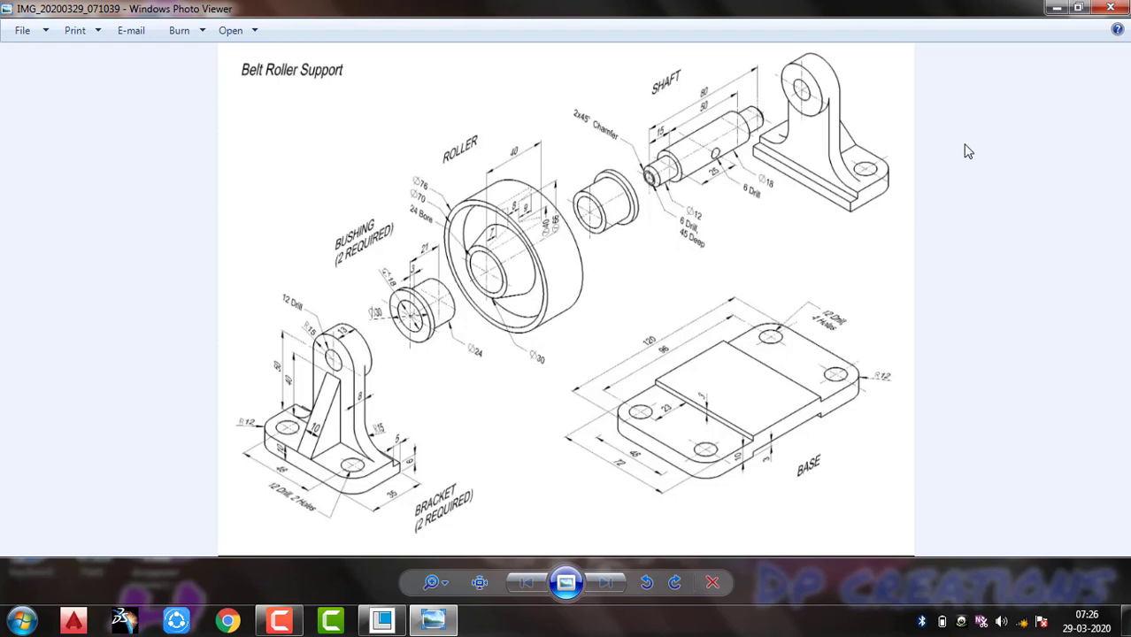
Close the Belt Roller Support reference drawing and switch to Creo Parametric
click(1103, 9)
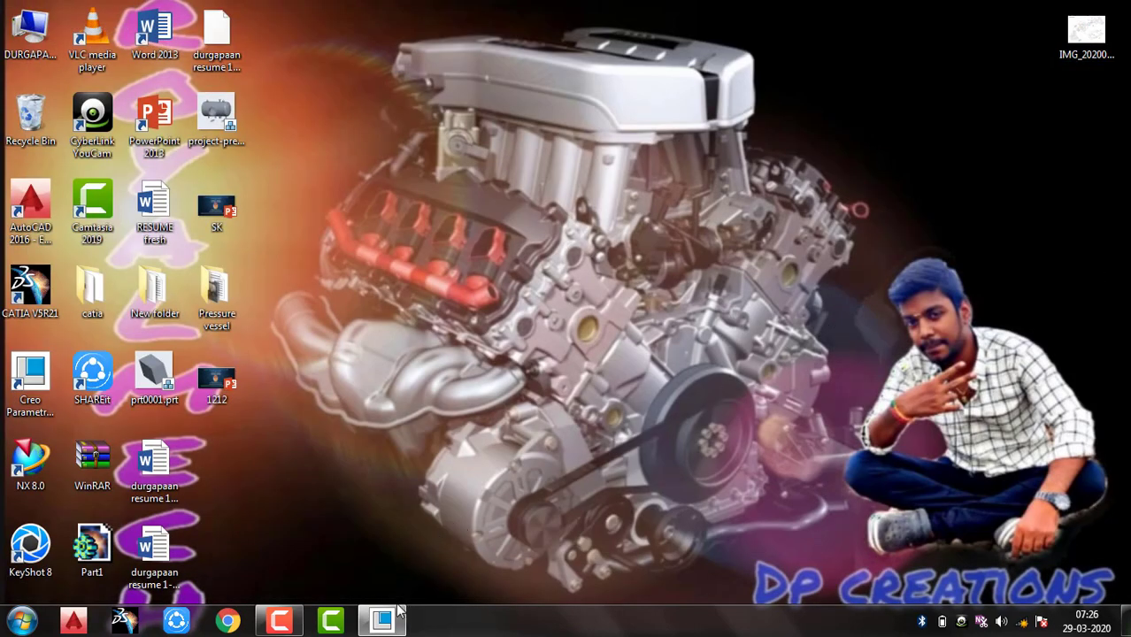
mouse_move(381, 619)
click(392, 542)
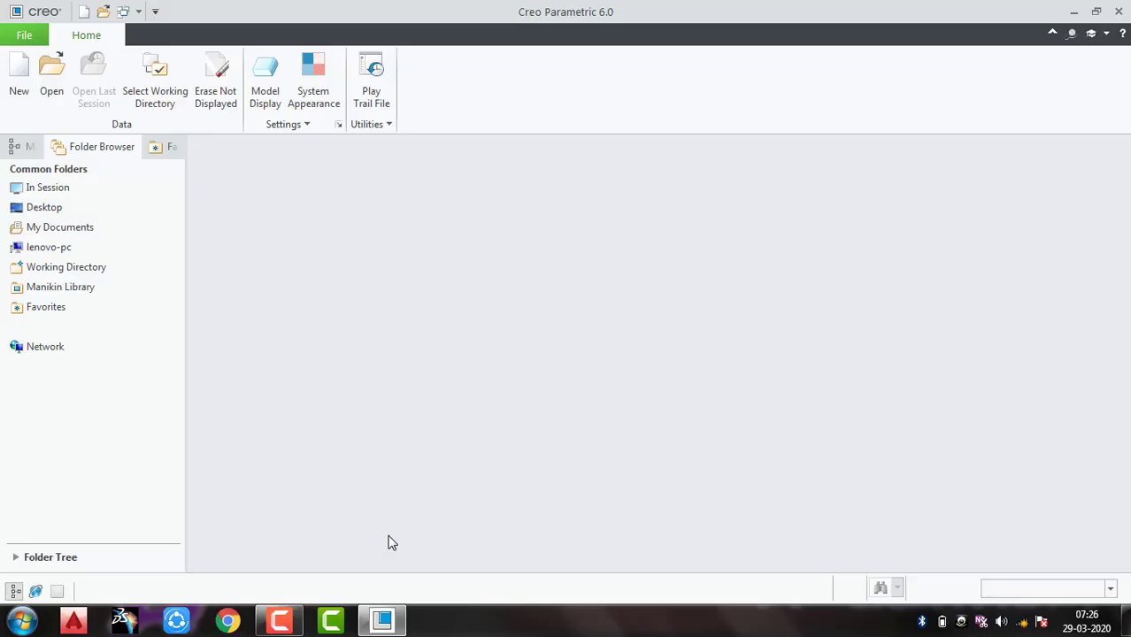
Create a new solid part named prt-1 from the mmns_part_solid template, with the default template option turned off
click(18, 78)
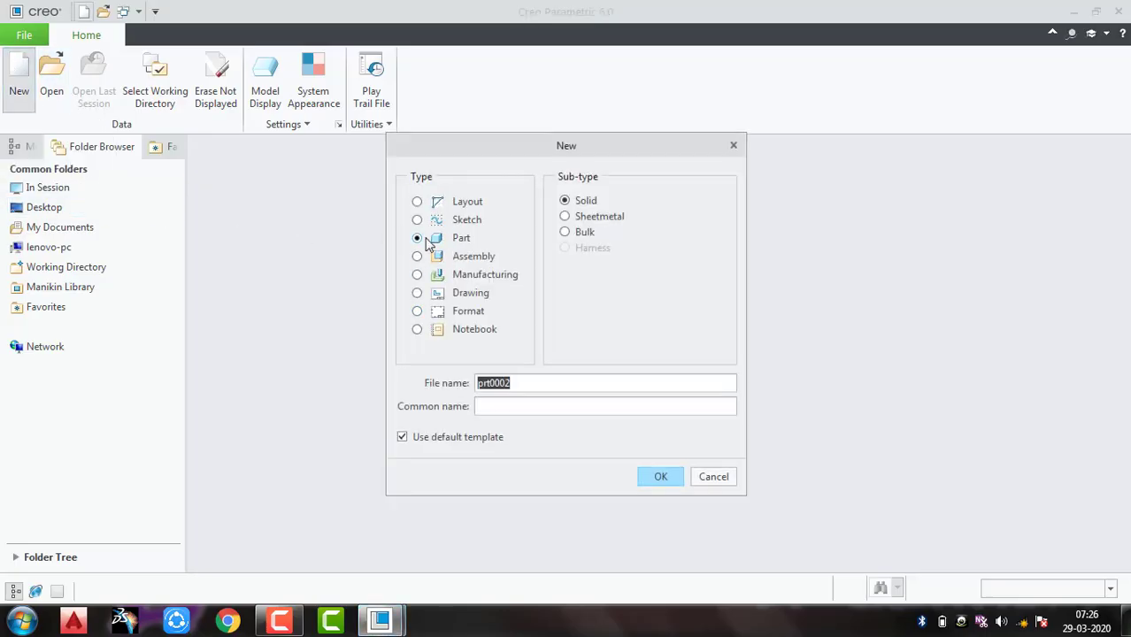
click(402, 440)
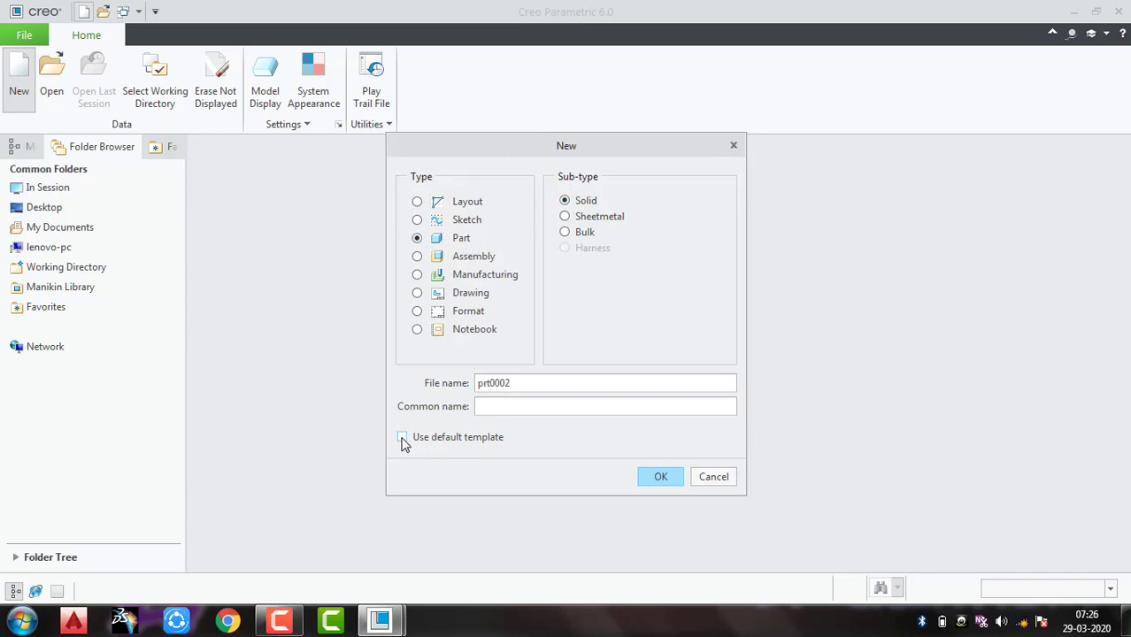
double_click(535, 381)
text(prt-1)
click(654, 478)
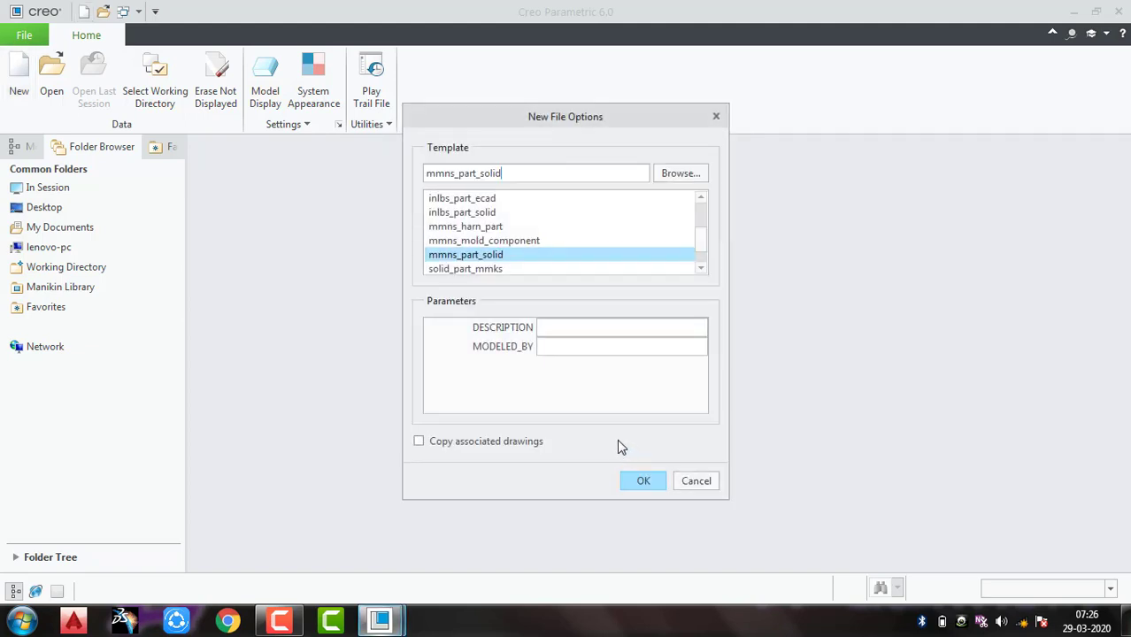
click(643, 479)
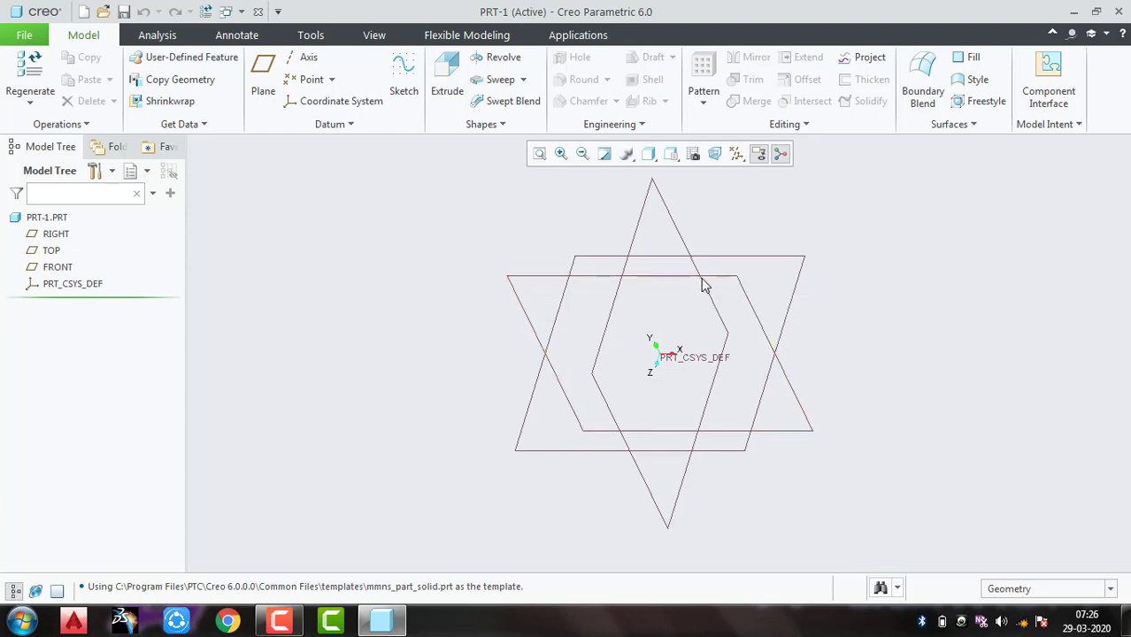
Start a sketch on the FRONT plane and draw a 35 mm horizontal line below the horizontal reference
click(703, 282)
click(713, 223)
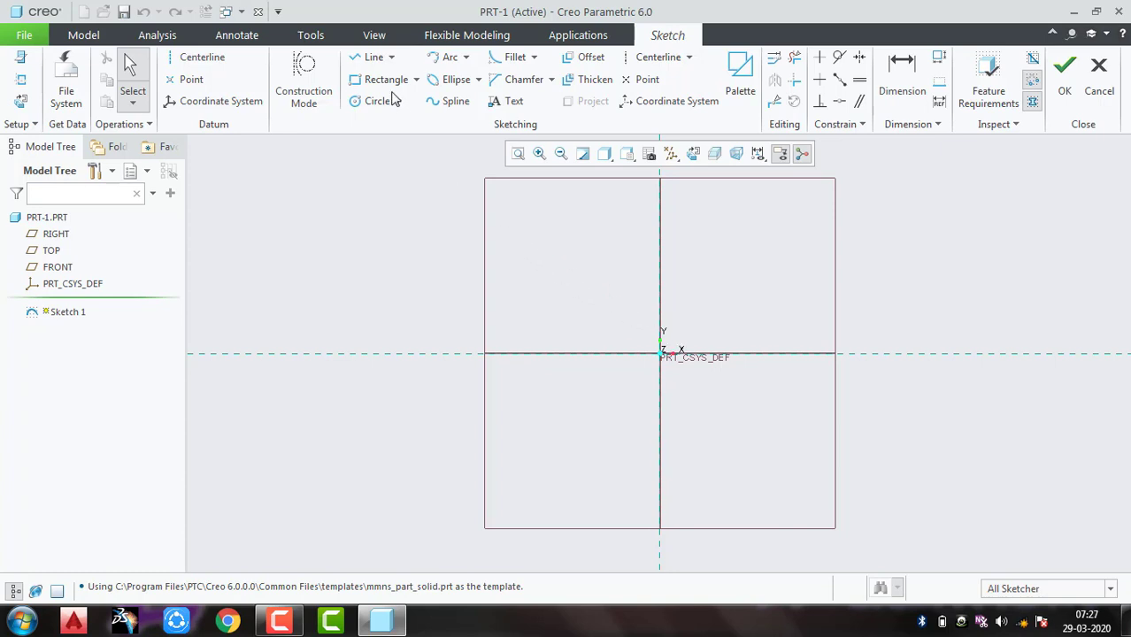
click(374, 57)
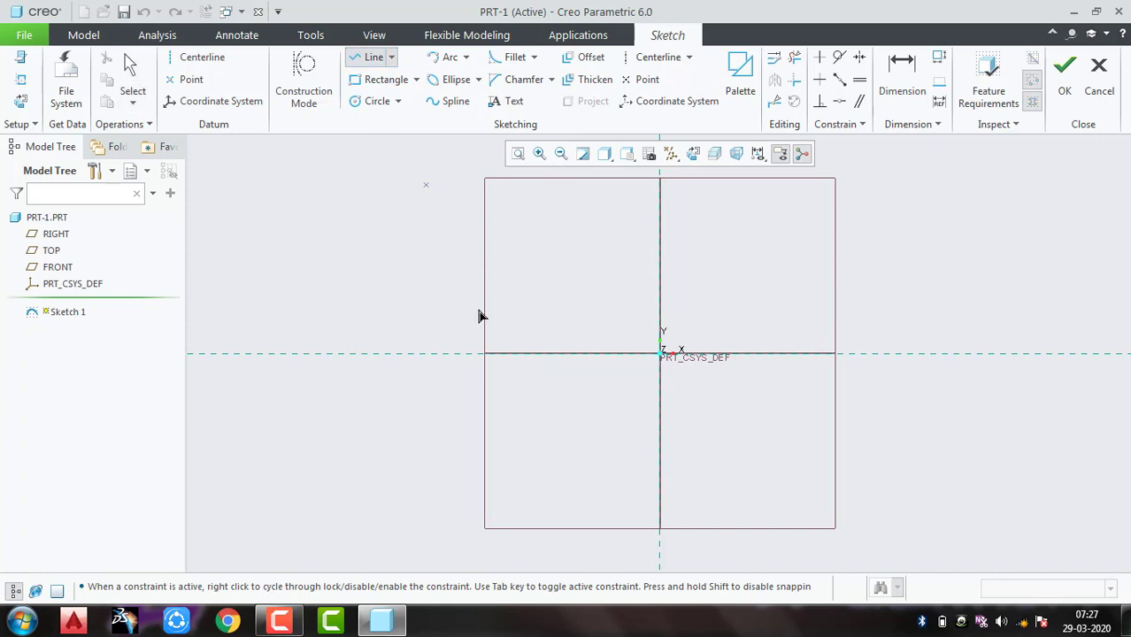
click(597, 381)
click(771, 390)
middle_click(766, 401)
middle_click(765, 402)
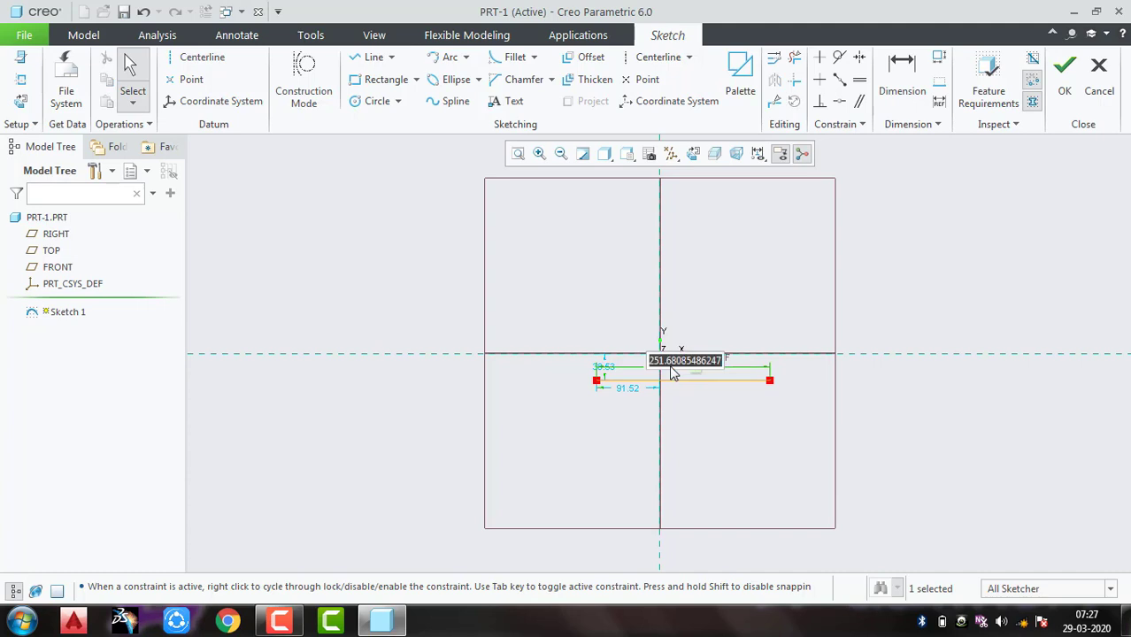
text(35)
key(Return)
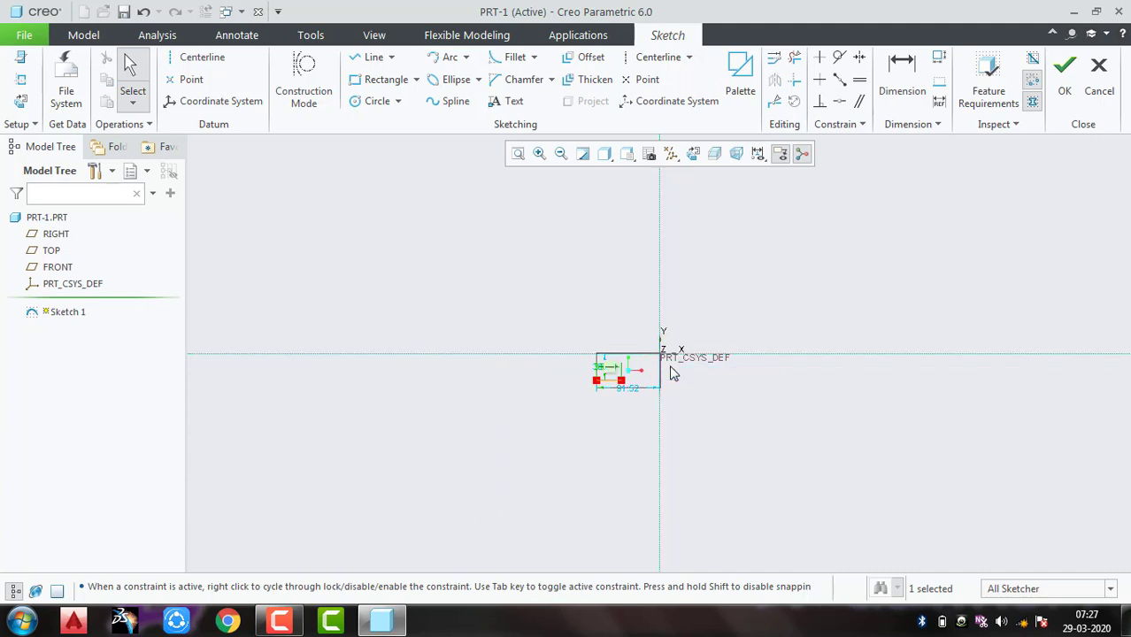
Complete the line into a closed profile with an upper-right corner step about 5.4 mm wide and 4.2 mm high
scroll(617, 410, down, 6)
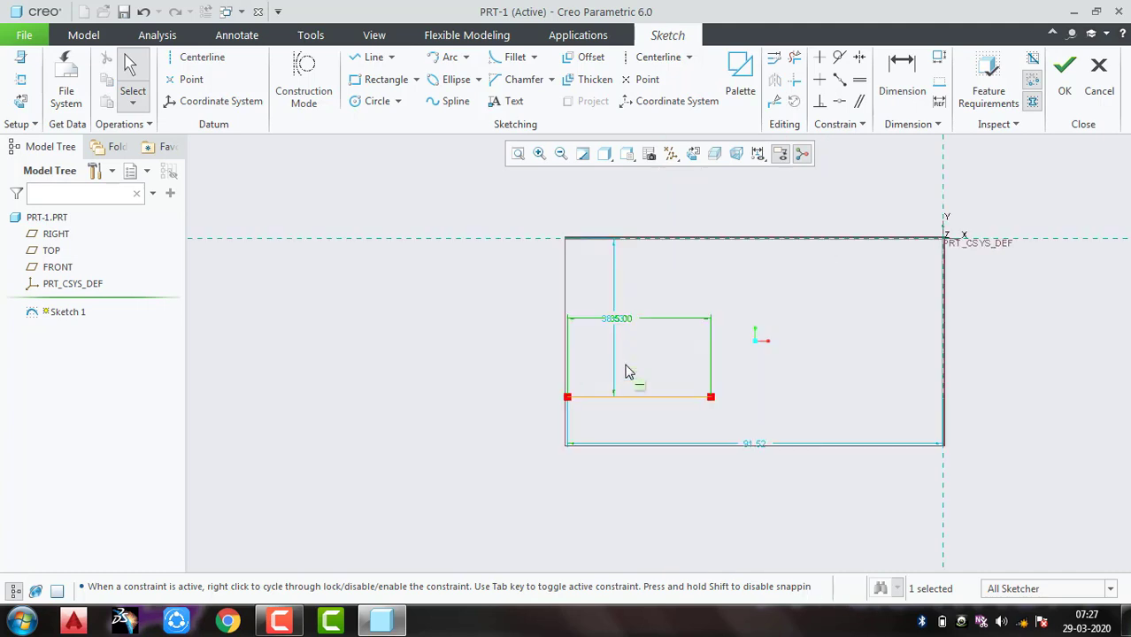
scroll(625, 372, down, 2)
scroll(626, 372, up, 3)
click(370, 56)
click(712, 398)
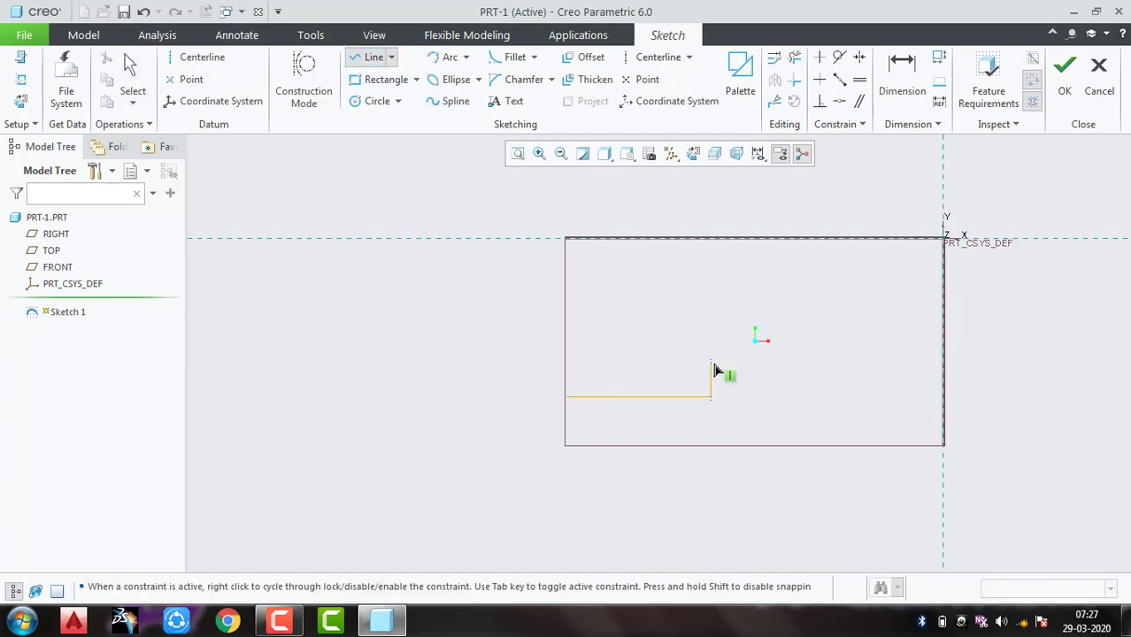
click(710, 370)
click(690, 353)
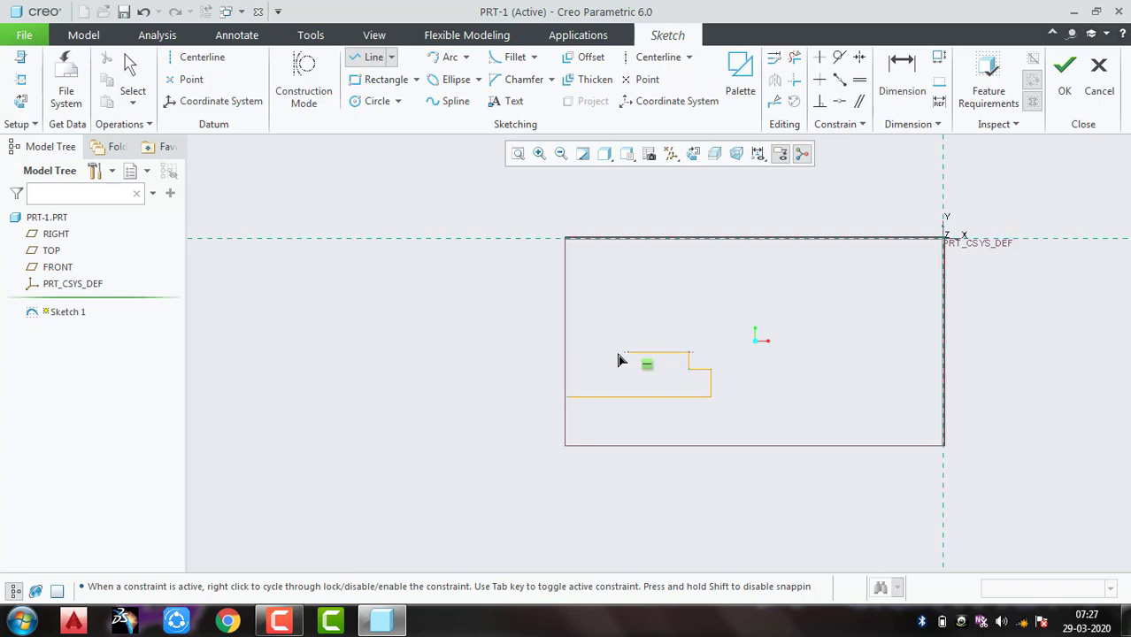
click(568, 354)
click(568, 397)
middle_click(617, 413)
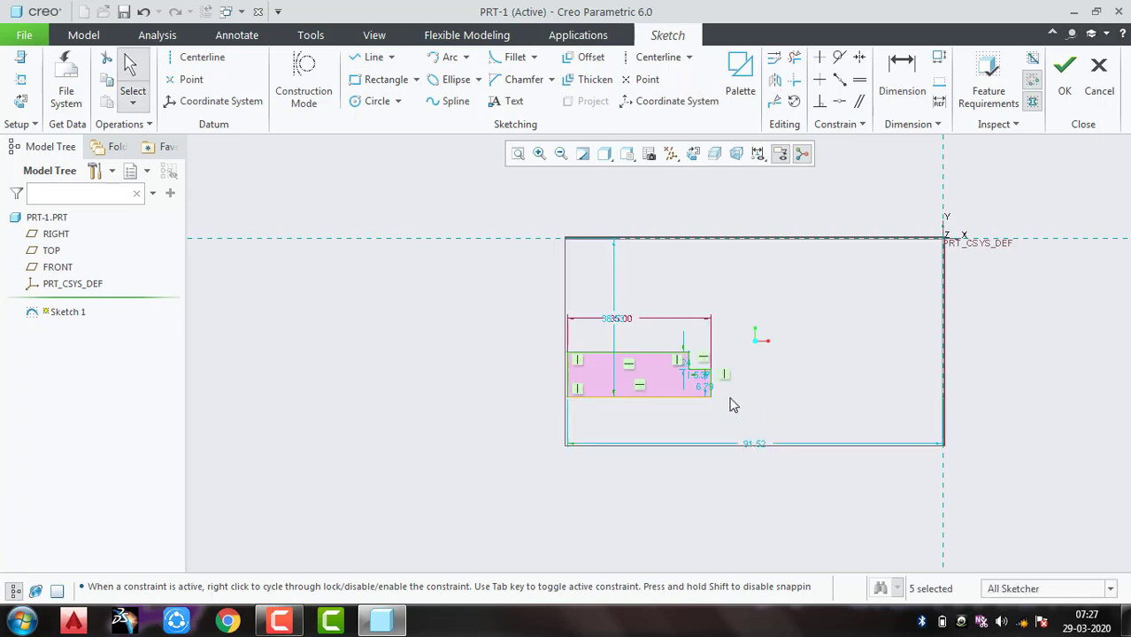
Set the height of the profile's short right edge to 6 mm
scroll(713, 401, down, 2)
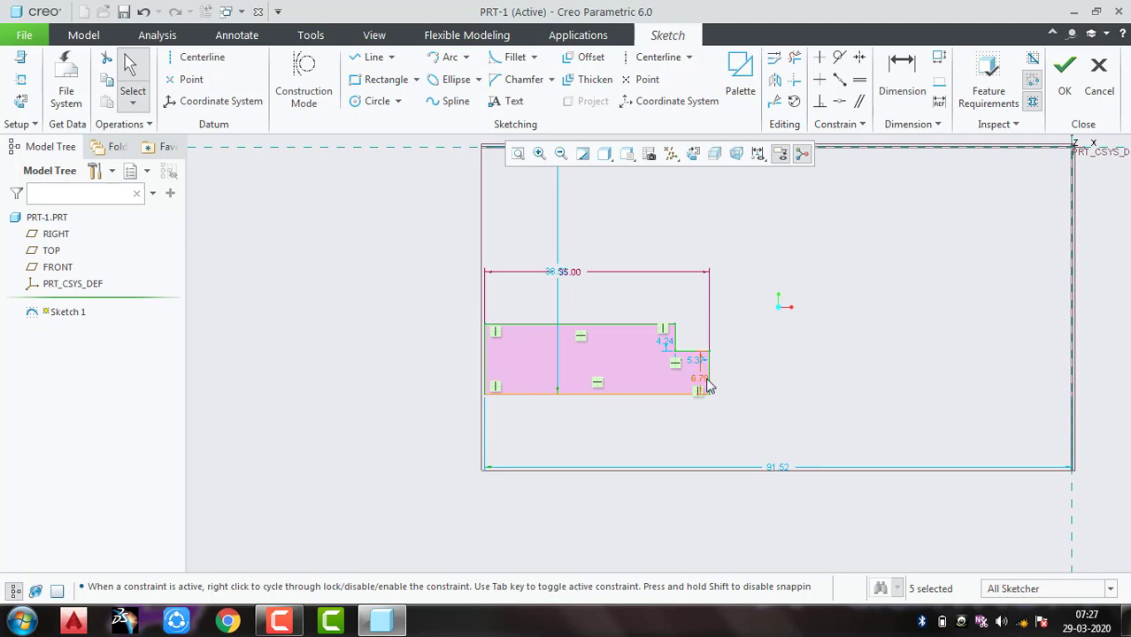
drag(703, 380, 736, 381)
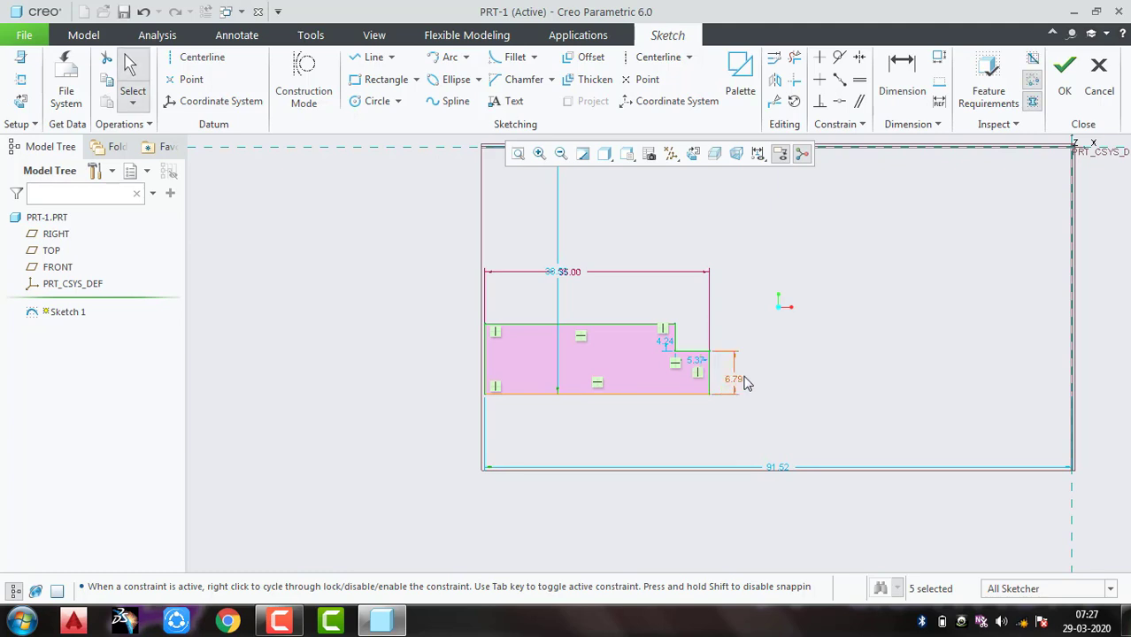
double_click(735, 379)
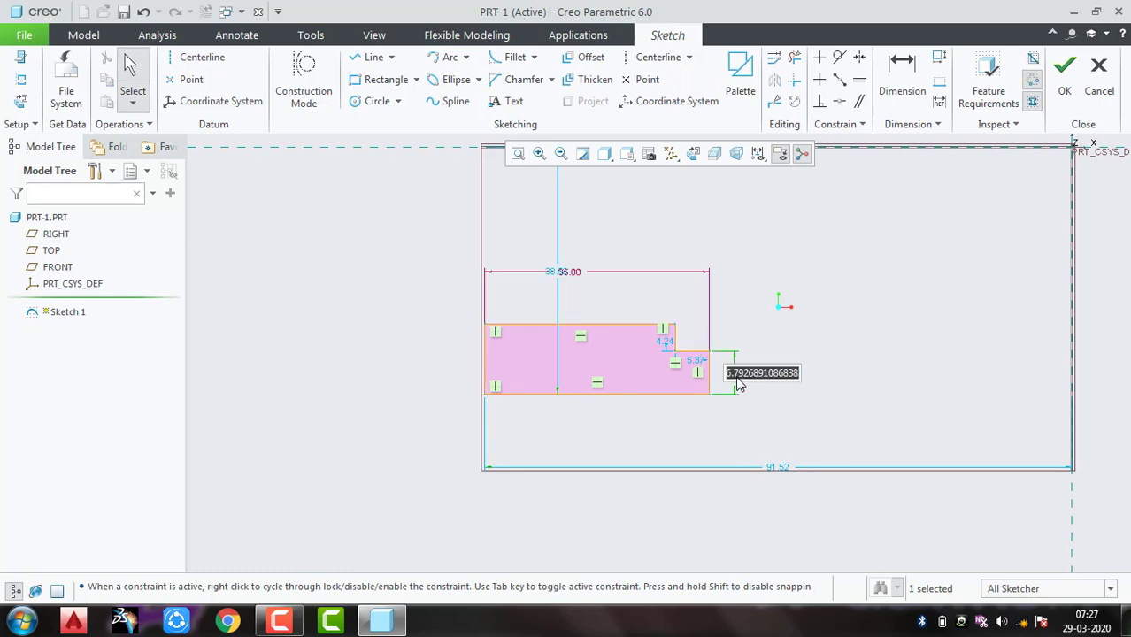
text(6)
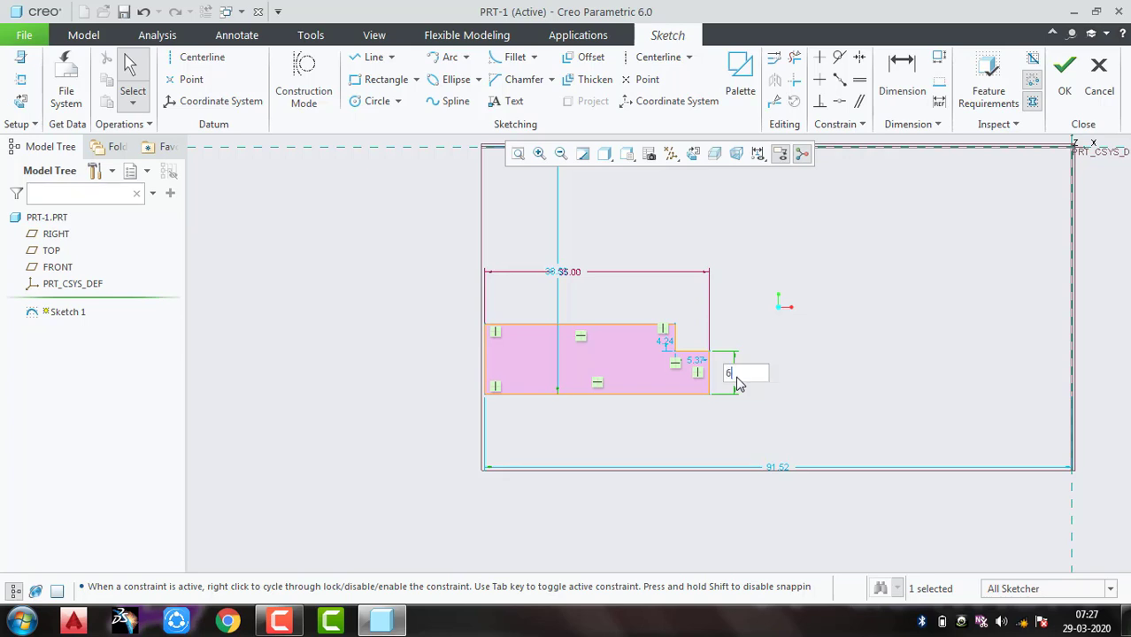
key(Return)
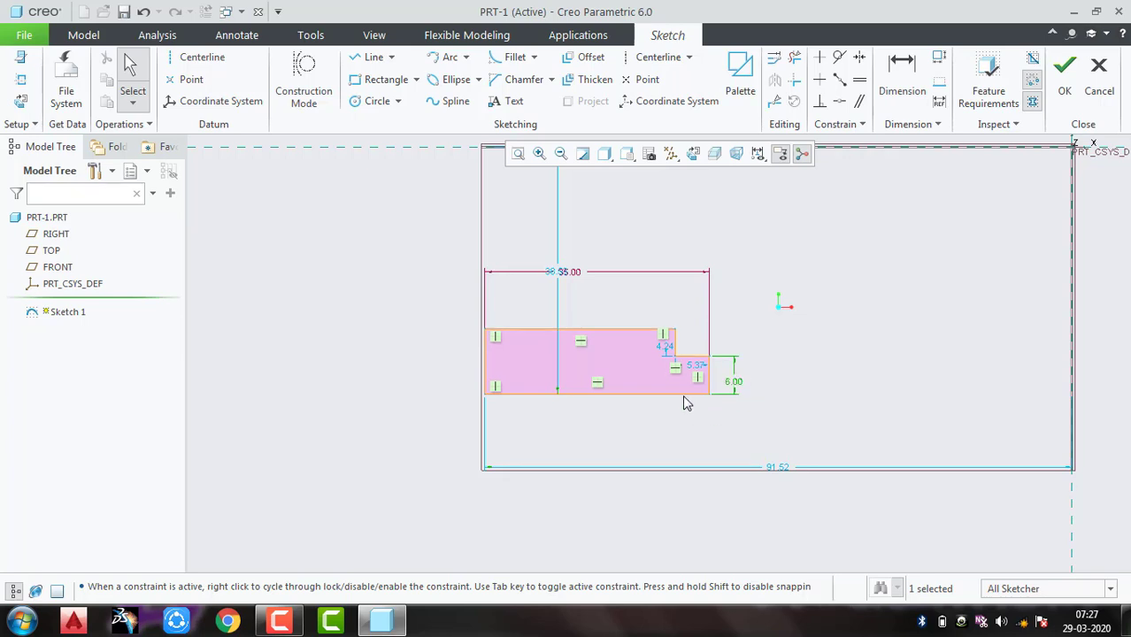
Set the width of the corner step to 5 mm
drag(699, 373, 698, 323)
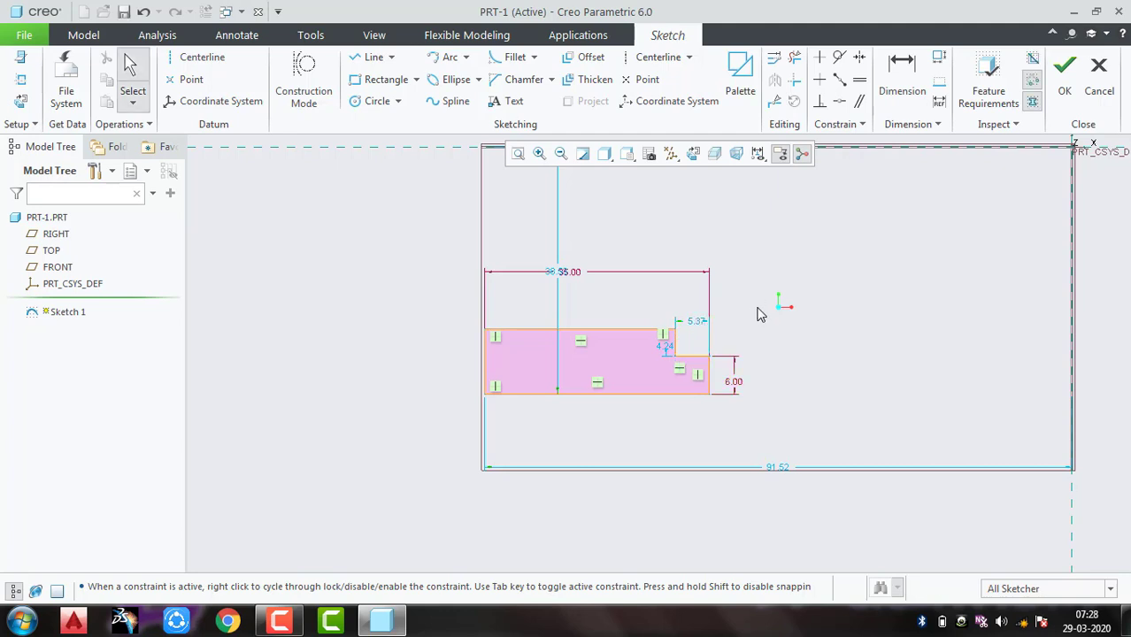
double_click(696, 322)
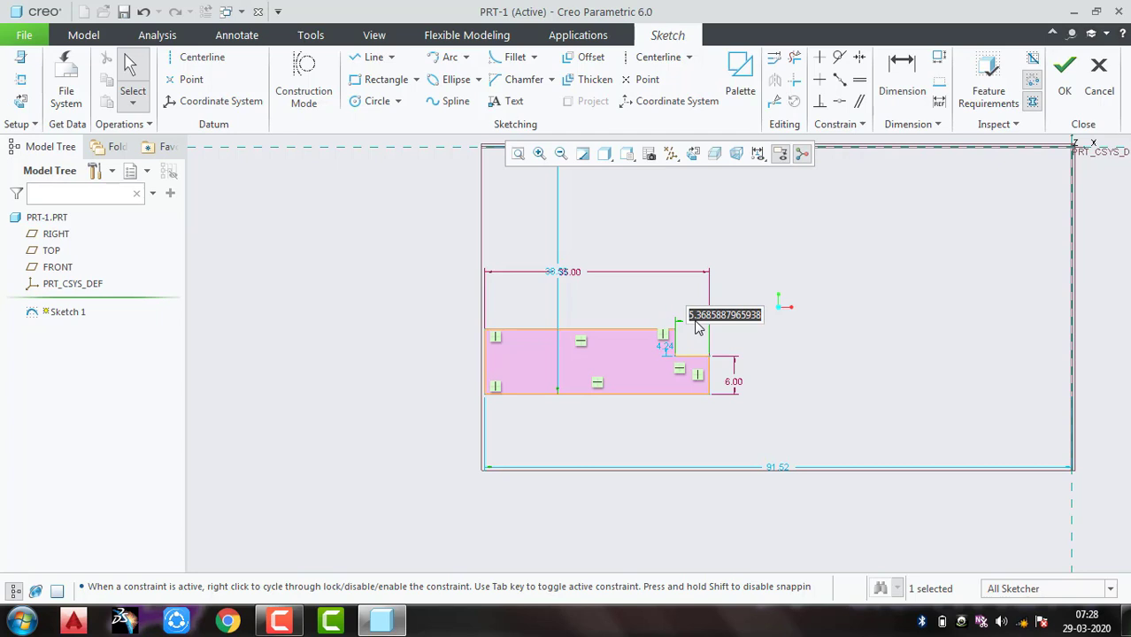
text(5)
key(Return)
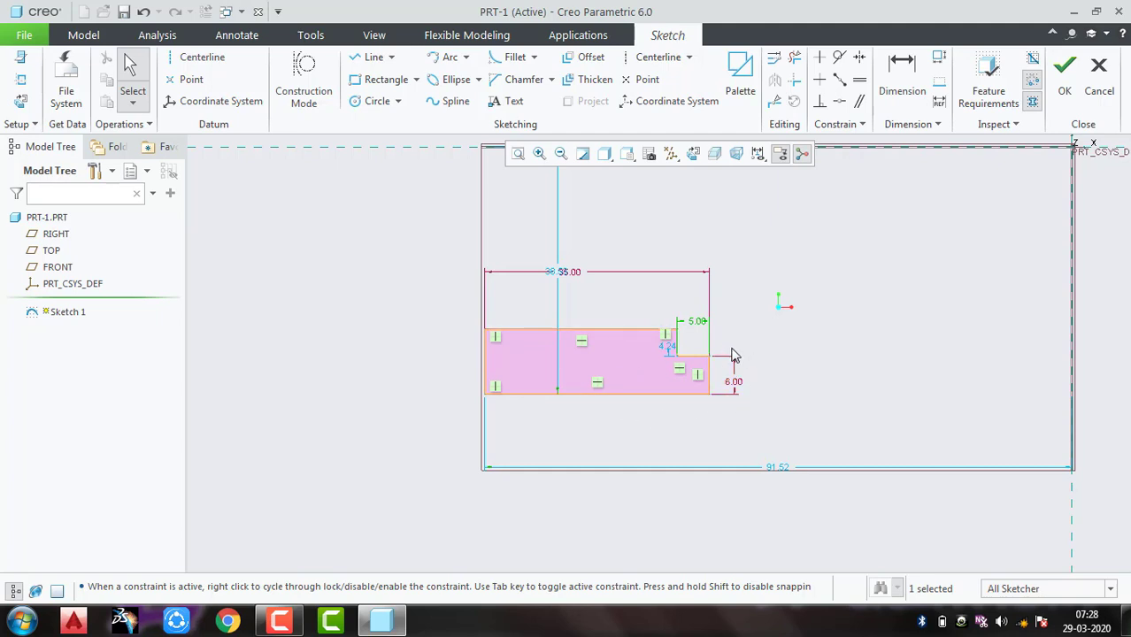
Set the height of the corner step to 4 mm and finish the sketch
click(668, 351)
double_click(668, 347)
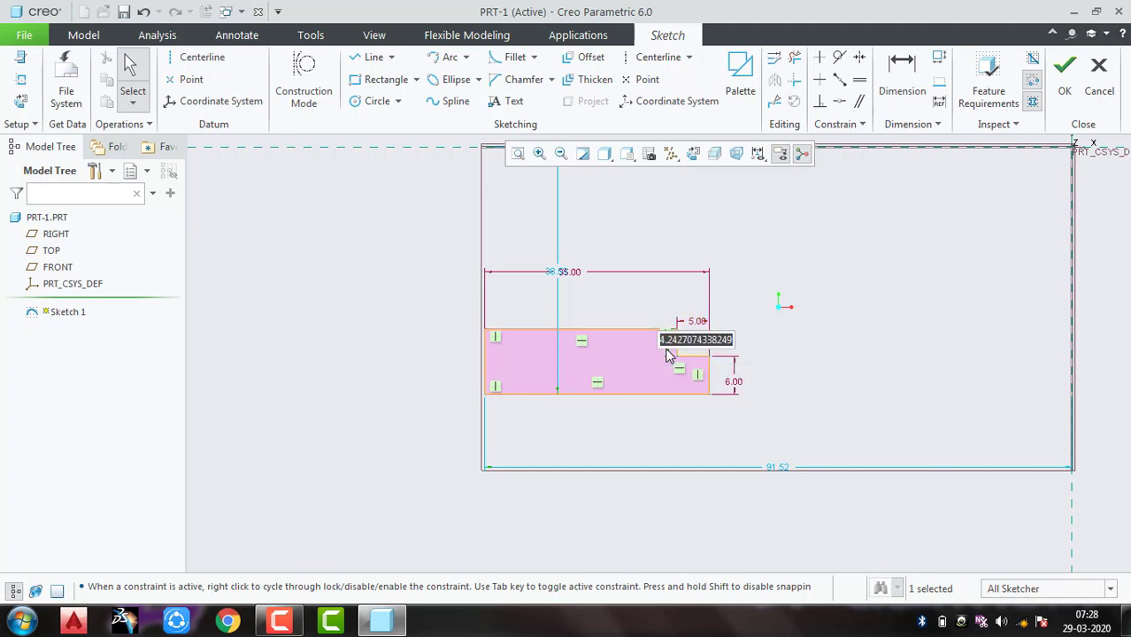
text(4)
key(Return)
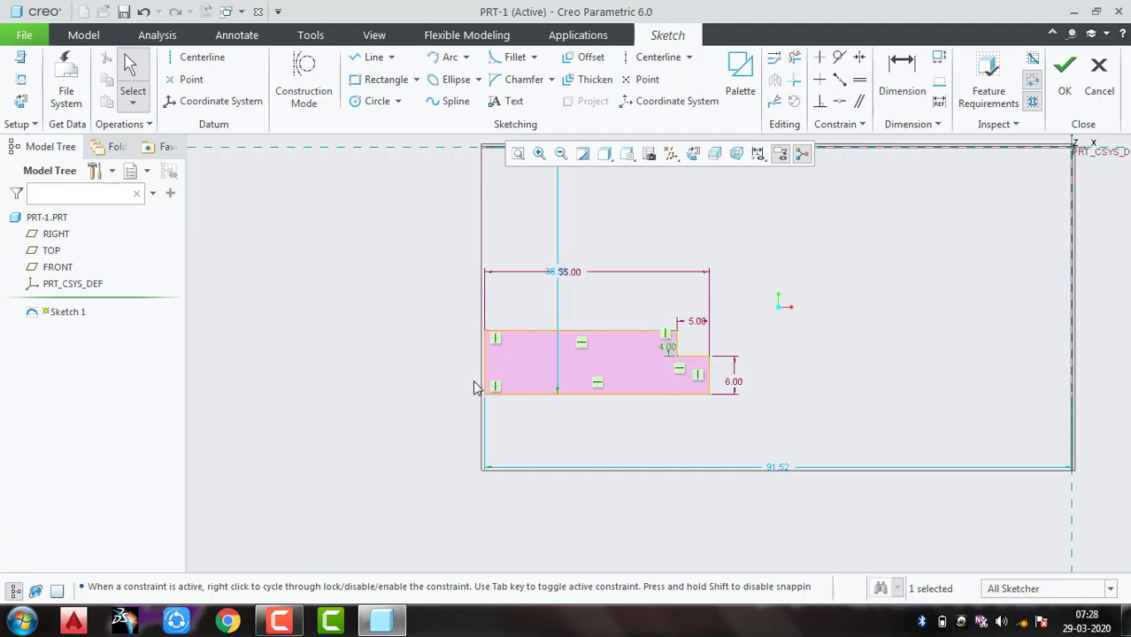
click(1071, 80)
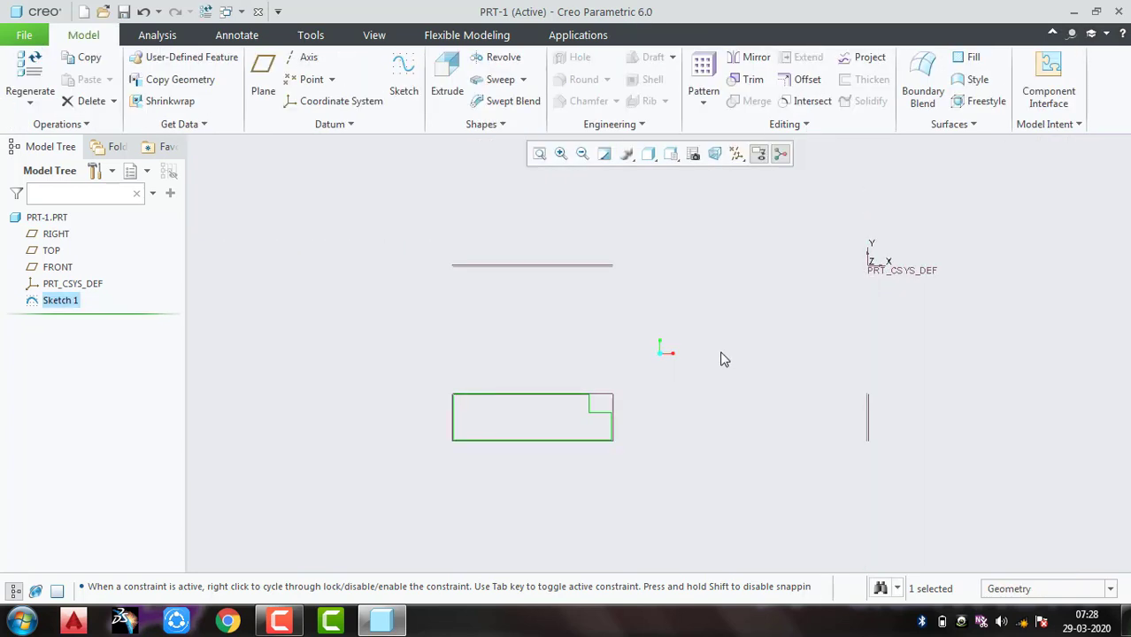
Extrude the stepped profile as a solid, symmetric about the sketch plane, to a total depth of 72 mm
middle_drag(755, 365, 772, 374)
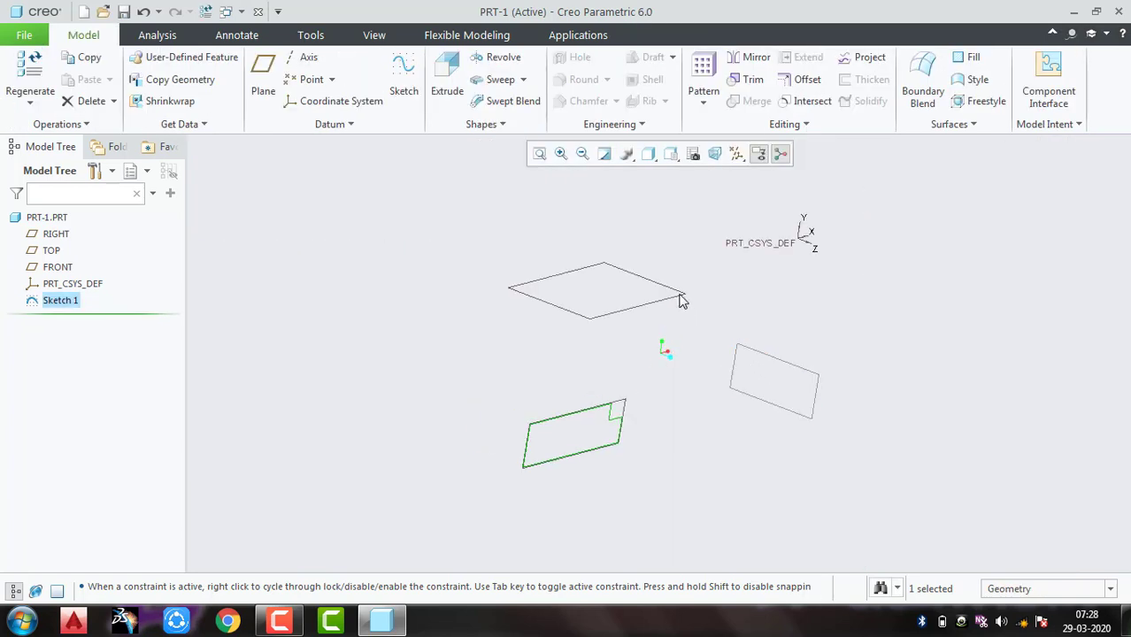
click(446, 82)
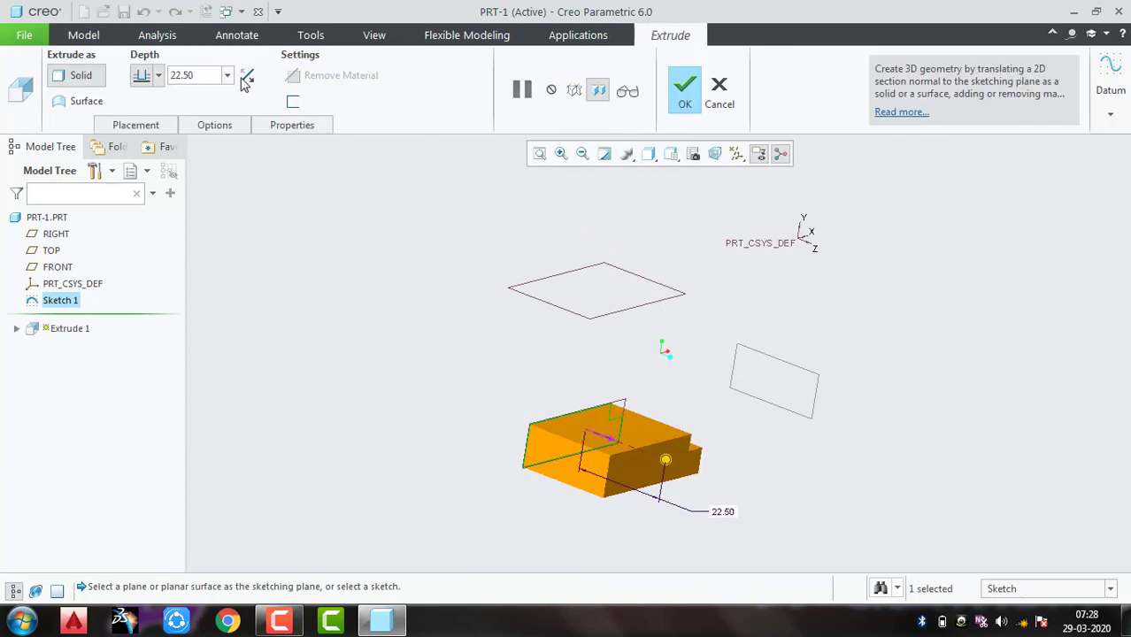
click(157, 75)
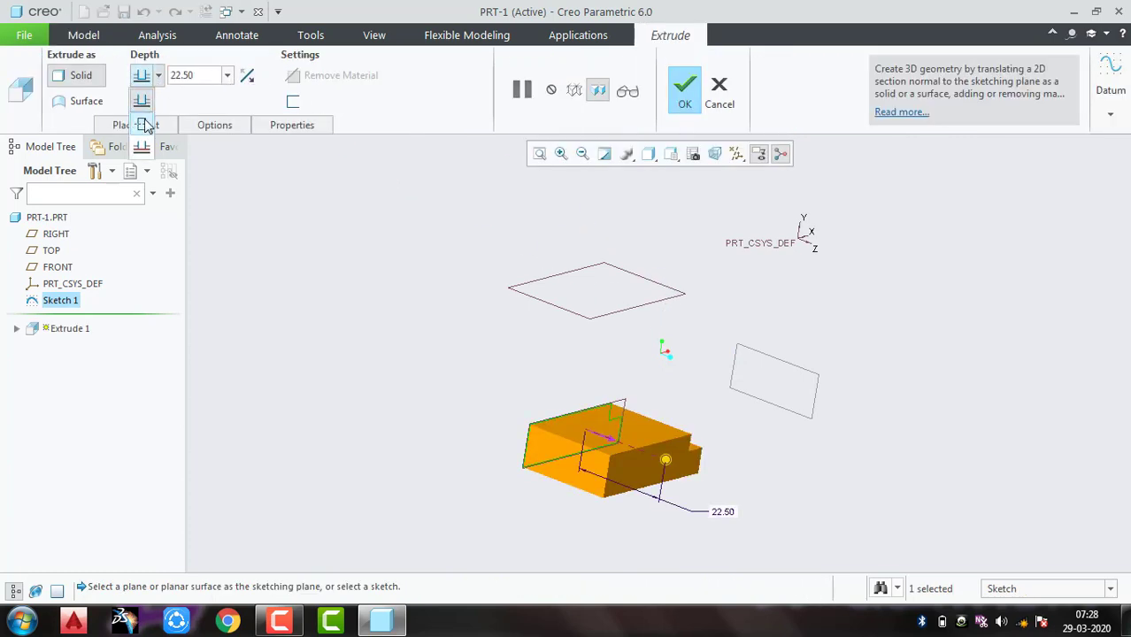
click(142, 119)
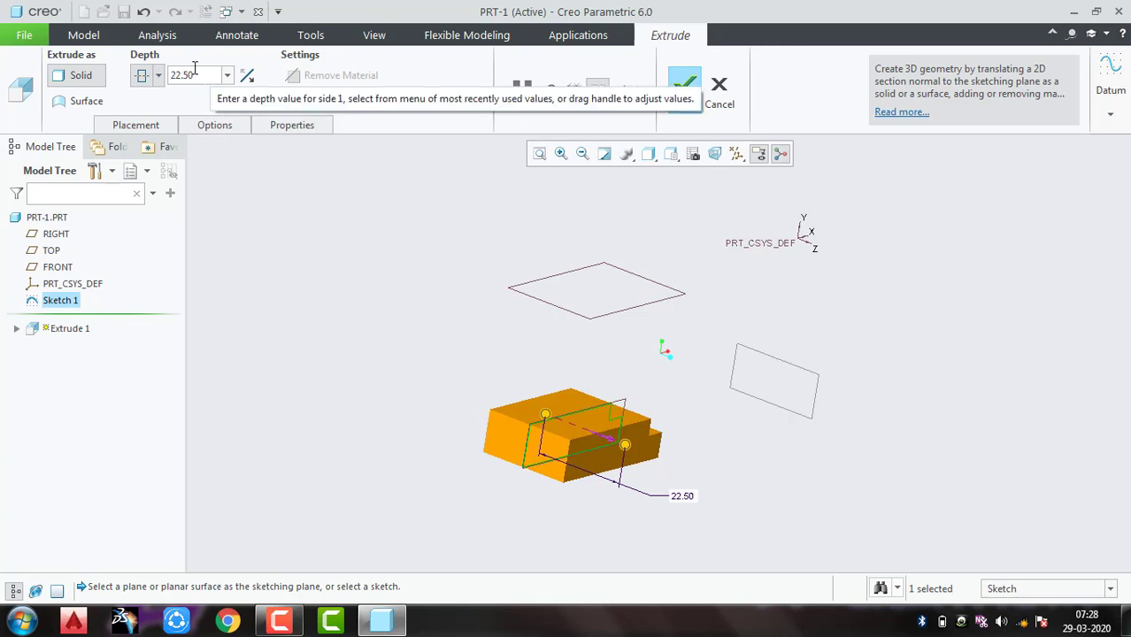
double_click(209, 74)
text(7)
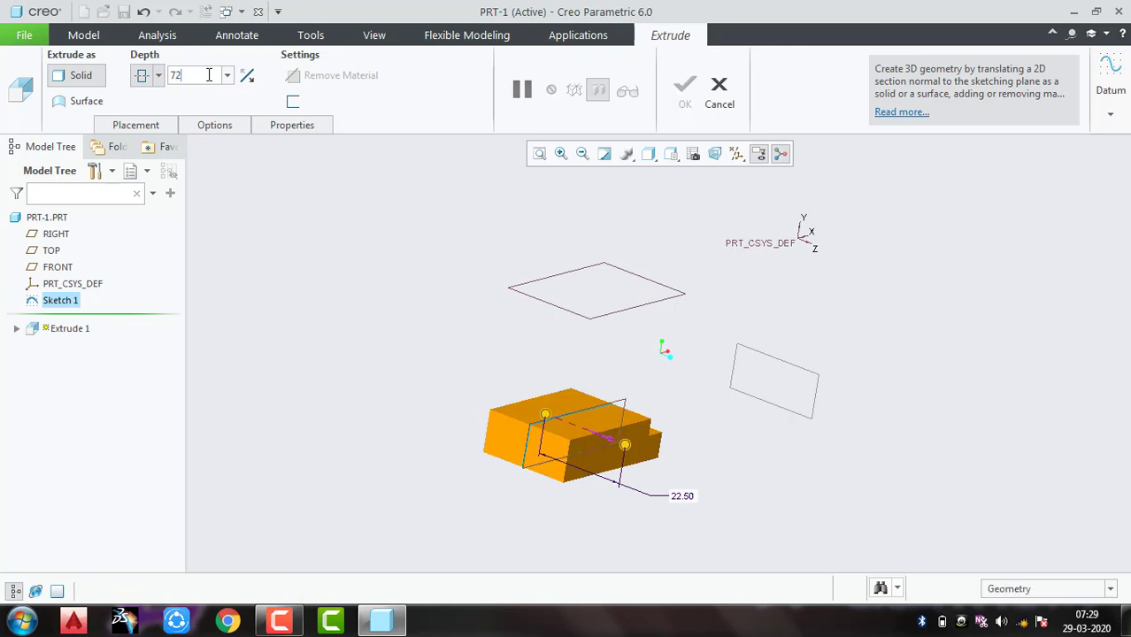
text(2)
key(Return)
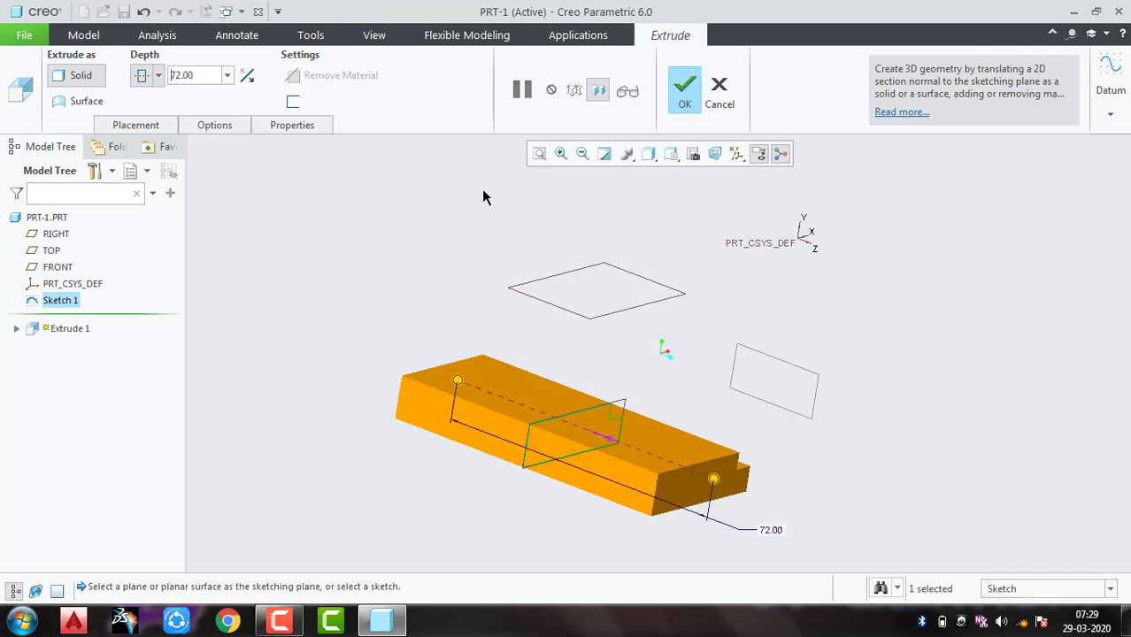
click(689, 97)
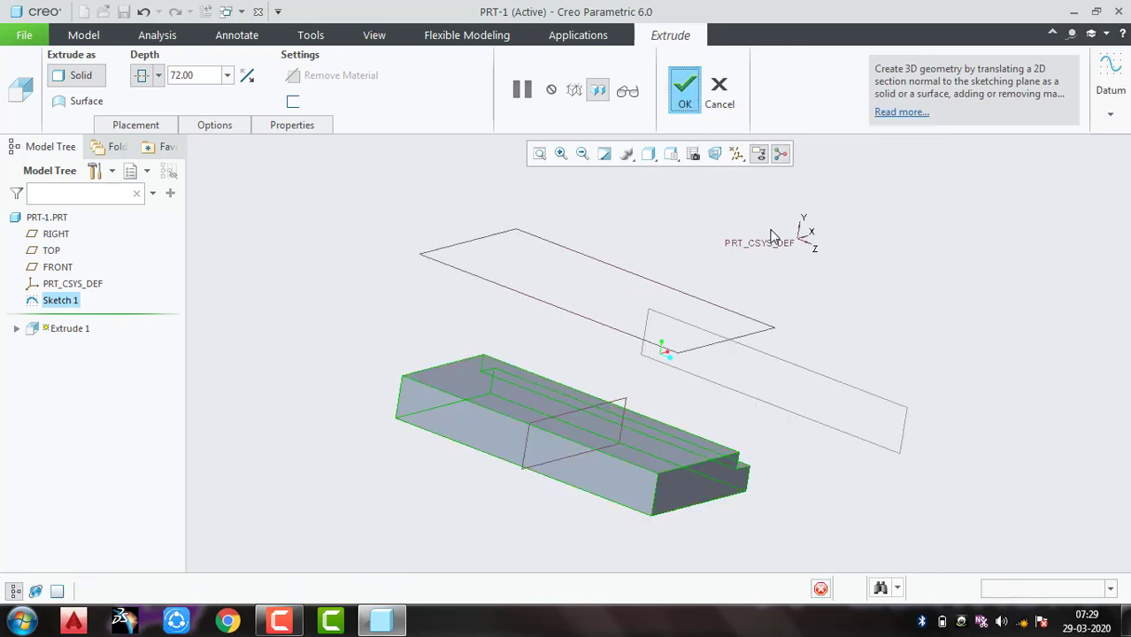
middle_drag(918, 278, 899, 297)
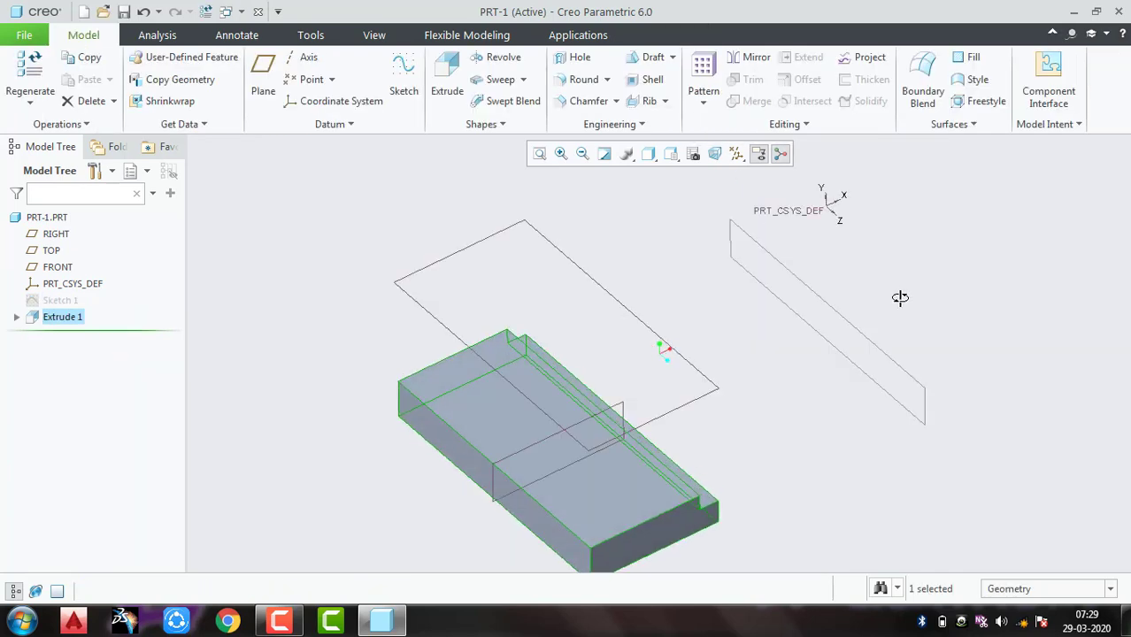
click(882, 302)
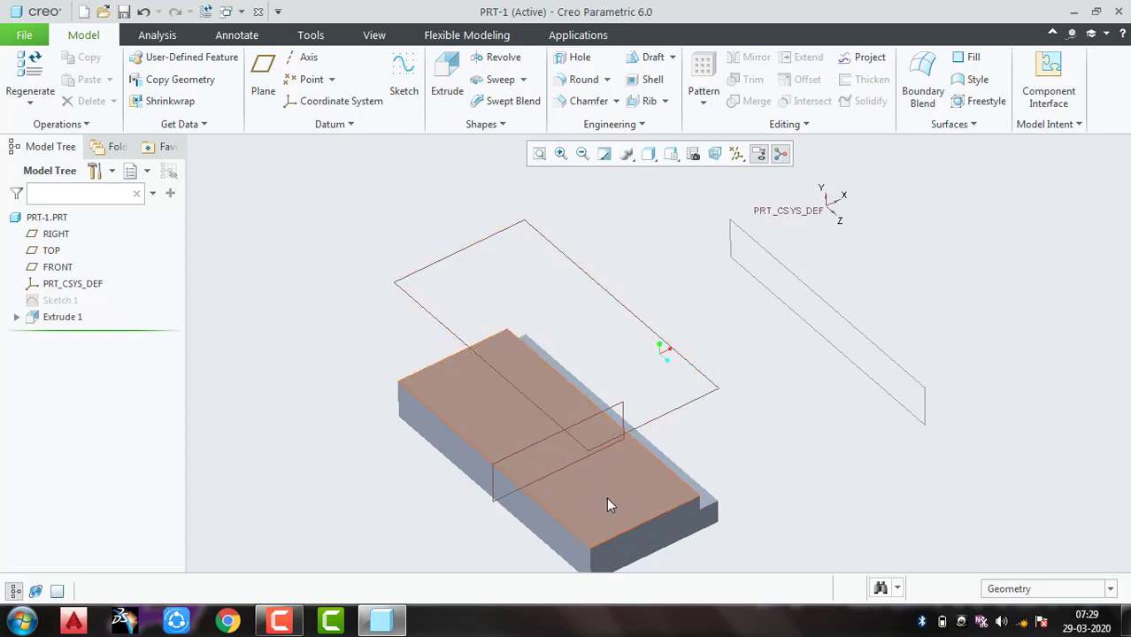
Reopen the base profile sketch to check its dimensions and close it again
click(63, 302)
click(96, 204)
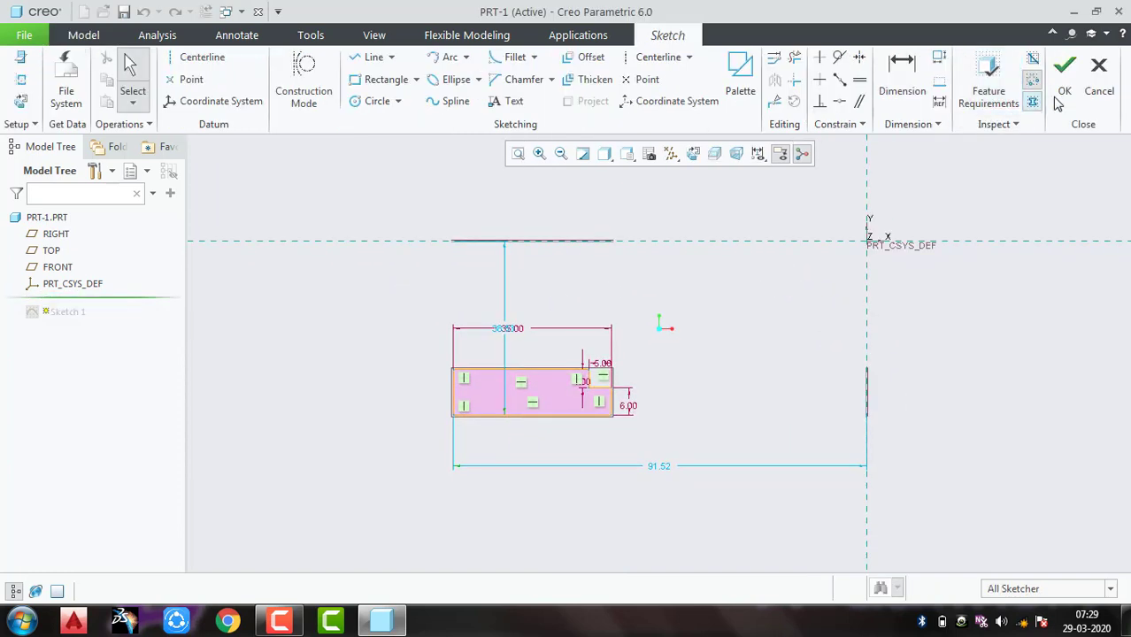
click(1061, 92)
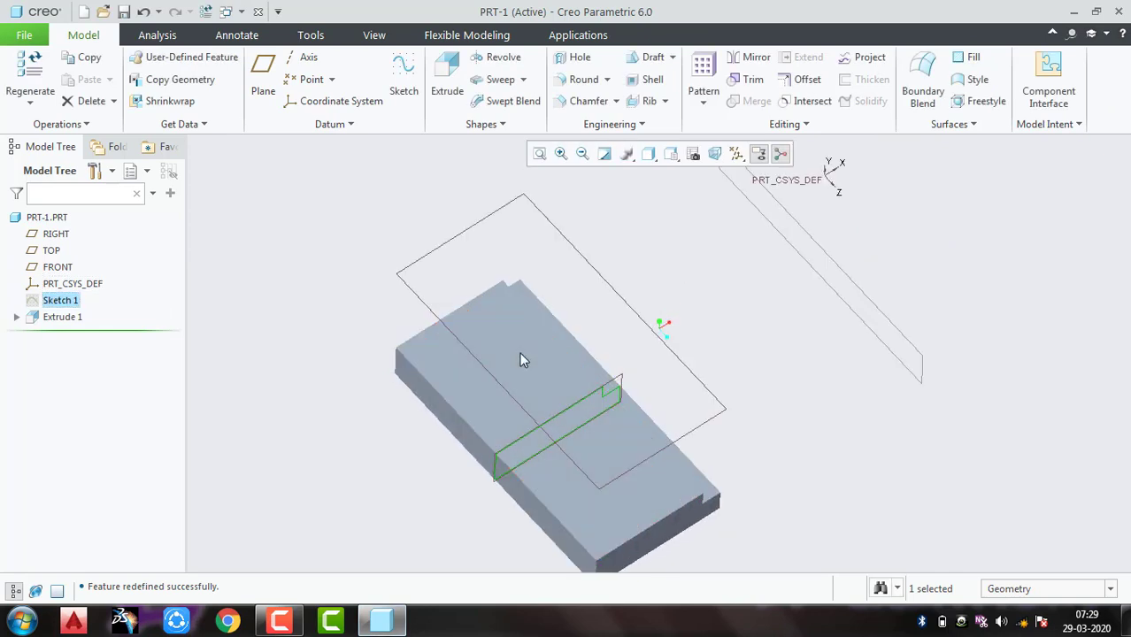
Start a sketch on the base's top face and draw two vertically aligned, equal circles about 8.2 mm in diameter, about 45 mm apart
click(520, 355)
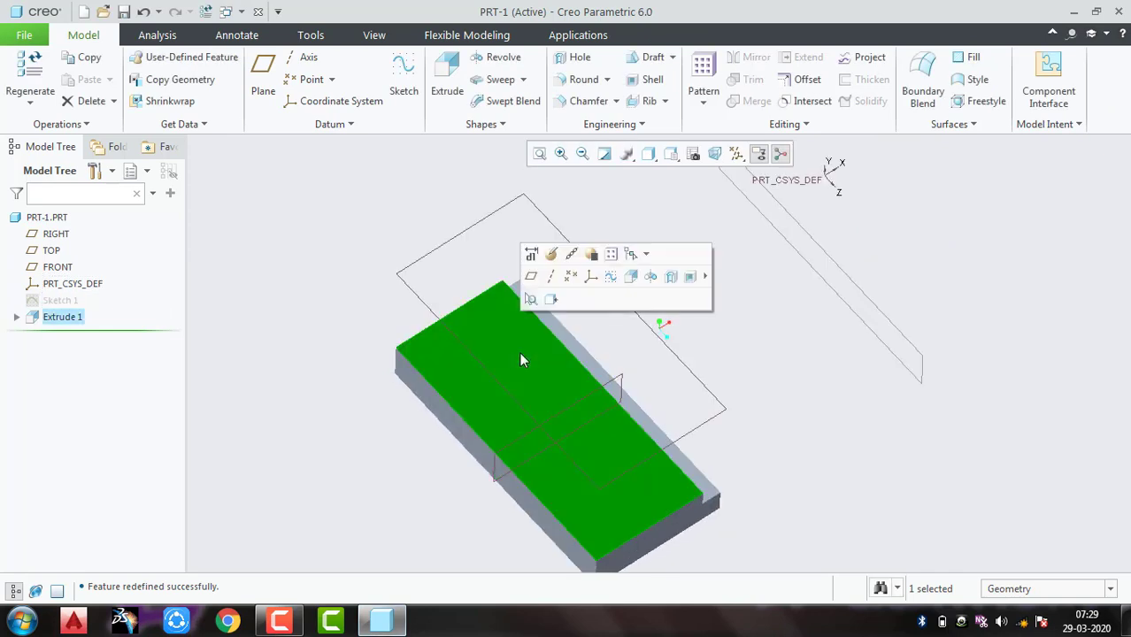
click(610, 278)
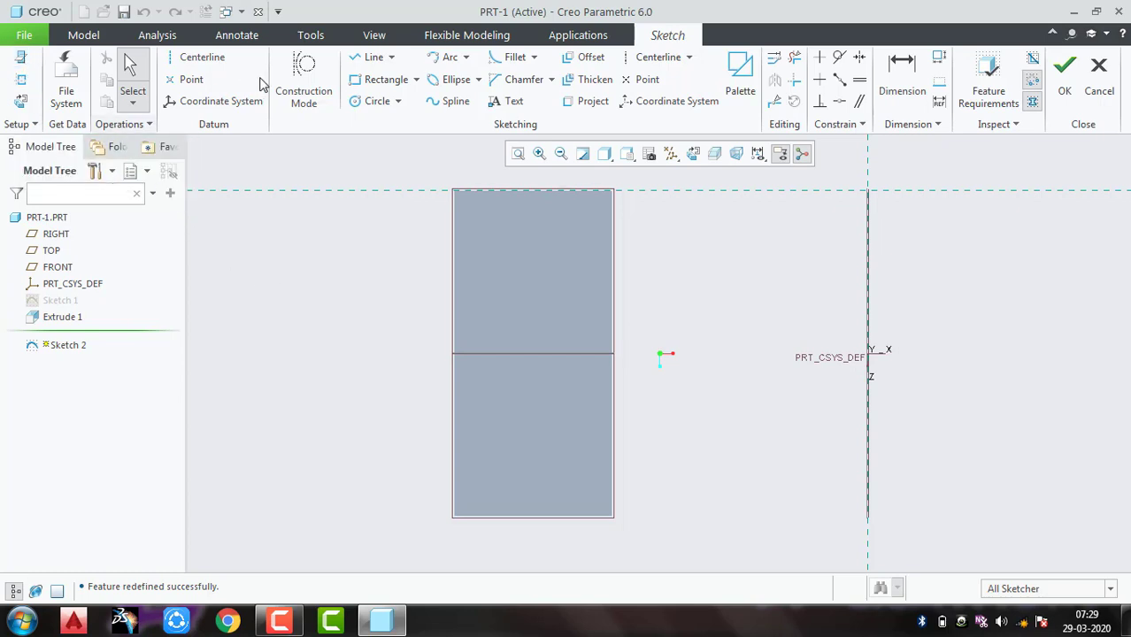
click(378, 101)
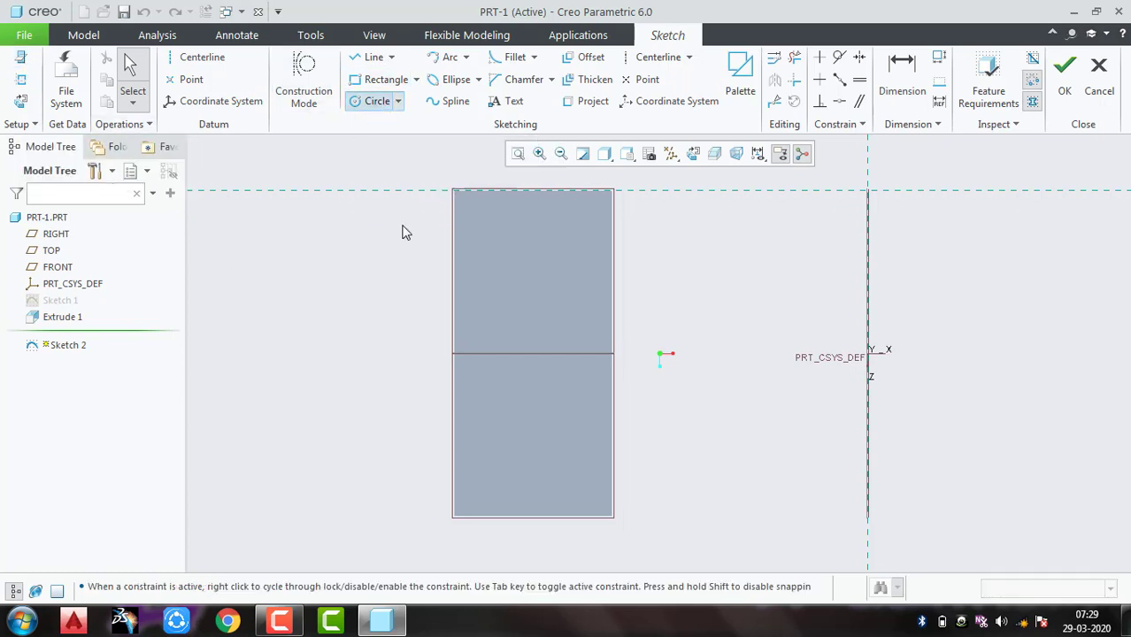
click(515, 452)
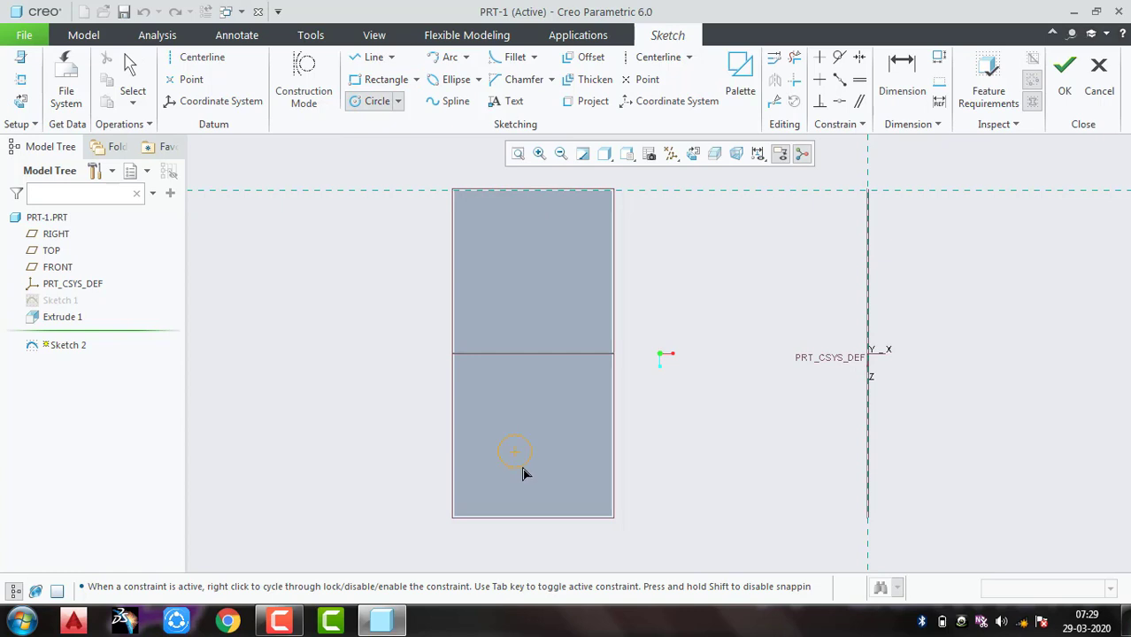
click(522, 469)
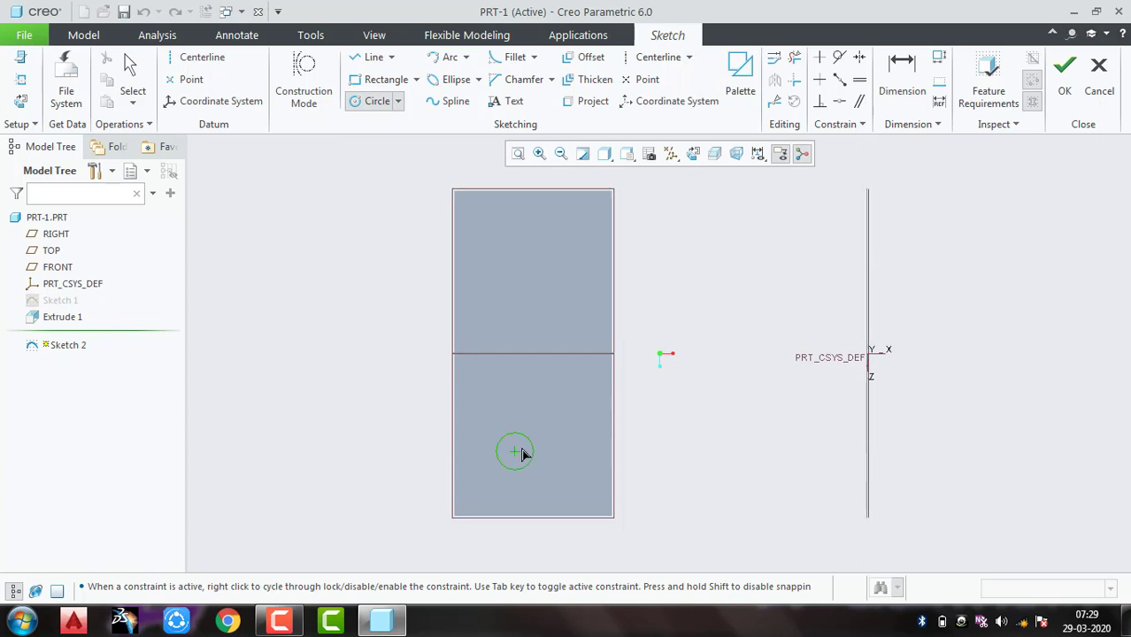
click(514, 251)
click(528, 261)
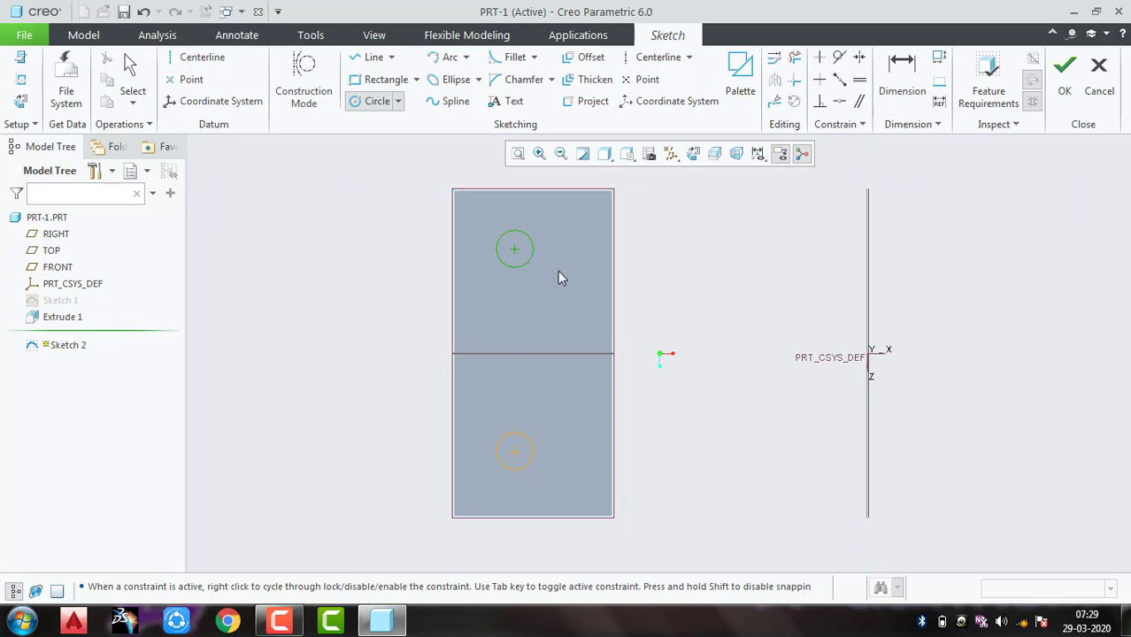
middle_click(649, 268)
Dimension the lower circle's radius and set it to 6 mm
scroll(524, 482, down, 2)
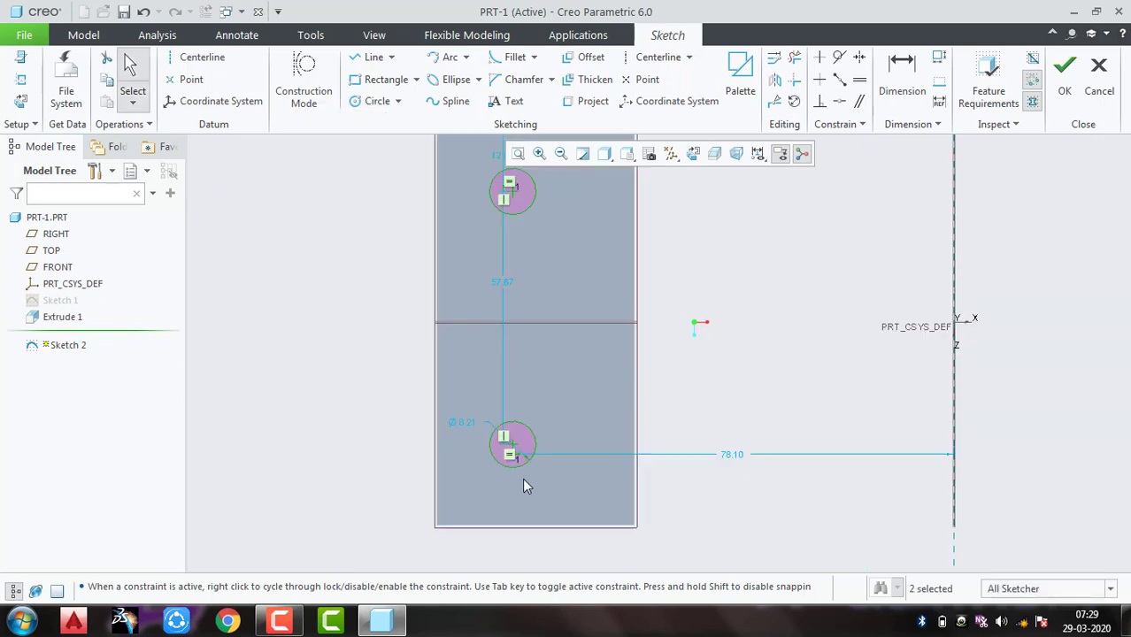
scroll(522, 478, up, 3)
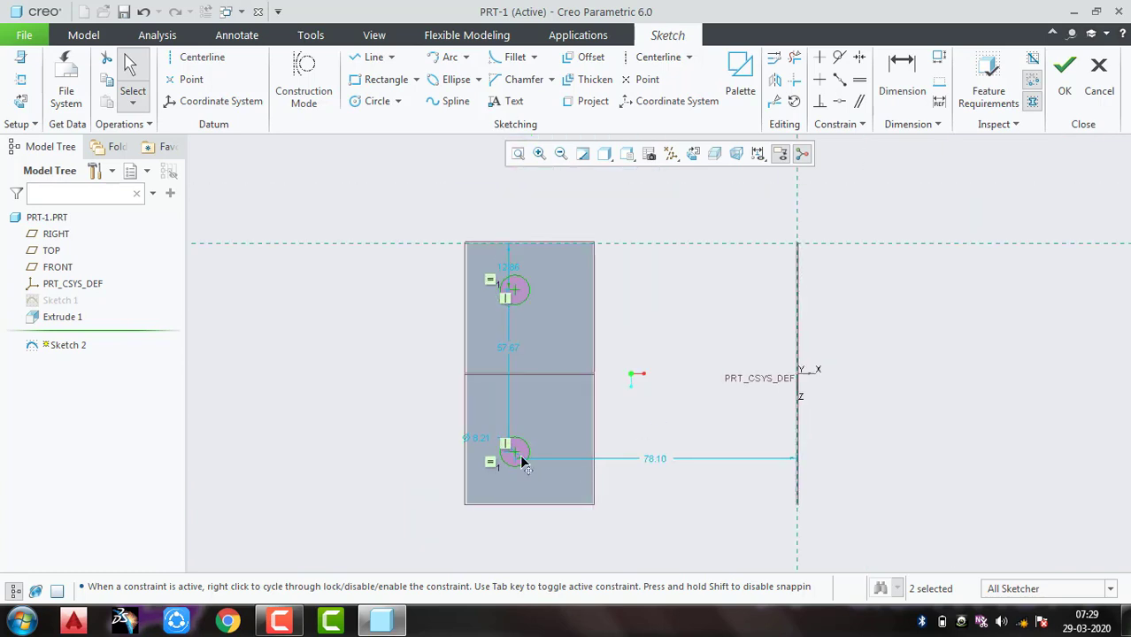
scroll(522, 460, down, 2)
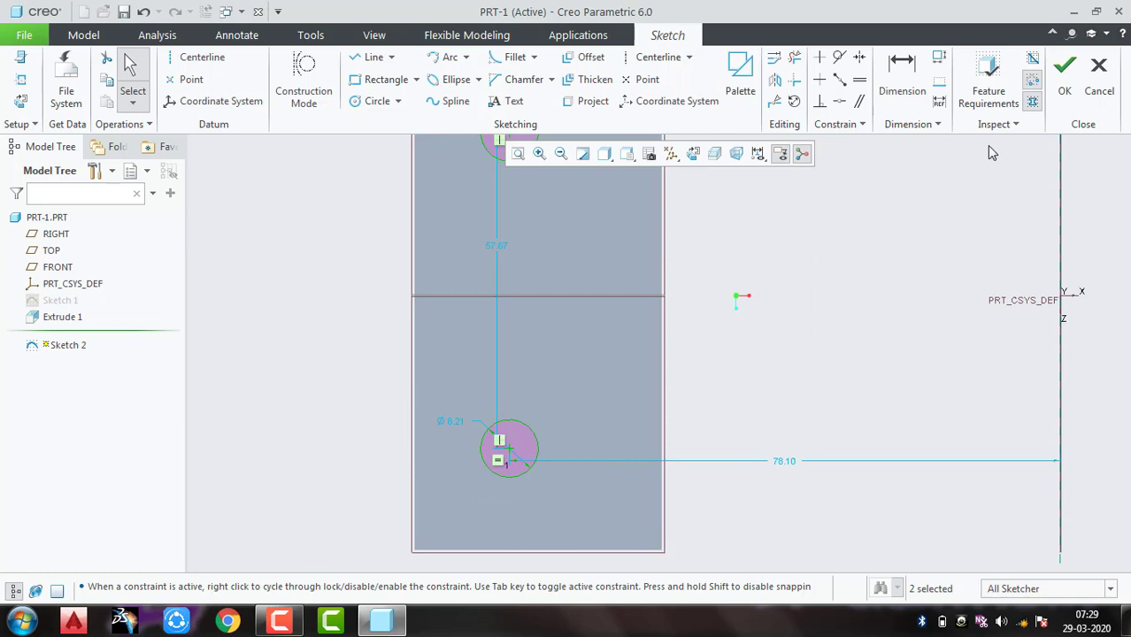
click(901, 81)
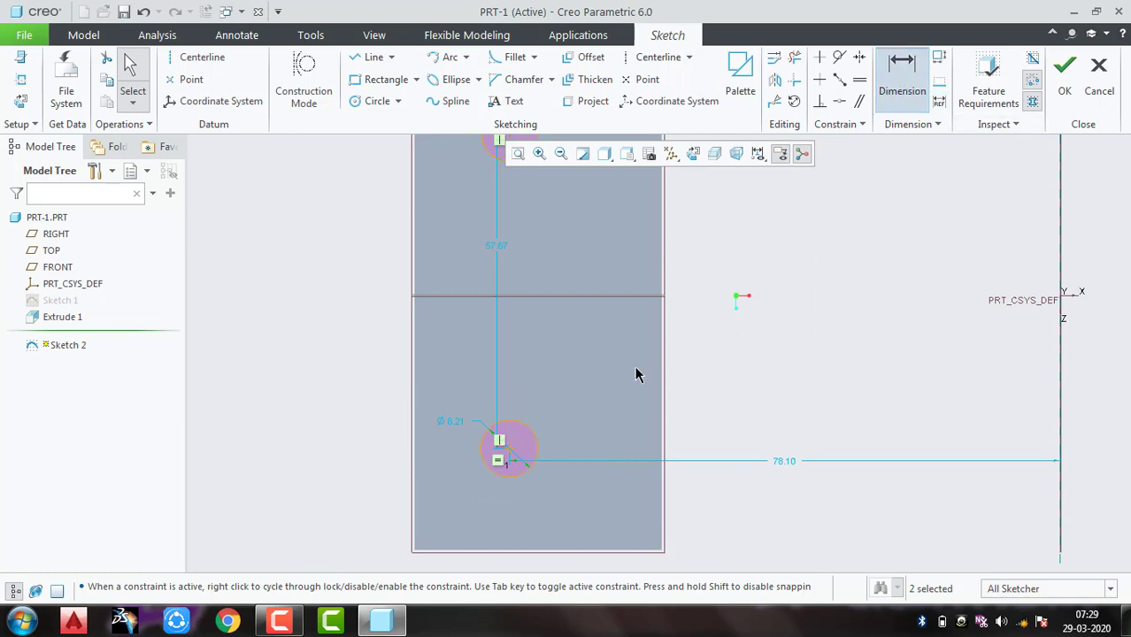
click(529, 430)
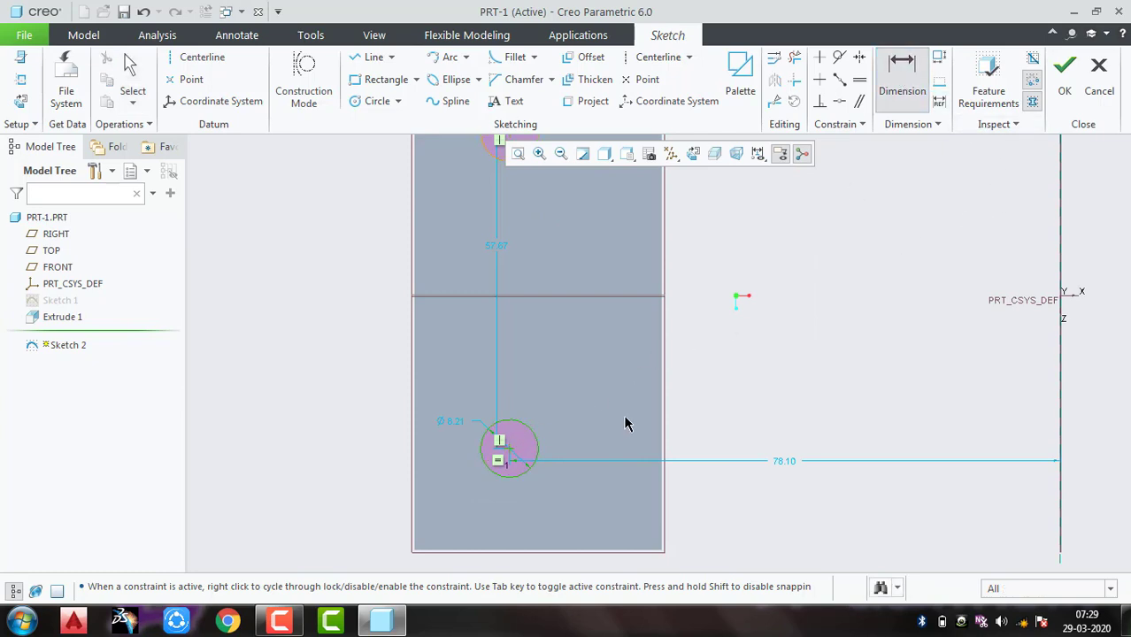
middle_click(694, 399)
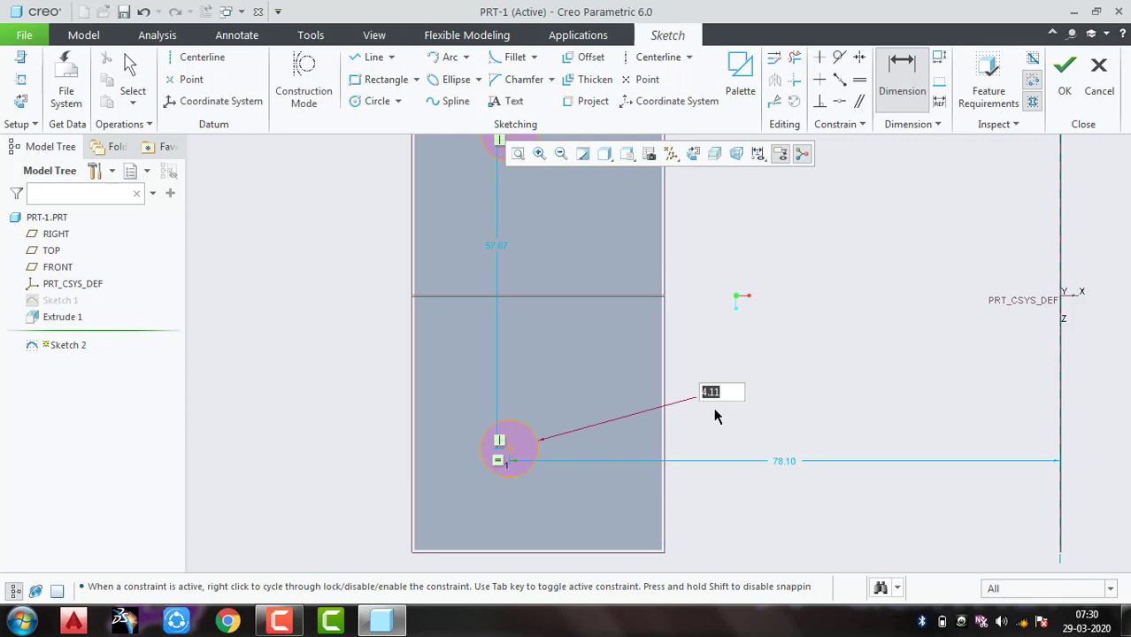
key(Return)
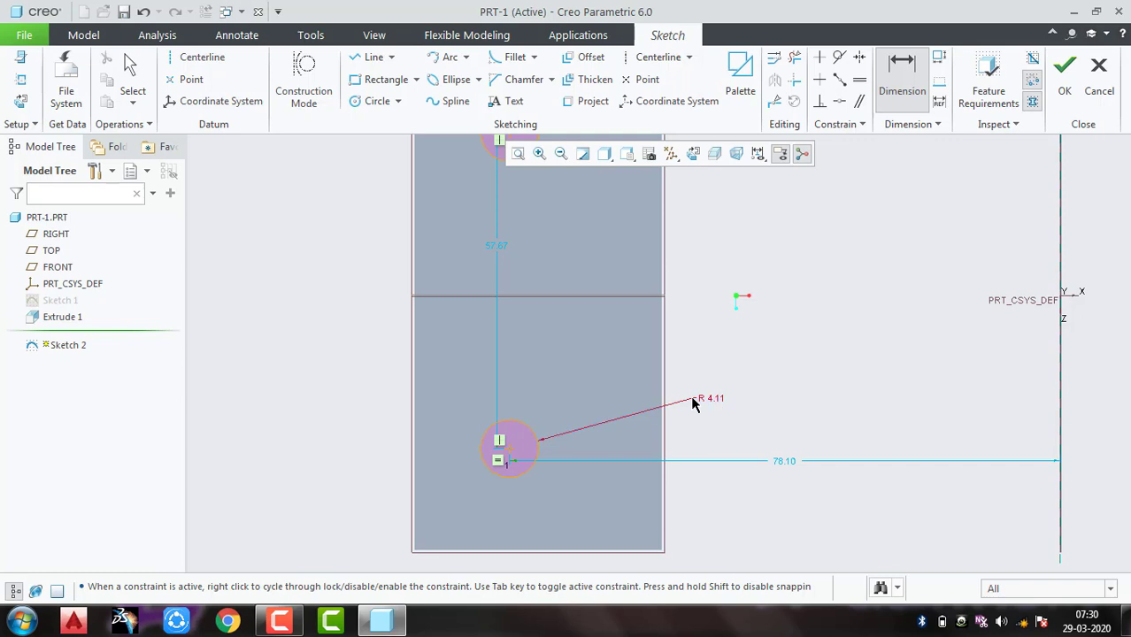
double_click(705, 398)
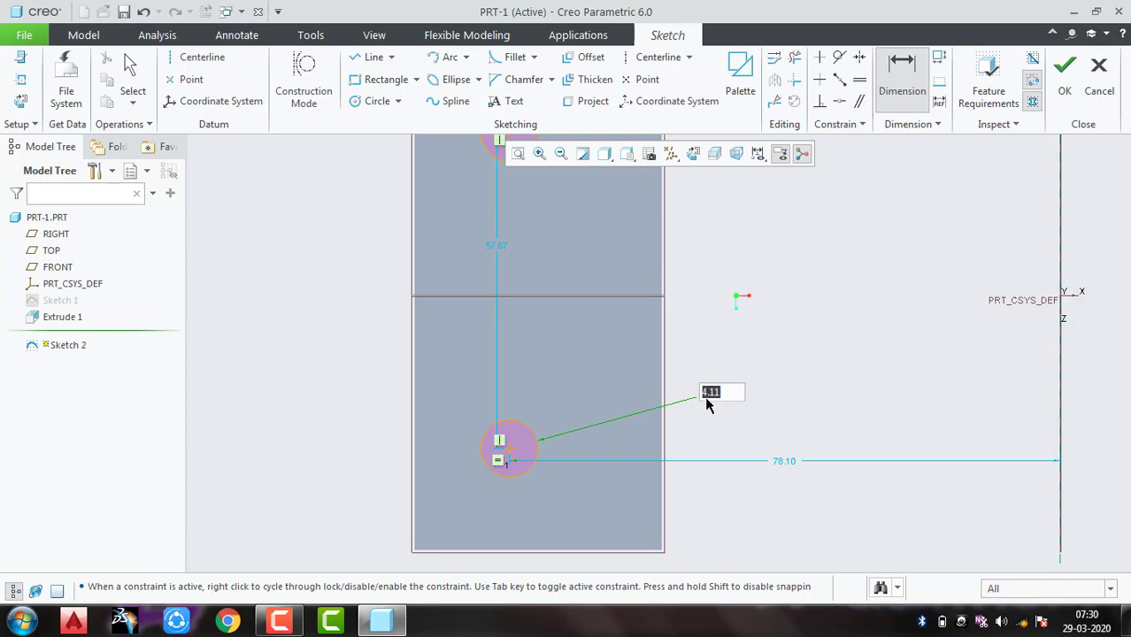
text(6)
key(Return)
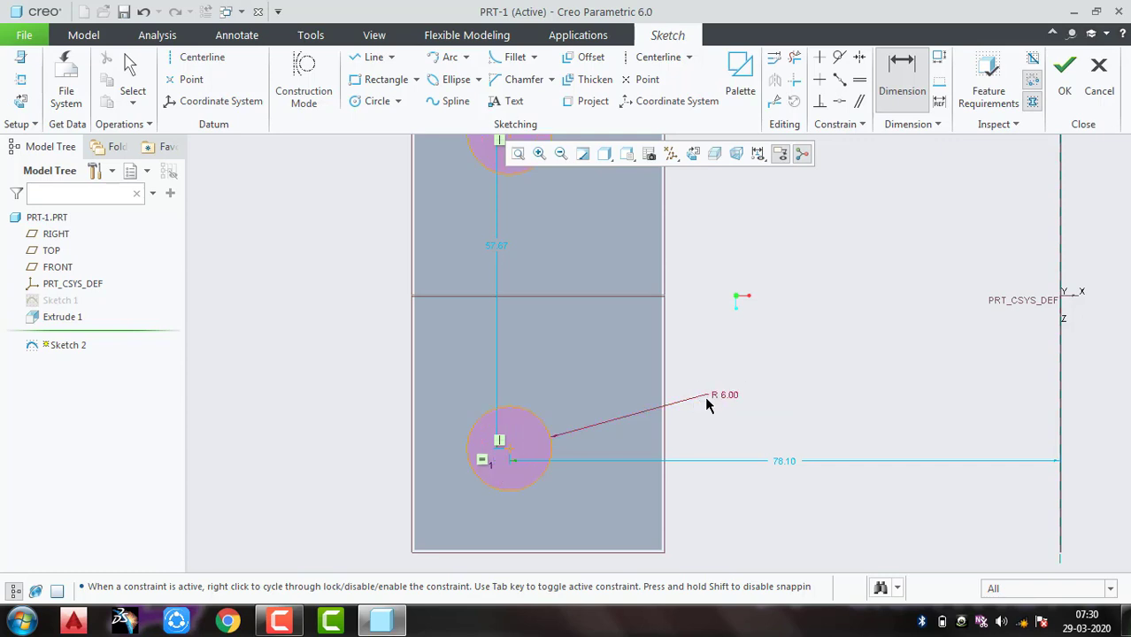
Dimension the vertical distance between the two circle centres and set it to 48 mm
scroll(706, 400, down, 2)
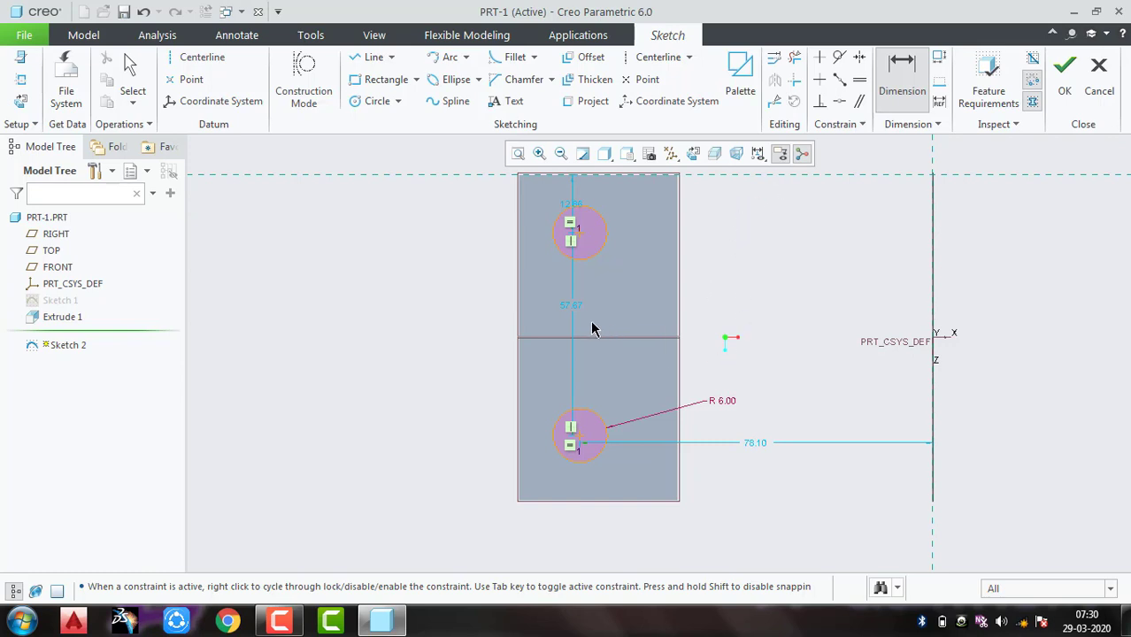
middle_click(476, 313)
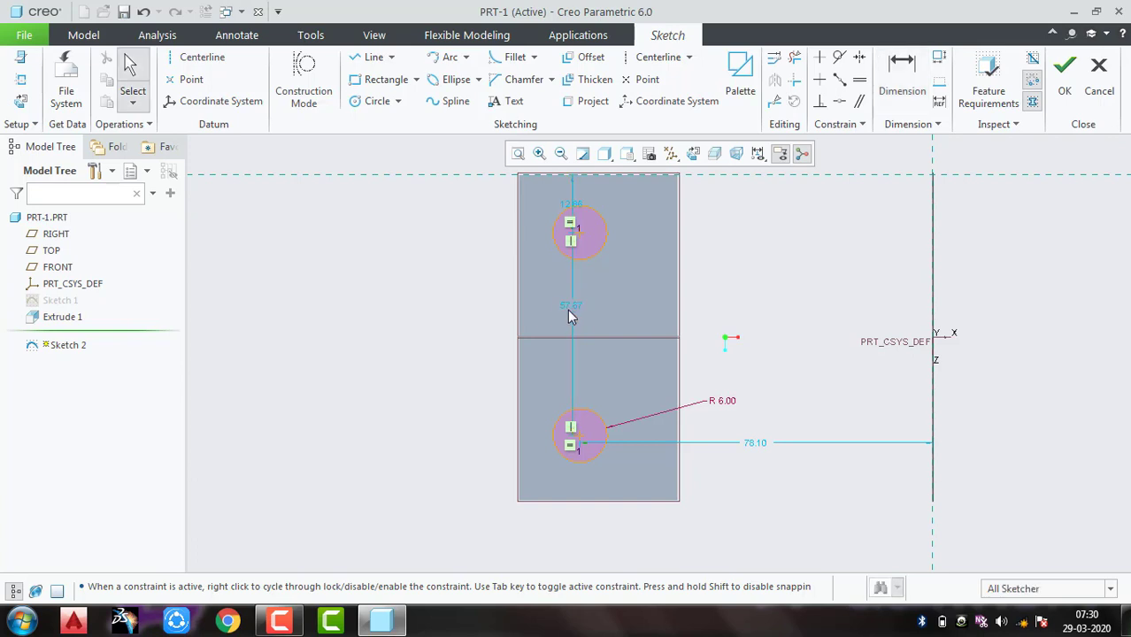
drag(571, 306, 491, 317)
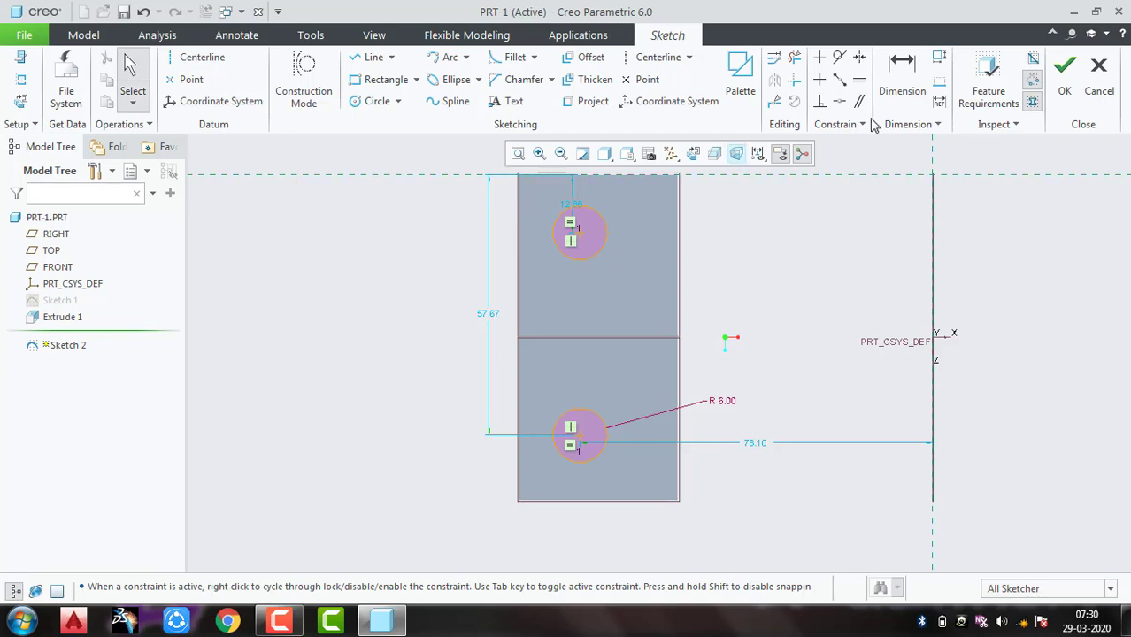
click(900, 86)
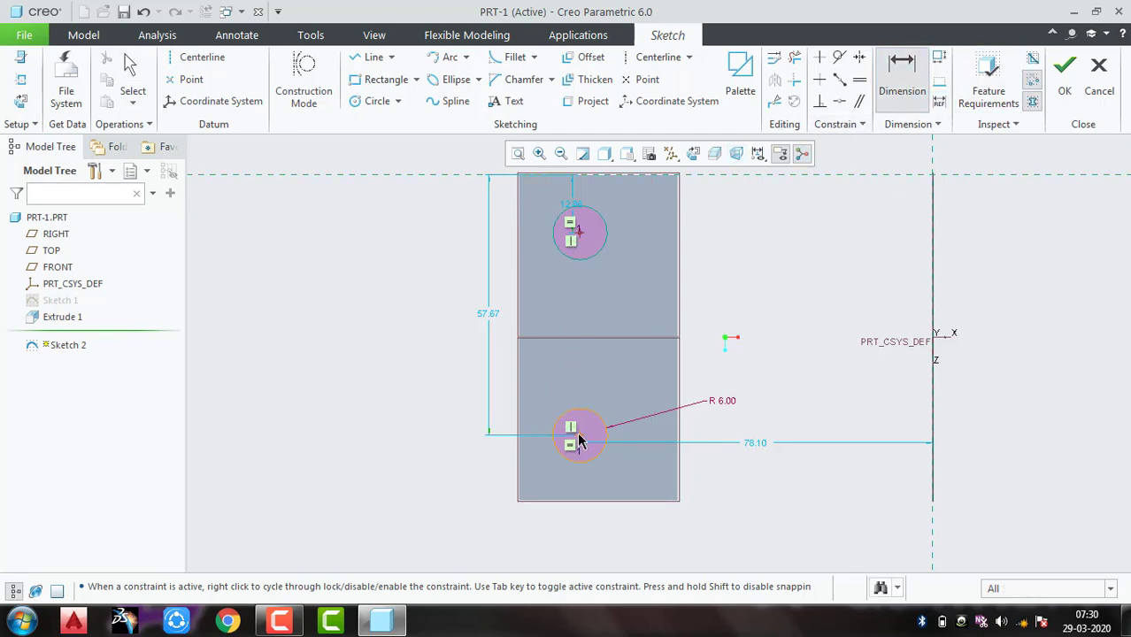
middle_click(498, 344)
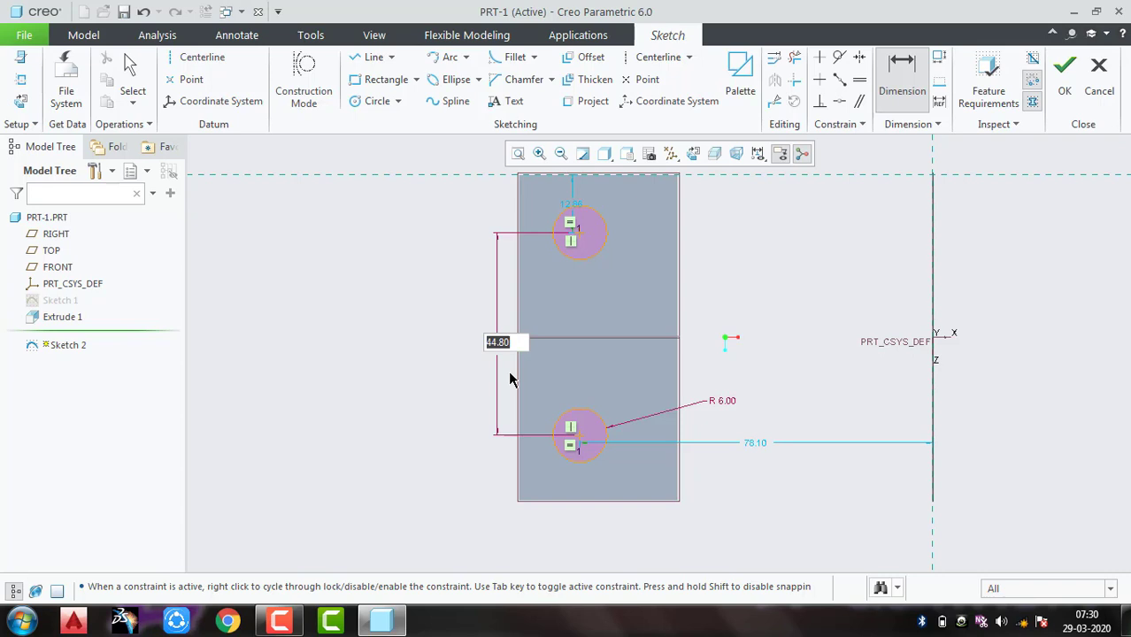
key(Return)
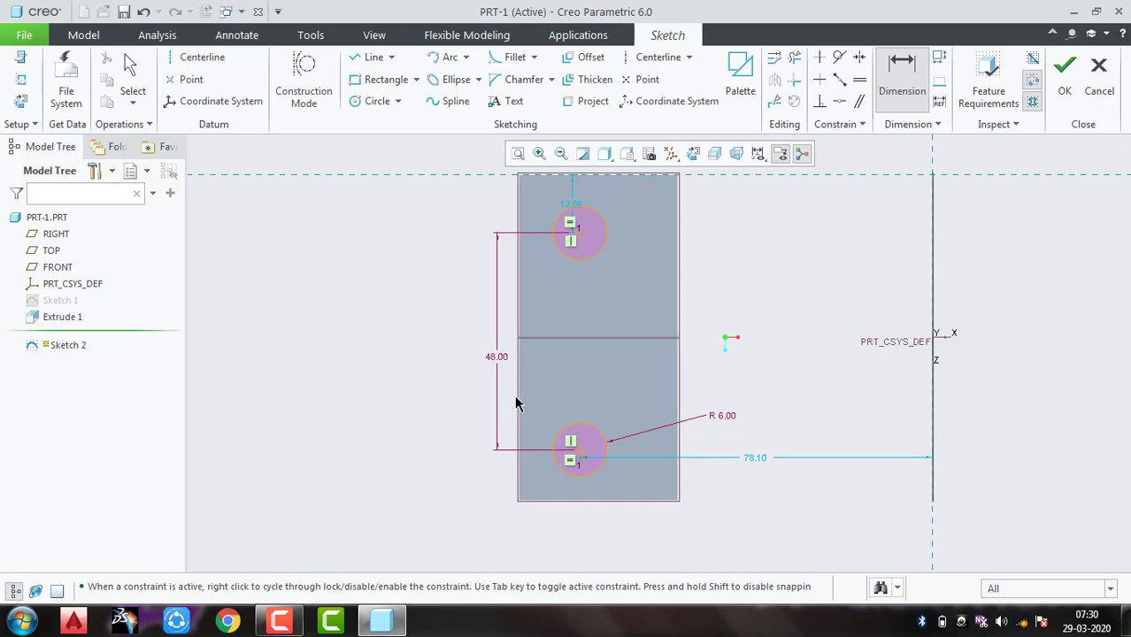
Switch to the Calculator, subtract 48 from 72, and return to the Creo sketch
scroll(569, 298, down, 1)
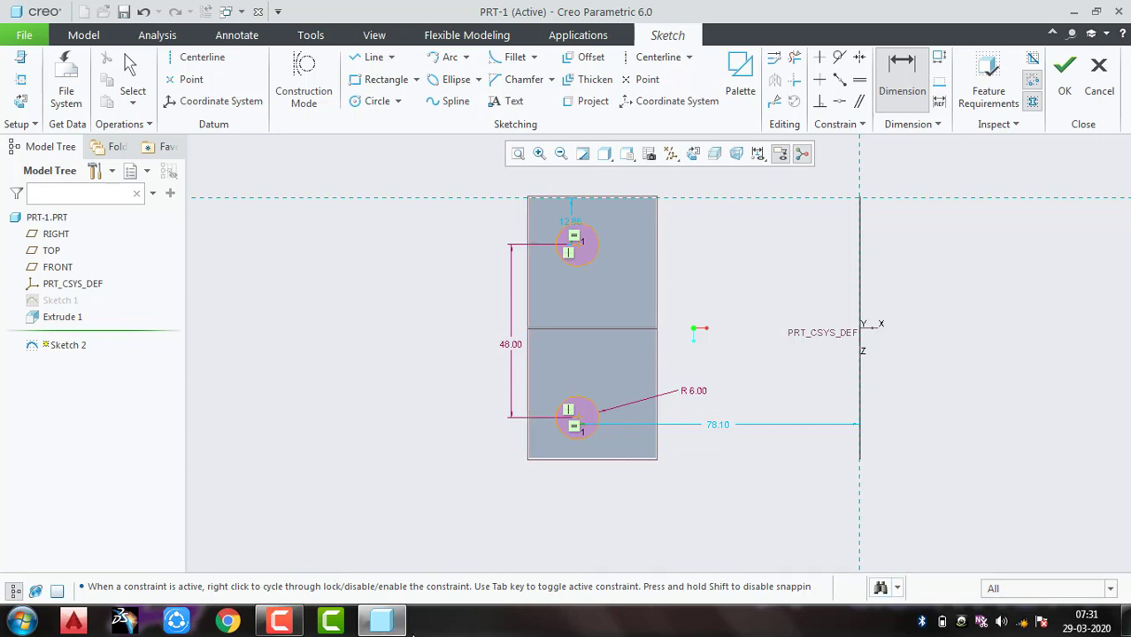
mouse_move(280, 622)
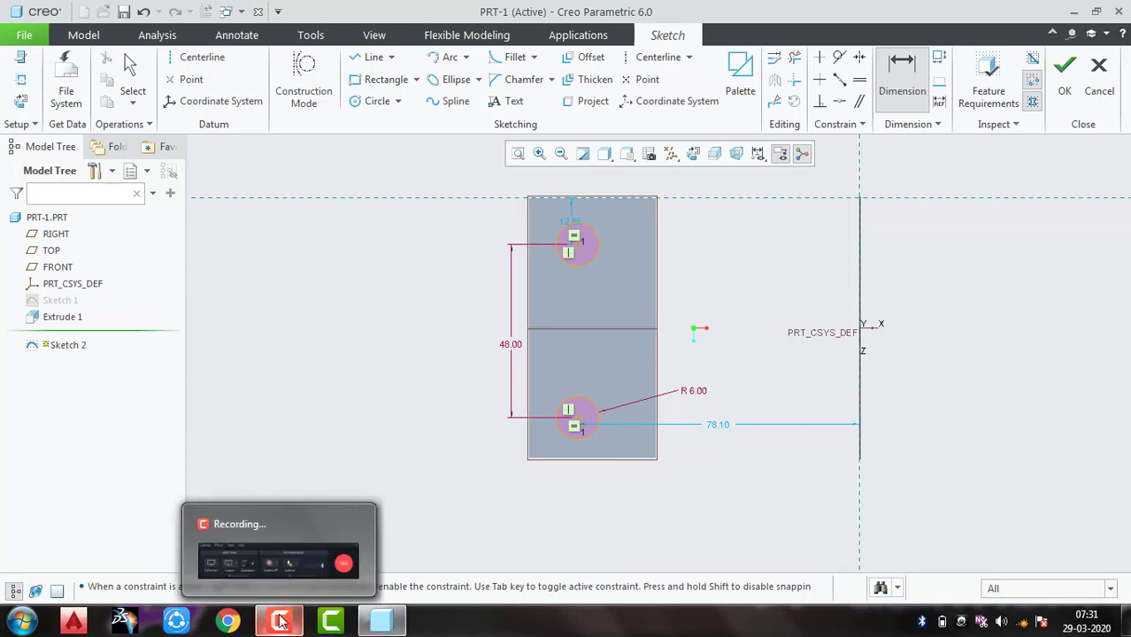
click(290, 564)
click(1051, 557)
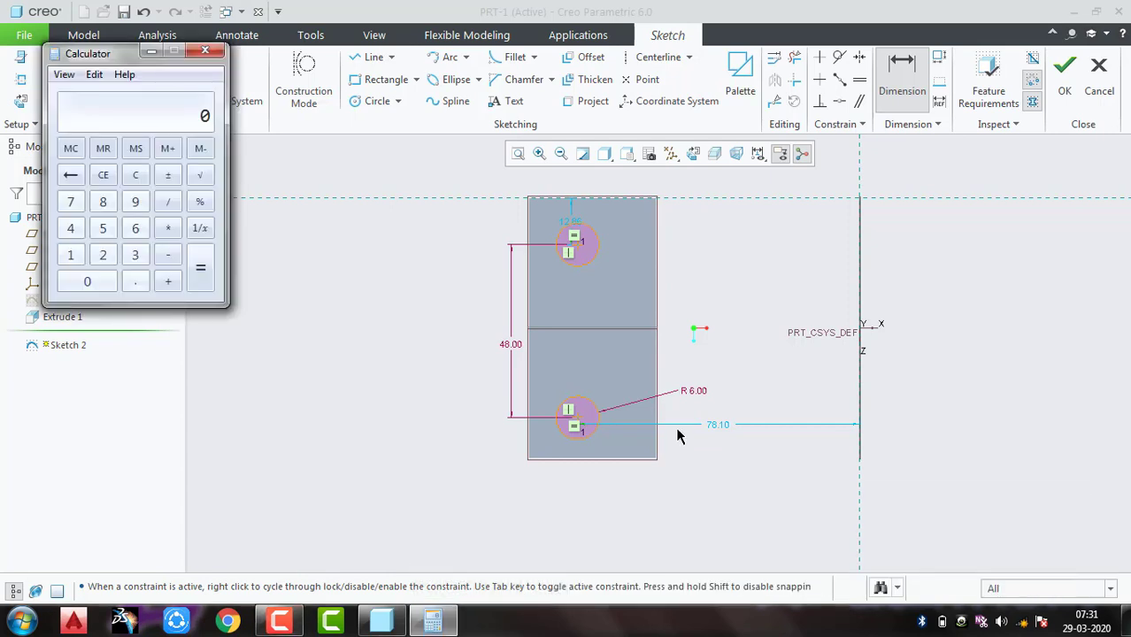
click(70, 202)
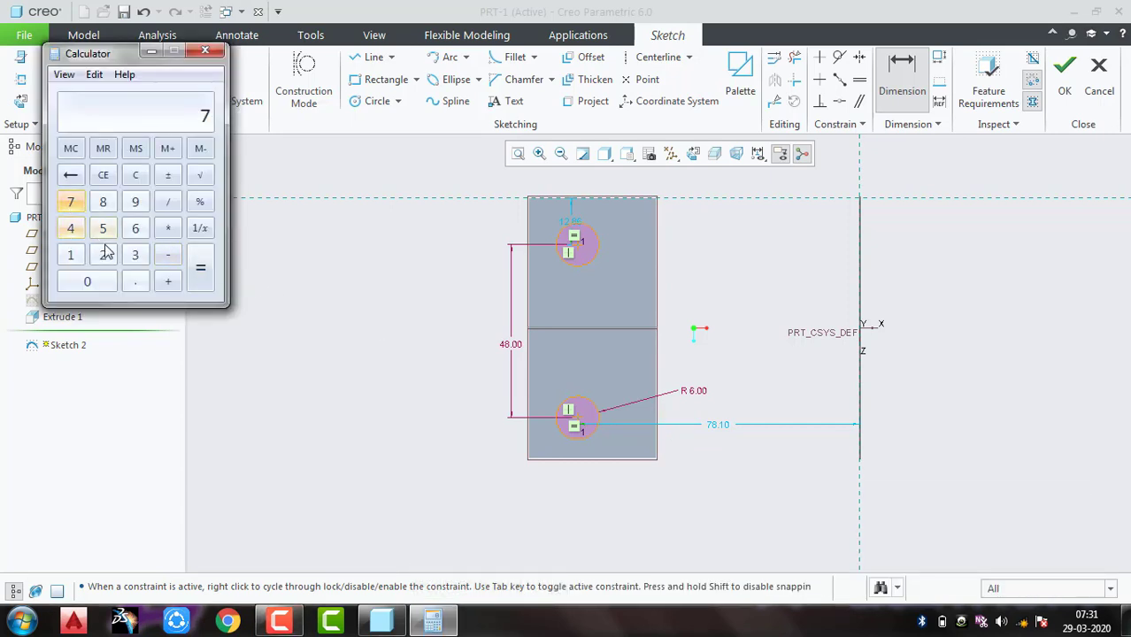
click(103, 255)
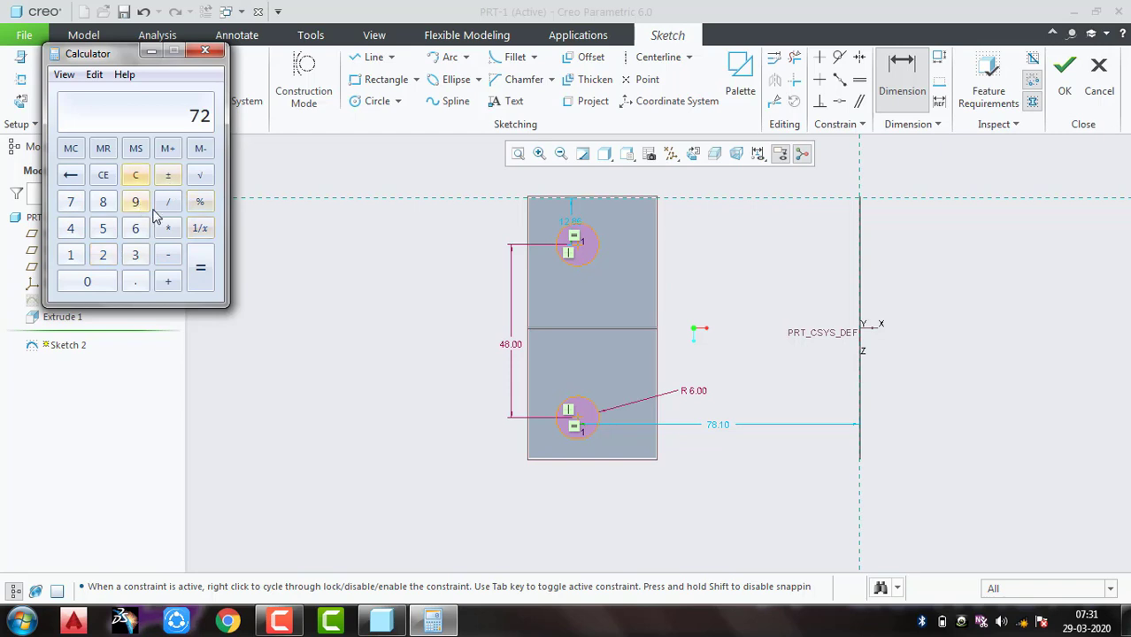
click(168, 229)
click(169, 255)
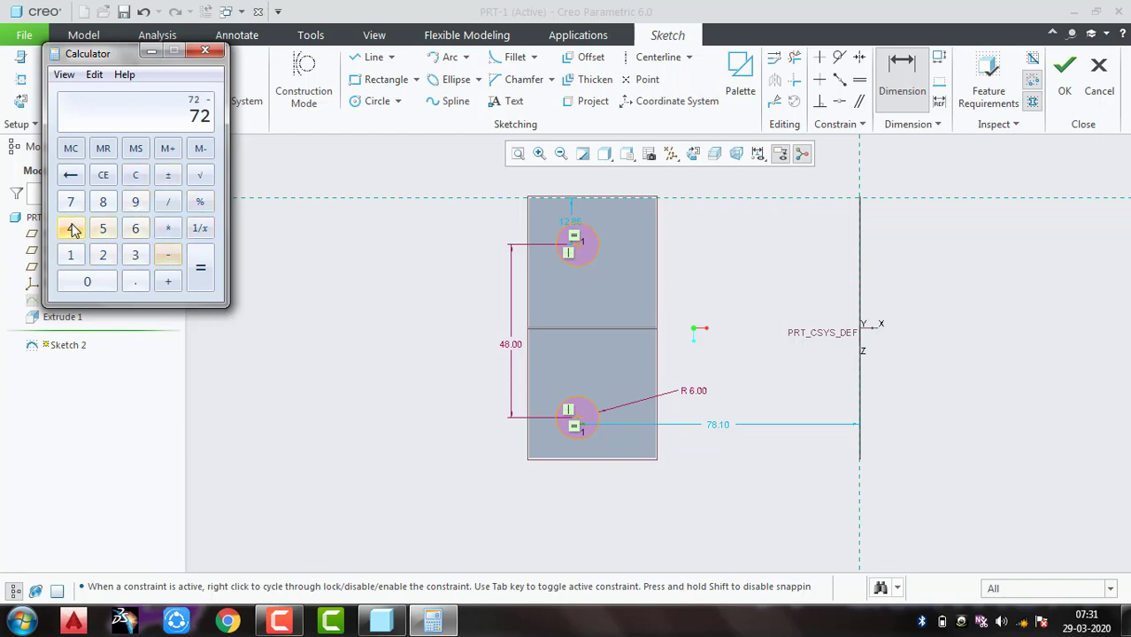
click(71, 229)
click(104, 203)
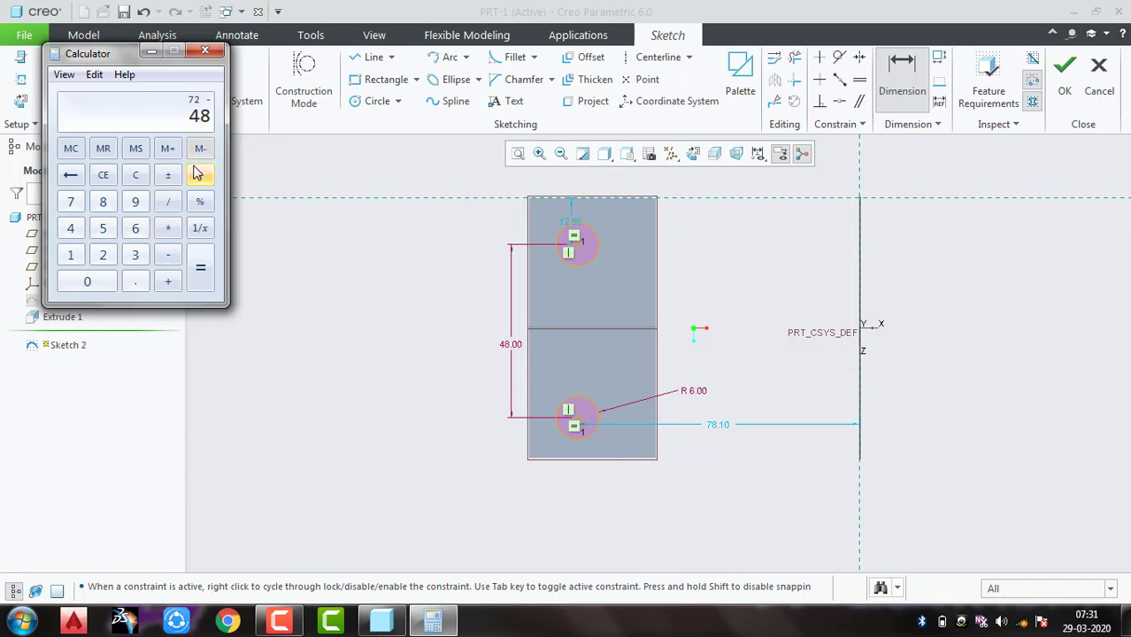
click(199, 273)
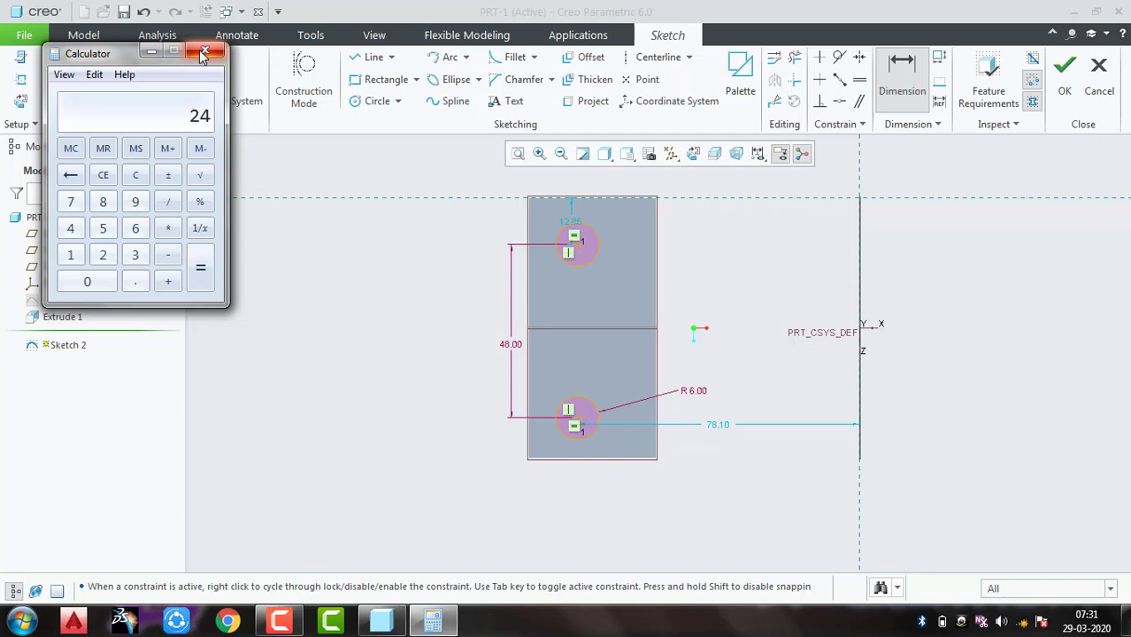
click(151, 51)
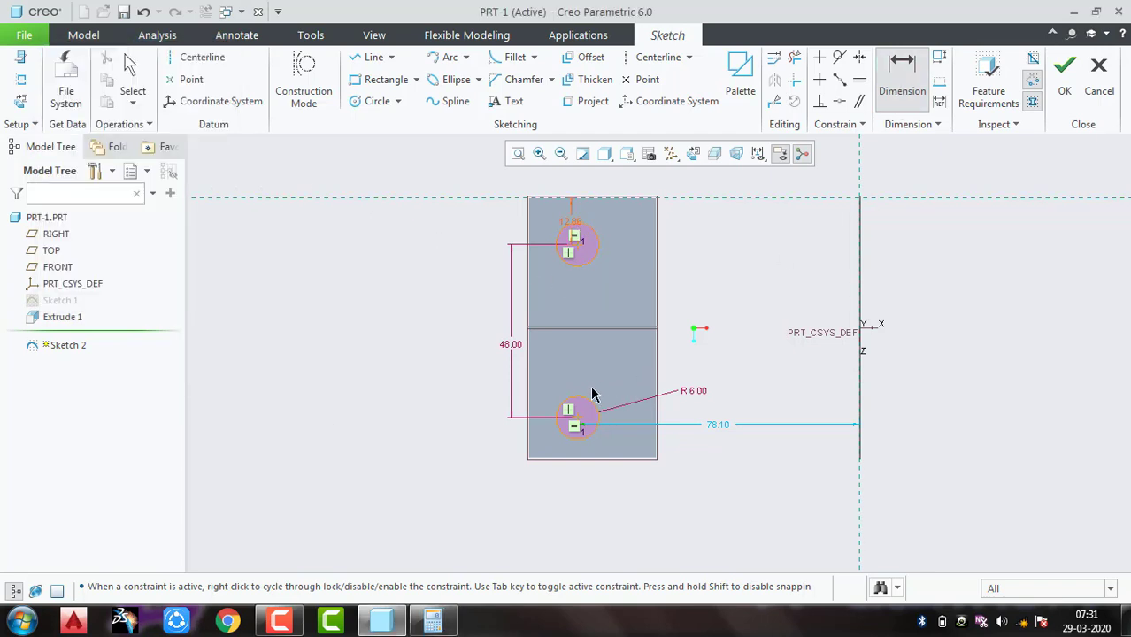
Dimension the lower circle's centre 12 mm from the base's lower edge and finish the sketch
click(576, 459)
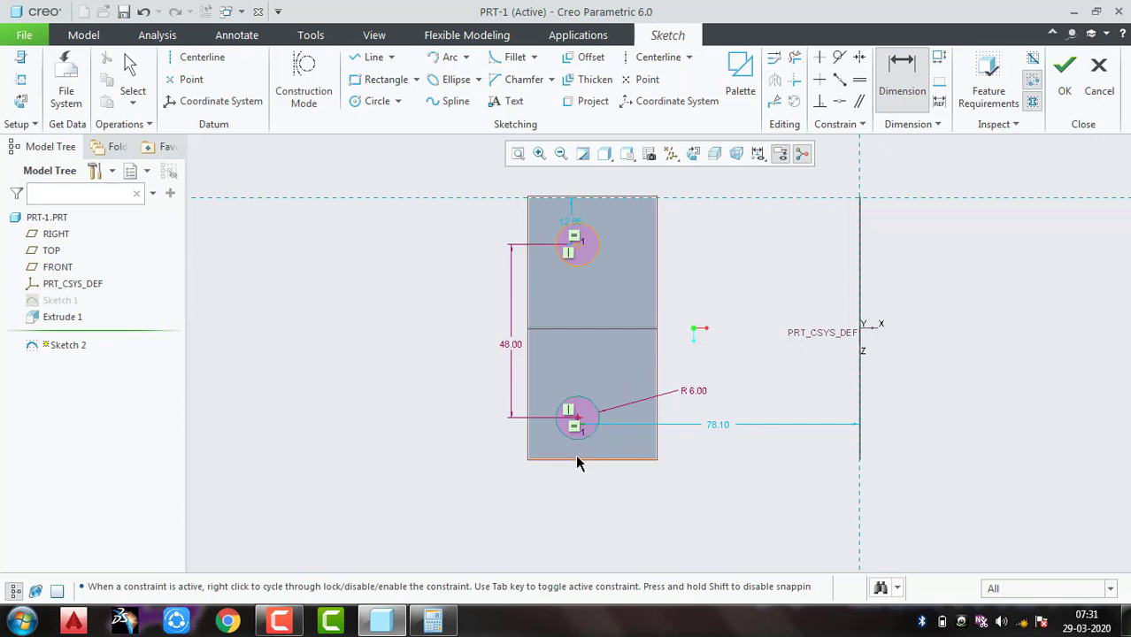
middle_click(496, 450)
text(12)
key(Return)
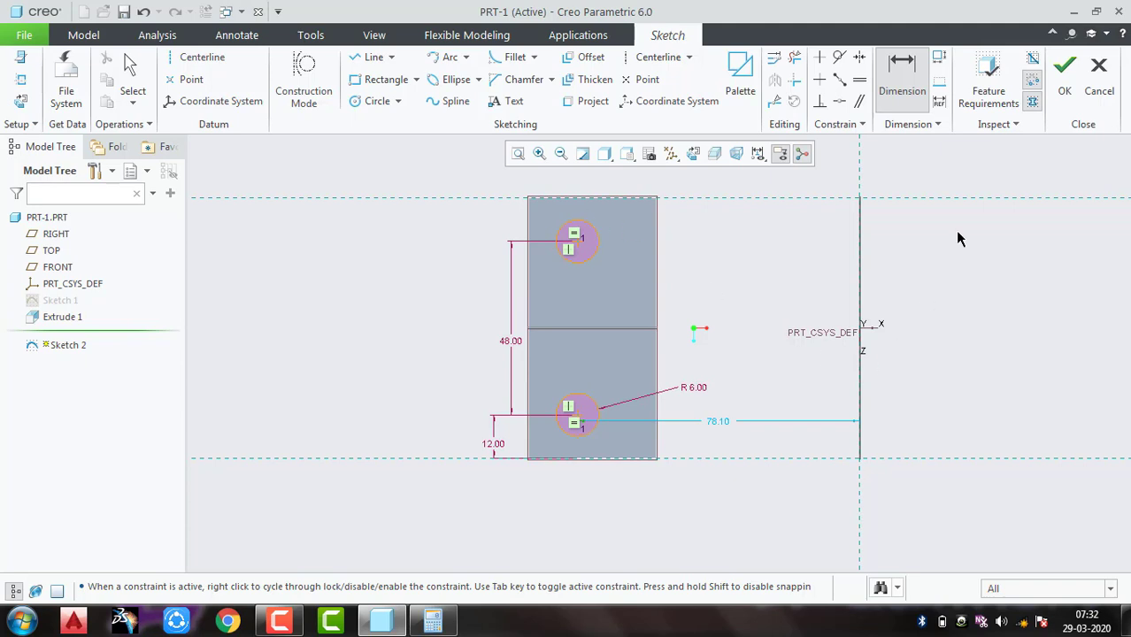
click(1064, 84)
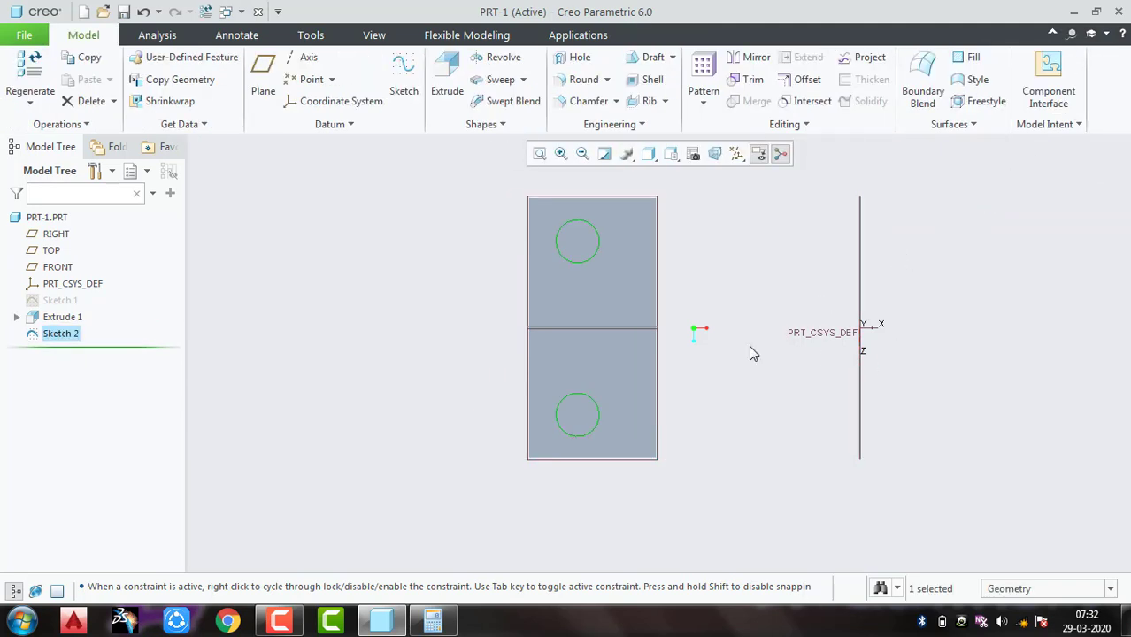
Reopen the two-circle sketch, dimension the lower circle's centre 23 mm horizontally from the base's right edge, and finish the sketch
middle_drag(732, 408, 738, 361)
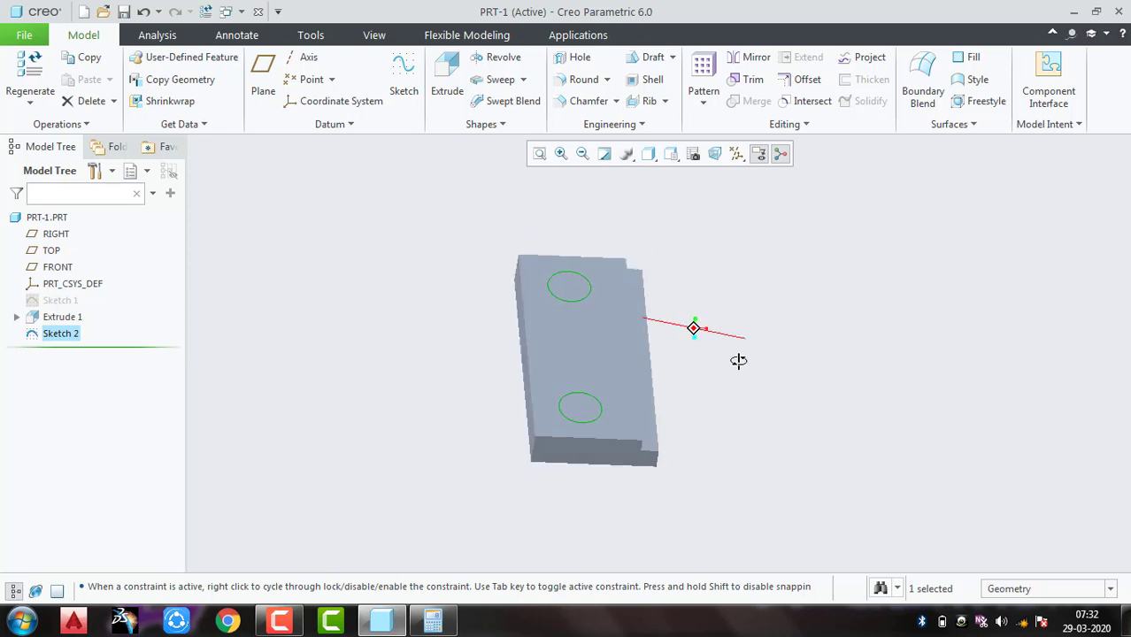
click(781, 154)
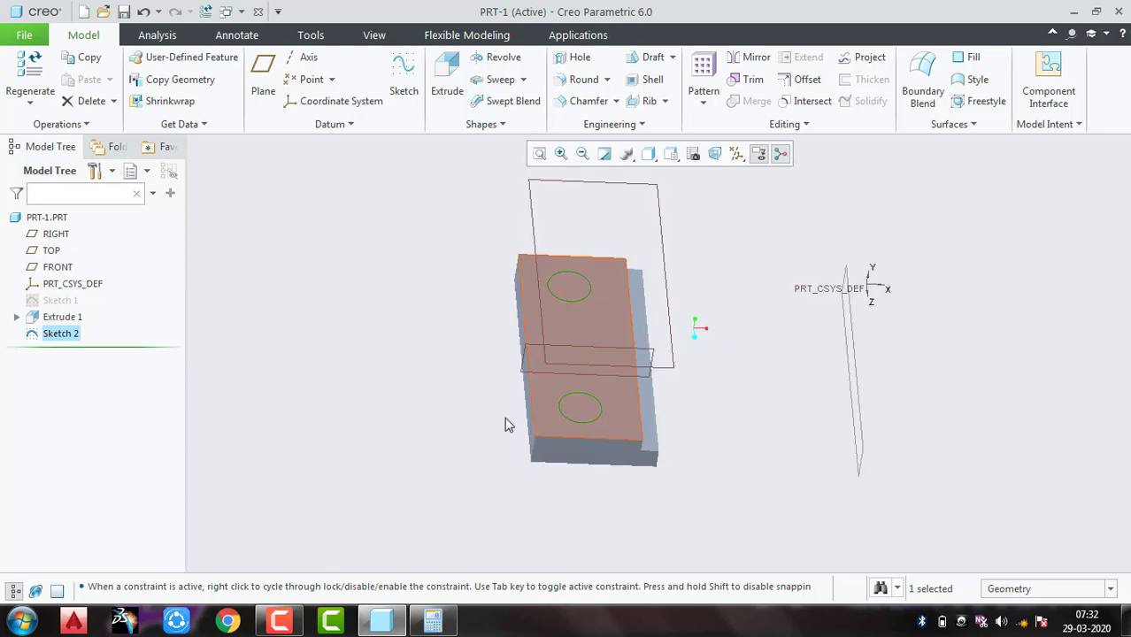
double_click(46, 335)
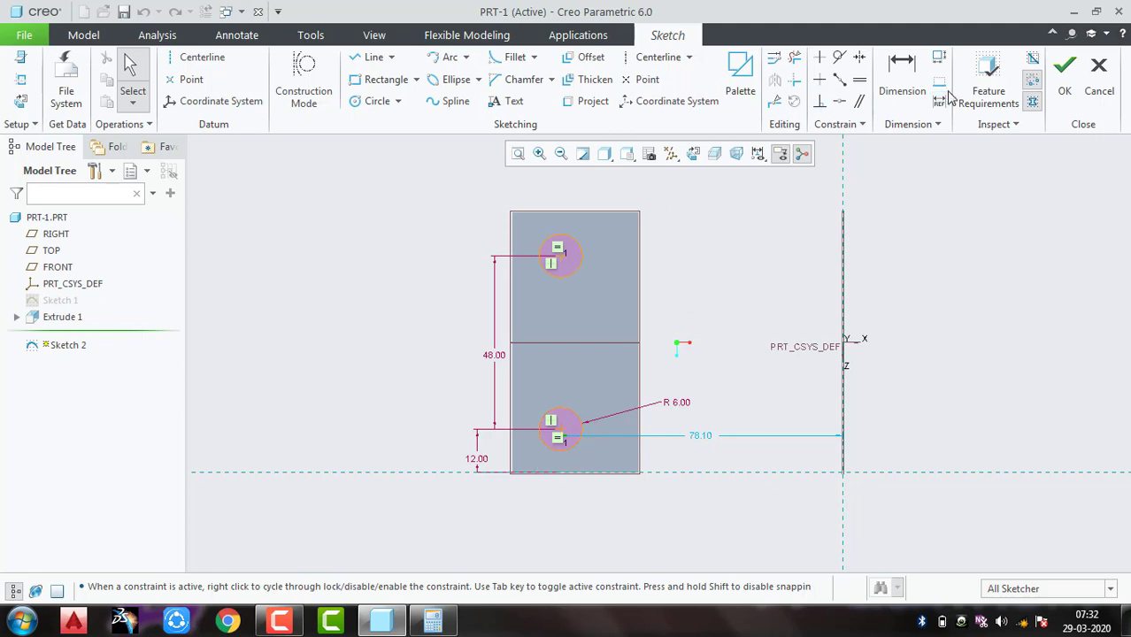
click(901, 81)
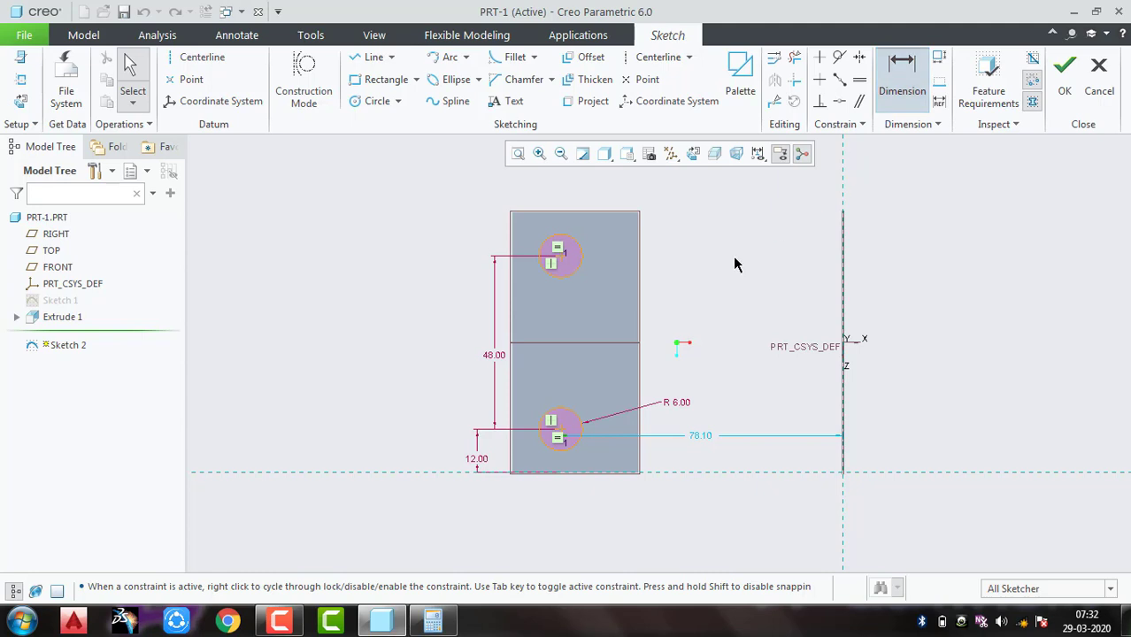
click(639, 443)
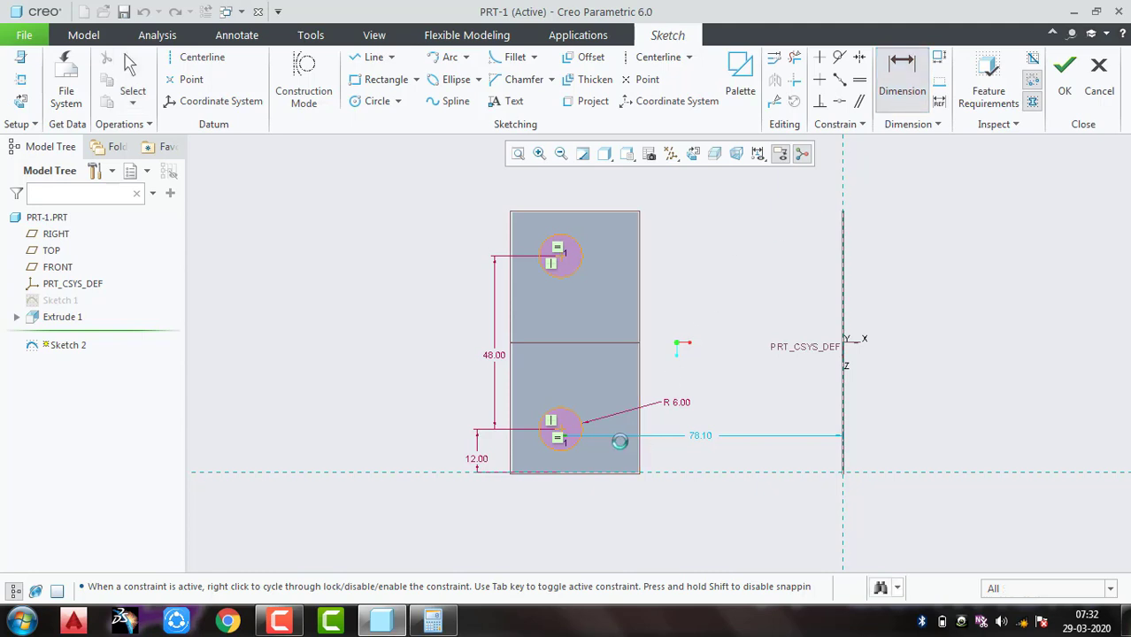
click(559, 433)
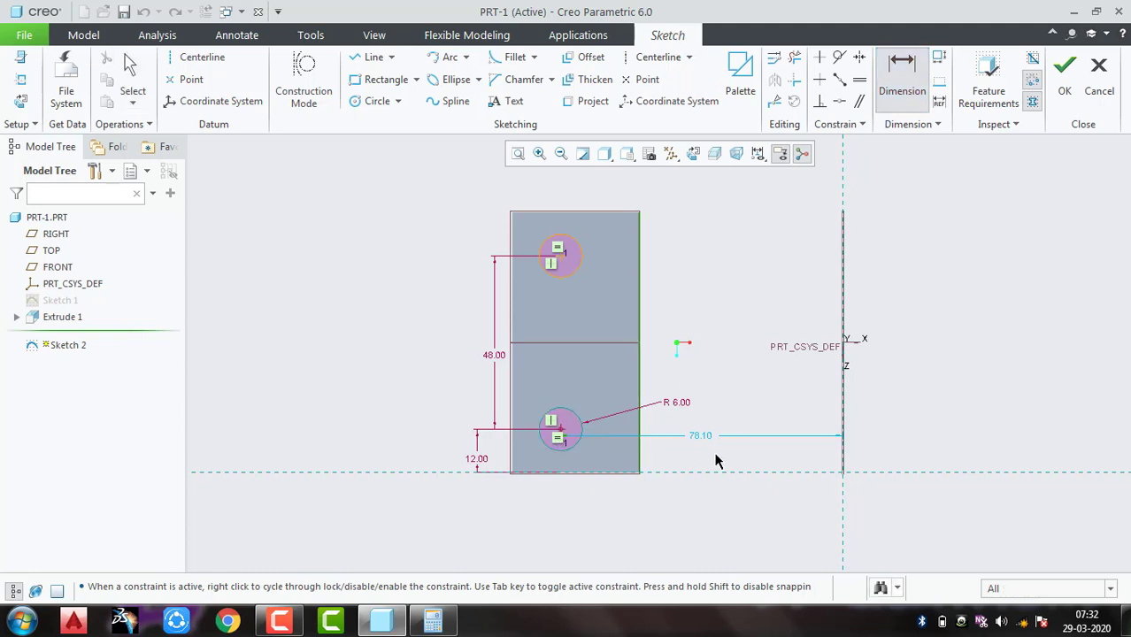
middle_click(604, 505)
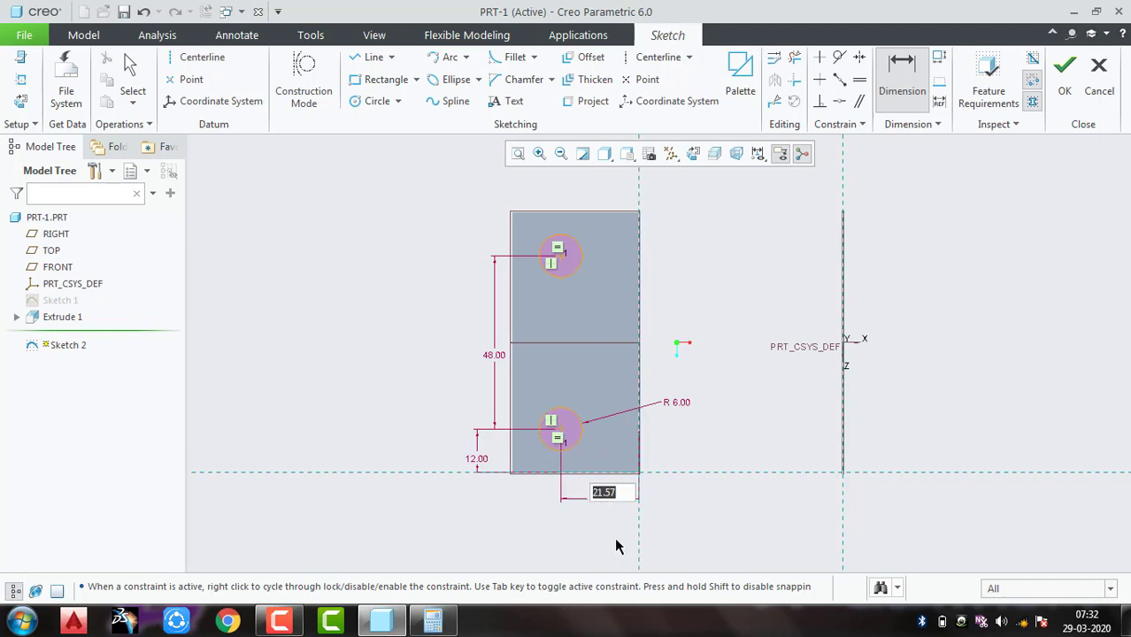
text(23)
key(Return)
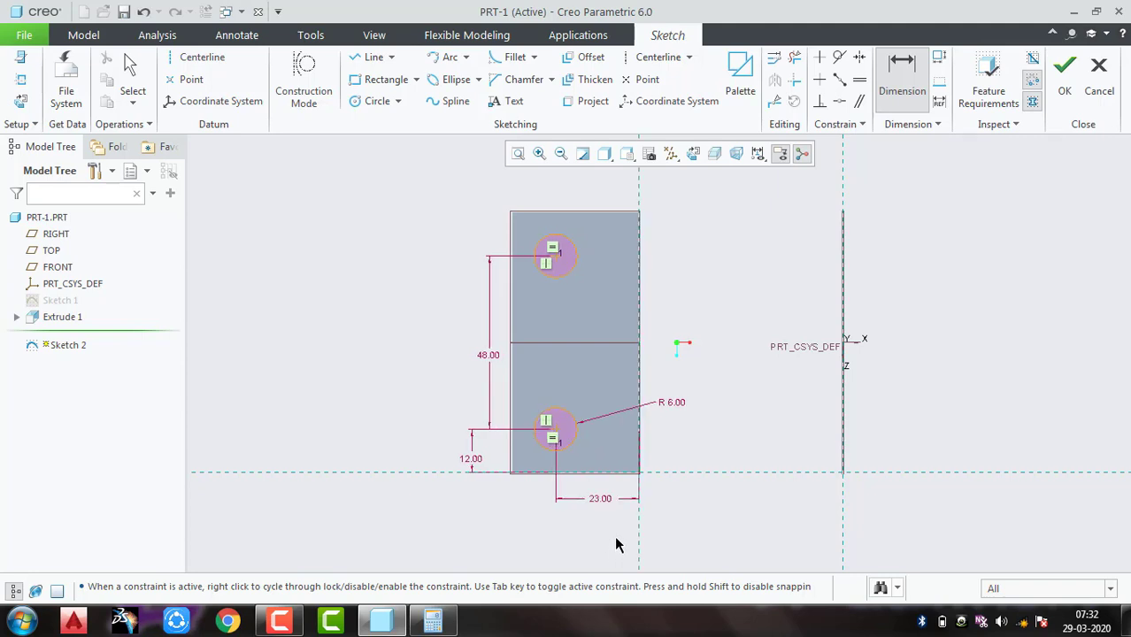
click(1064, 71)
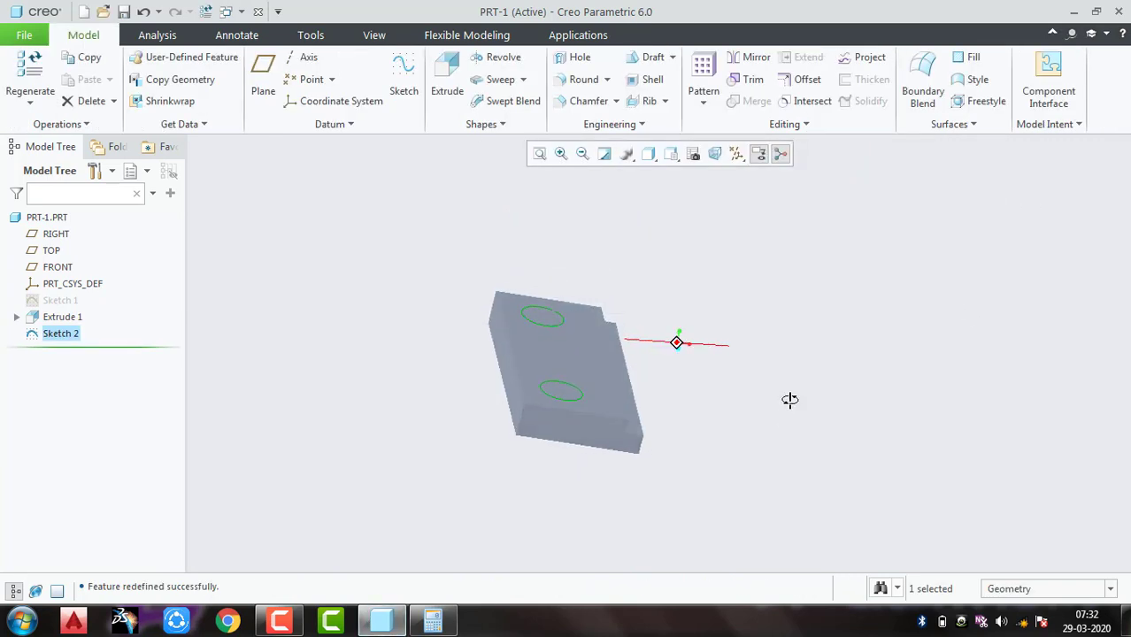
Extrude the two circles 36 mm in the flipped direction with Remove Material to cut two holes through the base
click(446, 81)
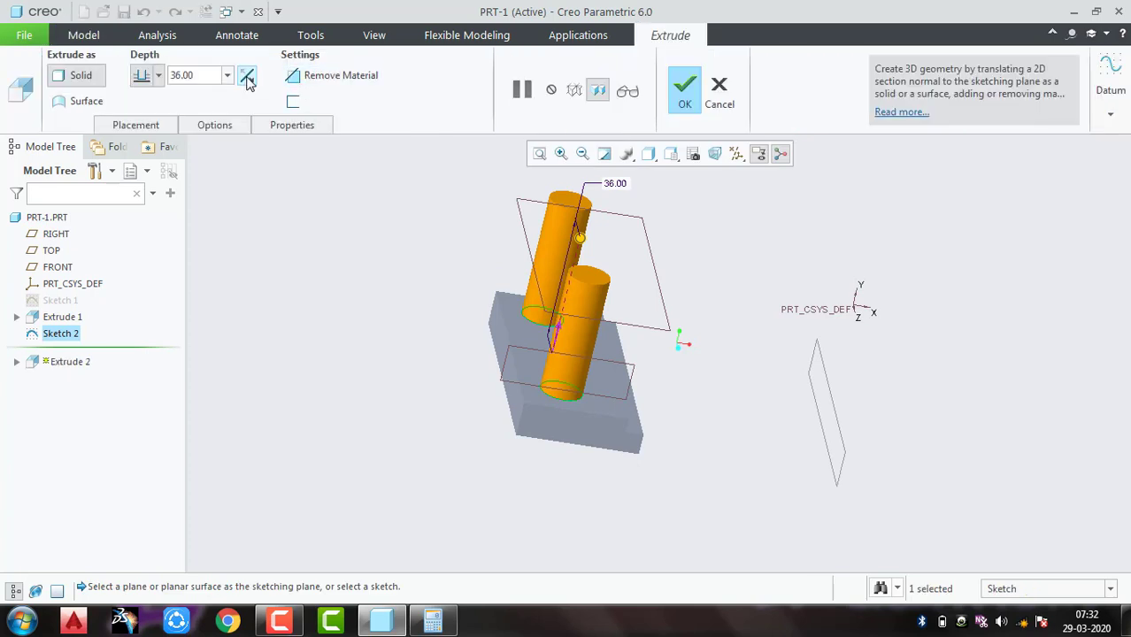
click(247, 77)
click(295, 82)
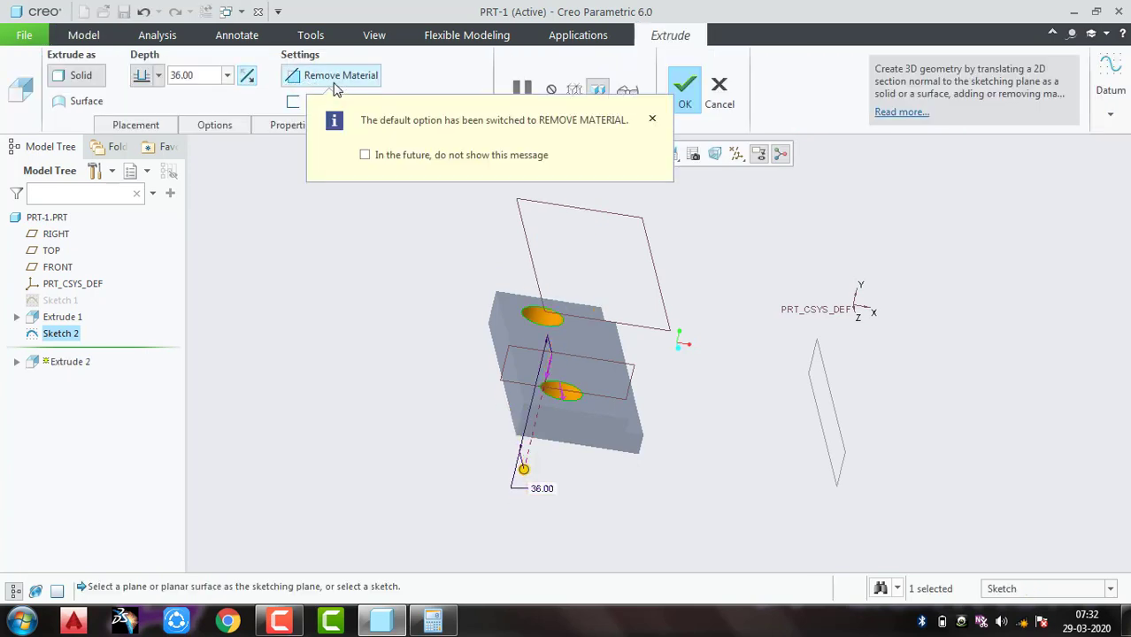
click(693, 92)
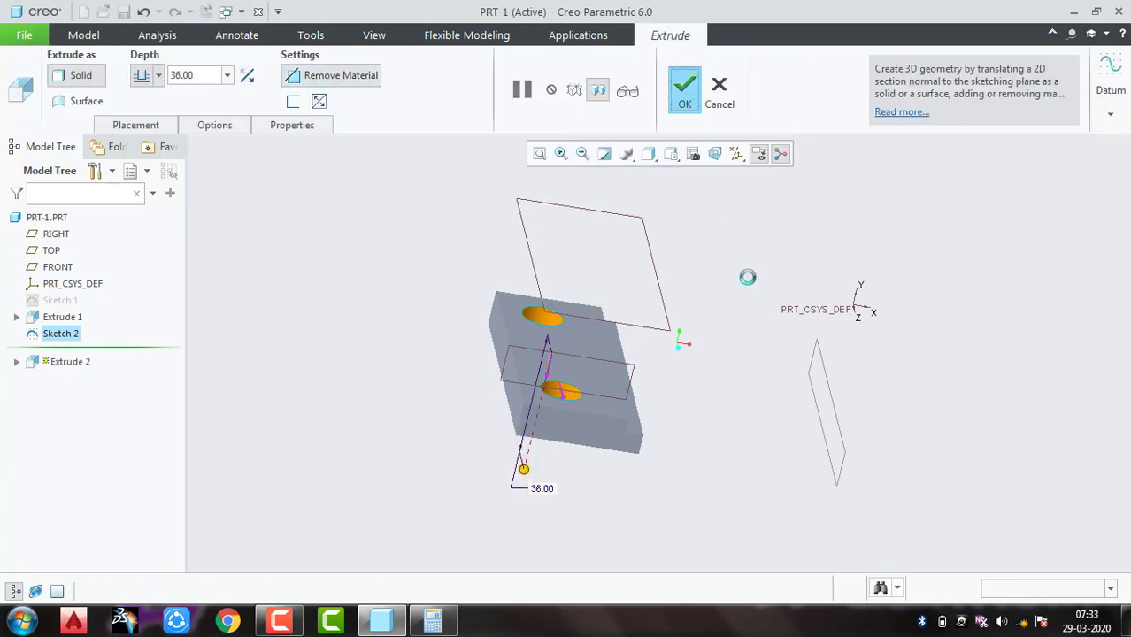
middle_drag(752, 335, 772, 349)
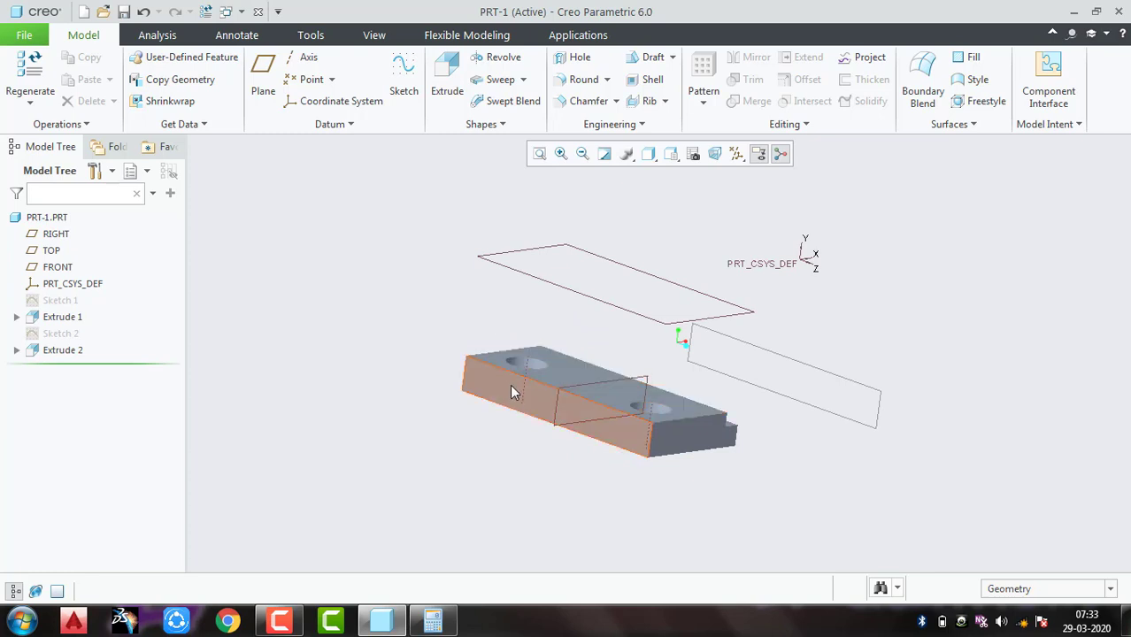
mouse_move(745, 483)
middle_down()
mouse_move(706, 493)
mouse_move(724, 478)
middle_up()
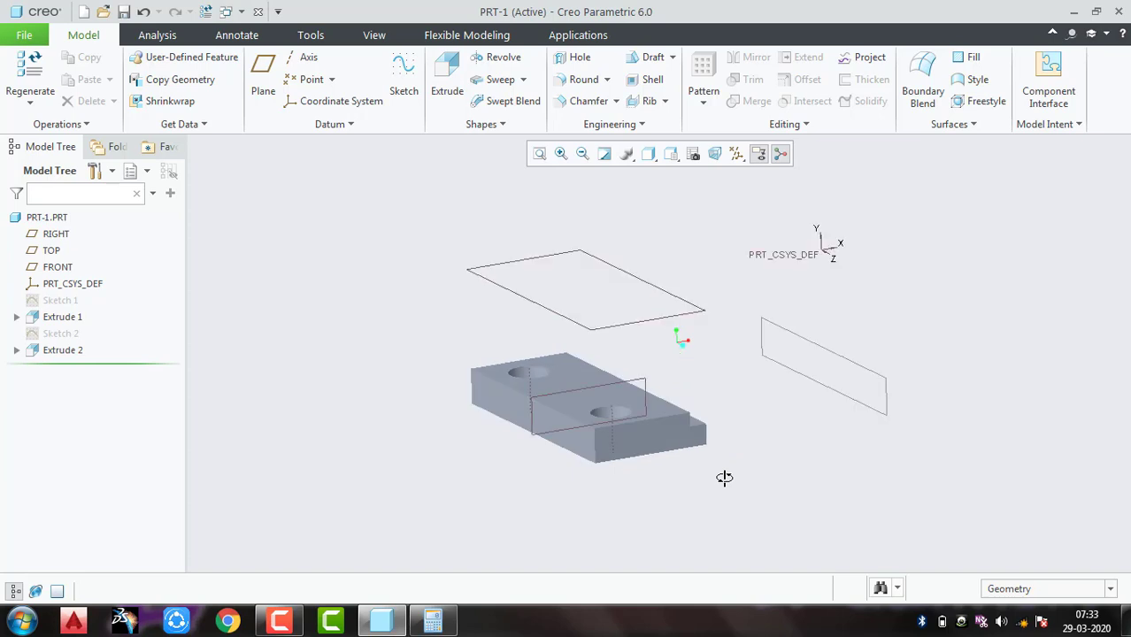
click(815, 345)
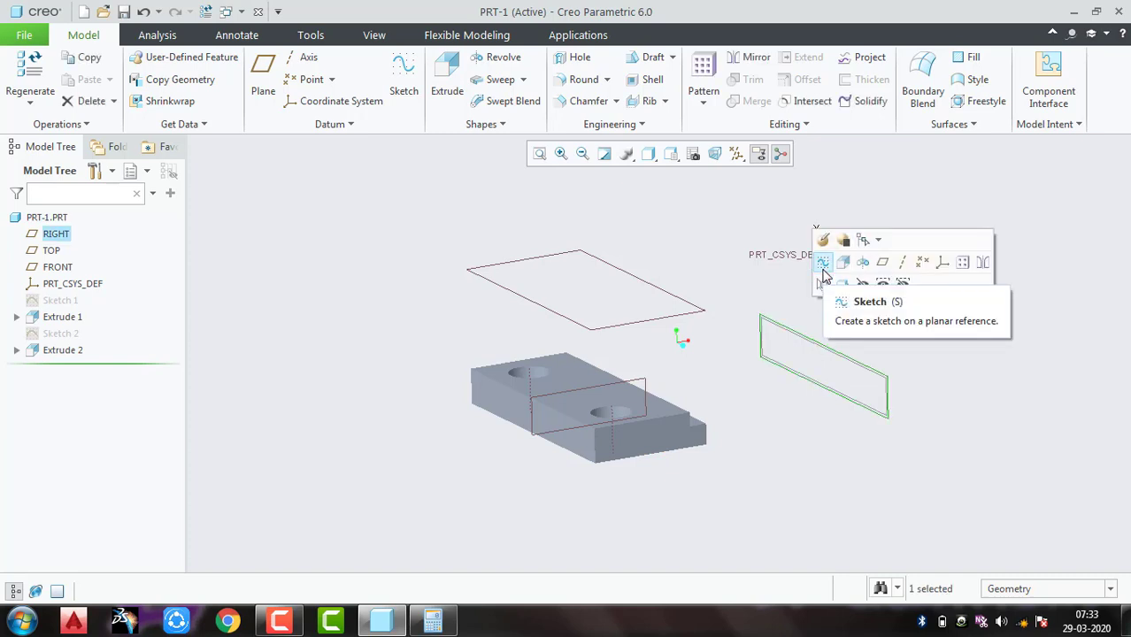
click(883, 262)
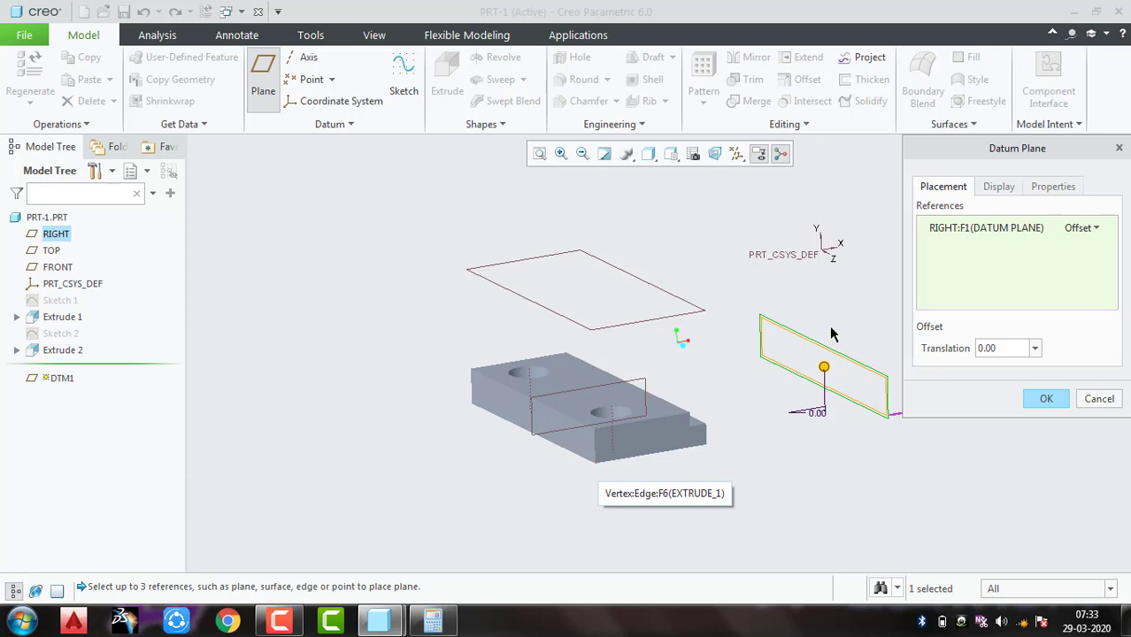
click(1118, 148)
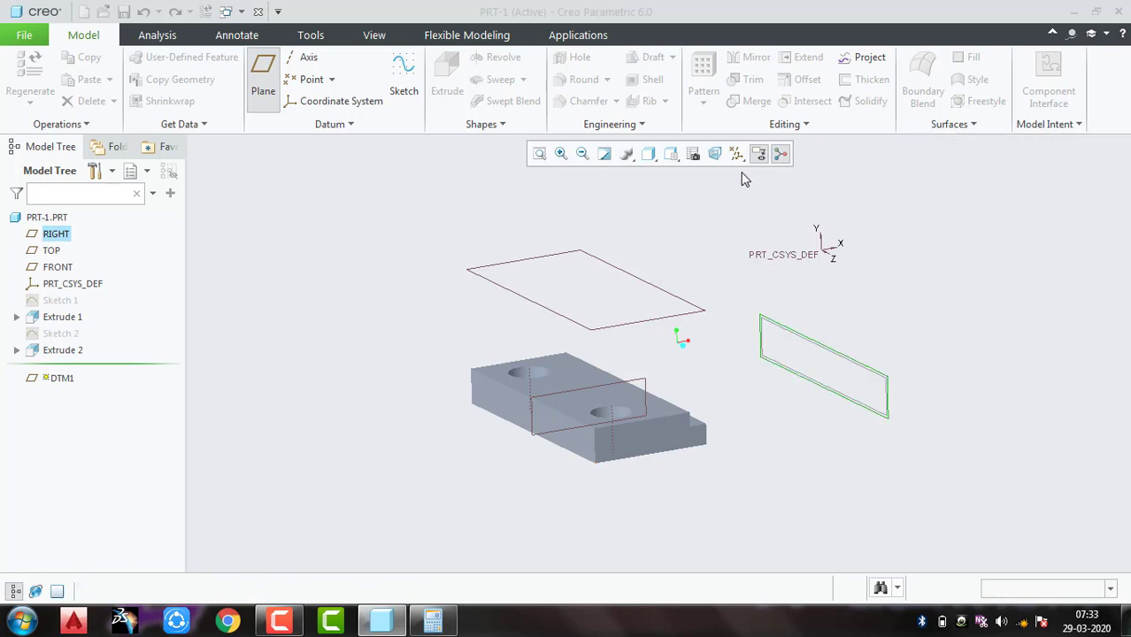
click(567, 442)
click(457, 313)
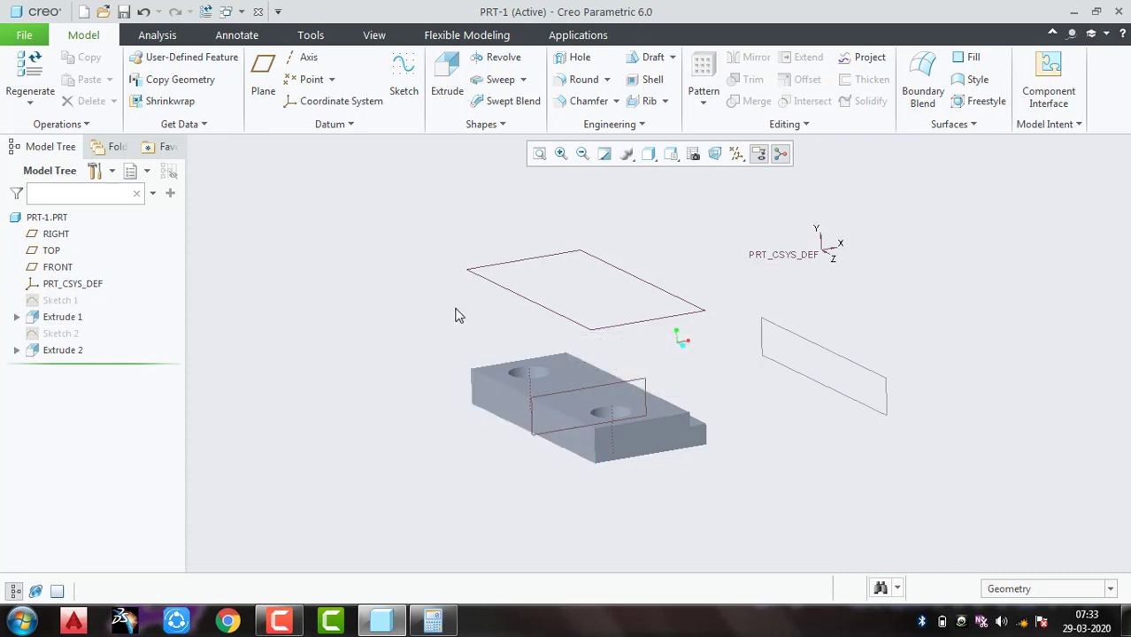
Start a datum plane referenced to the base's long side face beside the holes, offset about 13.4 mm into the base
click(263, 72)
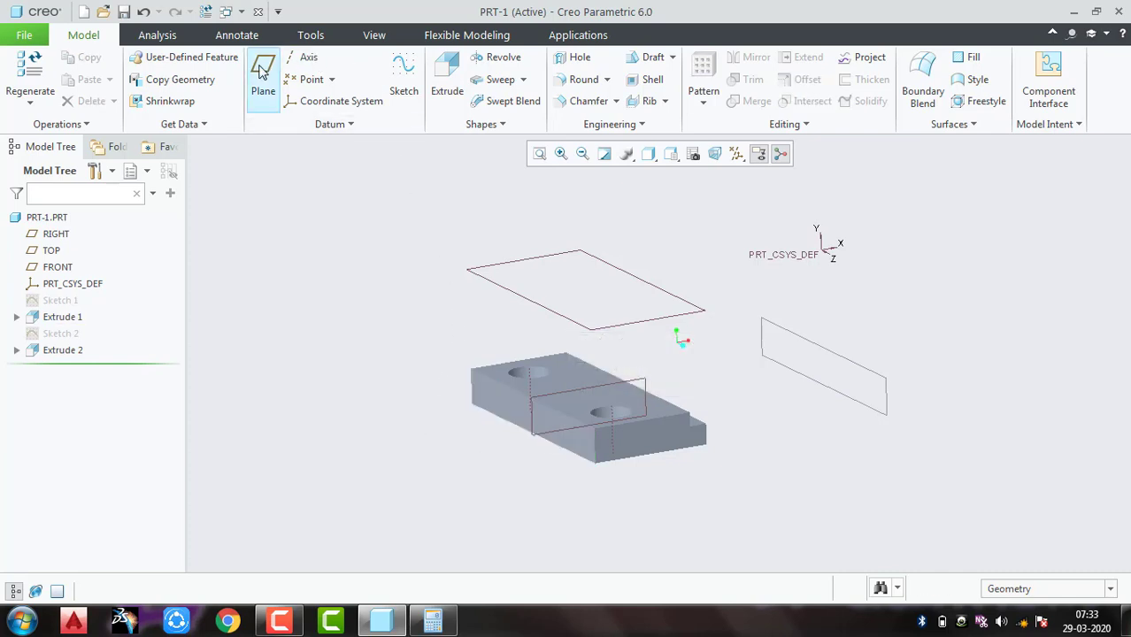
click(493, 408)
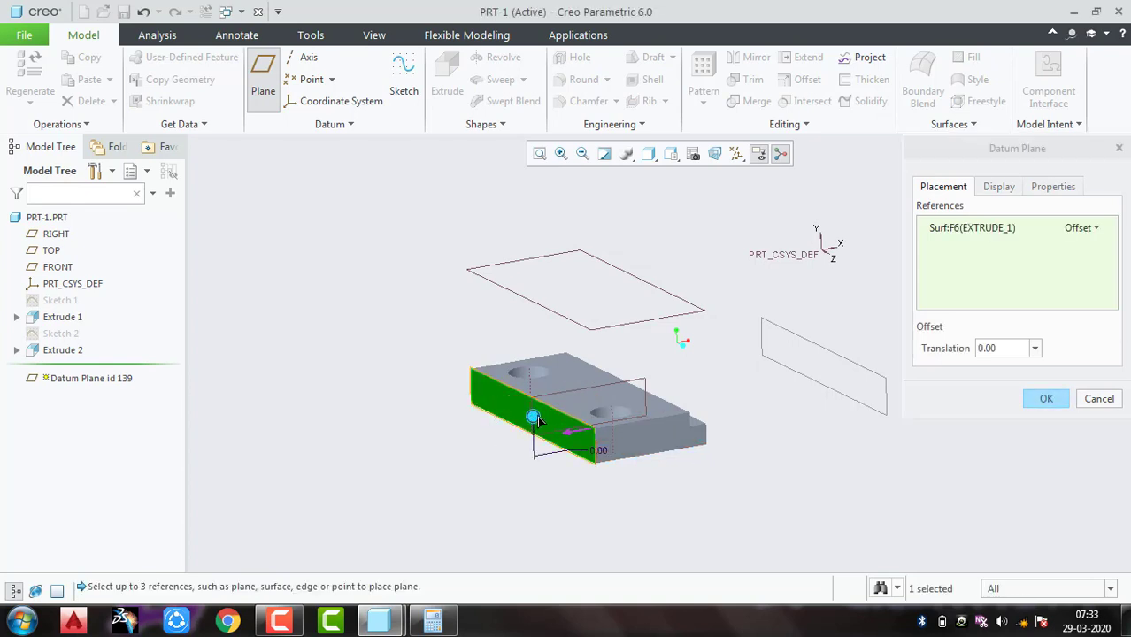
drag(535, 419, 570, 431)
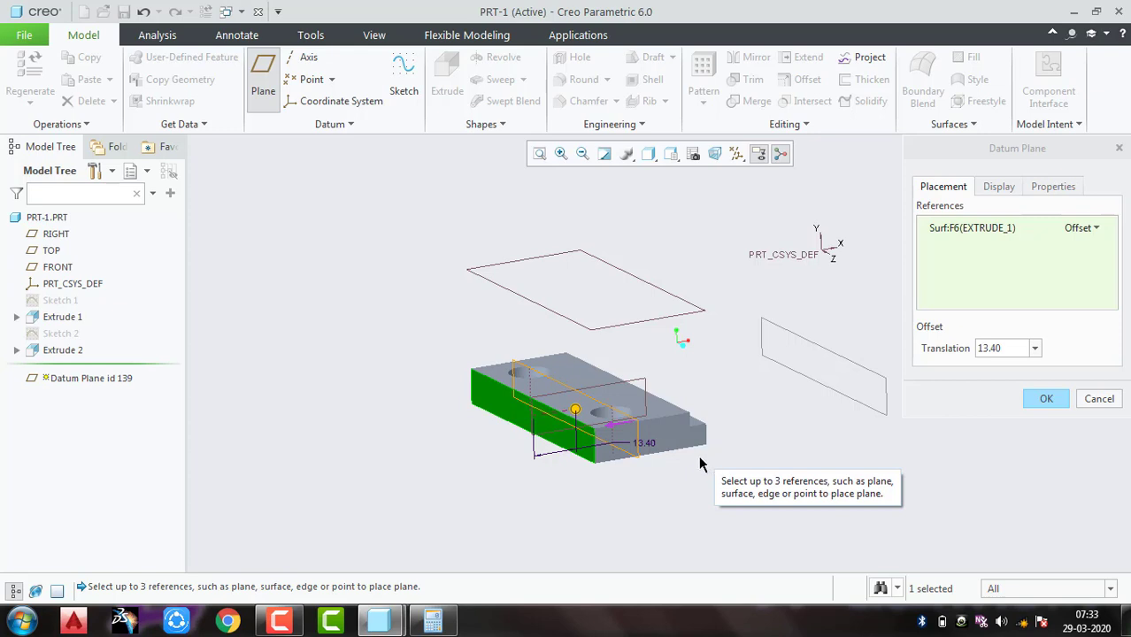
Switch to the Calculator, divide 35 by 2, and close it to return to Creo
mouse_move(438, 624)
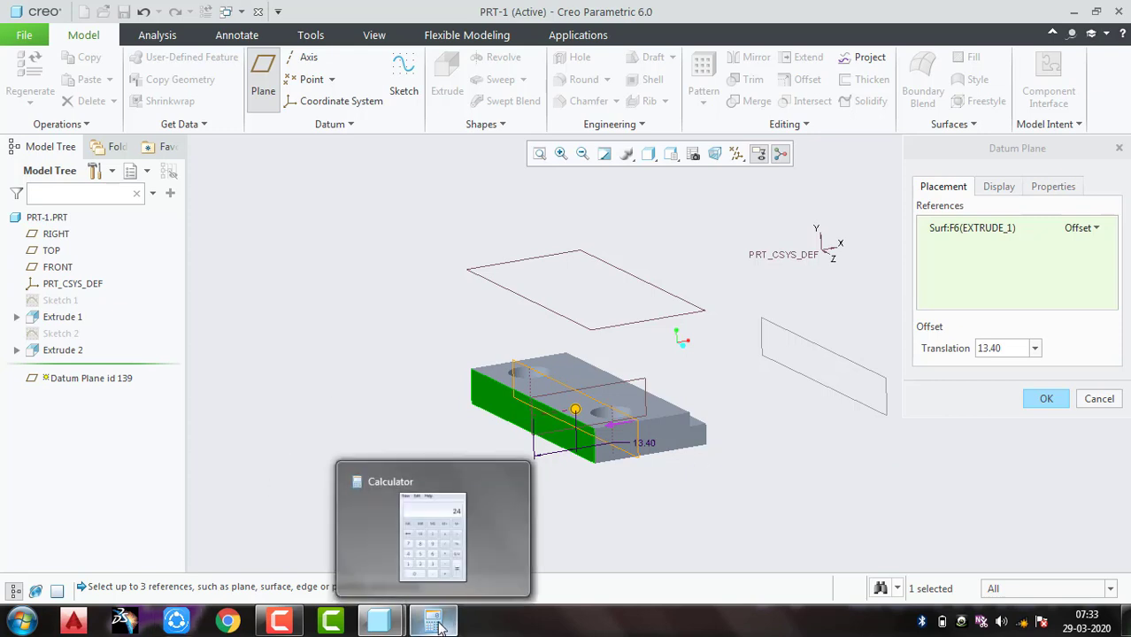
click(434, 537)
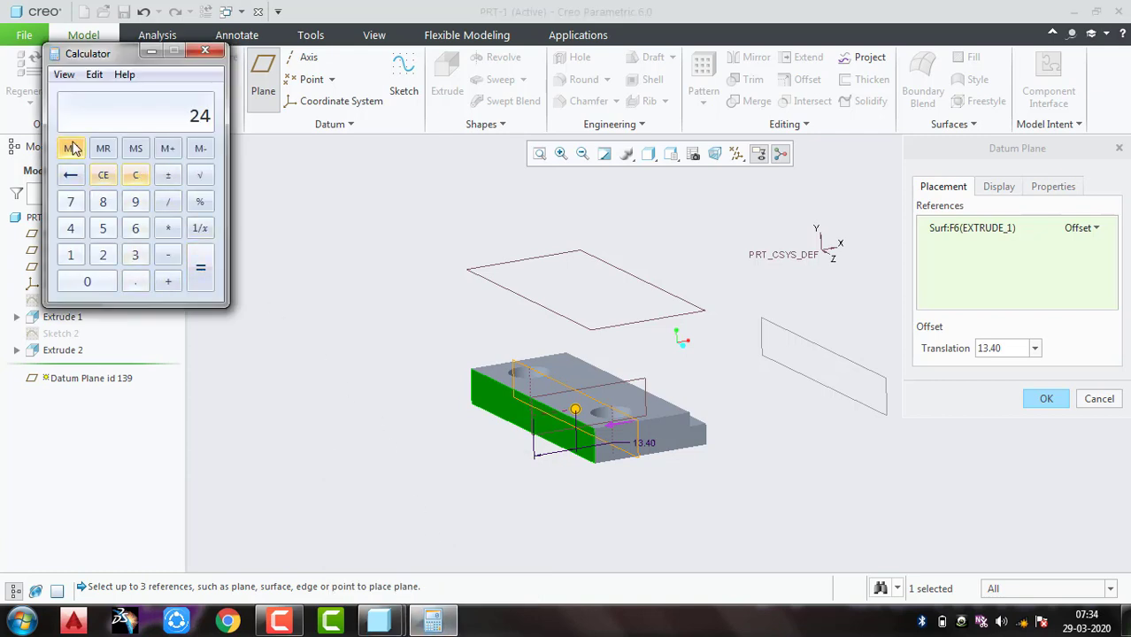
click(103, 175)
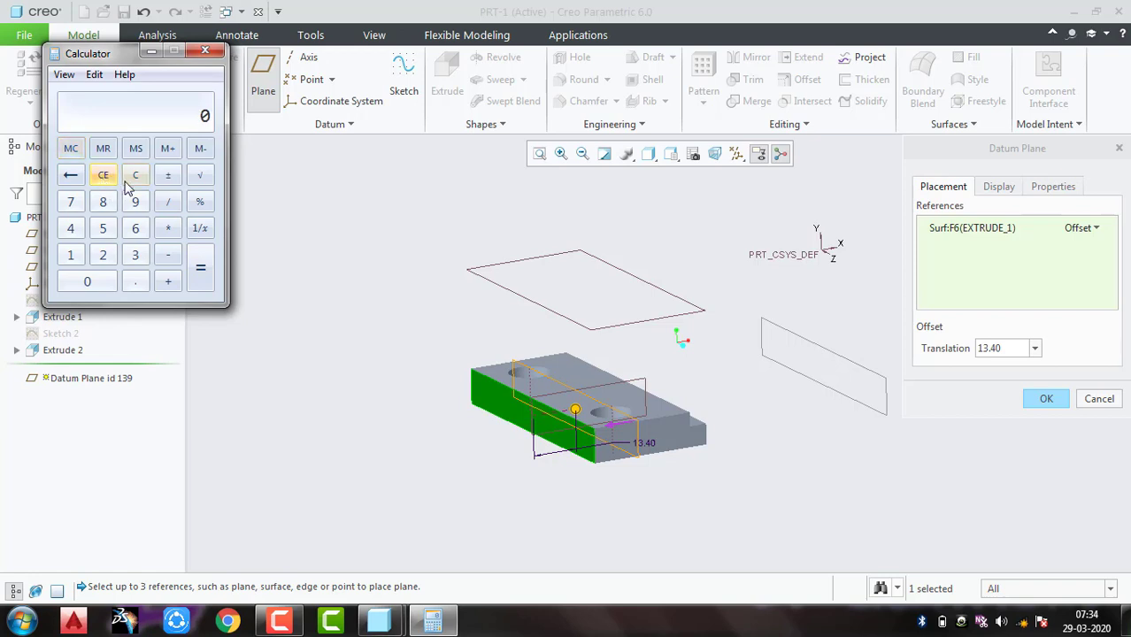
click(135, 255)
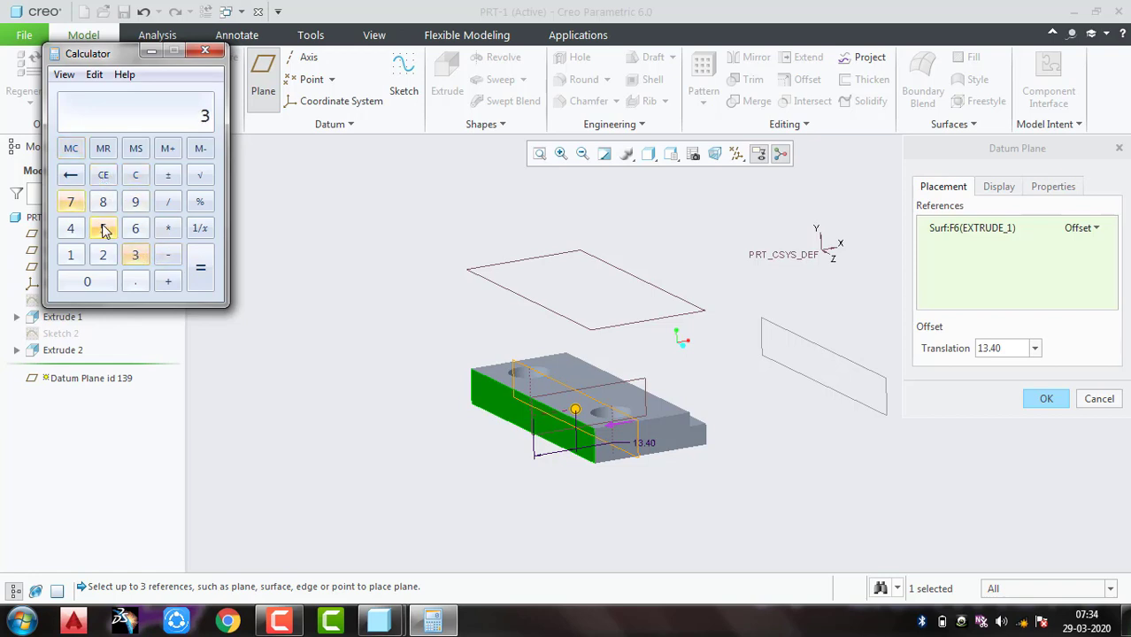
click(103, 229)
click(161, 203)
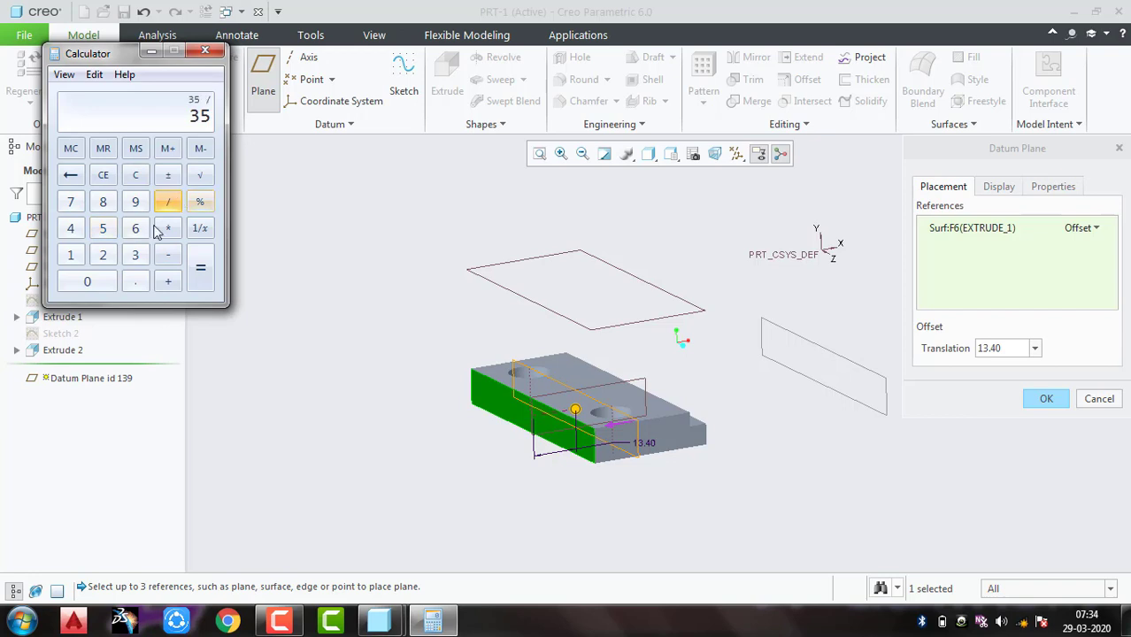
click(103, 254)
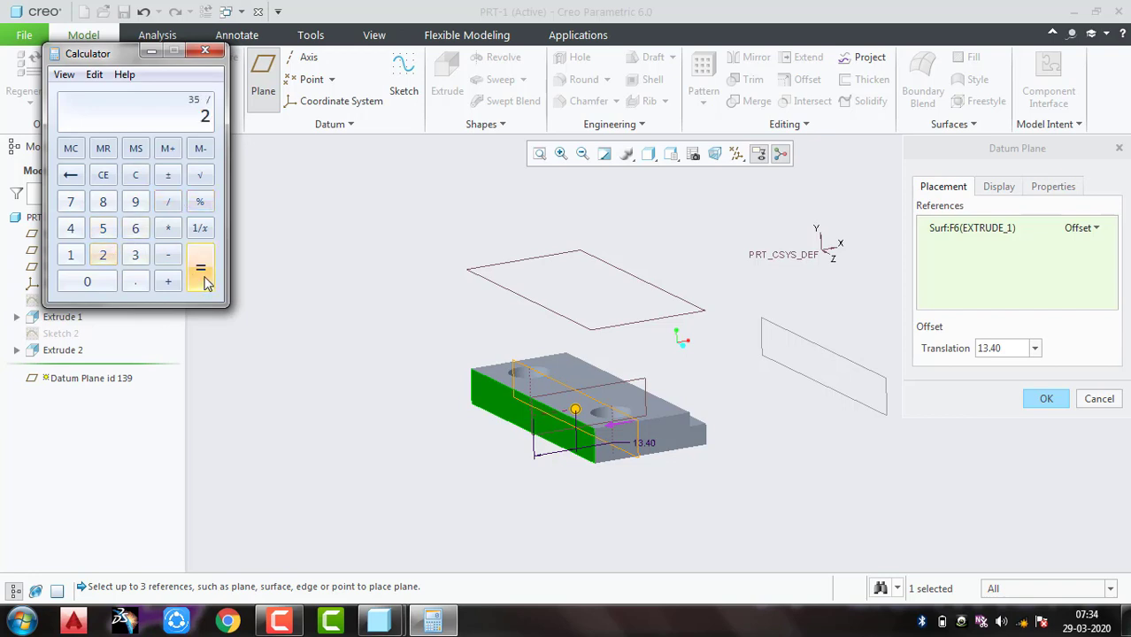
click(203, 279)
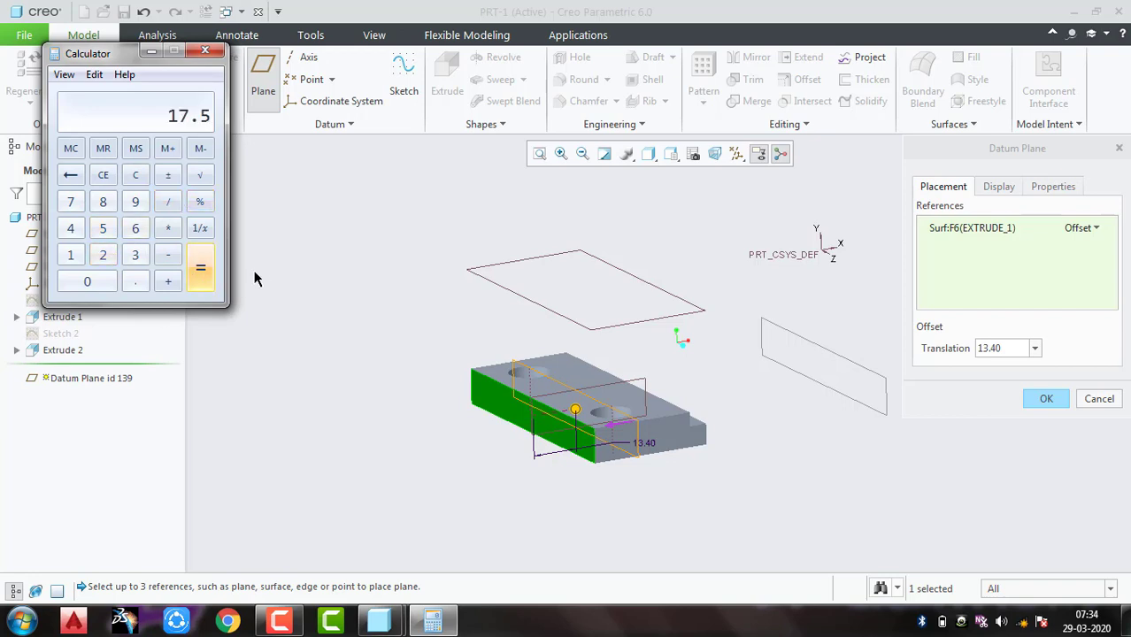
click(205, 52)
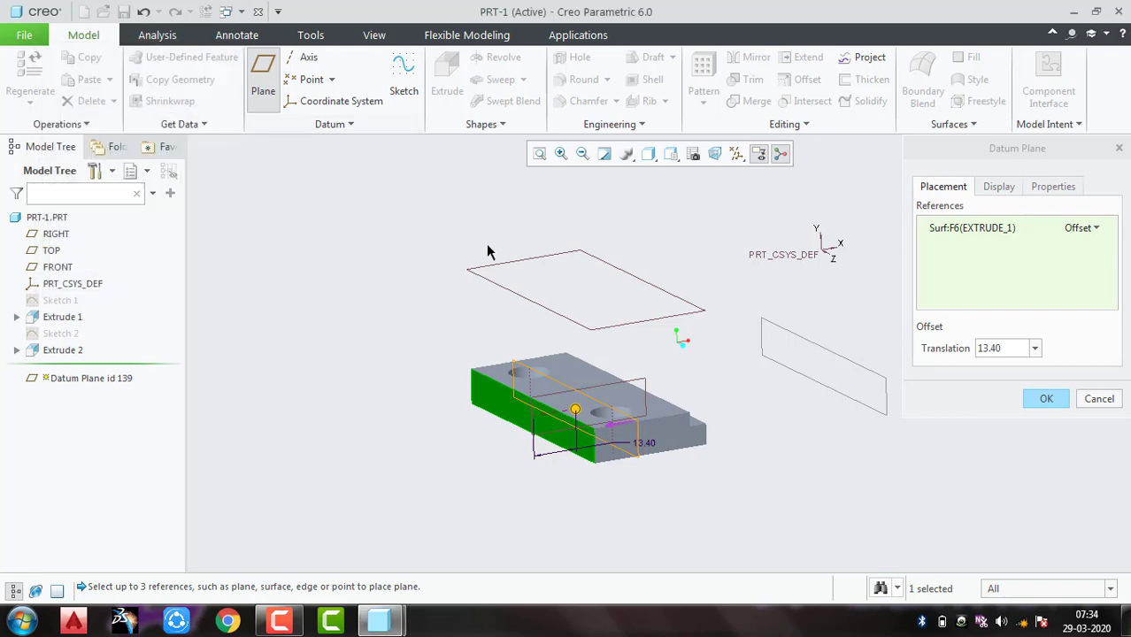
Set the datum plane's offset from the side face to 17.5 mm and create the plane
double_click(643, 450)
text(1)
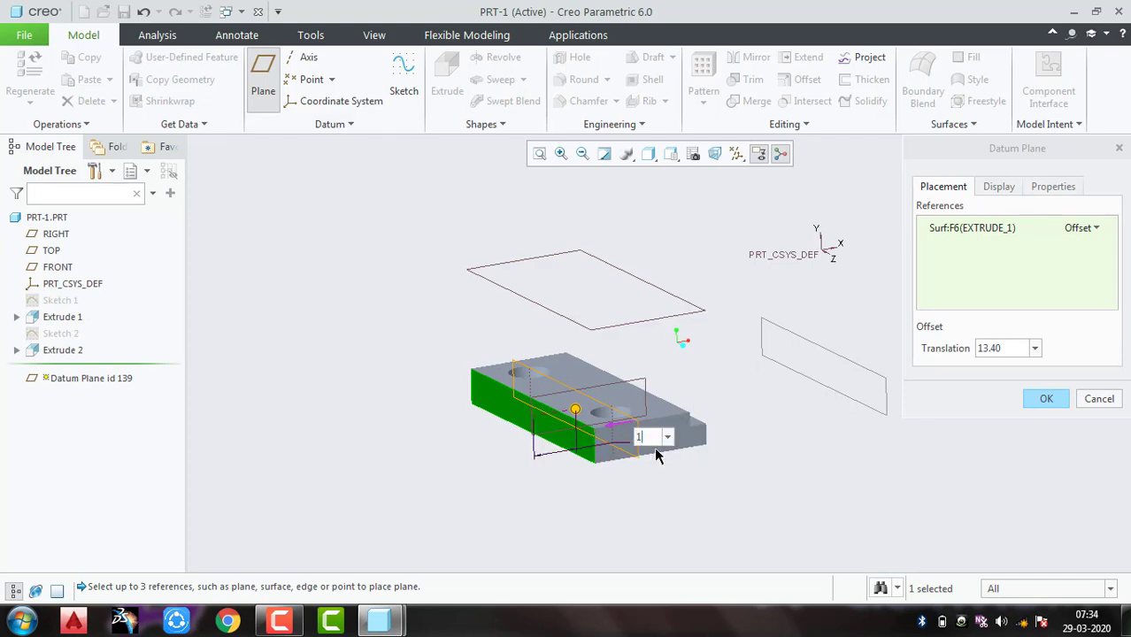
text(7.5)
key(Return)
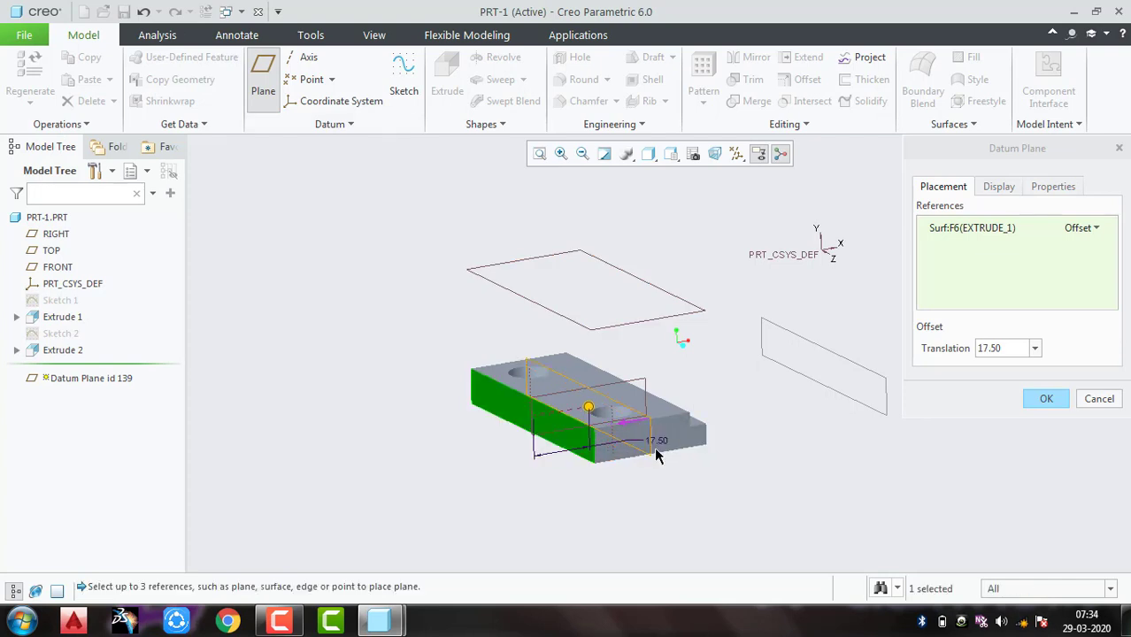
click(1037, 398)
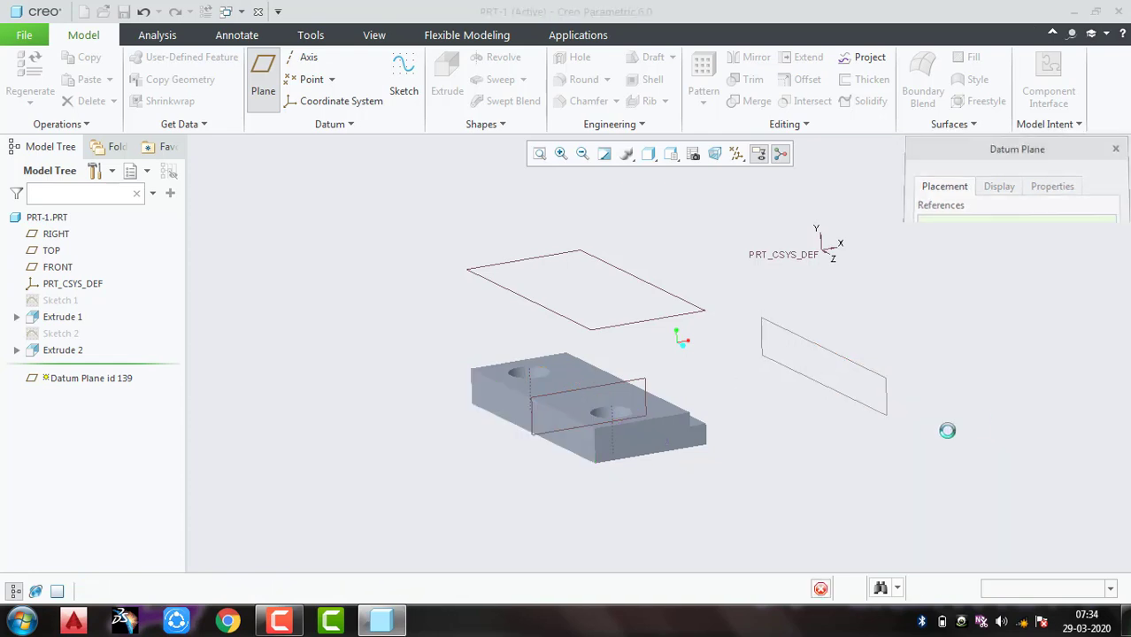
click(563, 380)
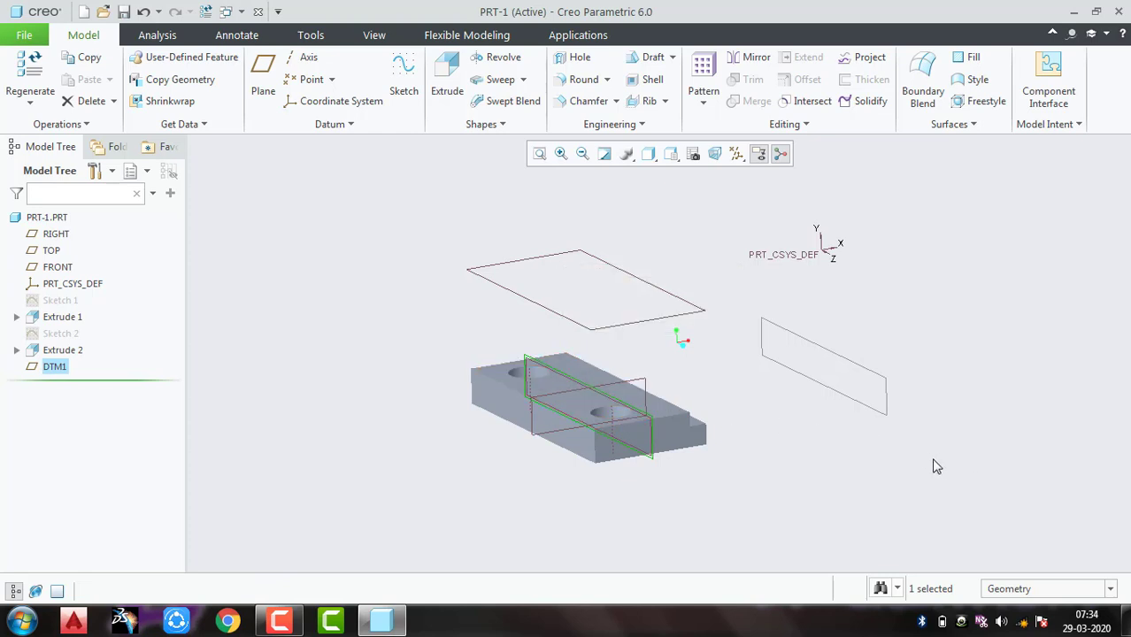
click(760, 460)
middle_drag(757, 463, 626, 447)
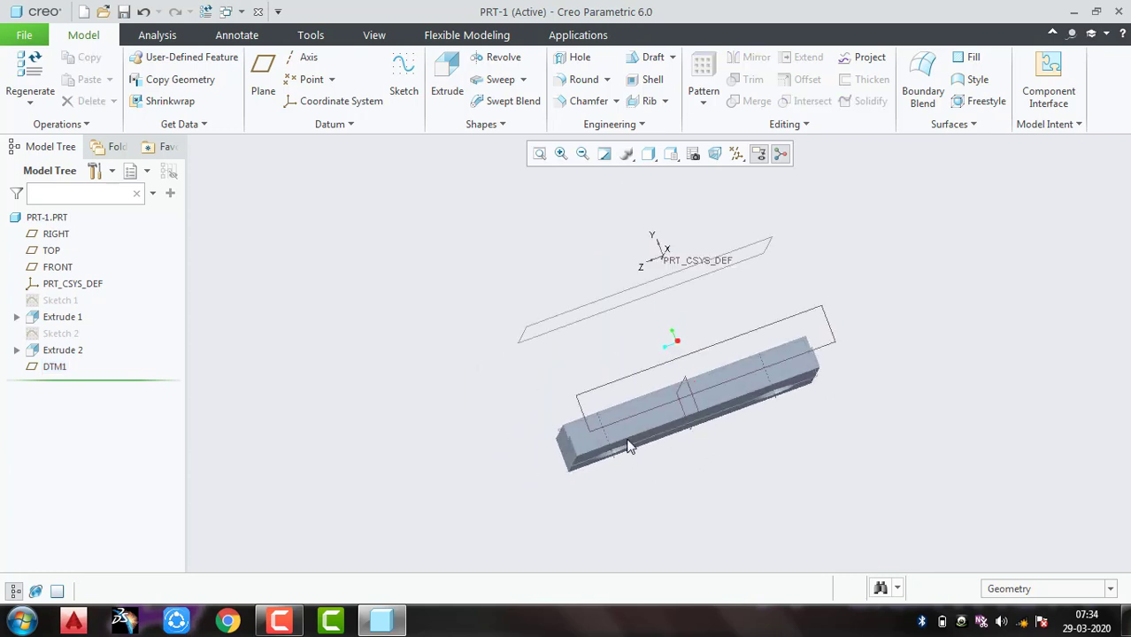
middle_drag(737, 466, 610, 393)
scroll(610, 393, up, 5)
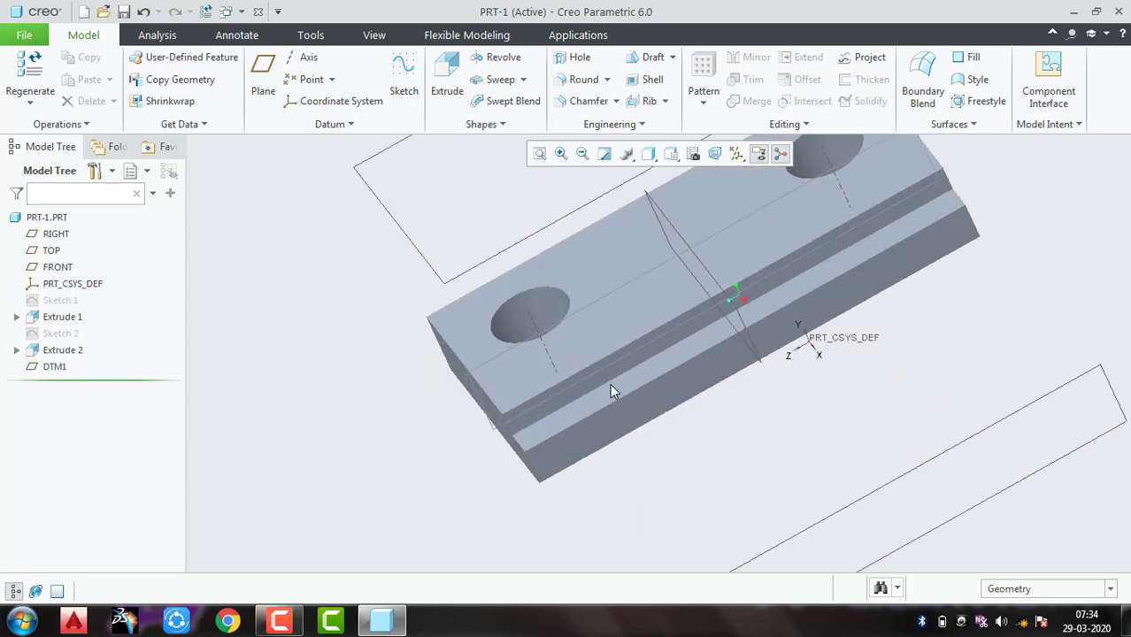
Sketch two concentric circles, about 19.1 and 9.2 mm in diameter, on the base's narrow step side face, centred on the horizontal reference above the base
click(649, 349)
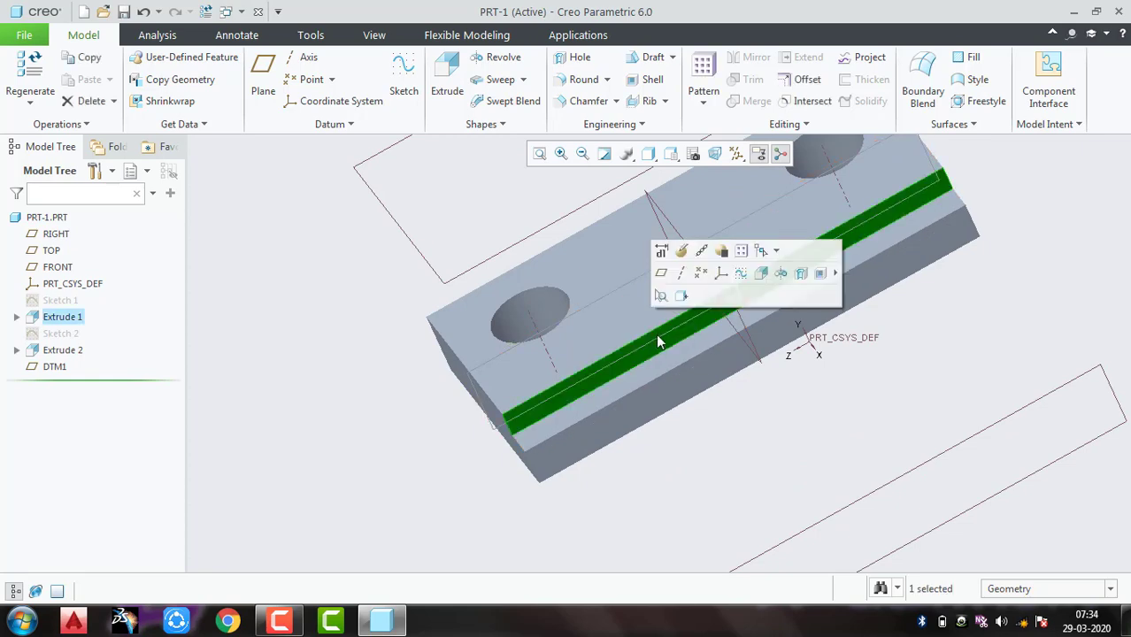
click(741, 279)
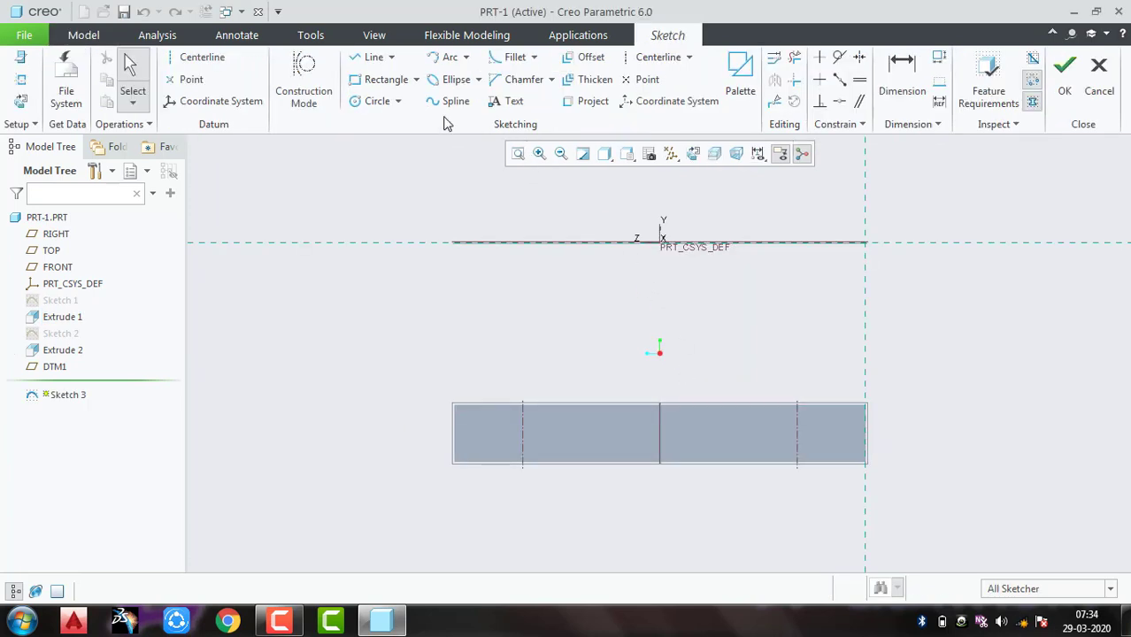
click(361, 101)
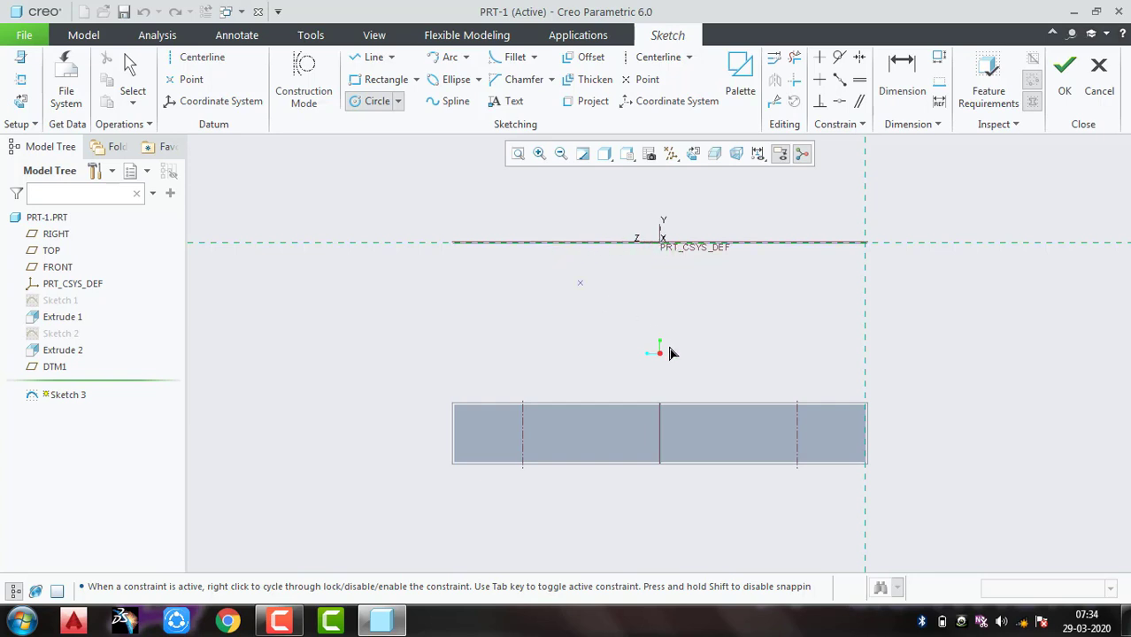
click(662, 411)
click(658, 244)
click(696, 281)
click(659, 251)
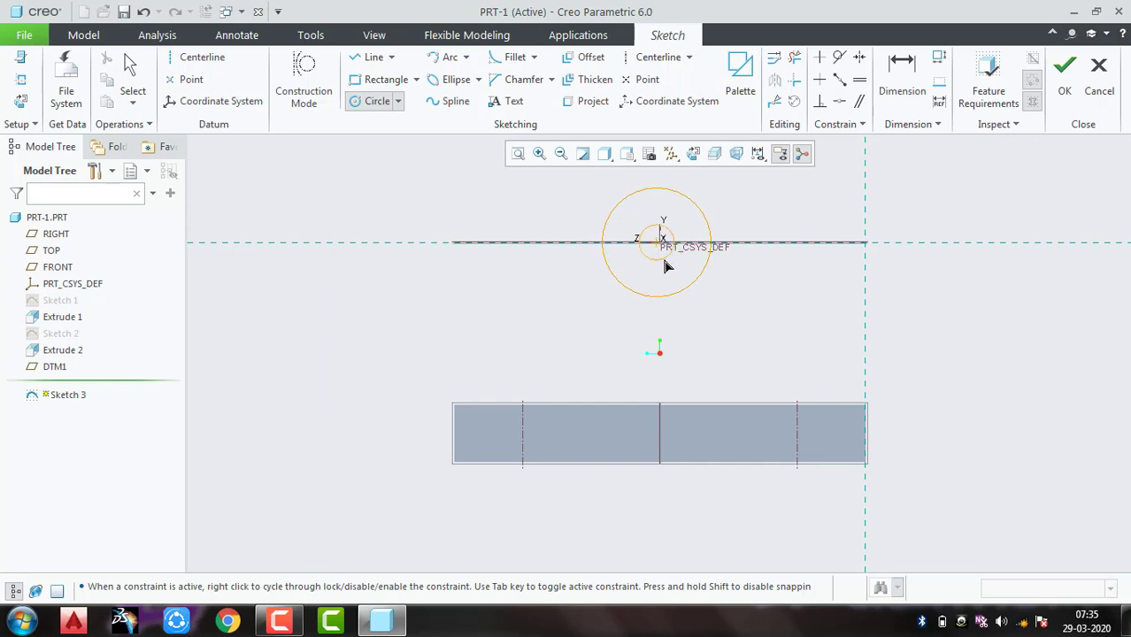
click(675, 259)
middle_click(749, 310)
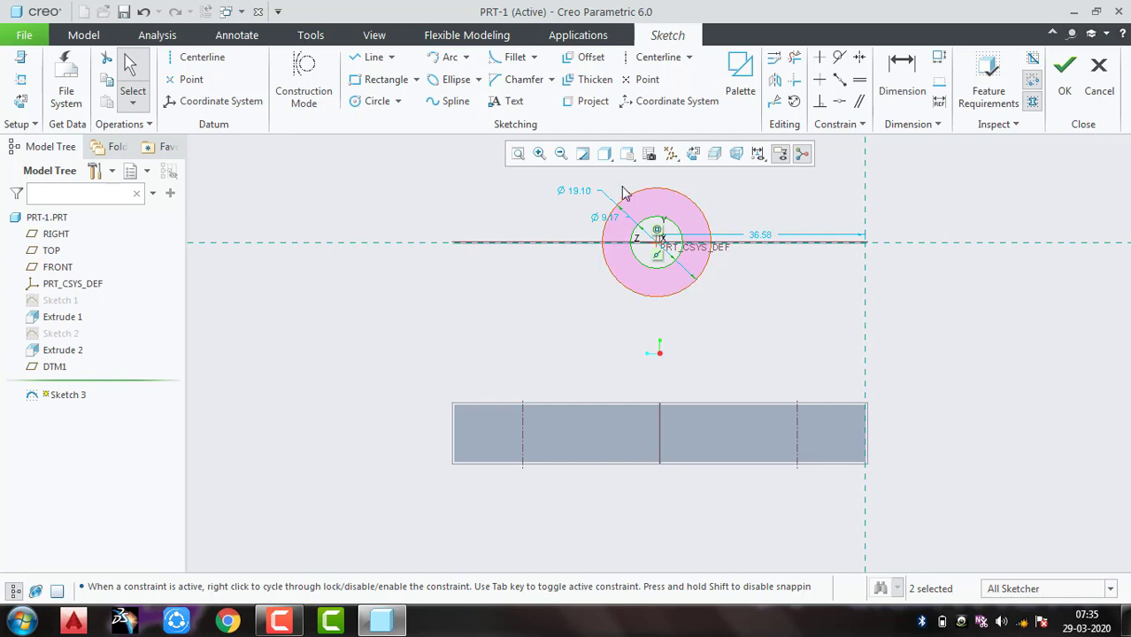
Set the outer circle's radius to 15 mm and the inner circle's diameter to 12 mm
click(584, 194)
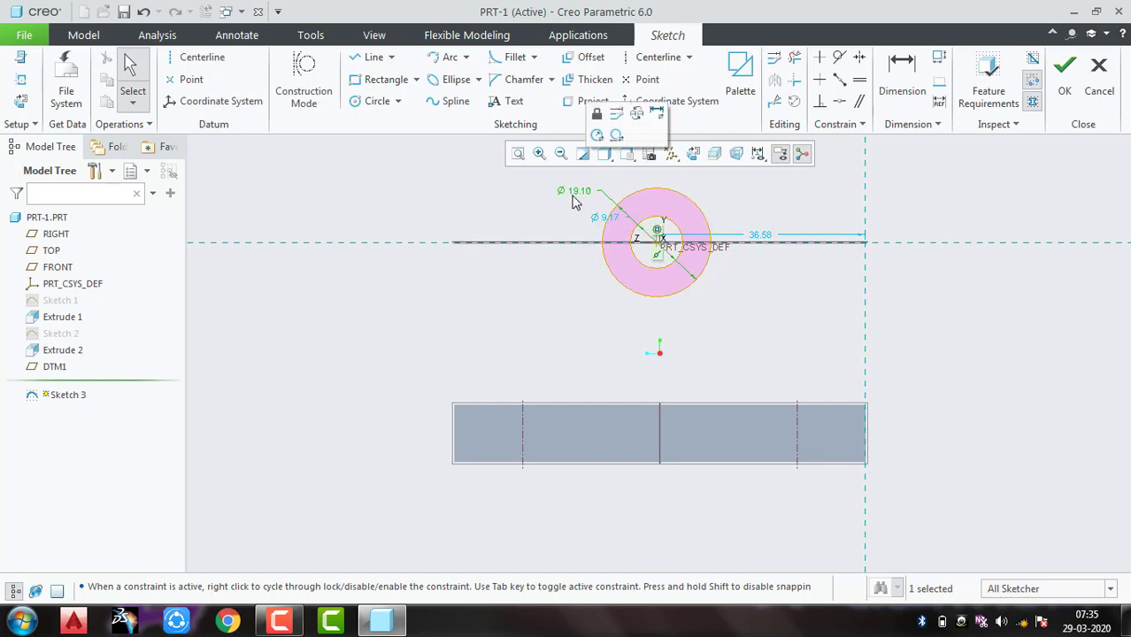
double_click(575, 199)
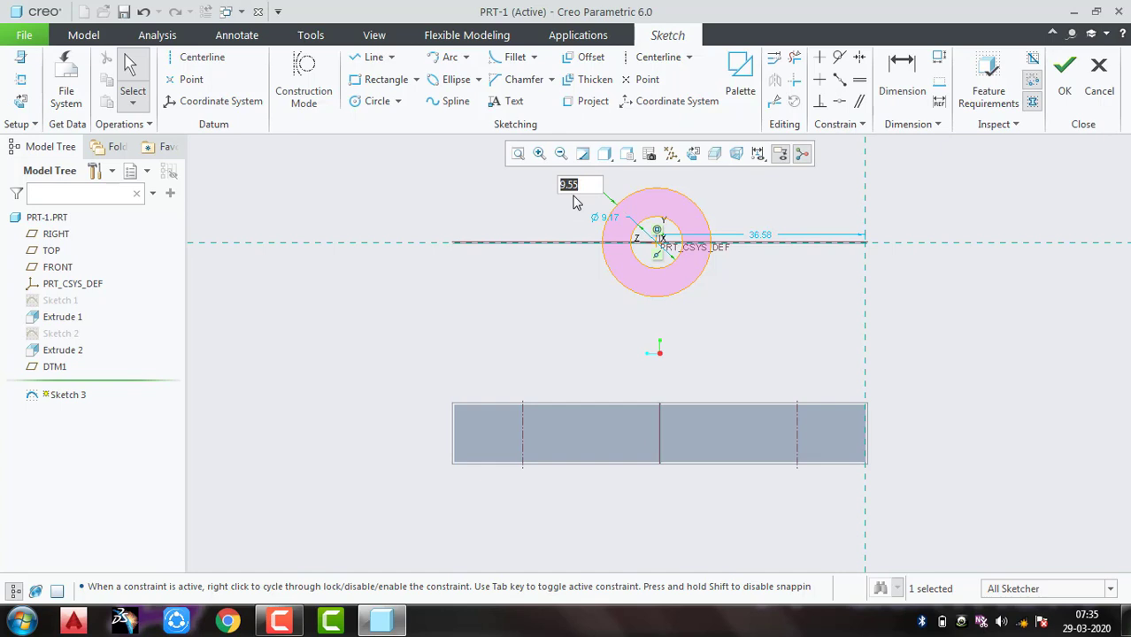
text(15)
key(Return)
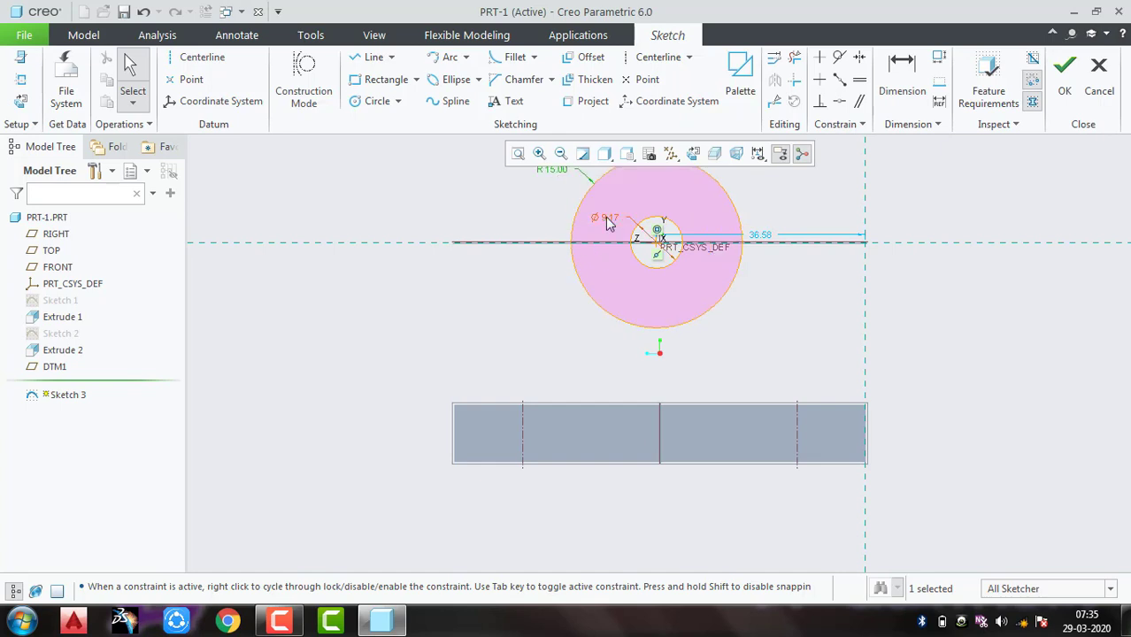
double_click(605, 218)
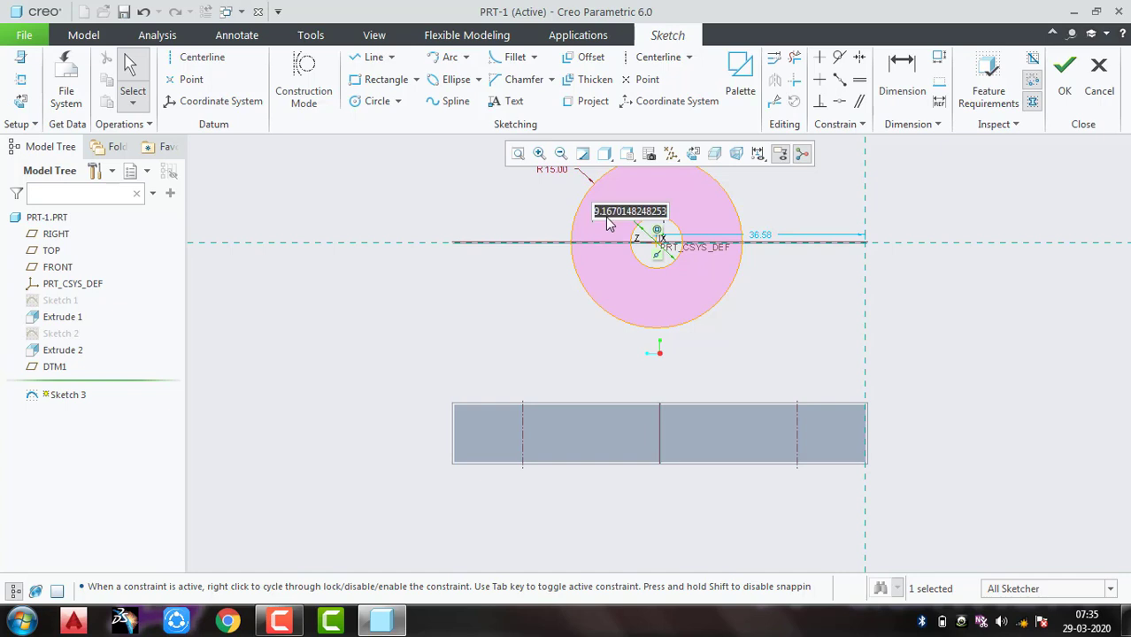
text(12)
key(Return)
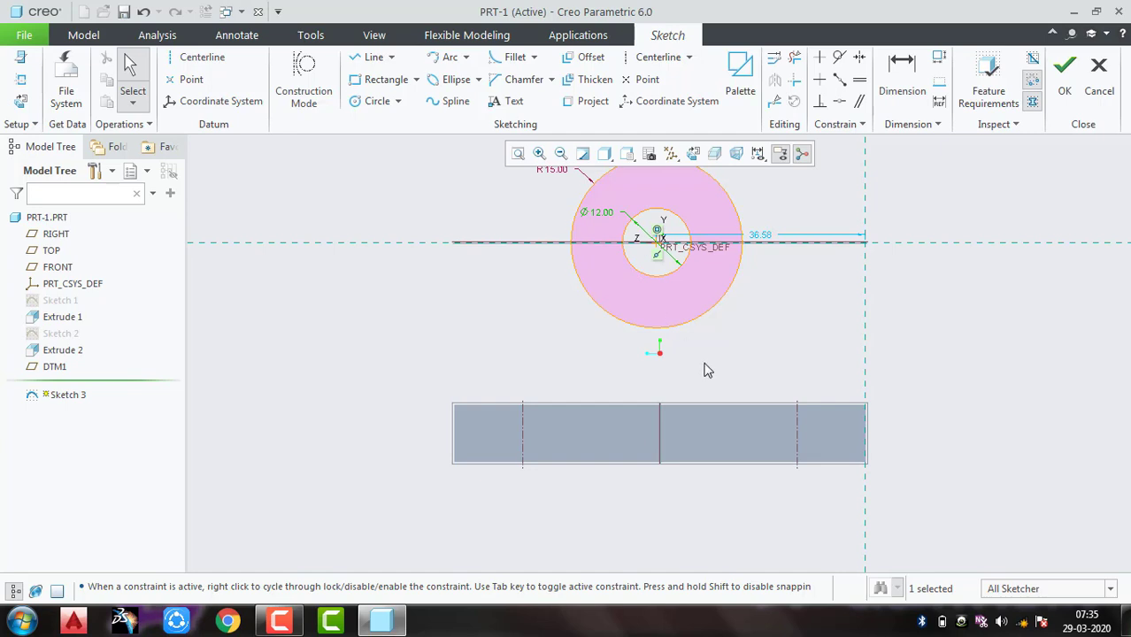
Dimension the circles' centre 50 mm above the base's top edge, deleting the conflicting Point On Entity constraint
scroll(706, 370, down, 1)
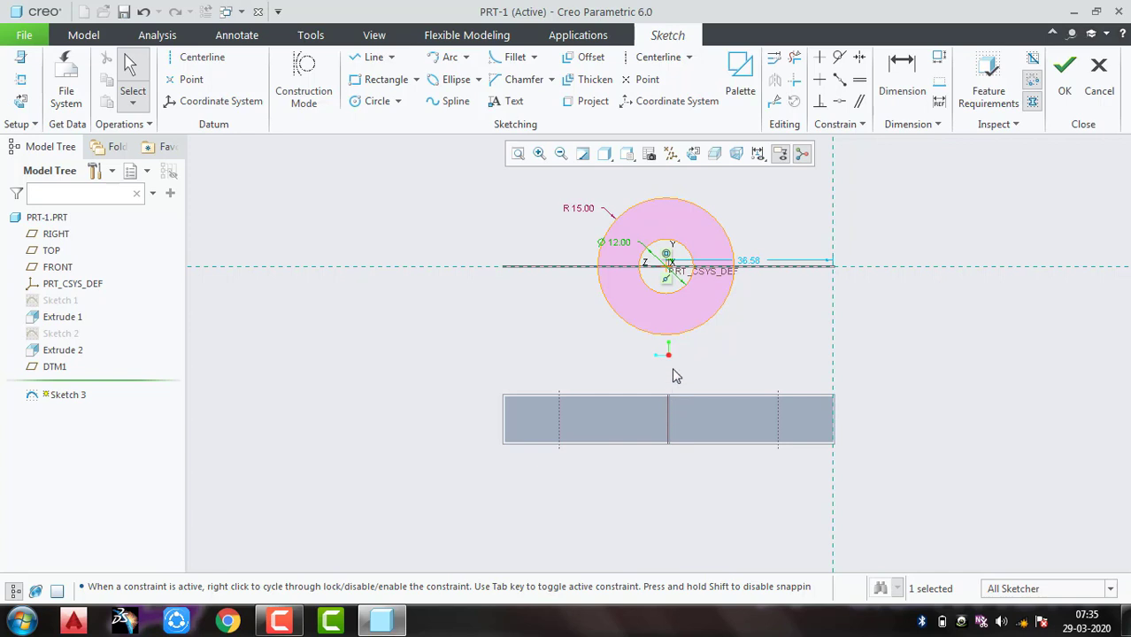
click(902, 80)
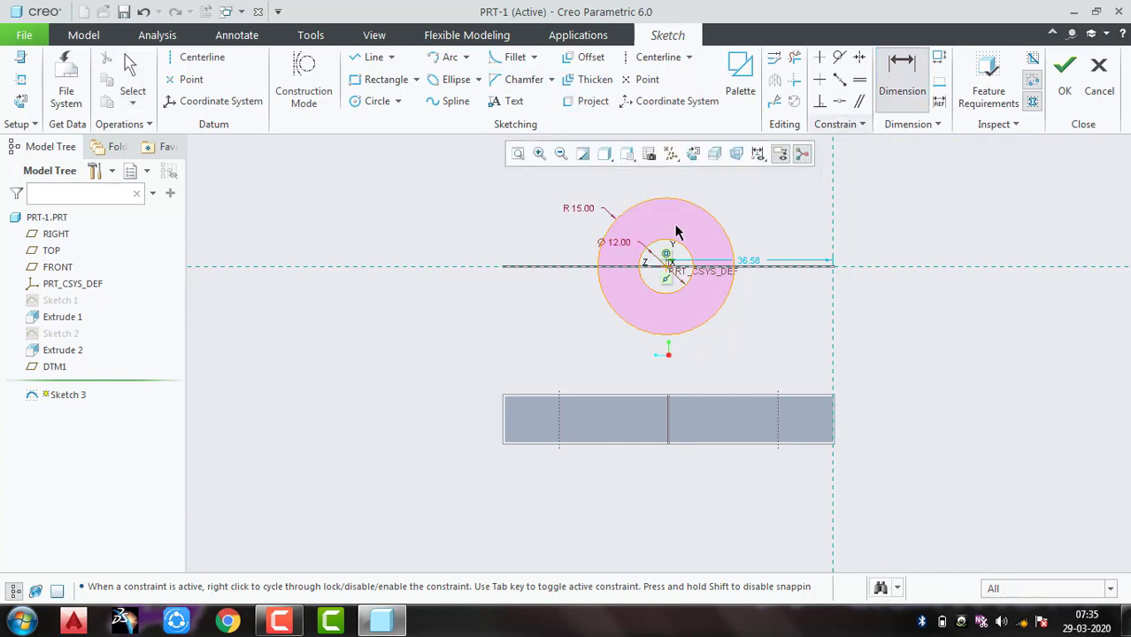
click(668, 272)
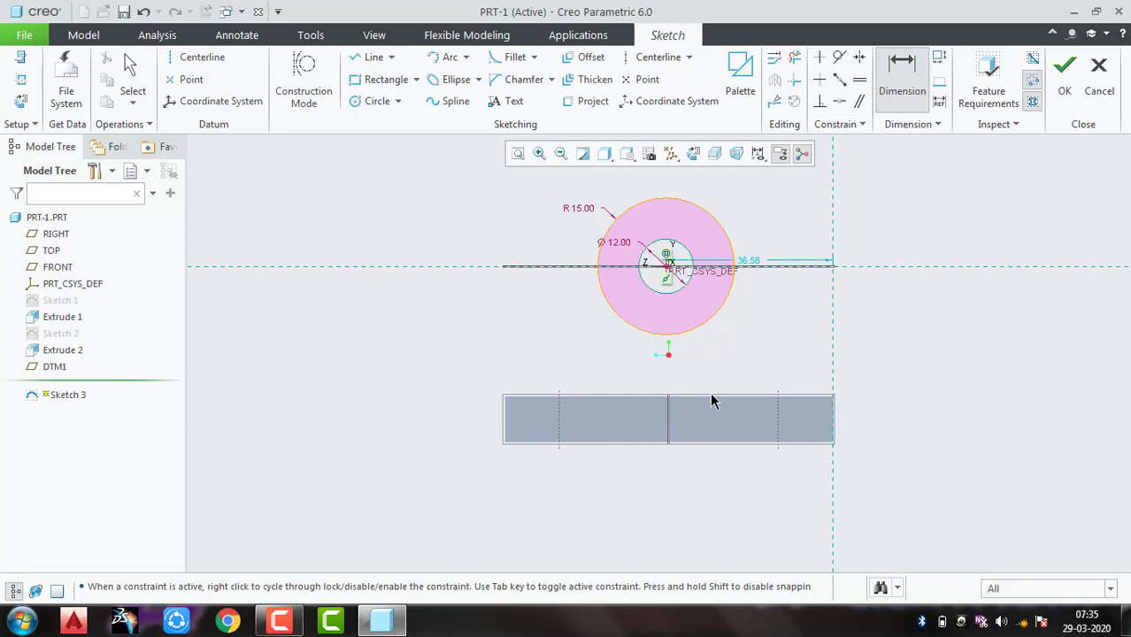
middle_click(759, 352)
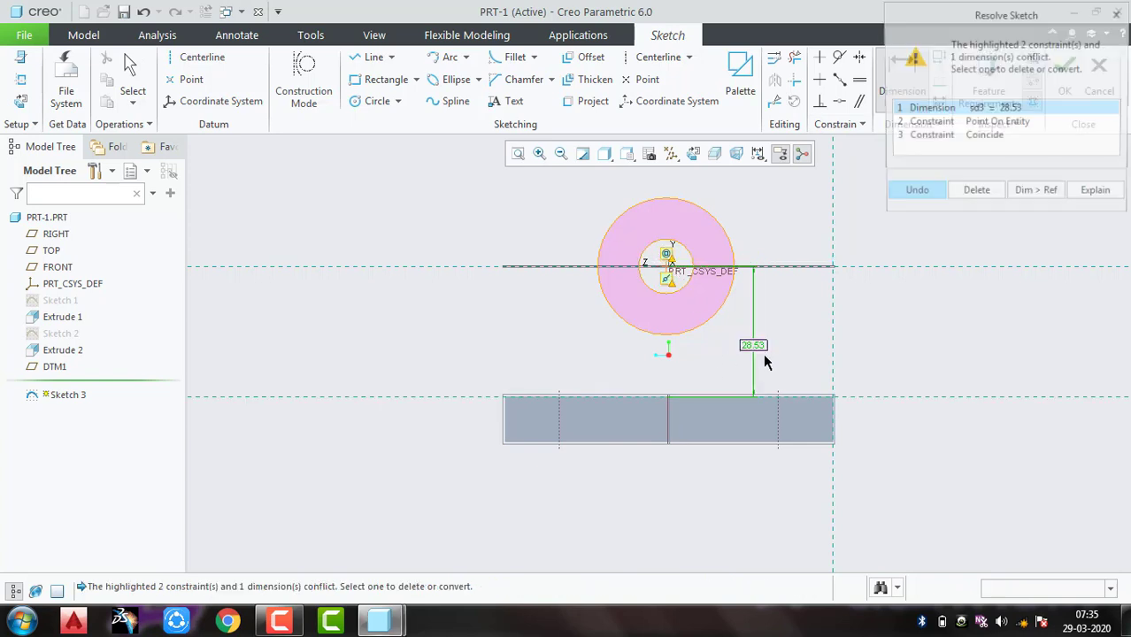
click(947, 123)
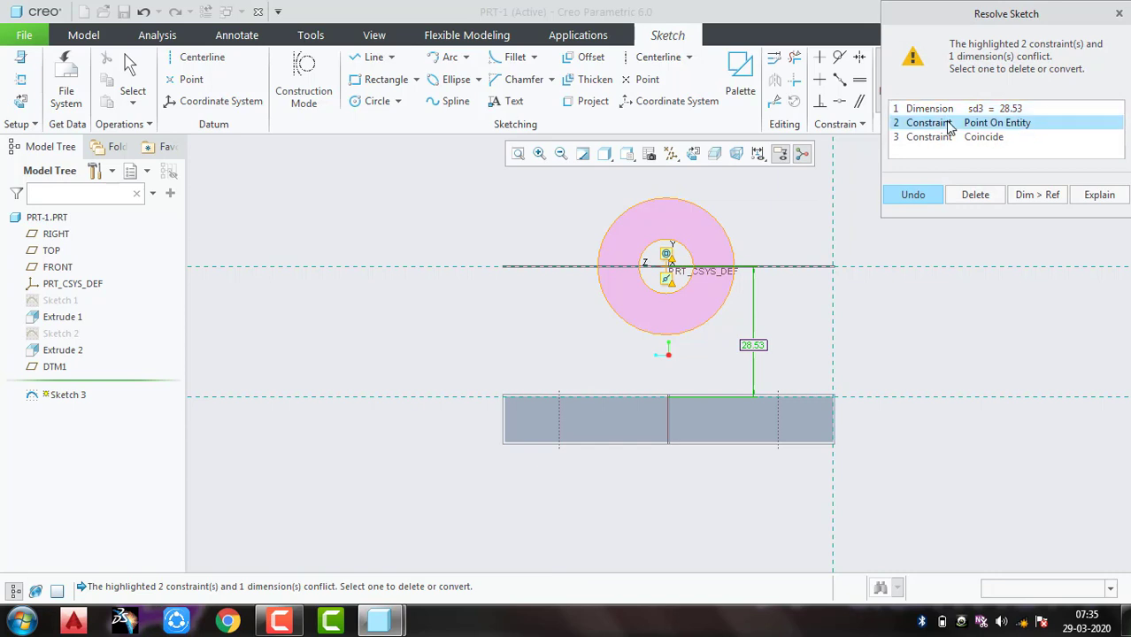
click(975, 196)
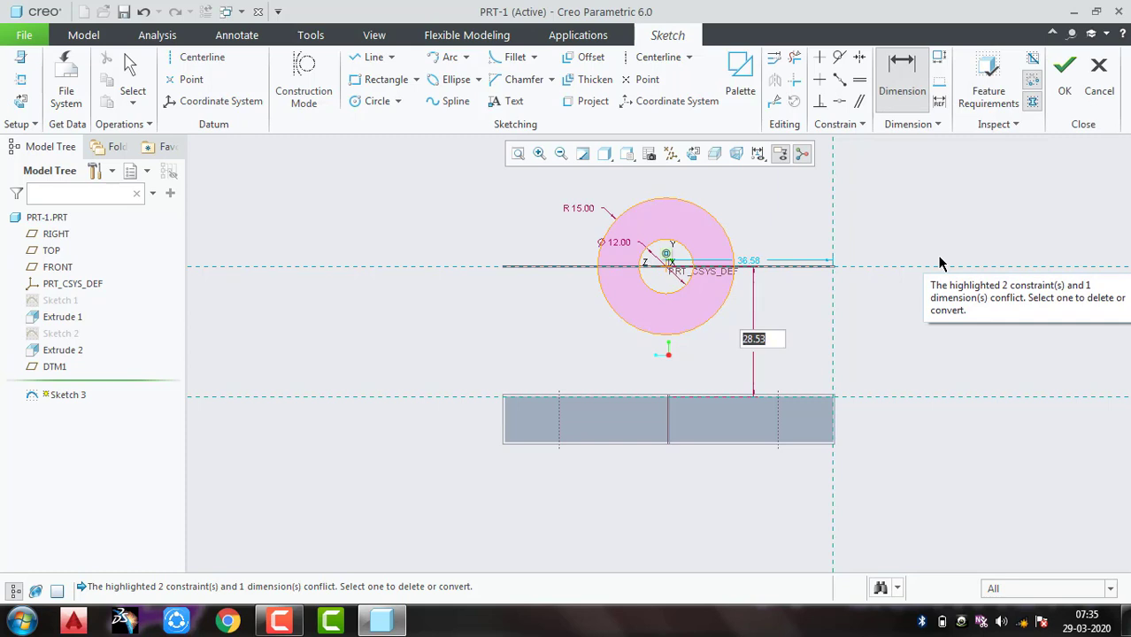
text(50)
key(Return)
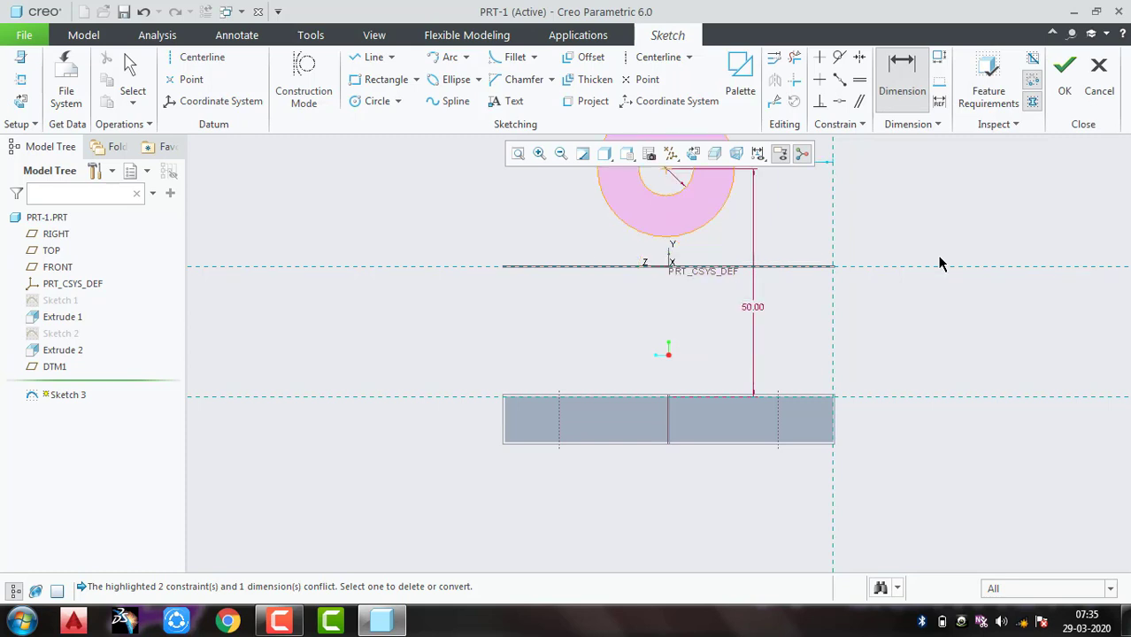
Dimension the circles' centre 36 mm horizontally from the base's end edge and finish the sketch
scroll(848, 329, up, 2)
scroll(820, 356, up, 1)
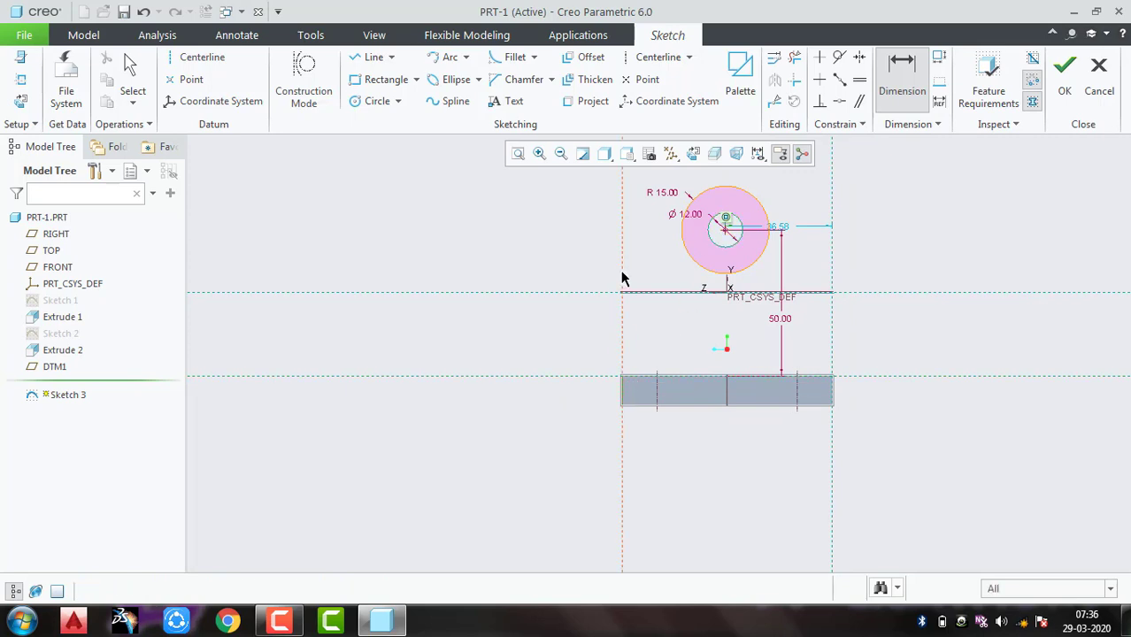
middle_click(630, 246)
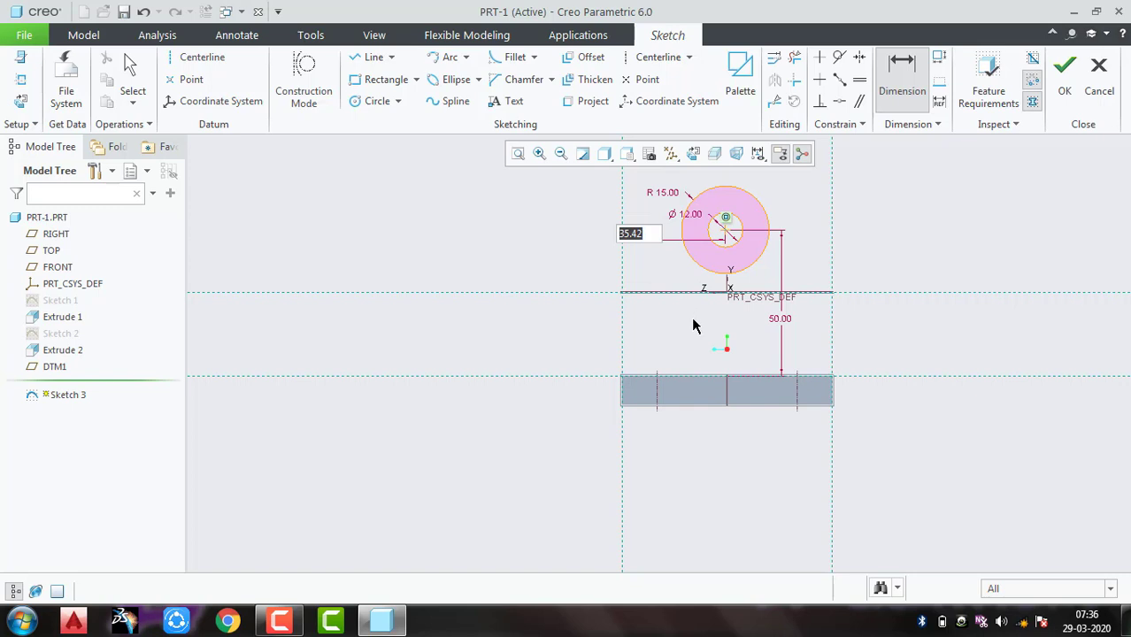
text(36)
key(Return)
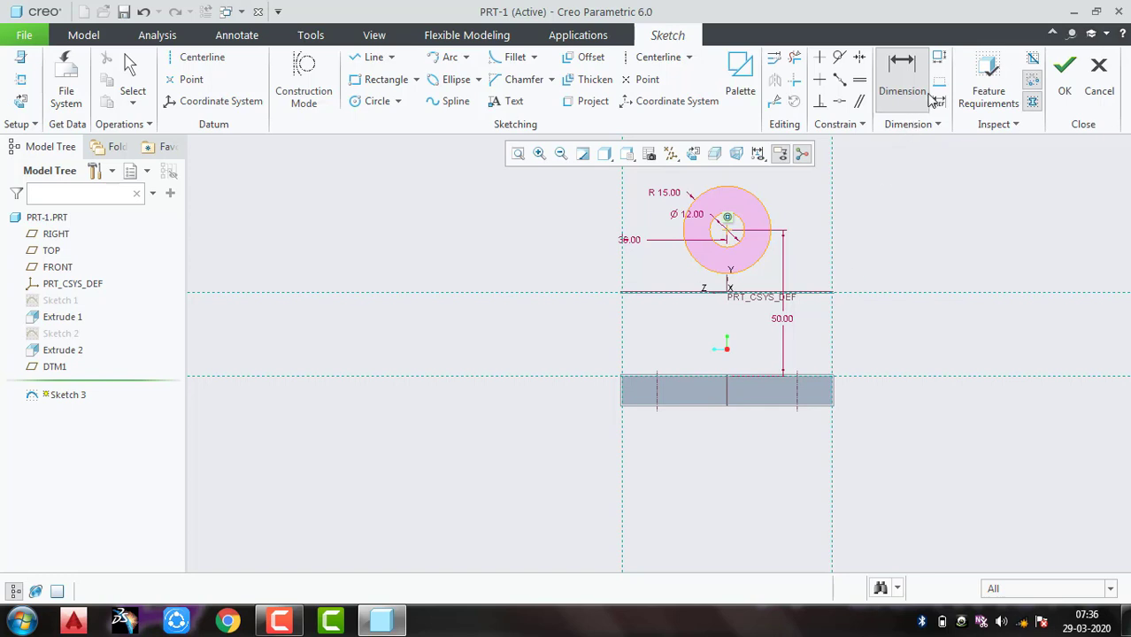
click(1066, 89)
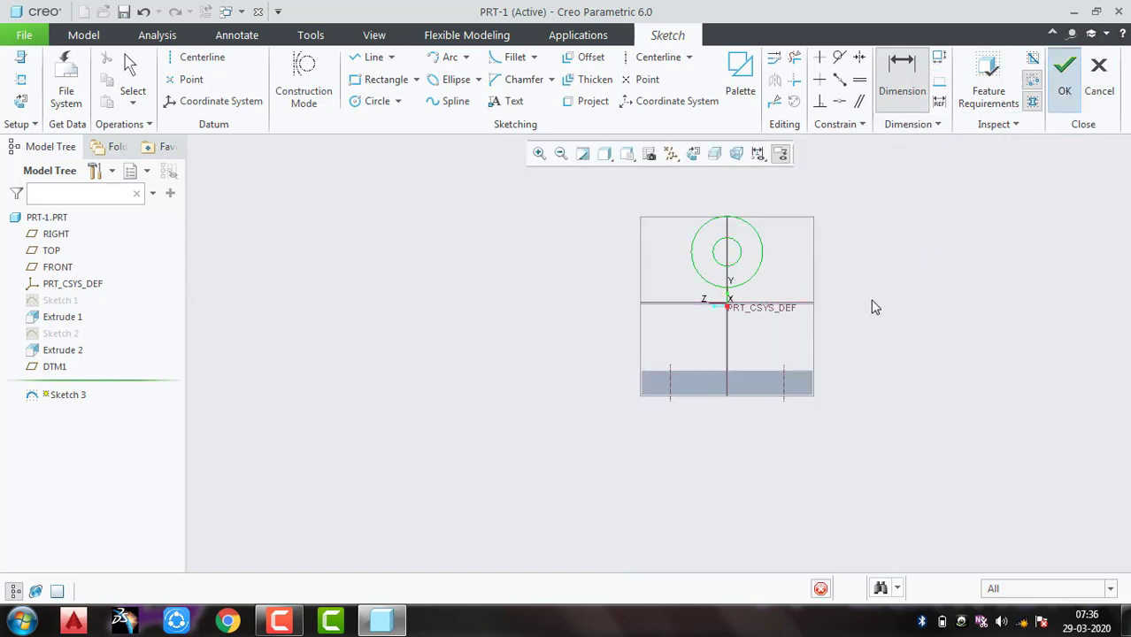
Start extruding the ring sketch in the flipped direction, about 11.6 mm on side 1 and Blind about 10.9 mm on side 2
middle_drag(817, 330, 759, 363)
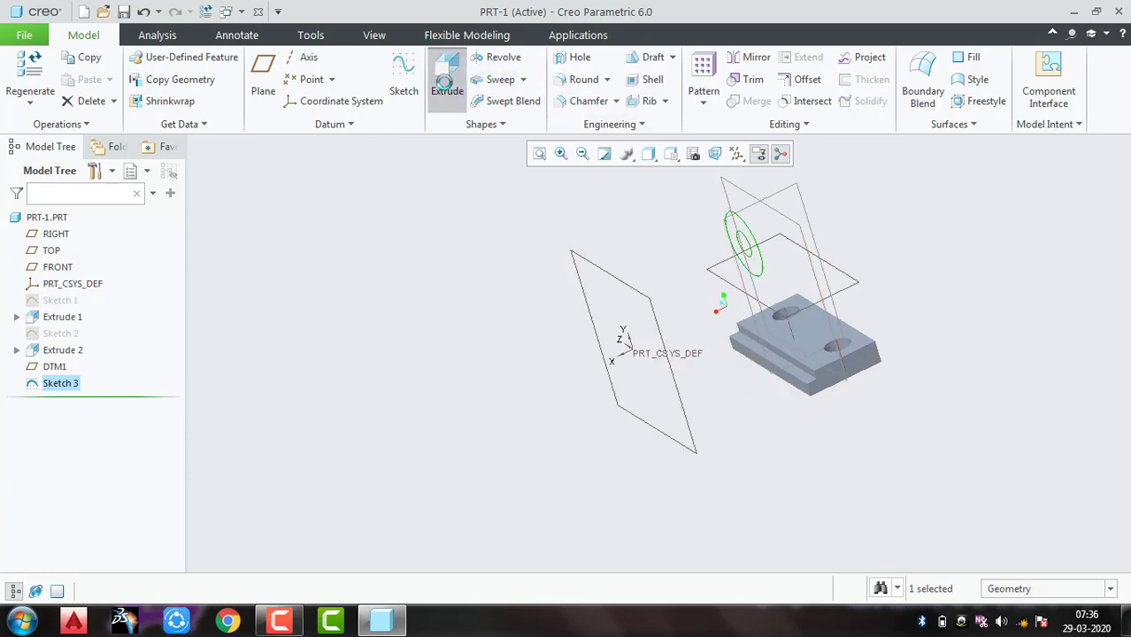
click(444, 82)
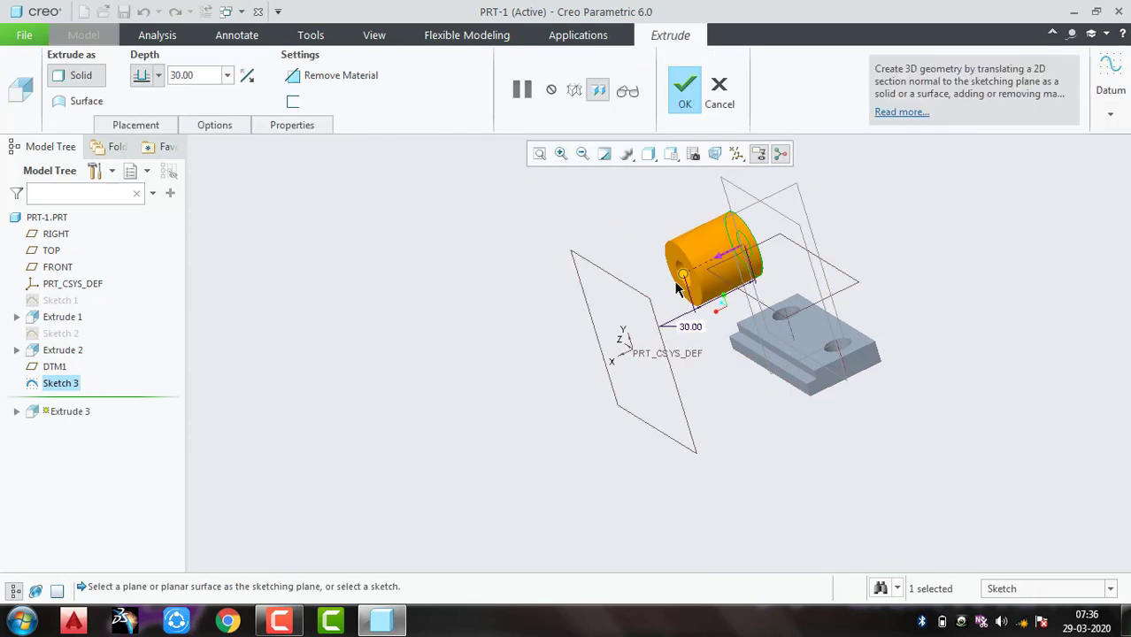
click(247, 77)
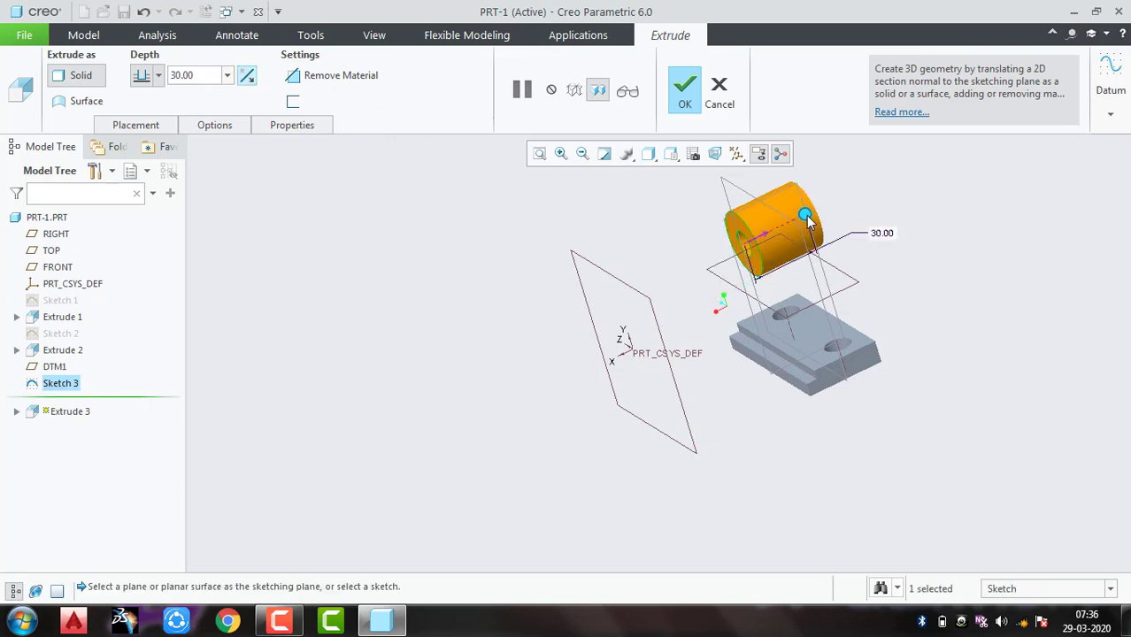
drag(807, 219, 770, 239)
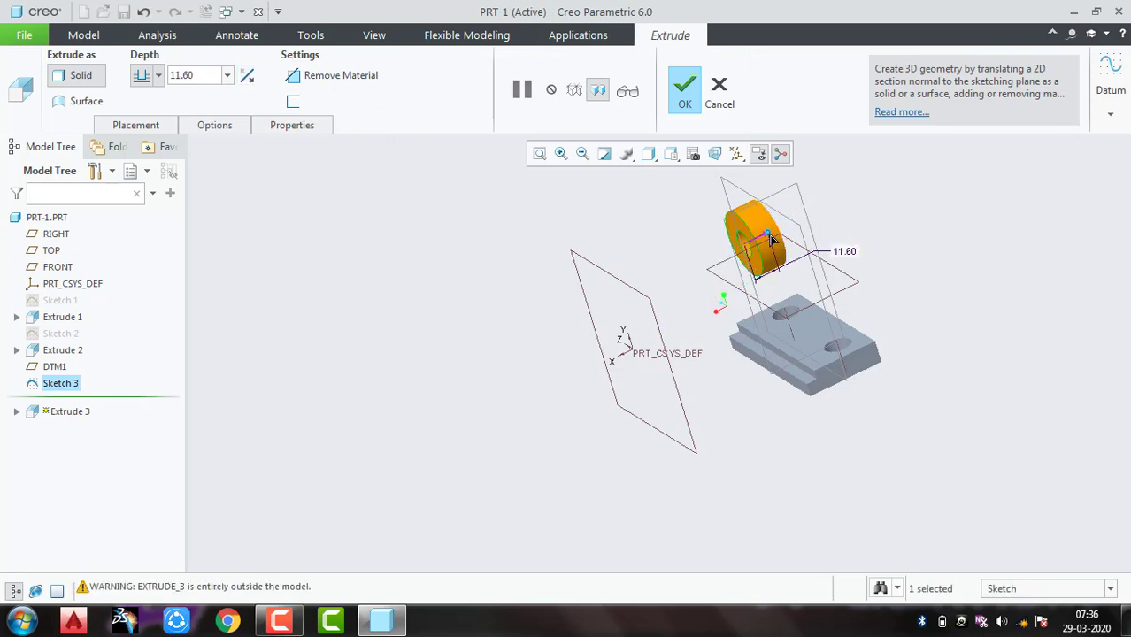
click(215, 126)
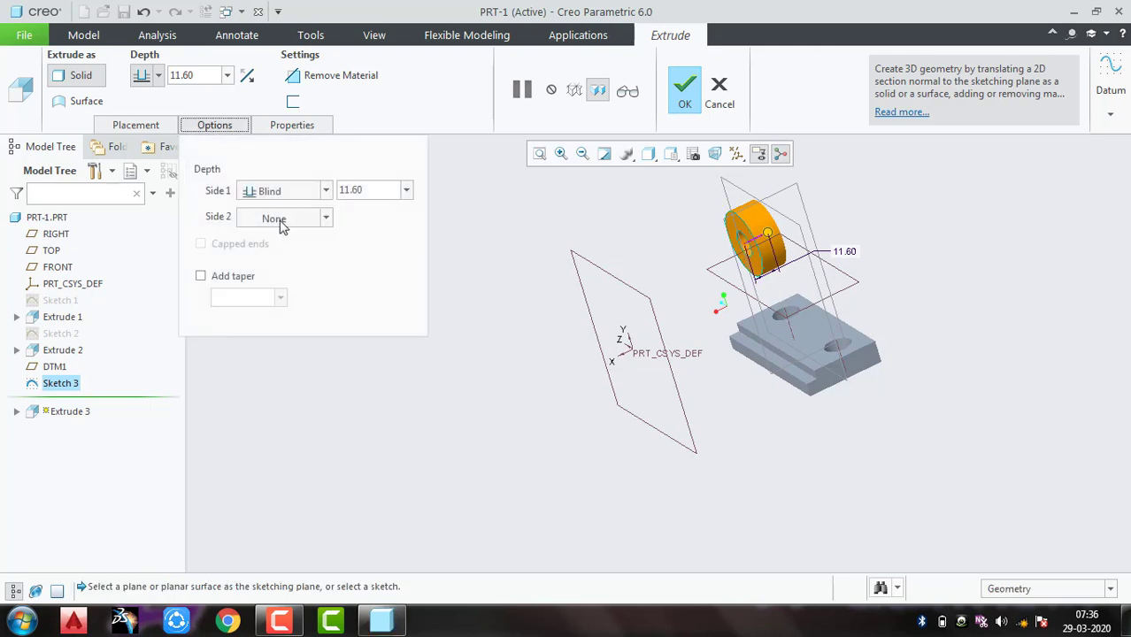
click(280, 220)
click(301, 223)
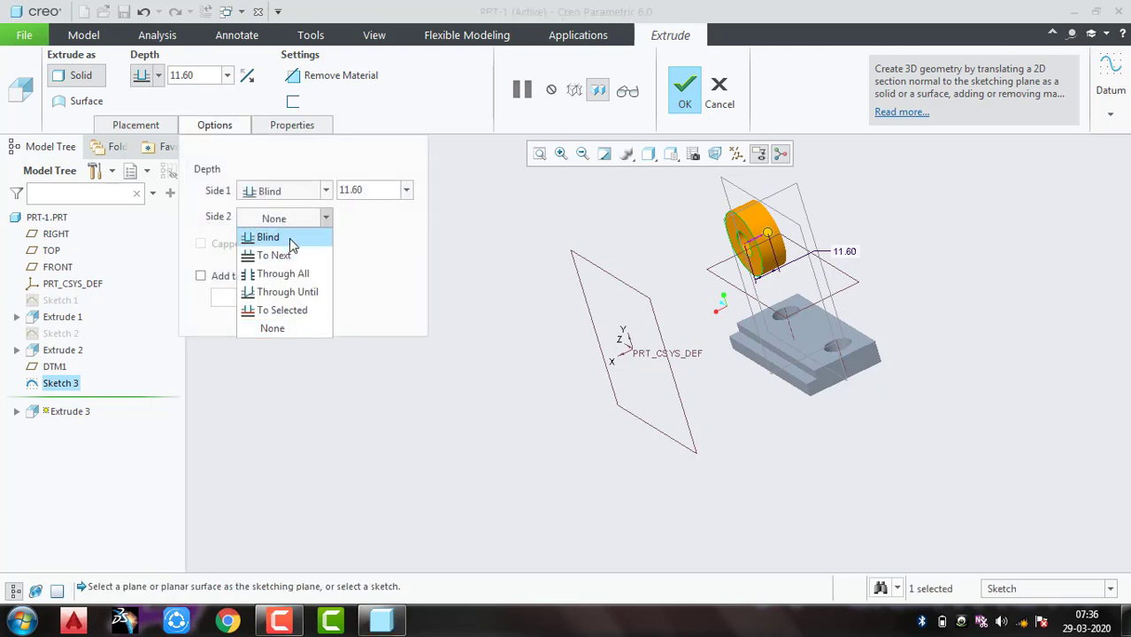
click(288, 238)
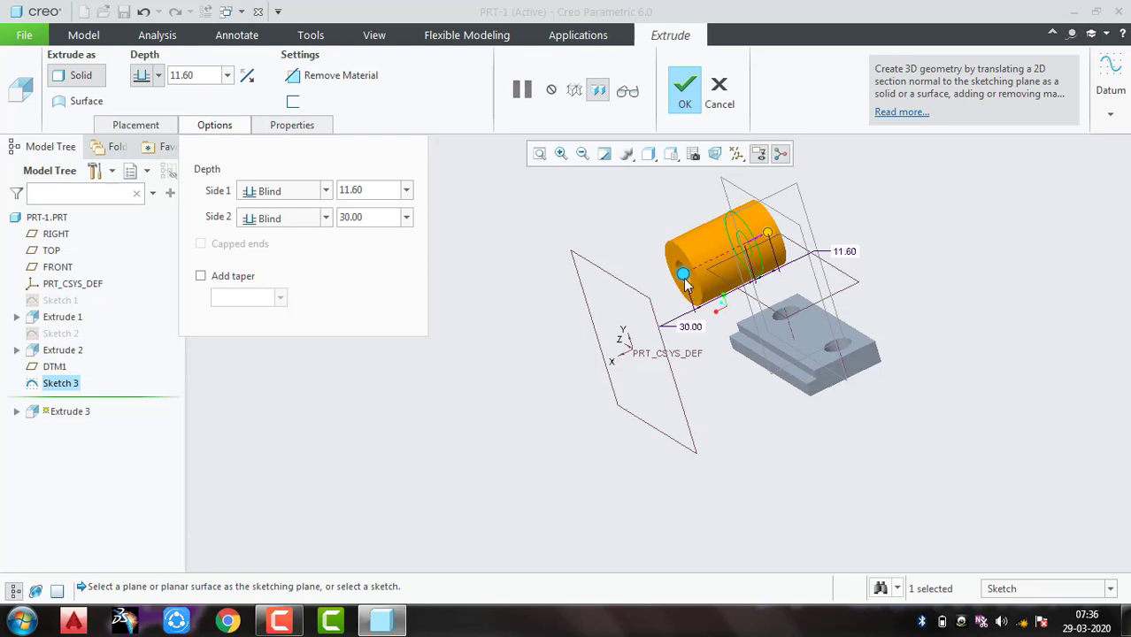
drag(685, 278, 725, 274)
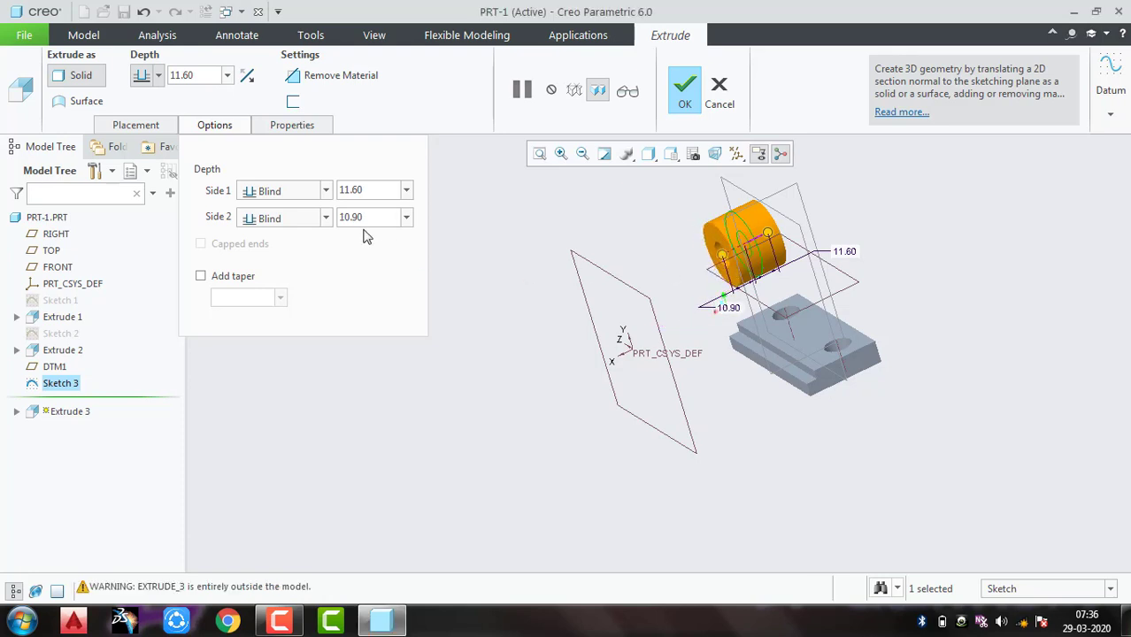
Set the ring extrusion's depth to 5 mm on side 2 and 8 mm on side 1, and create the solid
double_click(372, 217)
text(5)
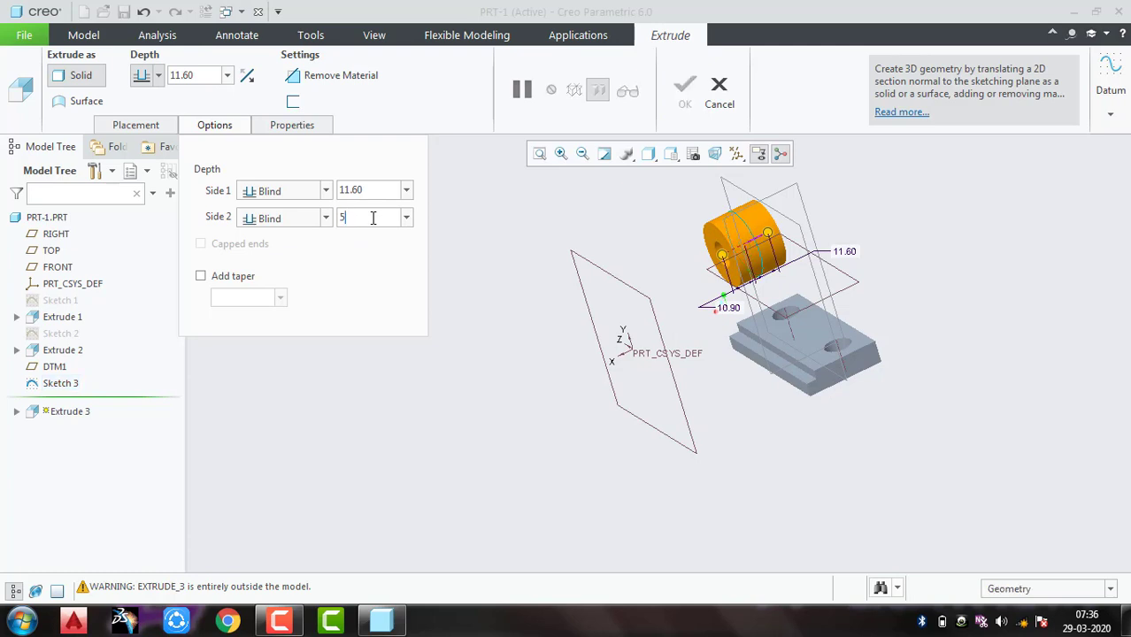
key(Return)
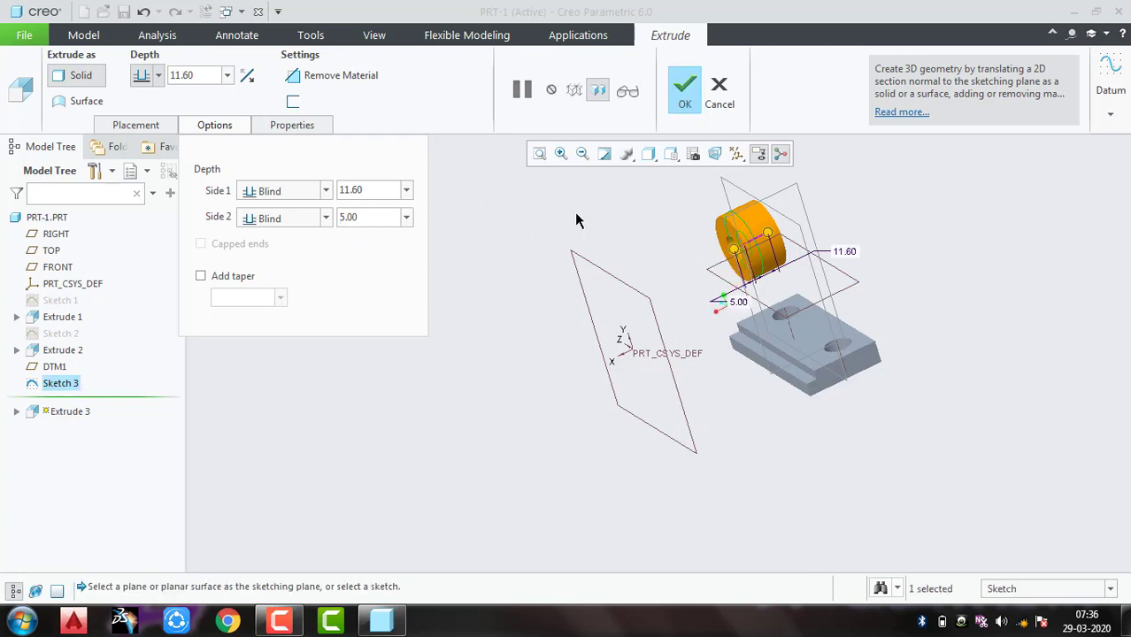
double_click(376, 192)
text(8)
key(Return)
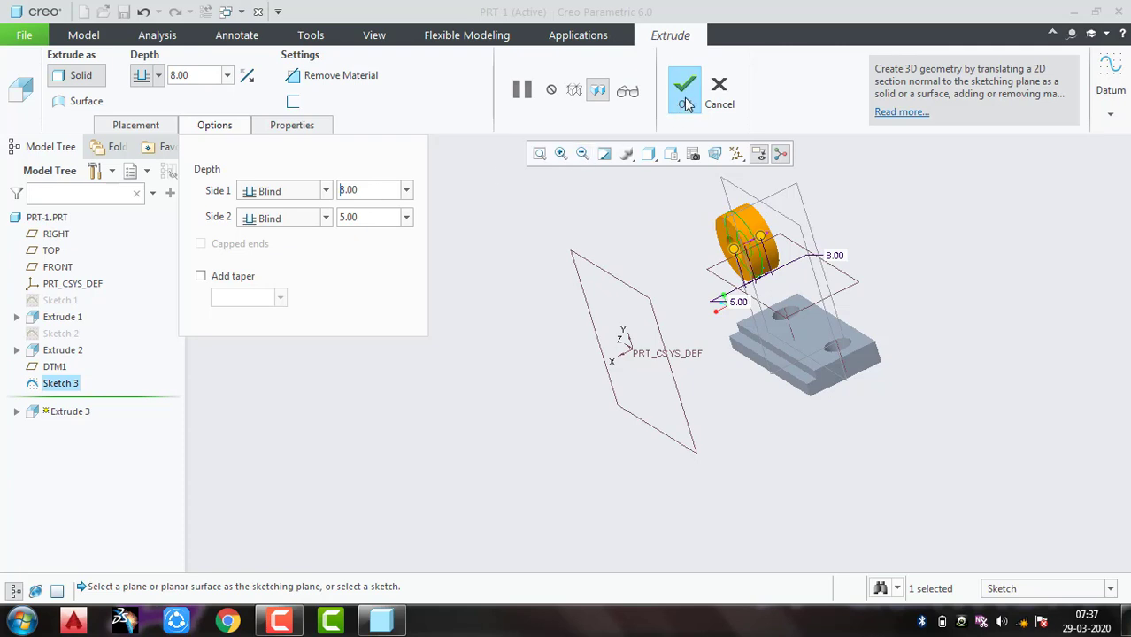
click(686, 92)
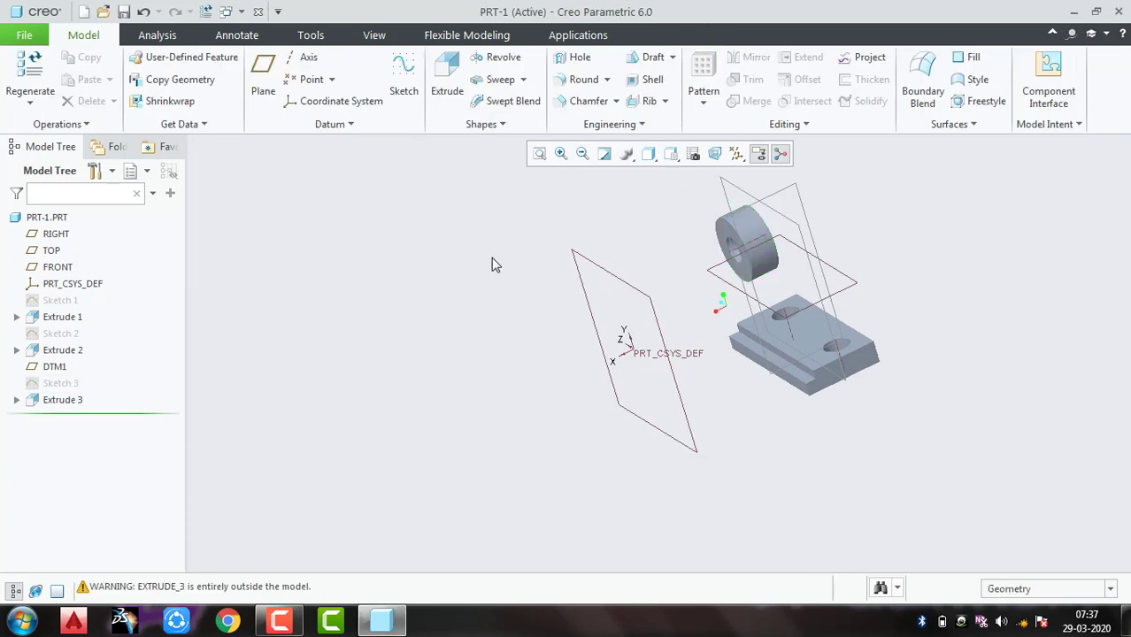
middle_drag(494, 263, 534, 246)
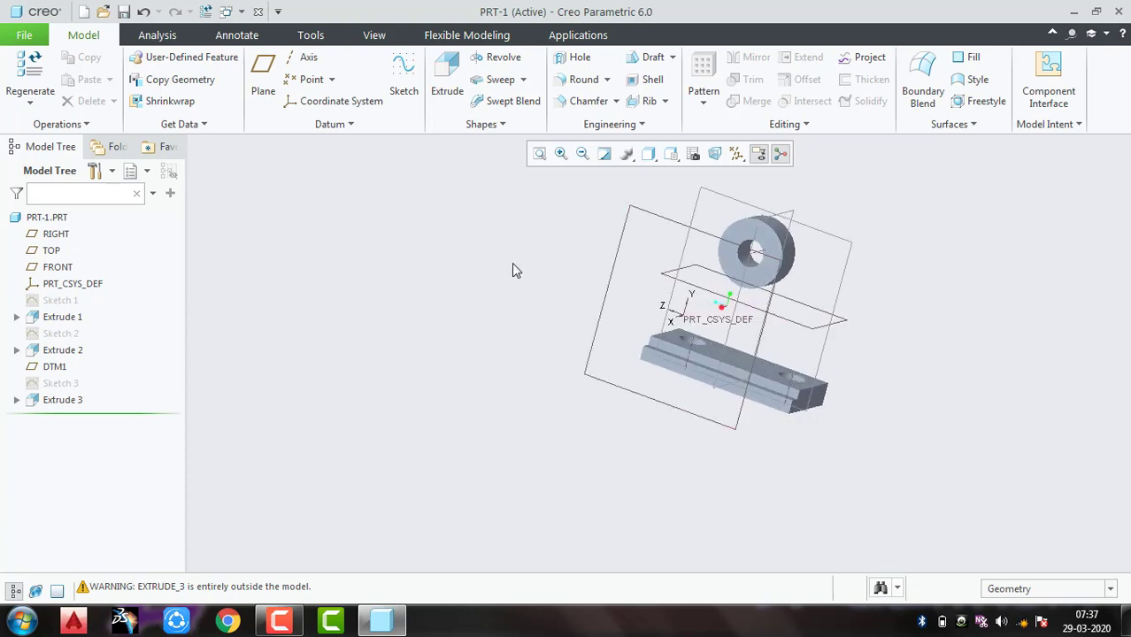
middle_drag(864, 346, 828, 354)
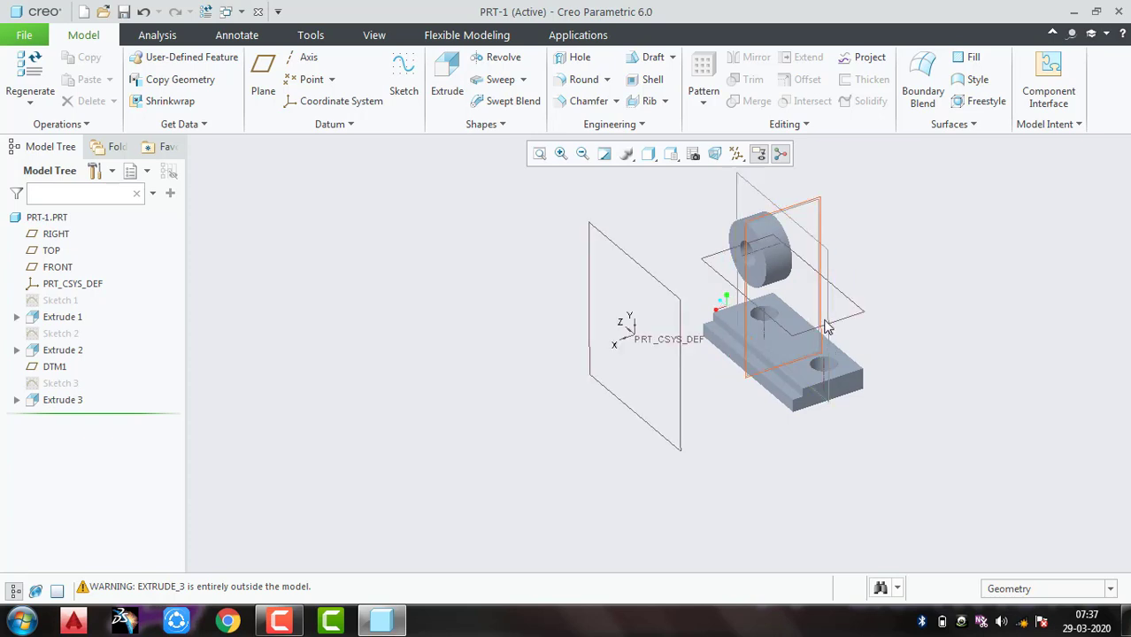
Start a sketch on the ring's flat end face on the side away from the base's step
scroll(795, 253, down, 3)
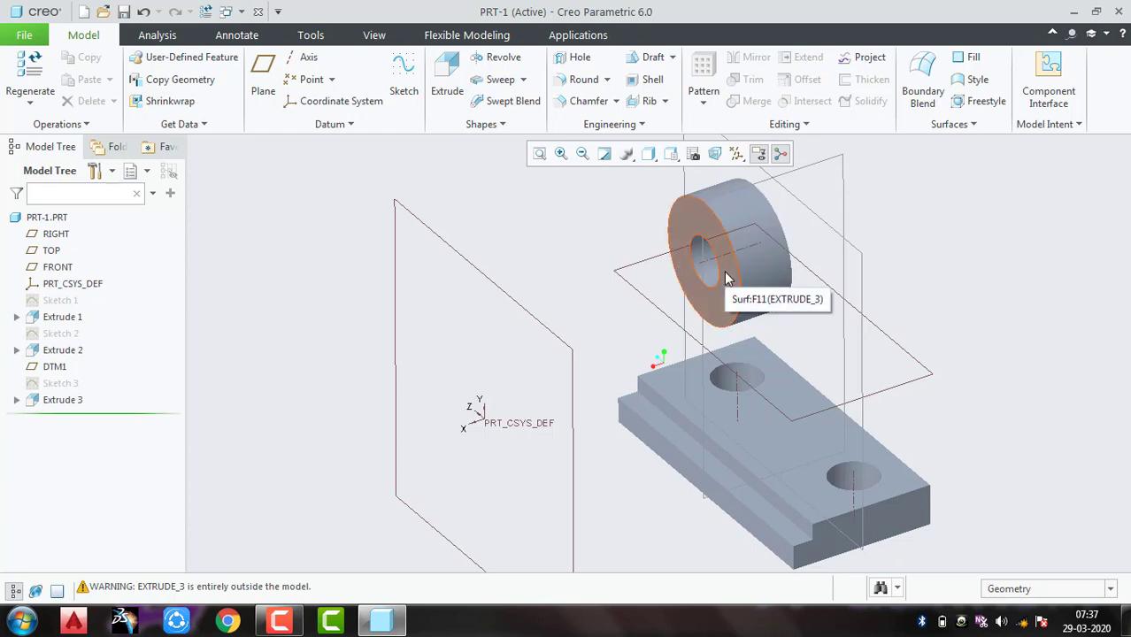
middle_drag(831, 281, 733, 241)
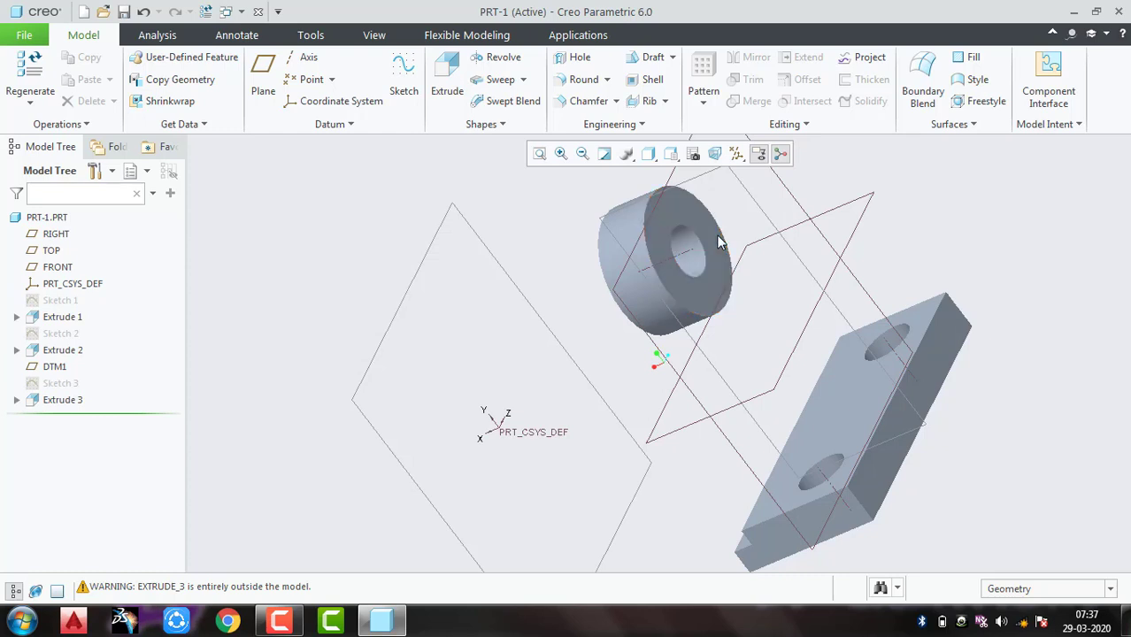
click(719, 243)
click(810, 161)
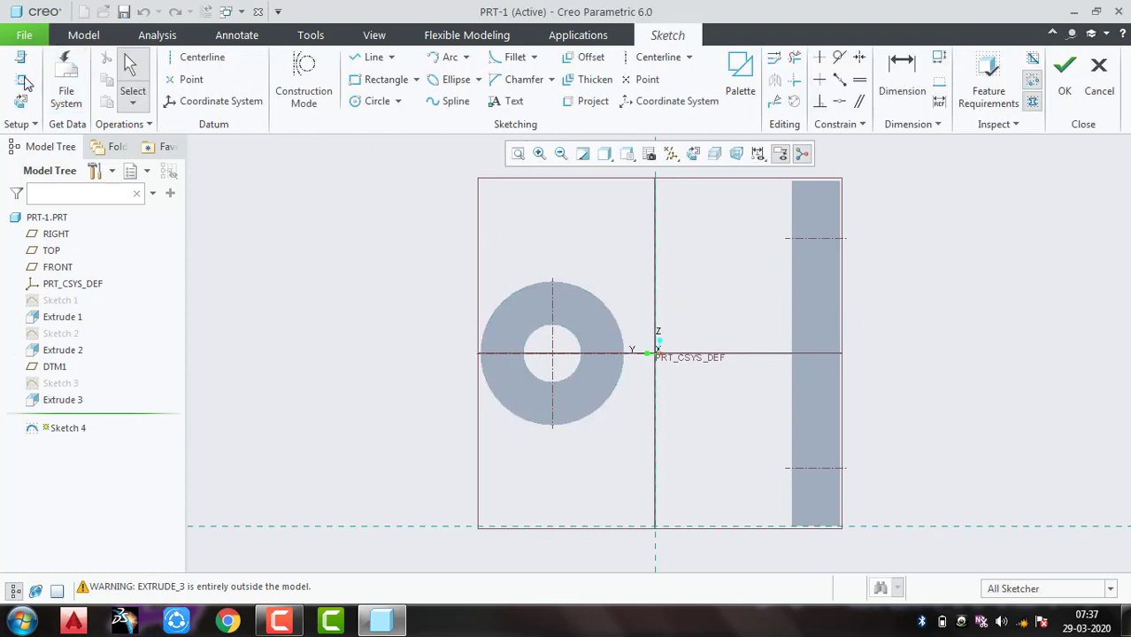
Set the sketch orientation to Right with the view direction flipped, and return to the sketch
click(24, 62)
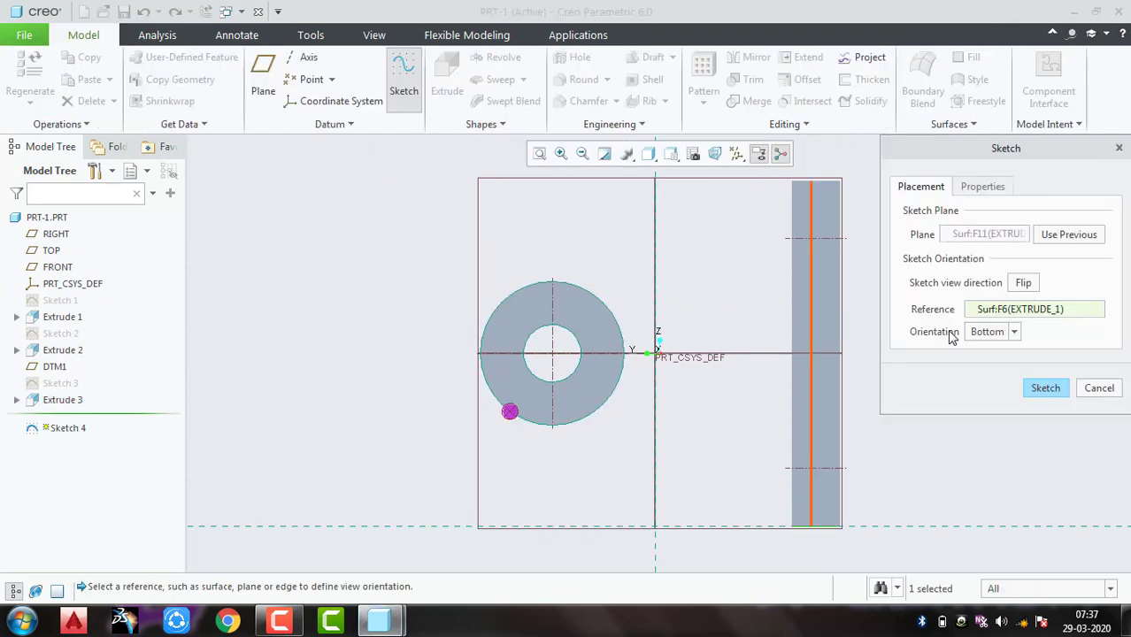
click(989, 333)
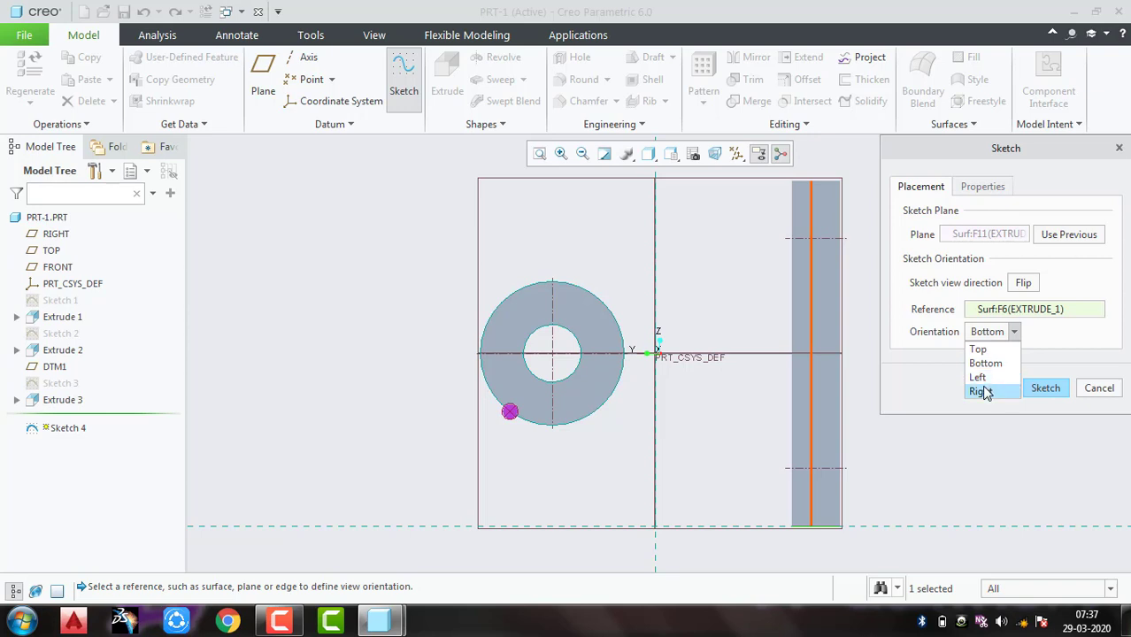
click(984, 389)
click(998, 332)
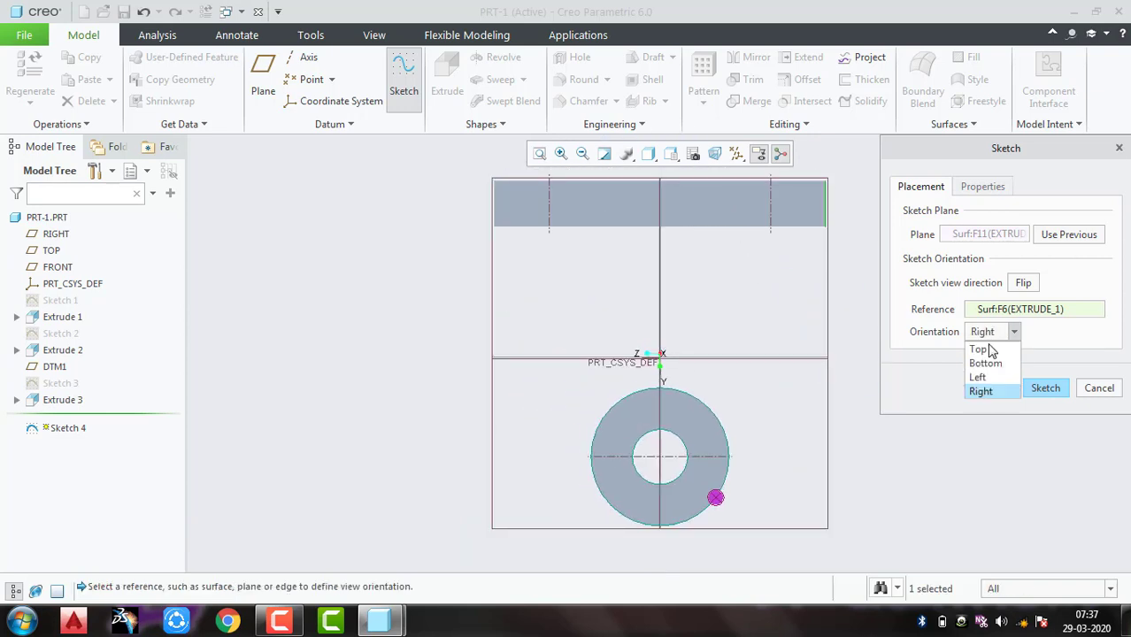
click(991, 333)
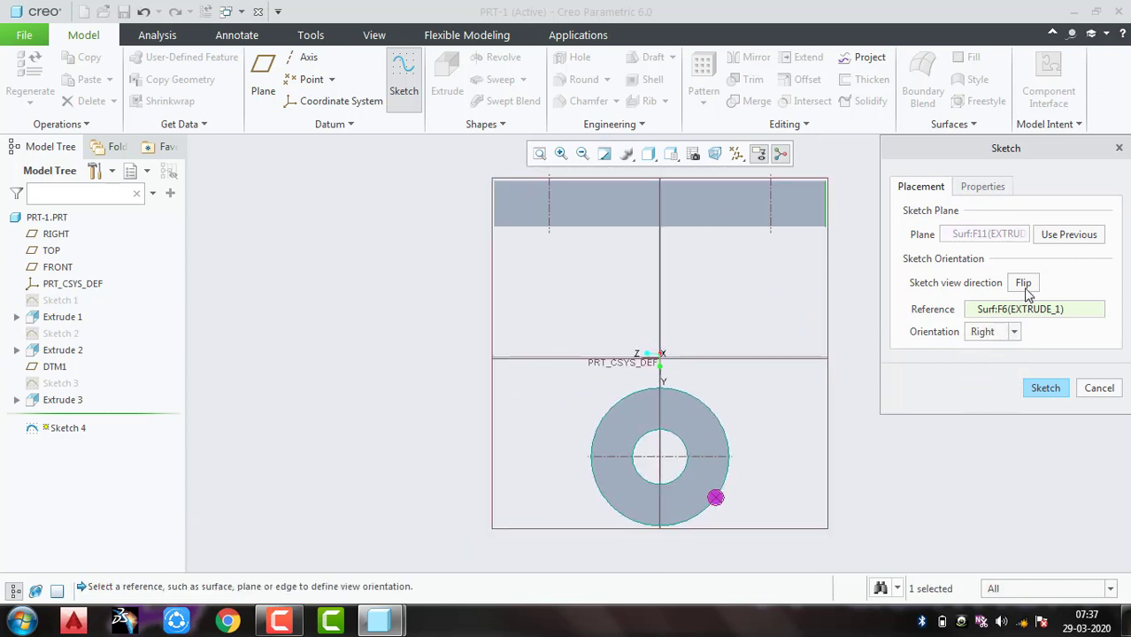
click(1023, 283)
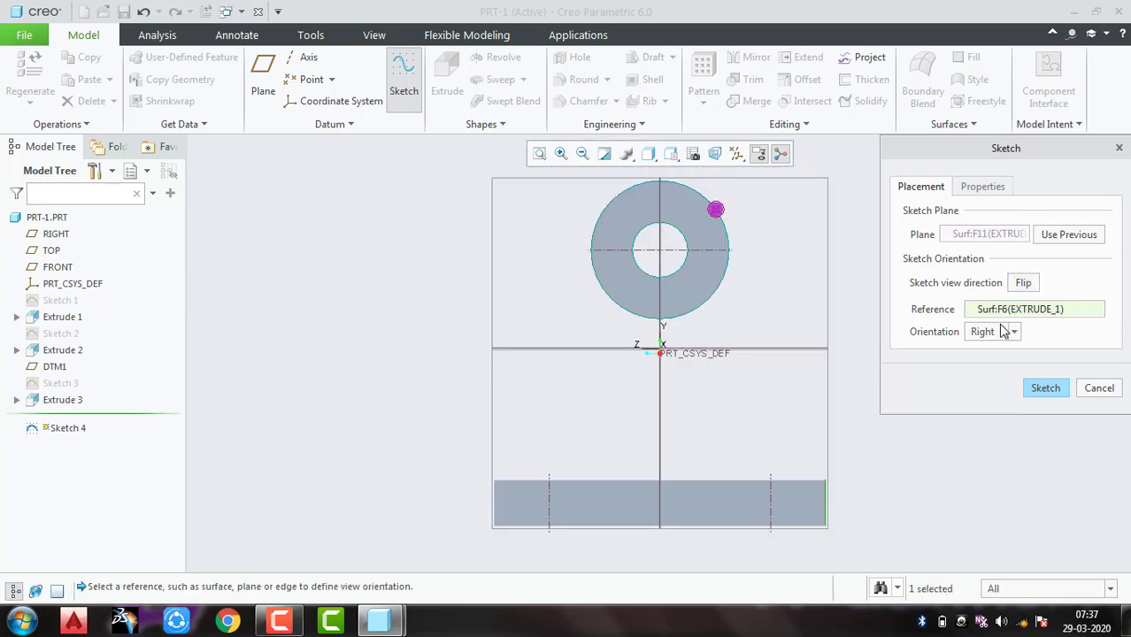
click(1045, 389)
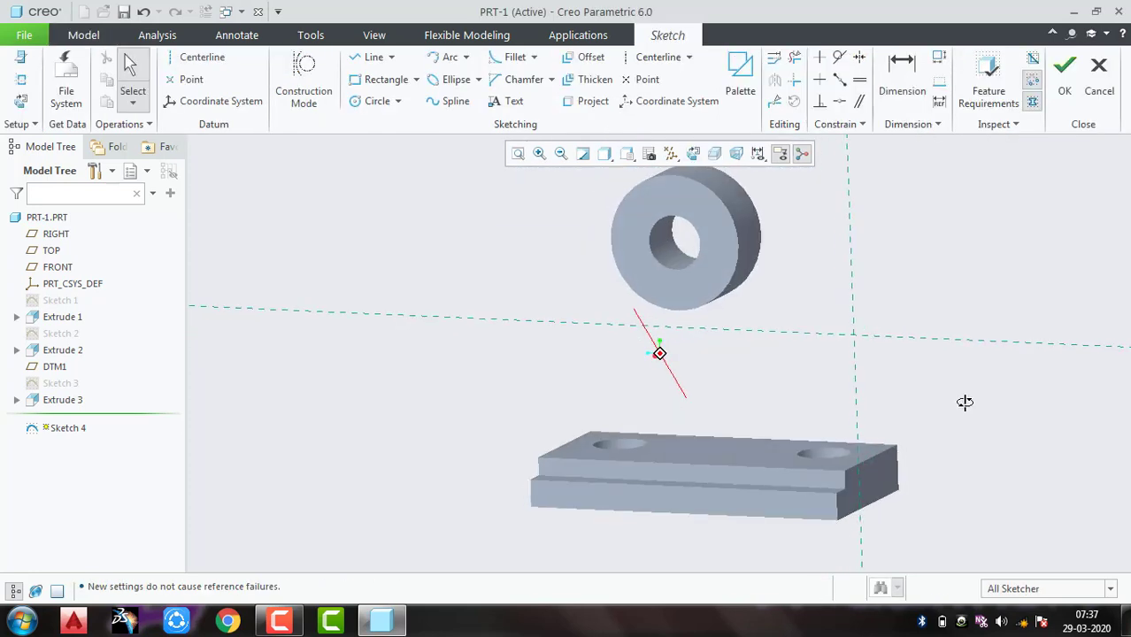
mouse_move(965, 402)
middle_down()
mouse_move(950, 420)
mouse_move(967, 411)
middle_up()
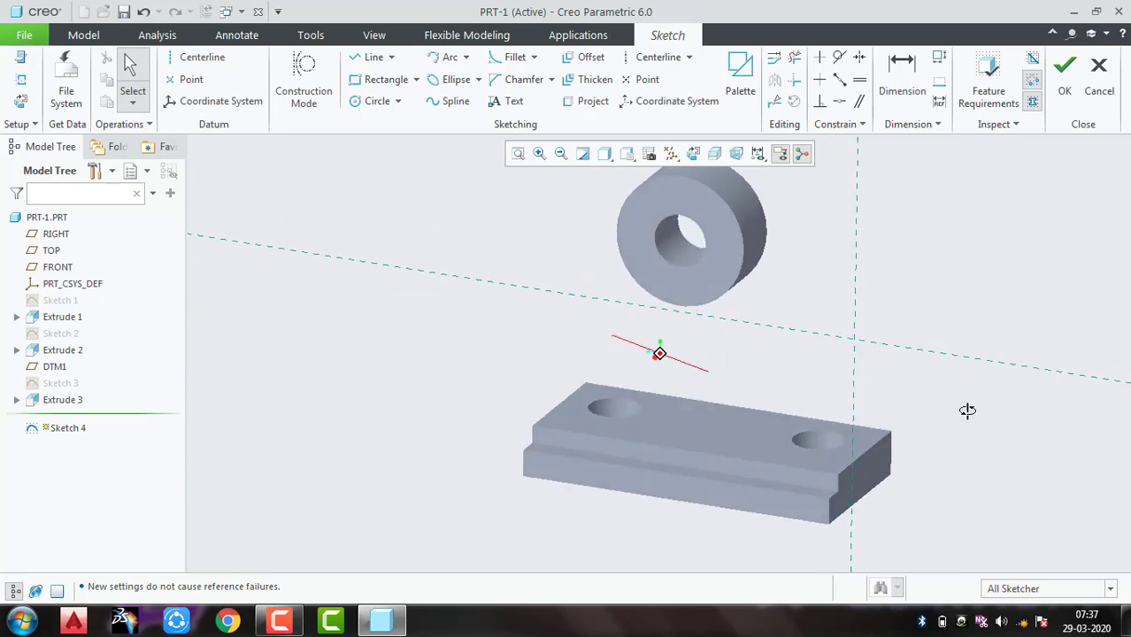
Try other sketch orientations, return to Right with the view direction flipped back, and view the sketch plane straight on
click(21, 60)
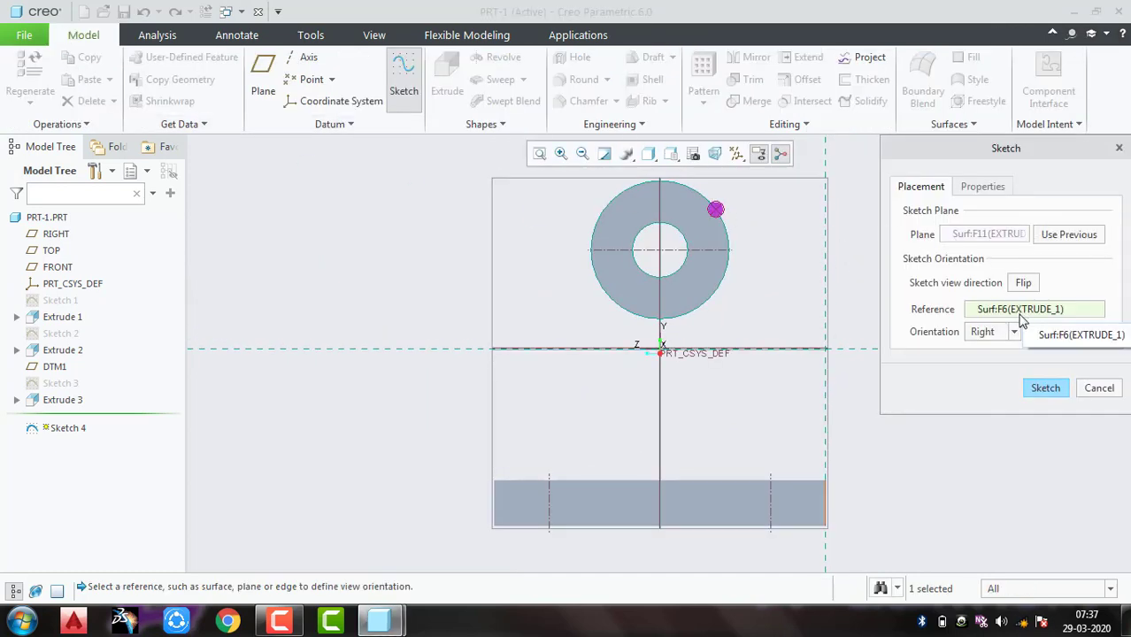
click(1011, 333)
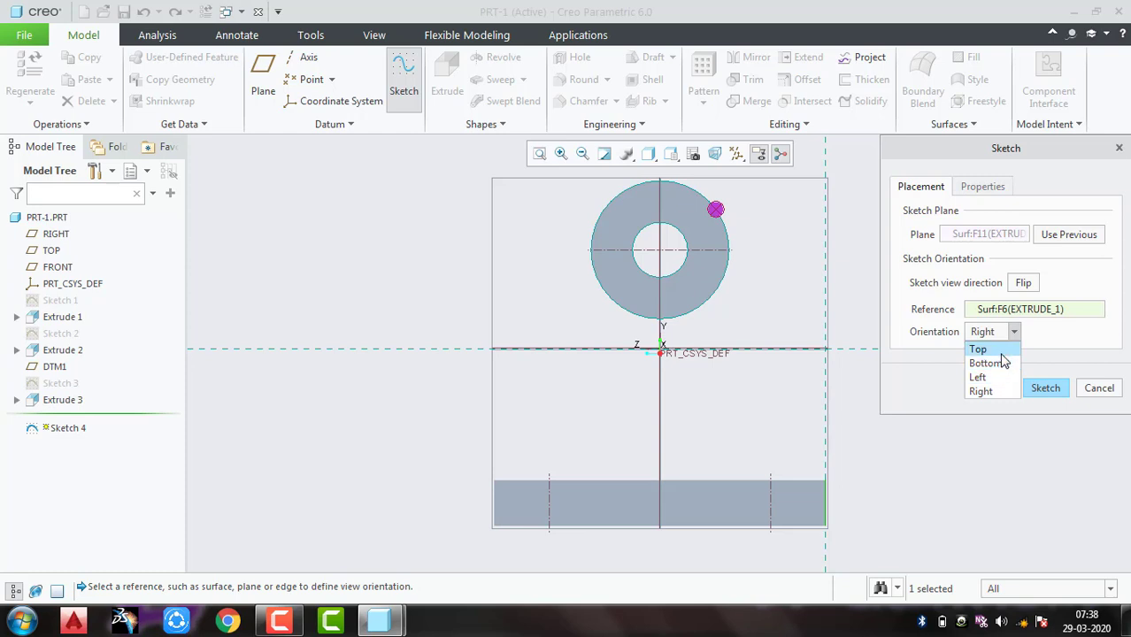
click(1002, 350)
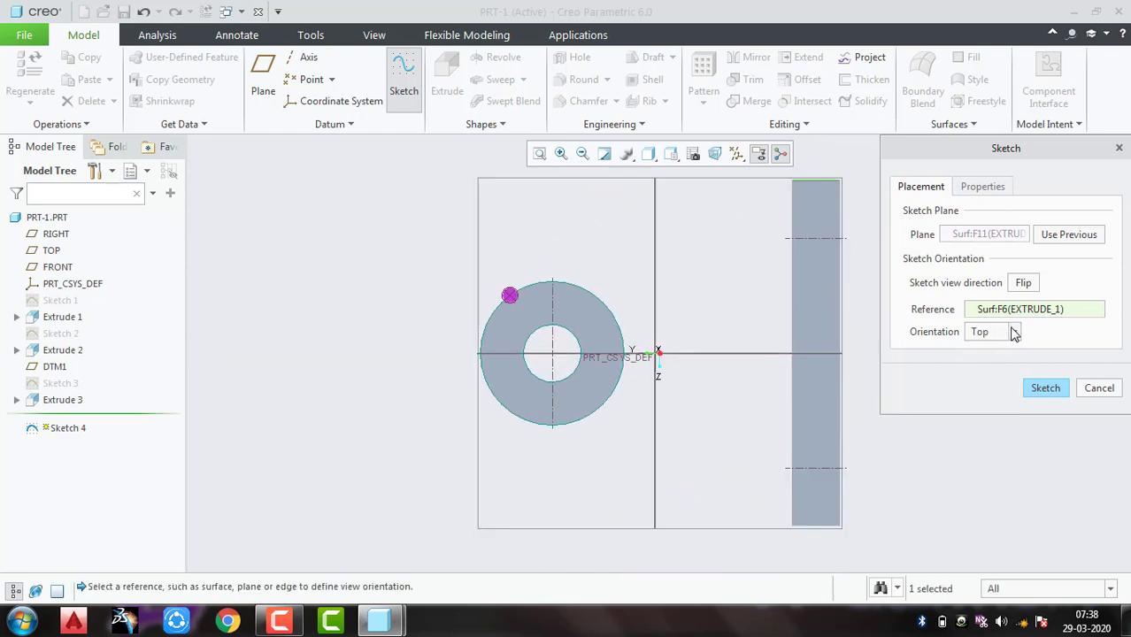
click(1014, 332)
click(1002, 363)
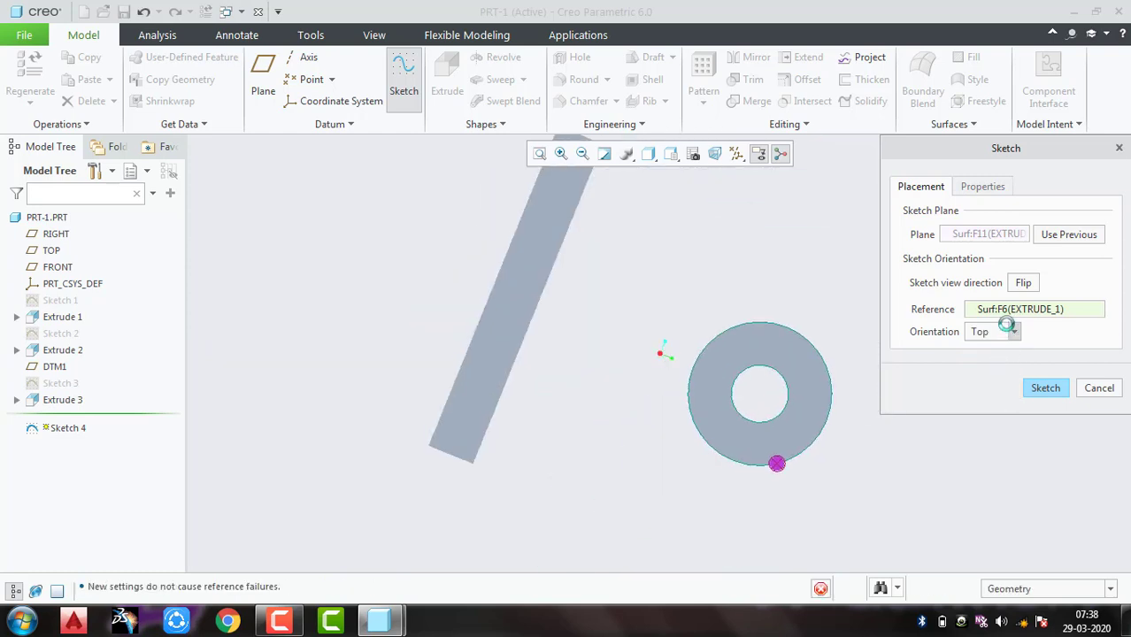
click(1013, 332)
click(1005, 364)
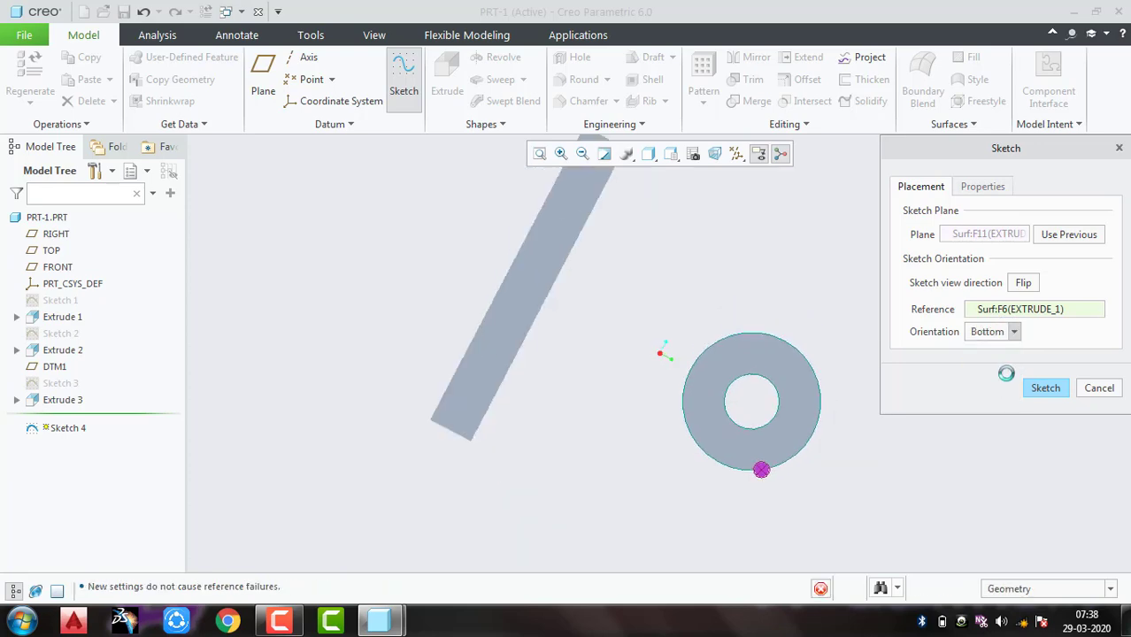
click(1014, 332)
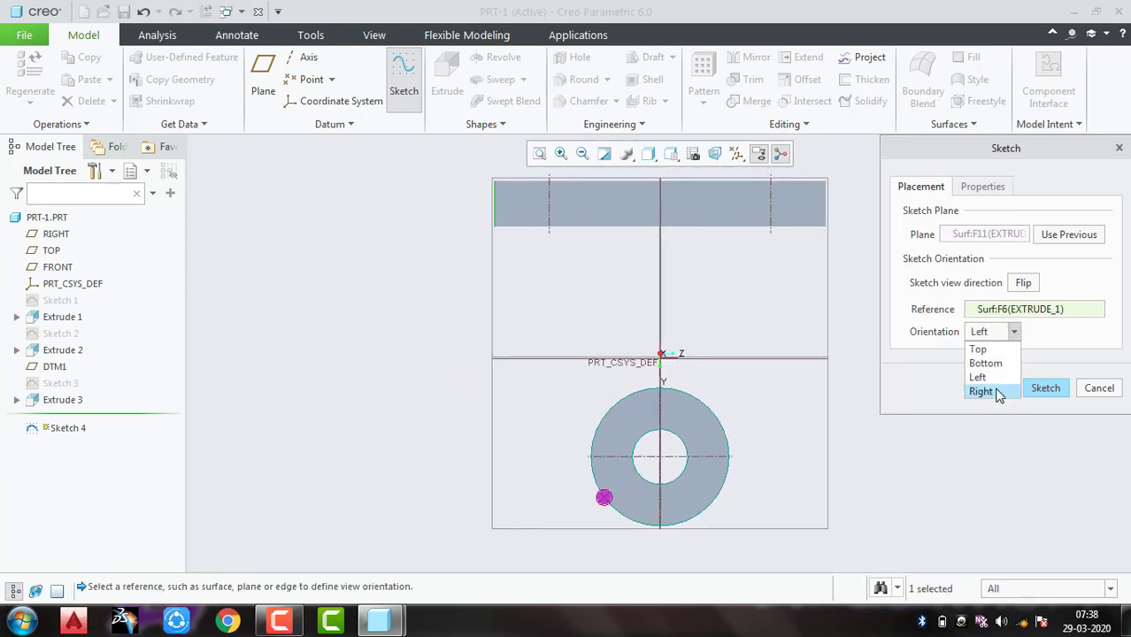
click(982, 392)
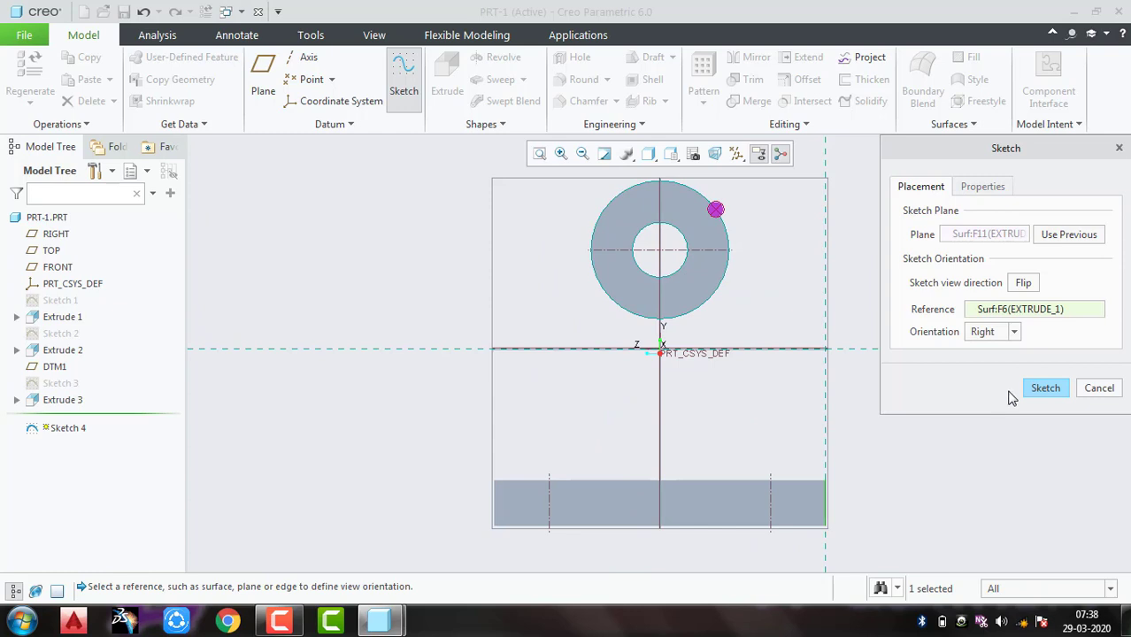
click(1022, 282)
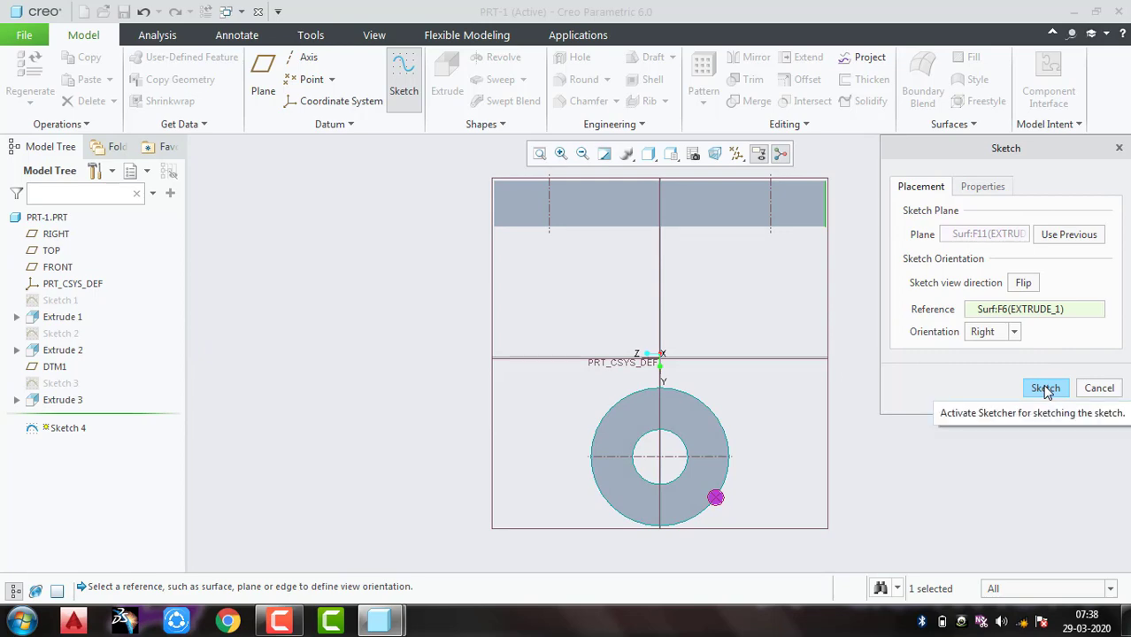
click(1045, 389)
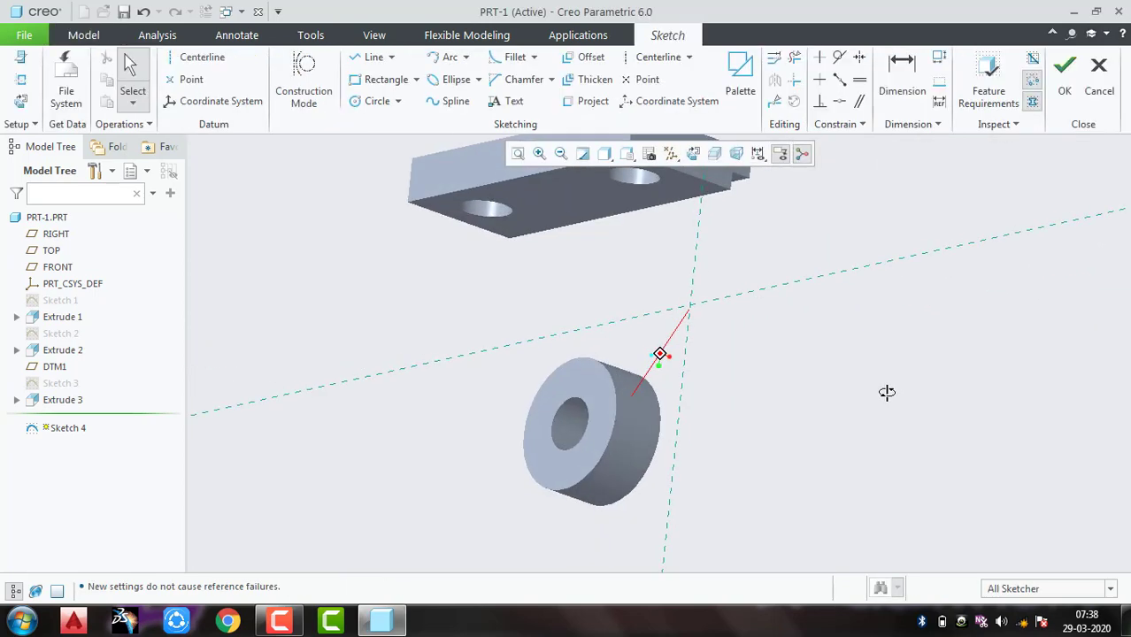
mouse_move(886, 392)
middle_down()
mouse_move(873, 300)
mouse_move(848, 285)
mouse_move(967, 222)
mouse_move(995, 253)
mouse_move(986, 260)
mouse_move(984, 245)
mouse_move(997, 242)
middle_up()
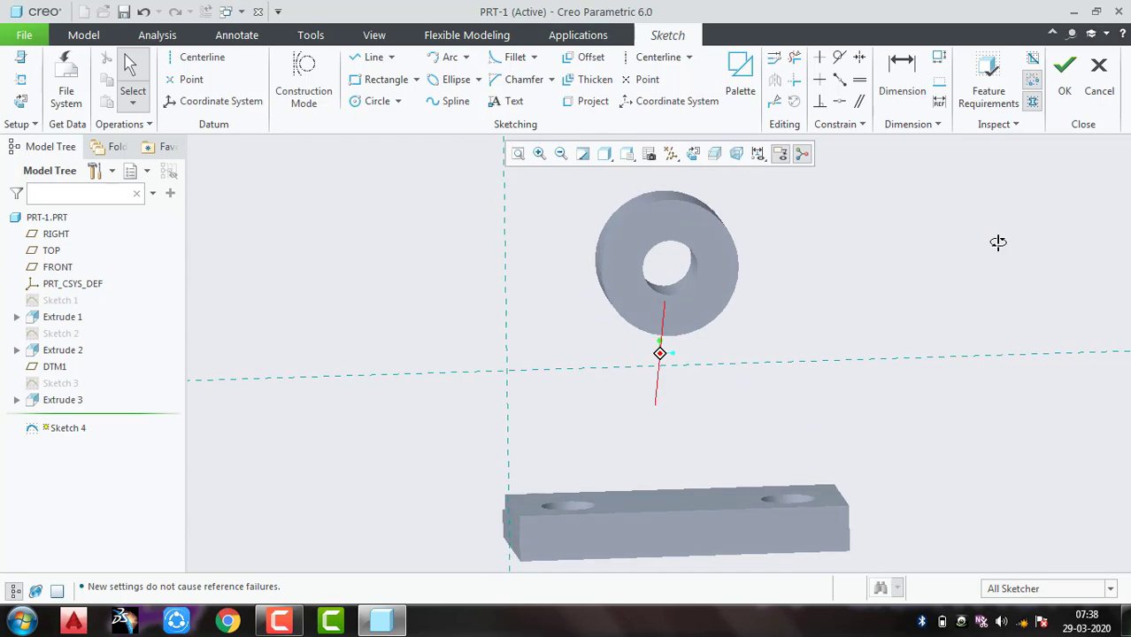
click(693, 153)
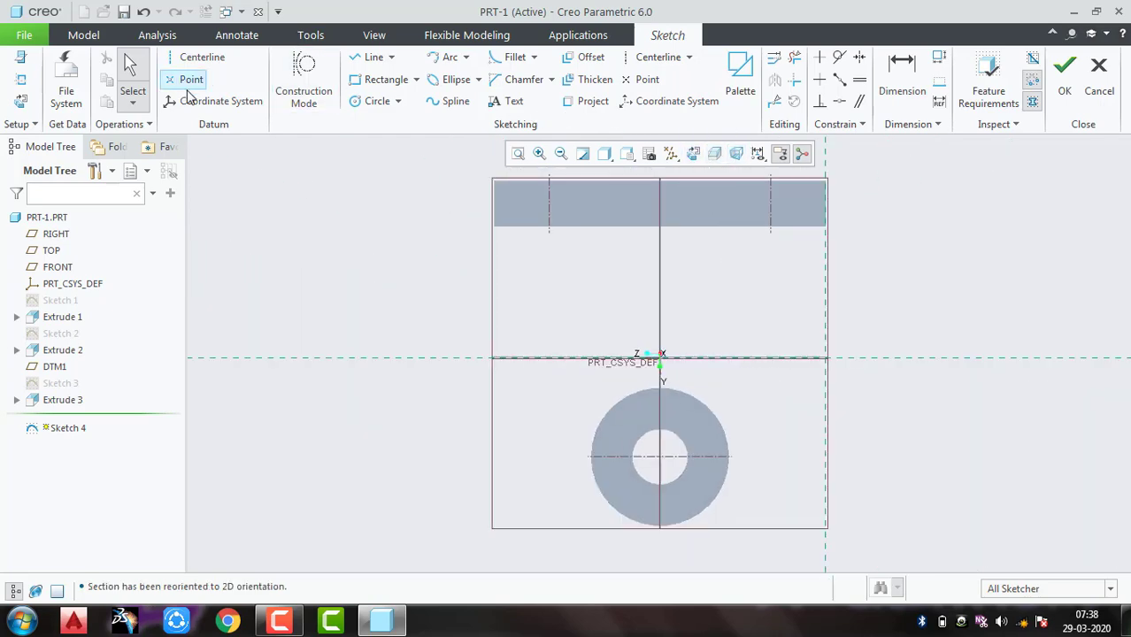
Set the sketch orientation to Top after testing the flipped view direction, and view the sketch plane straight on
click(21, 57)
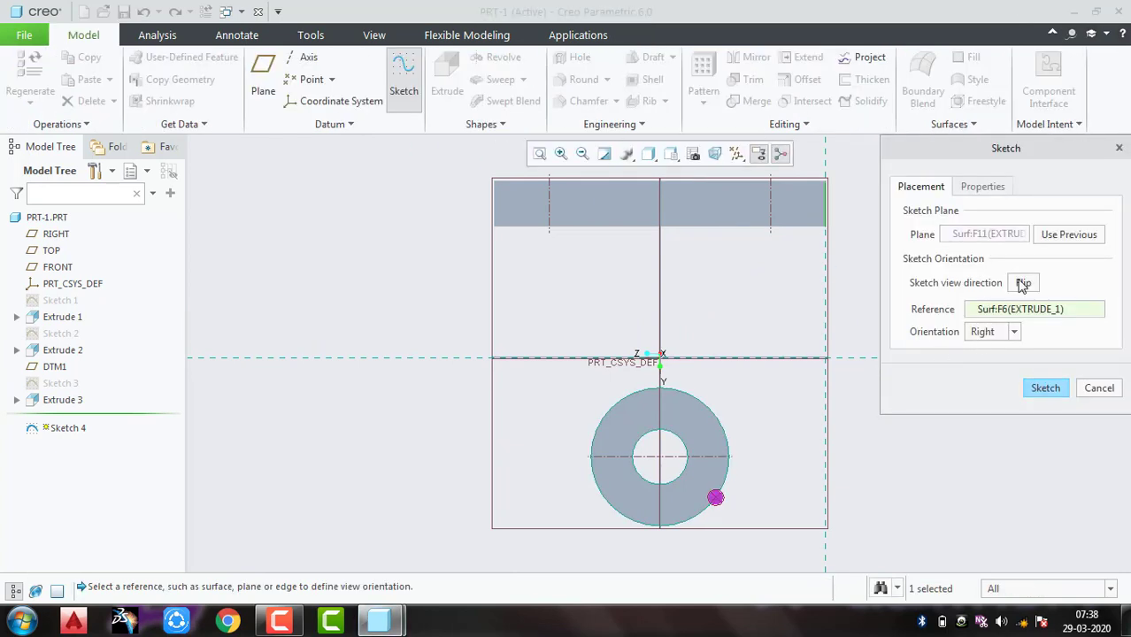
click(1022, 283)
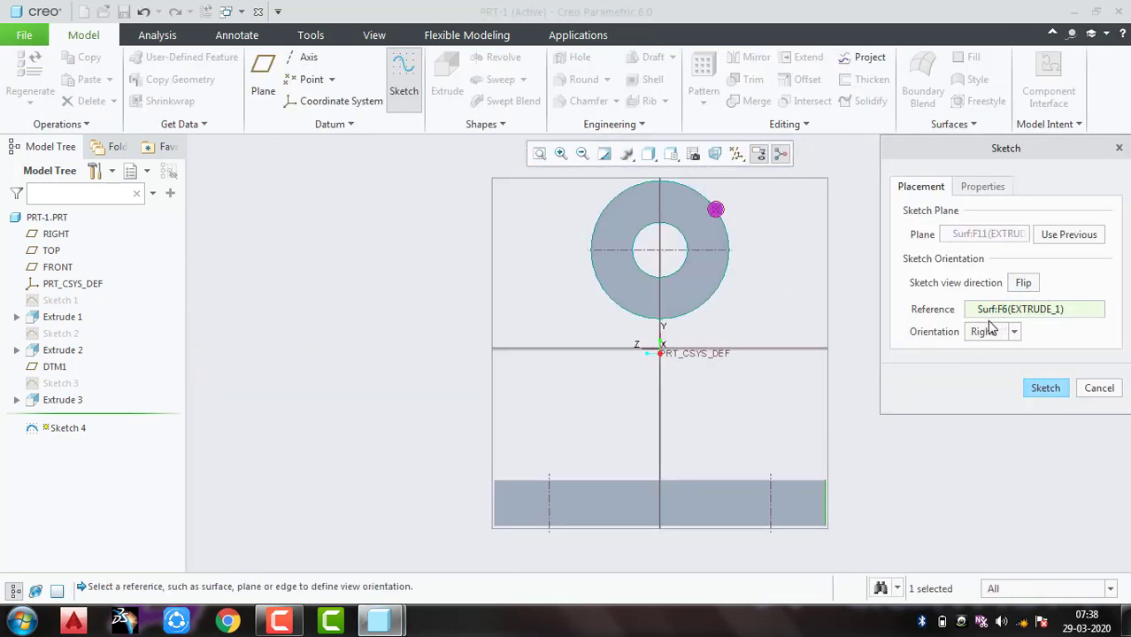
click(1015, 334)
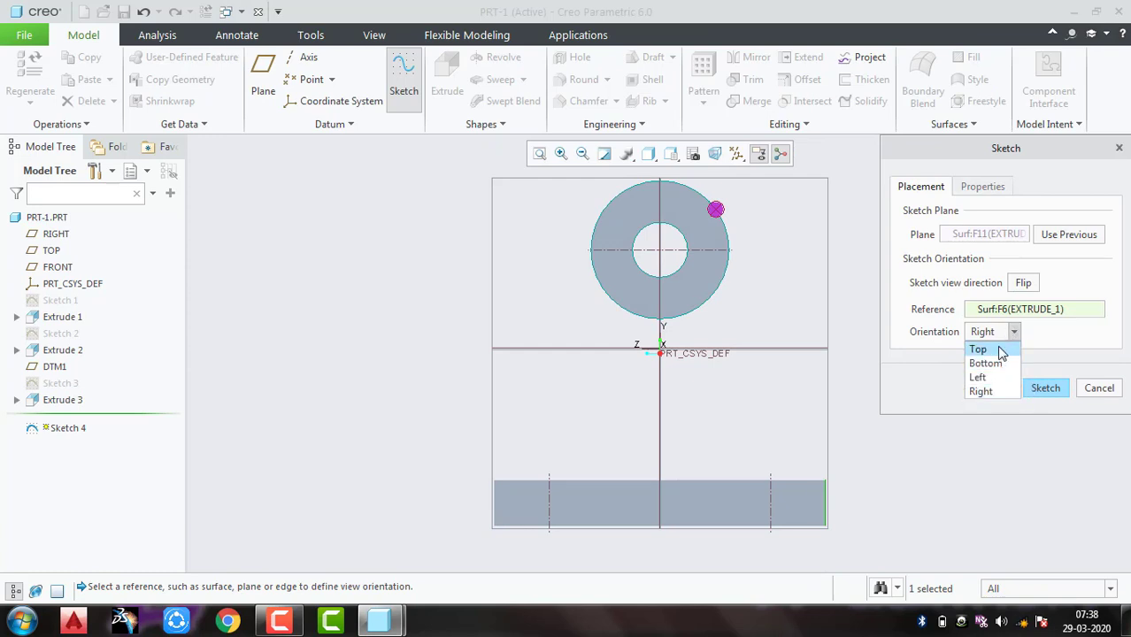
click(1022, 288)
click(1022, 285)
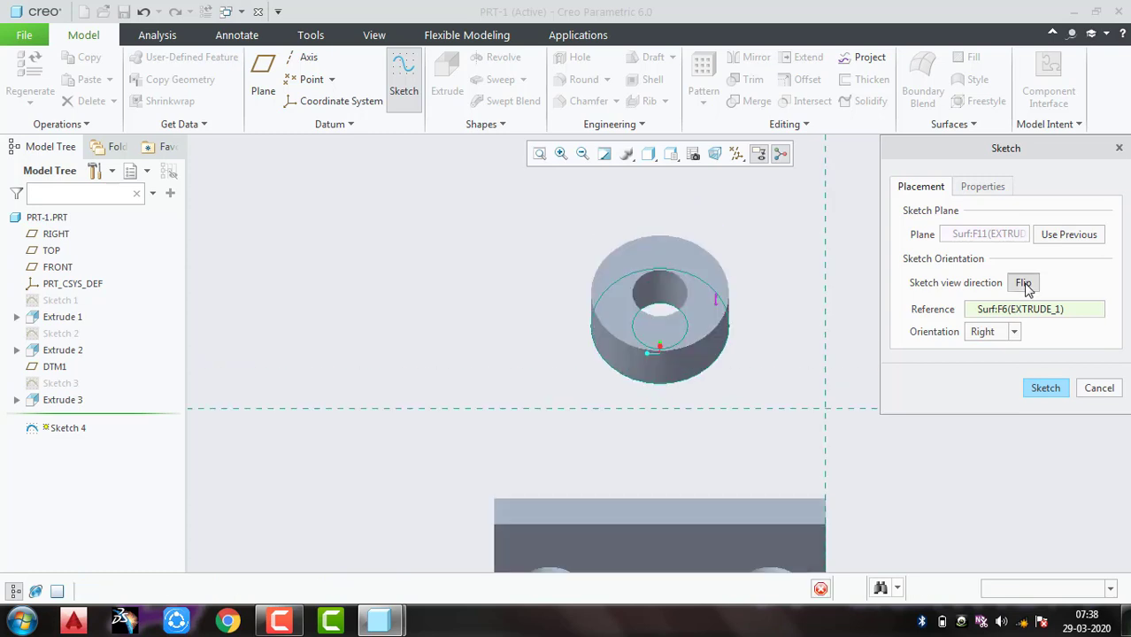
click(1003, 332)
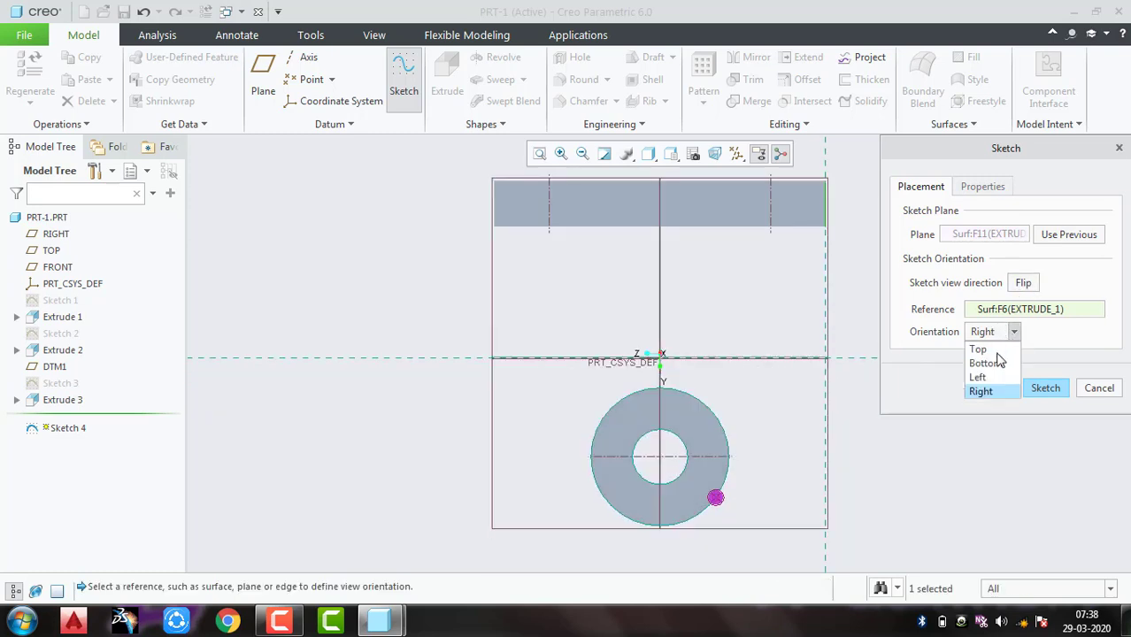
click(996, 349)
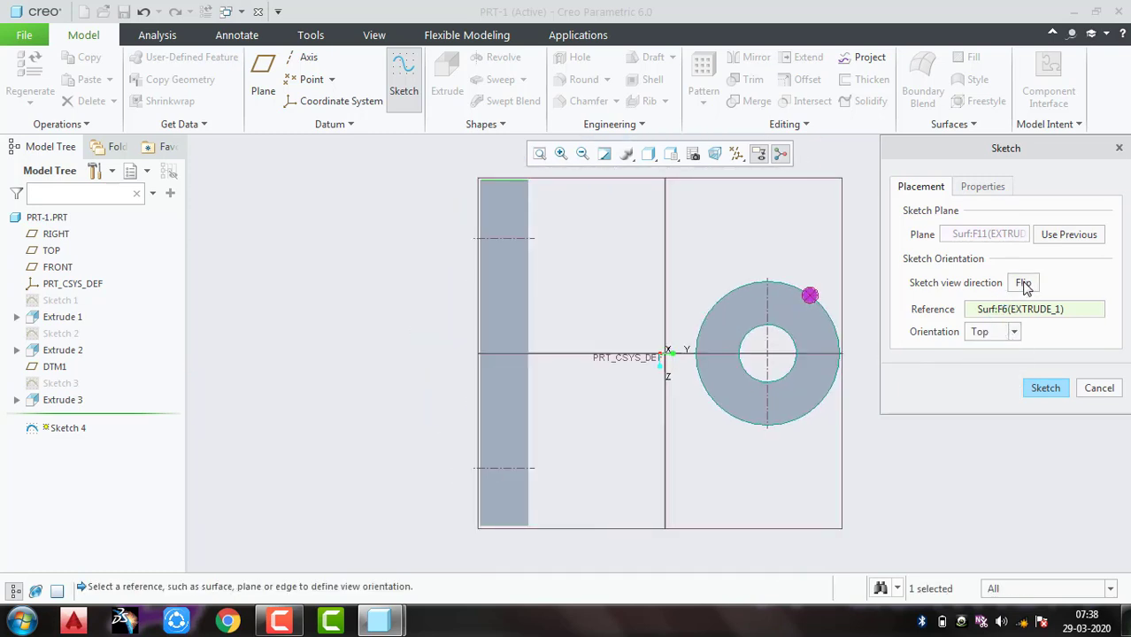
click(1023, 283)
click(1023, 284)
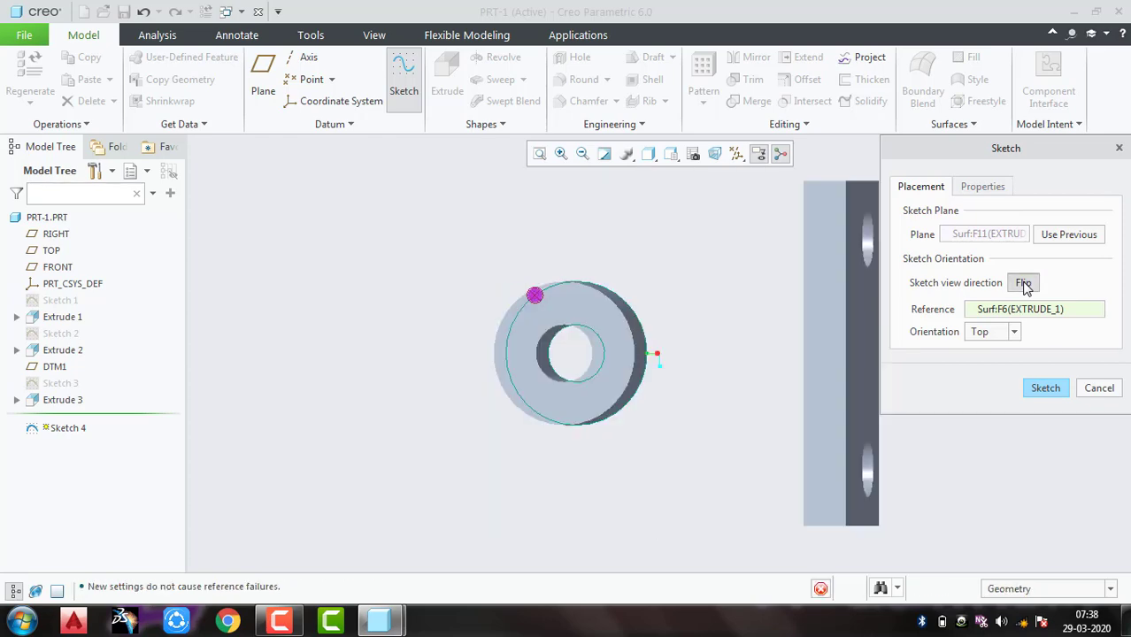
click(1043, 388)
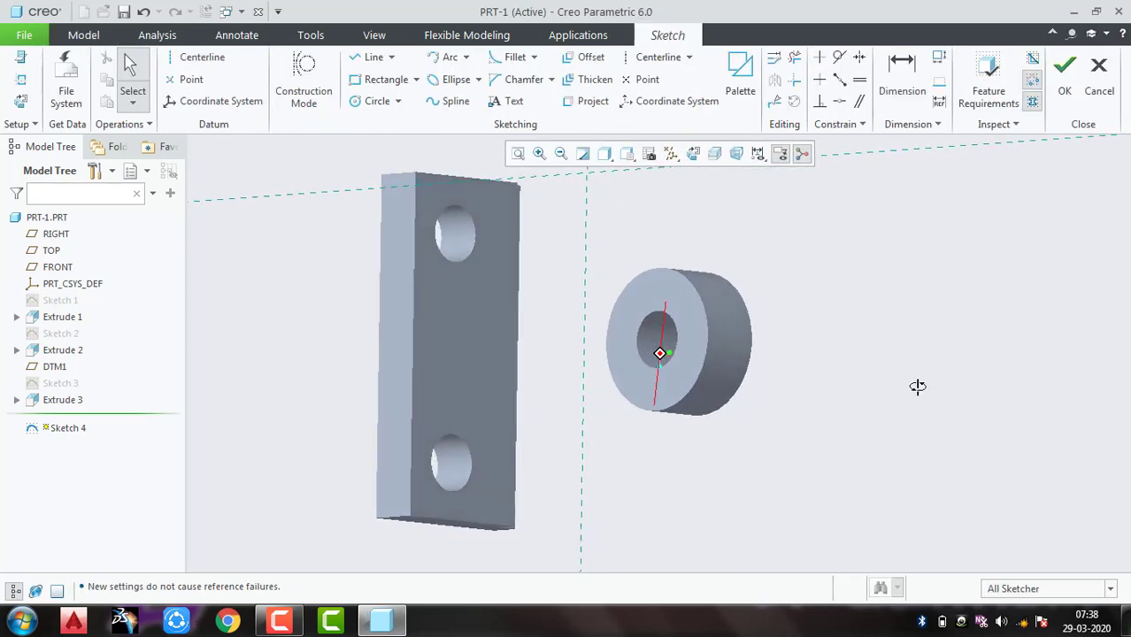
mouse_move(917, 386)
middle_down()
mouse_move(865, 399)
mouse_move(942, 379)
mouse_move(518, 138)
middle_up()
click(691, 154)
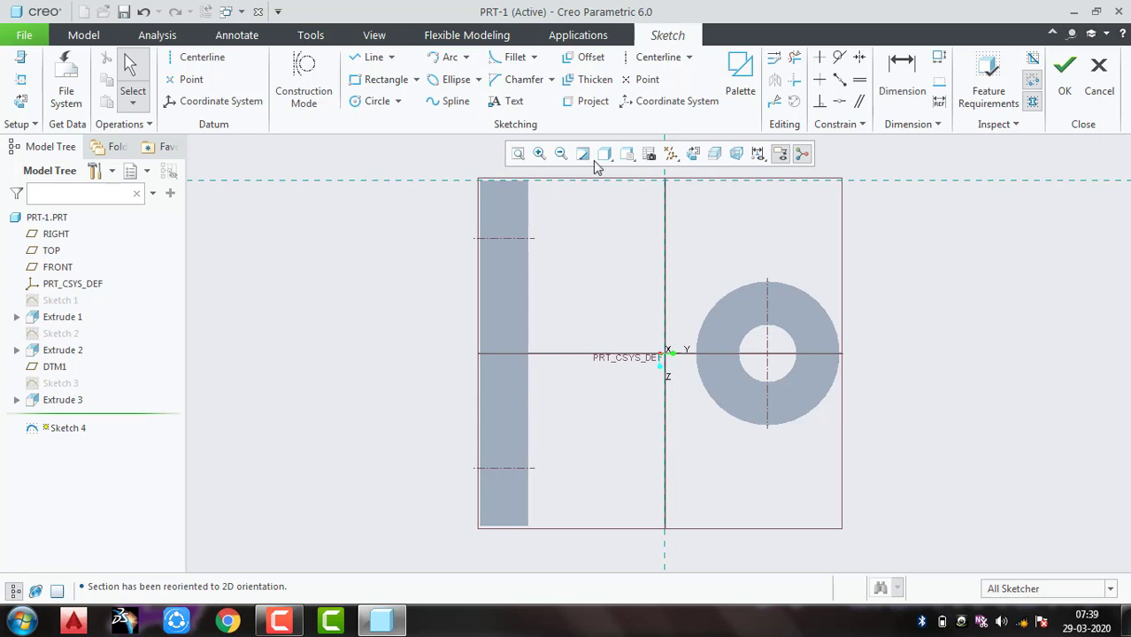
Draw three connected lines from one side of the ring's outer circle to the base's top edge, along it, and back to the circle's opposite side
click(372, 57)
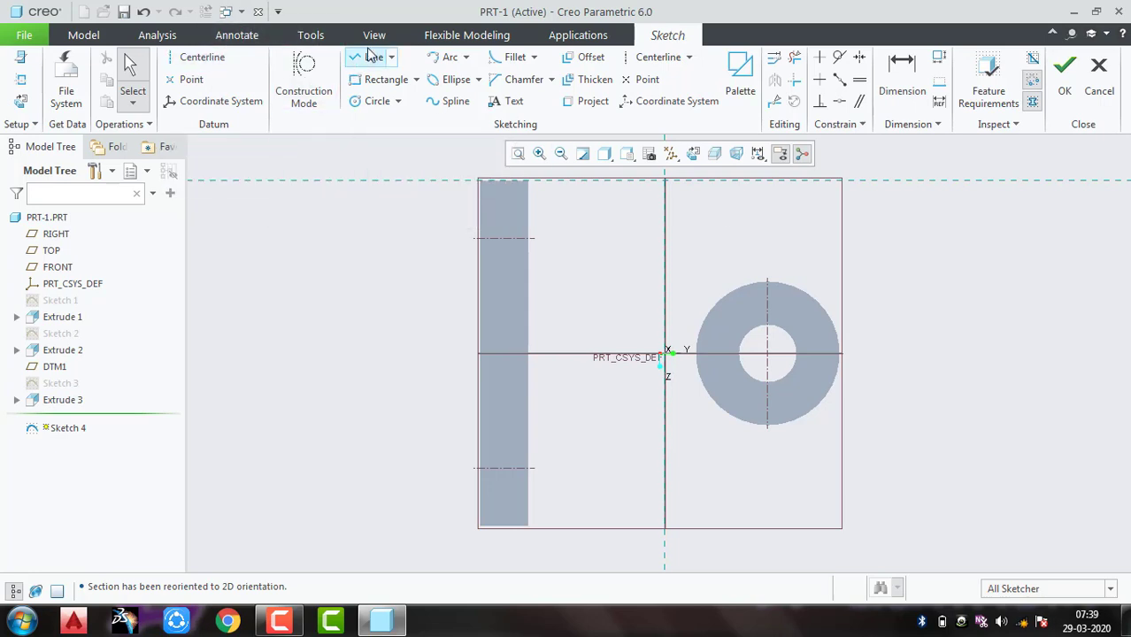
click(769, 285)
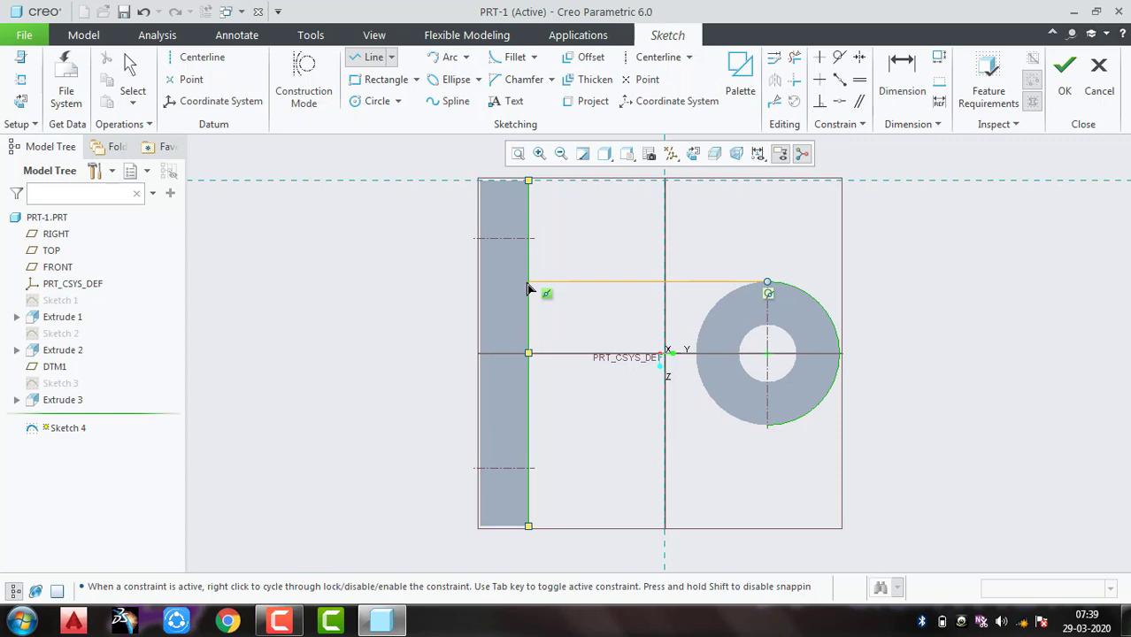
click(527, 289)
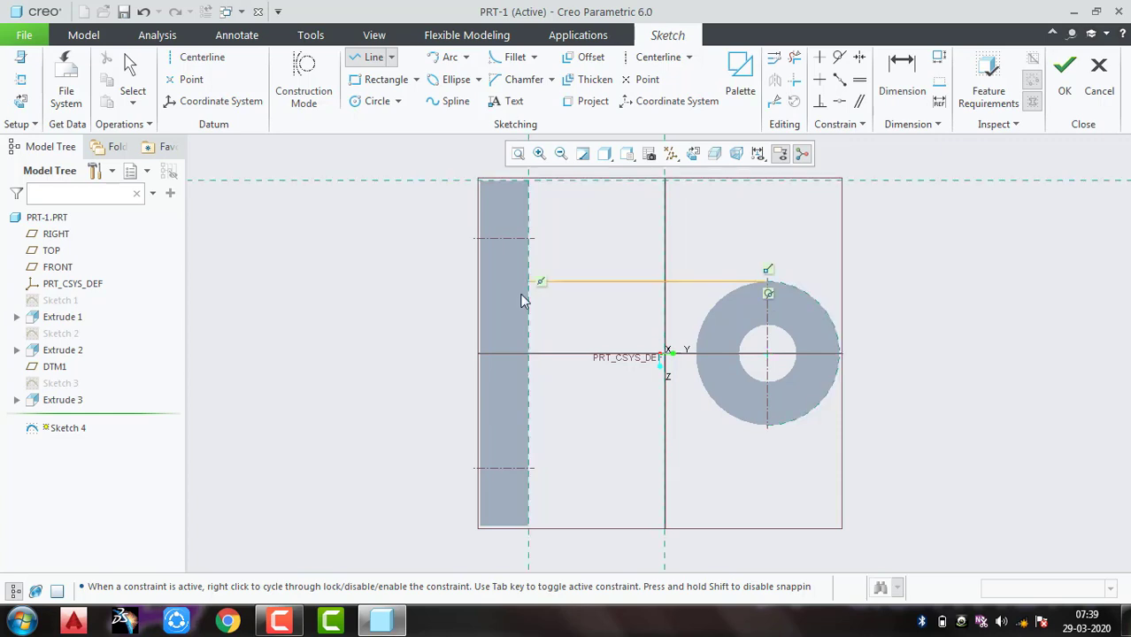
click(526, 427)
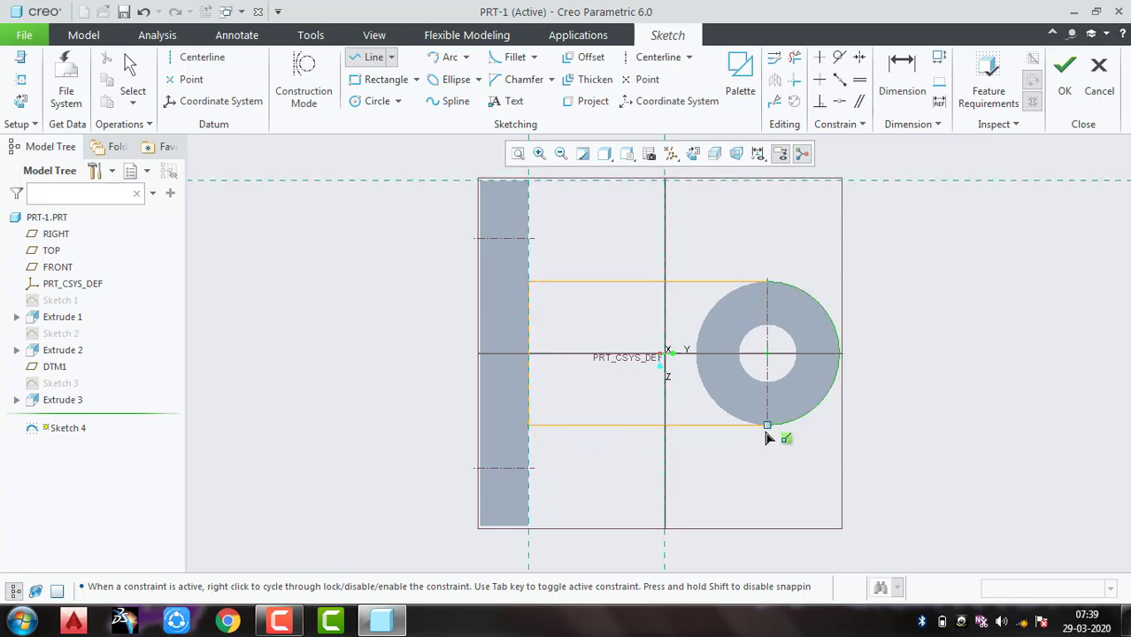
click(767, 427)
middle_click(828, 433)
mouse_move(926, 471)
middle_down()
mouse_move(876, 456)
mouse_move(821, 399)
mouse_move(906, 397)
middle_up()
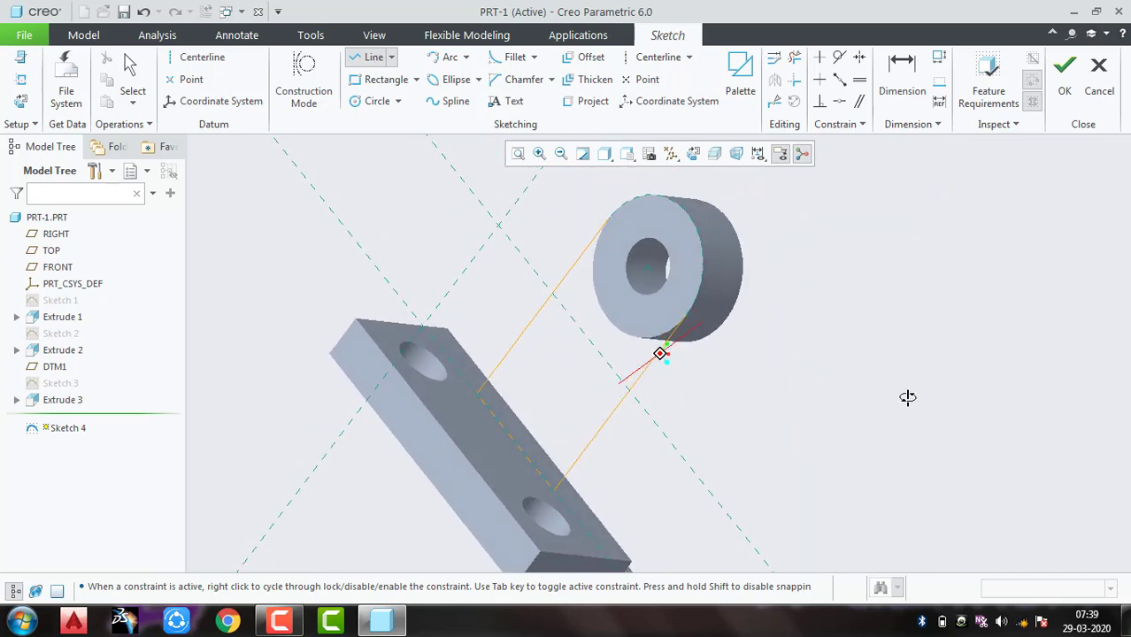
Close the web profile with an arc along the ring's outer circle between the two line ends, and finish the sketch
click(691, 154)
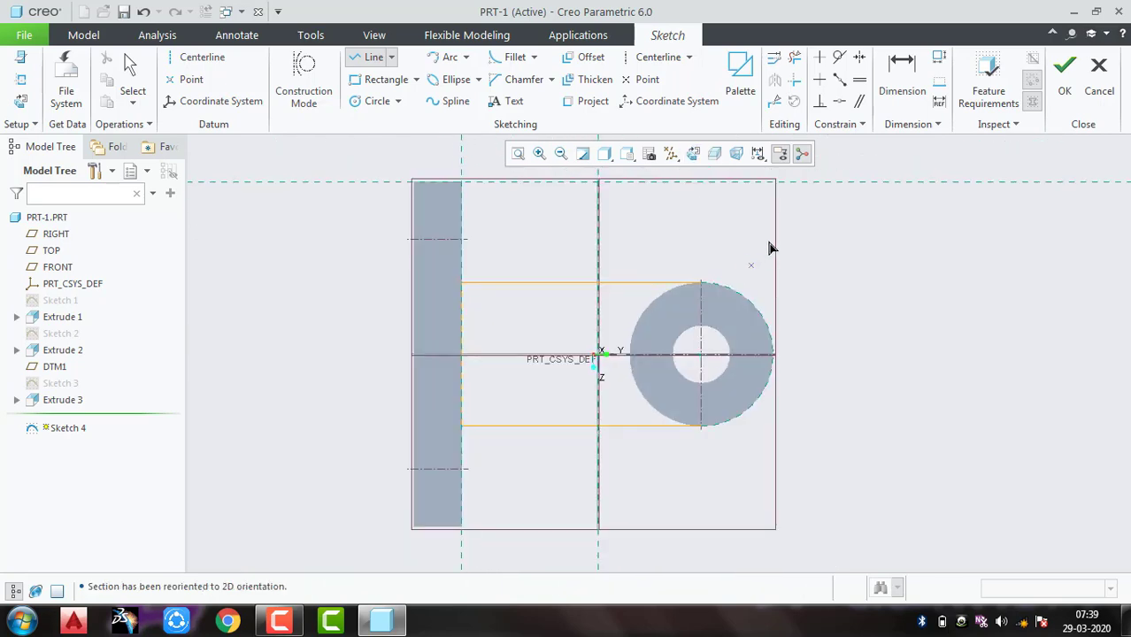
click(445, 61)
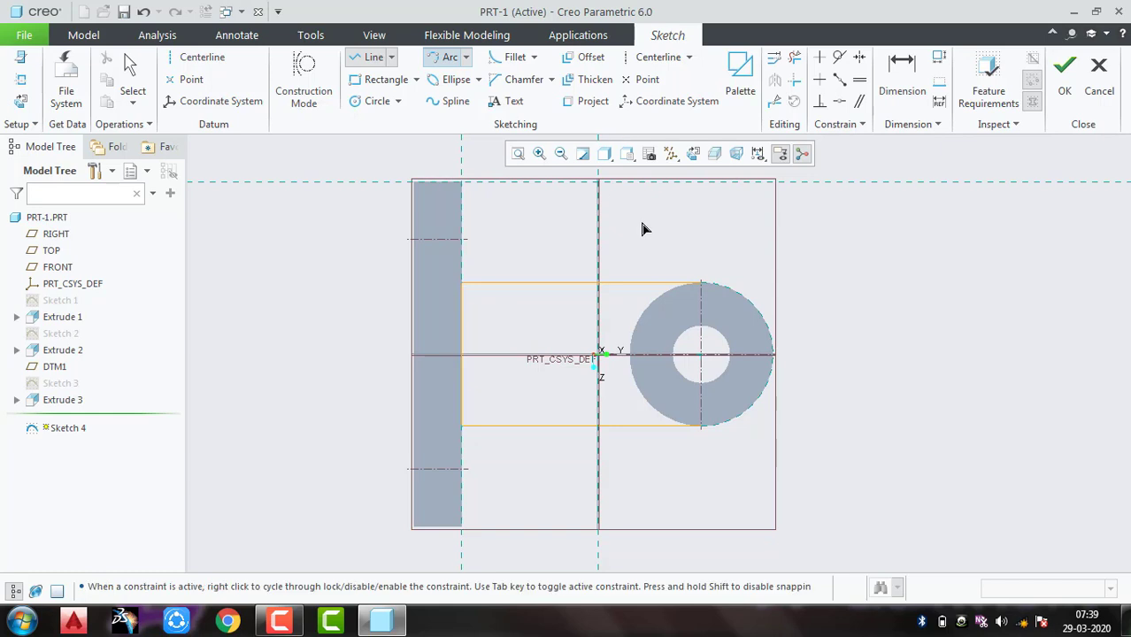
click(701, 284)
click(702, 428)
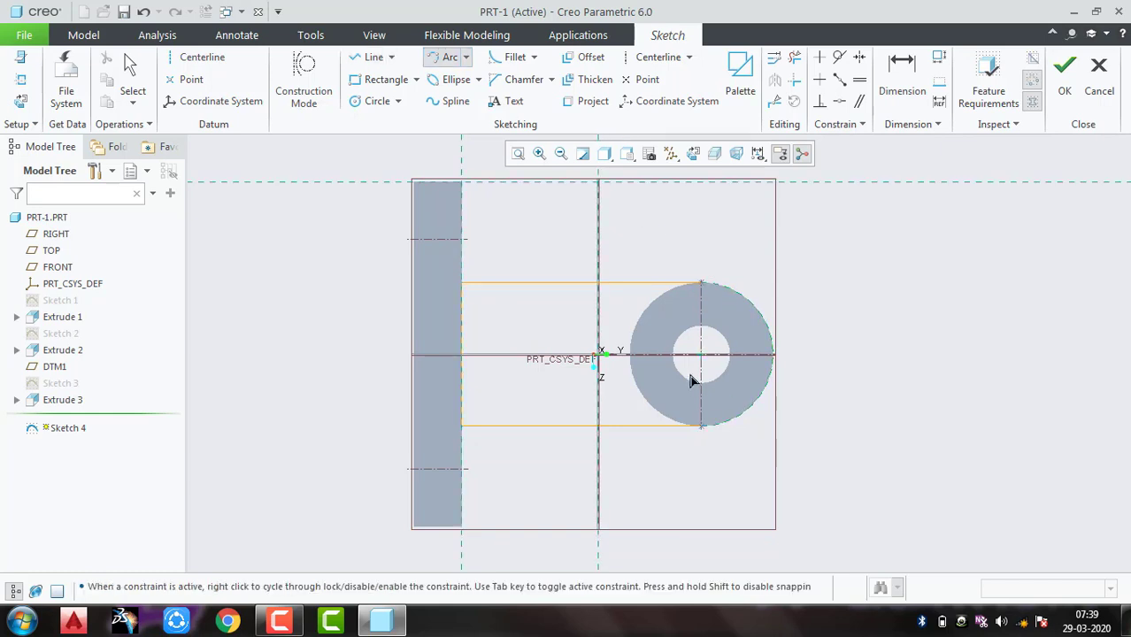
click(633, 359)
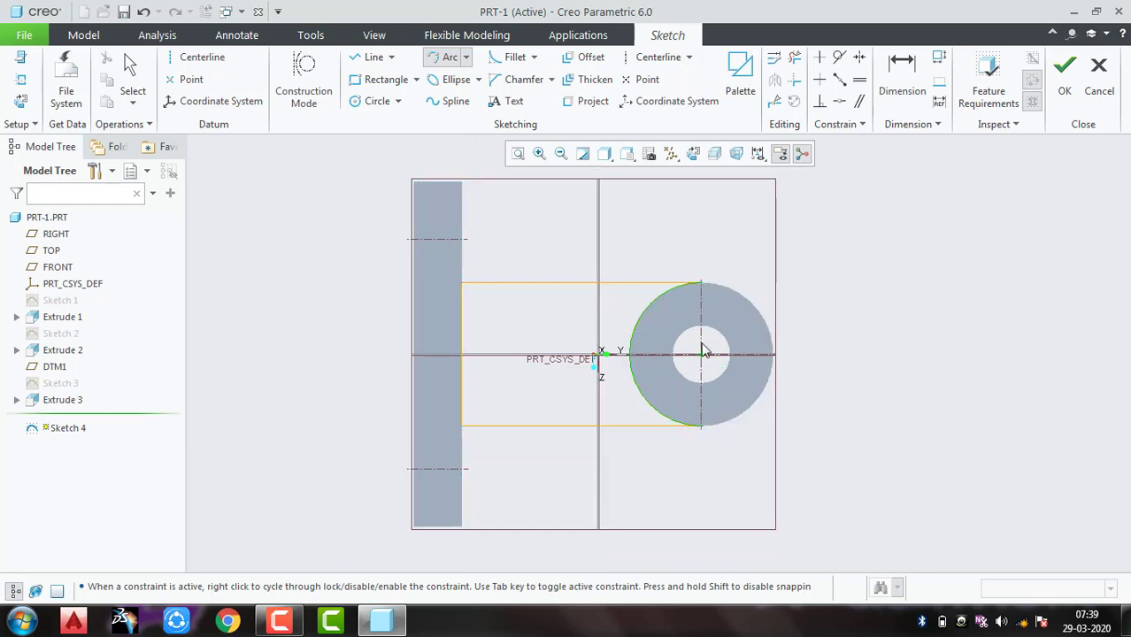
middle_click(818, 297)
click(1063, 84)
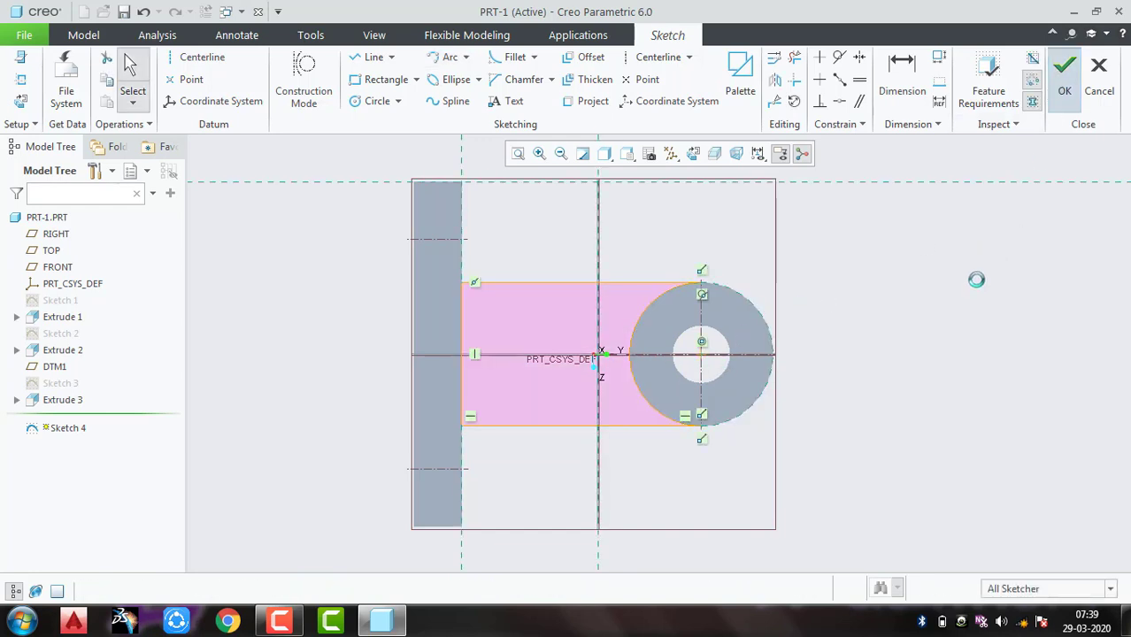
Extrude the web sketch as a solid to a depth of 8, with the direction flipped toward the ring
mouse_move(918, 353)
middle_down()
mouse_move(861, 366)
mouse_move(813, 309)
middle_up()
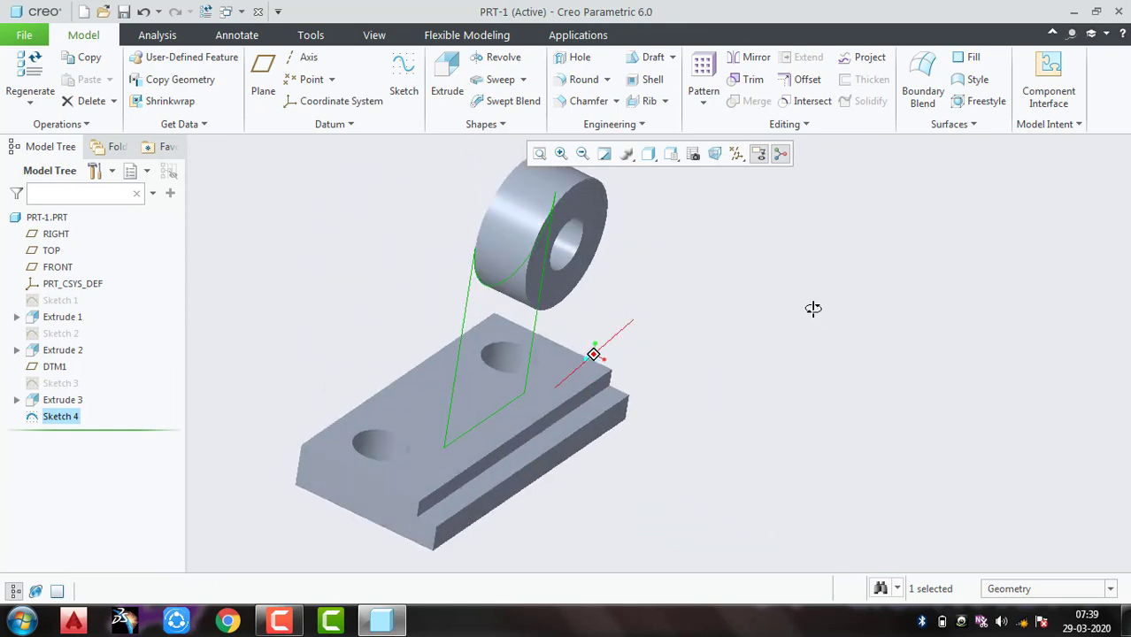
click(448, 79)
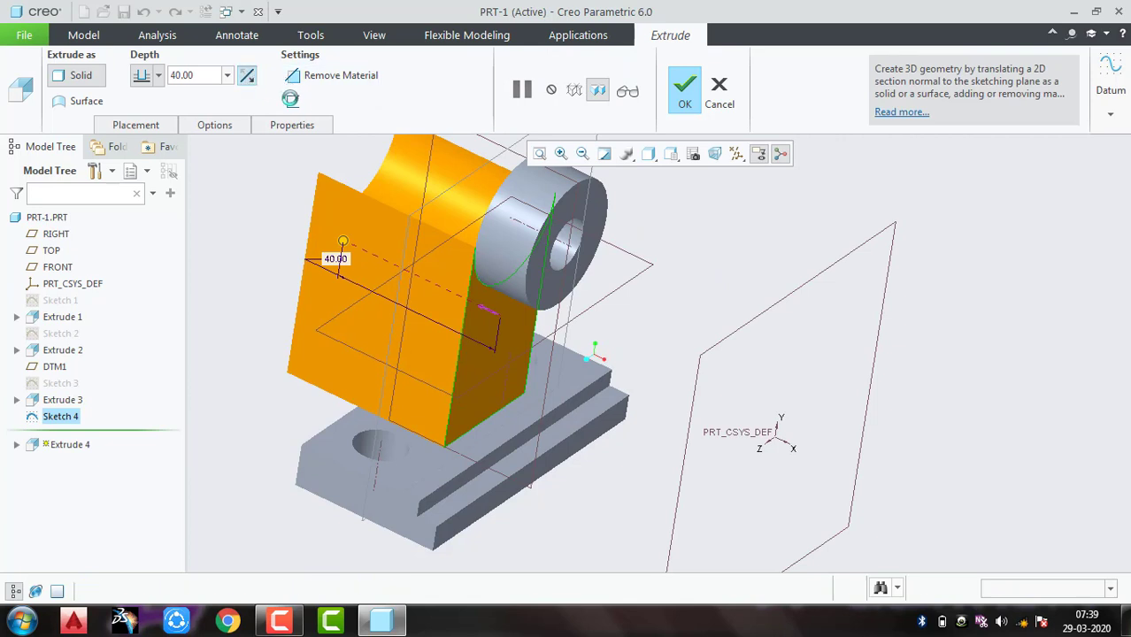
click(247, 76)
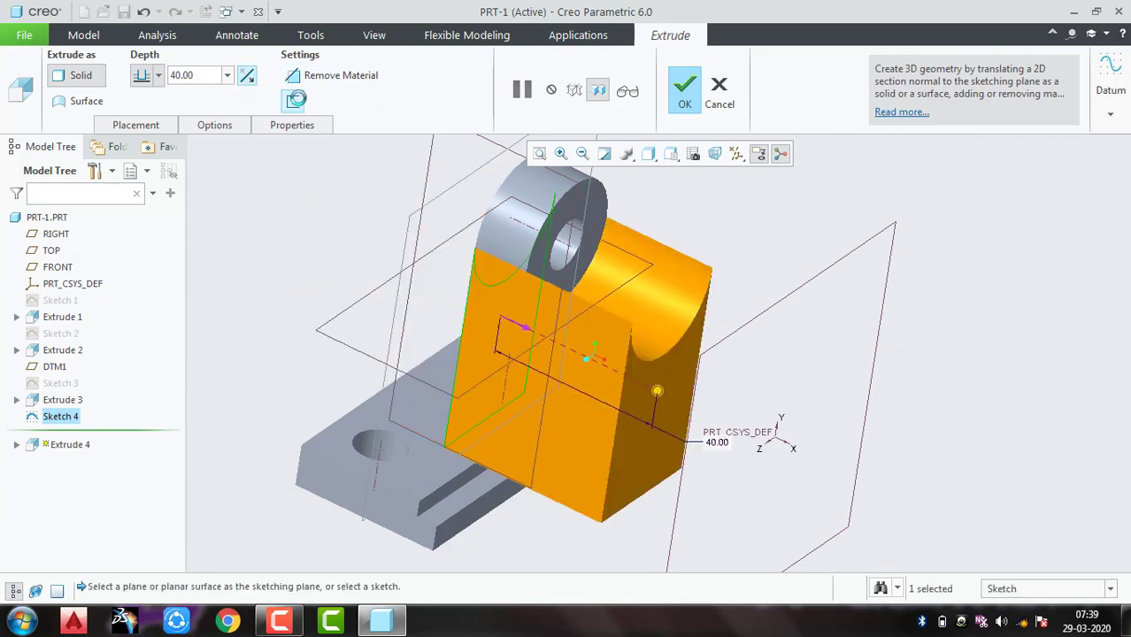
click(213, 75)
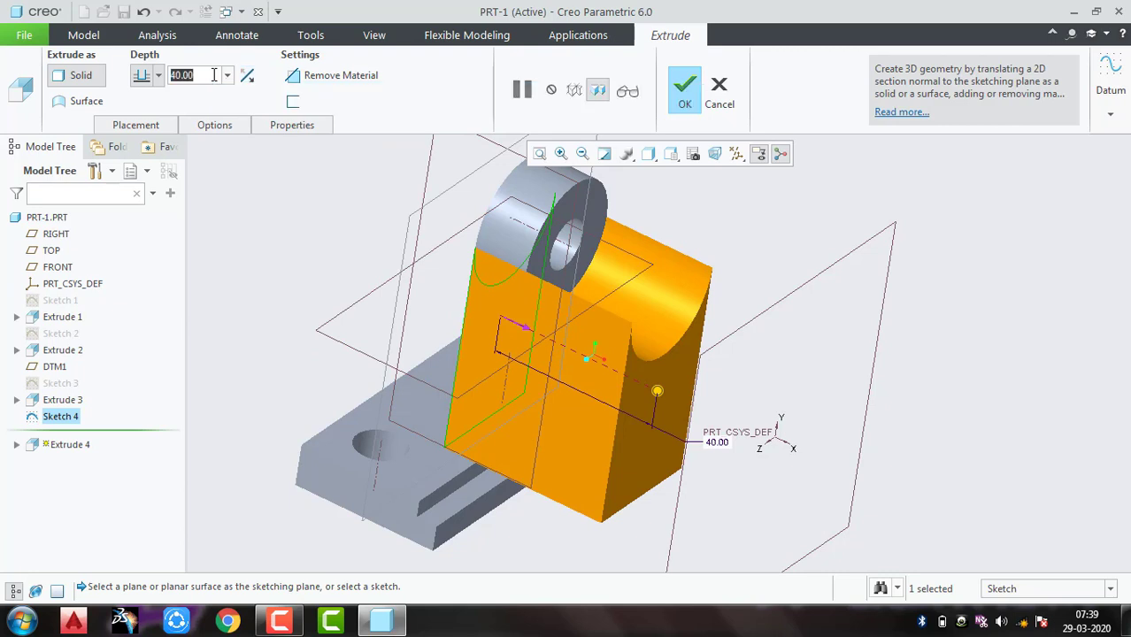
text(8)
key(Return)
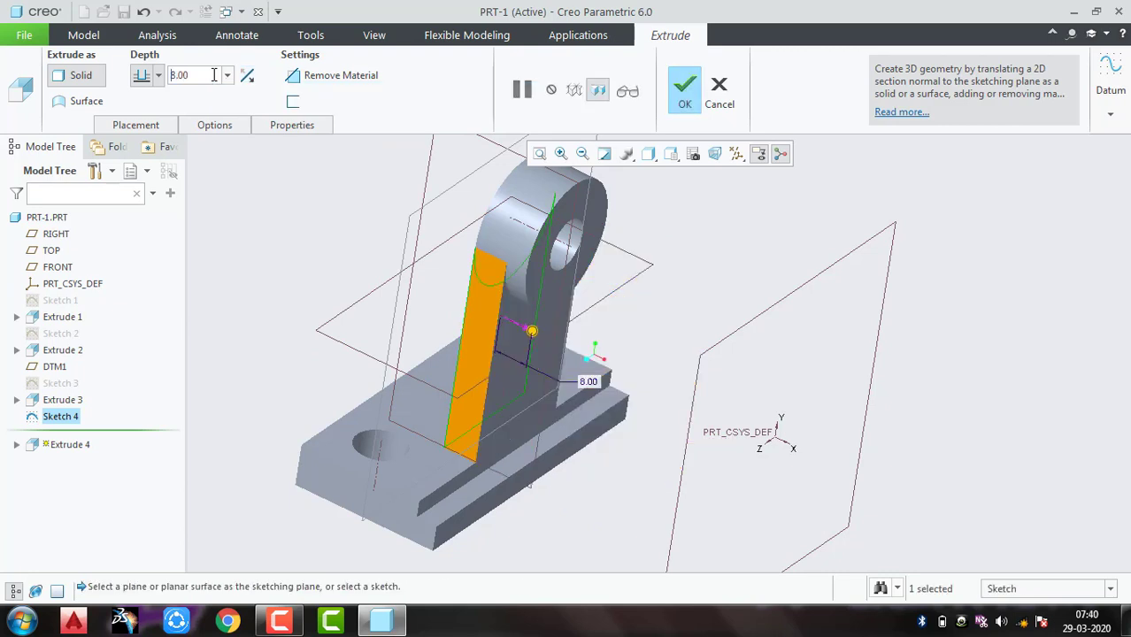
click(685, 89)
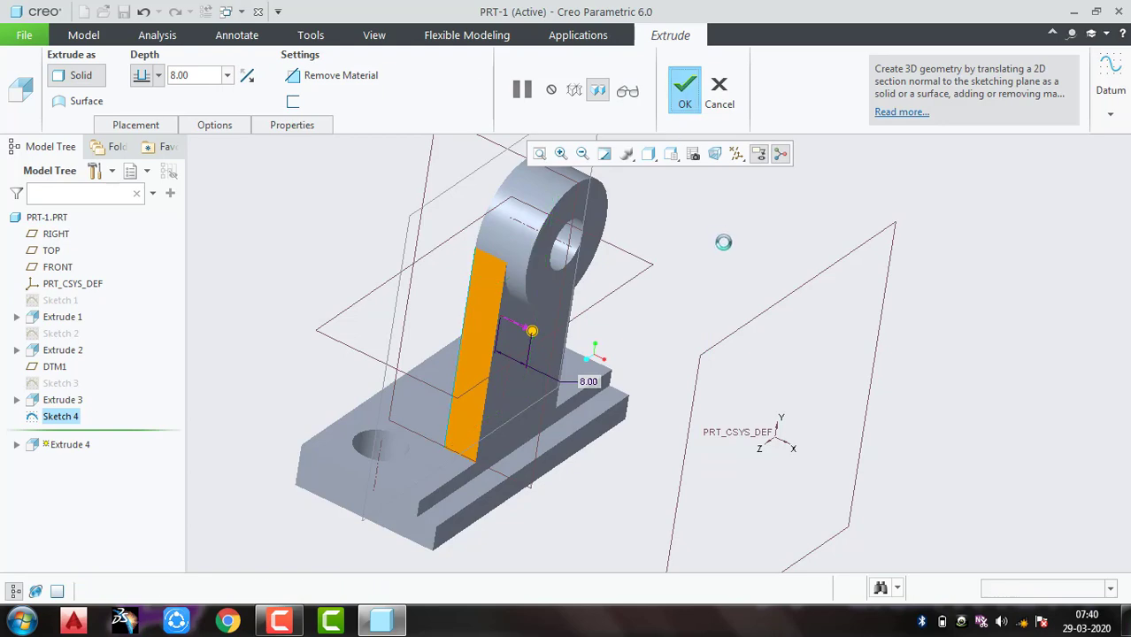
Round the edge where one side of the web meets the base with a radius of 15
mouse_move(732, 257)
middle_down()
mouse_move(708, 247)
mouse_move(790, 227)
mouse_move(753, 222)
mouse_move(714, 241)
middle_up()
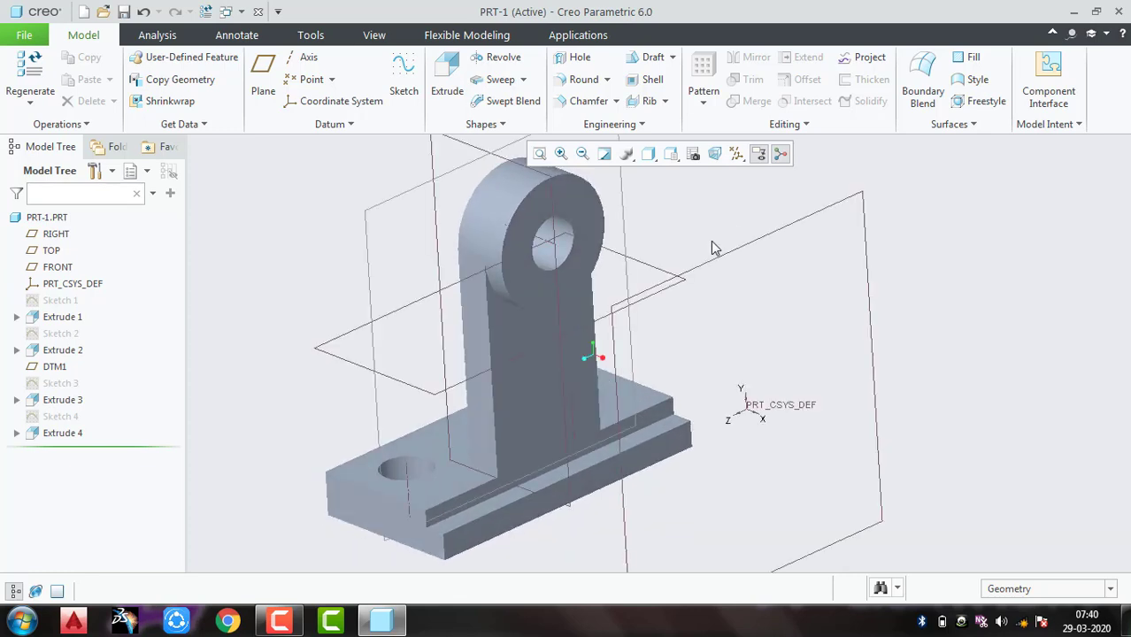
click(582, 78)
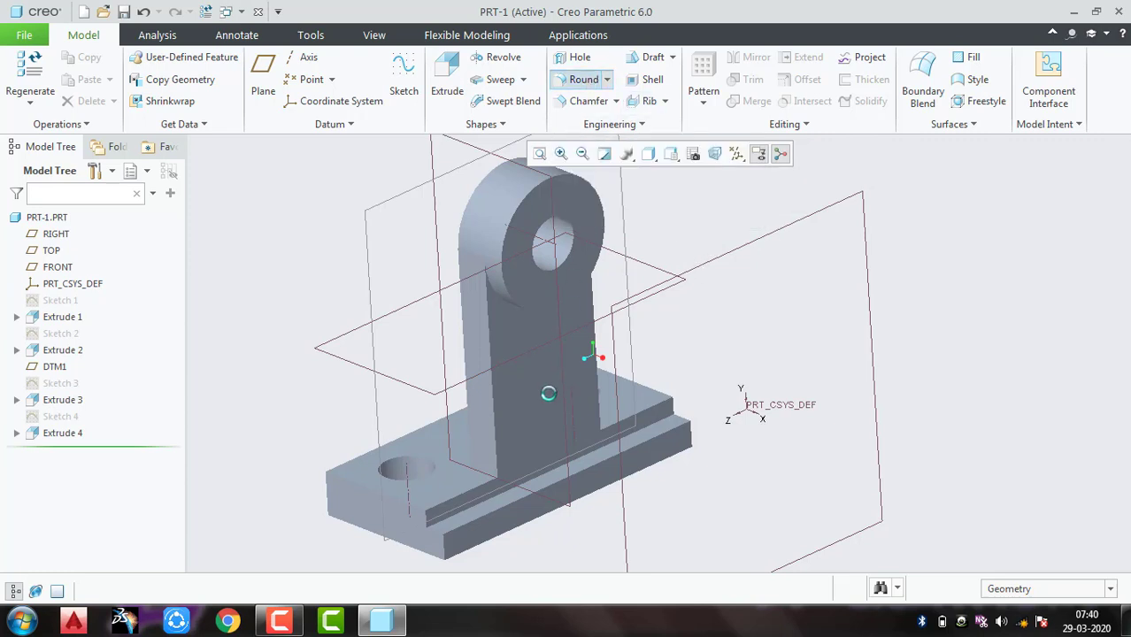
click(493, 480)
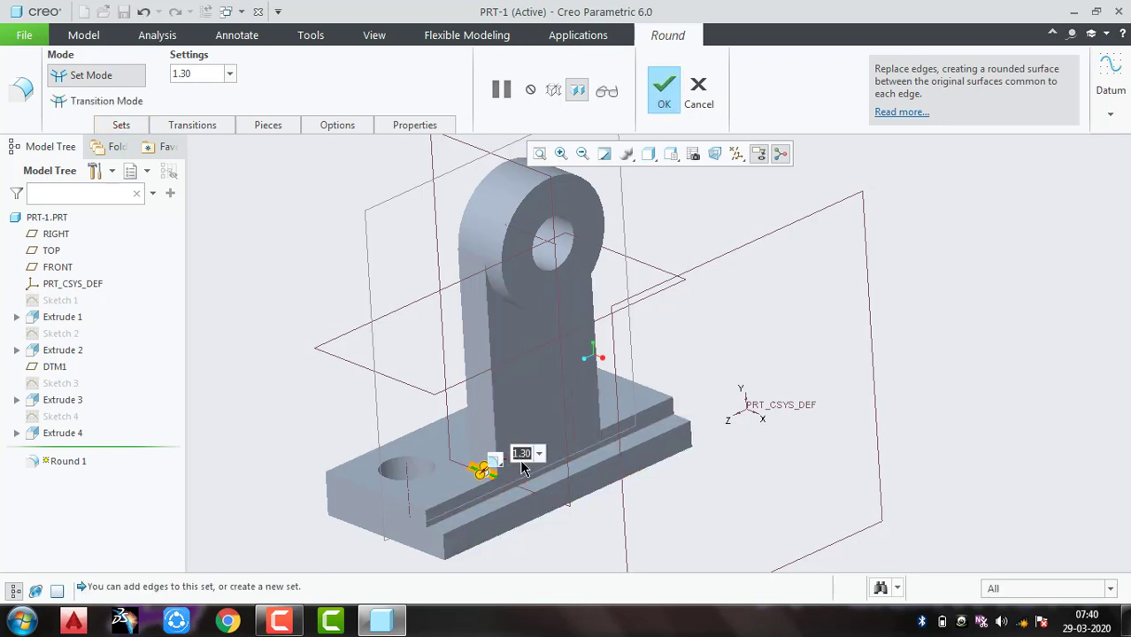
text(15)
key(Return)
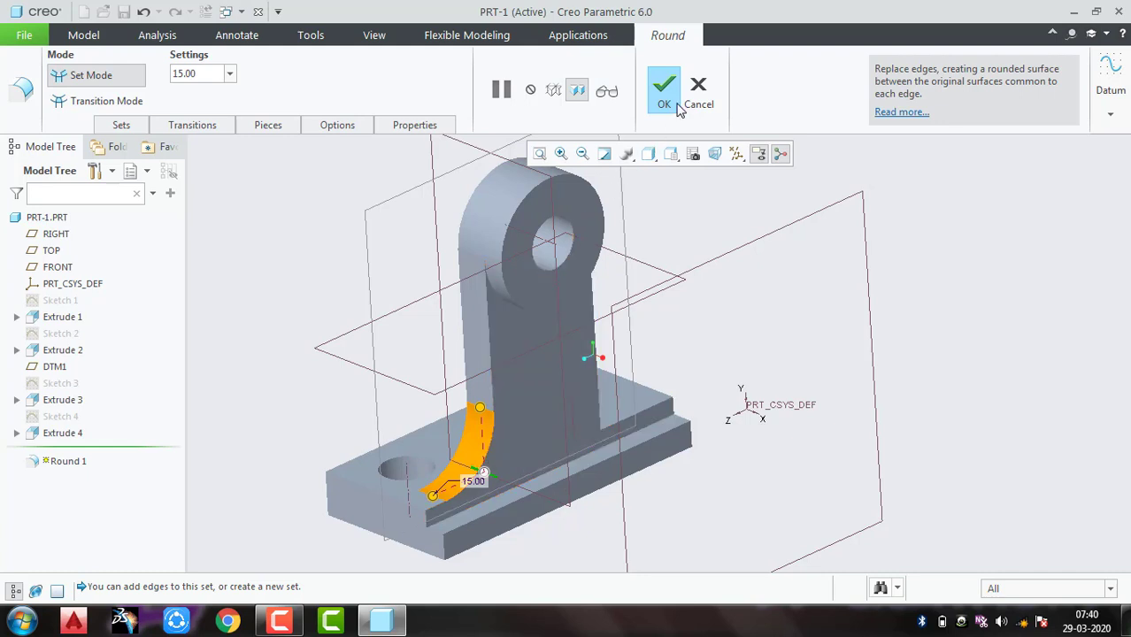
click(666, 90)
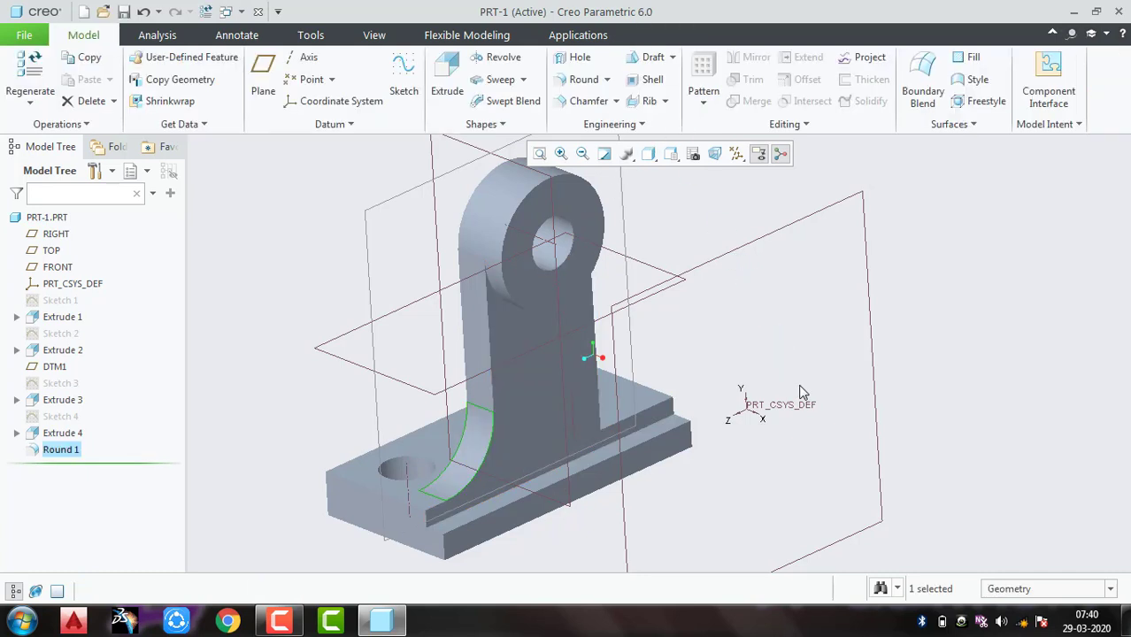
Round the edge where the opposite side of the web meets the base with the same radius of 15
click(58, 449)
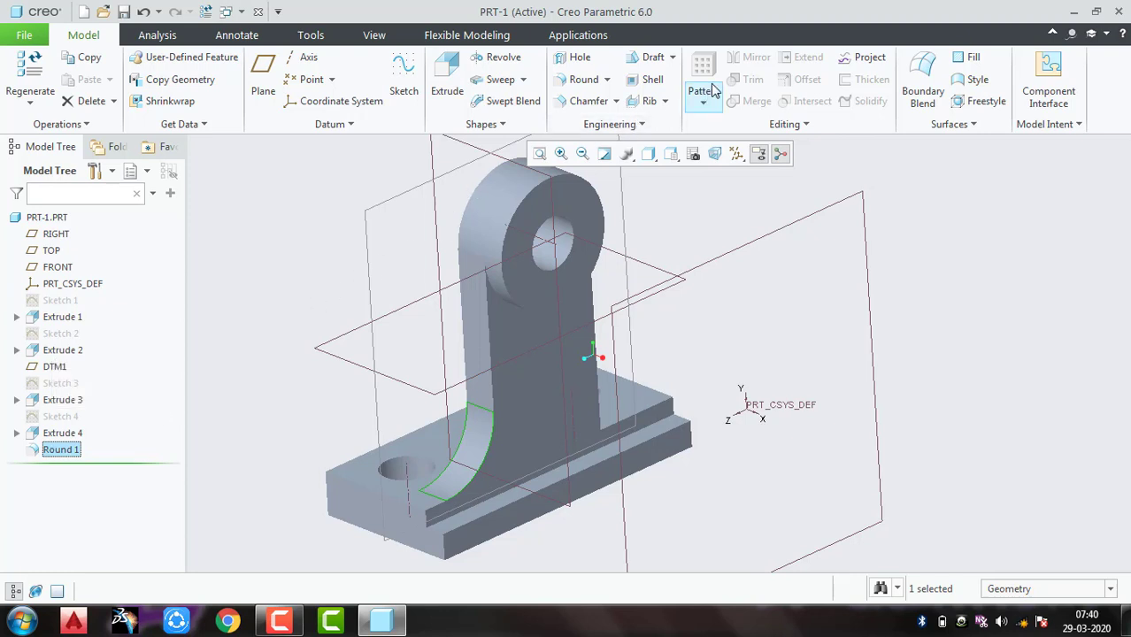
click(290, 489)
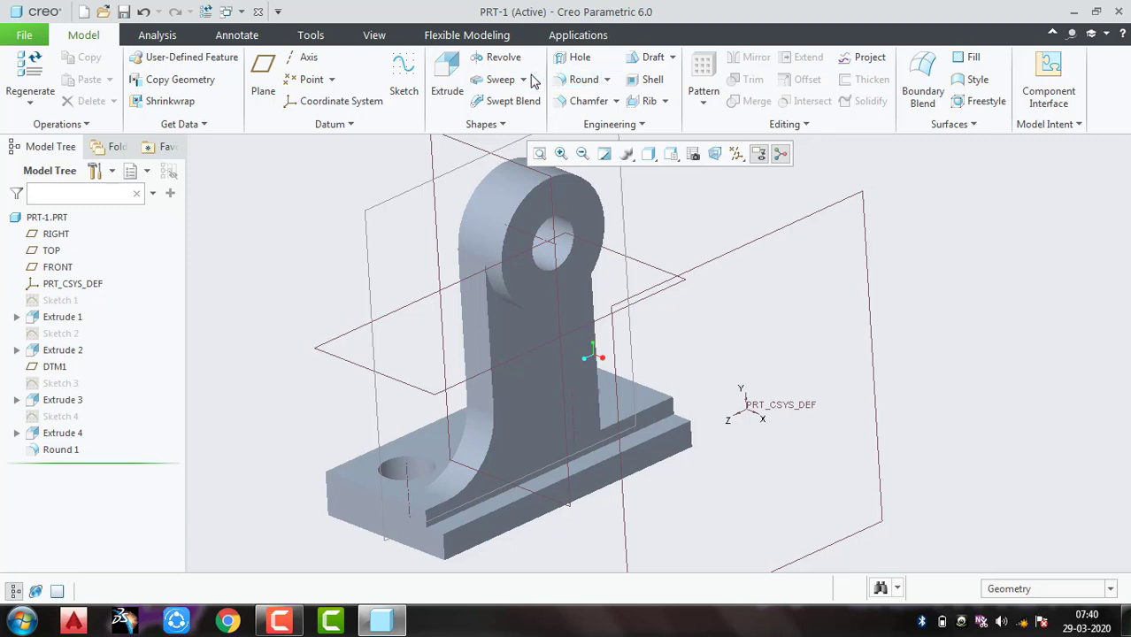
click(582, 79)
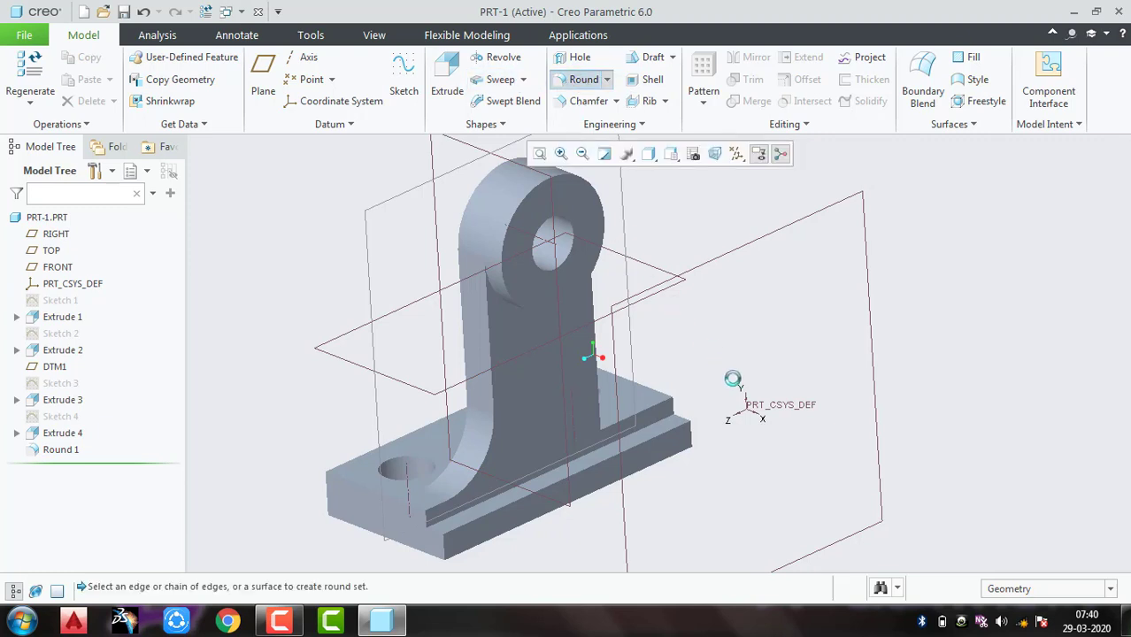
mouse_move(711, 387)
middle_down()
mouse_move(681, 399)
mouse_move(723, 375)
middle_up()
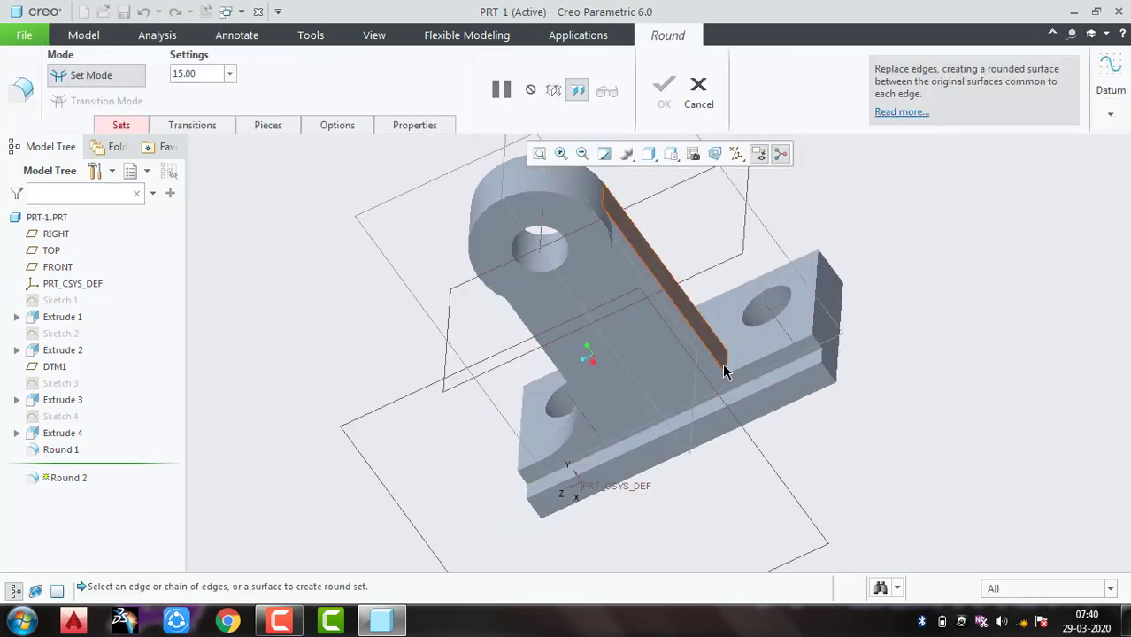
click(728, 363)
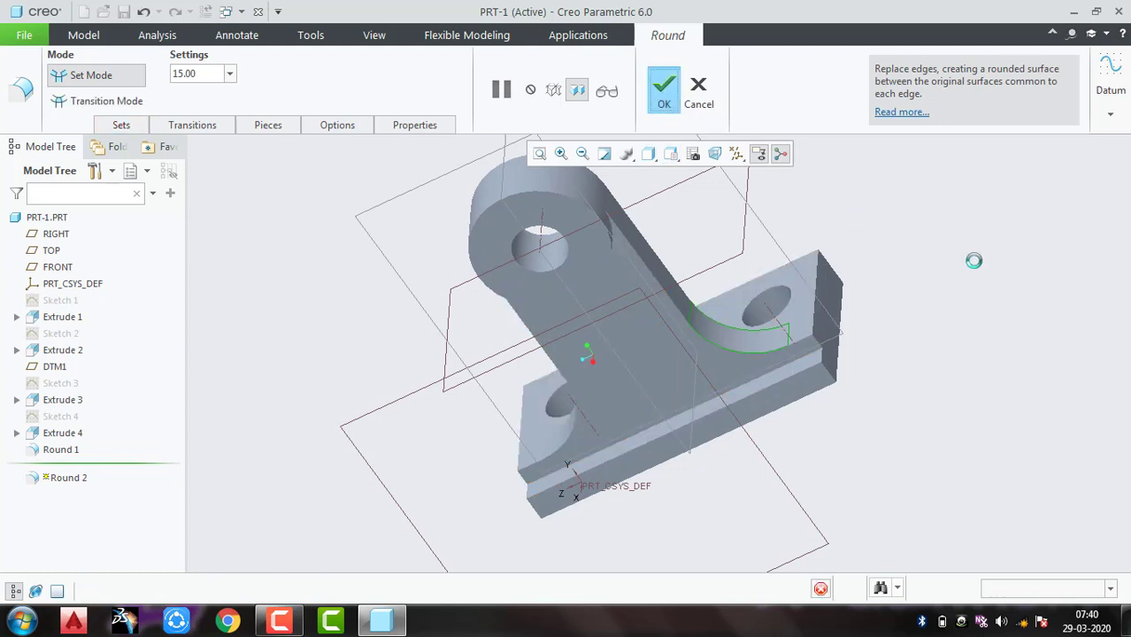
middle_click(974, 260)
click(883, 388)
On the FRONT plane, sketch a line rising at about 60° from the base's outer top corner to the web's back face
middle_drag(883, 389, 983, 371)
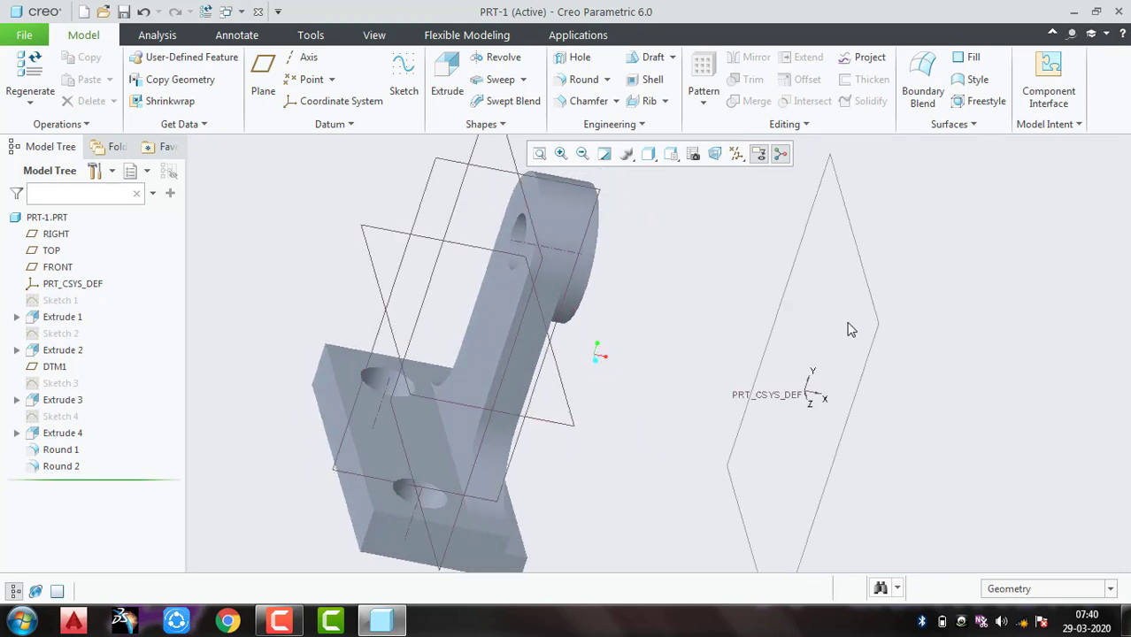
click(501, 178)
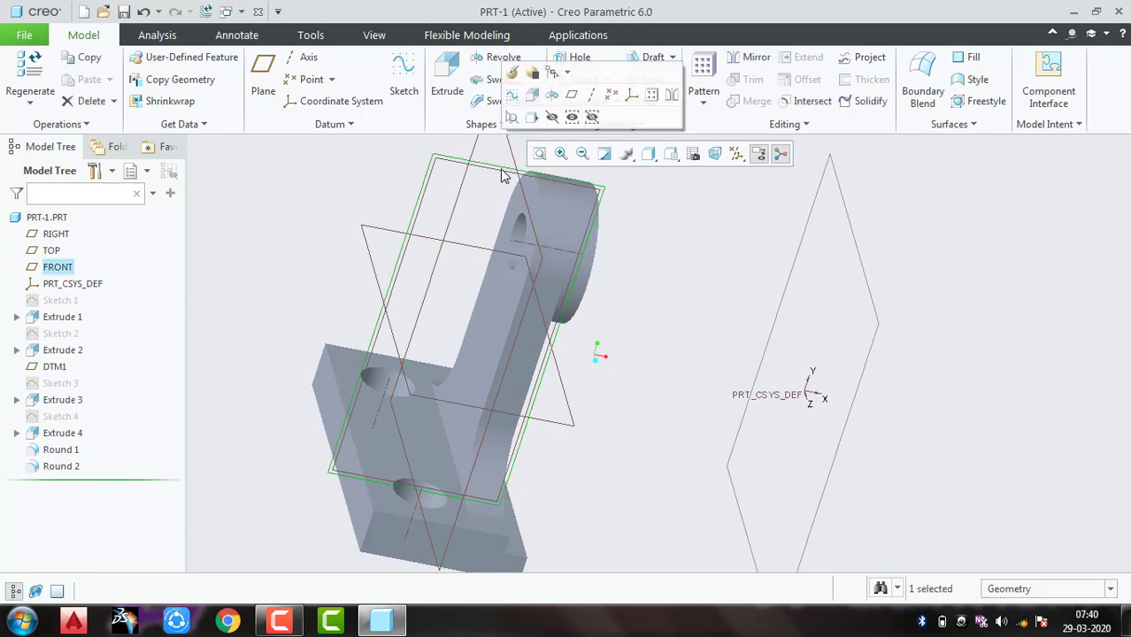
click(515, 99)
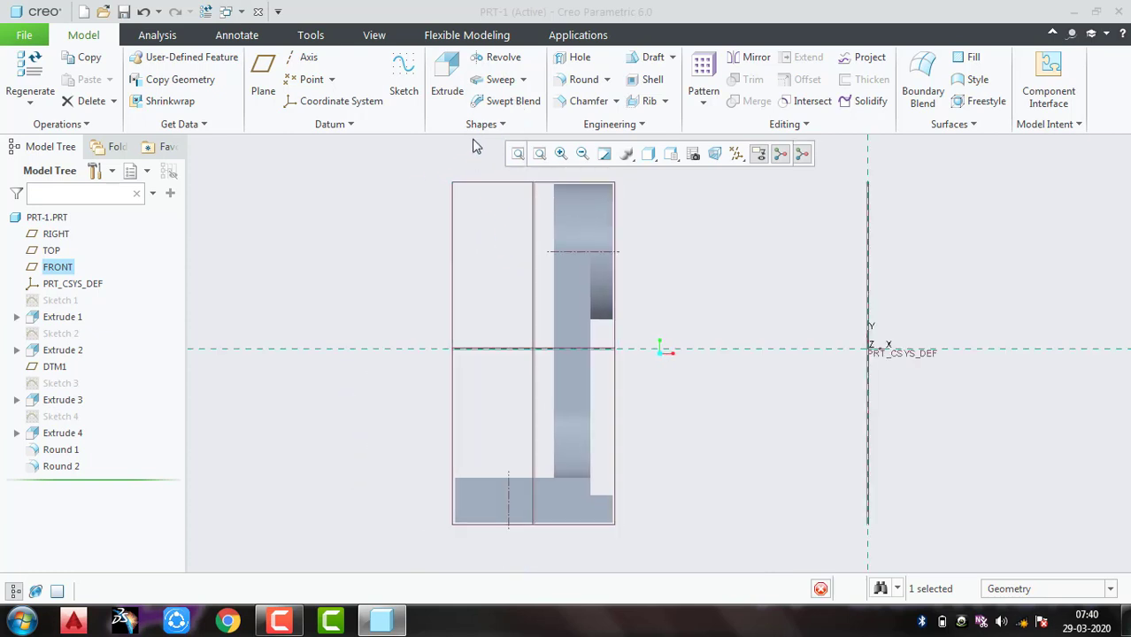
click(368, 58)
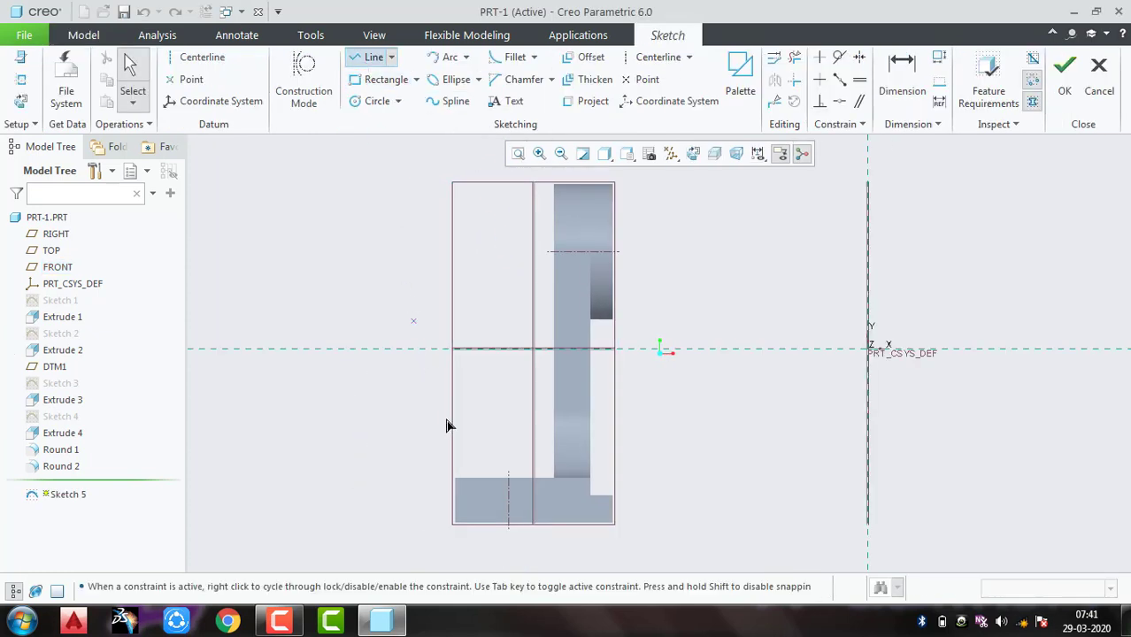
click(455, 479)
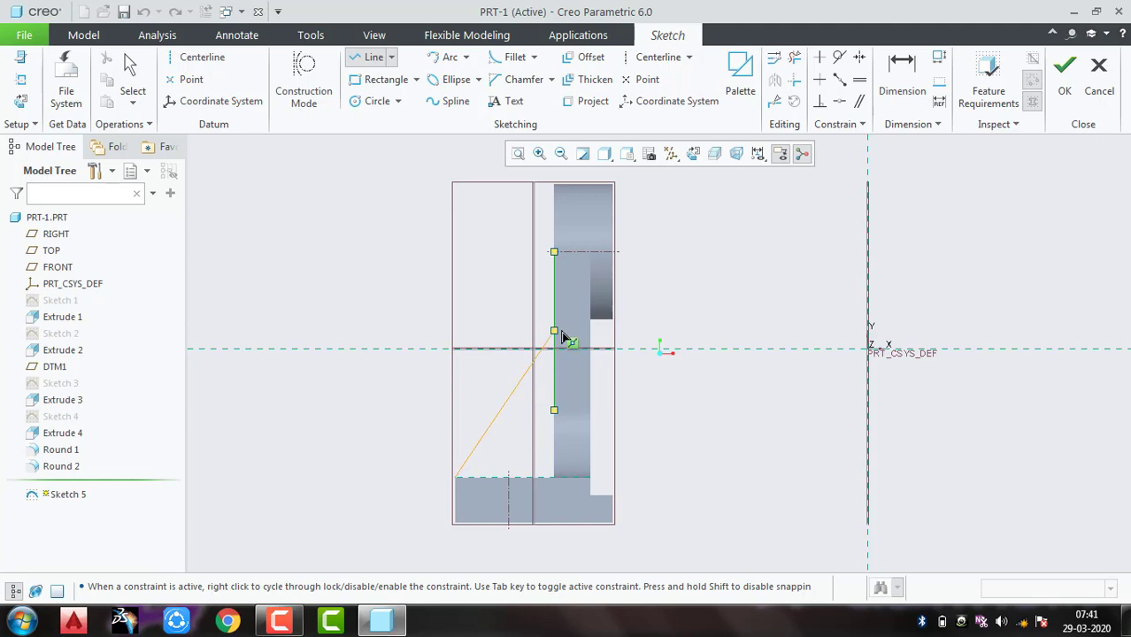
click(601, 327)
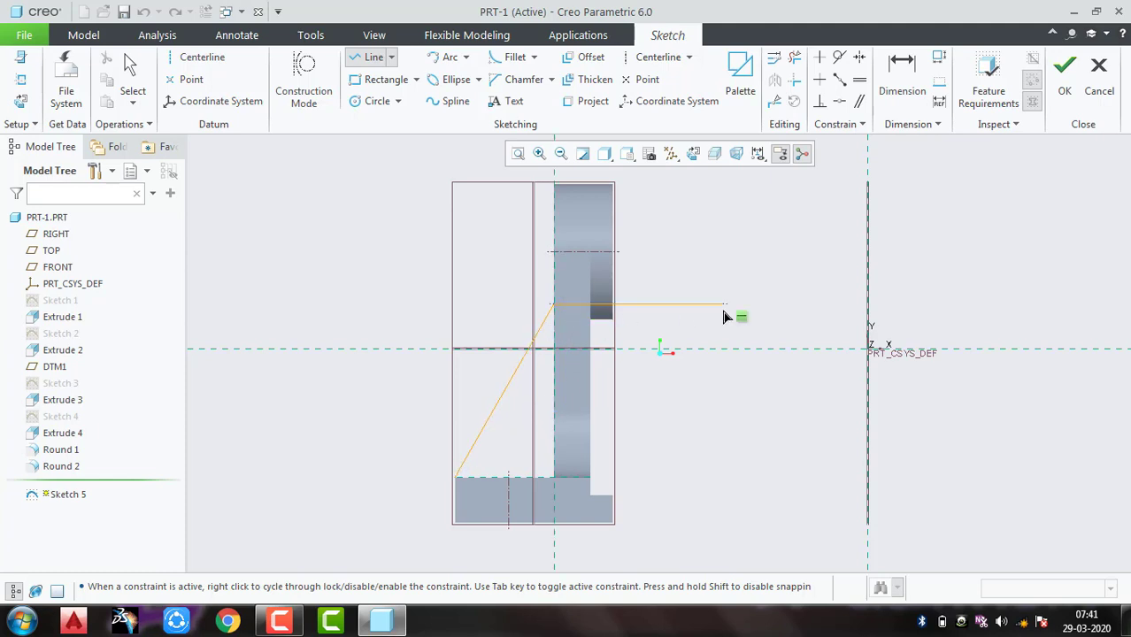
middle_click(720, 305)
middle_click(721, 304)
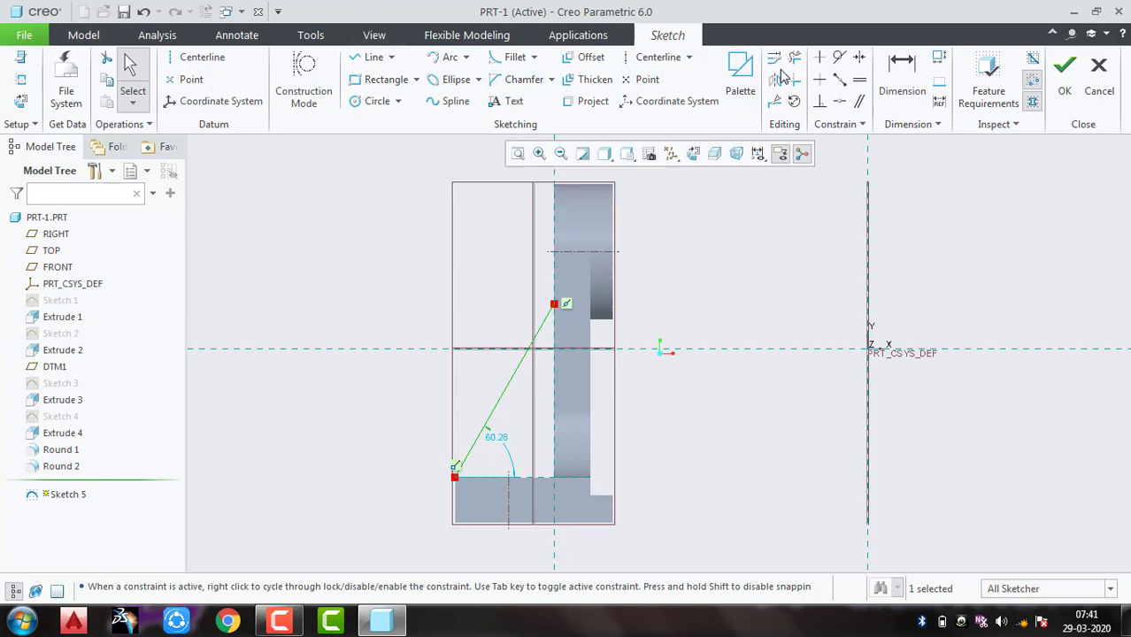
Set the slanted line's upper endpoint to a height of 40 above the base's top face, and finish the sketch
click(901, 80)
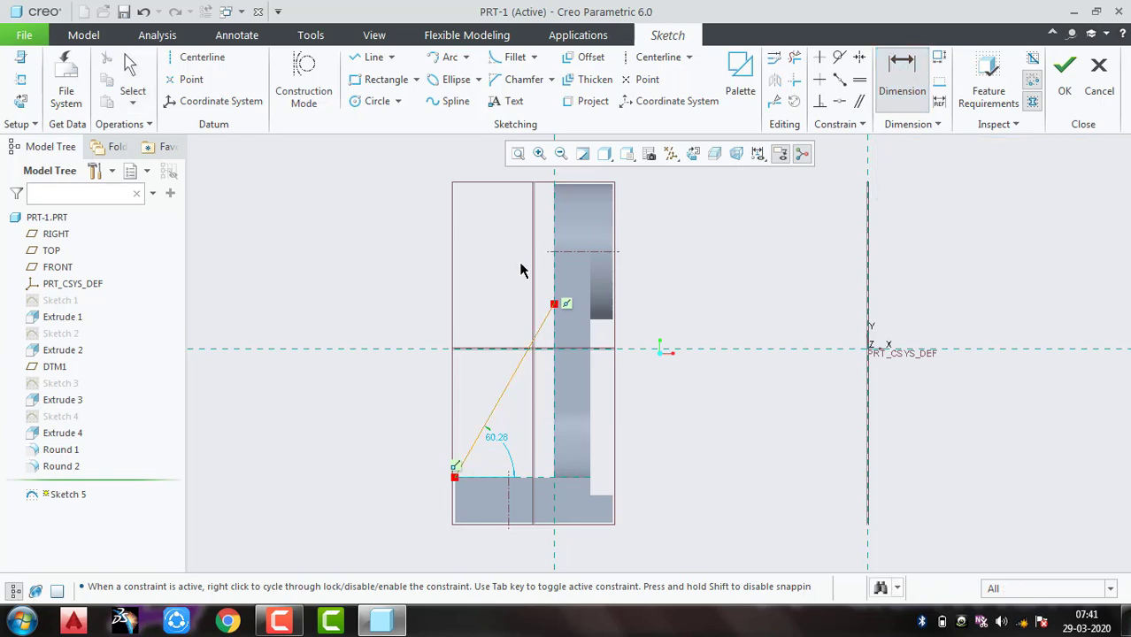
click(553, 306)
middle_click(668, 441)
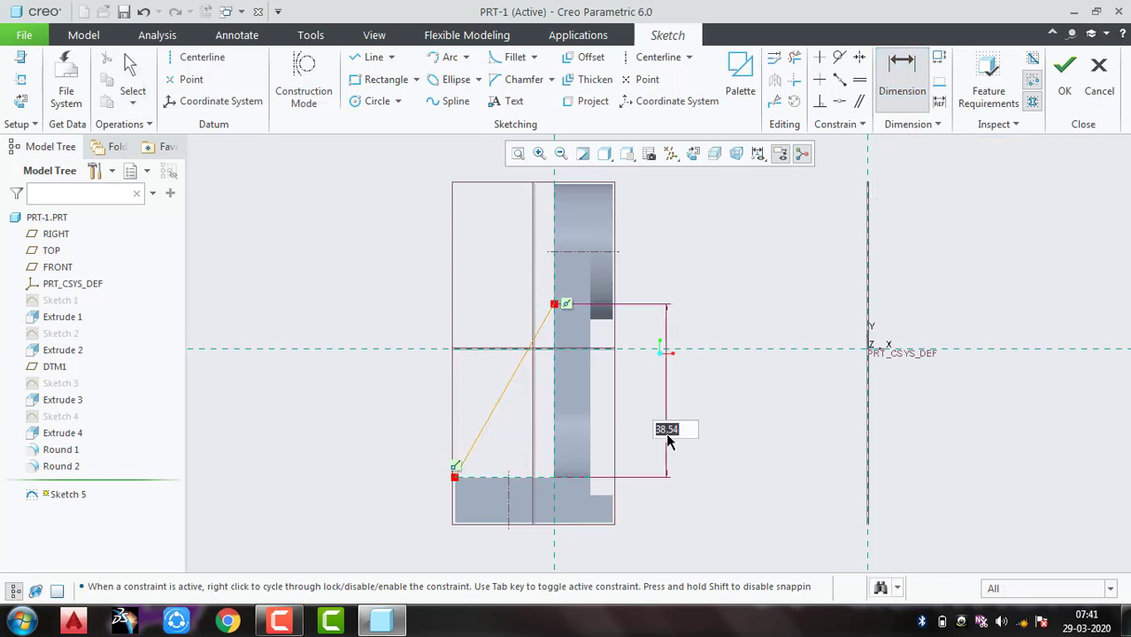
text(40)
key(Return)
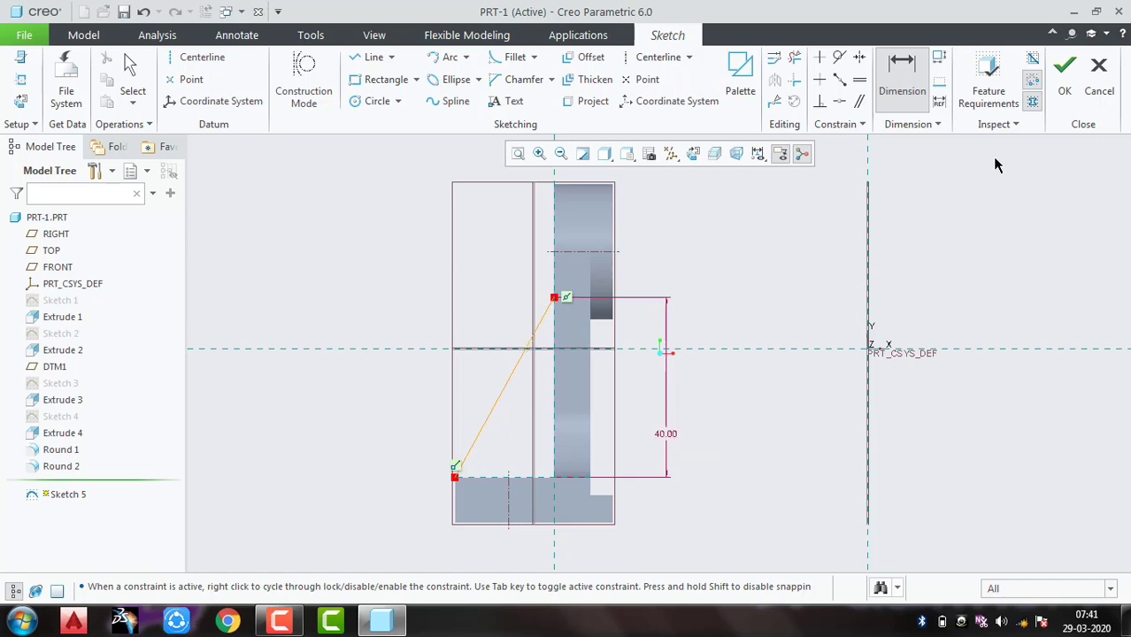
click(1064, 78)
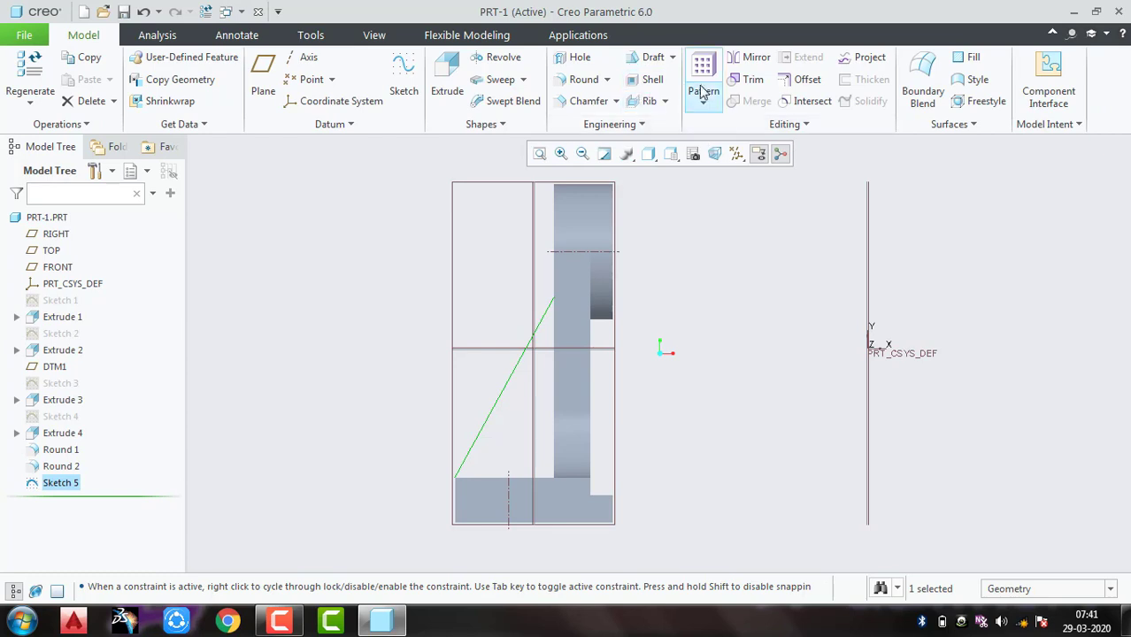
Create a Profile Rib from the slanted sketch line between the base and web, with a thickness of 10
click(665, 101)
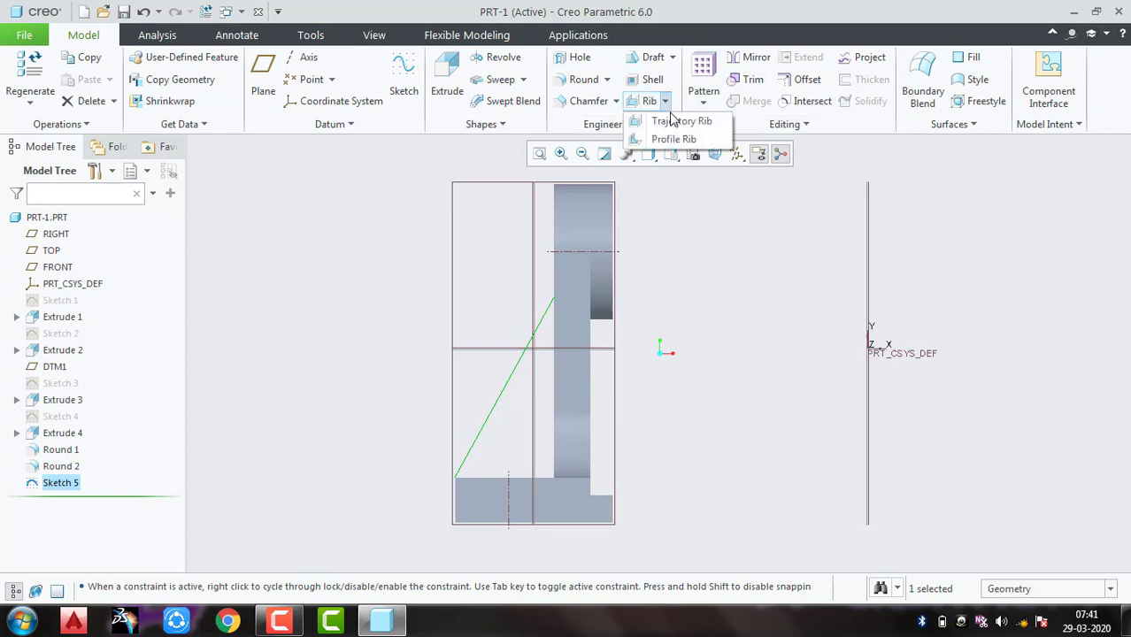
click(676, 137)
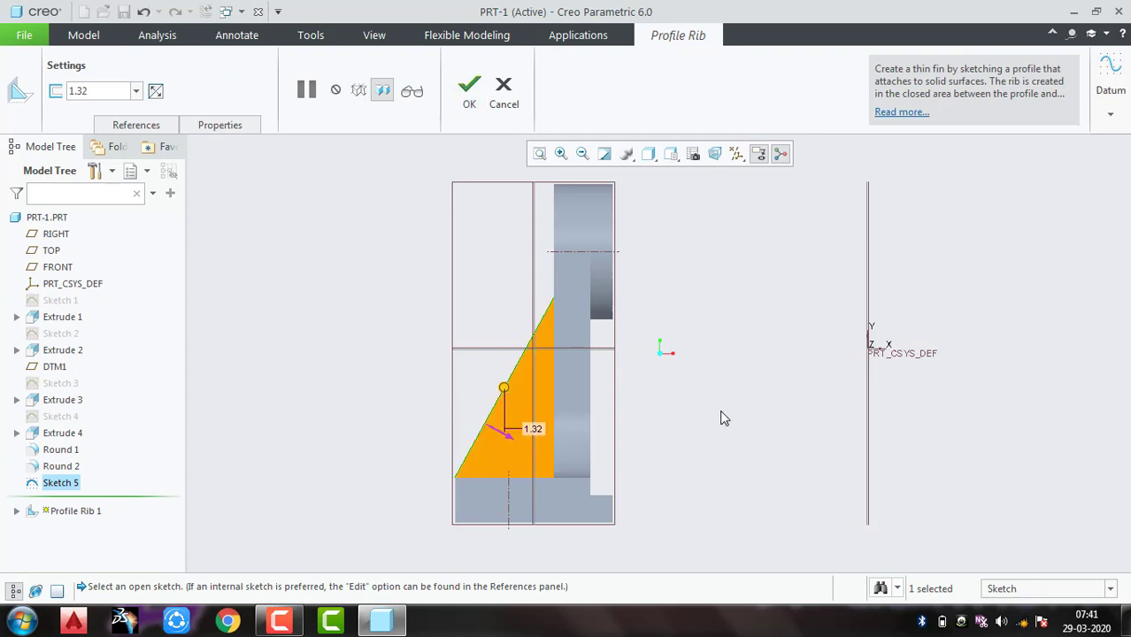
key(ctrl+d)
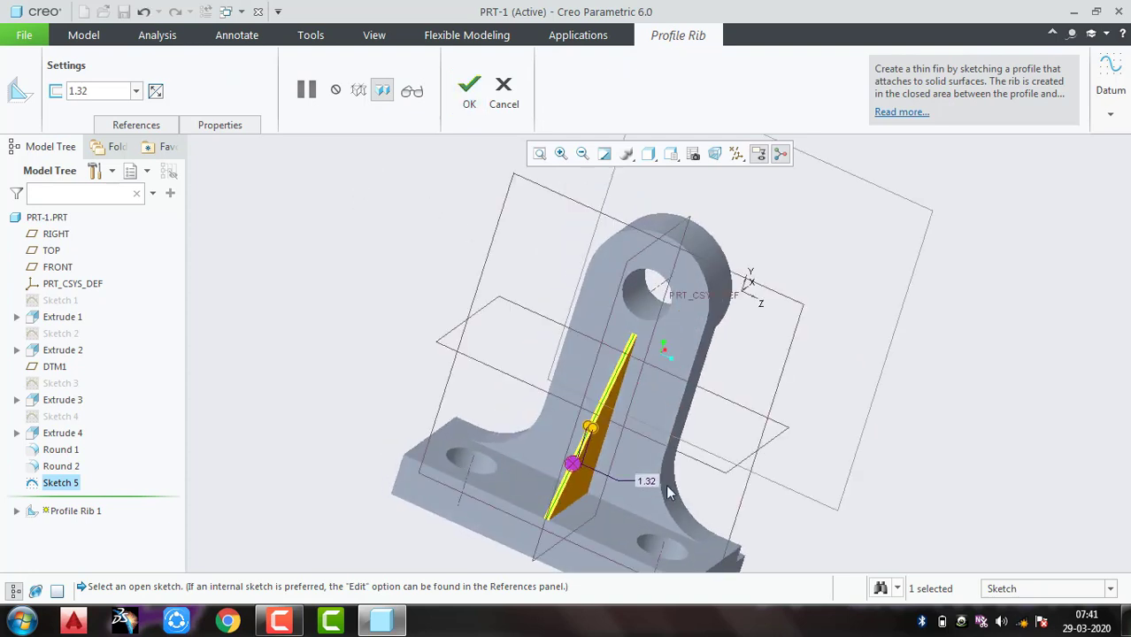
scroll(723, 505, up, 2)
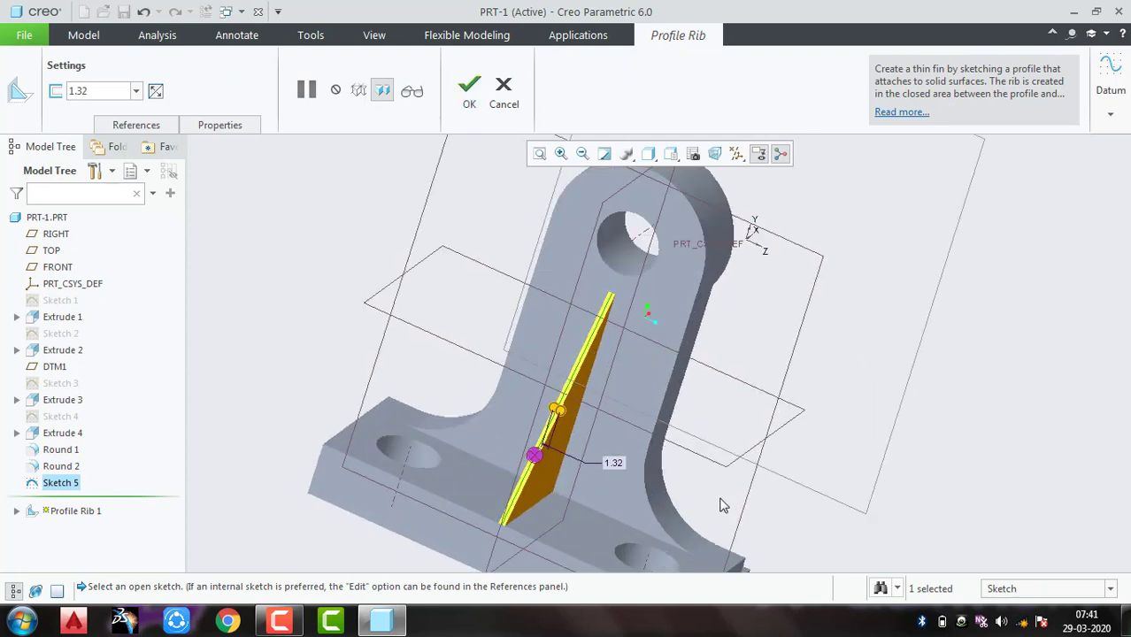
click(619, 465)
double_click(619, 466)
click(619, 466)
double_click(619, 464)
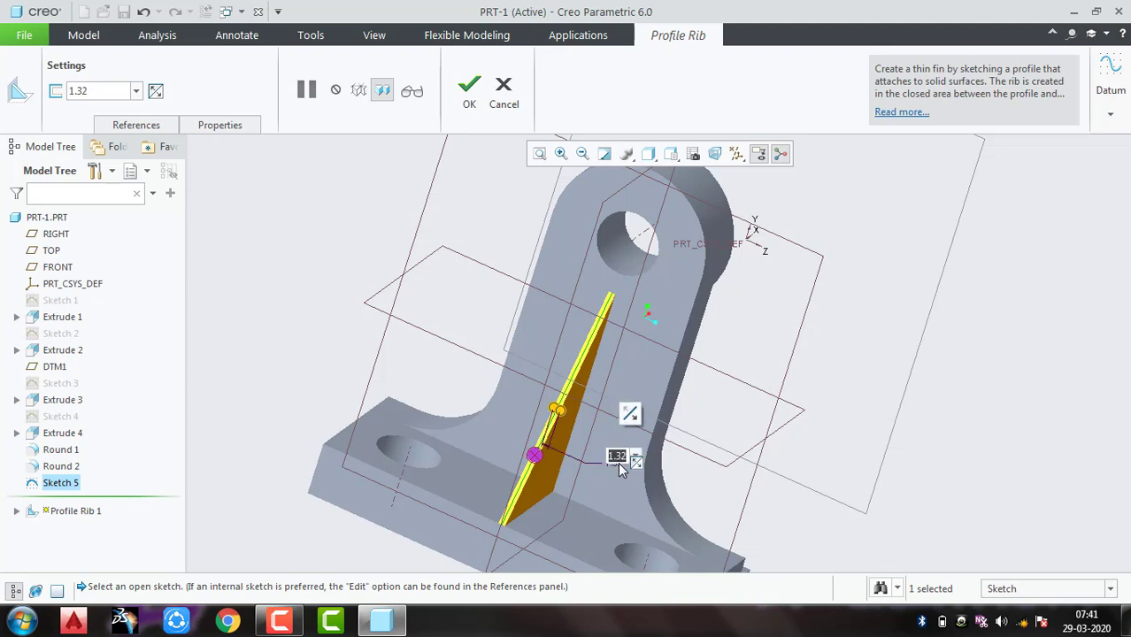
text(10)
key(Return)
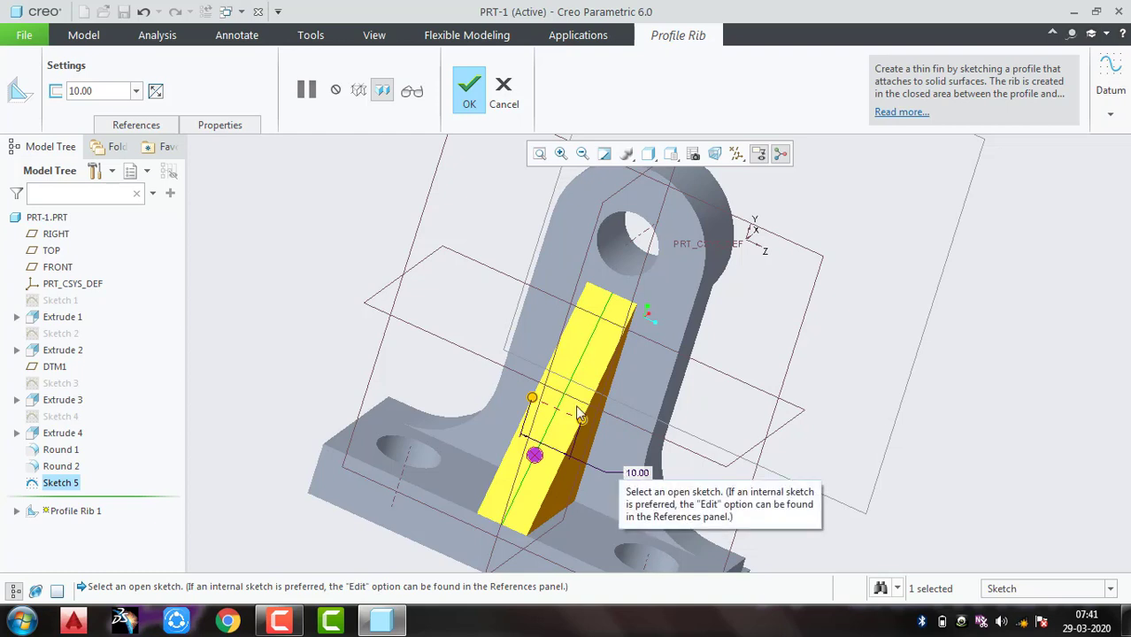
click(468, 91)
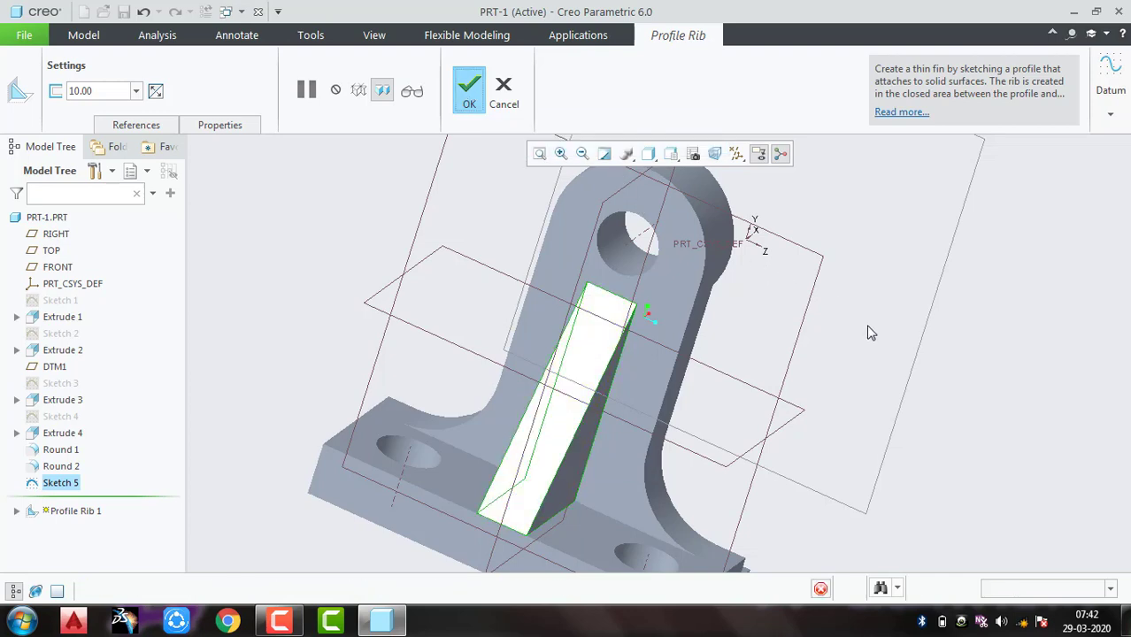
Display the bracket shaded with edges and inspect the finished rib, web and base from several sides
scroll(881, 367, down, 3)
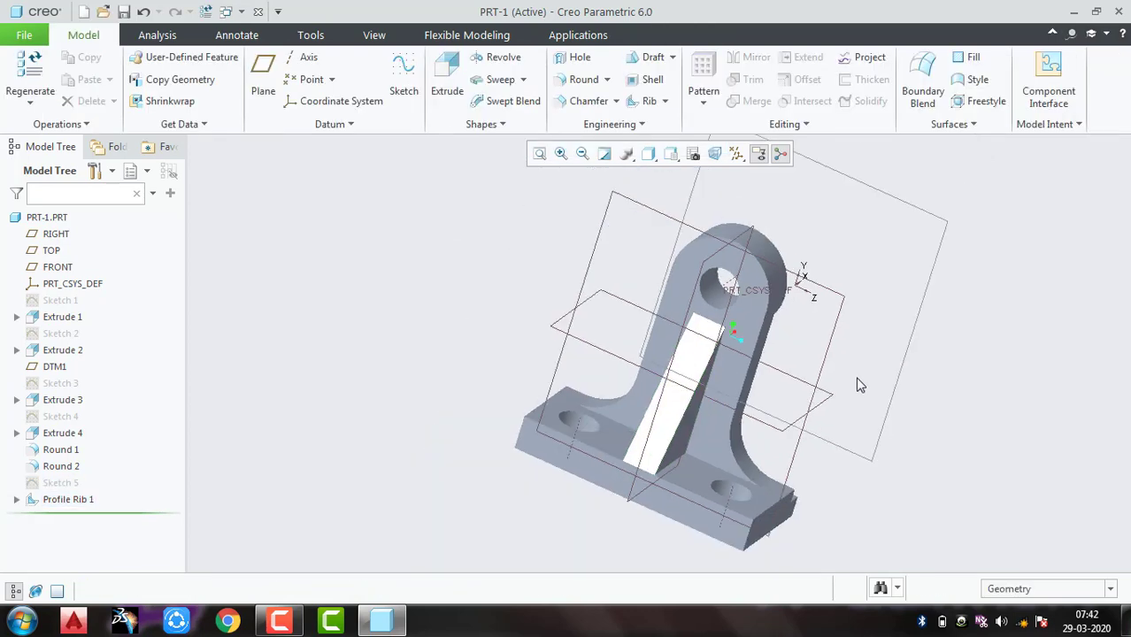
middle_drag(856, 378, 735, 447)
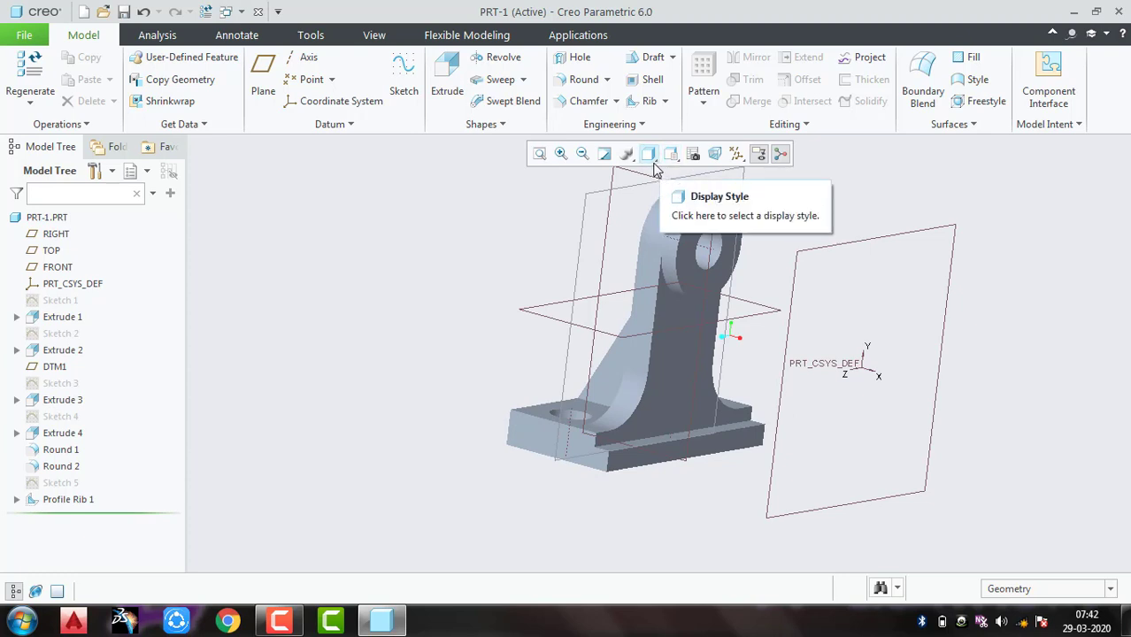
click(655, 163)
click(686, 190)
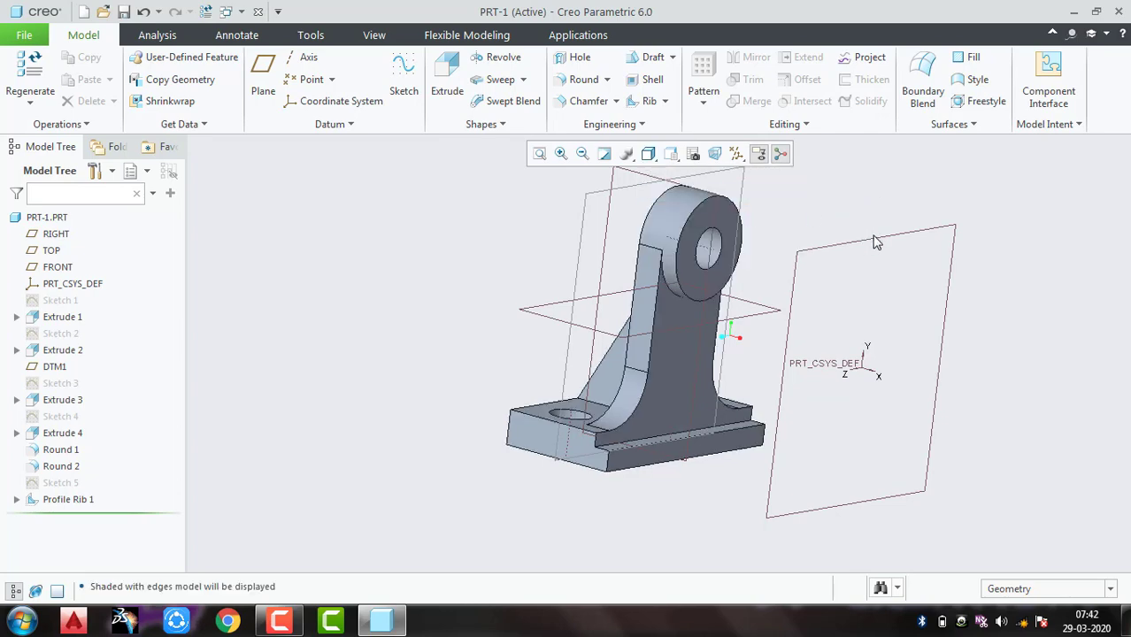
middle_drag(876, 241, 832, 247)
mouse_move(803, 245)
middle_down()
mouse_move(814, 255)
mouse_move(896, 248)
mouse_move(918, 278)
mouse_move(907, 303)
mouse_move(886, 288)
mouse_move(891, 262)
mouse_move(917, 254)
mouse_move(926, 270)
mouse_move(913, 292)
mouse_move(888, 285)
mouse_move(939, 267)
mouse_move(843, 298)
mouse_move(859, 315)
mouse_move(878, 297)
mouse_move(862, 283)
mouse_move(829, 297)
mouse_move(875, 296)
mouse_move(866, 278)
mouse_move(743, 311)
mouse_move(739, 323)
mouse_move(840, 314)
mouse_move(814, 305)
mouse_move(799, 313)
mouse_move(818, 332)
mouse_move(838, 329)
middle_up()
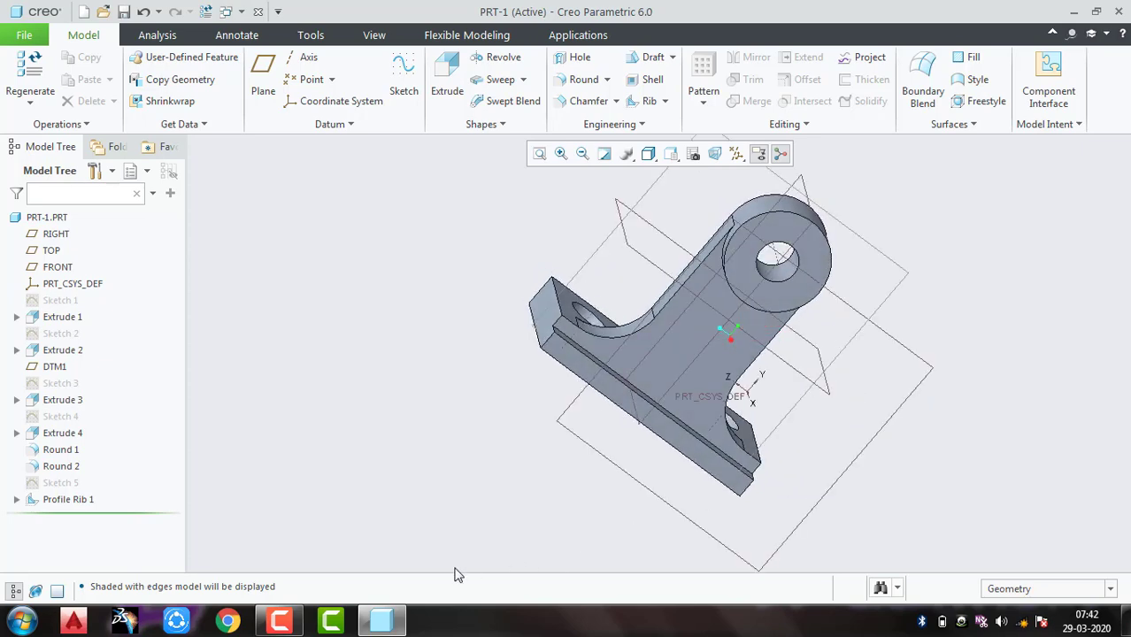
click(279, 620)
click(314, 562)
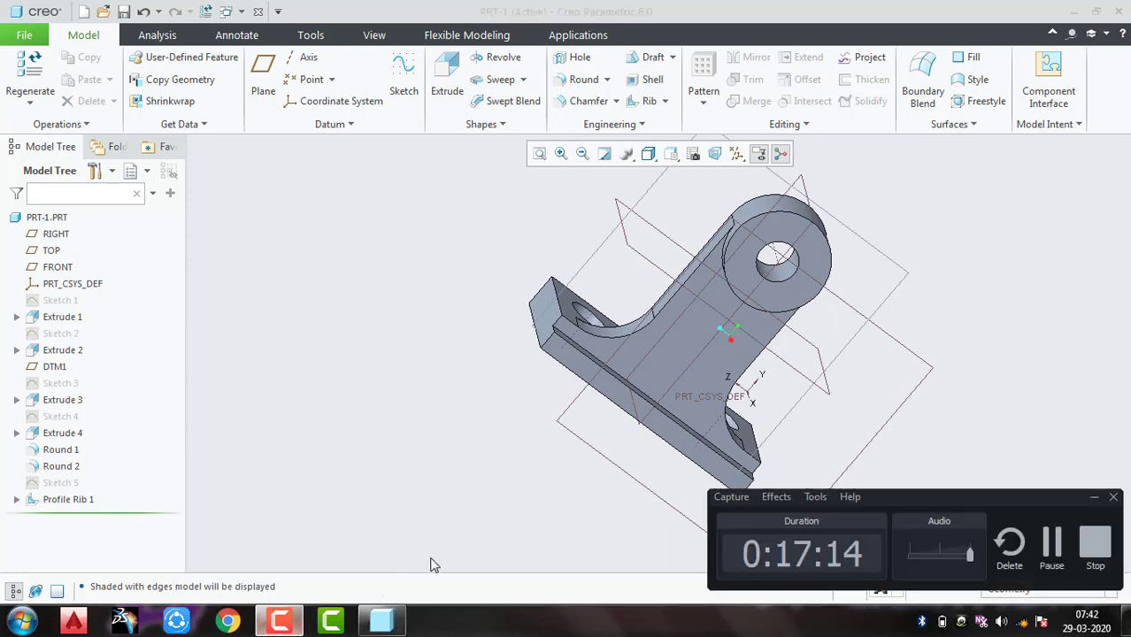
click(1051, 544)
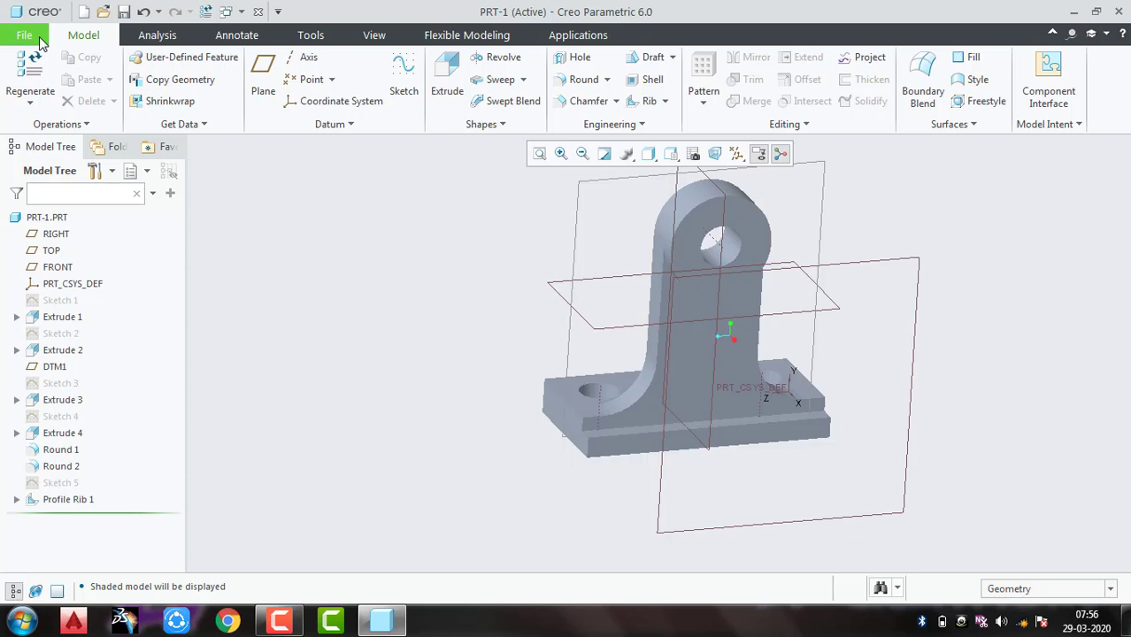
Save PRT-1 into a new folder named "belt roller" on the D: drive
key(ctrl+s)
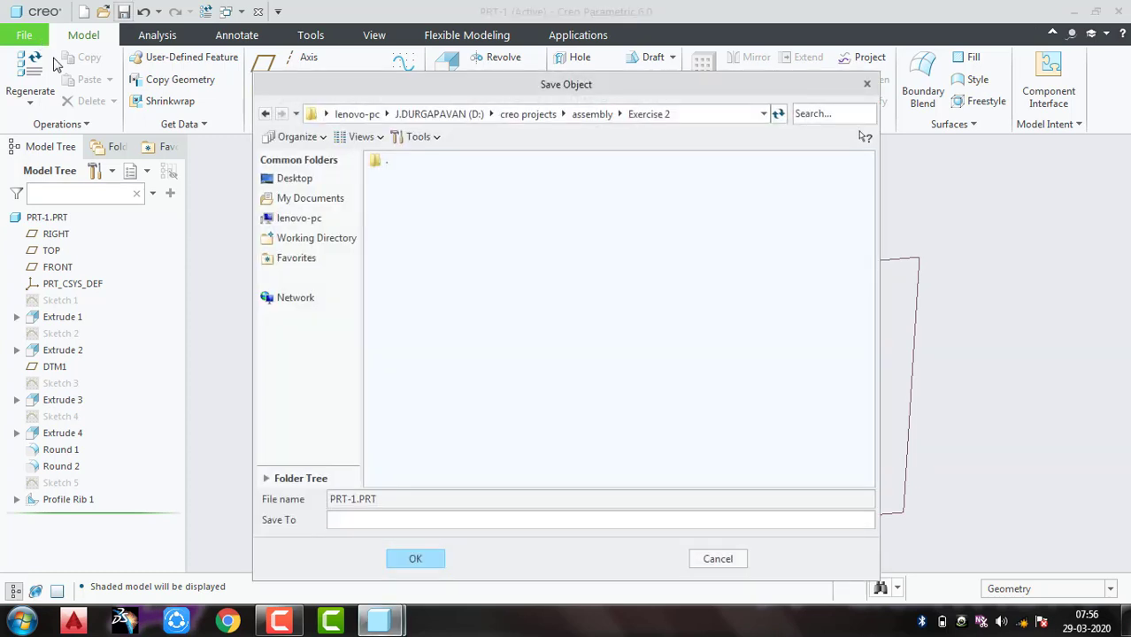
click(298, 219)
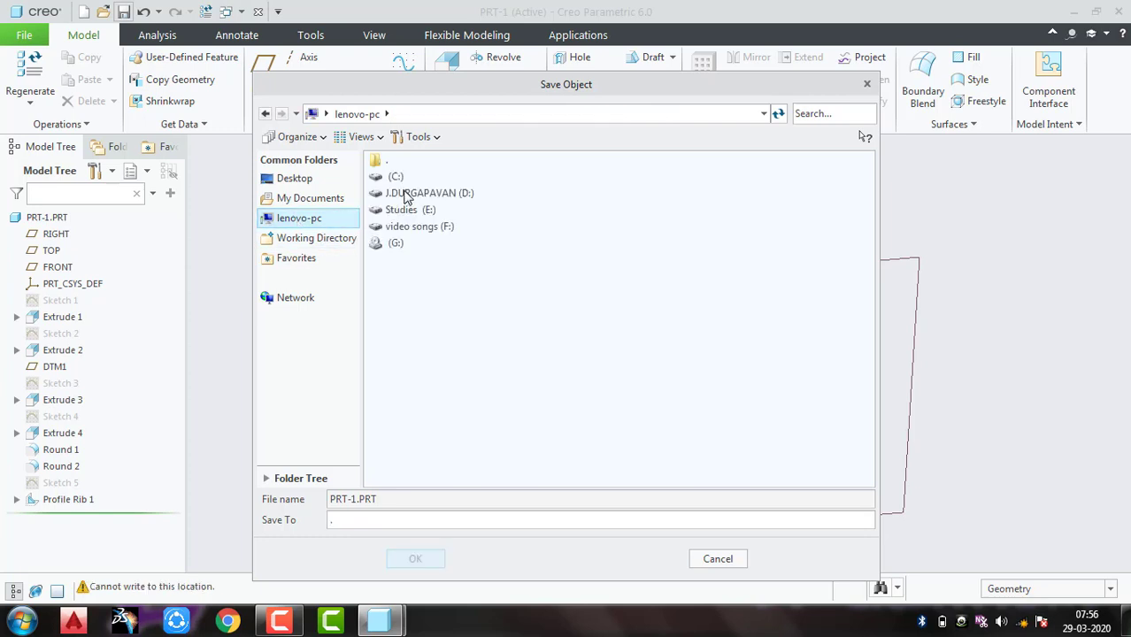
double_click(405, 194)
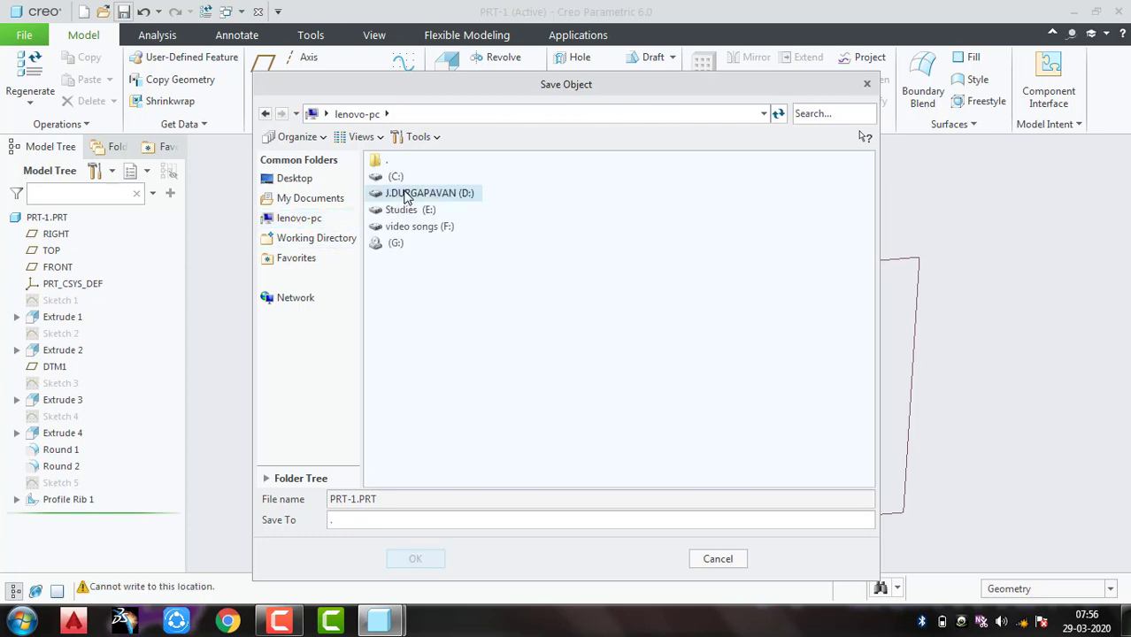
right_click(469, 305)
click(501, 346)
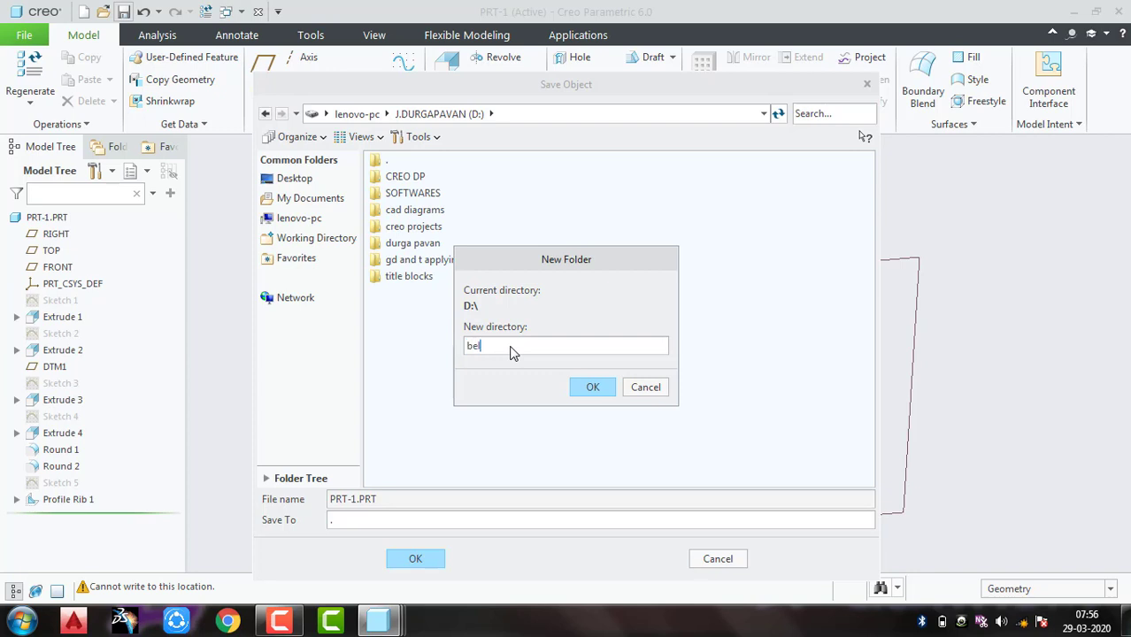
text(t roller)
click(591, 386)
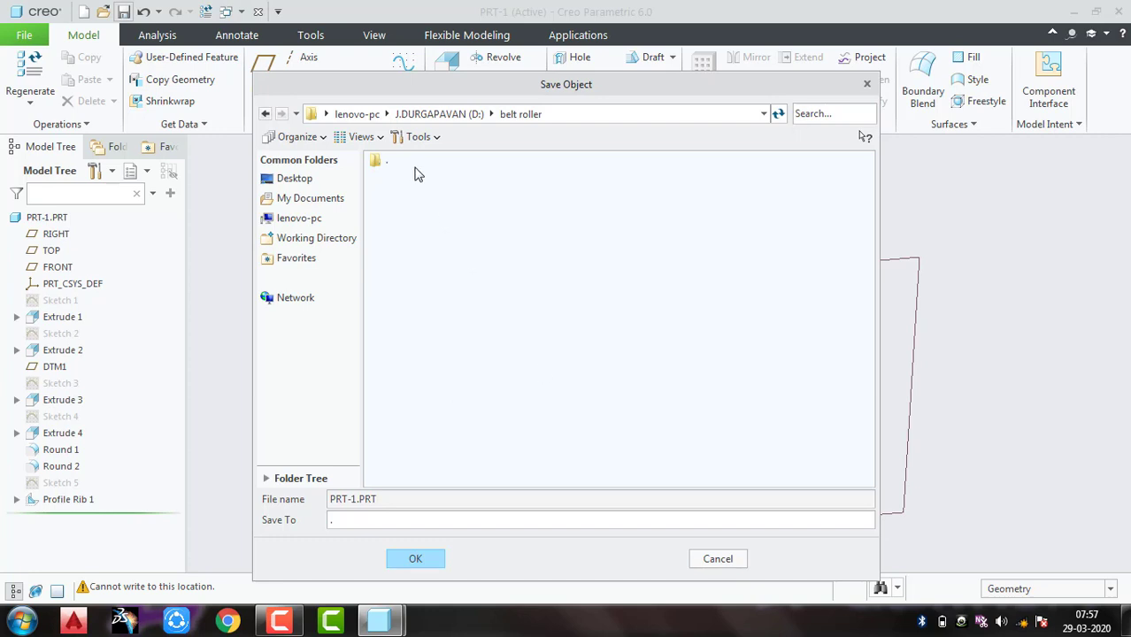
click(415, 559)
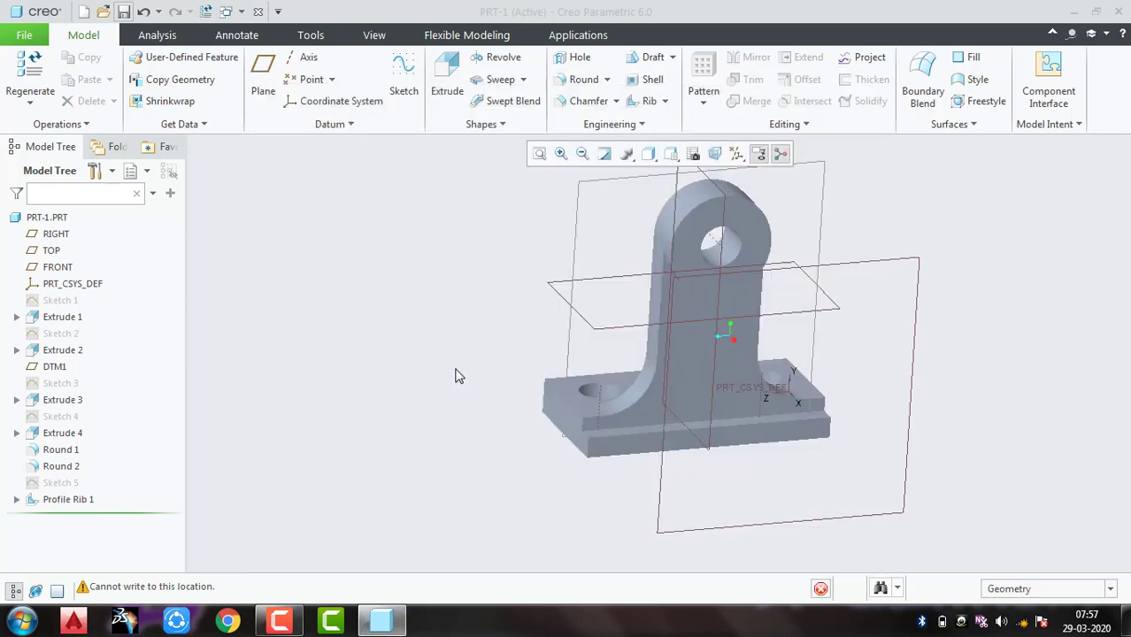
Close the bracket part and create a new solid part from the mmns_part_solid template, keeping the file name prt0002
key(ctrl+d)
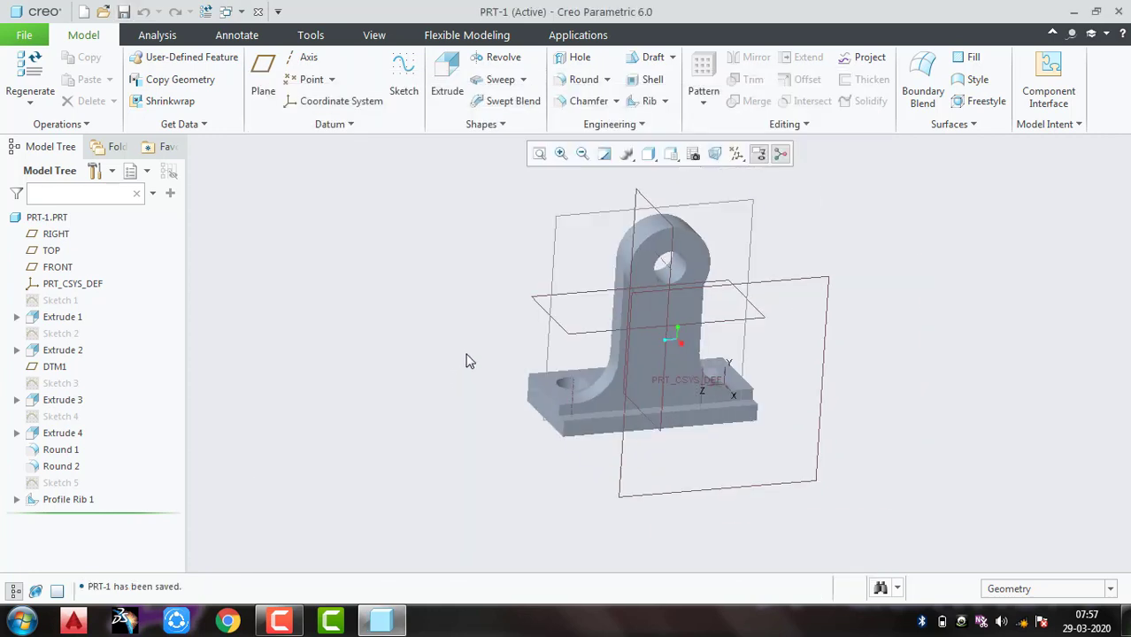
click(258, 12)
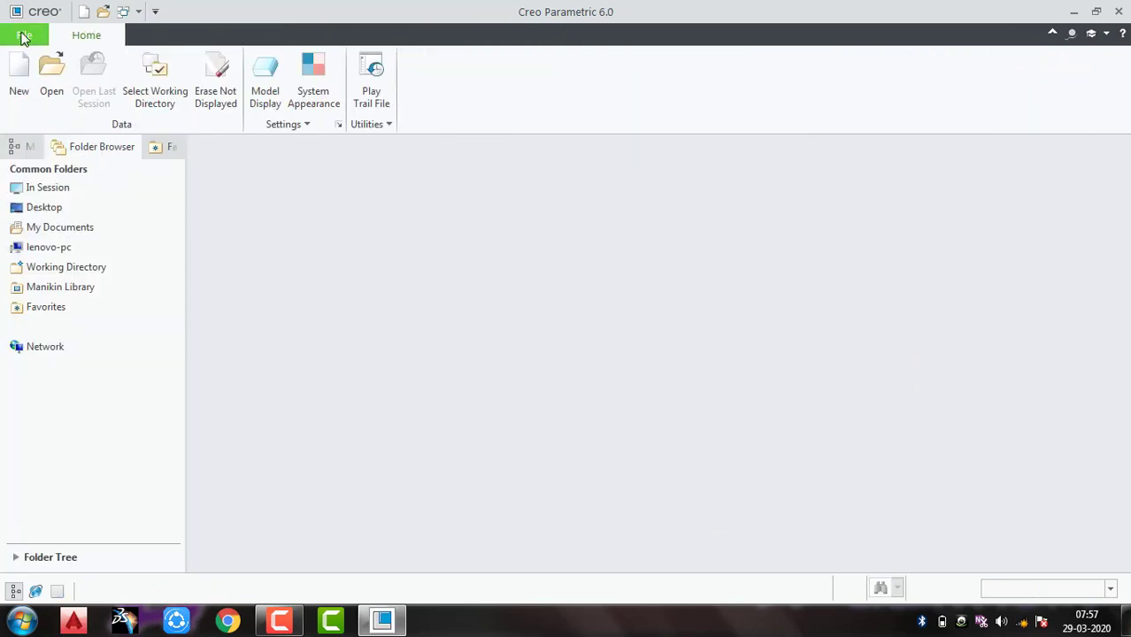
click(24, 34)
click(52, 61)
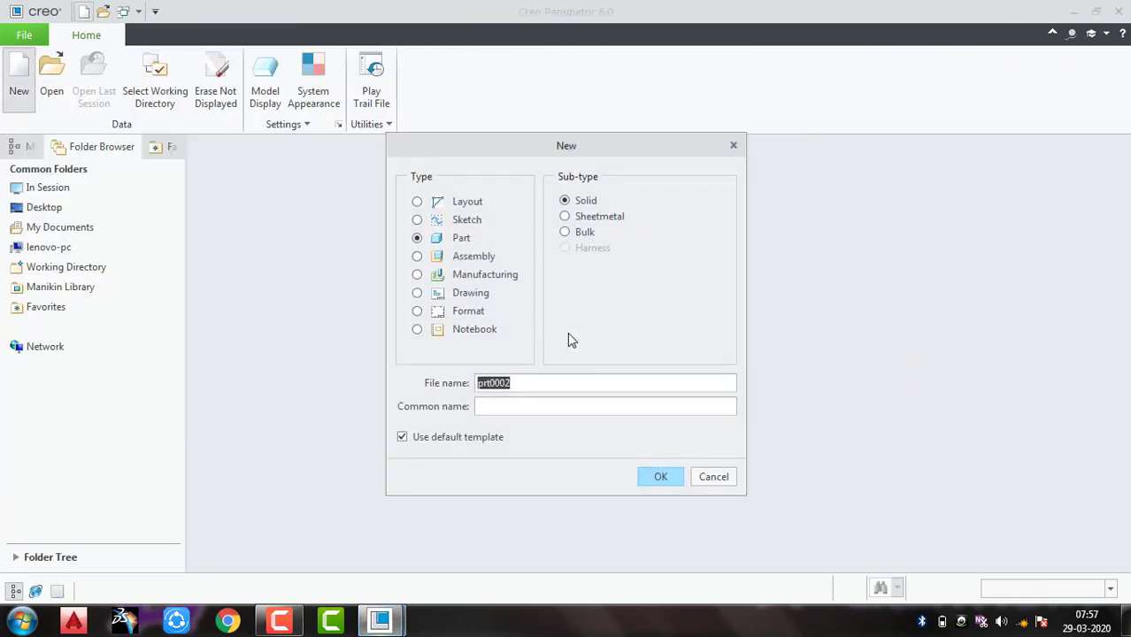
click(445, 441)
click(659, 476)
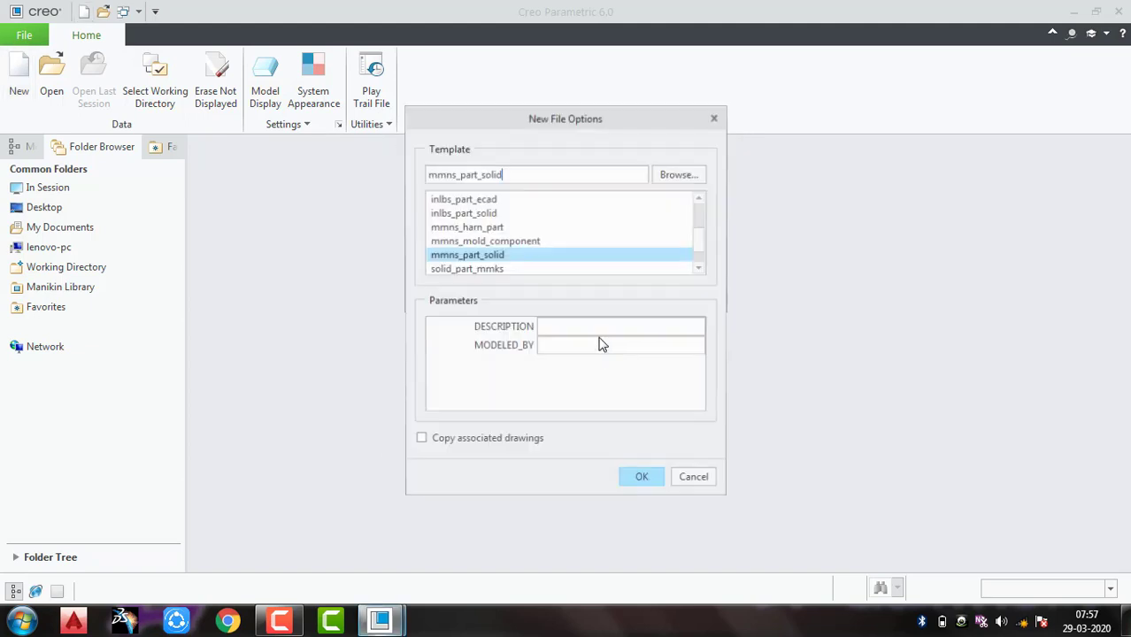
click(638, 481)
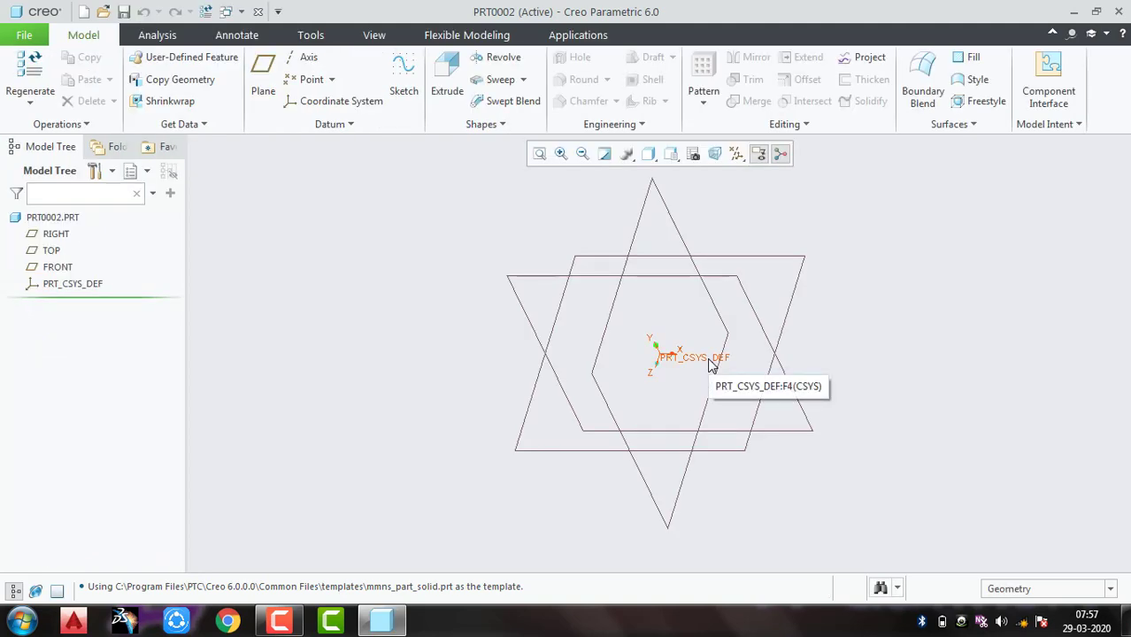
Start a sketch on the FRONT plane and place a vertical datum centerline through the origin
click(731, 282)
click(738, 200)
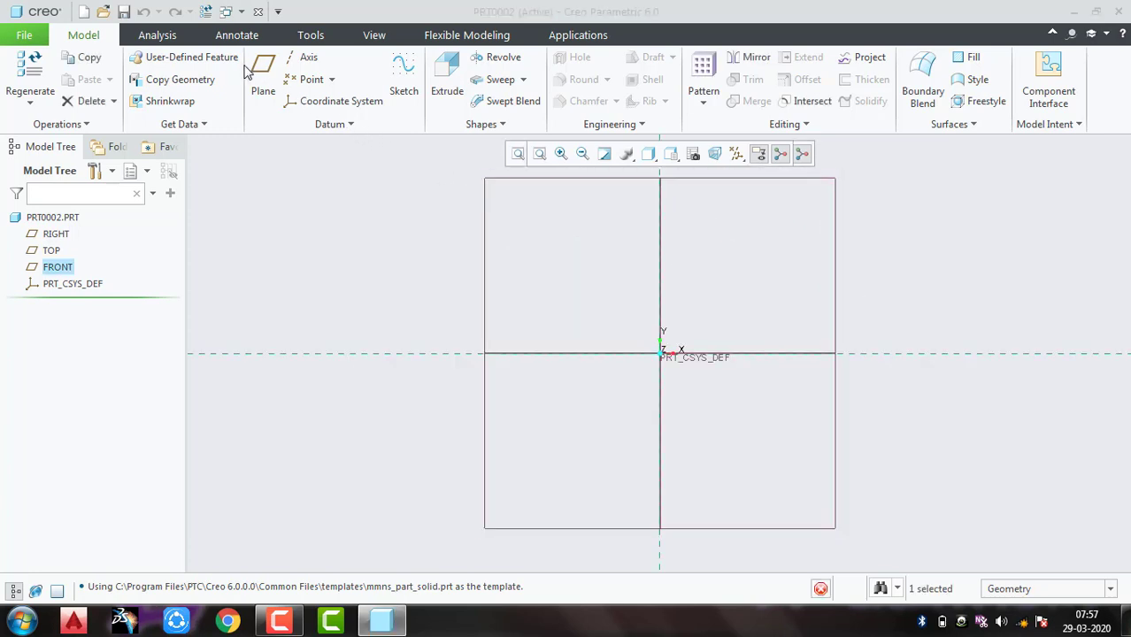
click(196, 56)
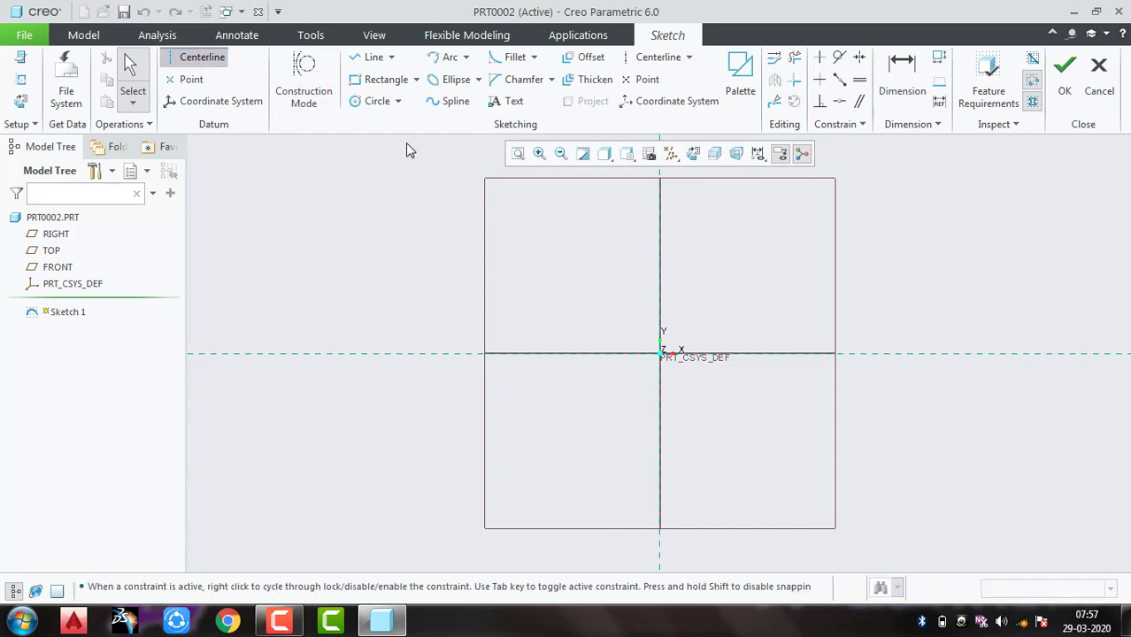
click(657, 204)
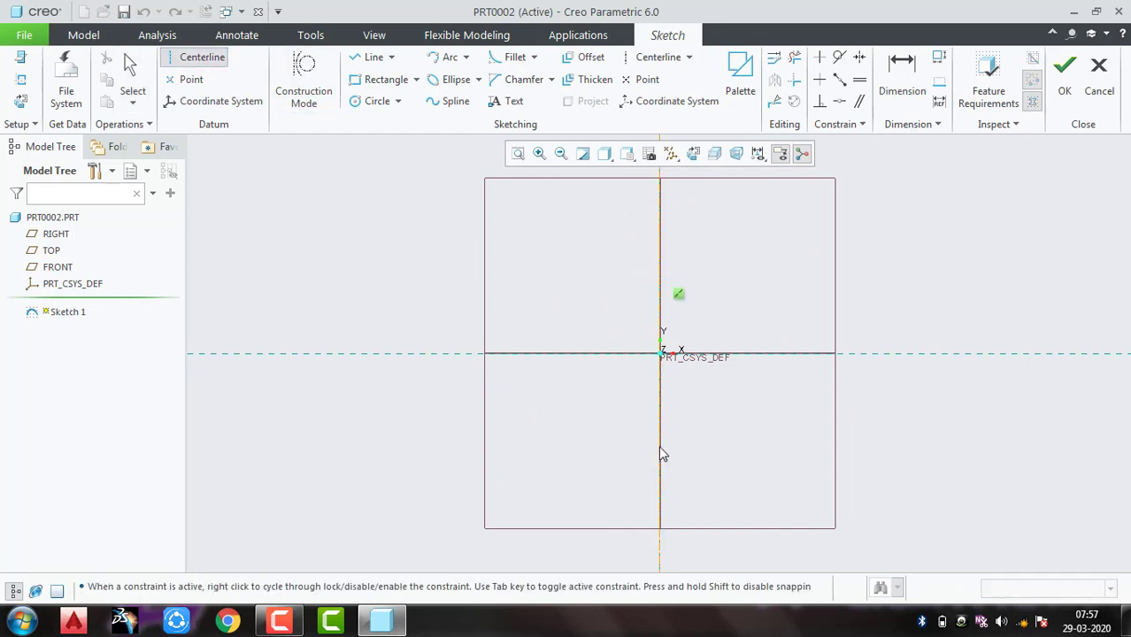
click(659, 485)
middle_click(719, 416)
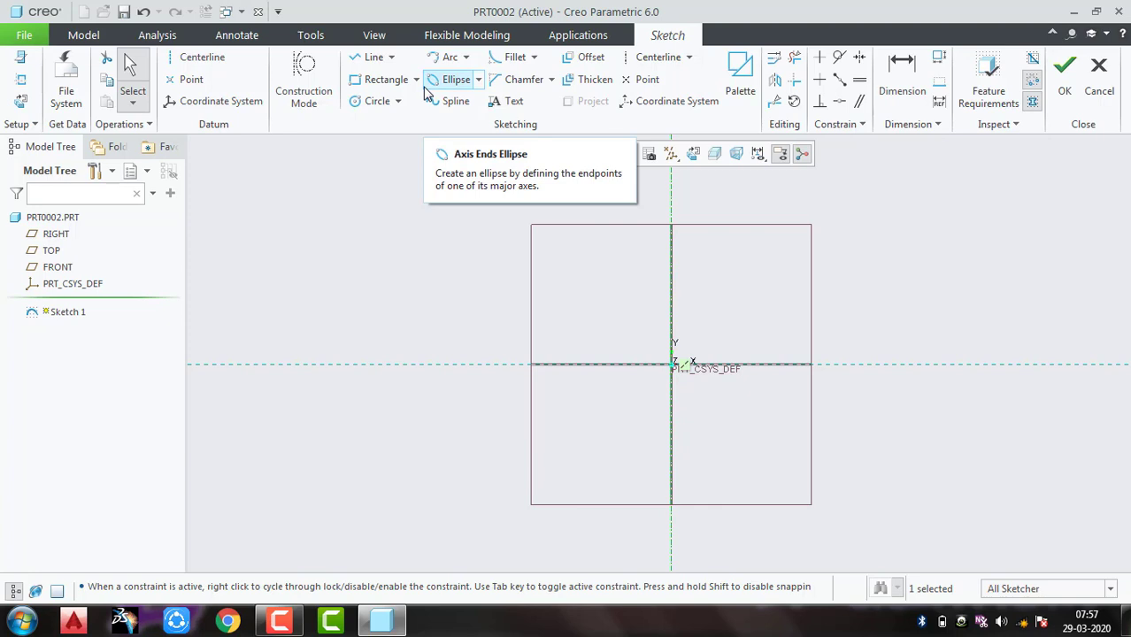
Sketch a vertical line rising from the horizontal reference, about 79 mm to the left of the centerline
click(373, 59)
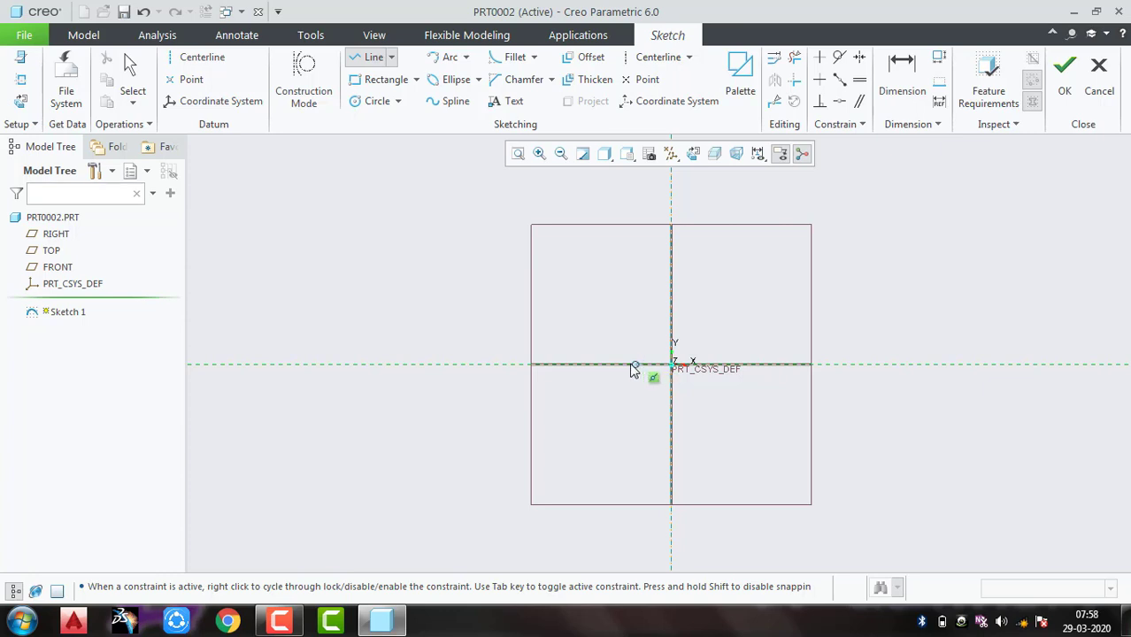
click(627, 363)
click(627, 283)
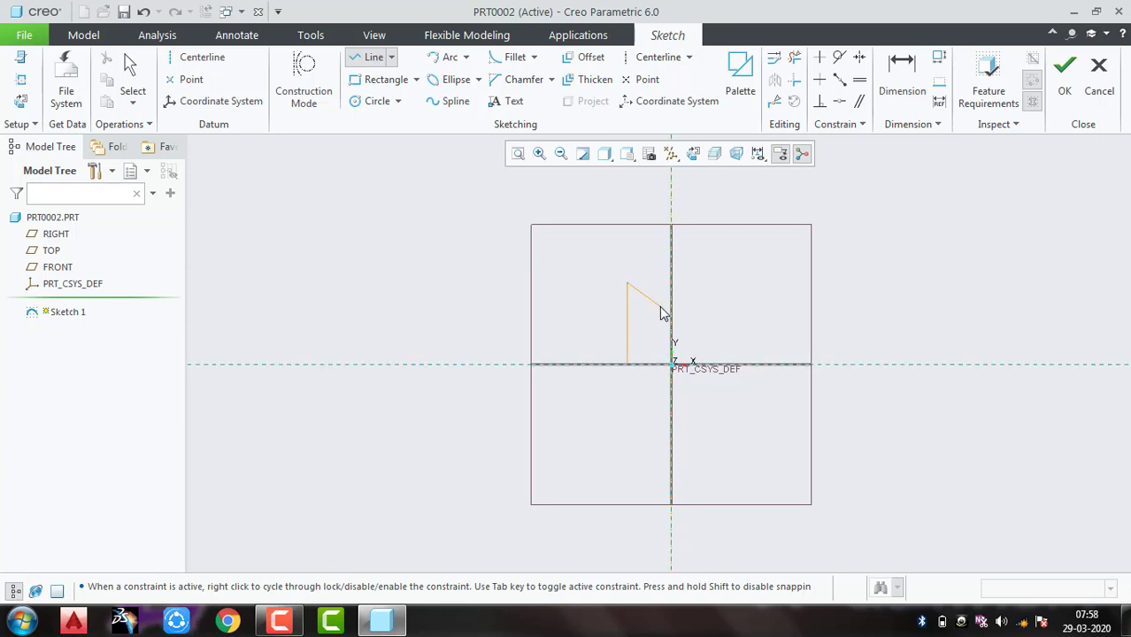
middle_click(651, 327)
middle_click(646, 331)
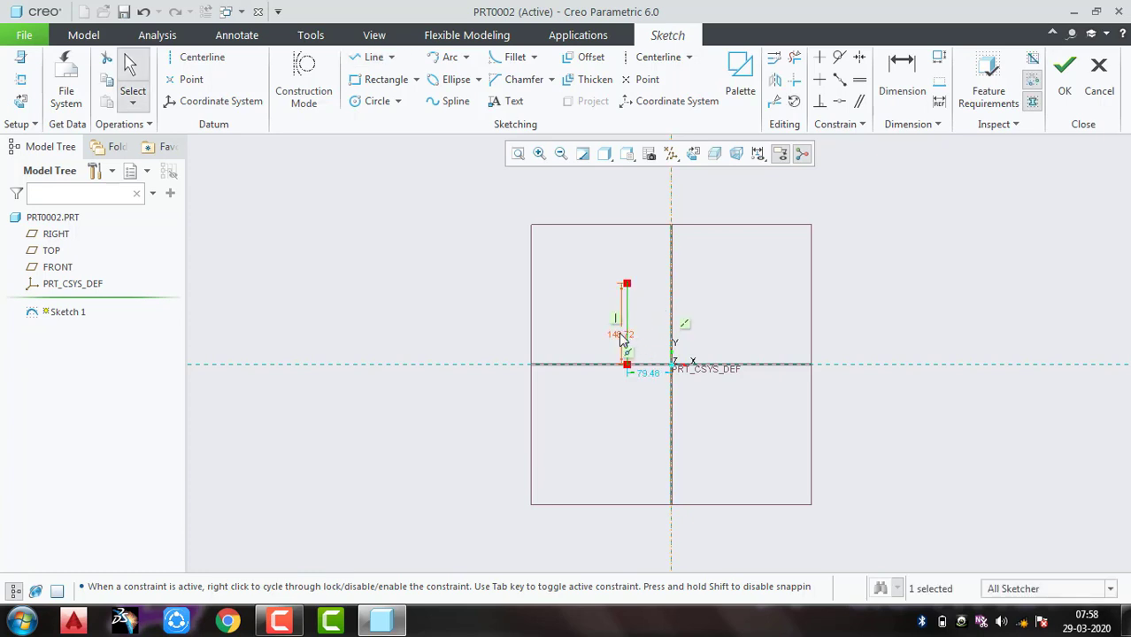
Set the vertical line's length to 21 mm and its distance from the centerline to 9 mm
double_click(620, 335)
text(20)
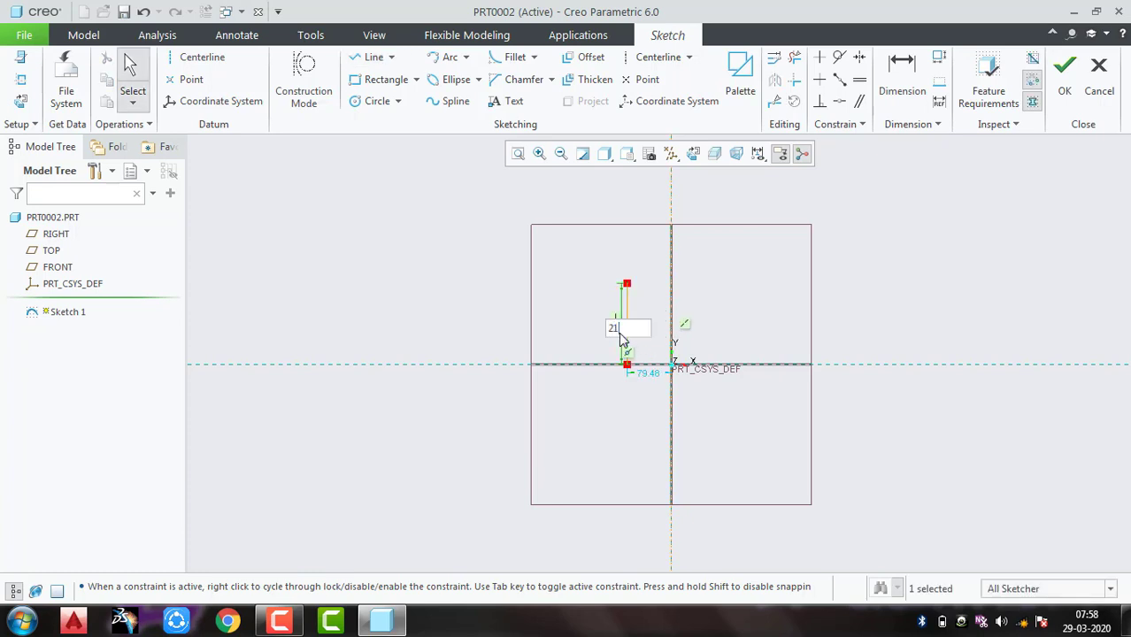
key(Return)
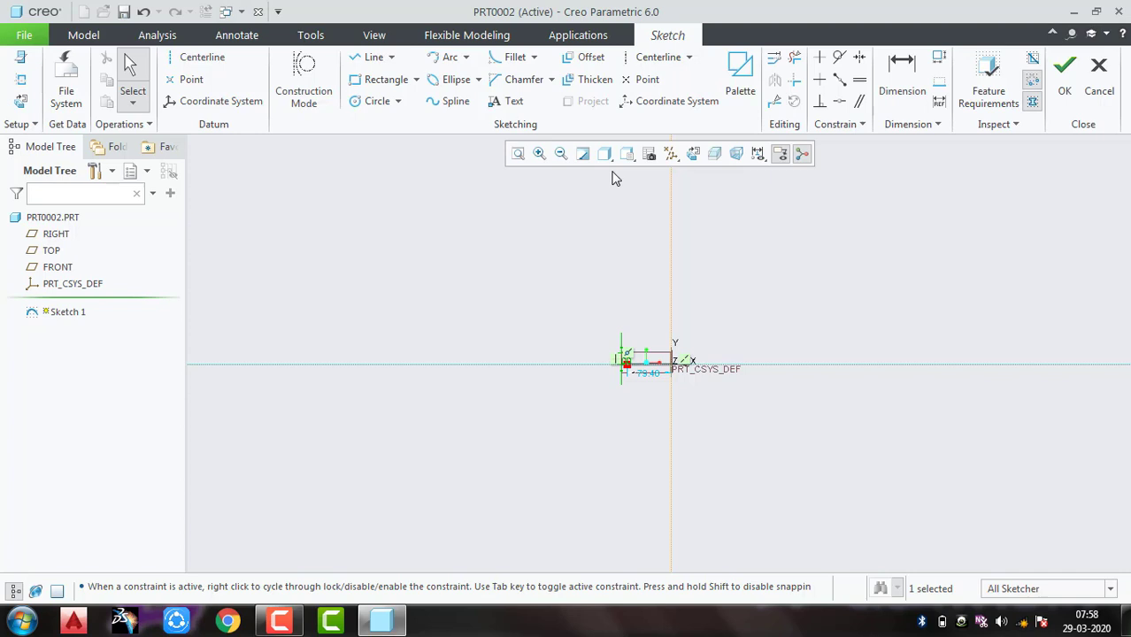
click(518, 153)
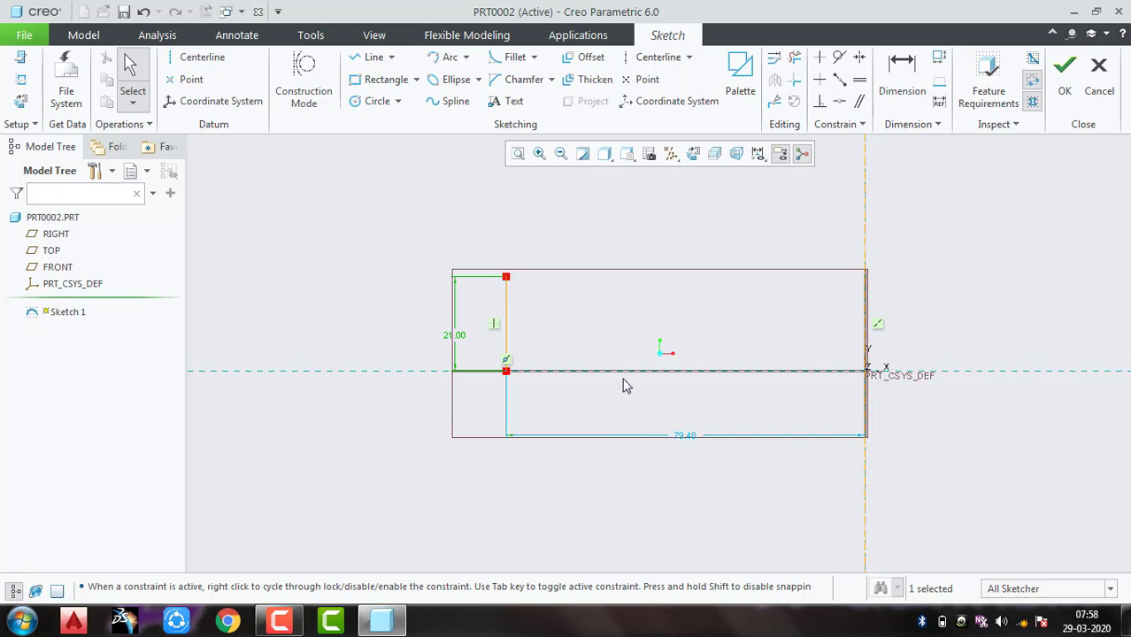
double_click(682, 436)
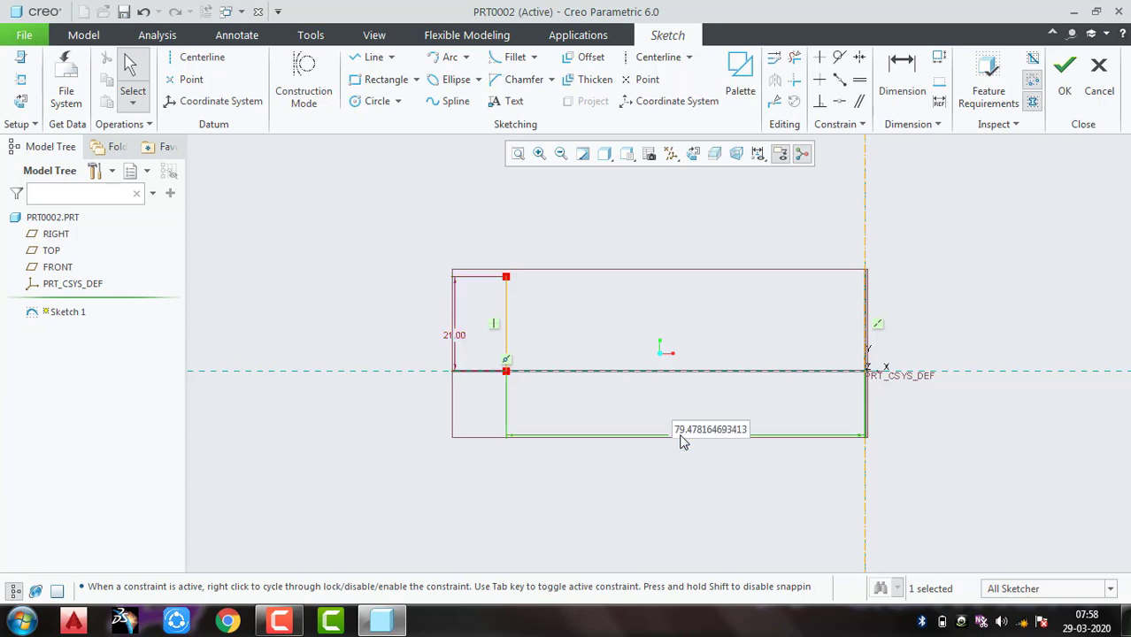
text(0)
key(Return)
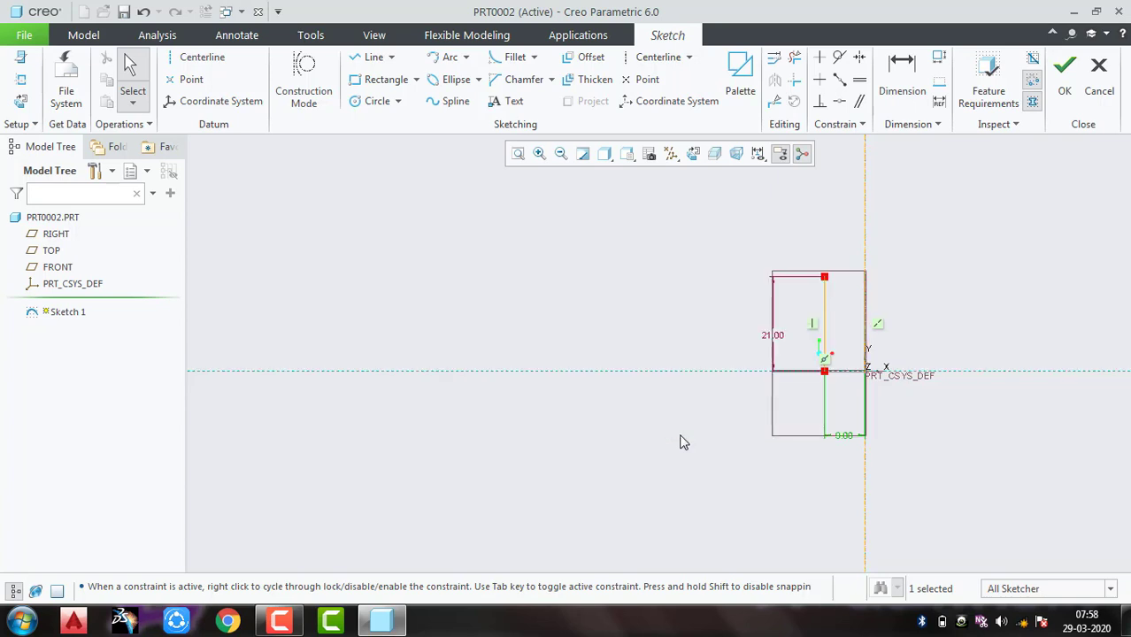
scroll(920, 332, up, 3)
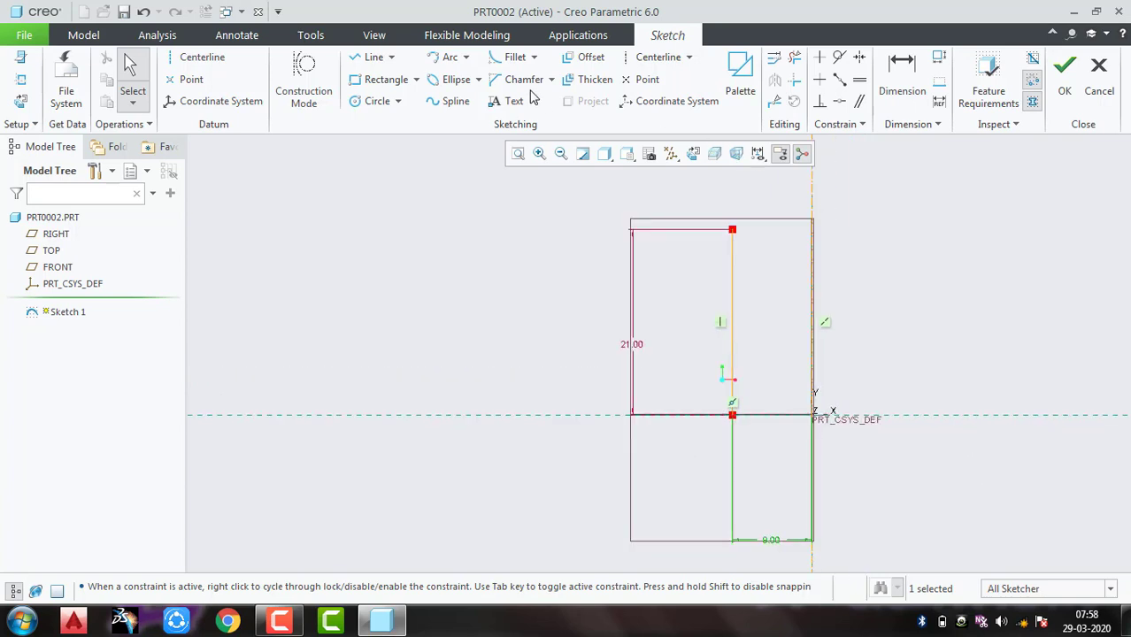
Sketch a horizontal line outward from the vertical line's upper end and set its length to 6 mm
click(354, 57)
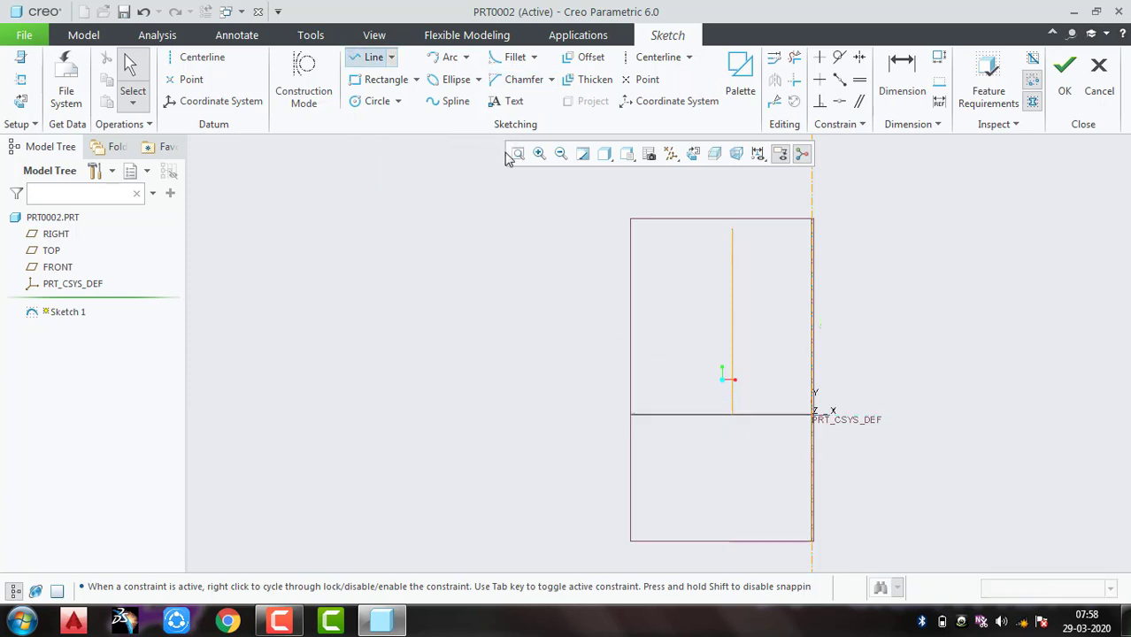
click(732, 230)
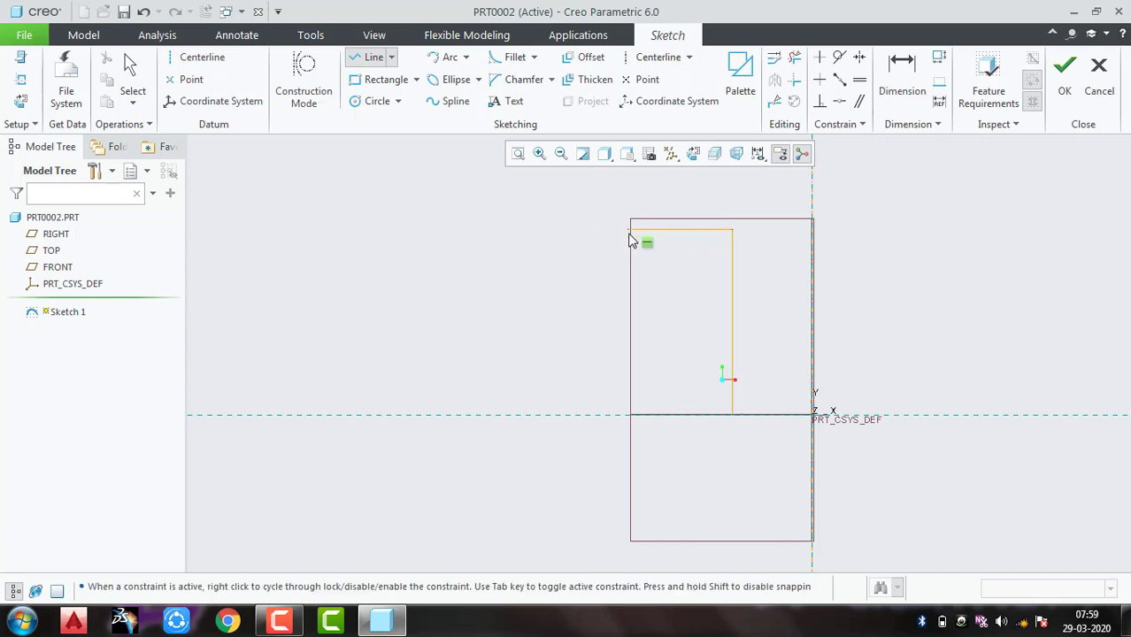
middle_click(688, 245)
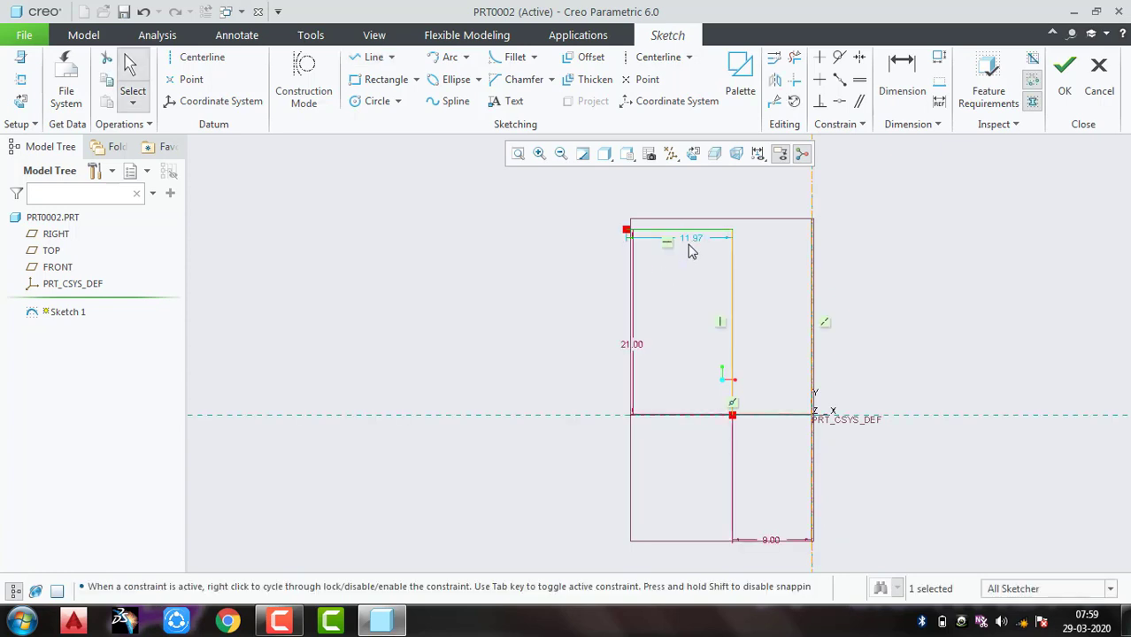
double_click(690, 238)
text(6)
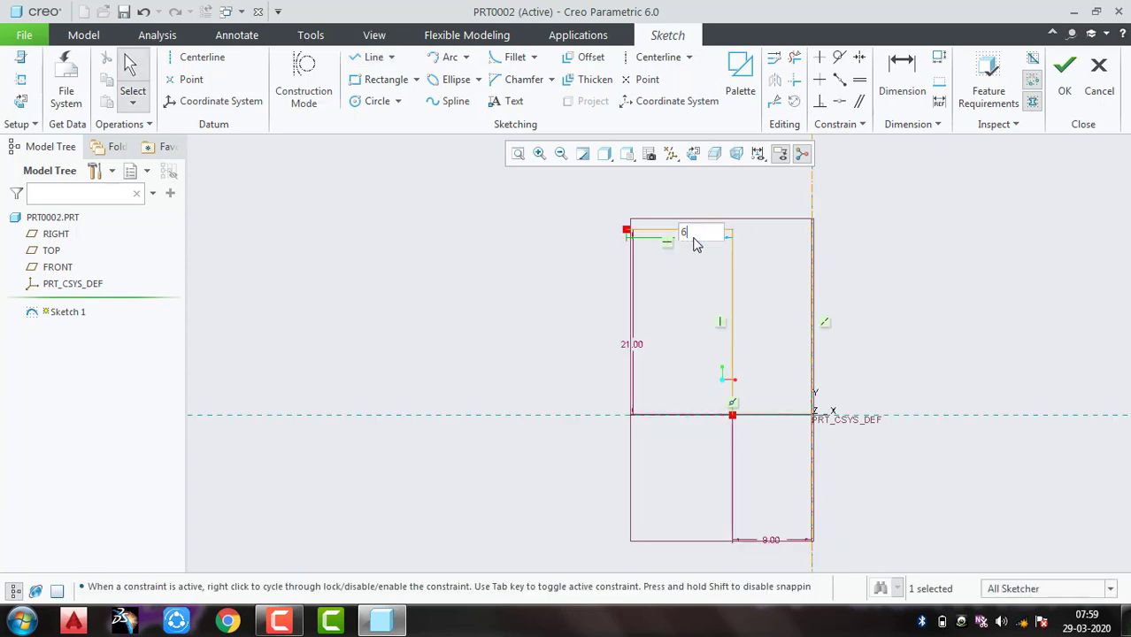
key(Return)
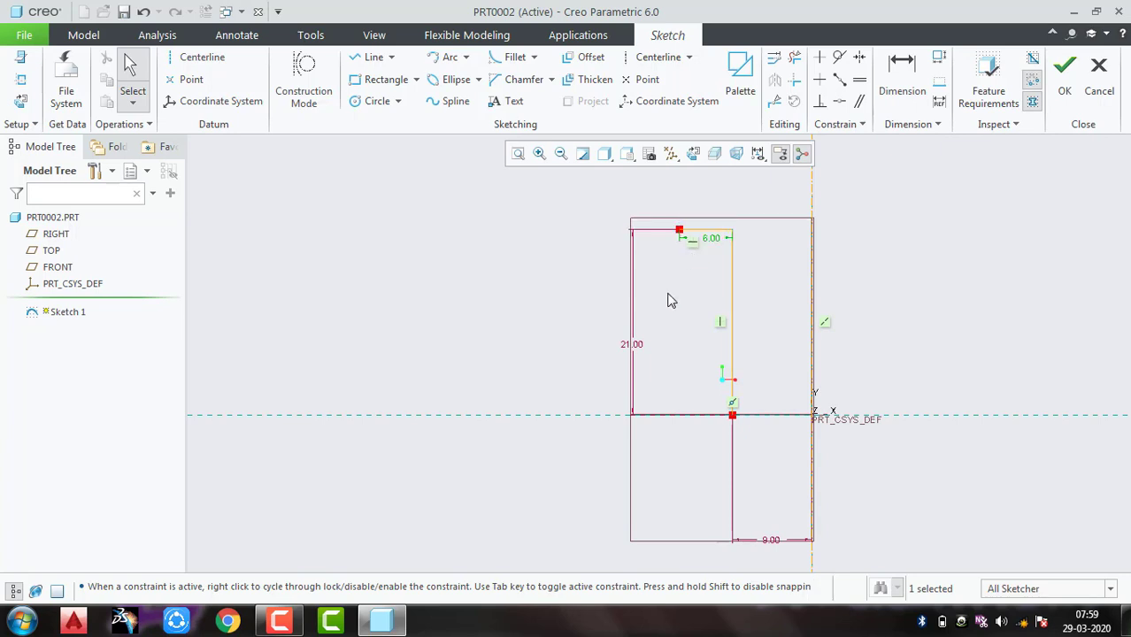
Close the flanged profile with a flange edge about 4.2 mm high, a step inward about 3.4 mm, a vertical wall line and a base line
click(371, 60)
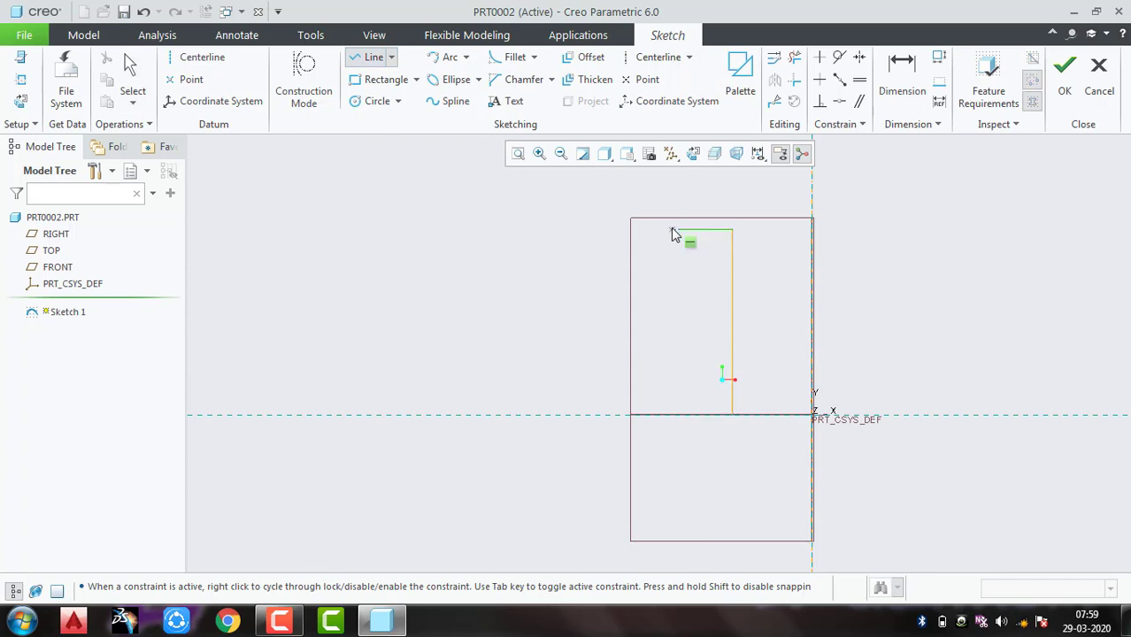
click(678, 230)
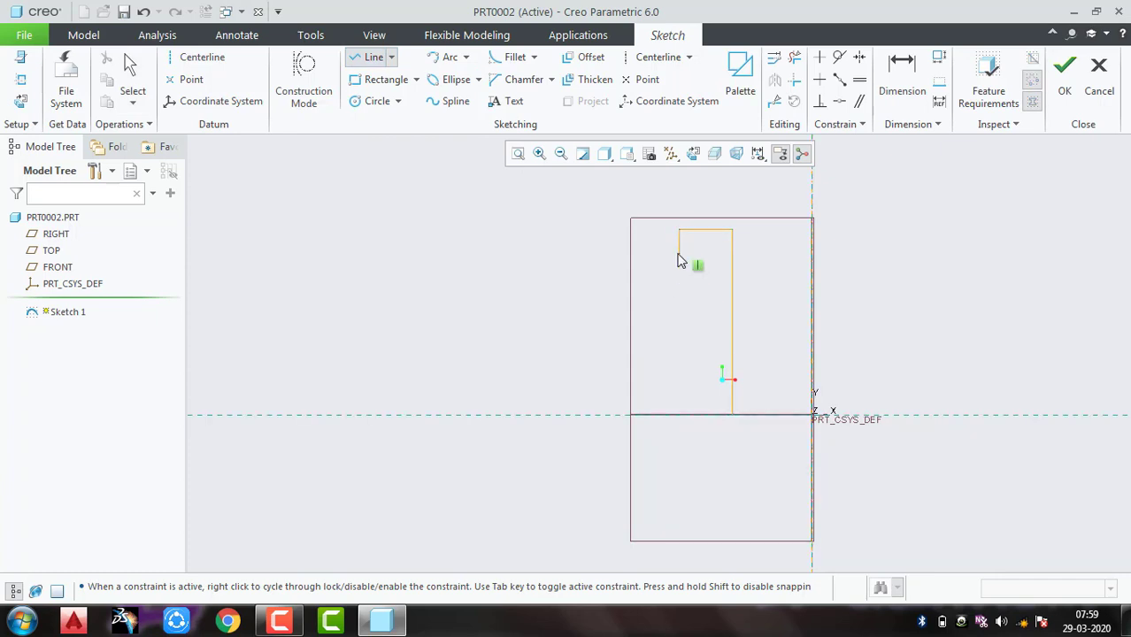
click(678, 265)
click(708, 266)
click(710, 414)
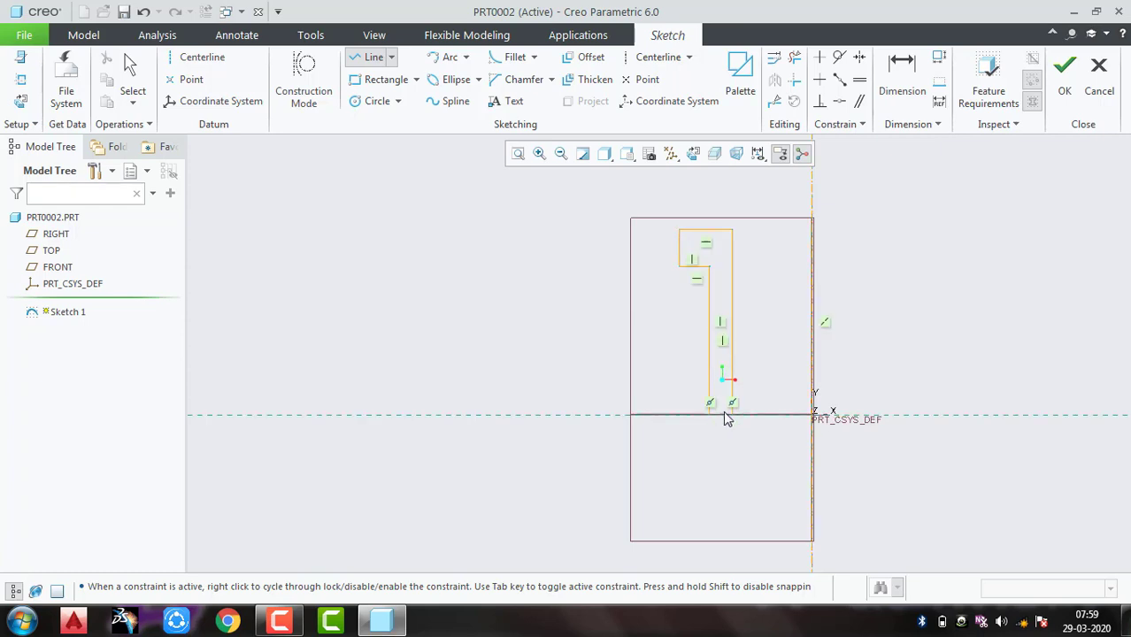
click(733, 415)
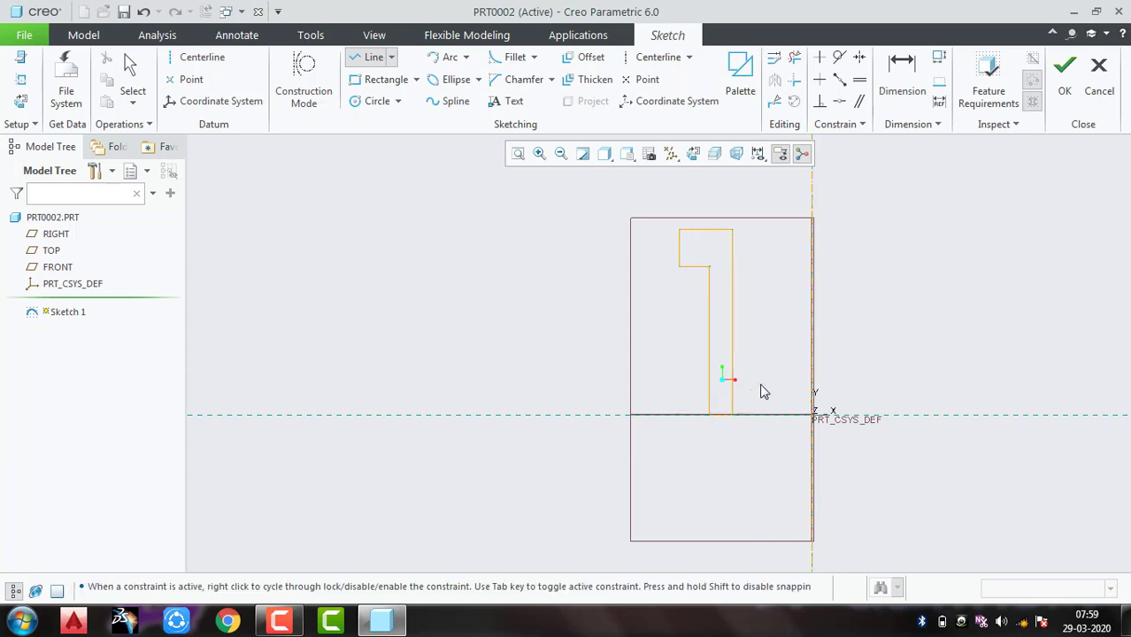
middle_click(760, 386)
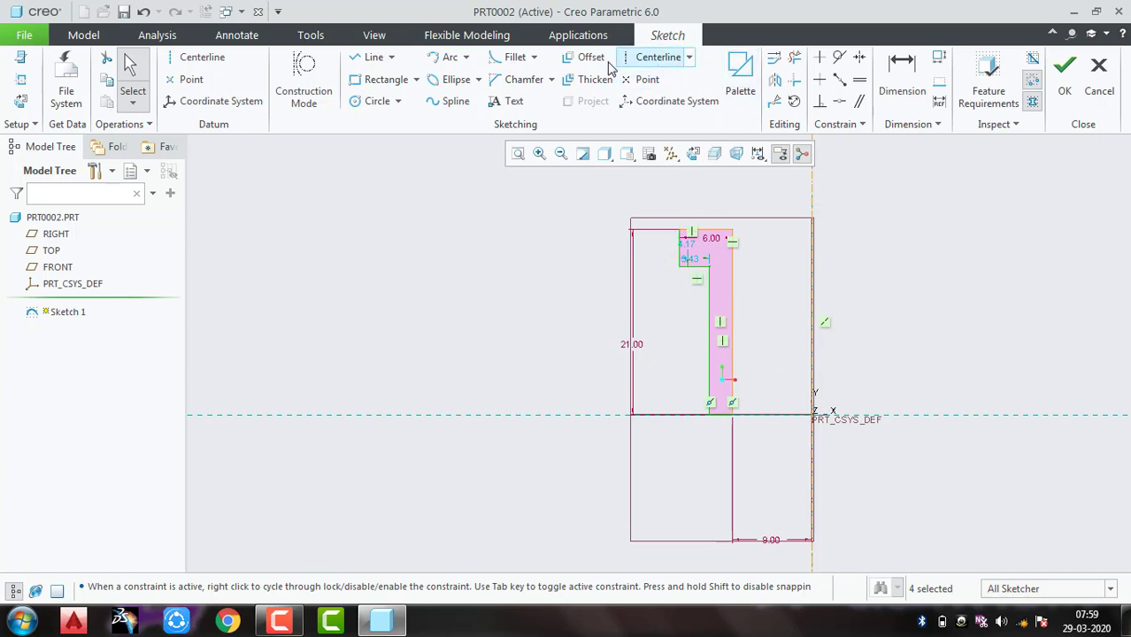
Dimension the flange's short outer edge and set its height to 3 mm
click(901, 79)
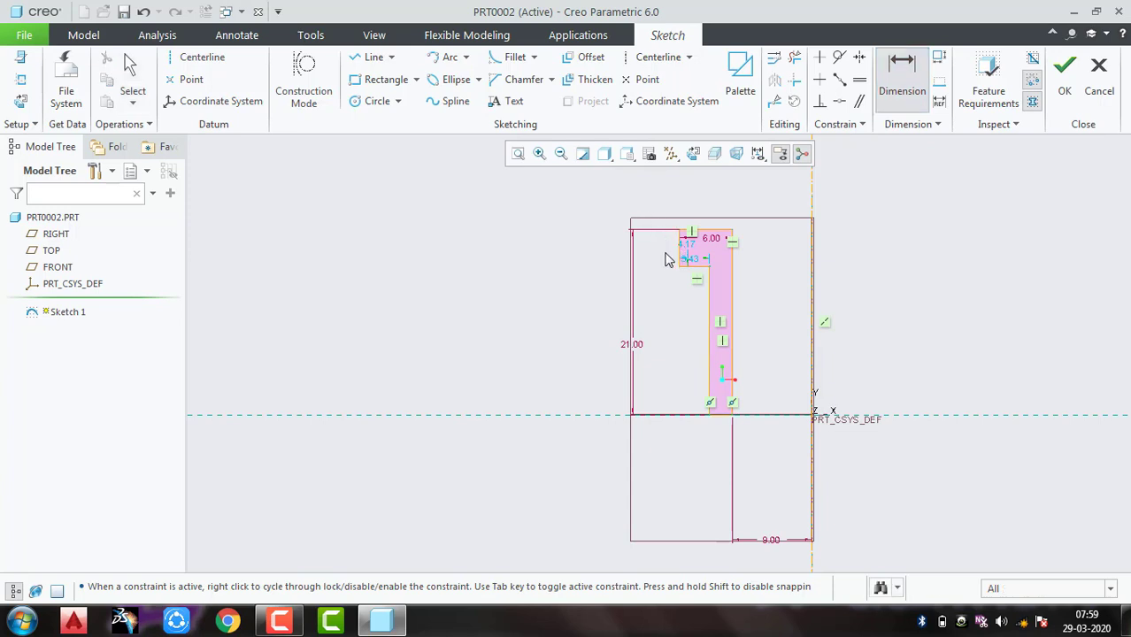
click(666, 255)
middle_click(659, 298)
text(3)
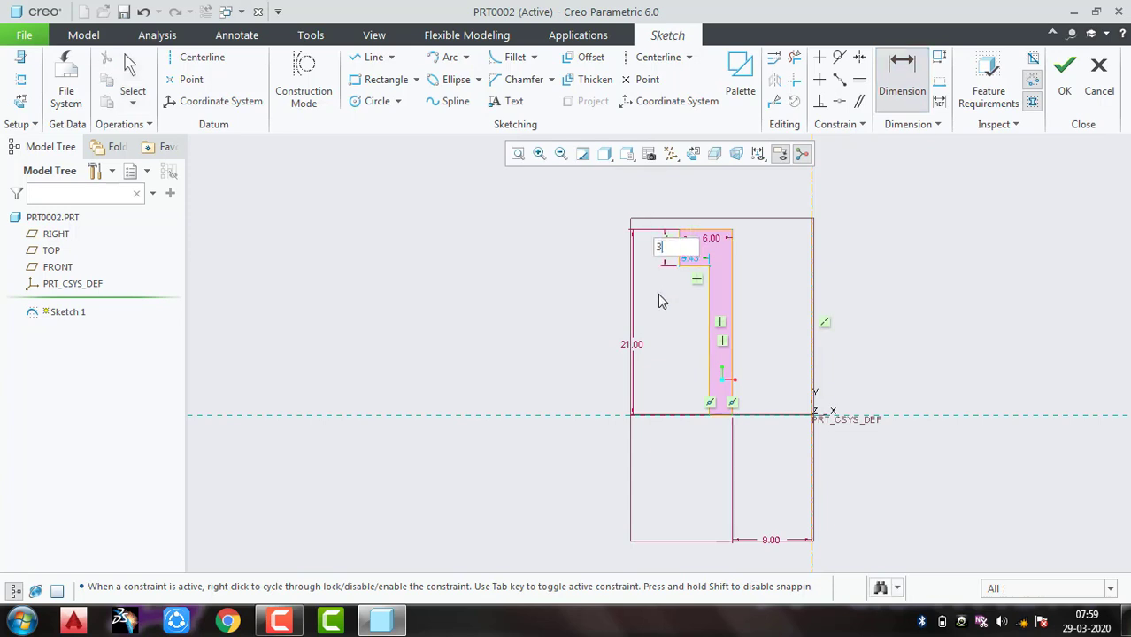
key(Return)
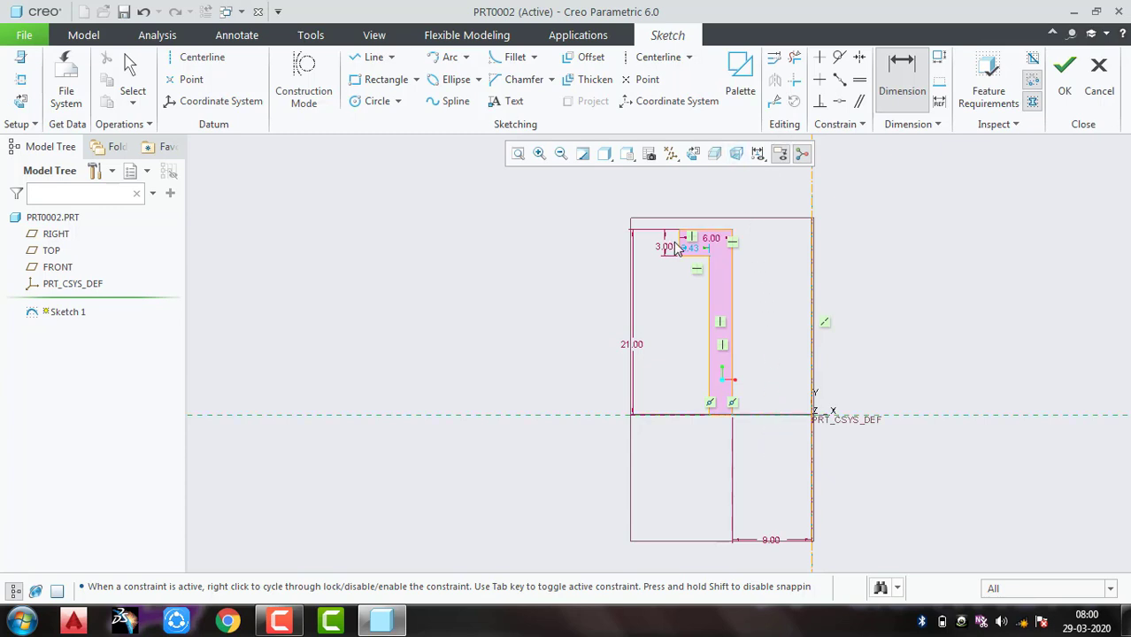
Try to dimension the distance from the flange's outer edge to the centerline
click(811, 296)
middle_click(771, 195)
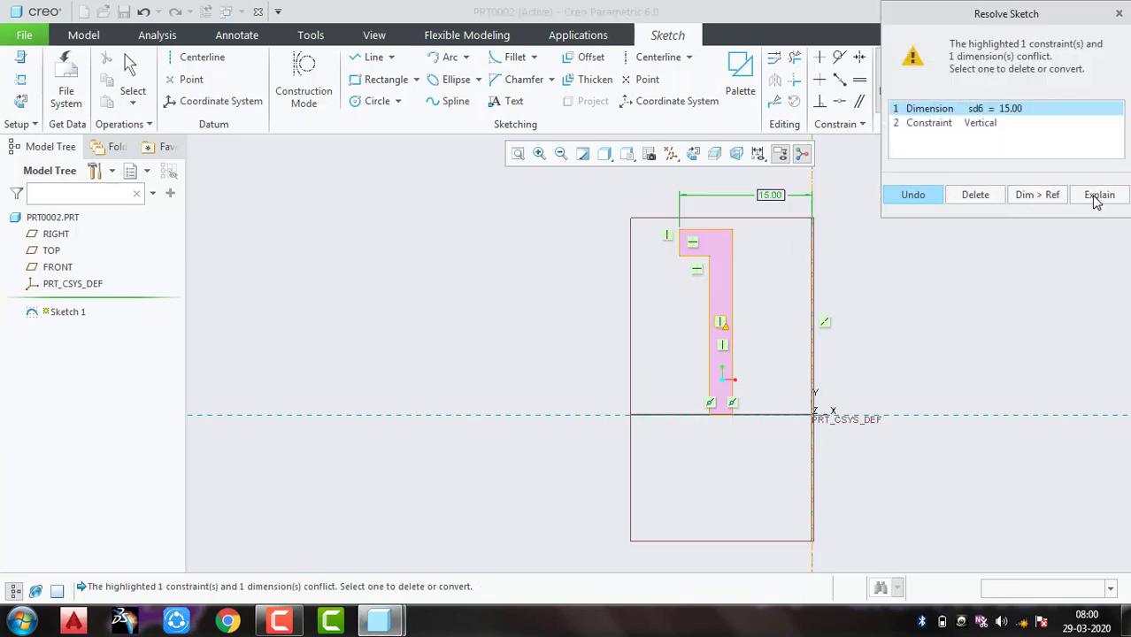
click(1119, 14)
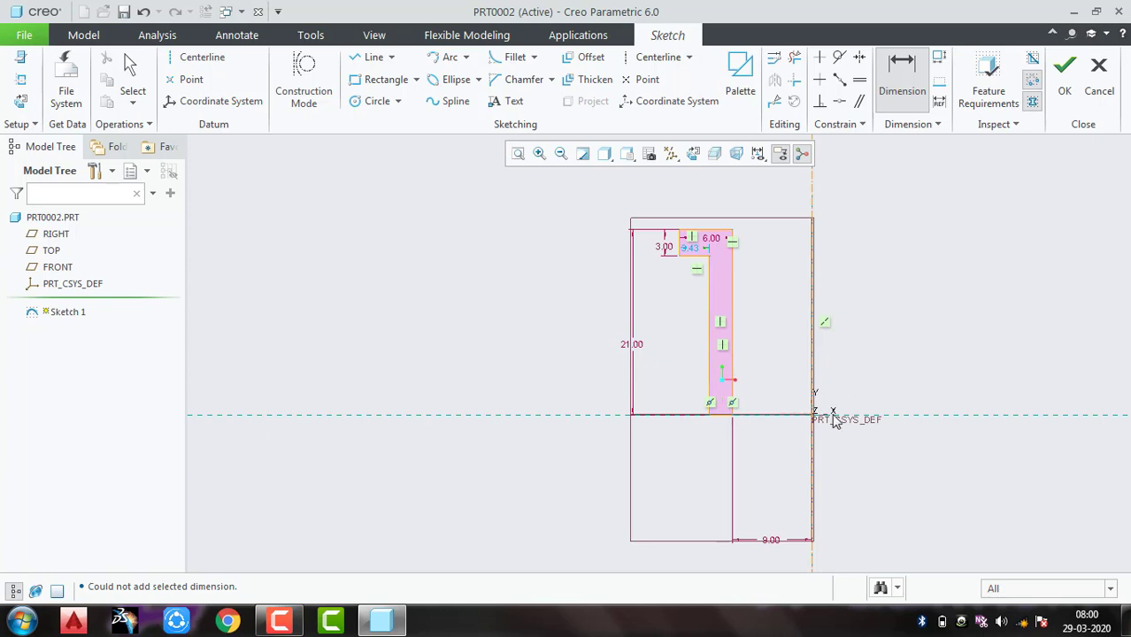
Dimension the wall's outer vertical line from the centerline and set the distance to 12 mm
click(811, 387)
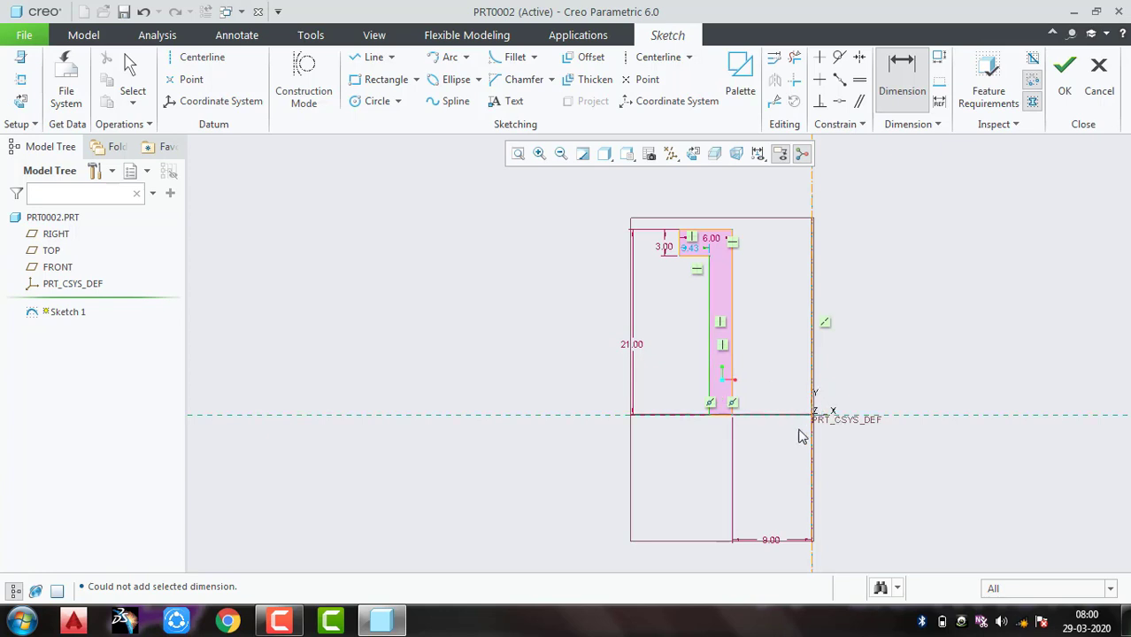
middle_click(774, 471)
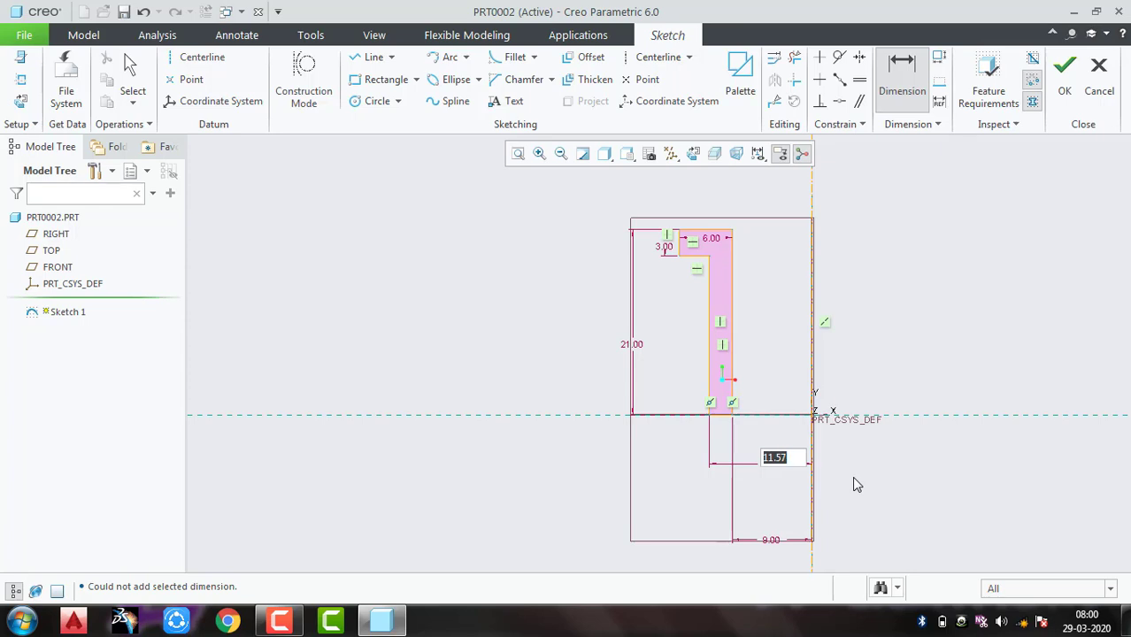
text(12)
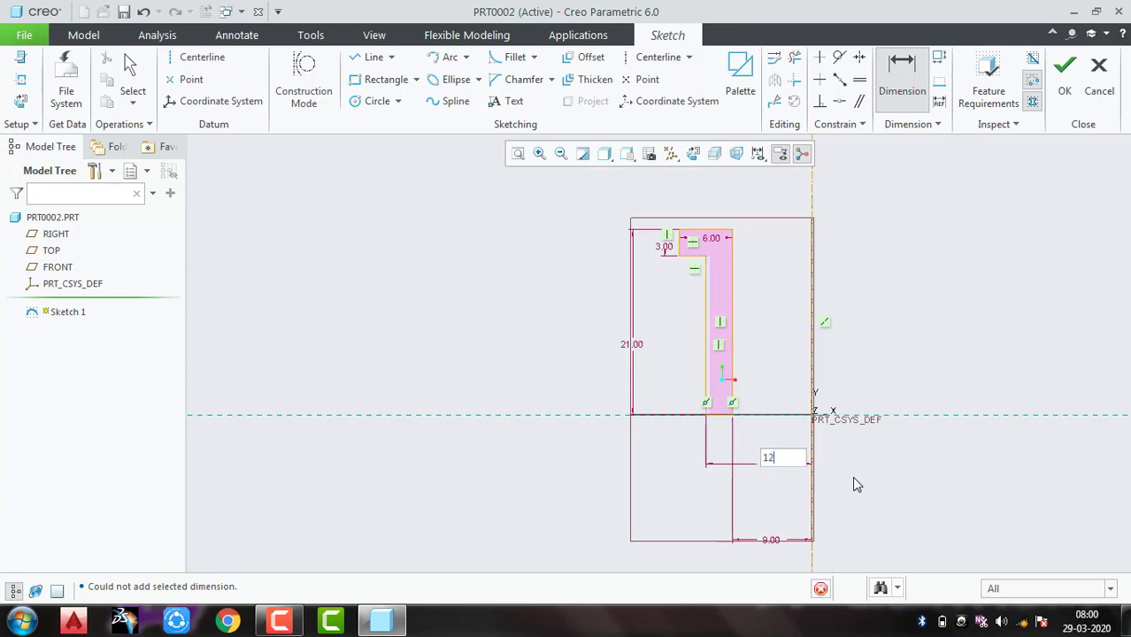
key(Return)
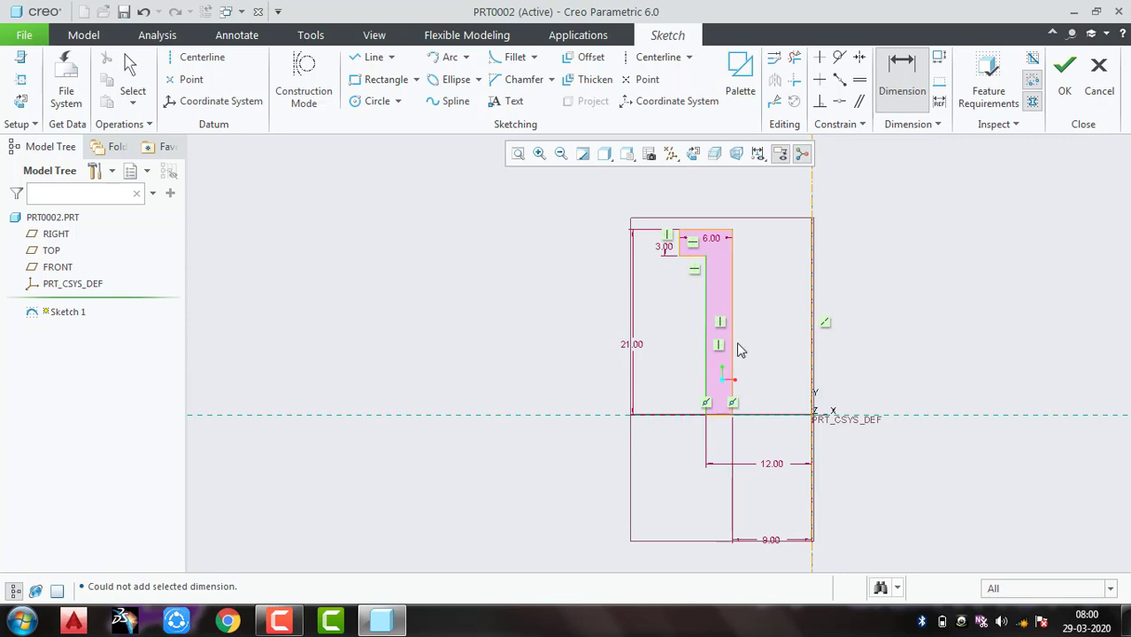
middle_click(715, 311)
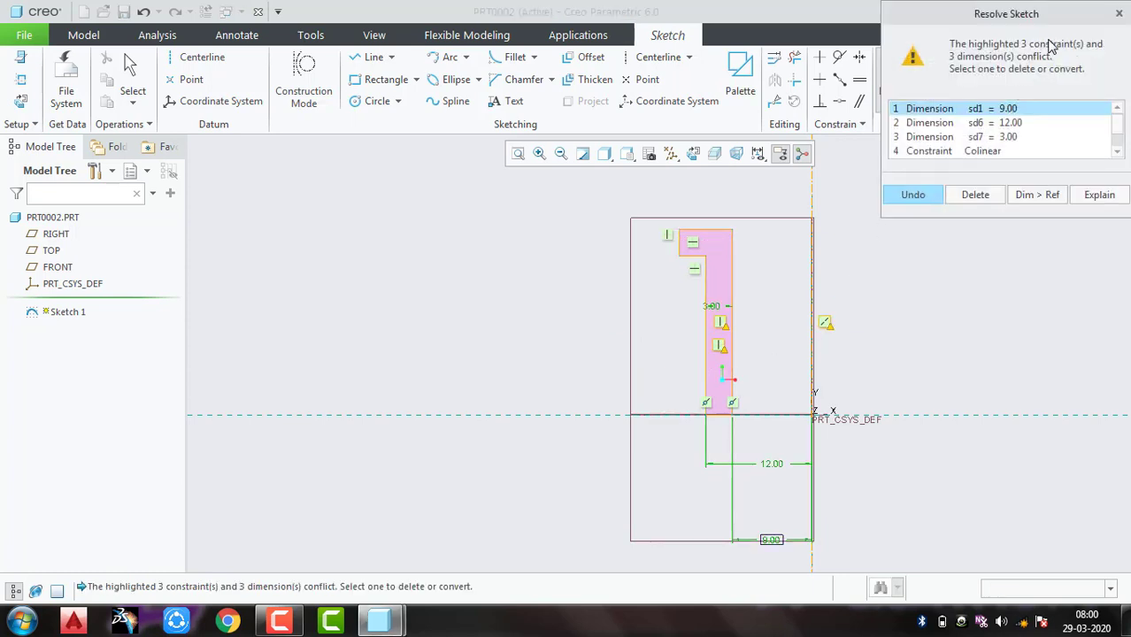
click(1119, 15)
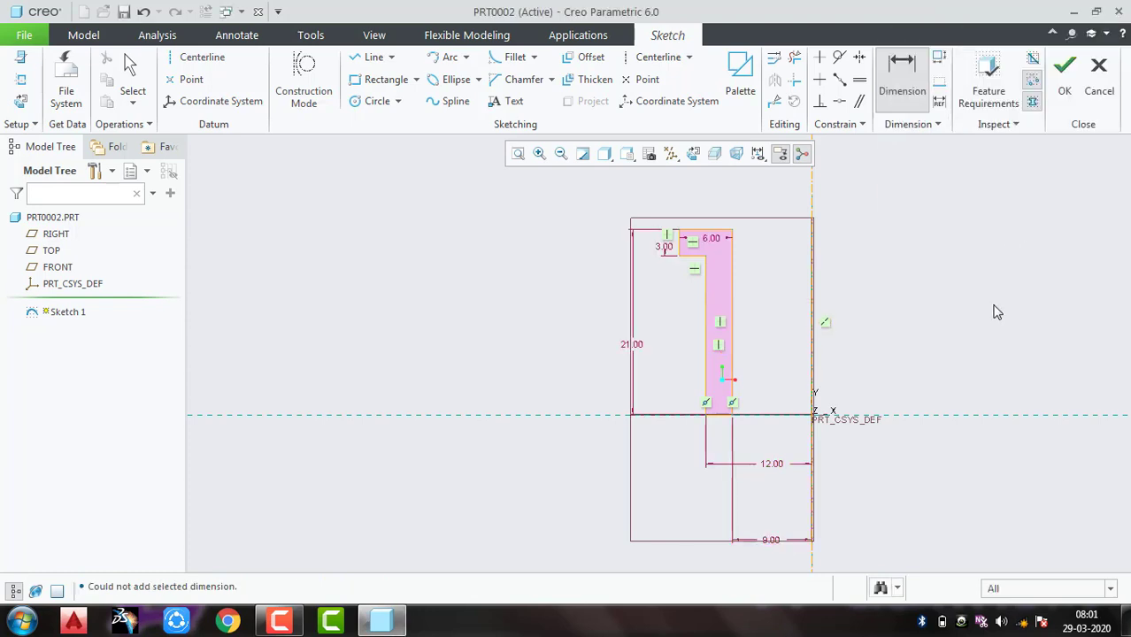
Finish the sketch and revolve the profile 360 degrees about its centerline as a solid
click(1060, 104)
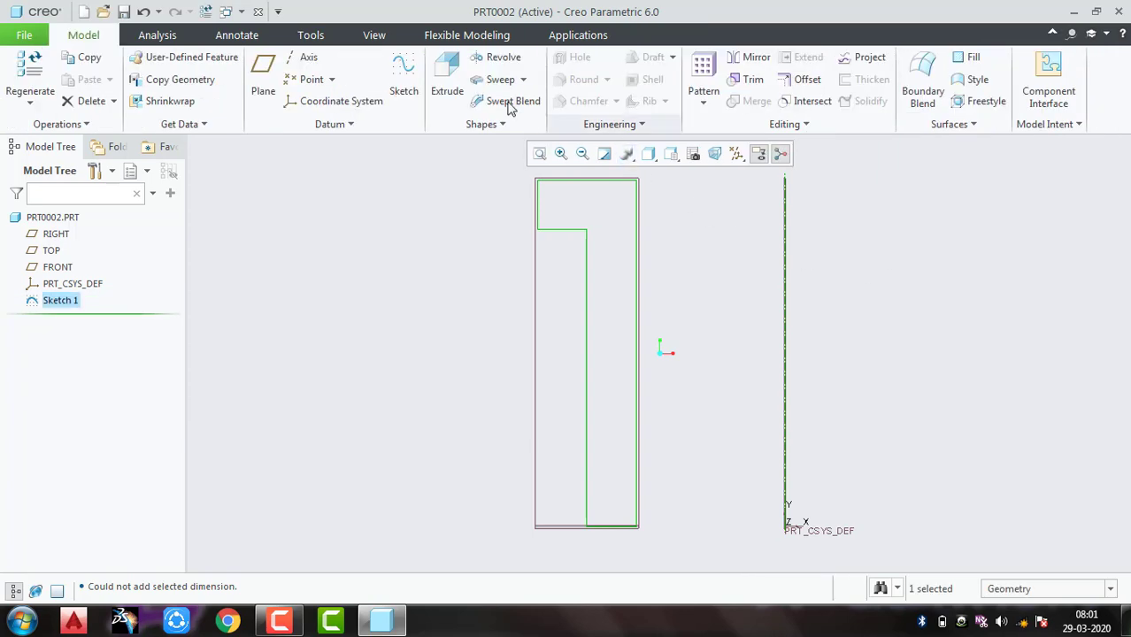
click(499, 58)
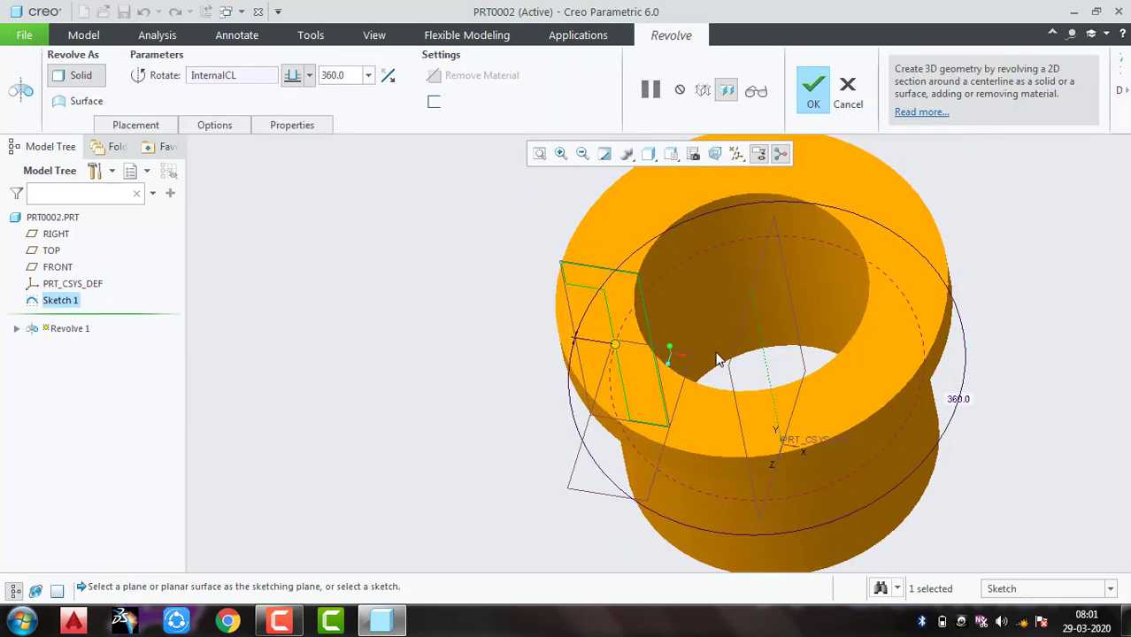
middle_drag(718, 358, 704, 313)
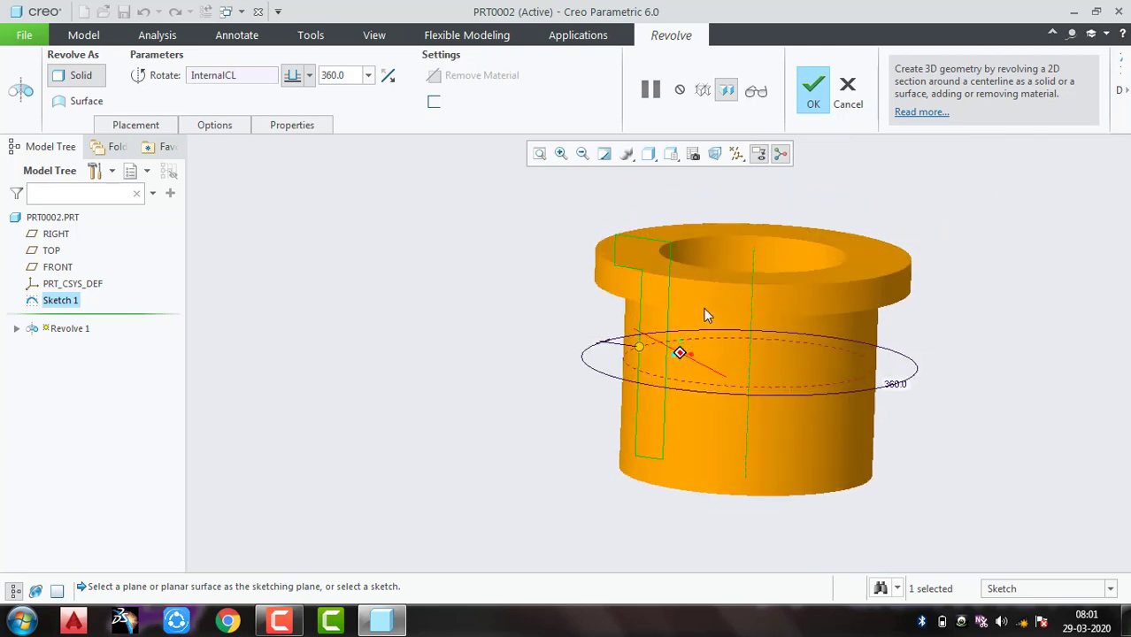
click(813, 92)
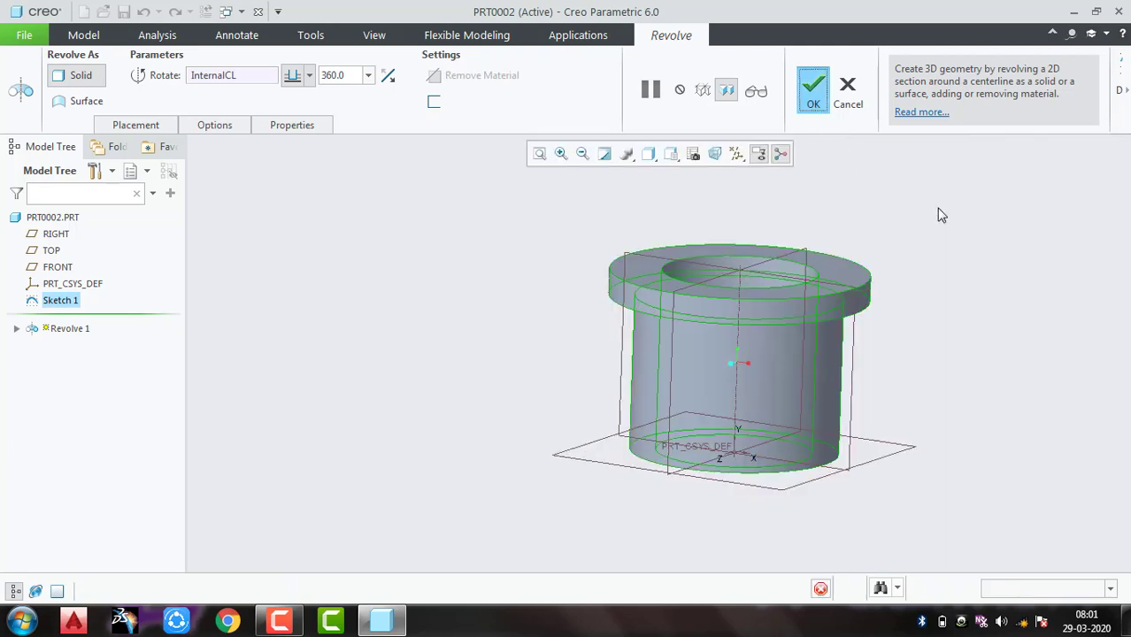
click(933, 236)
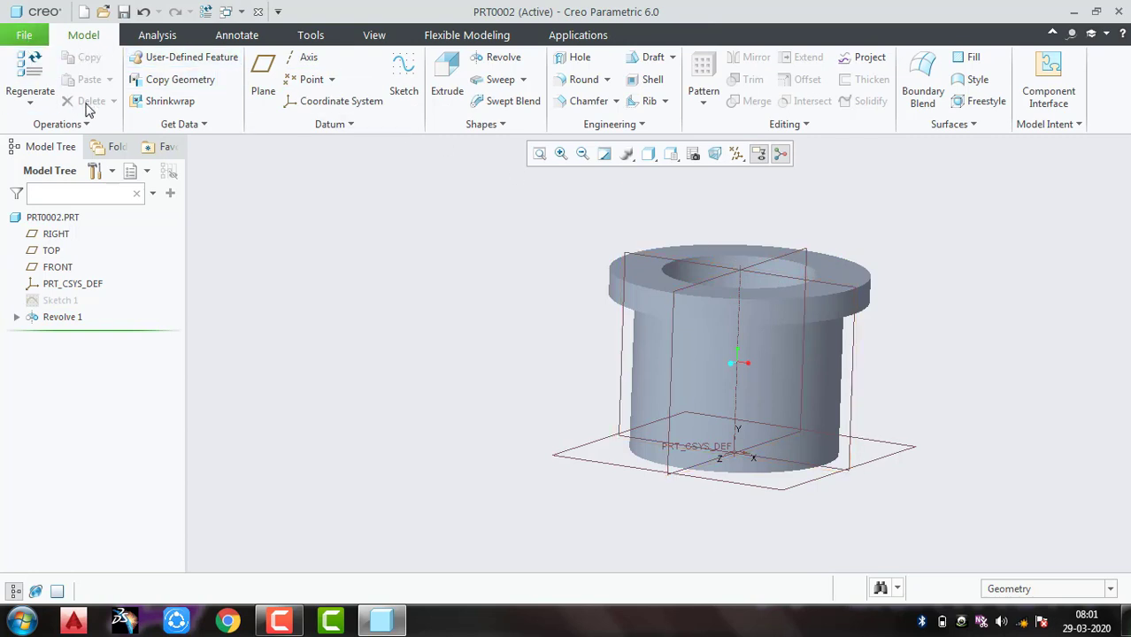
Save PRT0002 in the "belt roller" folder and close the part
key(ctrl+s)
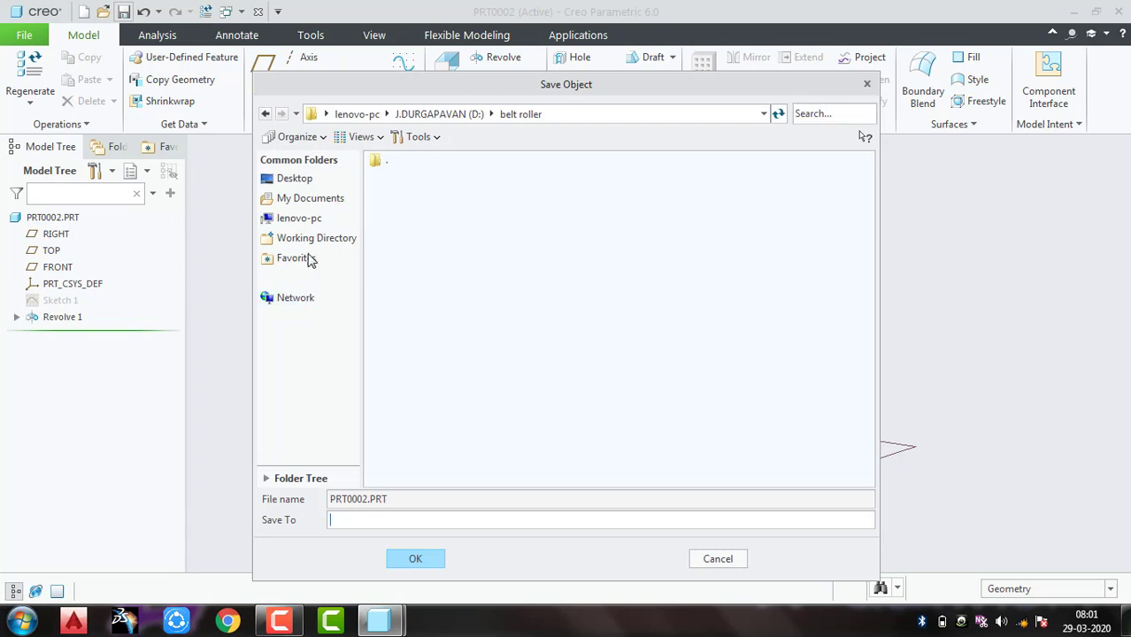
click(423, 563)
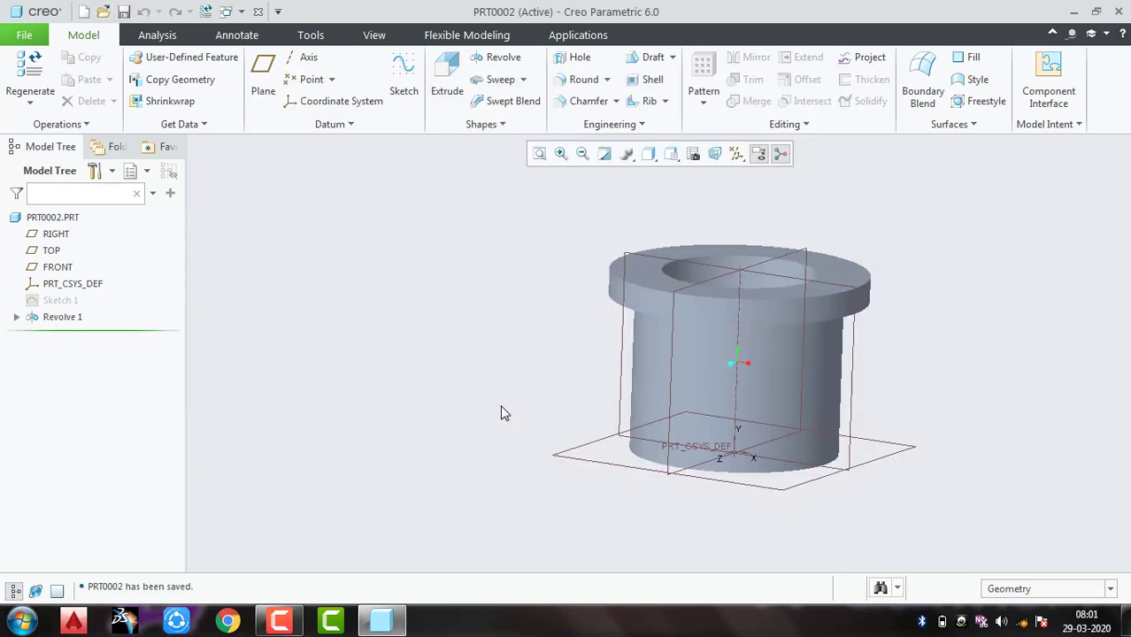
click(257, 11)
Create a new solid part named prt0003 with the default template and start a sketch on the FRONT plane
click(20, 89)
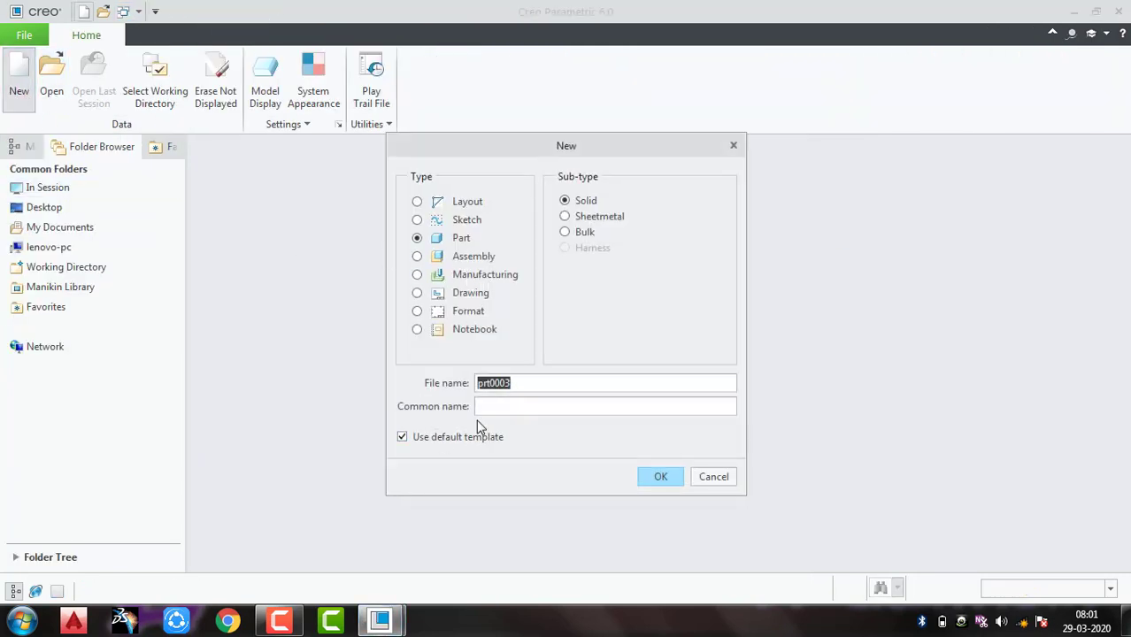
click(660, 478)
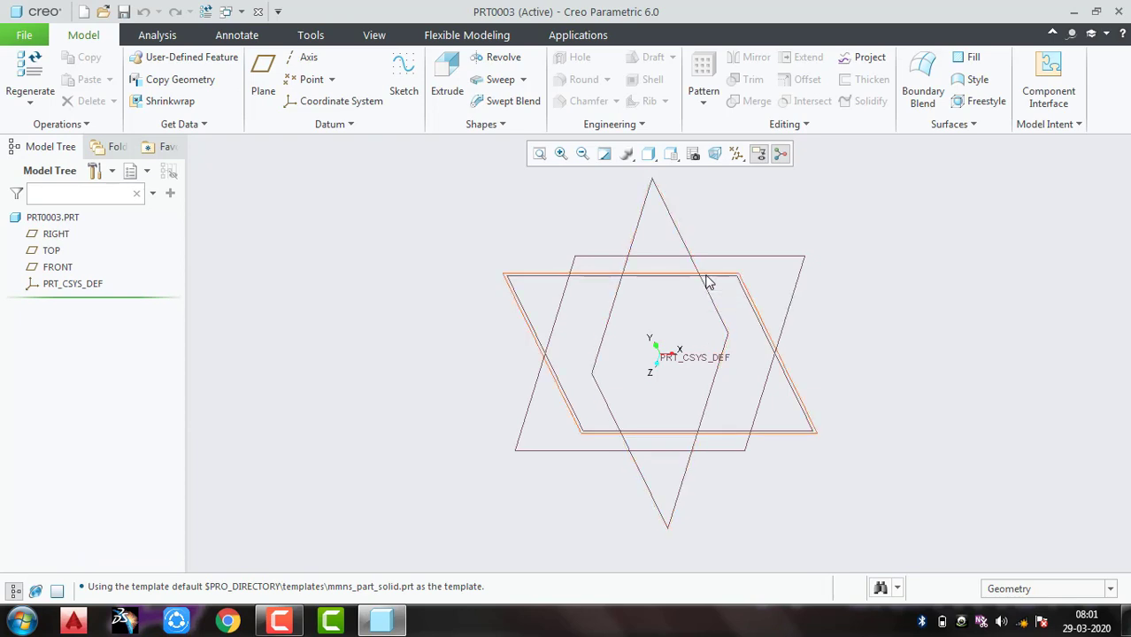
click(708, 281)
click(717, 200)
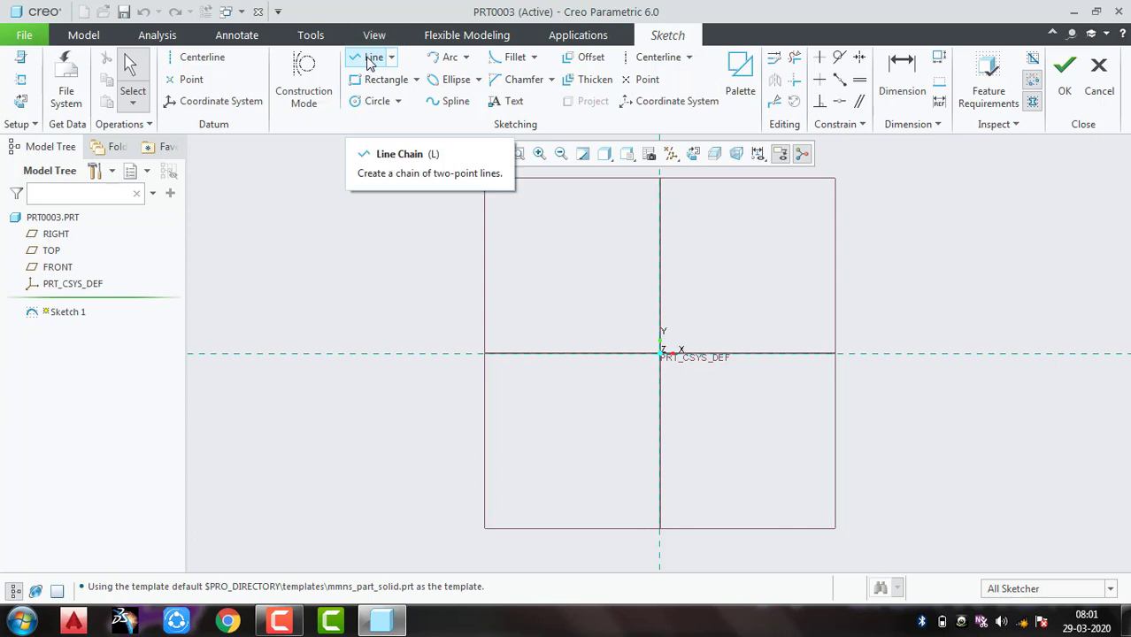
Add a vertical datum centerline along the sketch's vertical reference through the origin
click(200, 57)
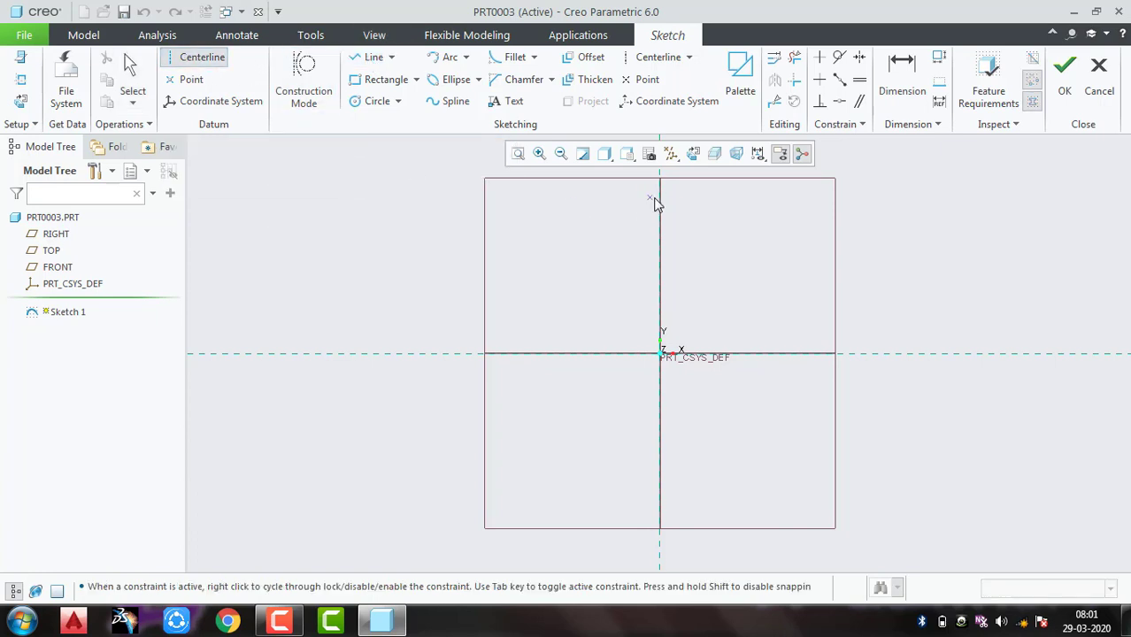
click(660, 203)
click(652, 473)
middle_click(713, 440)
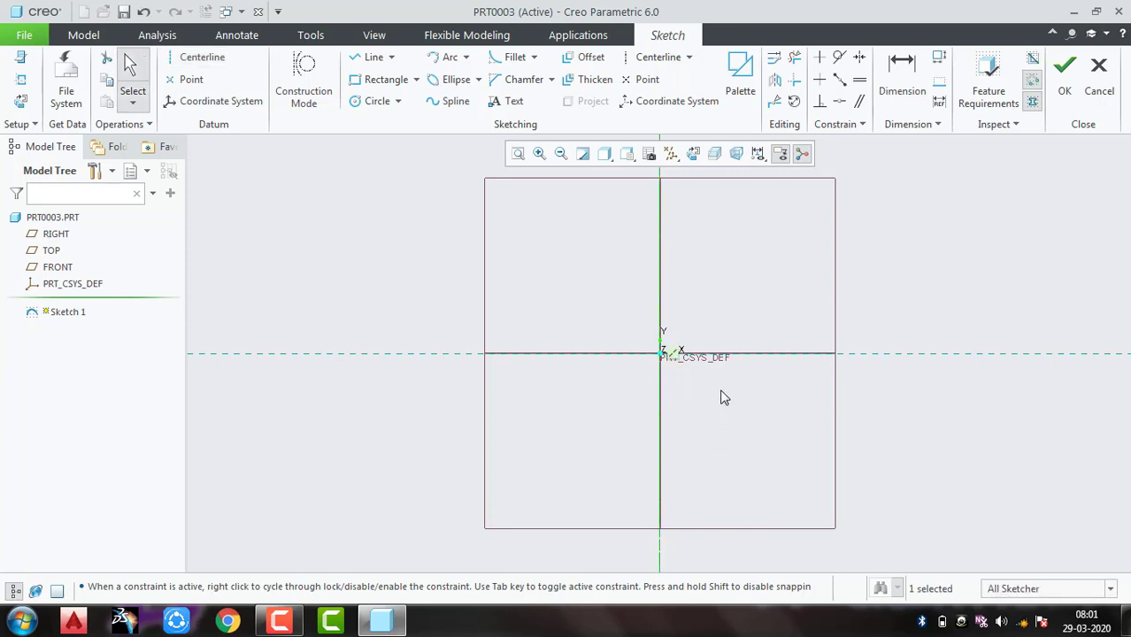
Start a line-chain profile with a vertical line on the positive X side of the centerline, above the horizontal reference
mouse_move(731, 324)
shift+middle_down()
mouse_move(684, 455)
mouse_move(690, 432)
shift+middle_up()
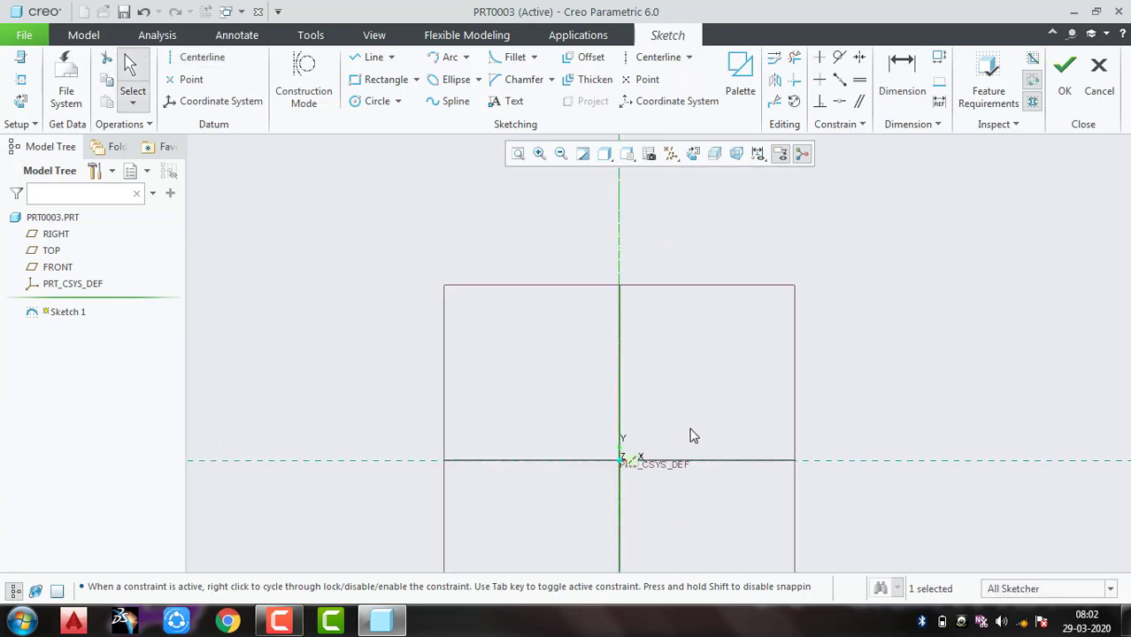
click(376, 58)
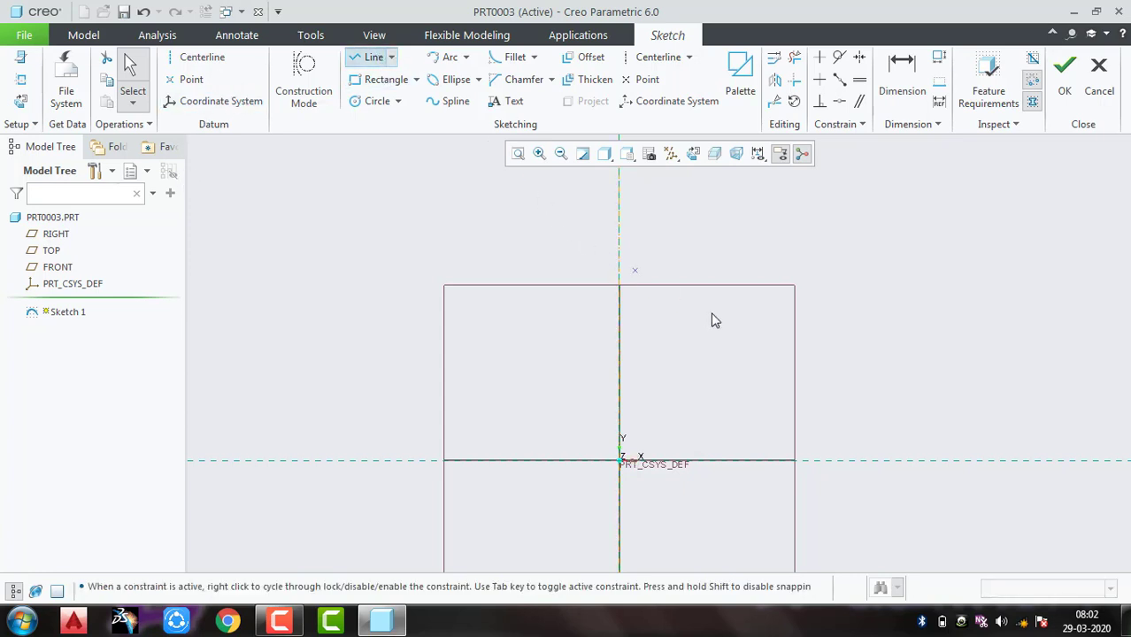
click(685, 265)
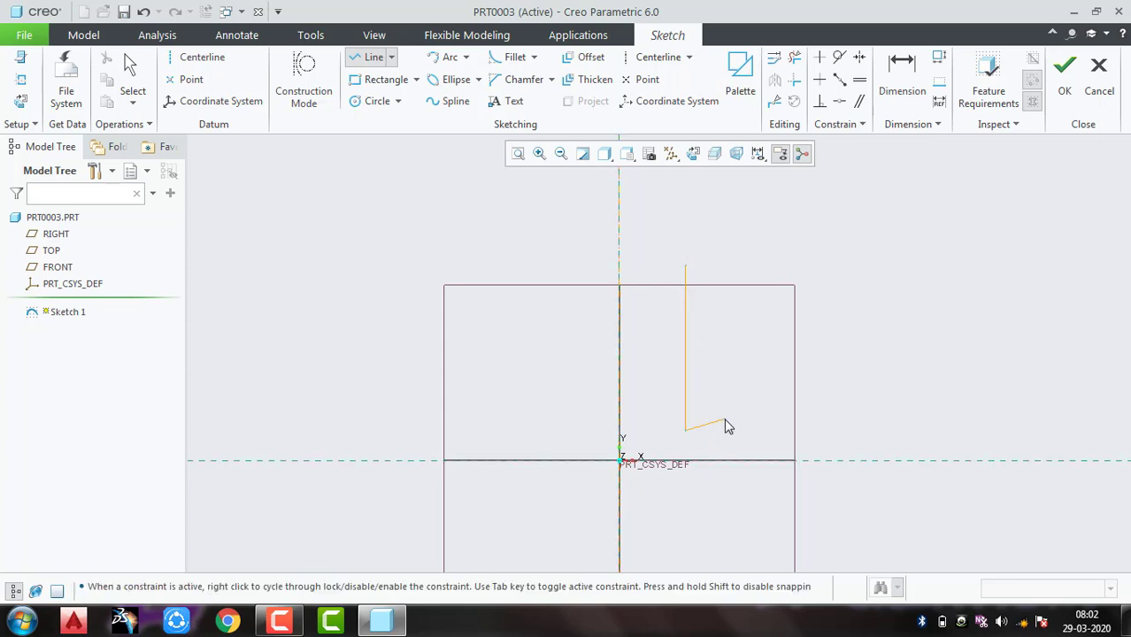
Finish the vertical line beside the centerline as a single segment and set its length to 40
middle_click(727, 420)
middle_click(734, 408)
double_click(705, 333)
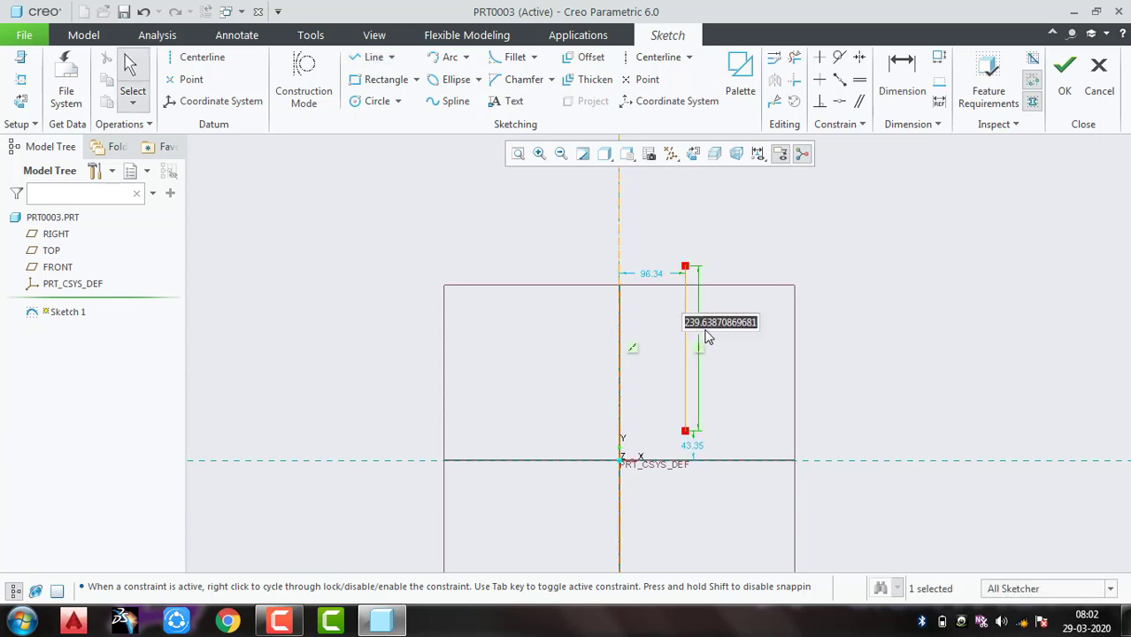
text(40)
key(Return)
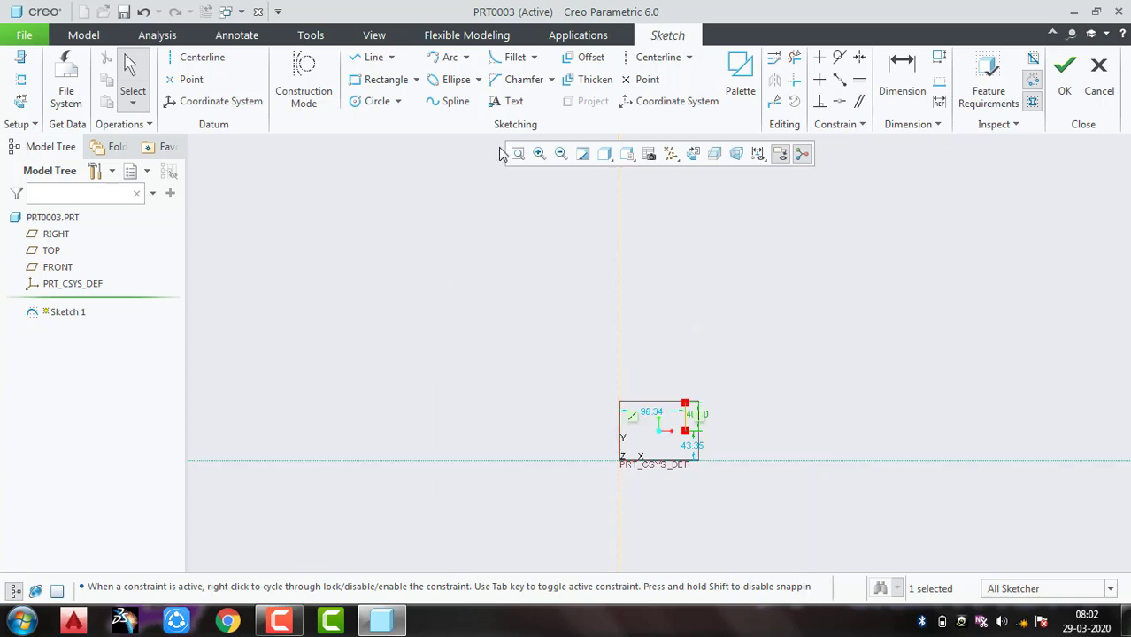
Position the vertical line with its lower end 0 from the horizontal reference and the line 12 from the vertical centerline
click(519, 155)
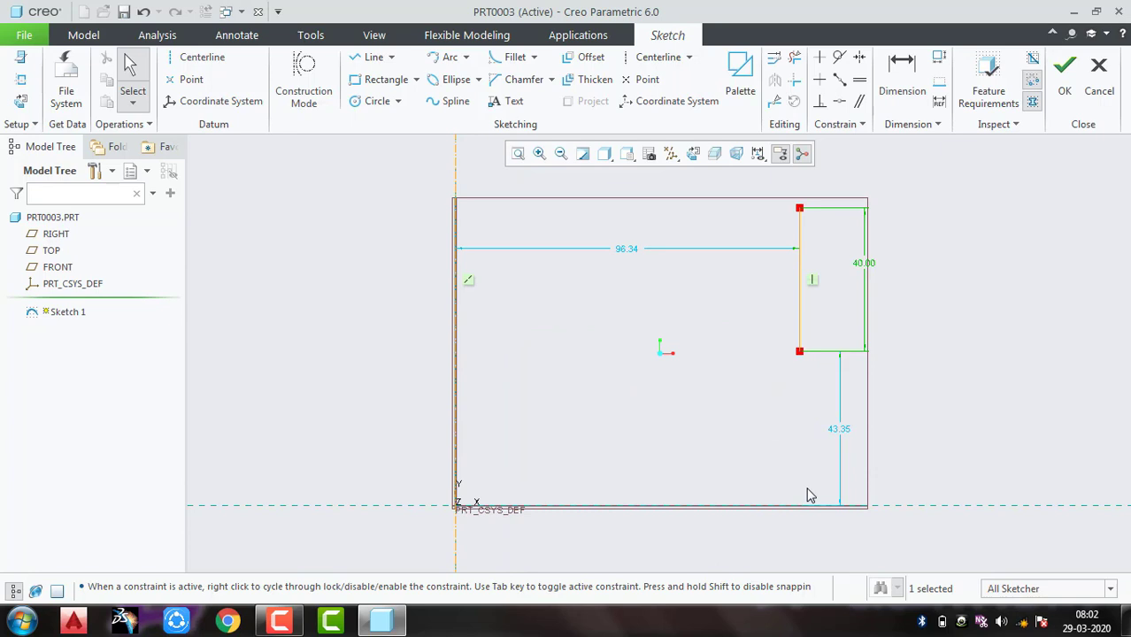
double_click(840, 430)
text(0)
key(Return)
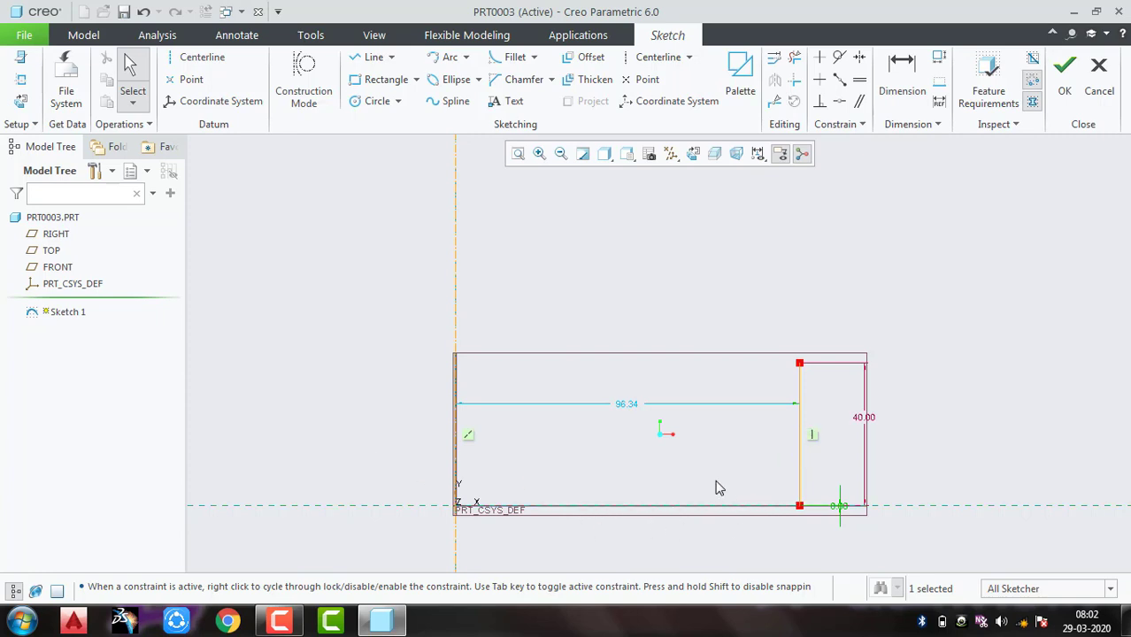
double_click(624, 404)
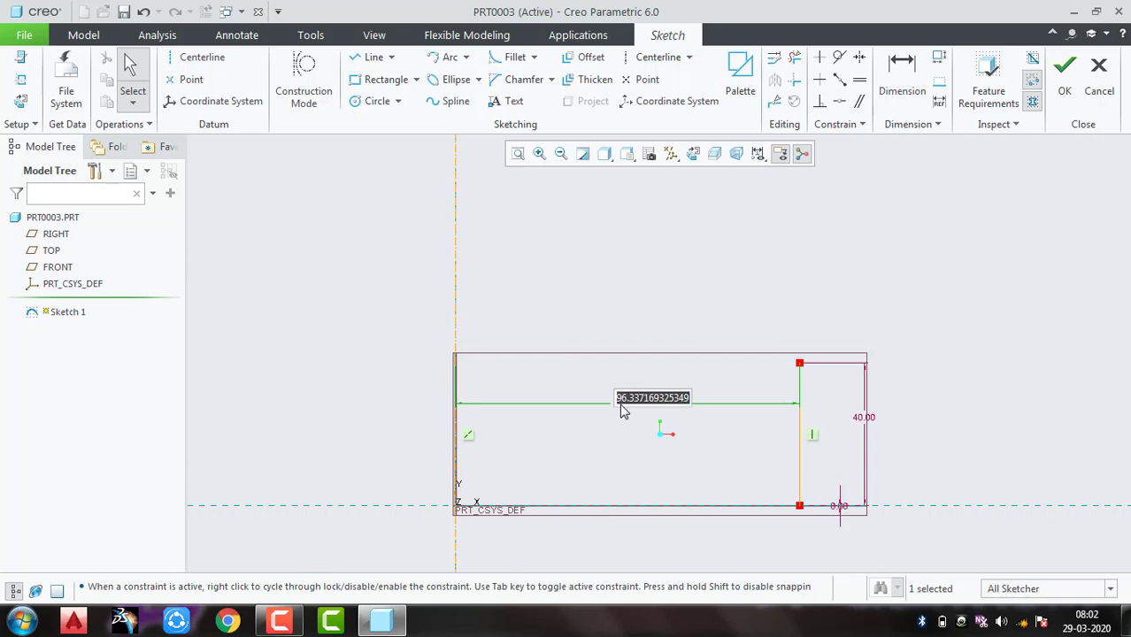
text(12)
key(Return)
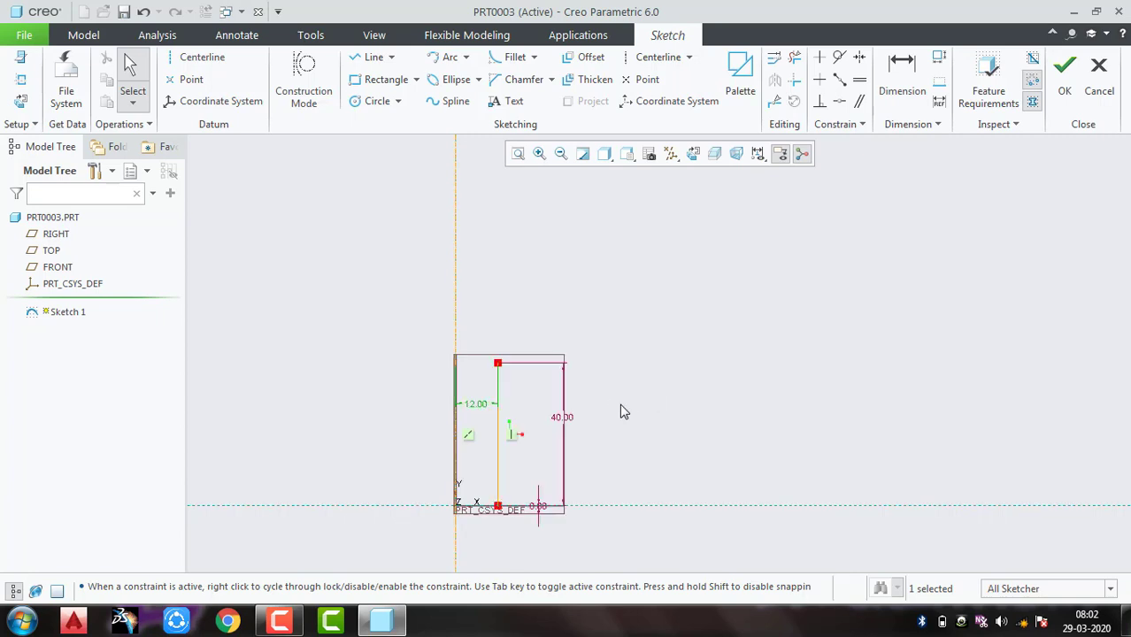
Sketch the profile's upper outline from the vertical line's top end: short horizontal edge, downward slope, horizontal web edge, upward slope, short rim edge
scroll(491, 482, down, 2)
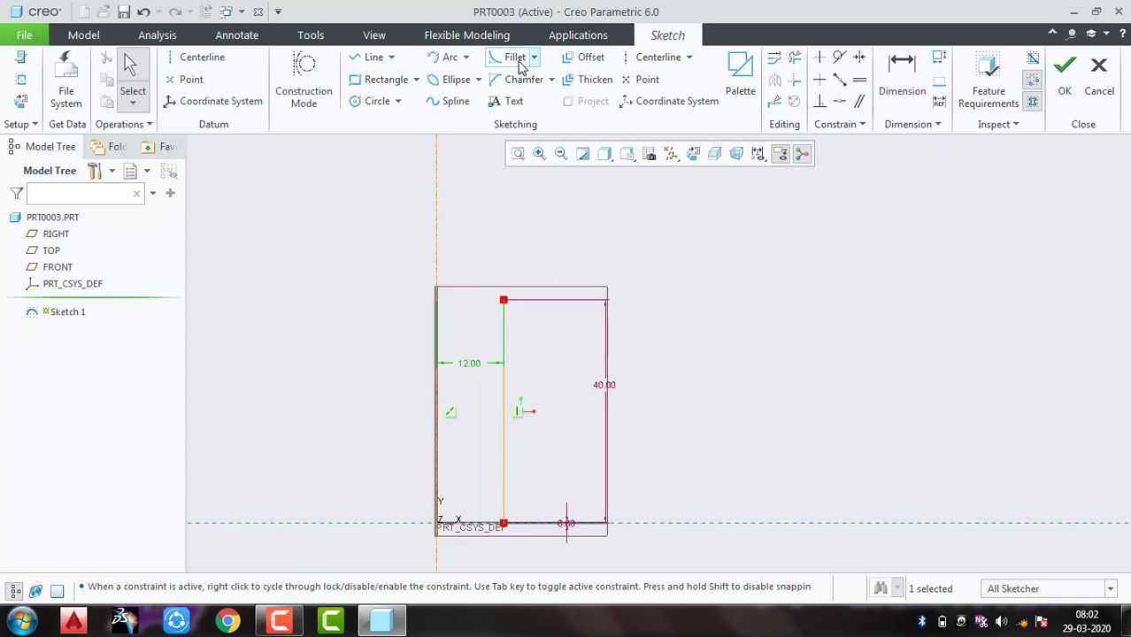
click(390, 57)
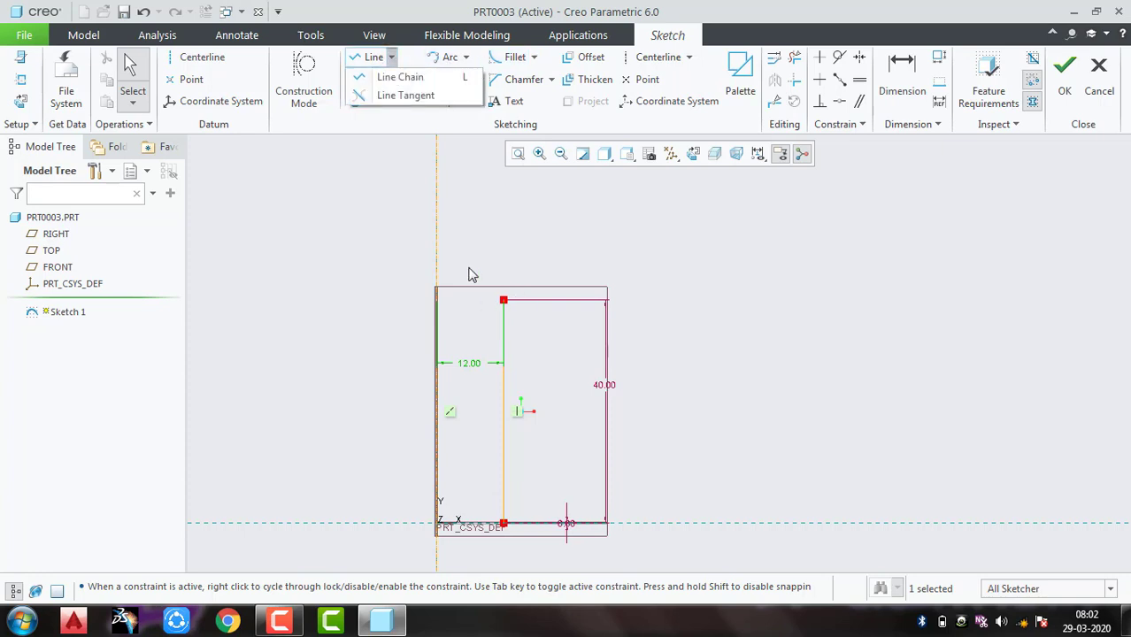
click(400, 77)
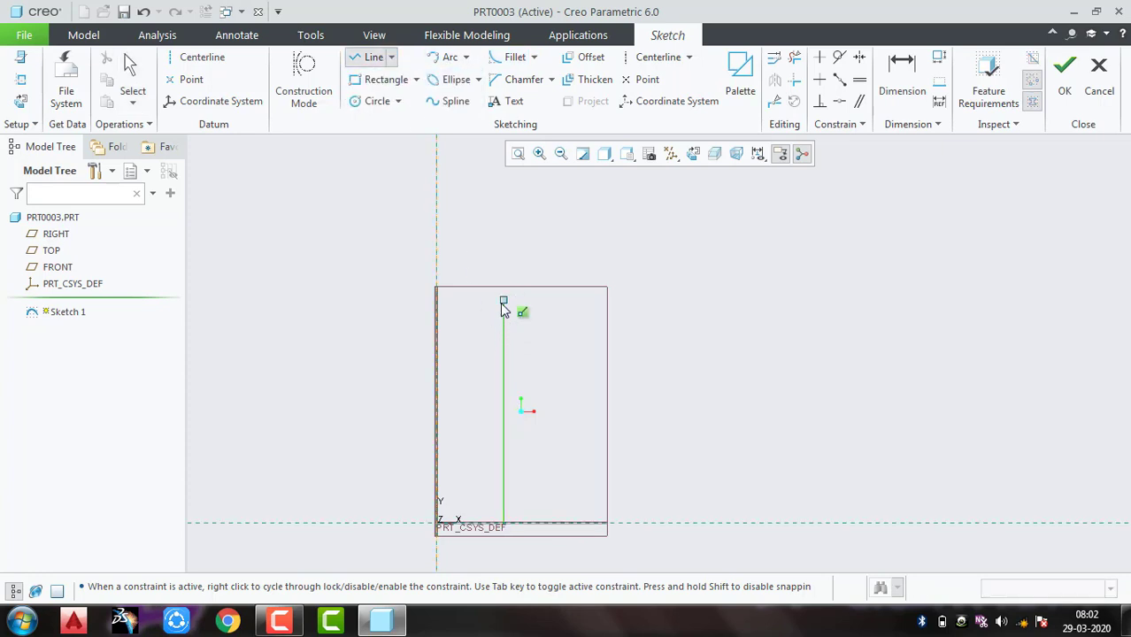
click(503, 301)
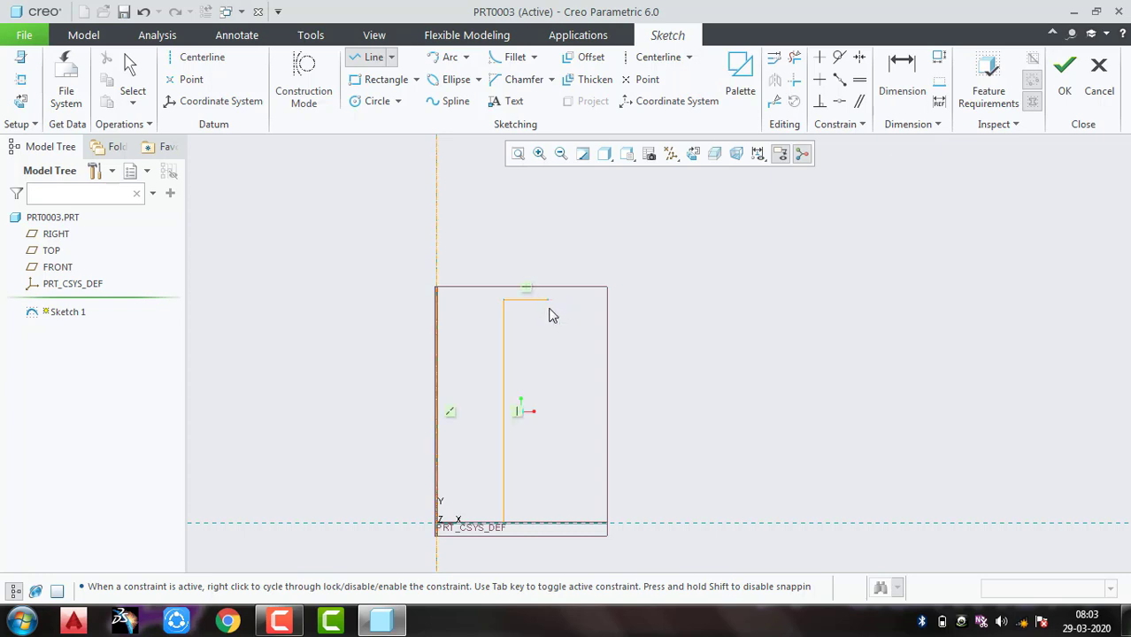
click(549, 301)
click(570, 397)
click(676, 397)
click(688, 349)
click(713, 349)
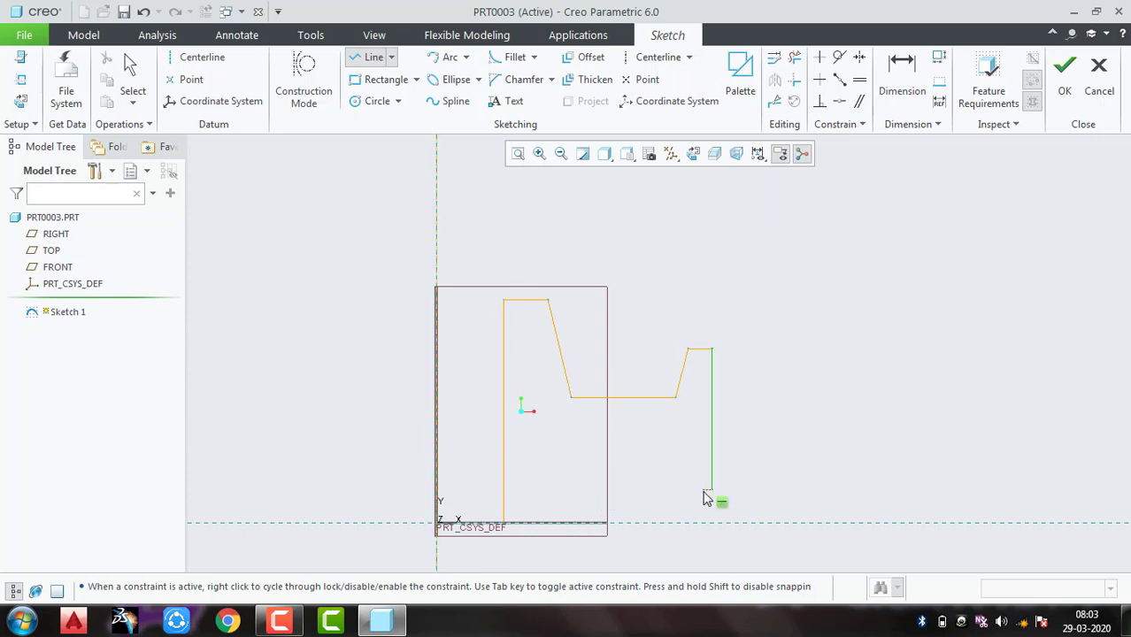
Close the profile with a vertical rim edge about 25 long and a lower outline returning to the vertical line's lower end
click(713, 489)
click(689, 492)
click(677, 441)
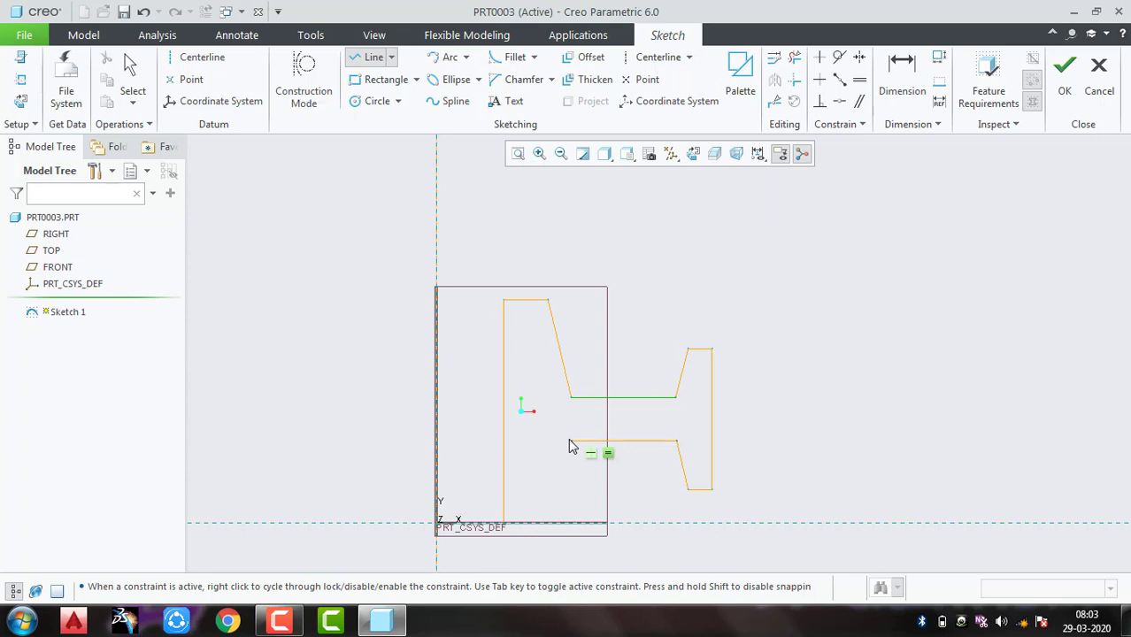
click(571, 440)
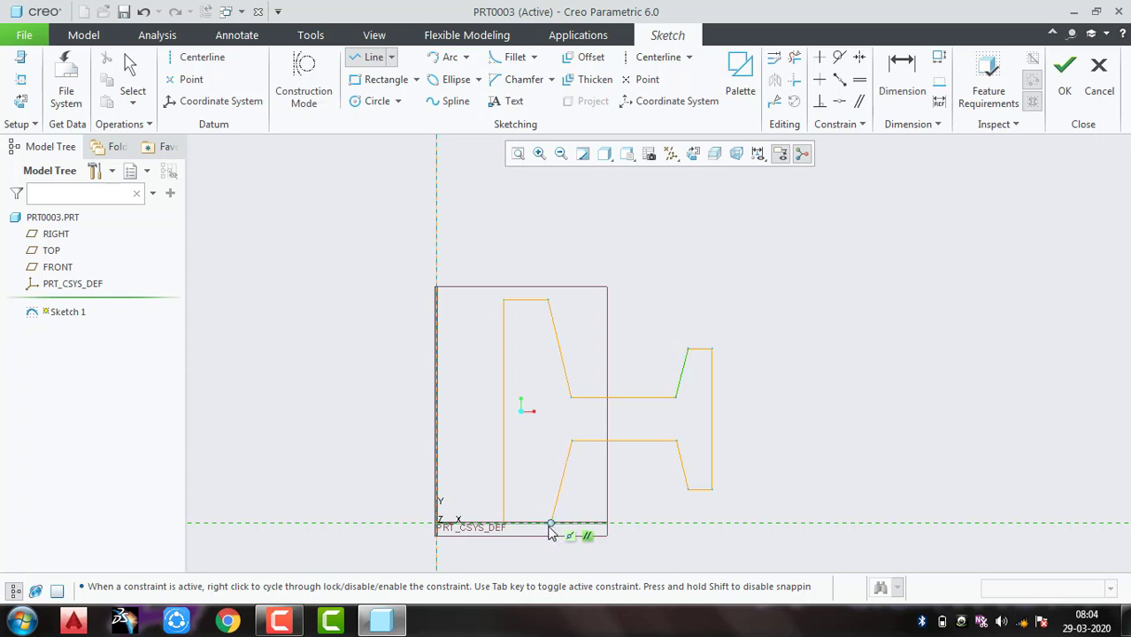
click(549, 528)
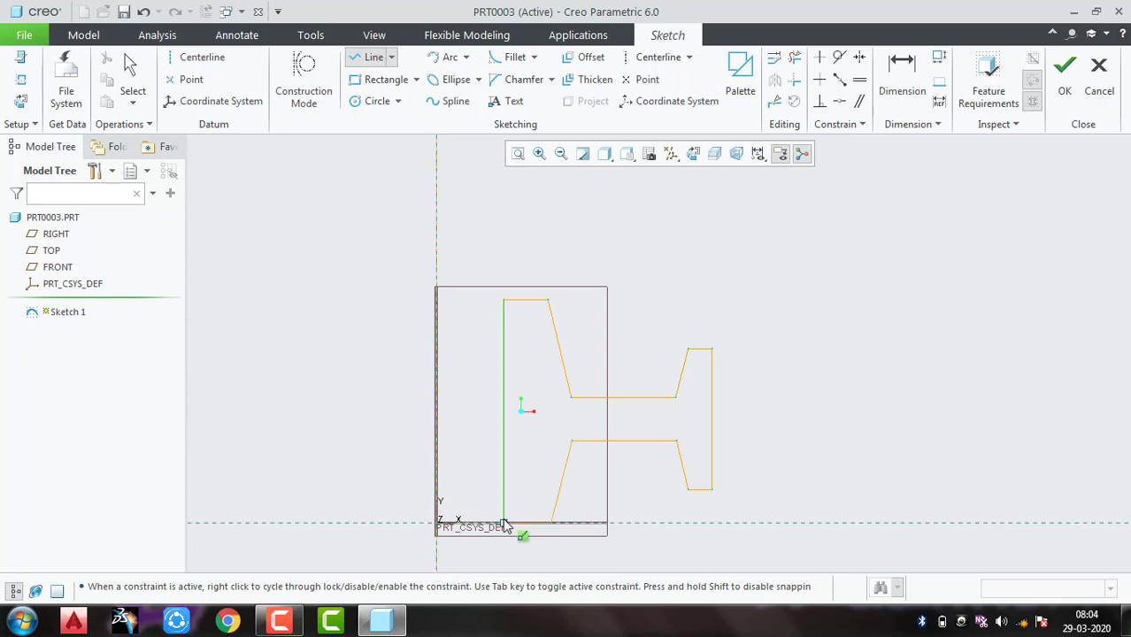
middle_click(536, 552)
middle_click(673, 542)
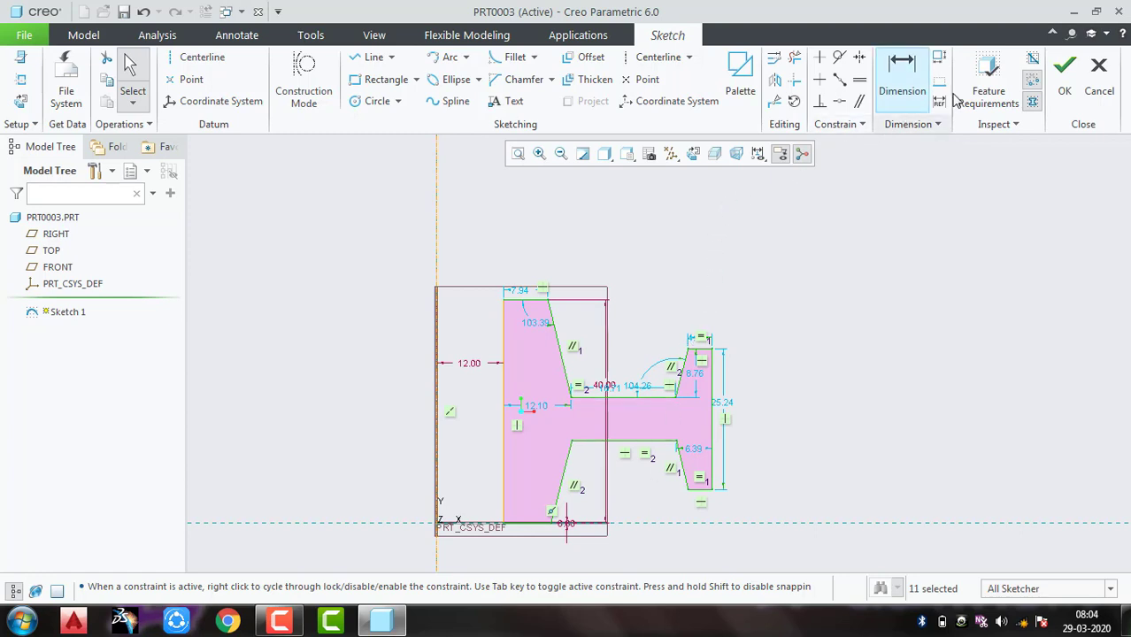
Dimension the top horizontal edge's outer end from the vertical centerline and set the distance to 15
click(916, 79)
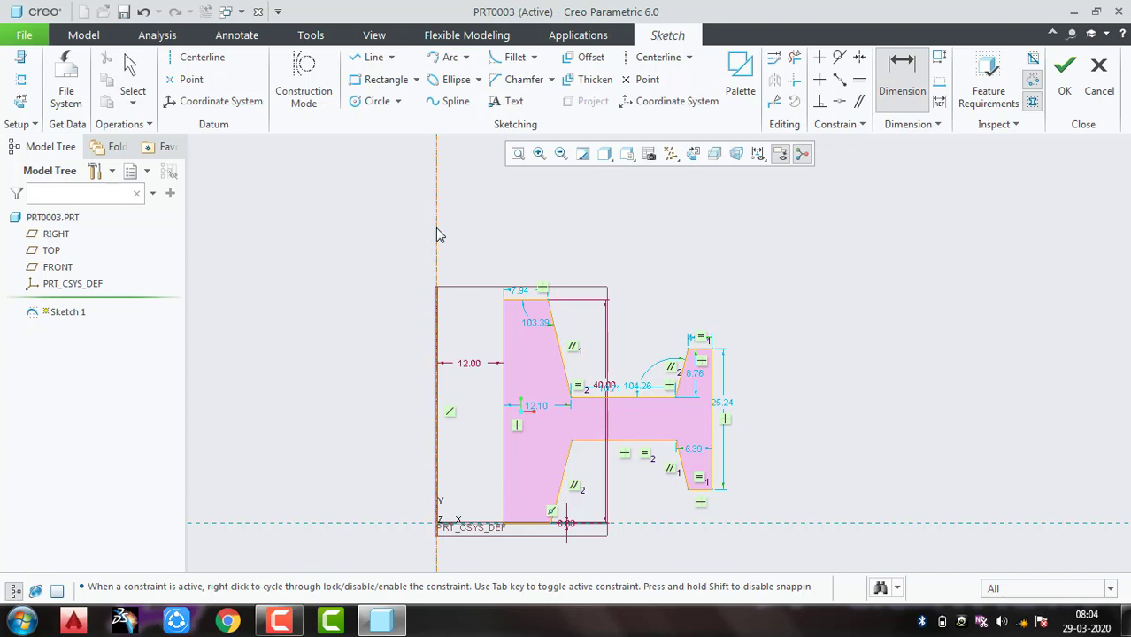
middle_click(524, 233)
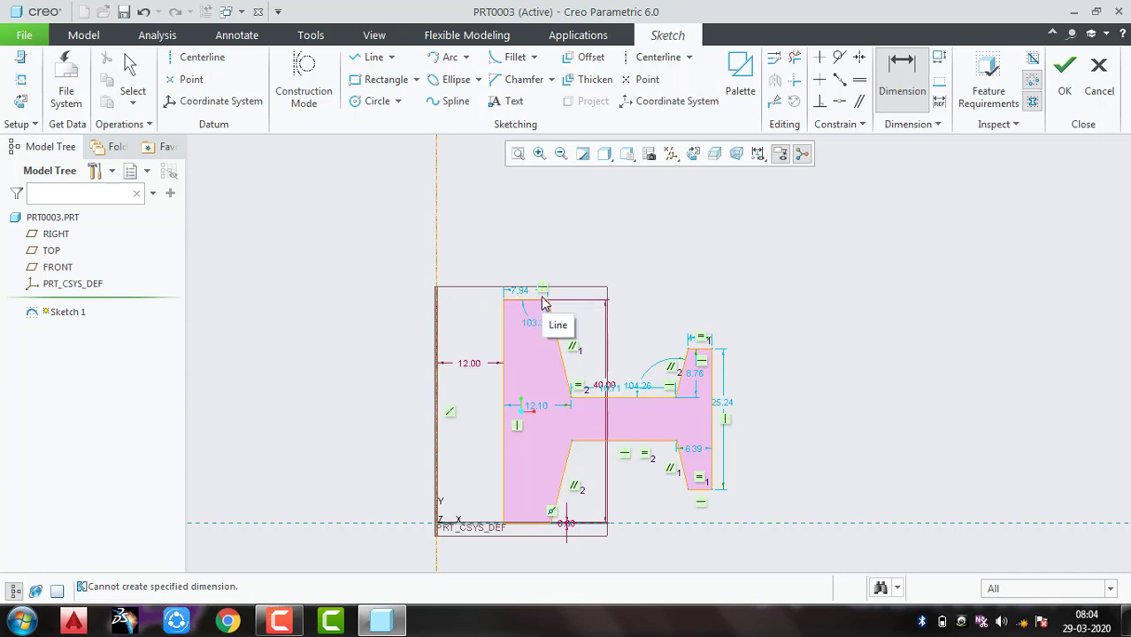
click(436, 255)
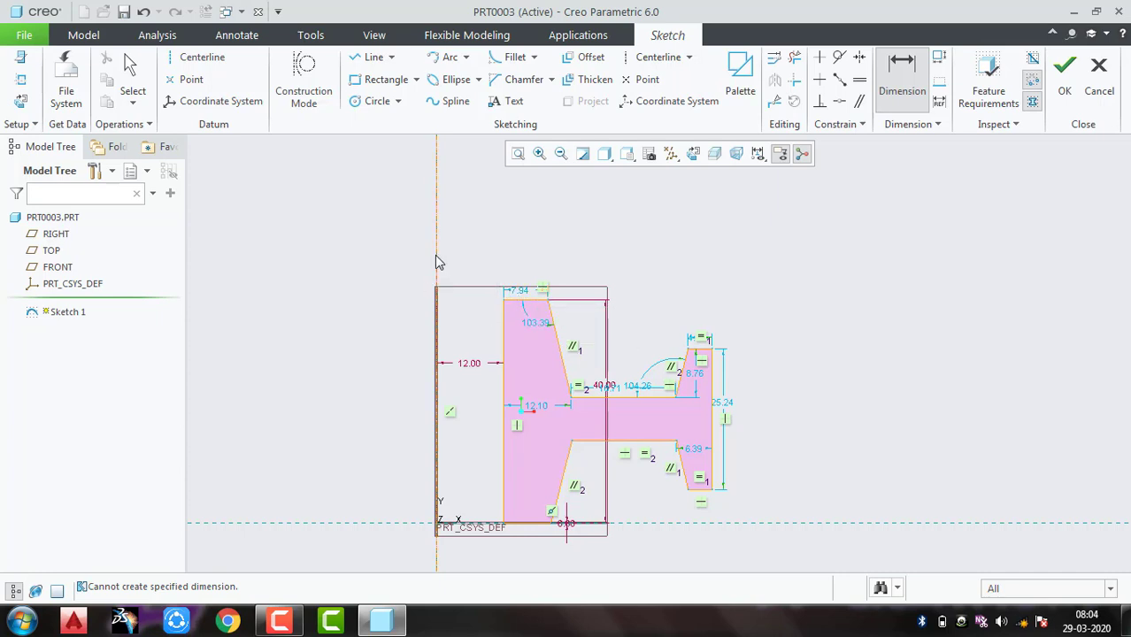
click(547, 300)
middle_click(513, 264)
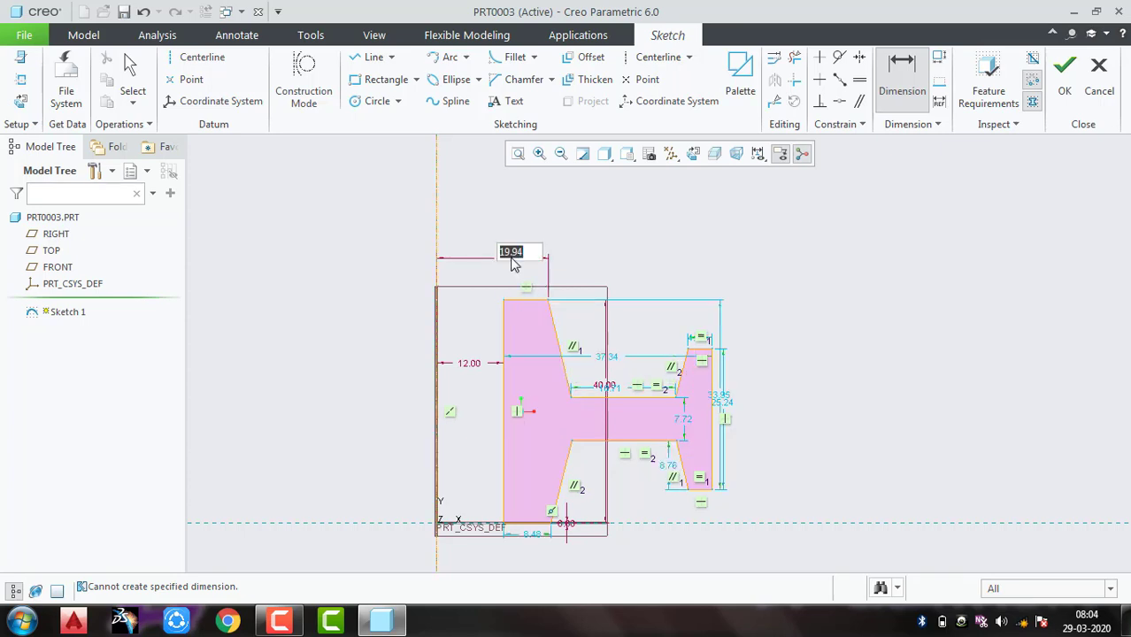
text(15)
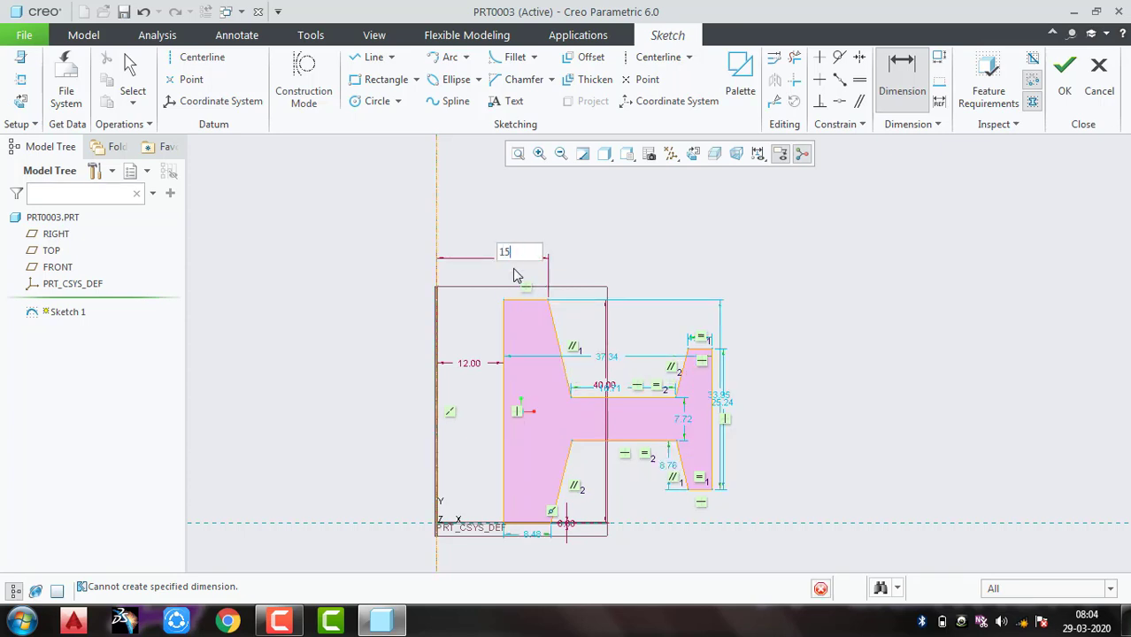
key(Return)
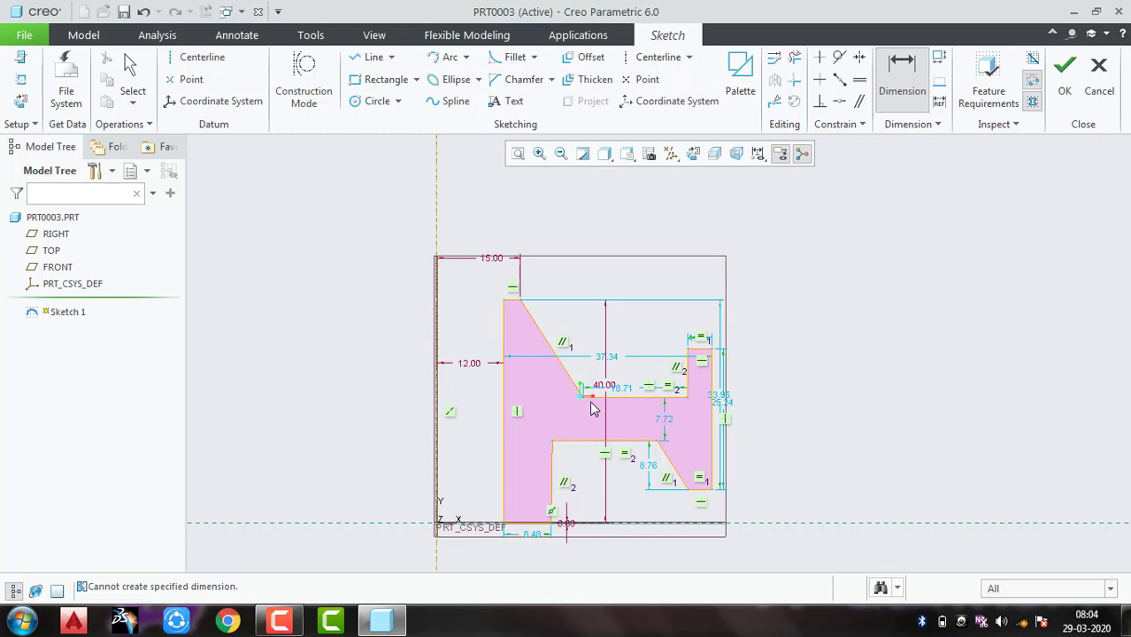
Undo the 15 dimension and the sketched profile outline, back to the single dimensioned vertical line
key(ctrl+z)
key(ctrl+z)
key(ctrl+z)
key(ctrl+z)
key(ctrl+z)
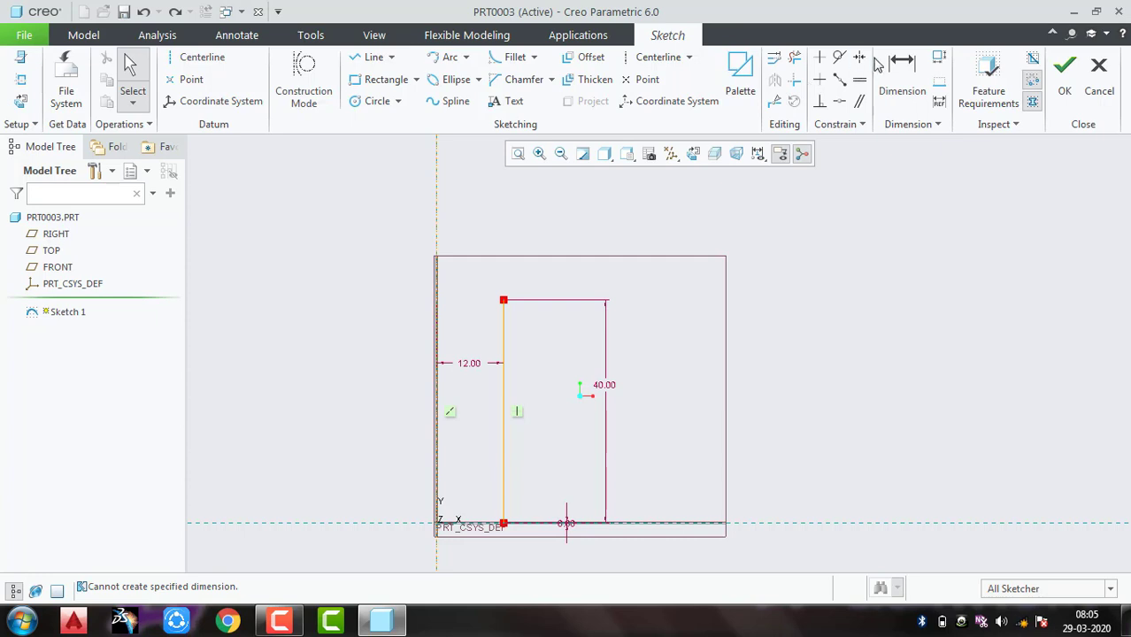
Sketch a short horizontal line outward from the vertical line's top end and dimension its outer end 15 from the centerline
click(371, 57)
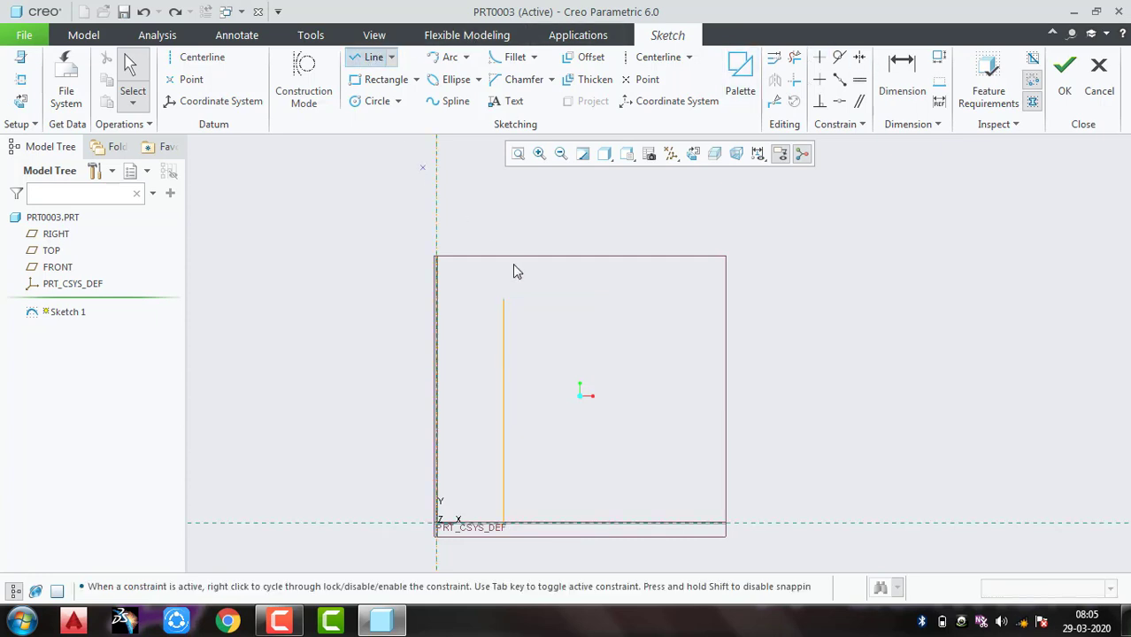
click(528, 307)
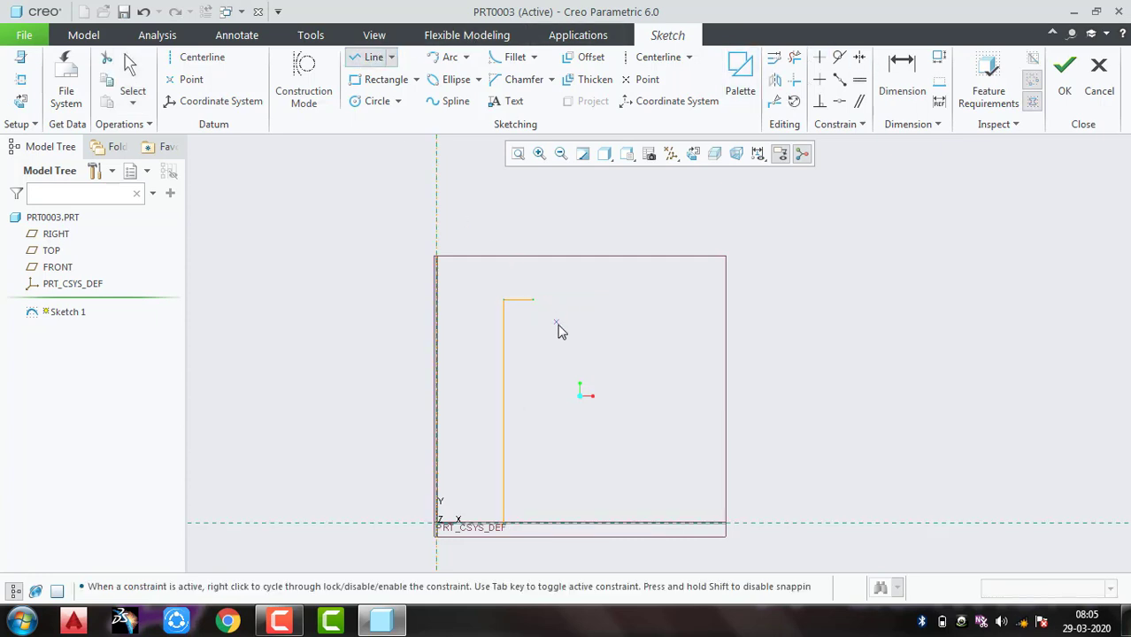
middle_click(485, 326)
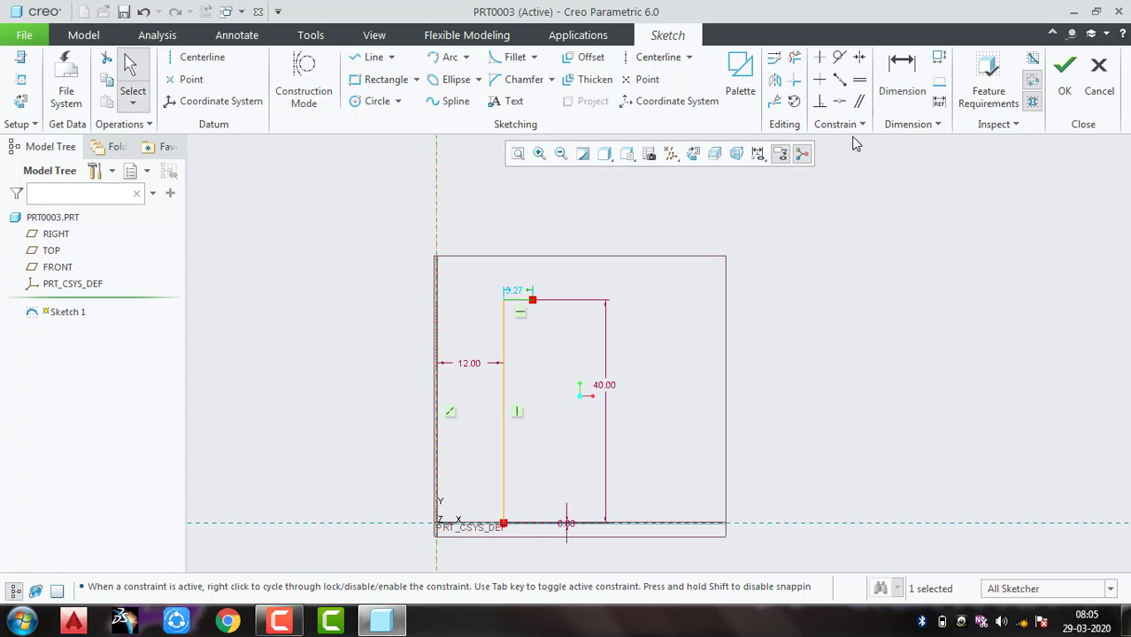
click(436, 225)
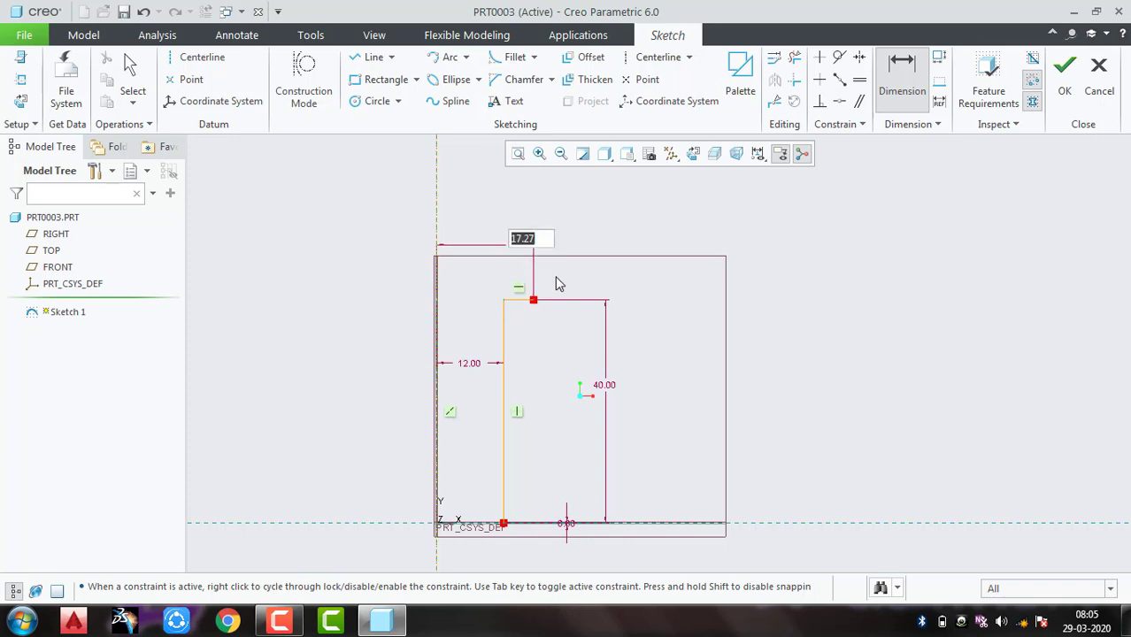
text(15)
key(Return)
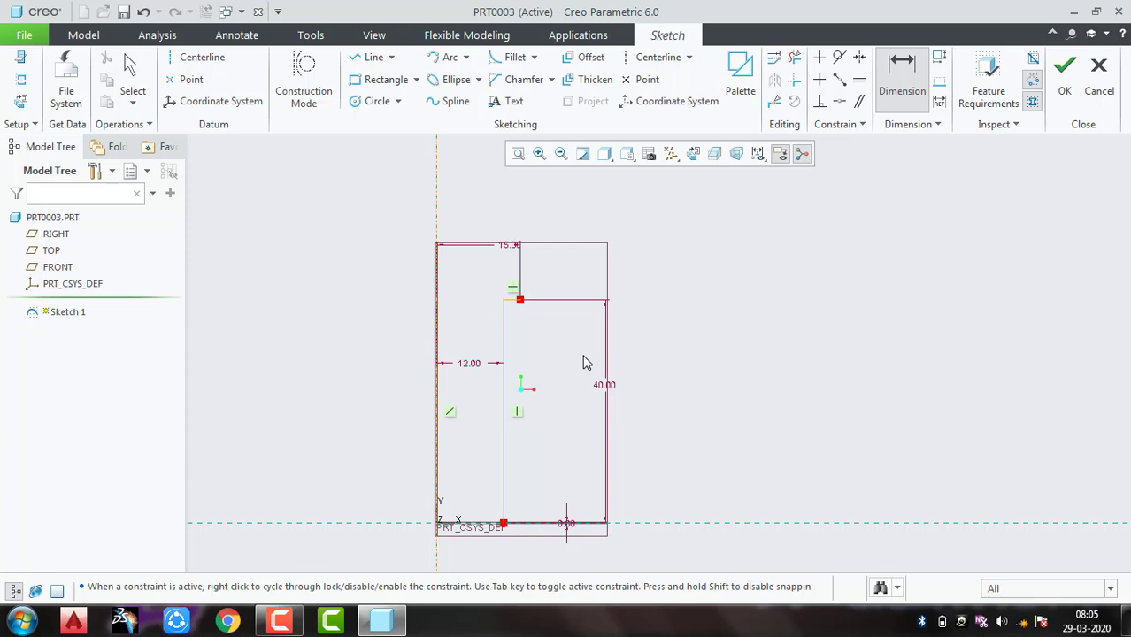
Sketch a sloping line downward and outward from the short top edge's outer end, at about 103° to that edge
click(371, 58)
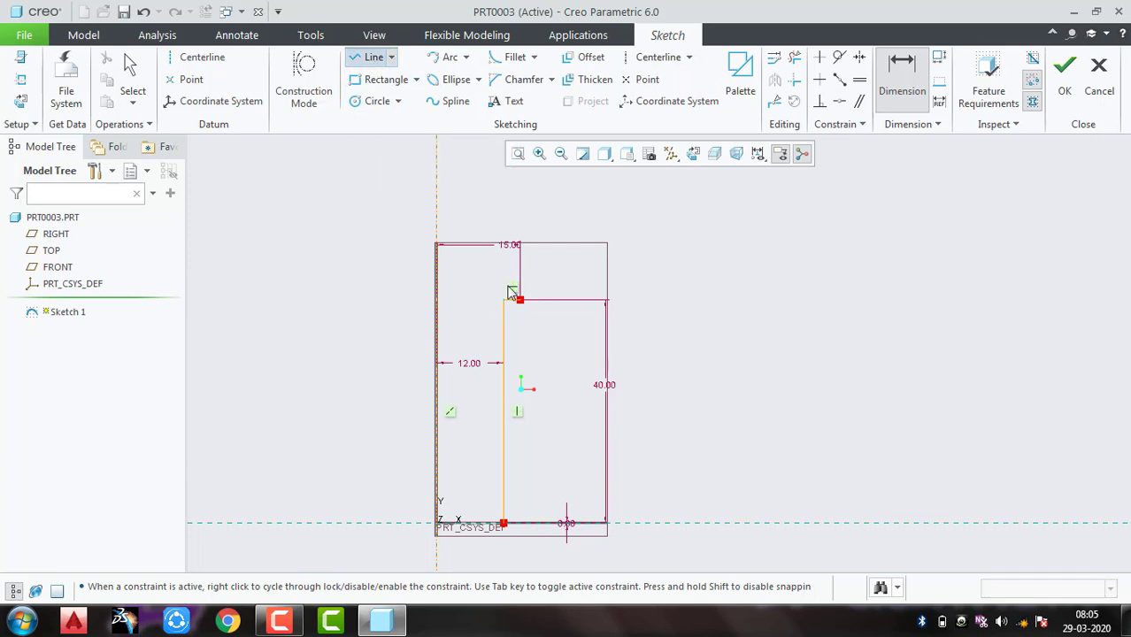
click(520, 301)
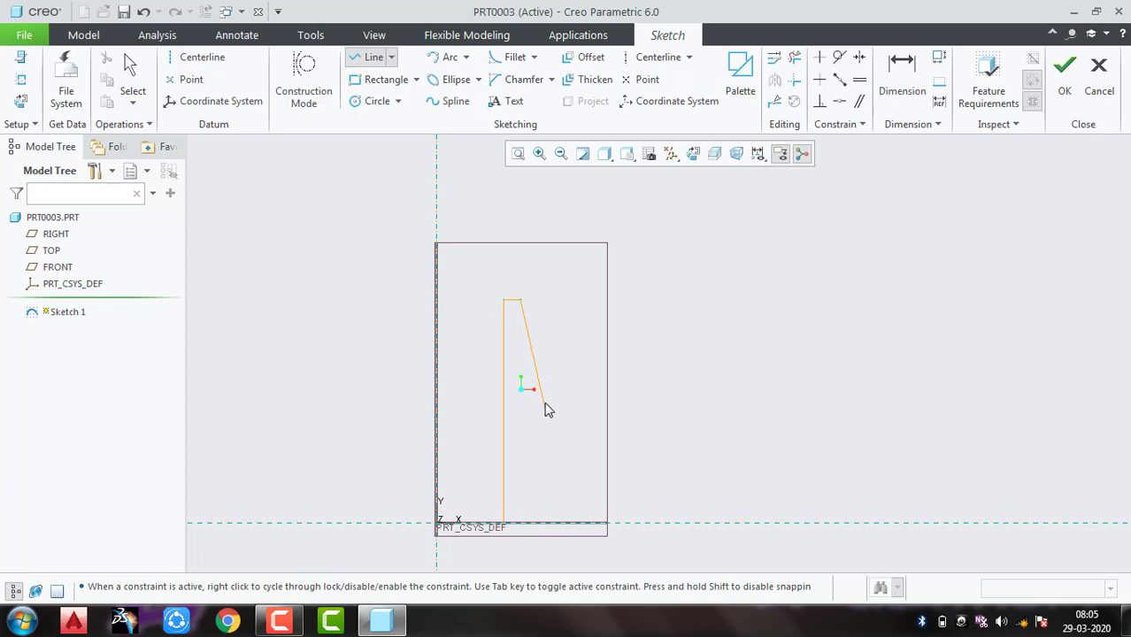
click(544, 403)
middle_click(581, 404)
middle_click(579, 403)
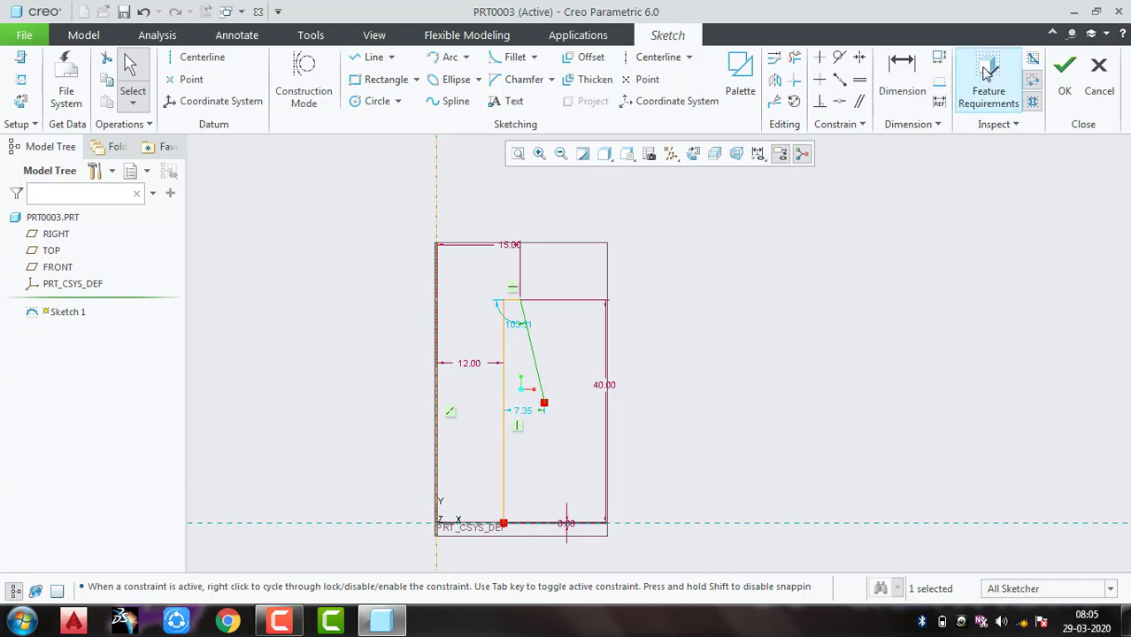
Dimension the sloping line's lower end from the vertical centerline and set the distance to 40
click(918, 88)
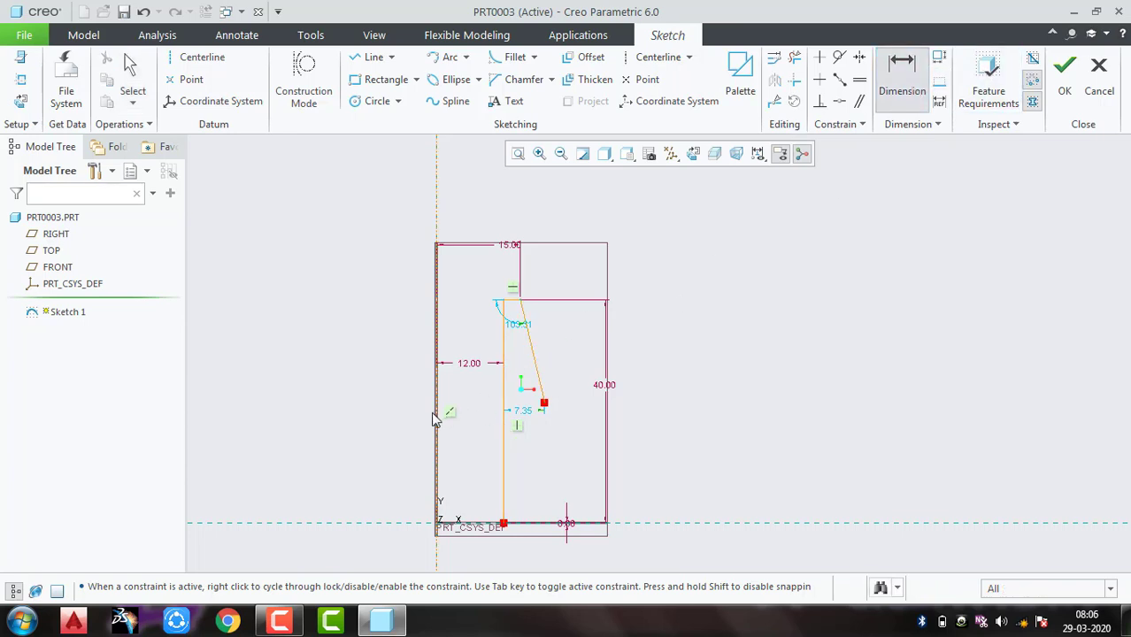
click(539, 396)
middle_click(522, 455)
text(40)
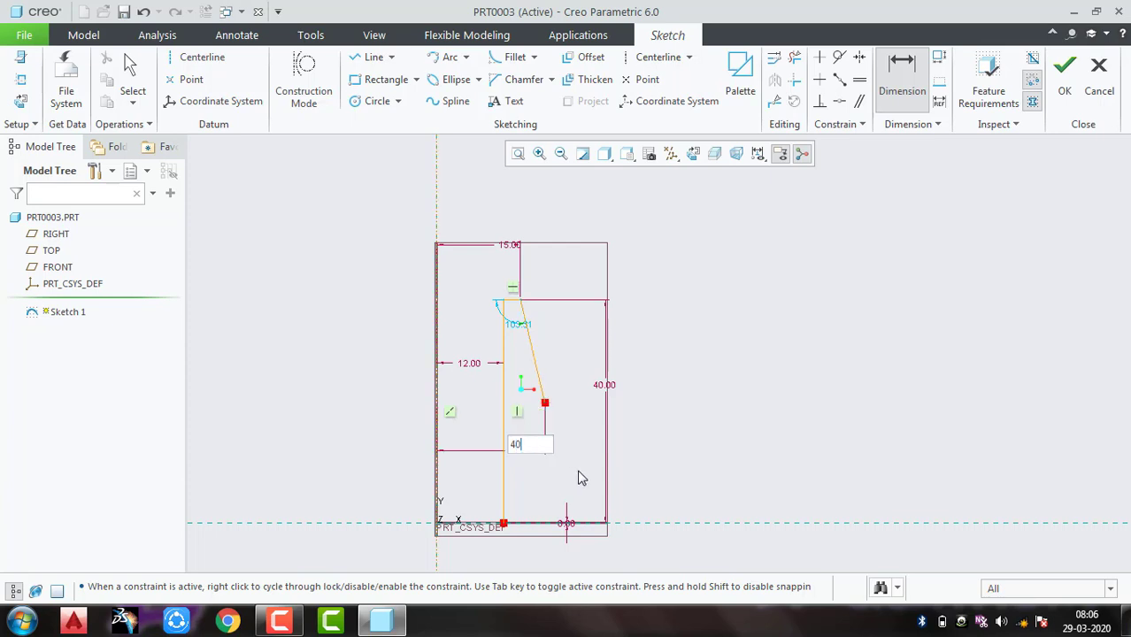
key(Return)
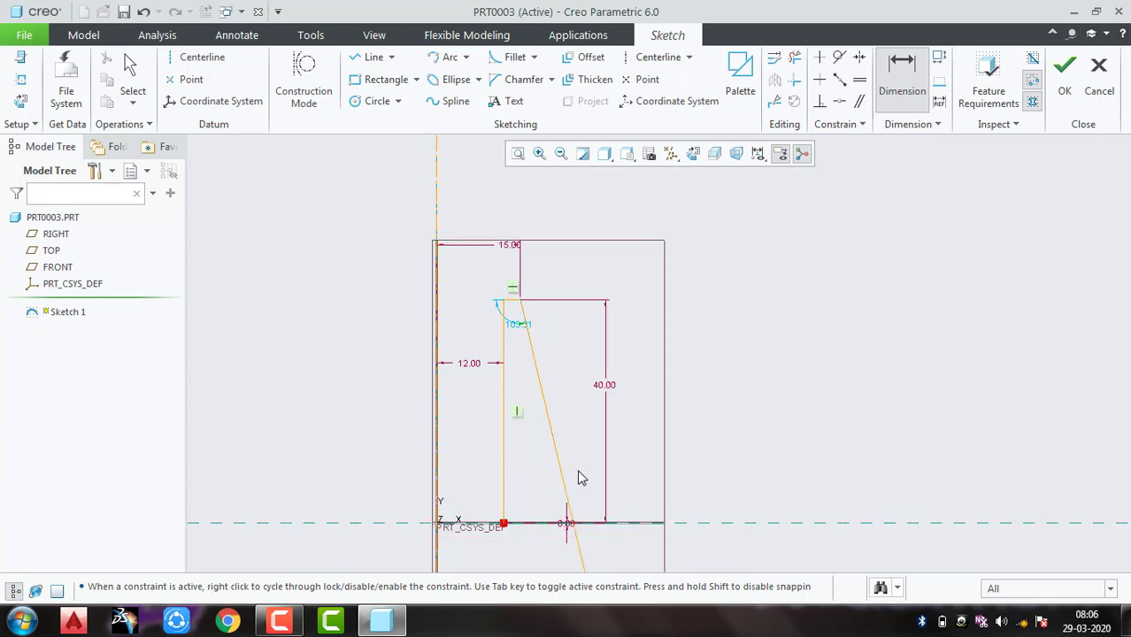
scroll(582, 478, down, 6)
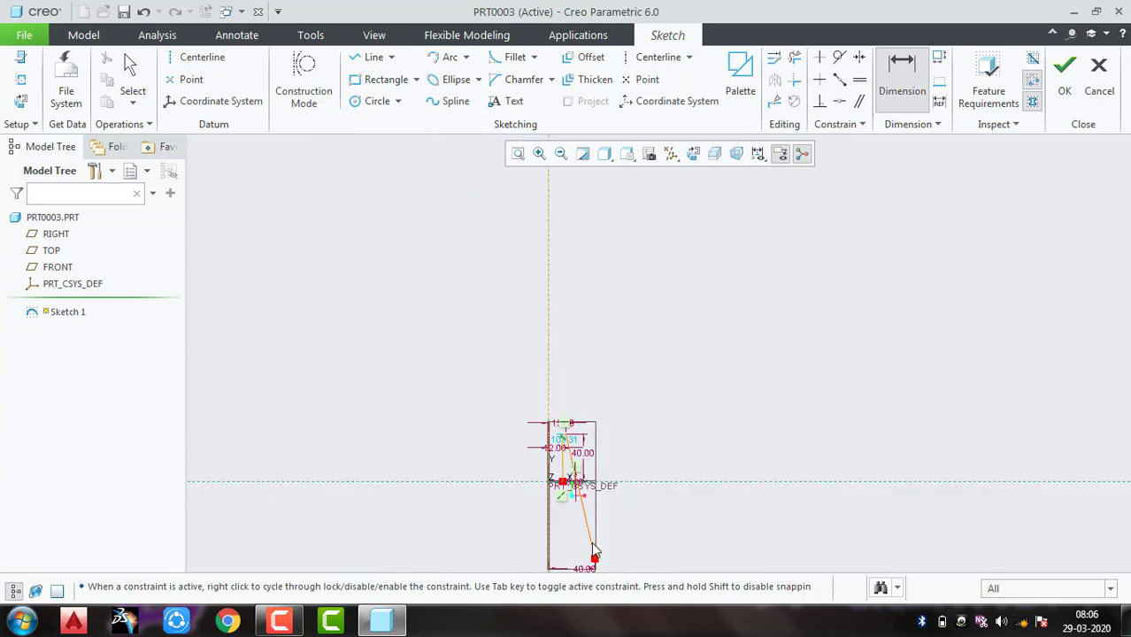
scroll(595, 557, up, 3)
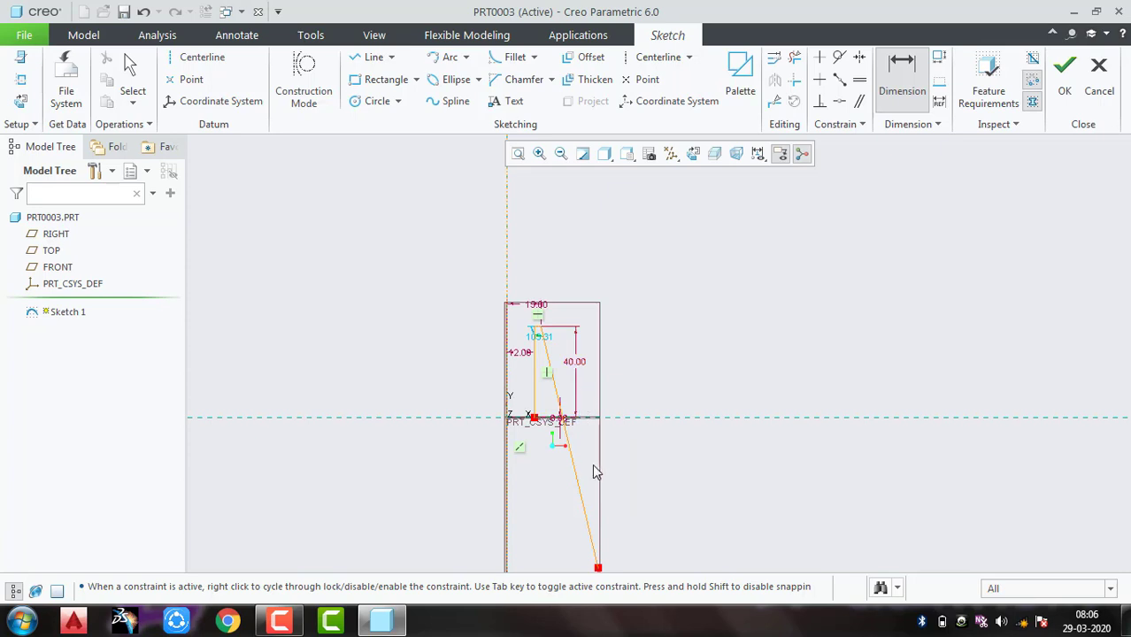
Undo the last change to the distance between the sloping line's lower end and the vertical centerline
key(ctrl+z)
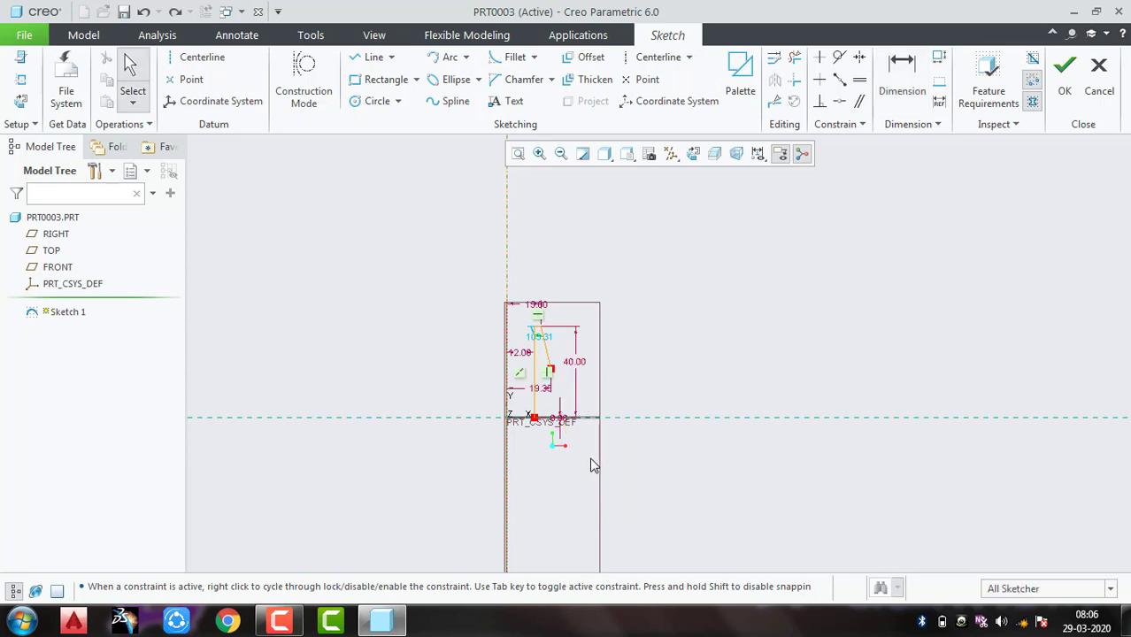
scroll(552, 382, down, 3)
scroll(553, 391, down, 2)
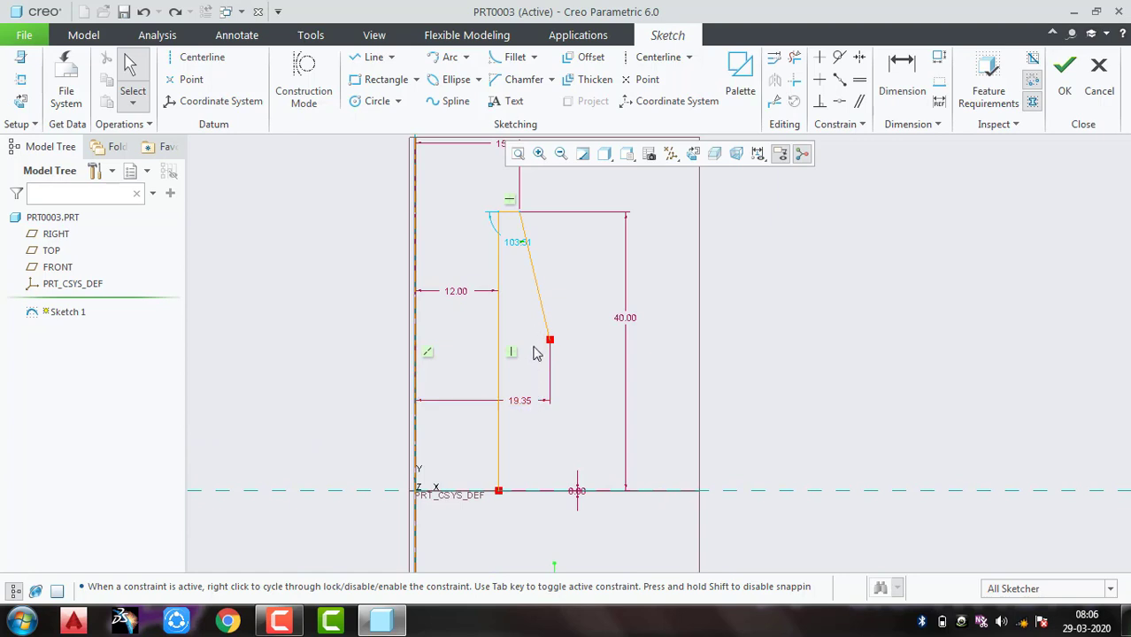
scroll(538, 351, up, 2)
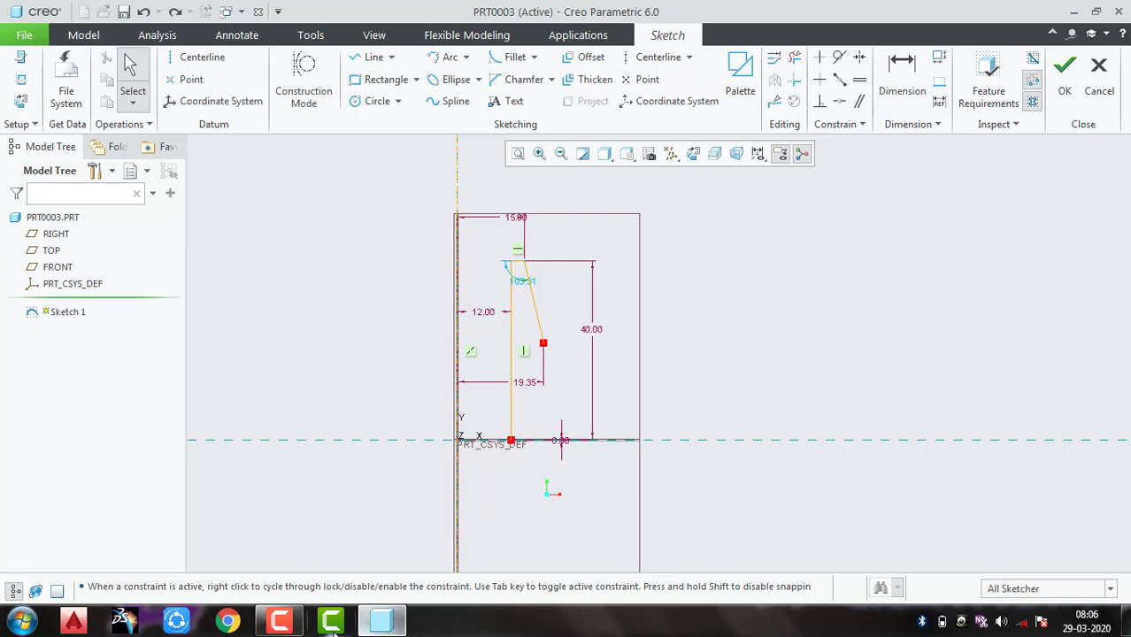
mouse_move(285, 624)
click(277, 566)
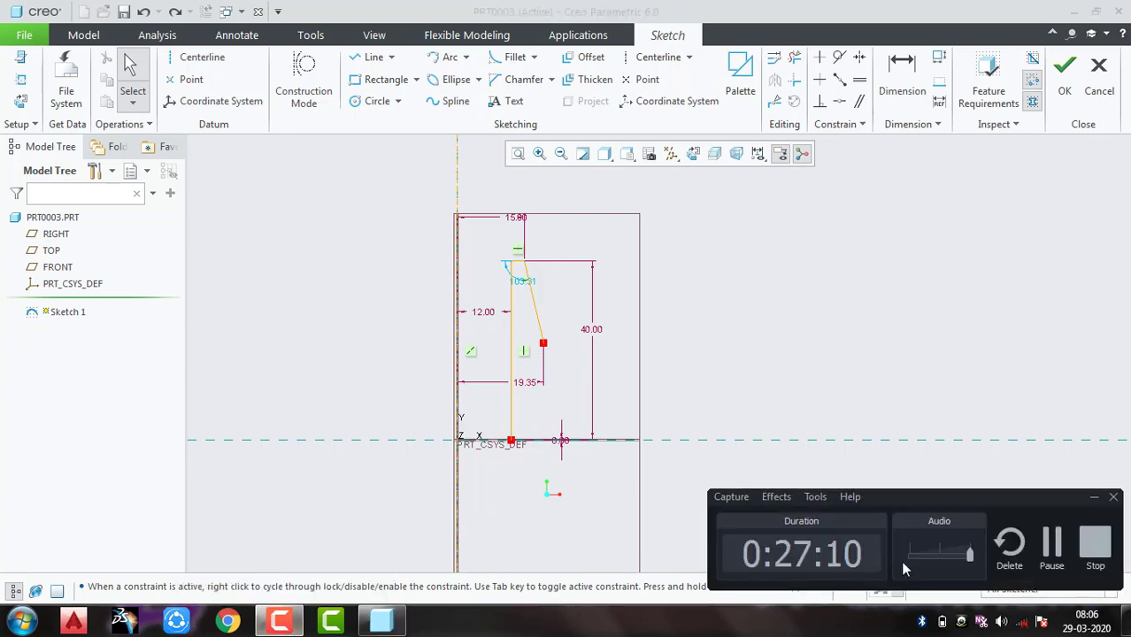
click(1051, 546)
click(1051, 546)
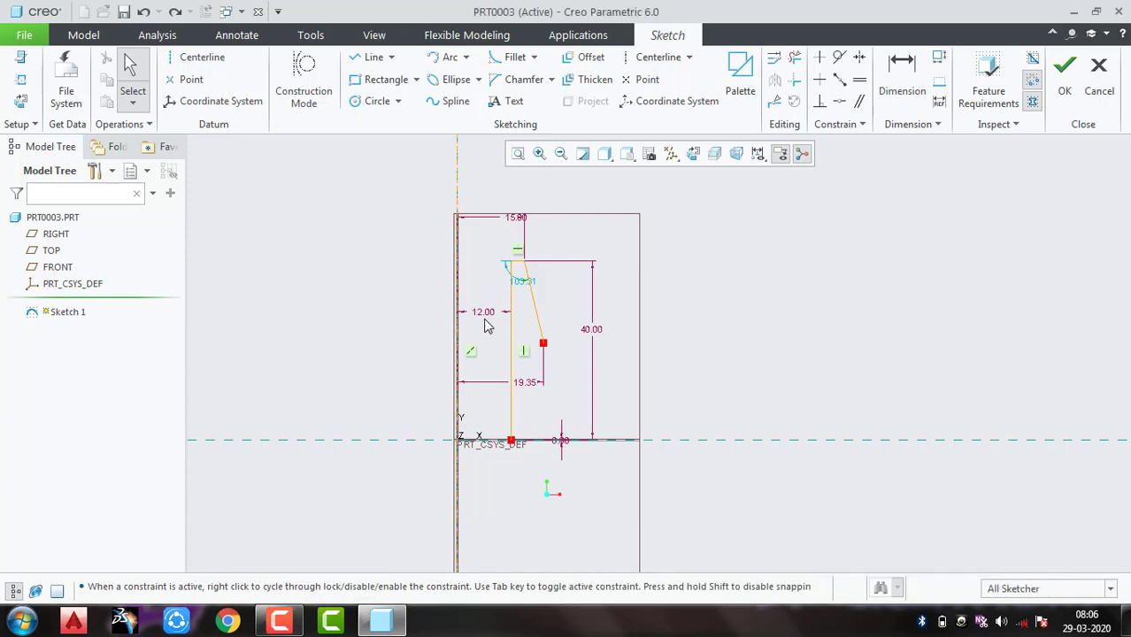
Set the distance from the vertical centerline to the sloping line's lower end to 20
double_click(524, 384)
text(20)
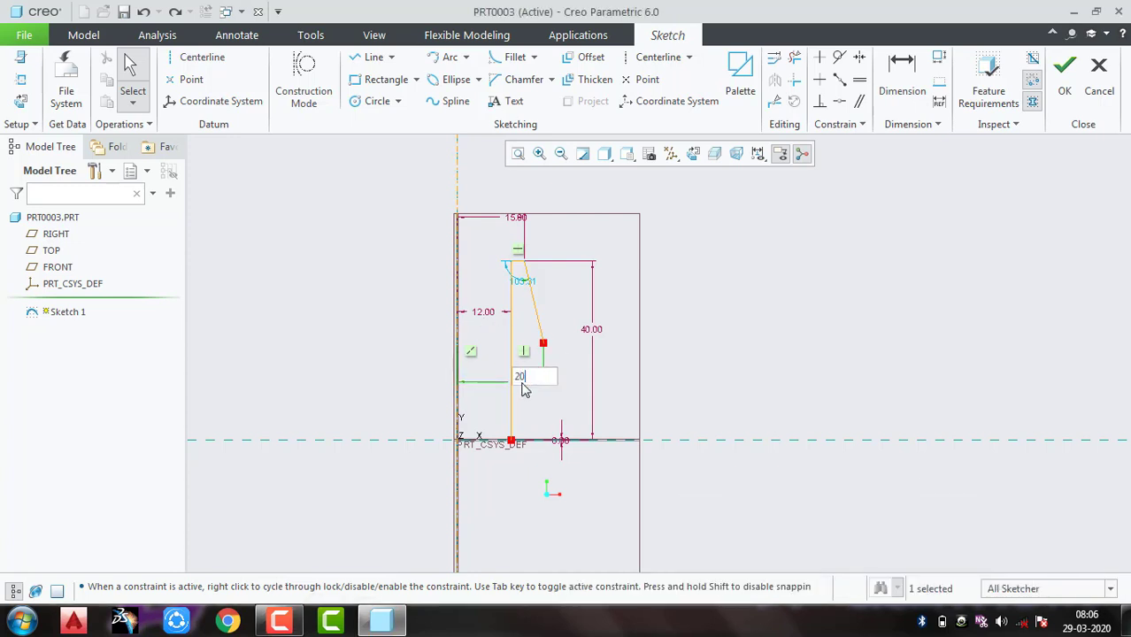
key(Return)
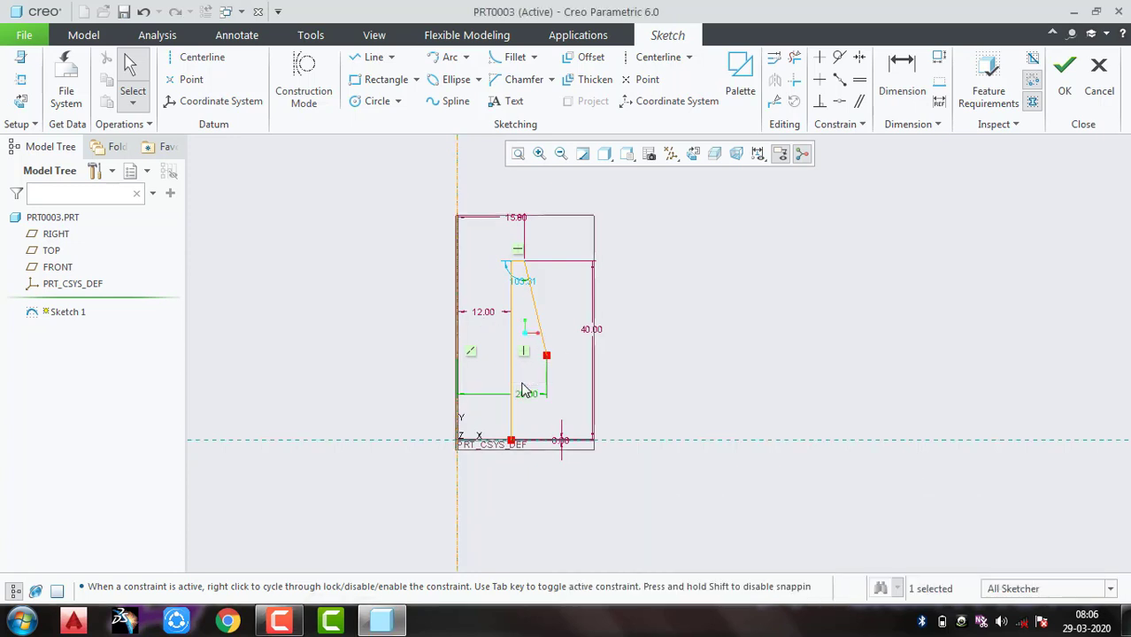
Sketch a horizontal line about 14.4 long outward from the sloping line's lower end
click(358, 59)
click(547, 355)
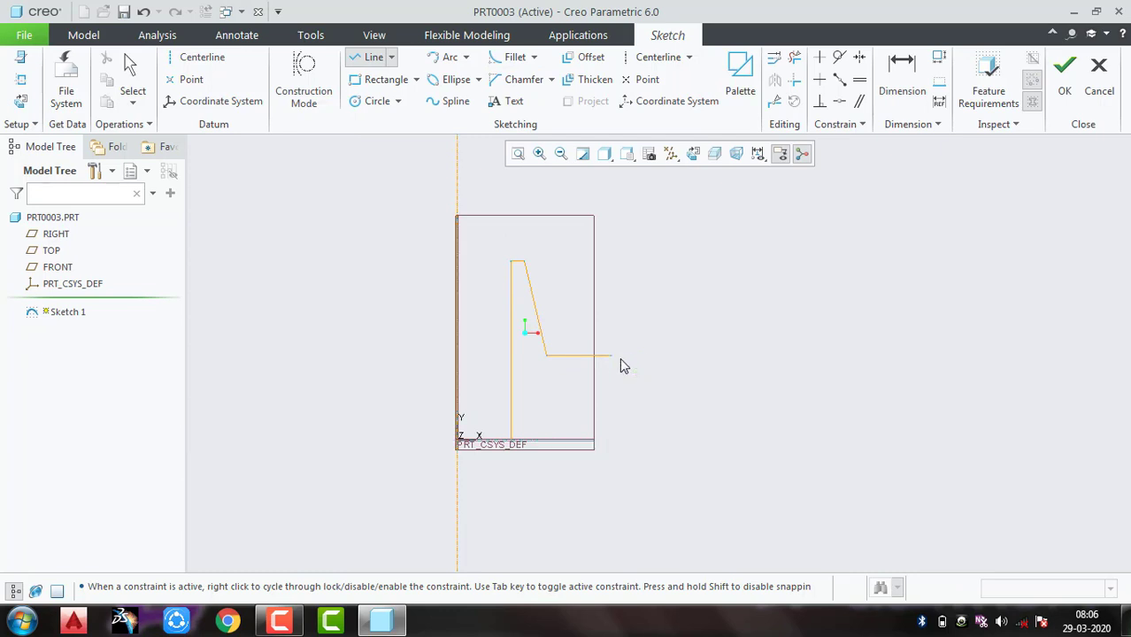
middle_click(652, 351)
middle_click(688, 358)
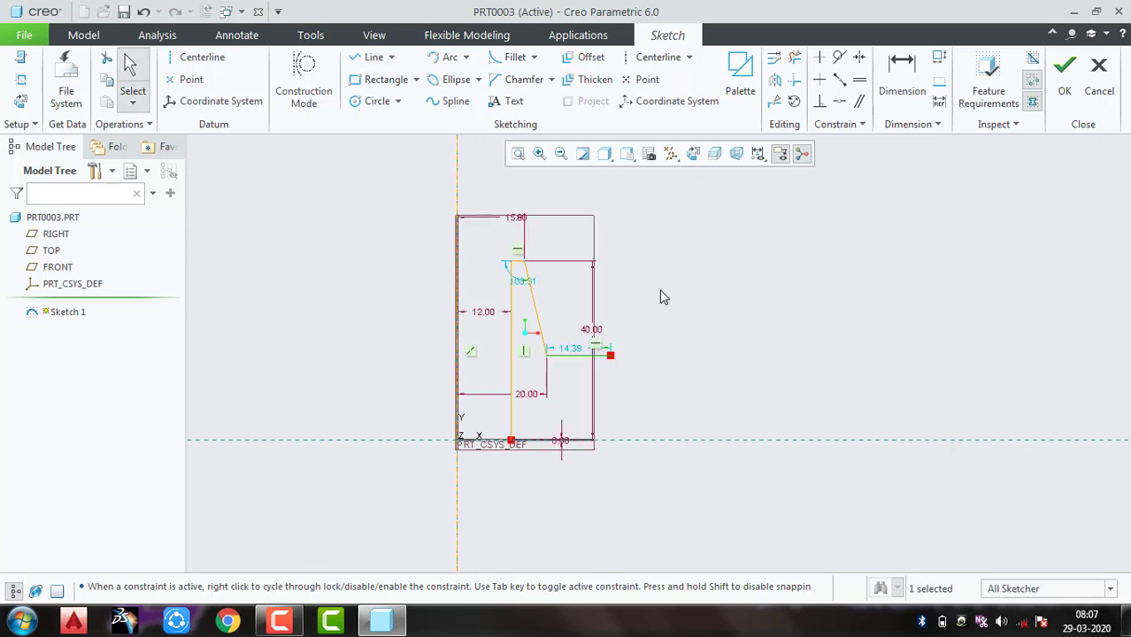
Dimension the new horizontal line's outer end from the vertical centerline and set the distance to 33
click(889, 81)
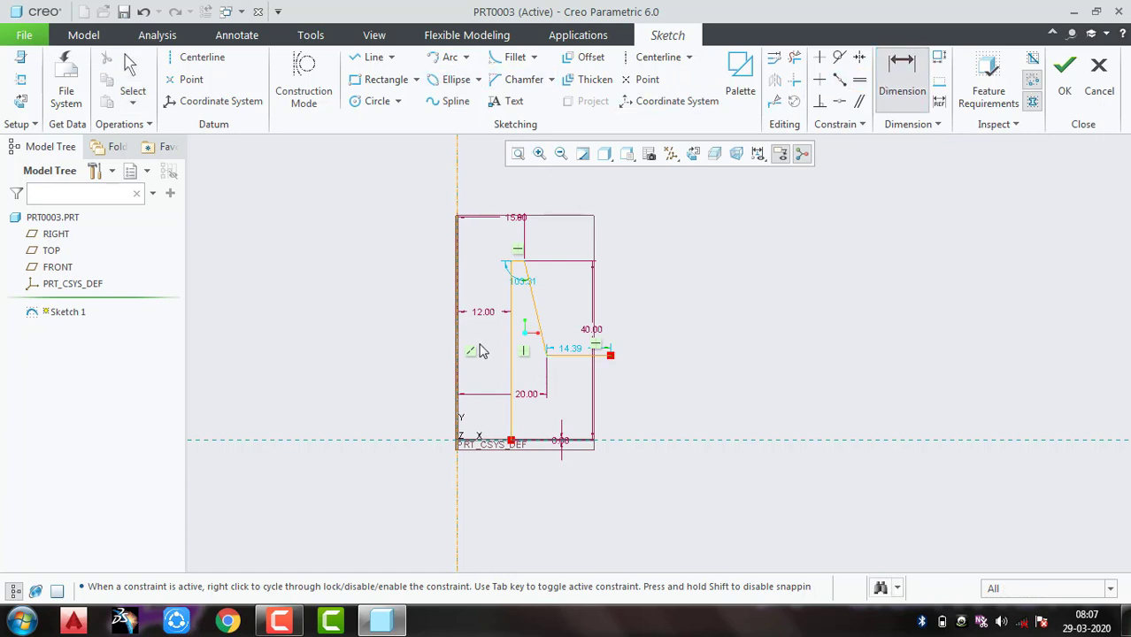
click(609, 356)
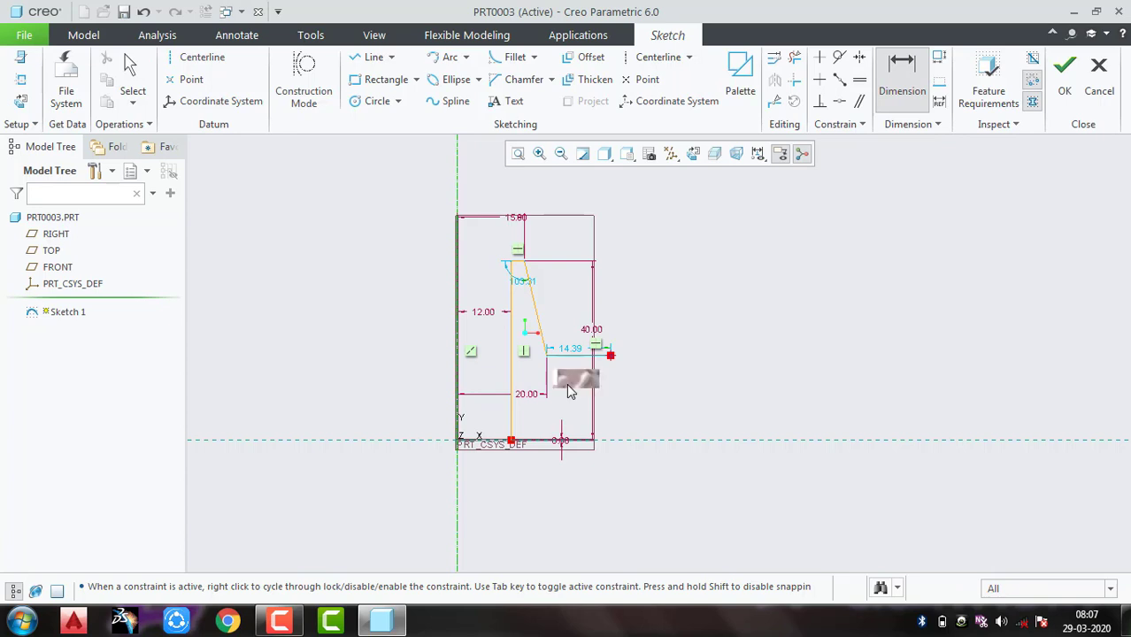
middle_click(590, 421)
text(33)
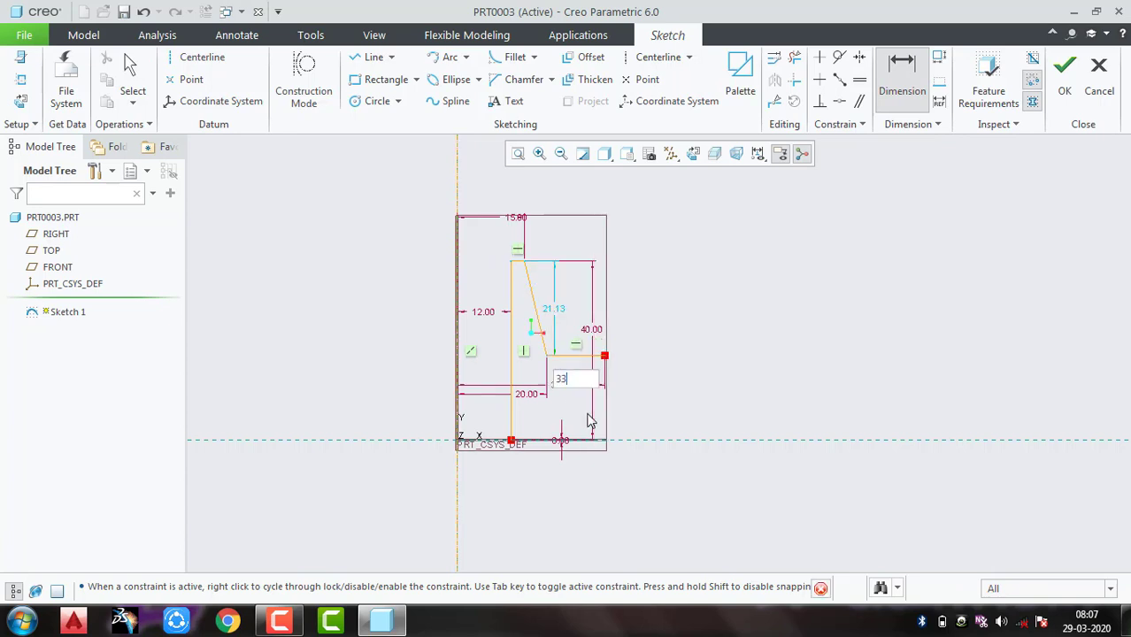
key(Return)
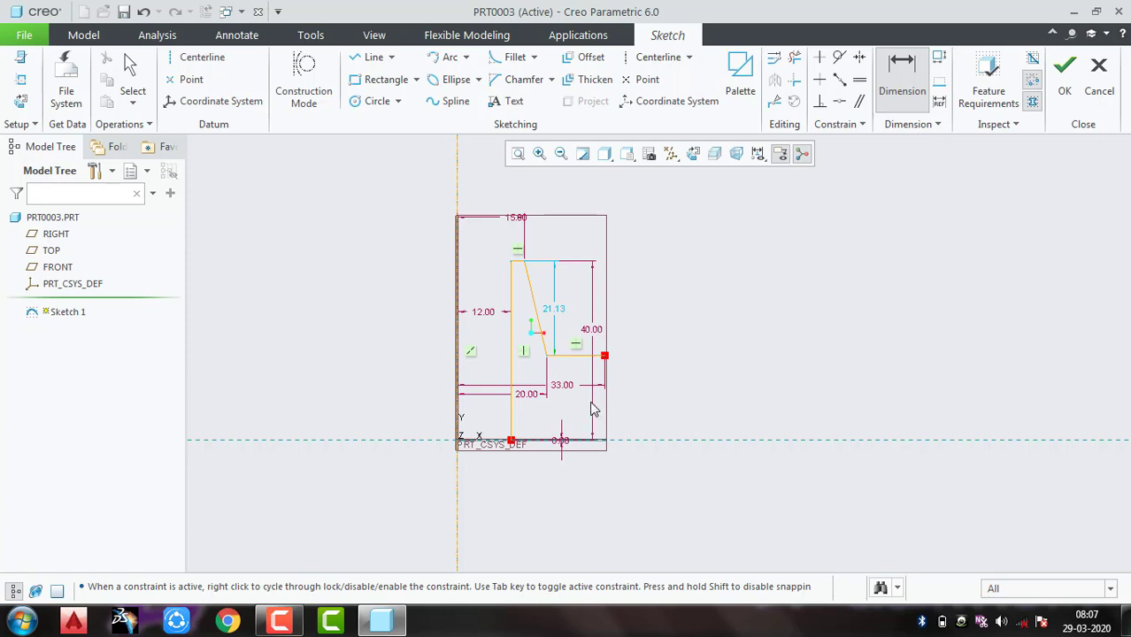
Sketch a line sloping up and outward about 13.5 high from the groove floor's outer end, followed by a horizontal edge about 4.6 long
click(374, 58)
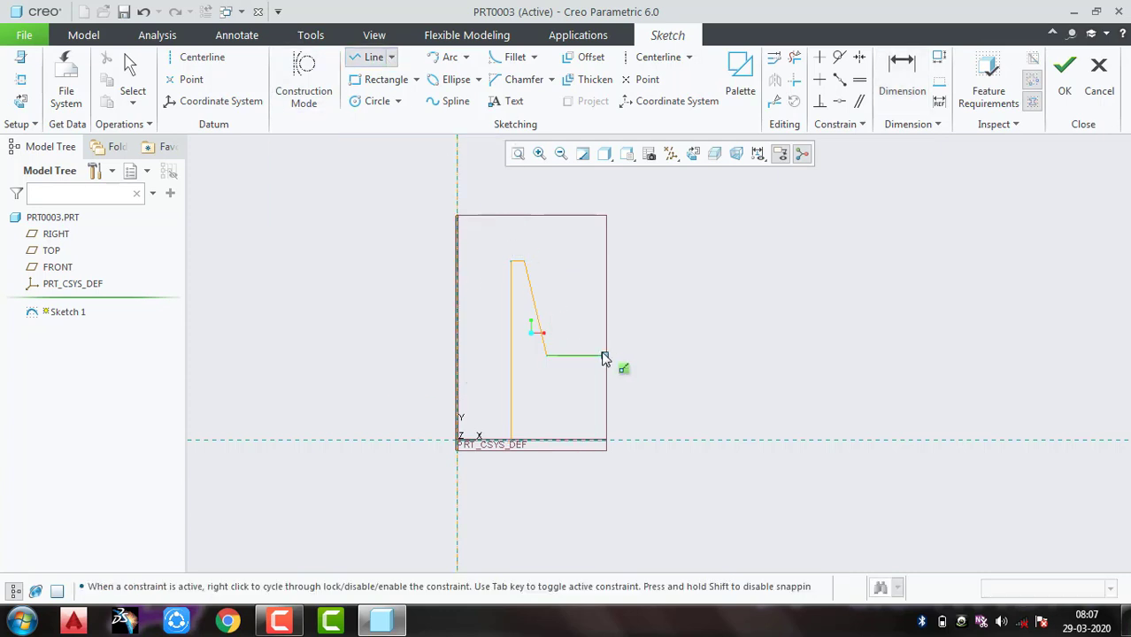
click(607, 355)
click(624, 296)
click(646, 296)
middle_click(695, 356)
middle_click(695, 357)
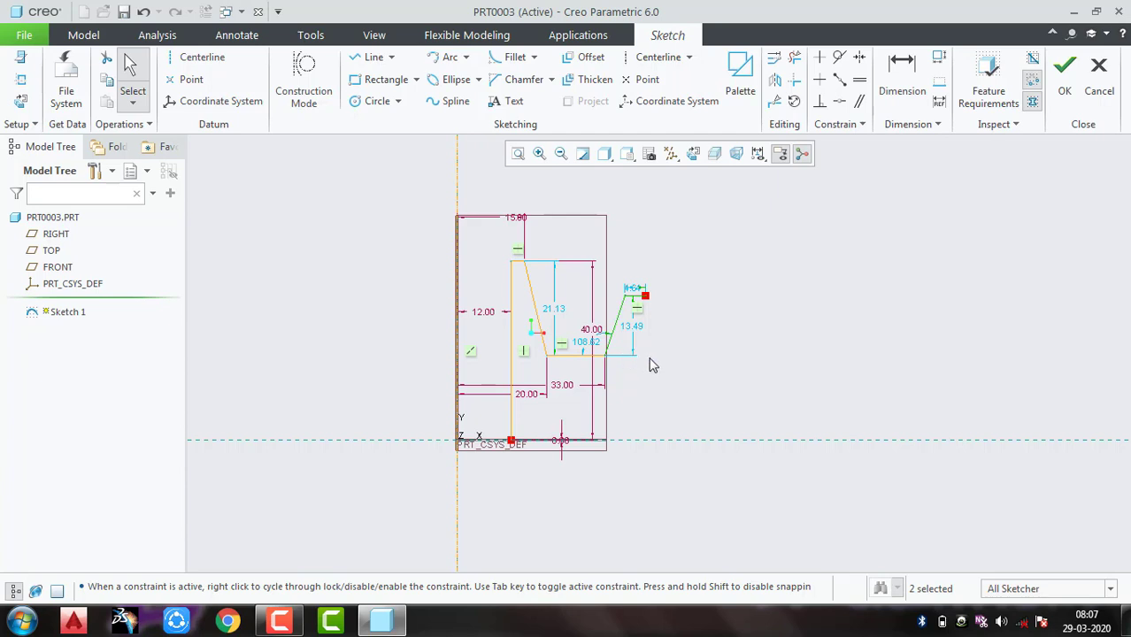
click(744, 333)
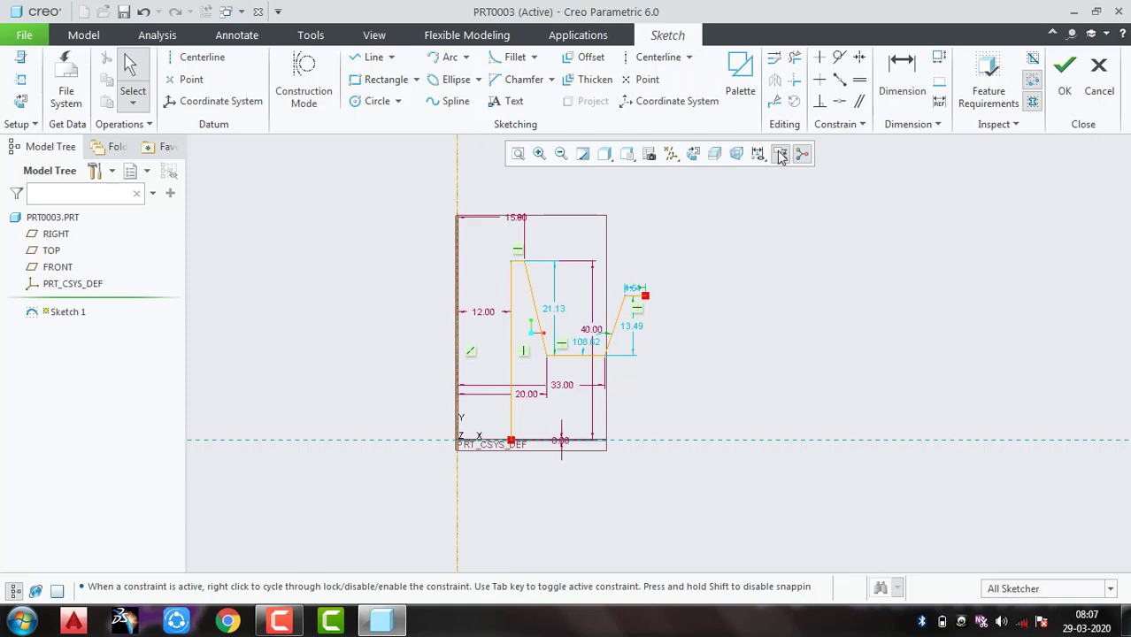
Dimension the height difference between the inner top edge and the lower outer top edge as 7
click(902, 84)
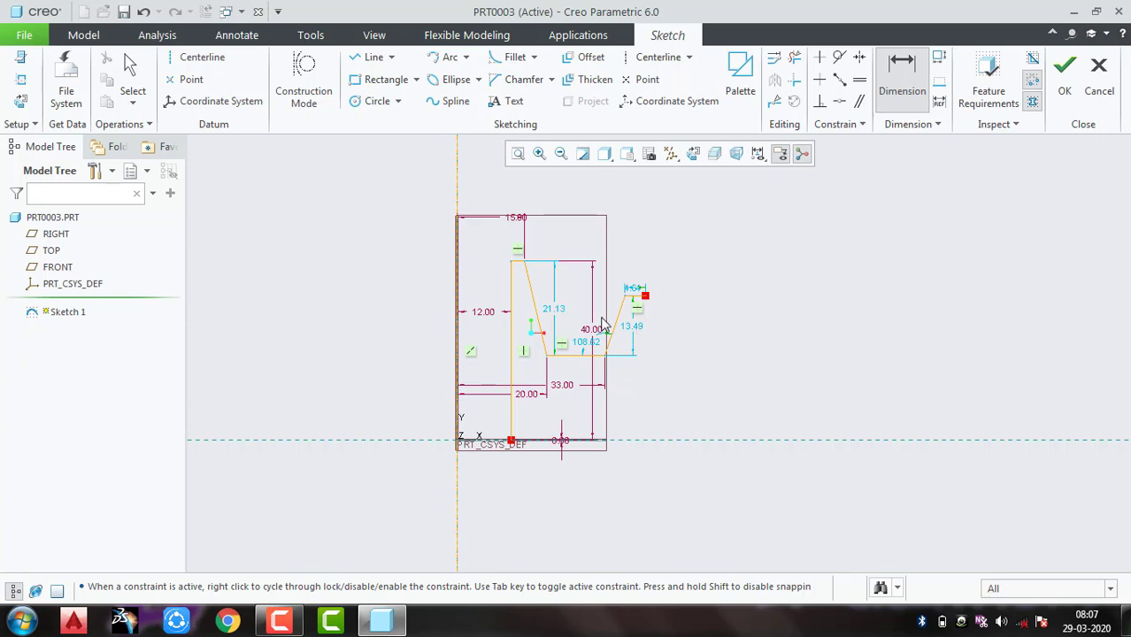
middle_click(625, 258)
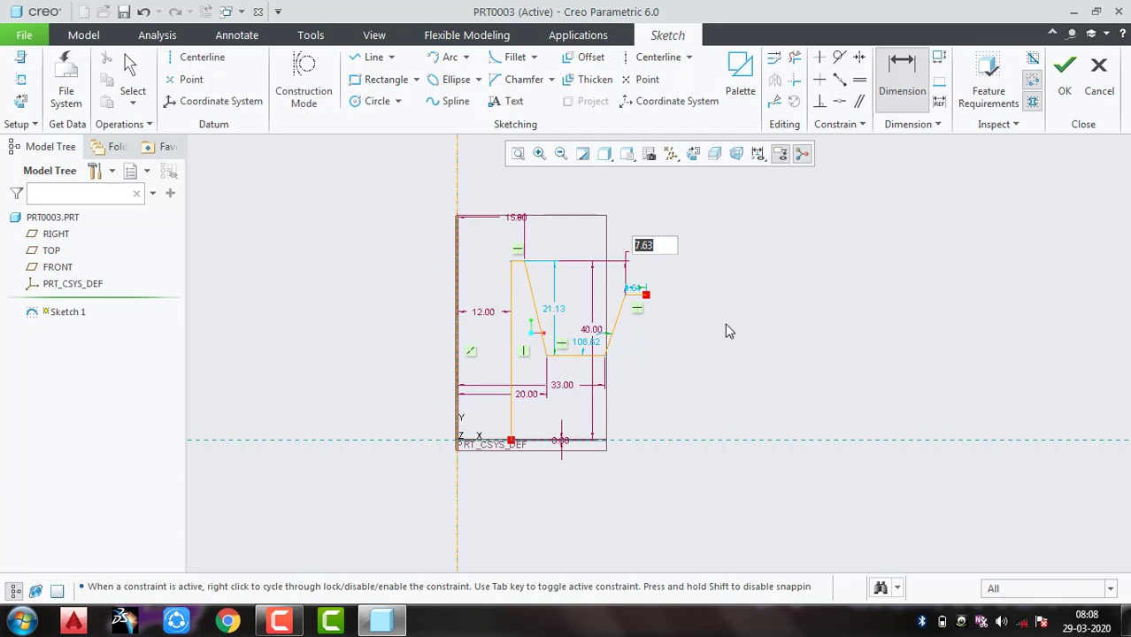
text(7)
key(Return)
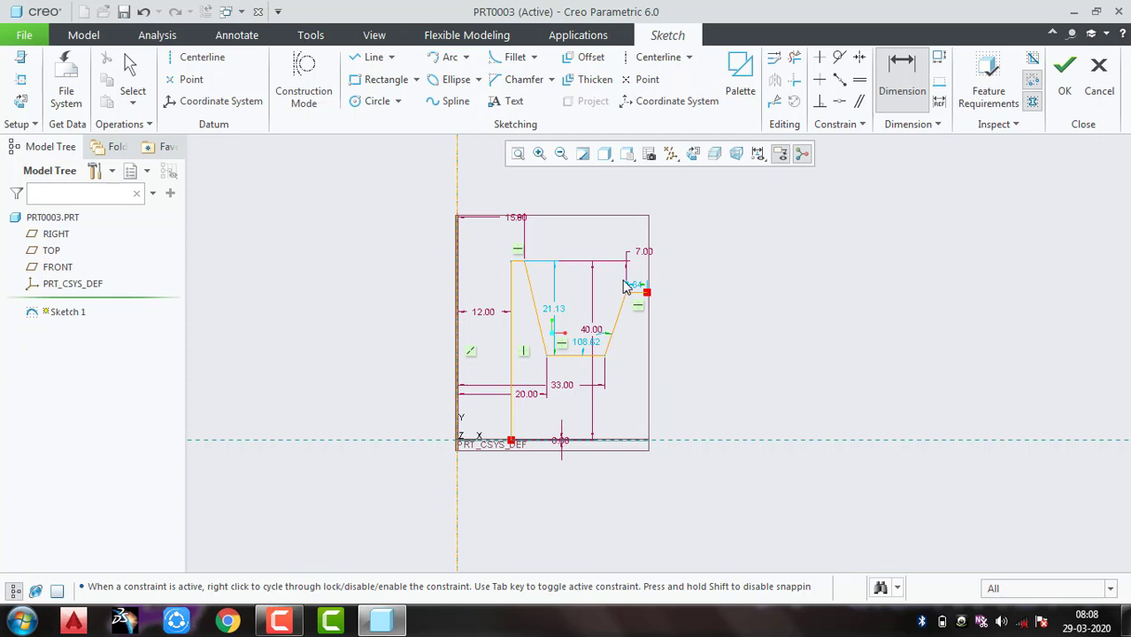
Dimension the outer sloping line's upper end from the vertical centerline and set the distance to 35
scroll(624, 286, up, 2)
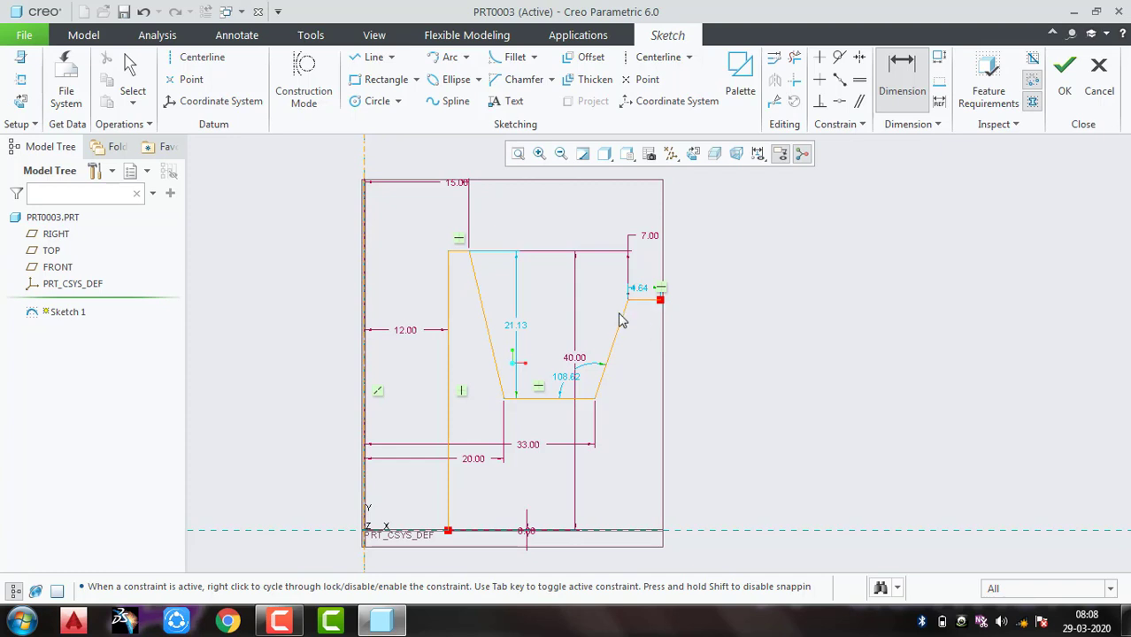
click(365, 309)
middle_click(572, 232)
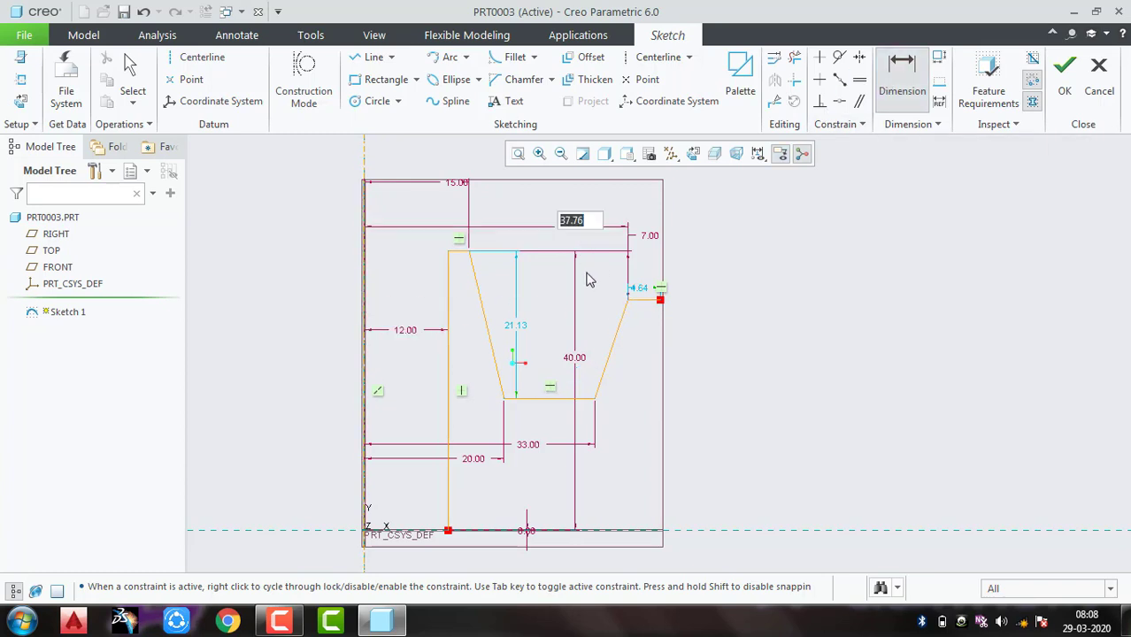
text(35)
key(Return)
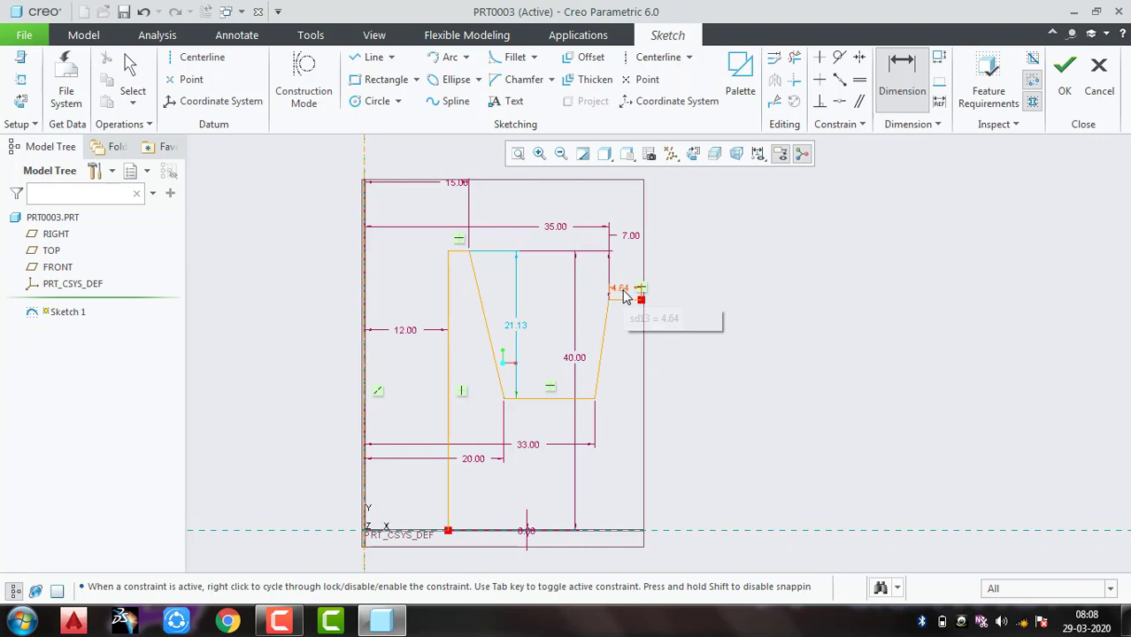
Set the length of the short outer top edge to 6
double_click(621, 289)
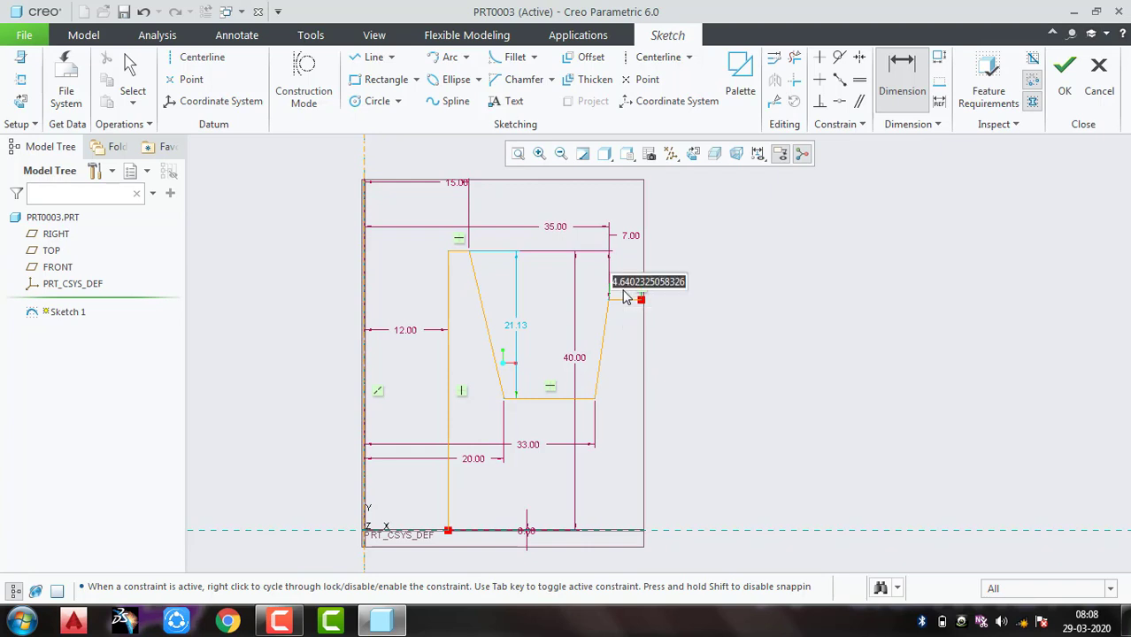
text(6)
key(Return)
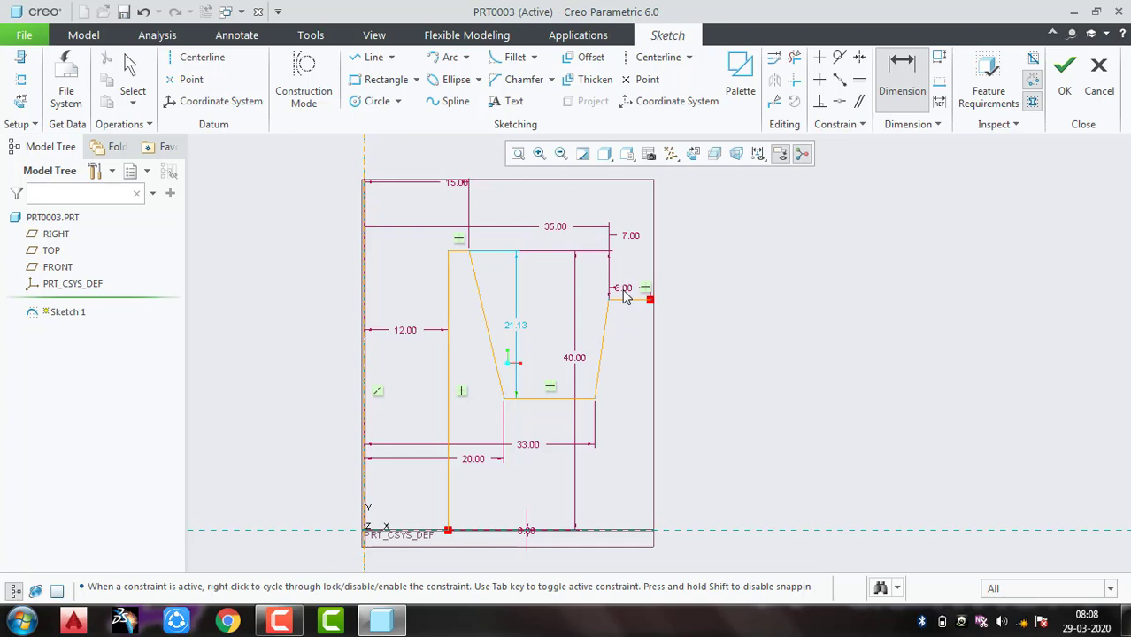
Sketch a vertical line from the outer top edge down to the horizontal reference, followed by a bottom edge inward equal in length to the top edge
scroll(624, 296, up, 1)
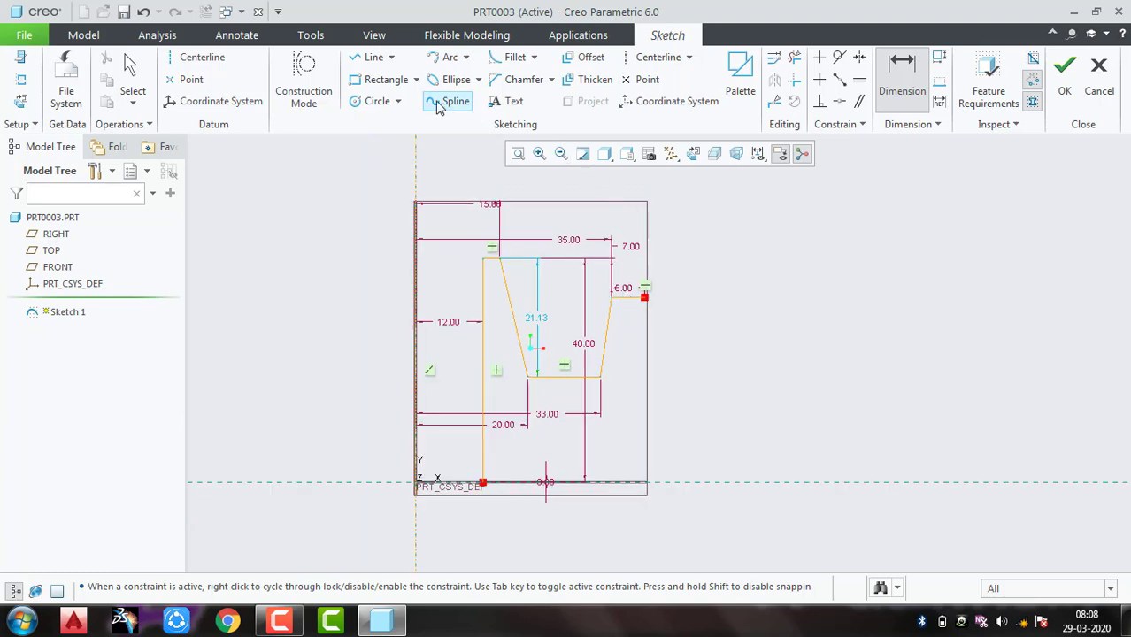
click(373, 57)
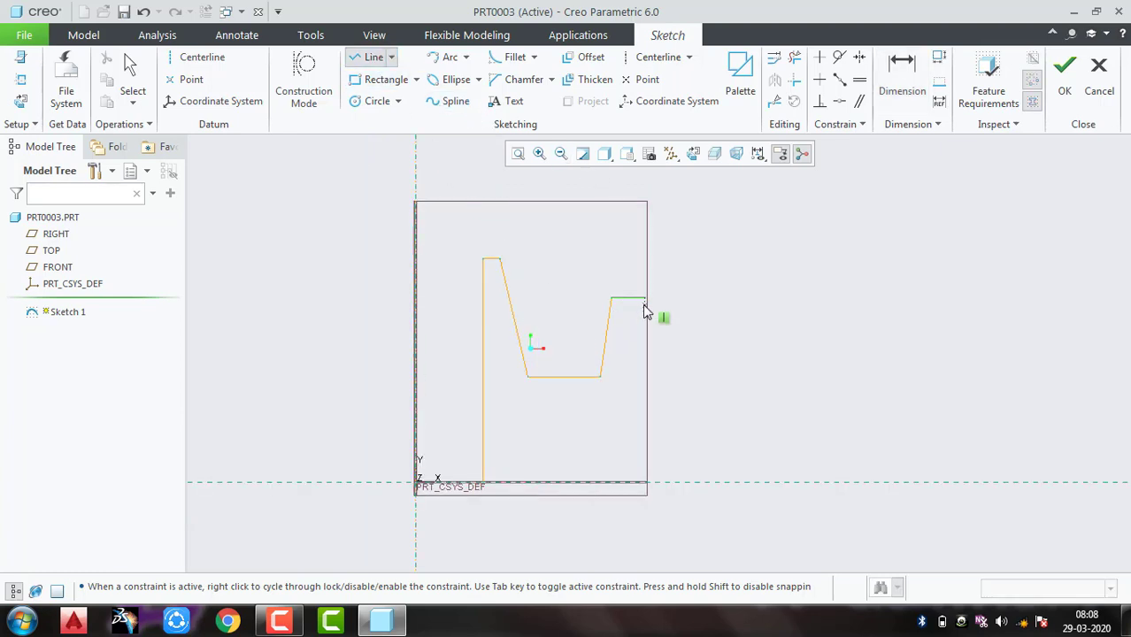
click(643, 299)
click(643, 485)
click(615, 485)
middle_click(615, 486)
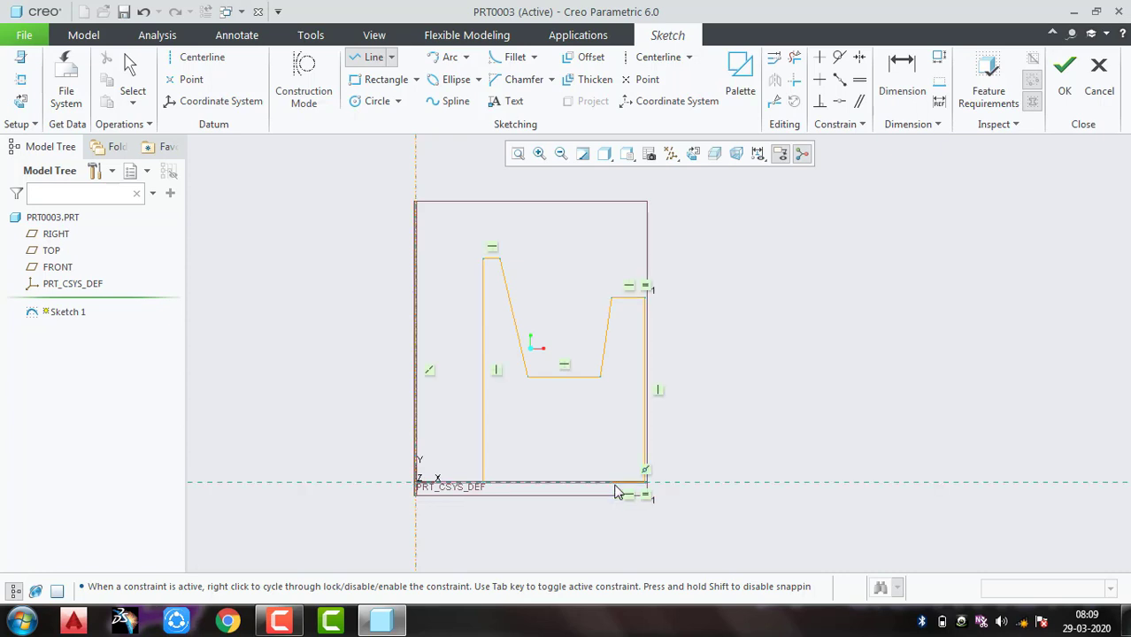
Sketch a line sloping up and inward from the short bottom edge's inner end, at about 108° to that edge
click(612, 483)
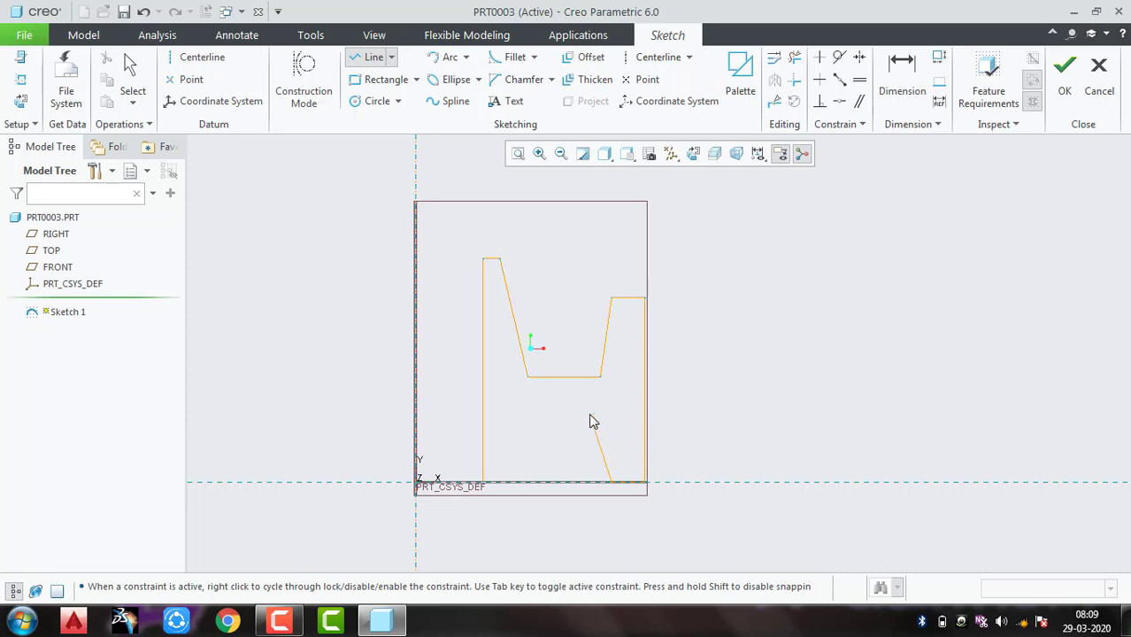
click(589, 415)
middle_click(602, 421)
middle_click(618, 432)
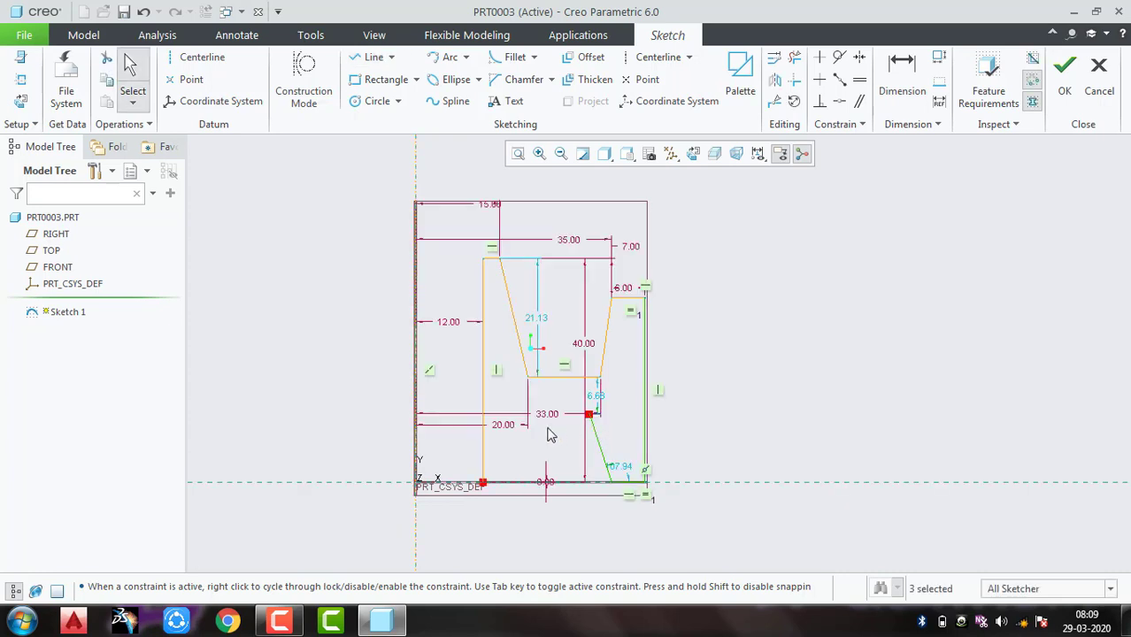
Dimension the lower sloping line's upper end from the vertical centerline and set the distance to 33
click(901, 78)
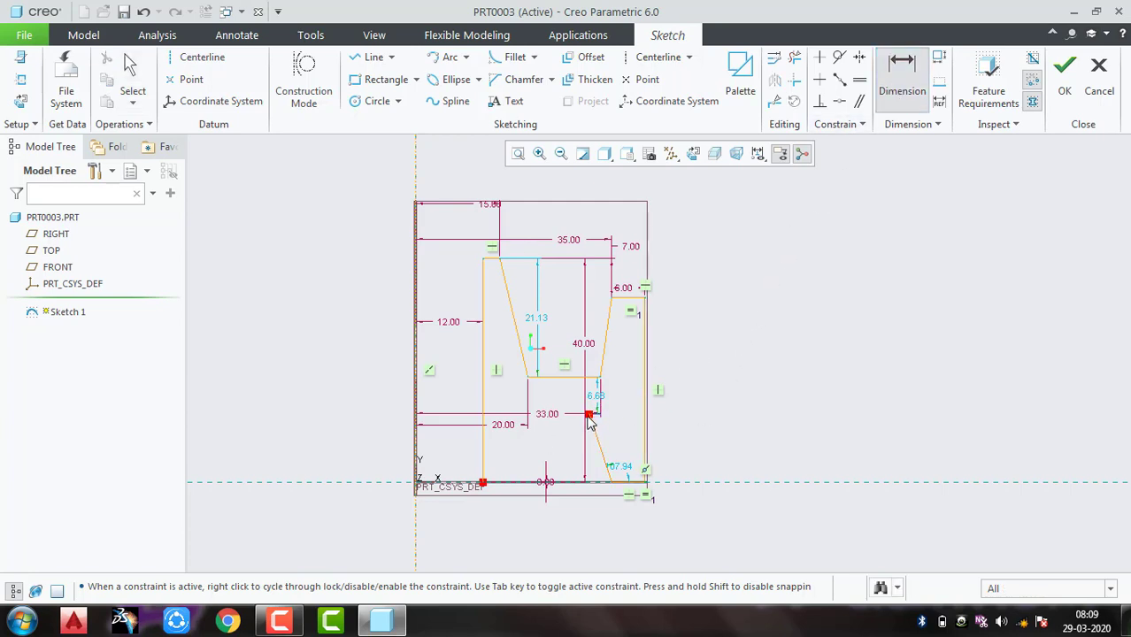
click(591, 423)
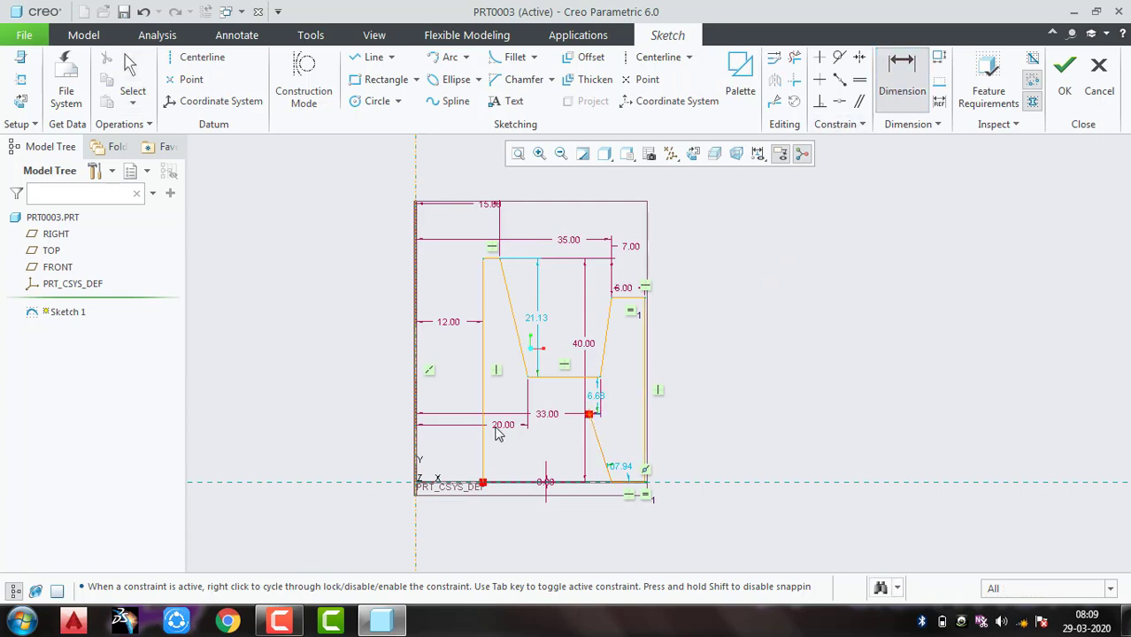
click(417, 415)
middle_click(557, 457)
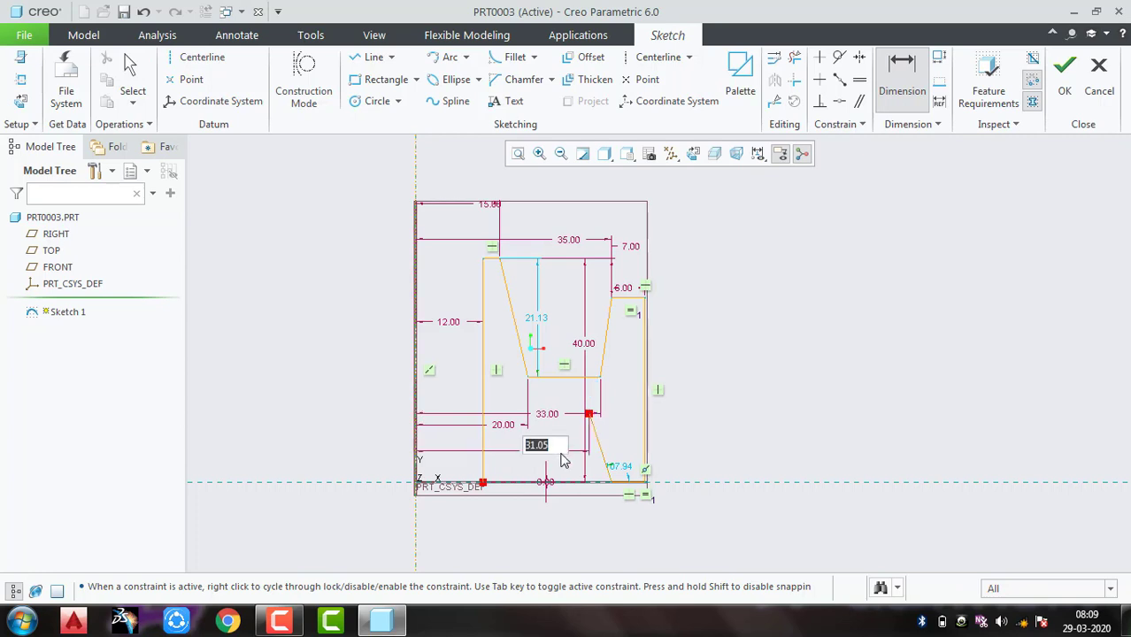
text(33)
key(Return)
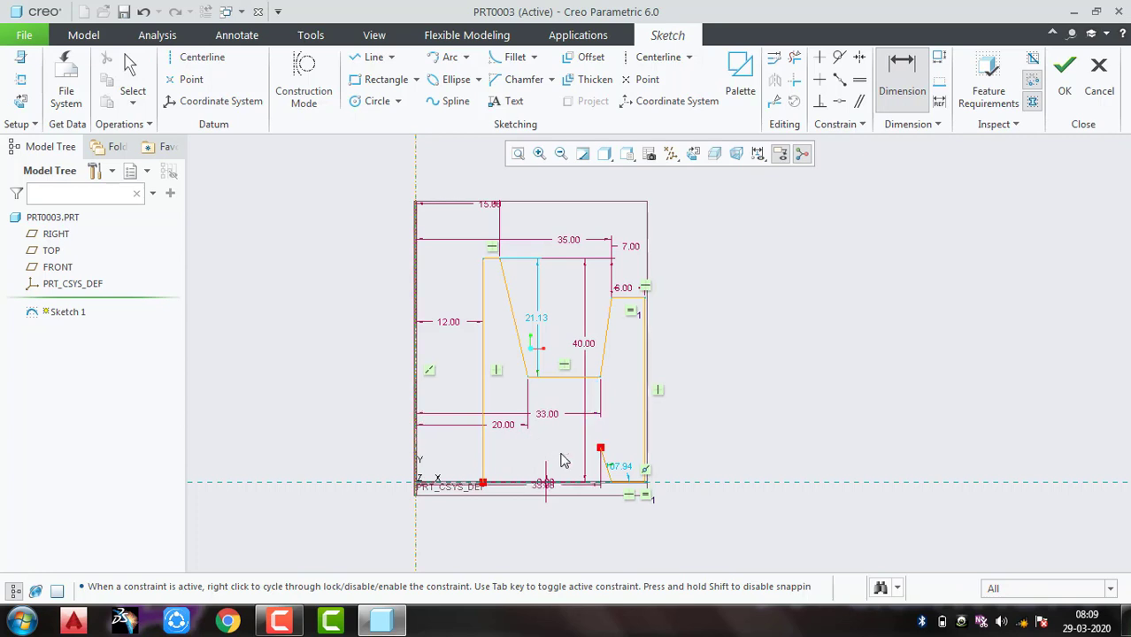
scroll(606, 492, down, 1)
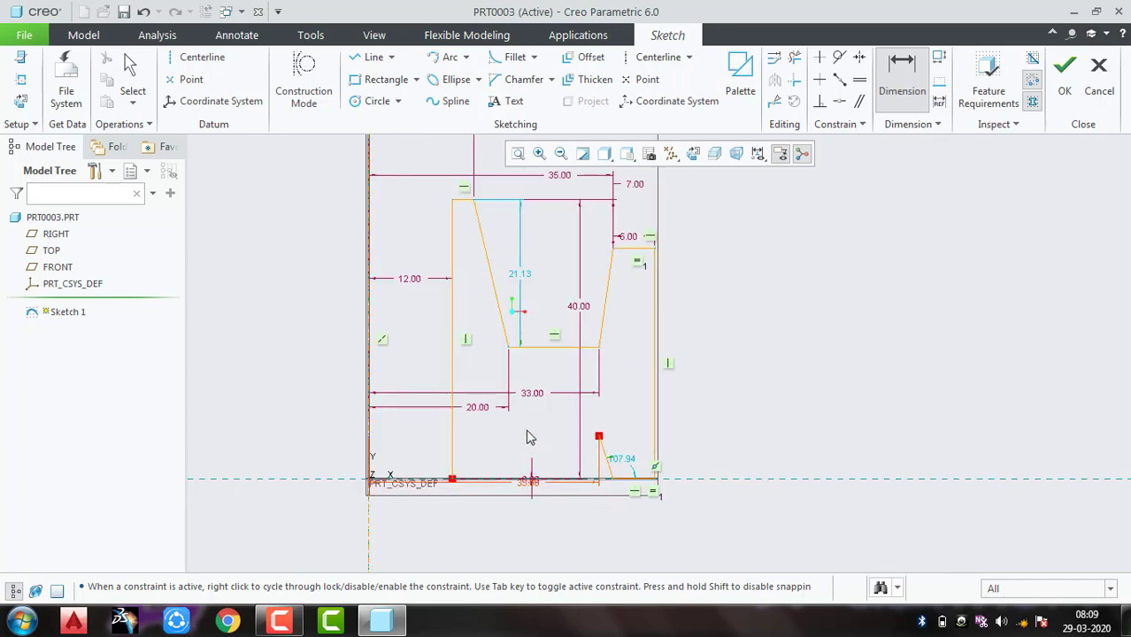
middle_click(517, 491)
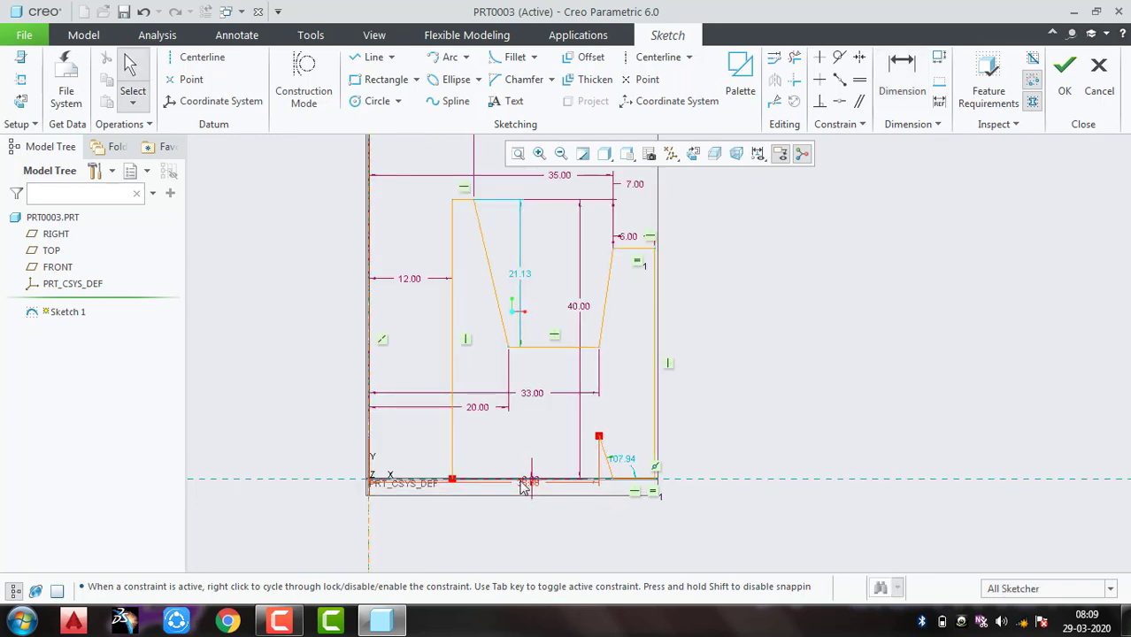
Reposition the 33 dimension above the horizontal reference and dimension the lower sloping line's upper end 9 above that reference
drag(521, 481, 526, 433)
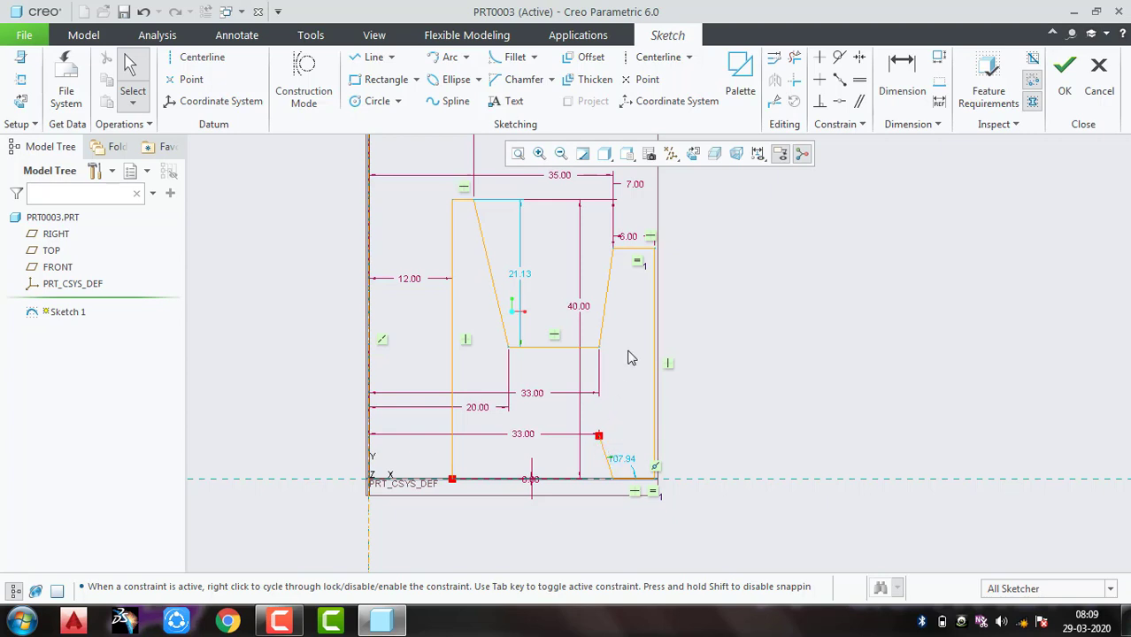
click(902, 85)
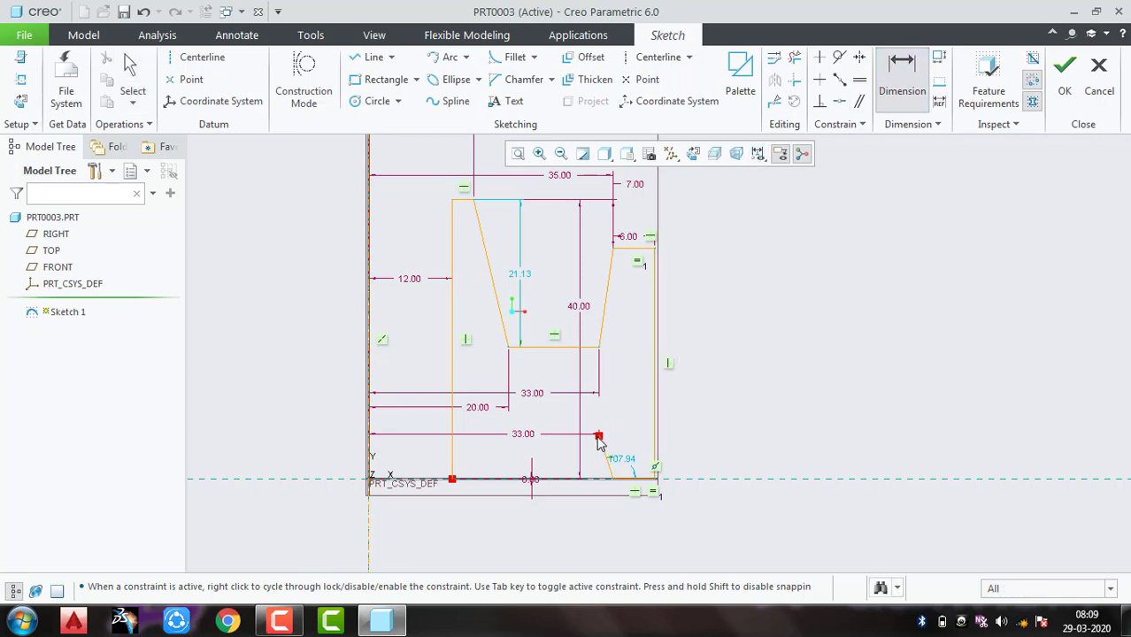
middle_click(581, 483)
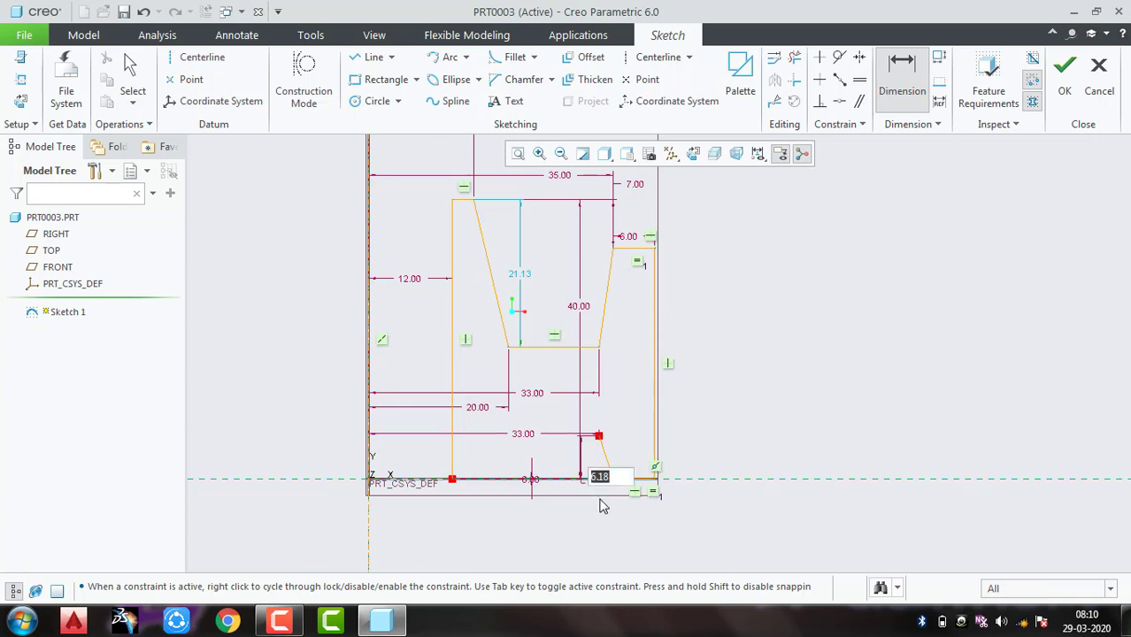
text(9)
key(Return)
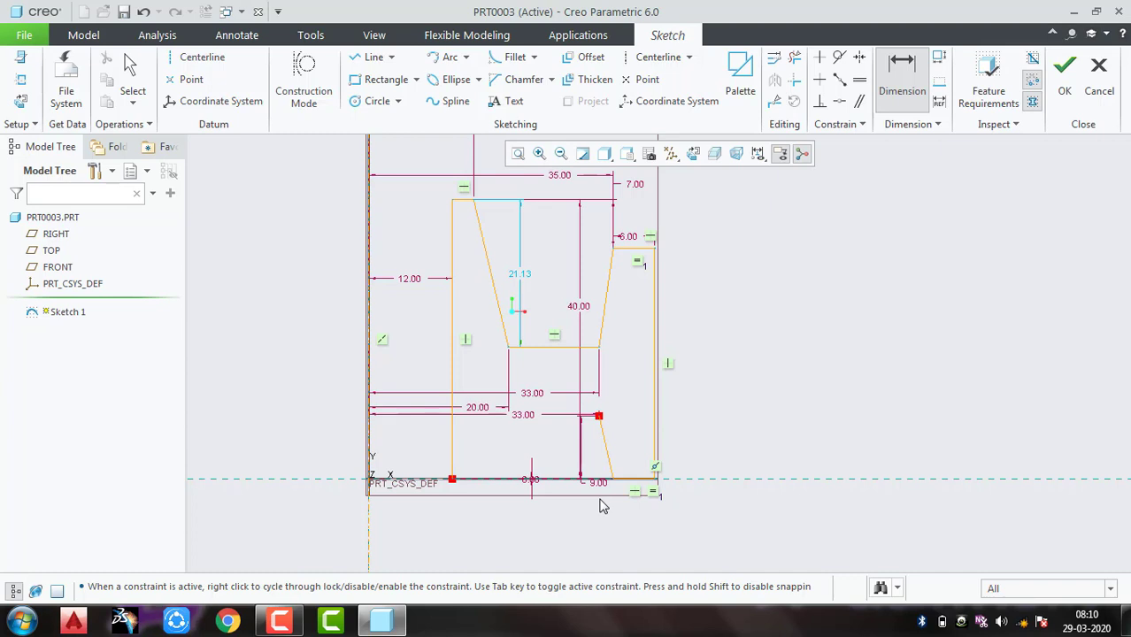
middle_click(744, 405)
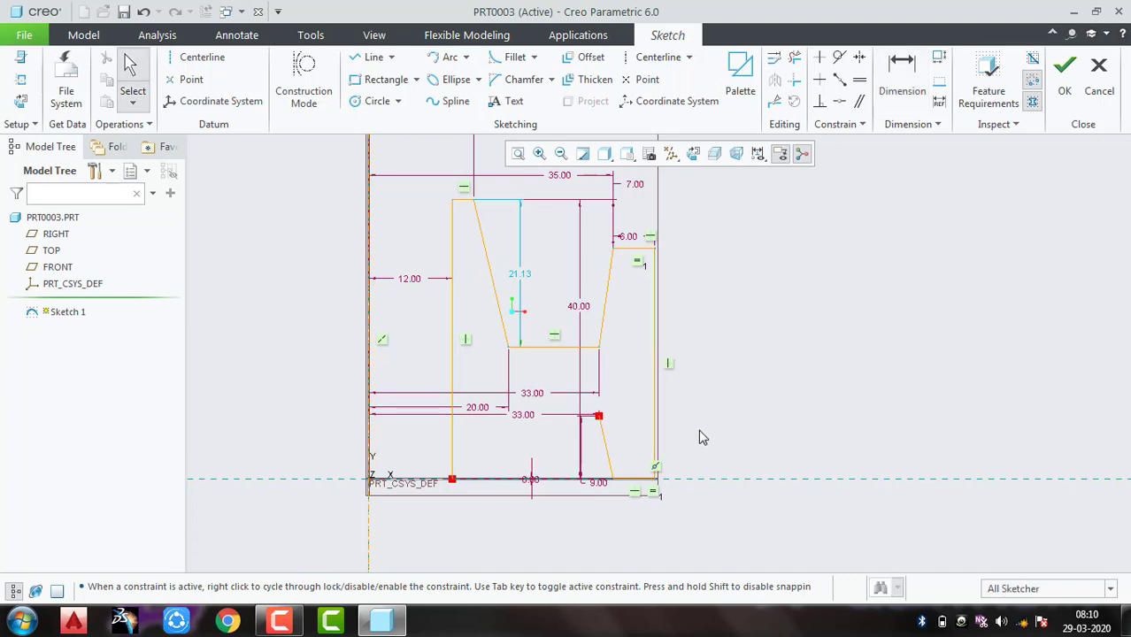
Sketch a horizontal line inward from the lower sloping line's upper end, equal in length to the upper groove's floor
click(370, 57)
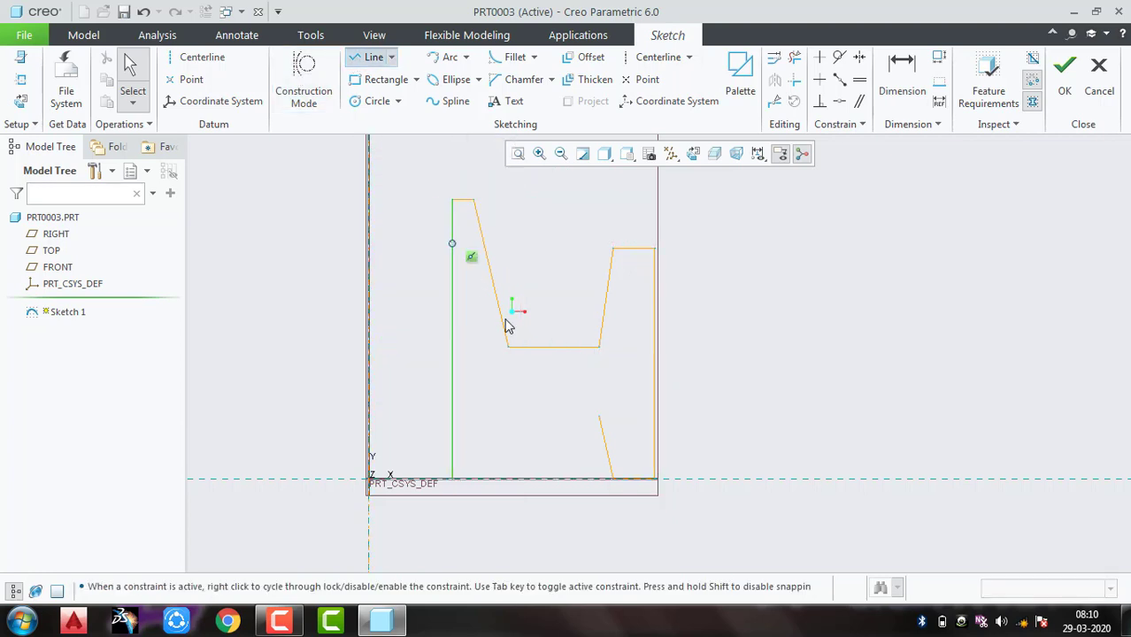
click(599, 416)
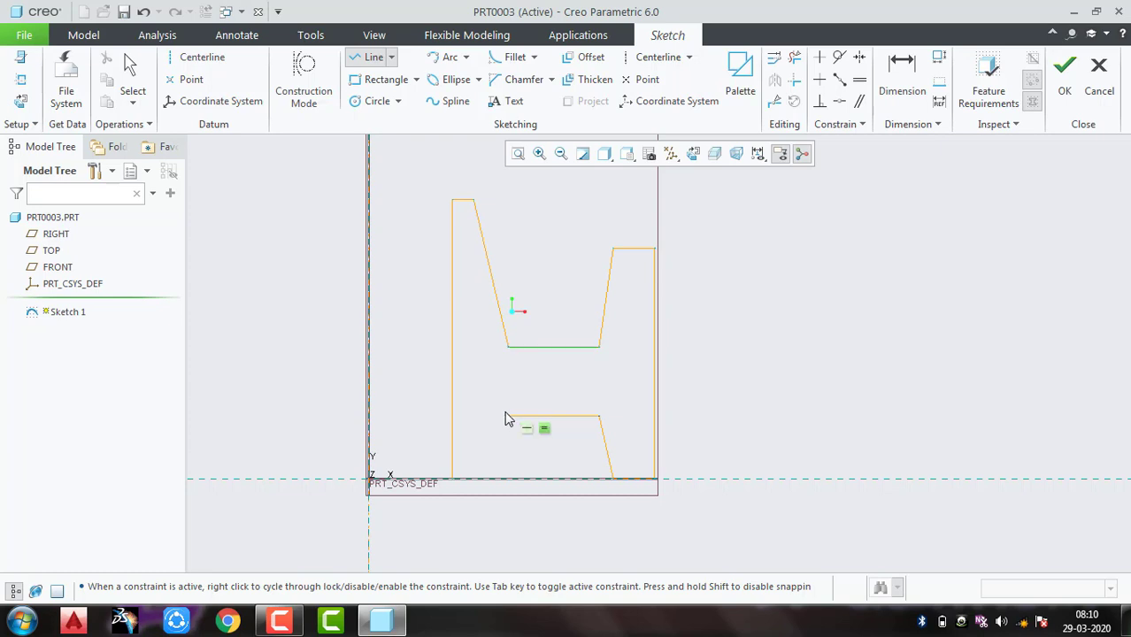
click(507, 416)
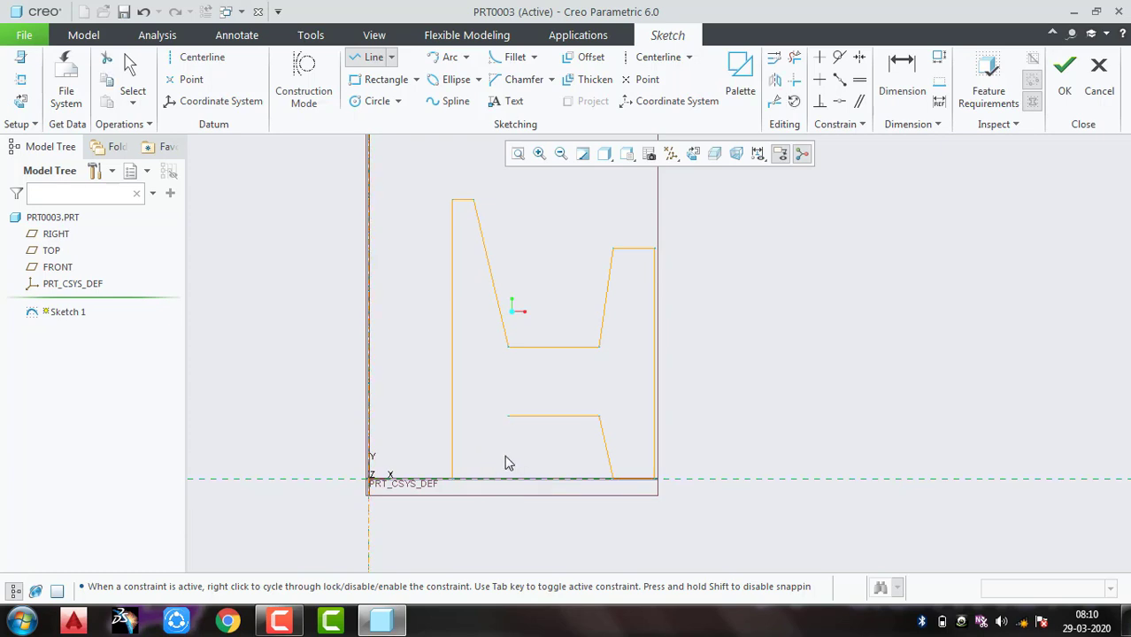
middle_click(507, 460)
Close the profile with a short bottom edge equal to the inner top edge and a line sloping up to the lower recess's horizontal line
click(452, 478)
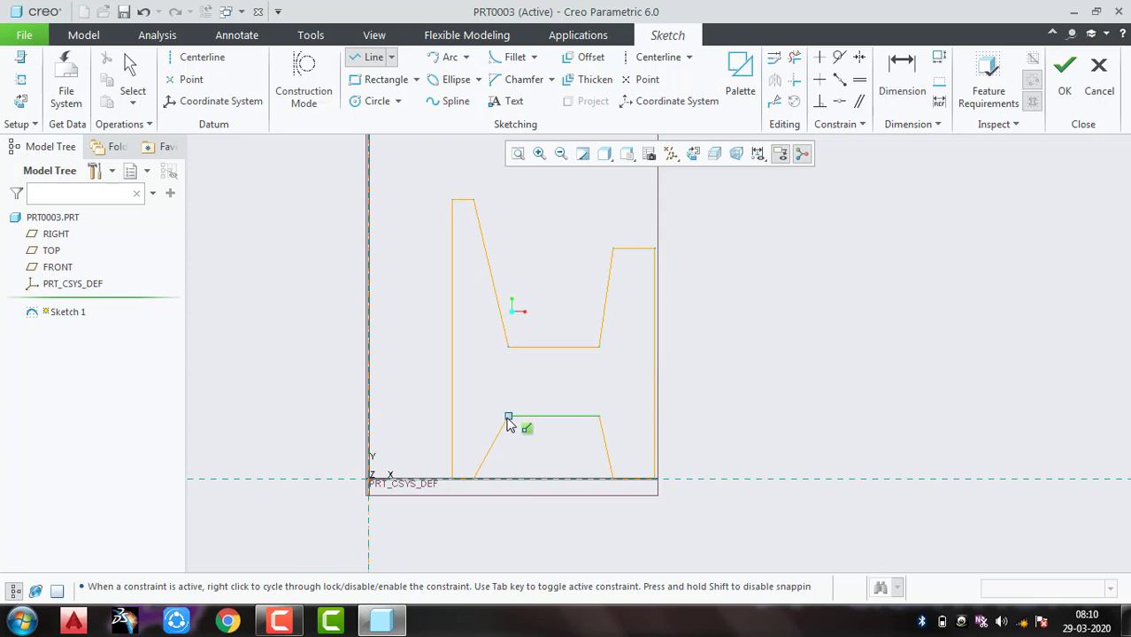
click(507, 416)
middle_click(548, 461)
middle_click(549, 461)
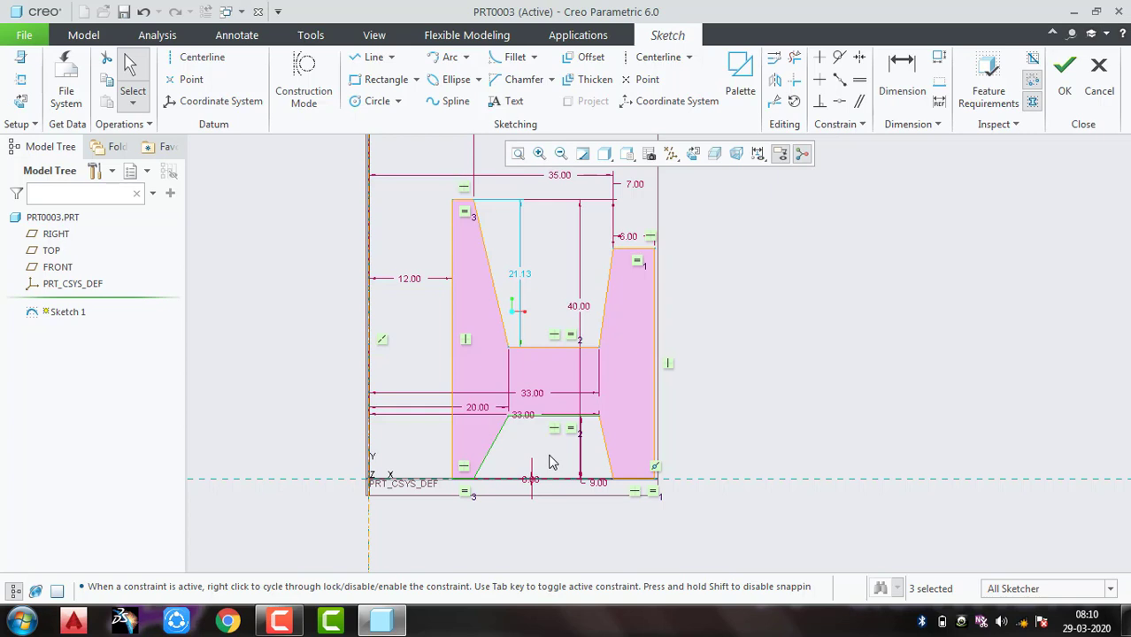
Finish the sketch and revolve it 360° as a solid about its internal centerline
click(1061, 88)
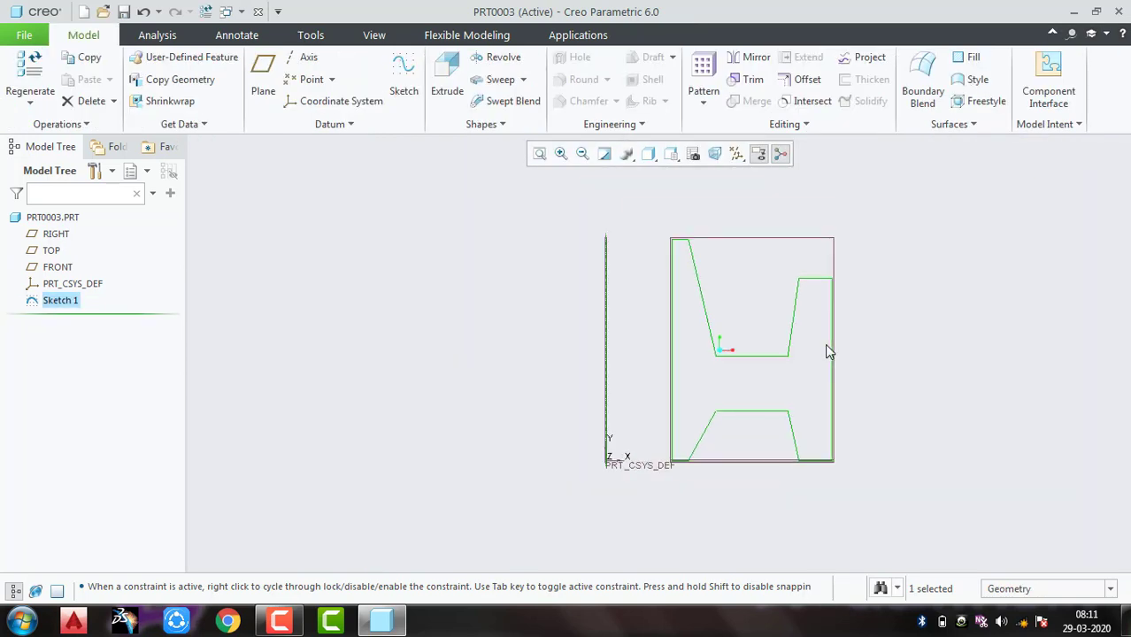
click(498, 57)
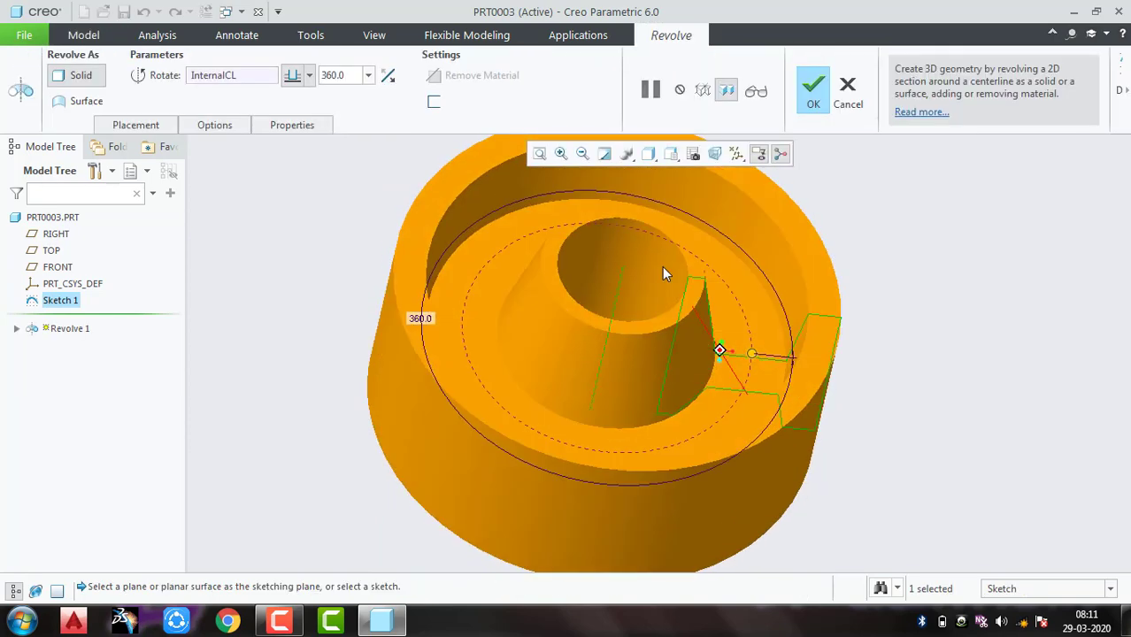
click(810, 95)
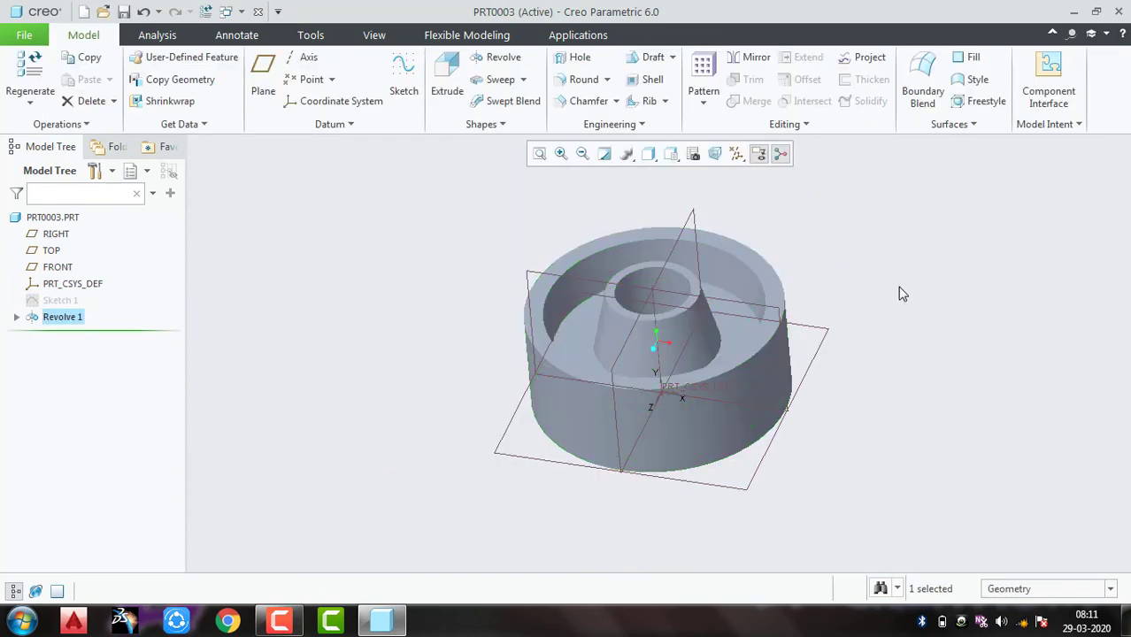
click(900, 293)
middle_drag(901, 294, 574, 263)
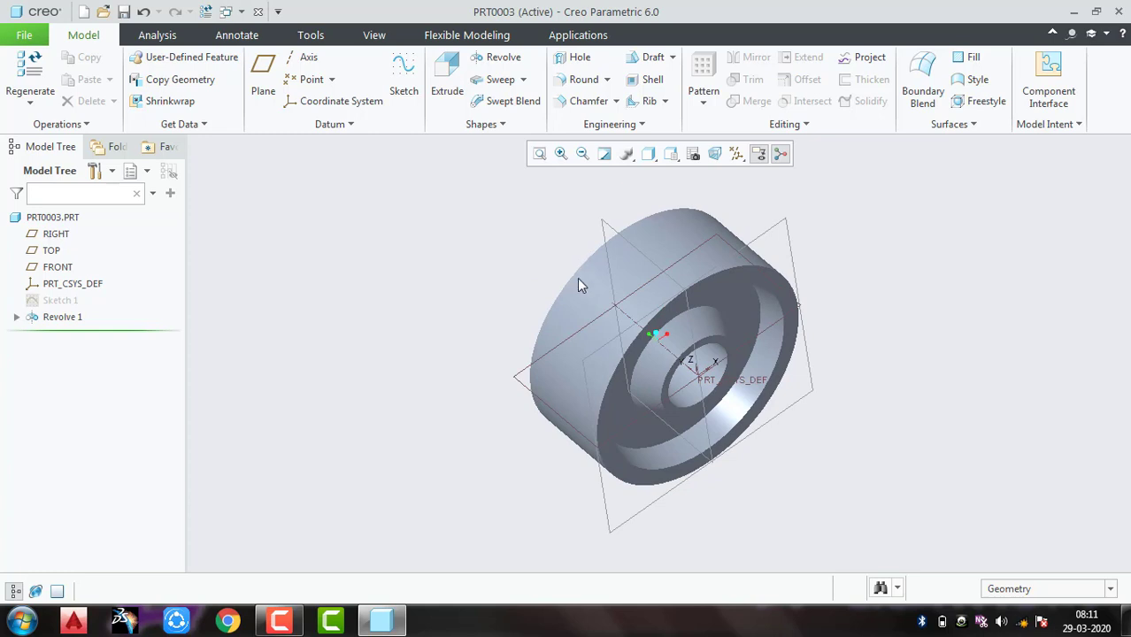
Save the part as PRT0003.PRT in the belt roller folder
click(33, 36)
click(45, 127)
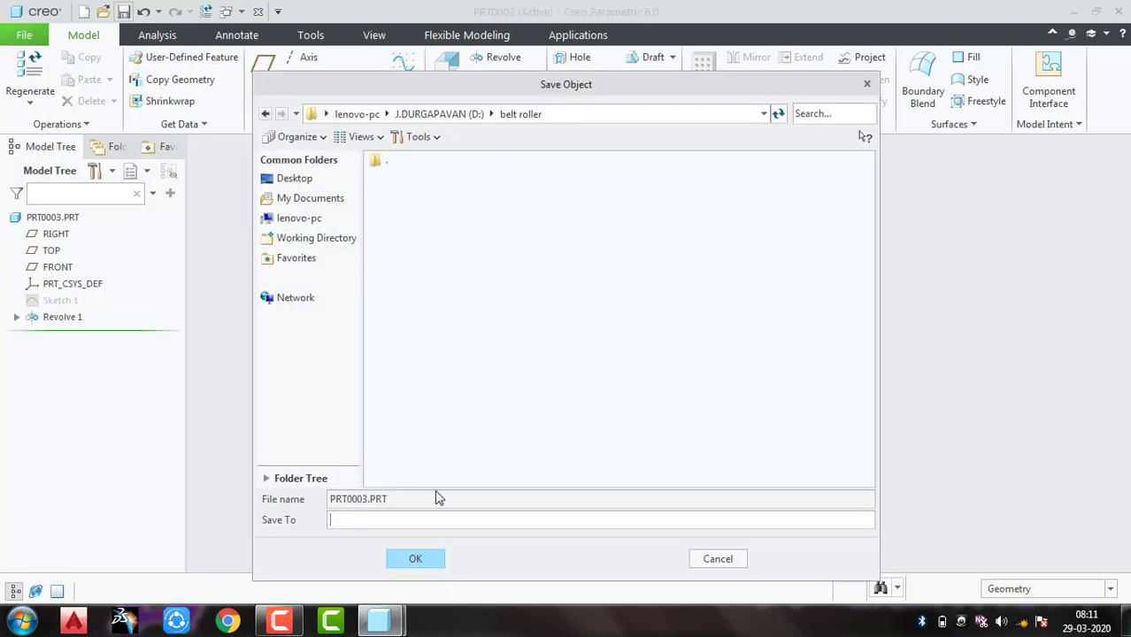
click(414, 559)
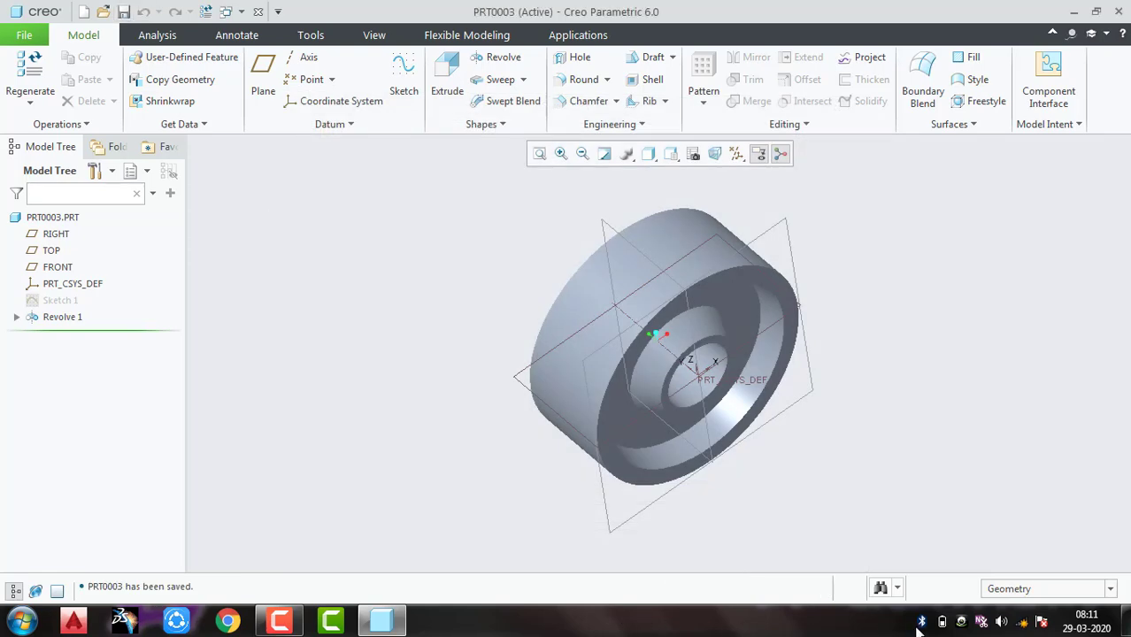
mouse_move(278, 622)
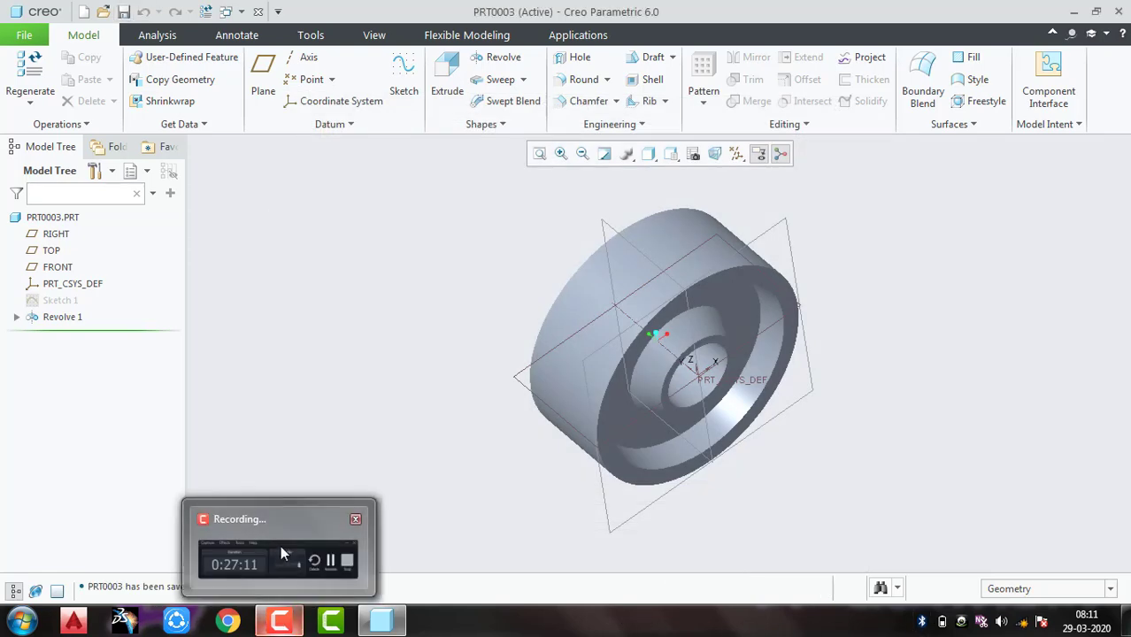
click(281, 545)
click(1050, 544)
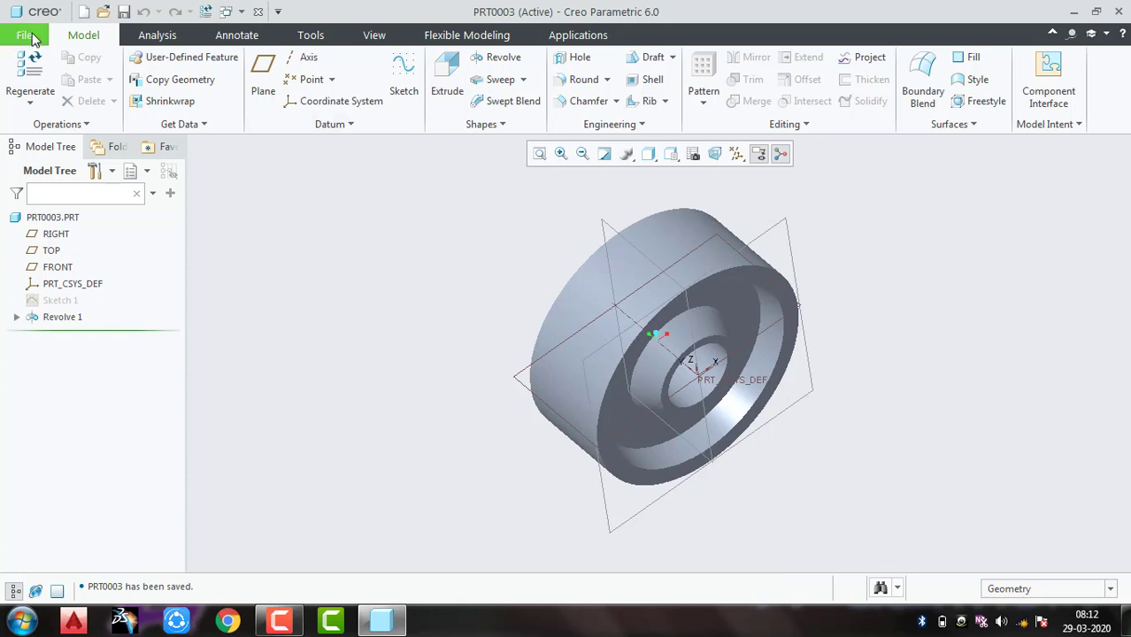
Close the finished part's window and create a new solid part named prt0004 with the default template
click(258, 11)
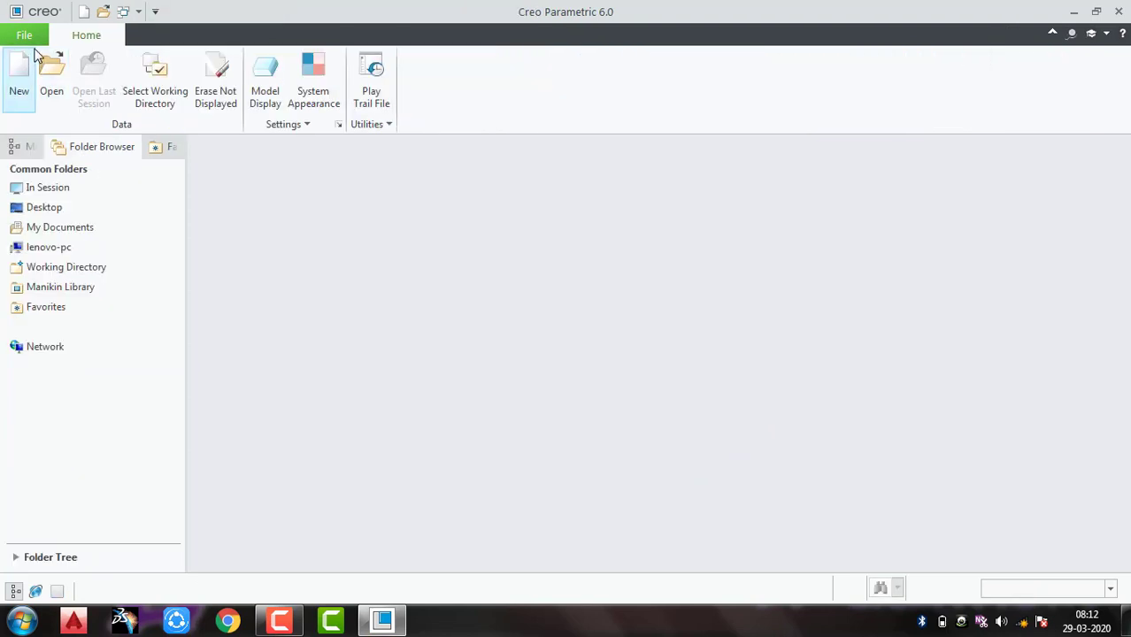
click(21, 89)
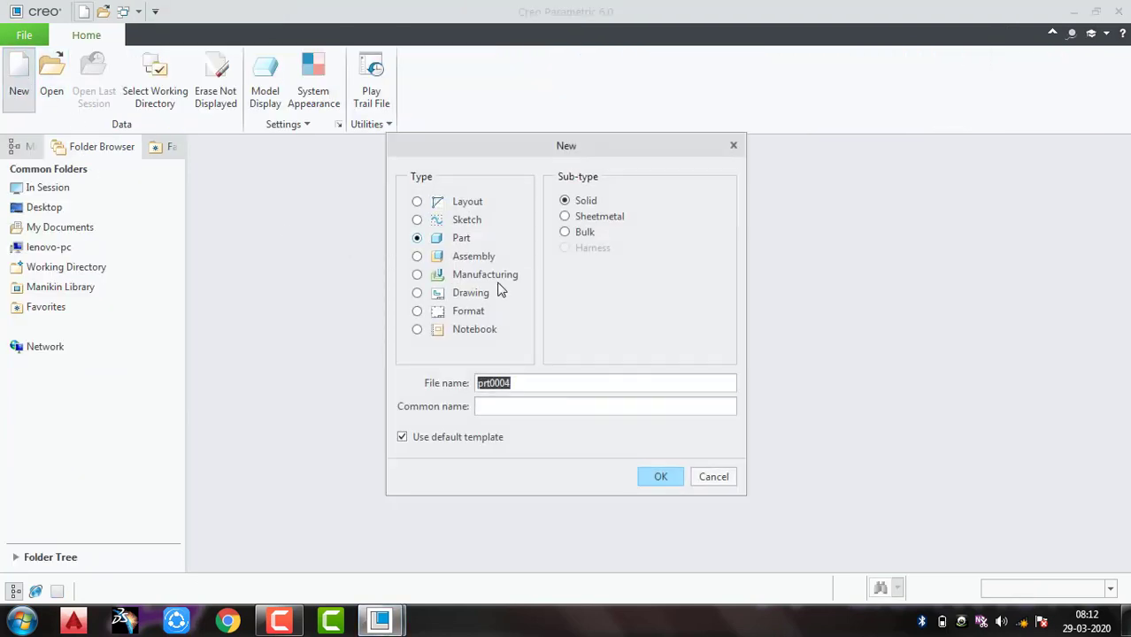
click(651, 482)
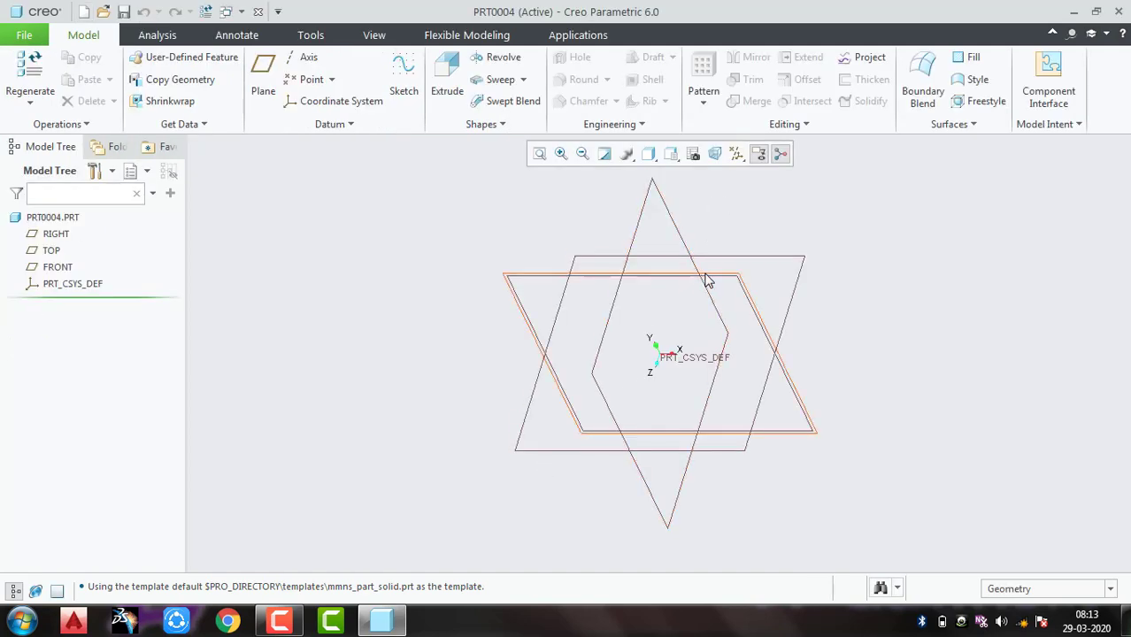
Start a sketch on the FRONT plane and draw a horizontal centerline along the horizontal reference
click(708, 280)
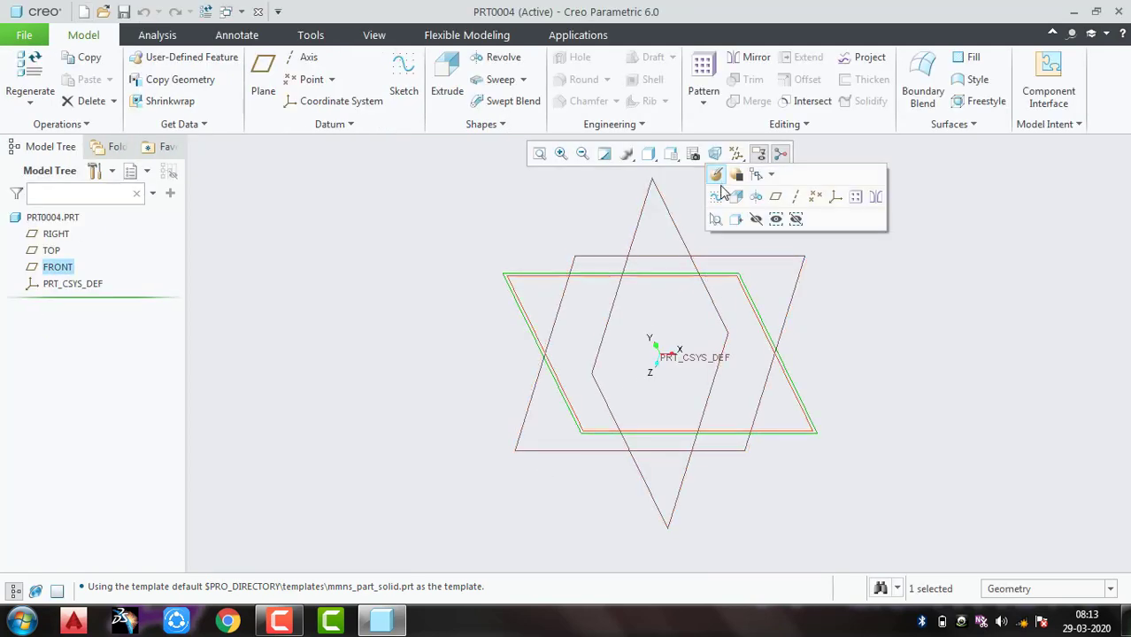
click(716, 196)
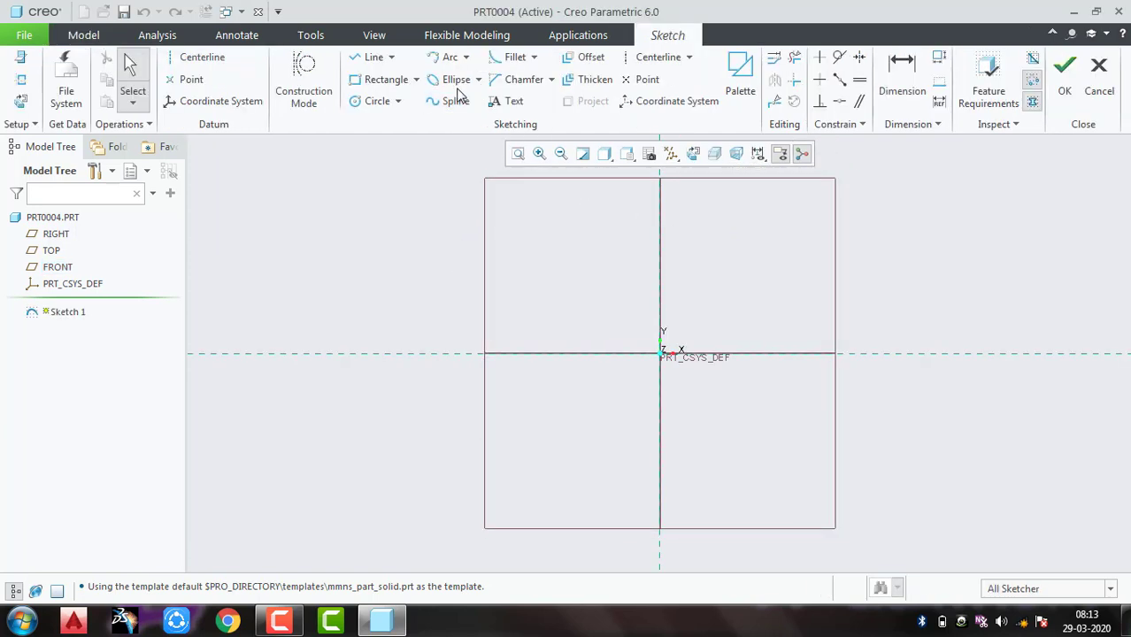
click(213, 58)
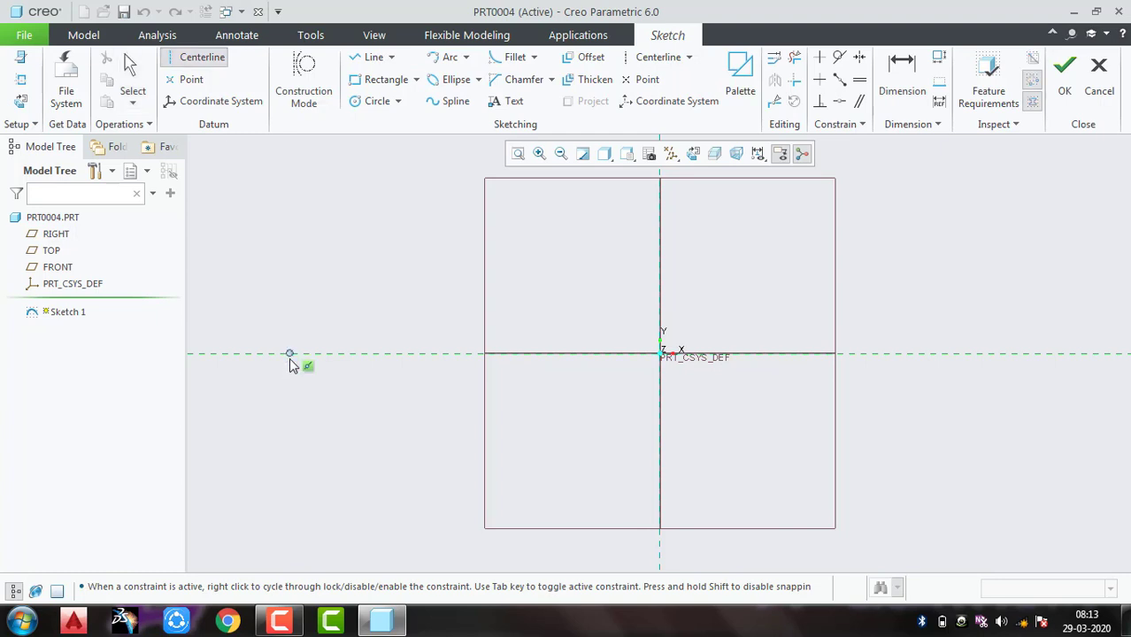
click(531, 354)
click(847, 354)
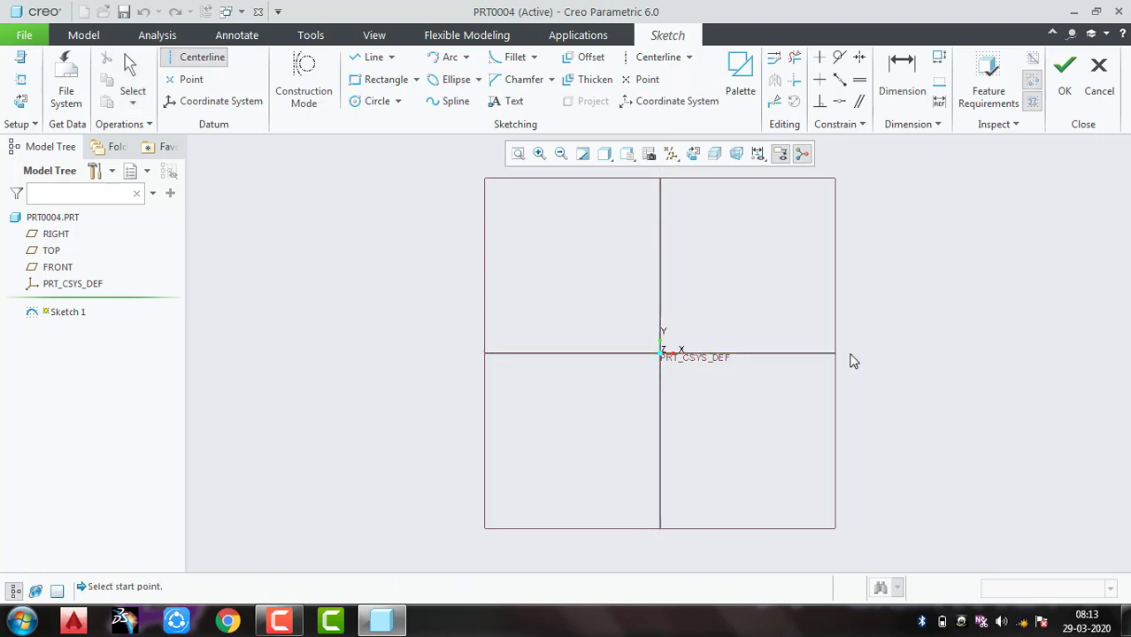
middle_click(863, 290)
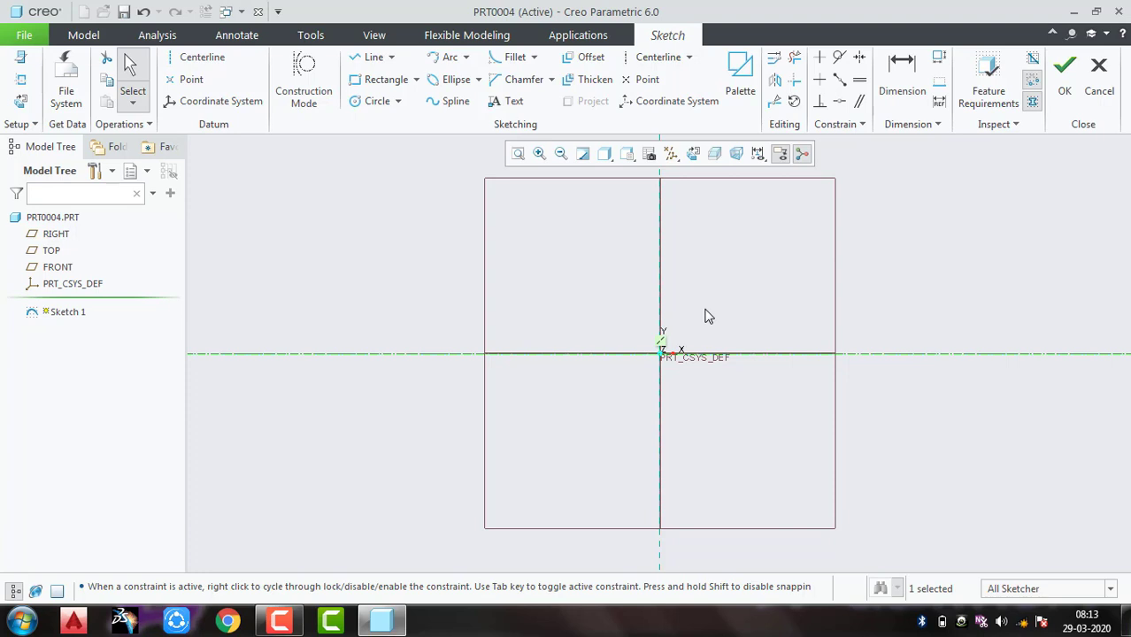
Sketch a vertical line about 49 long upward from the horizontal centerline, about 110 to the left of the vertical reference
scroll(645, 293, up, 2)
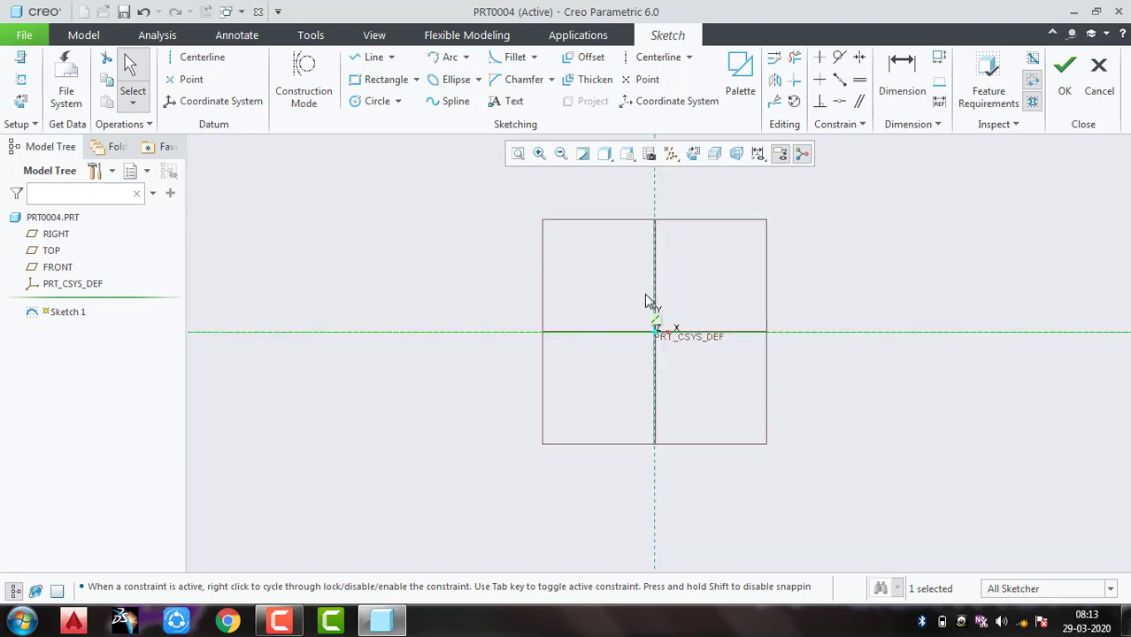
scroll(645, 293, down, 2)
scroll(644, 293, down, 2)
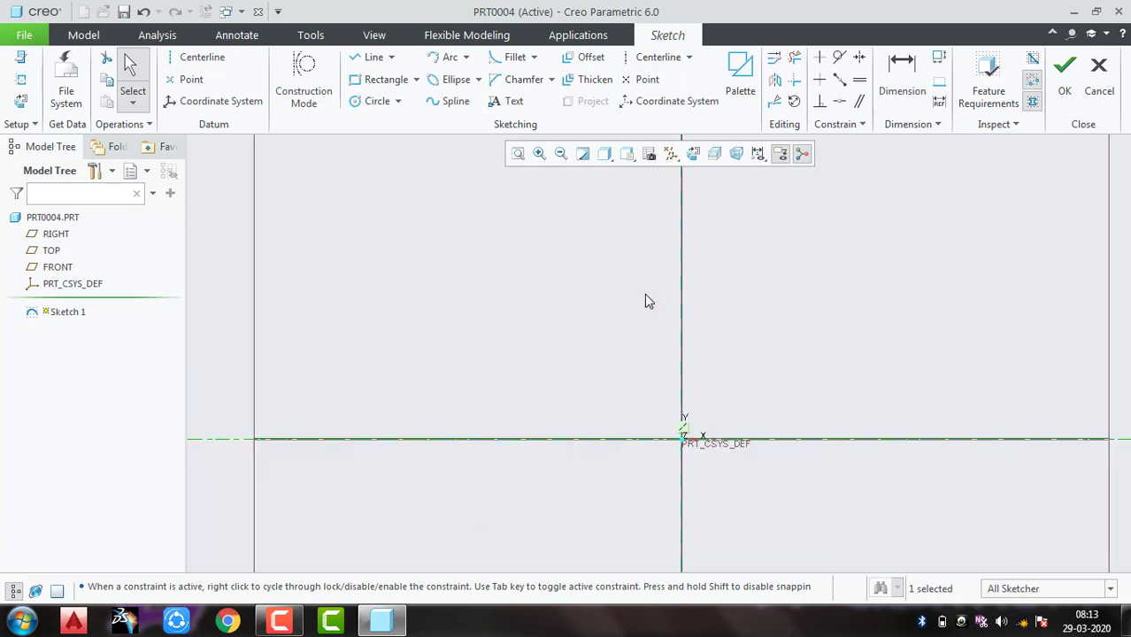
click(368, 58)
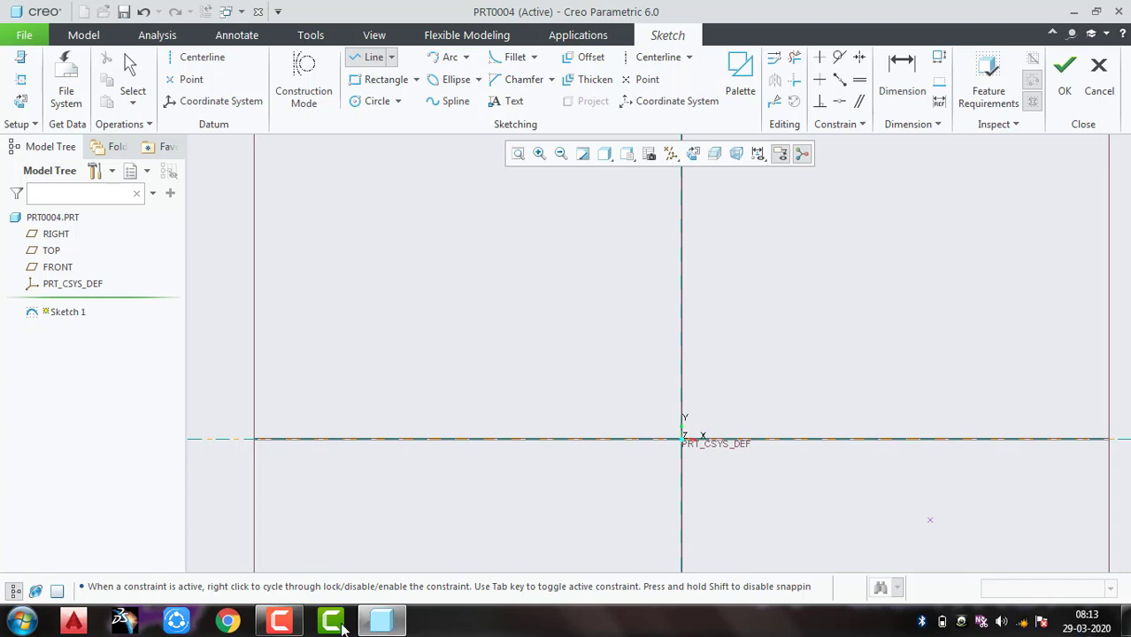
click(280, 621)
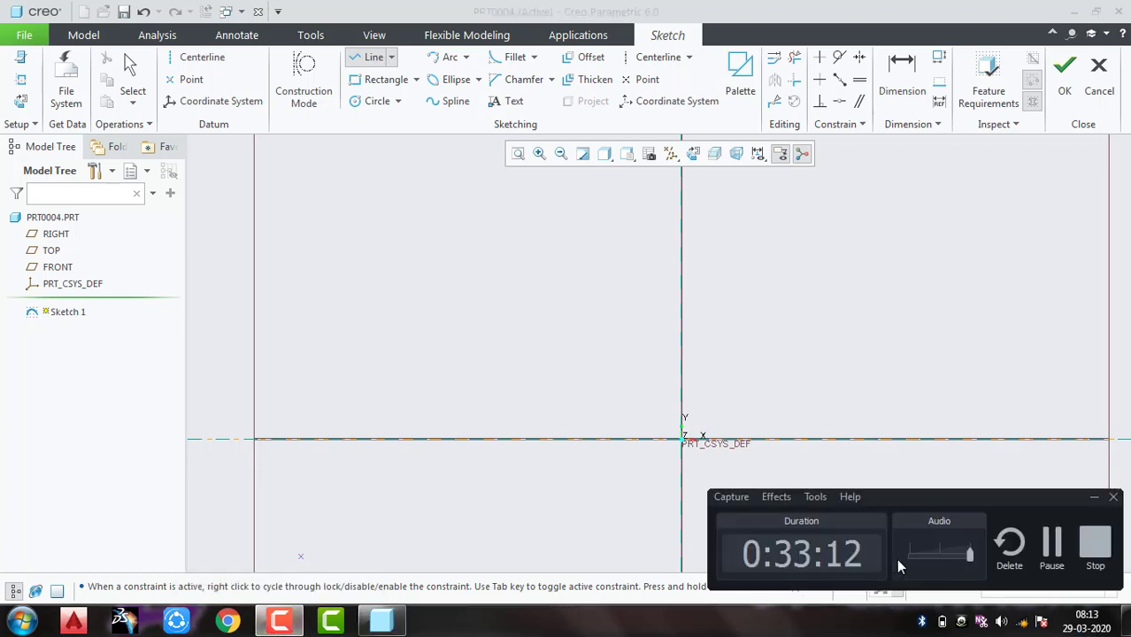
click(1060, 549)
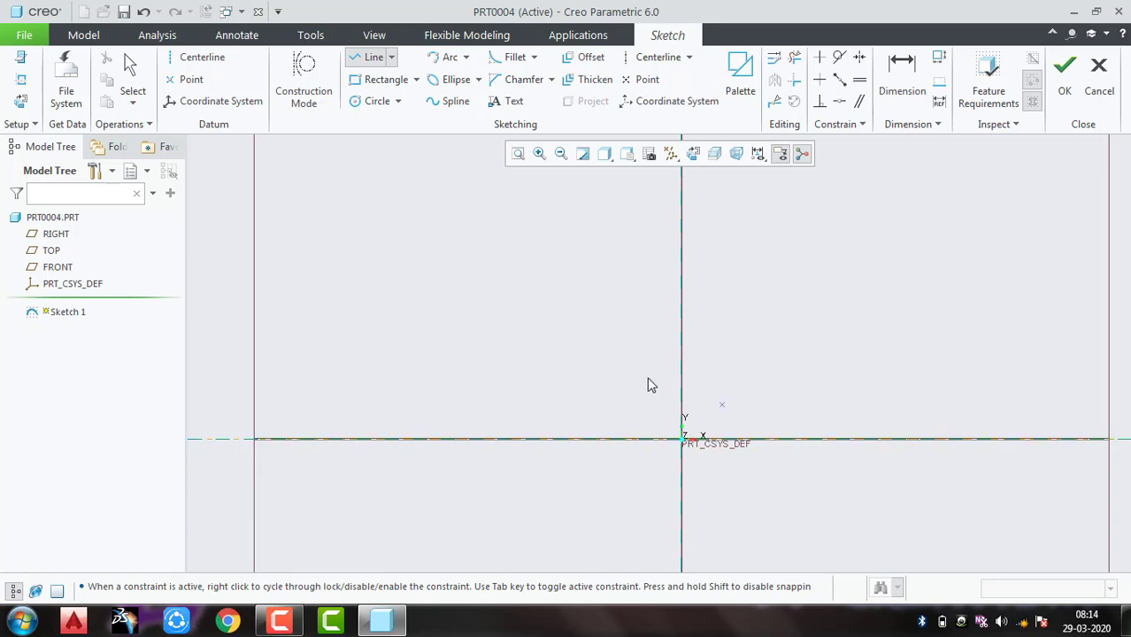
click(497, 440)
click(495, 357)
middle_click(555, 396)
middle_click(556, 398)
Set the vertical line's length to 6
click(492, 412)
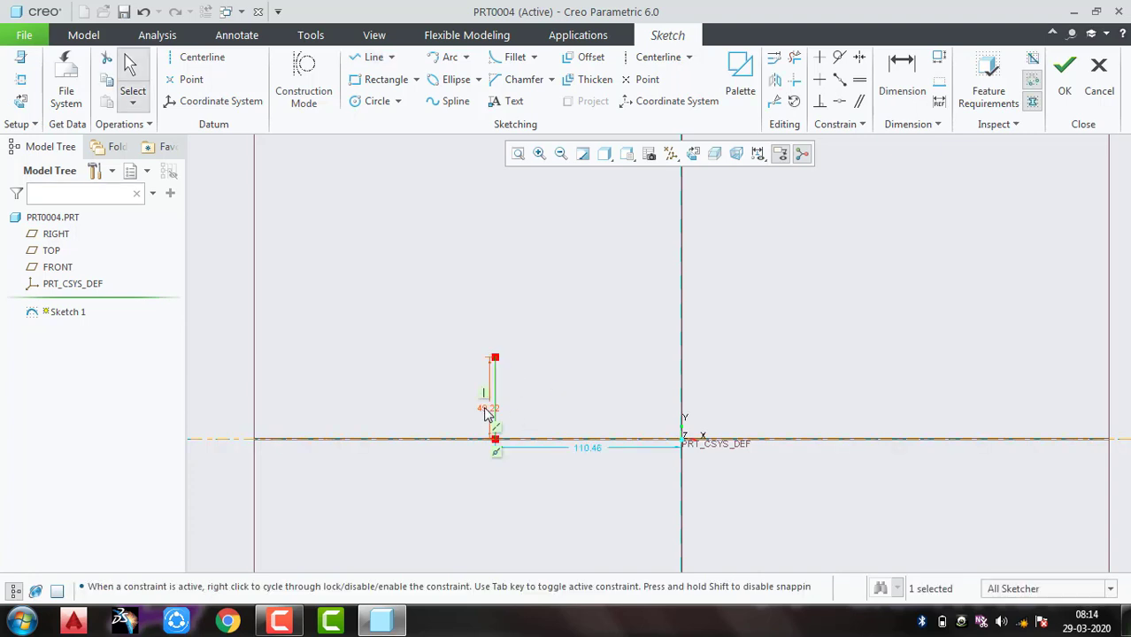
double_click(488, 409)
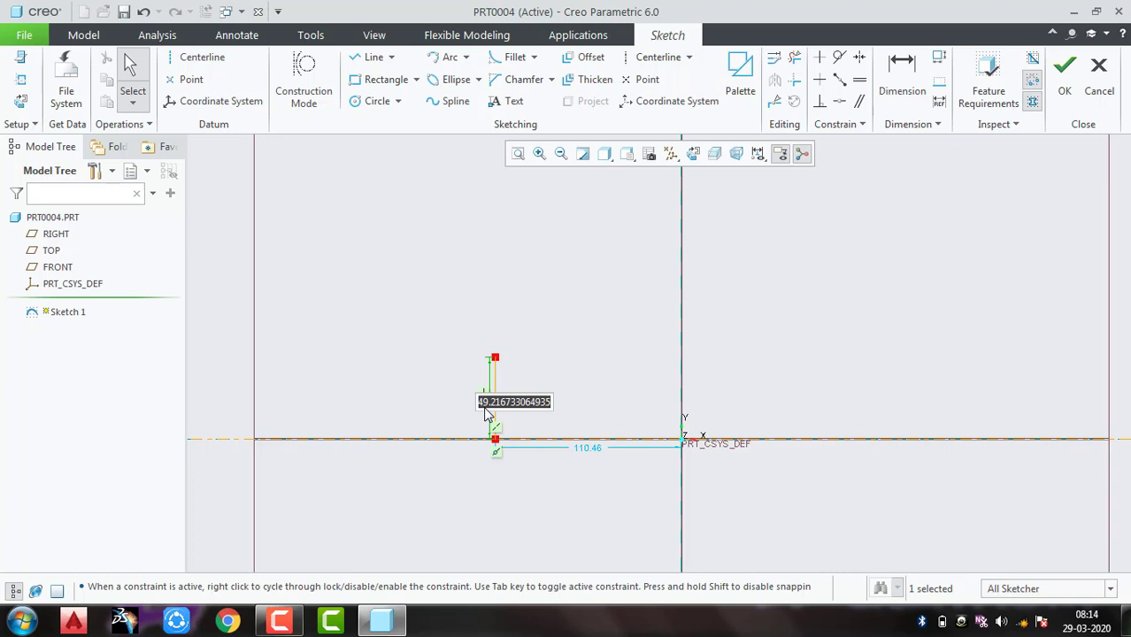
text(10)
key(Return)
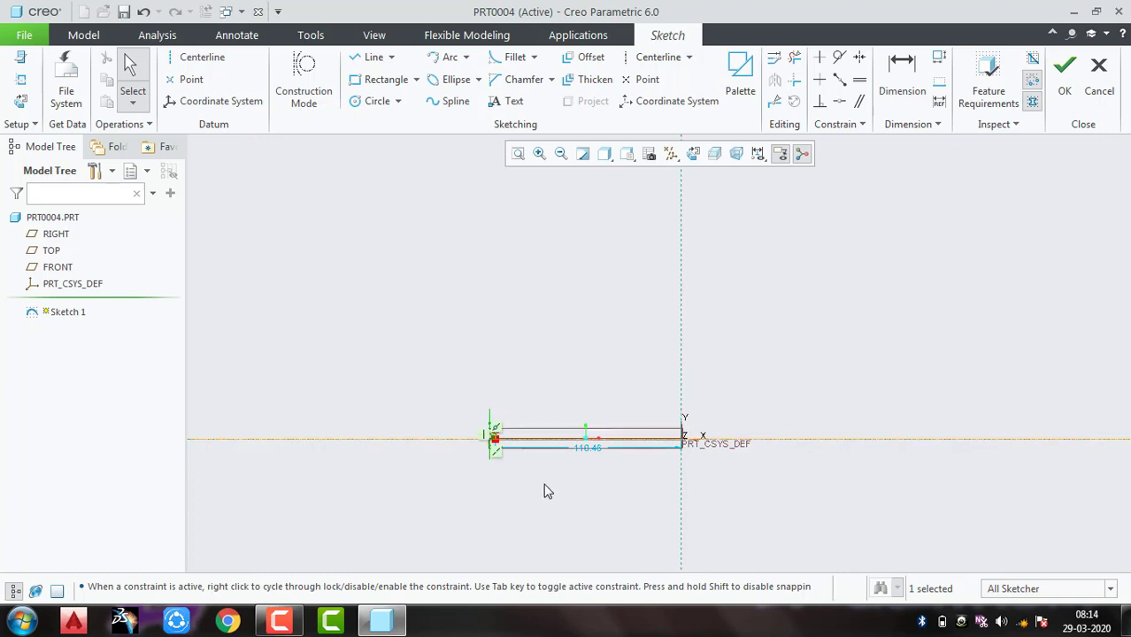
scroll(519, 454, down, 2)
scroll(517, 451, down, 1)
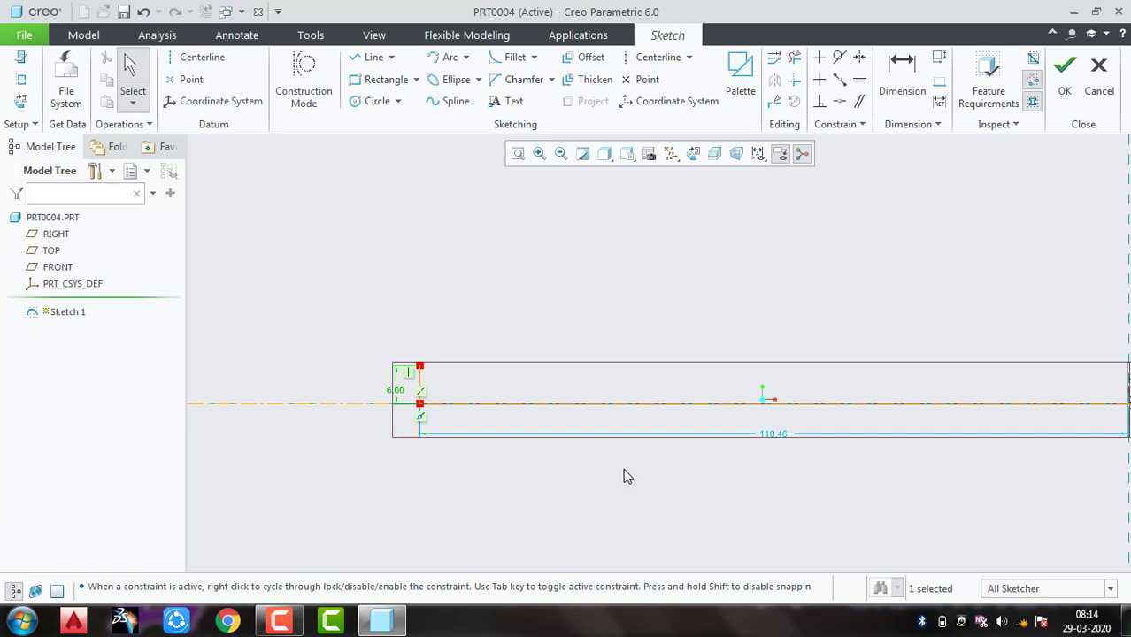
Sketch a horizontal line rightward from the upper end of the vertical line and set its length to 15
scroll(624, 477, down, 2)
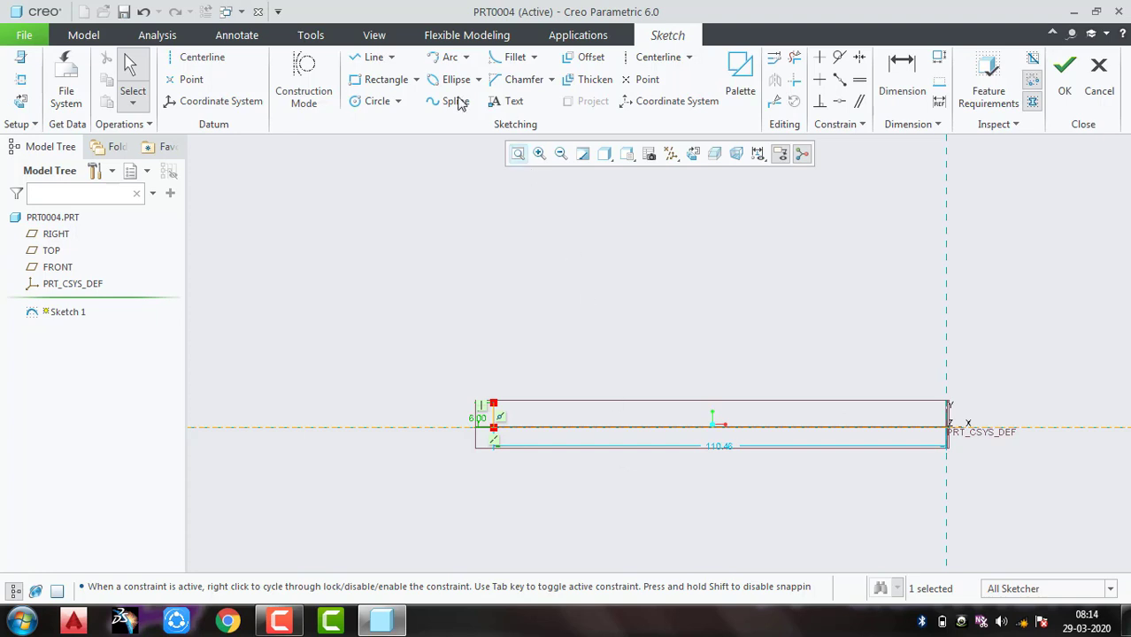
click(364, 58)
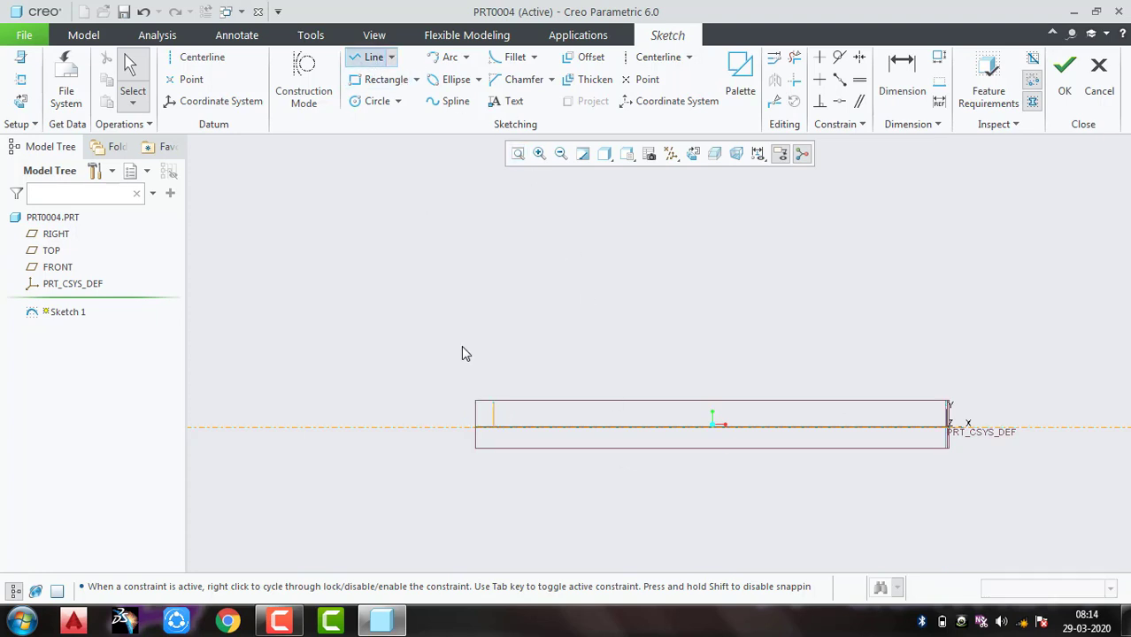
click(492, 402)
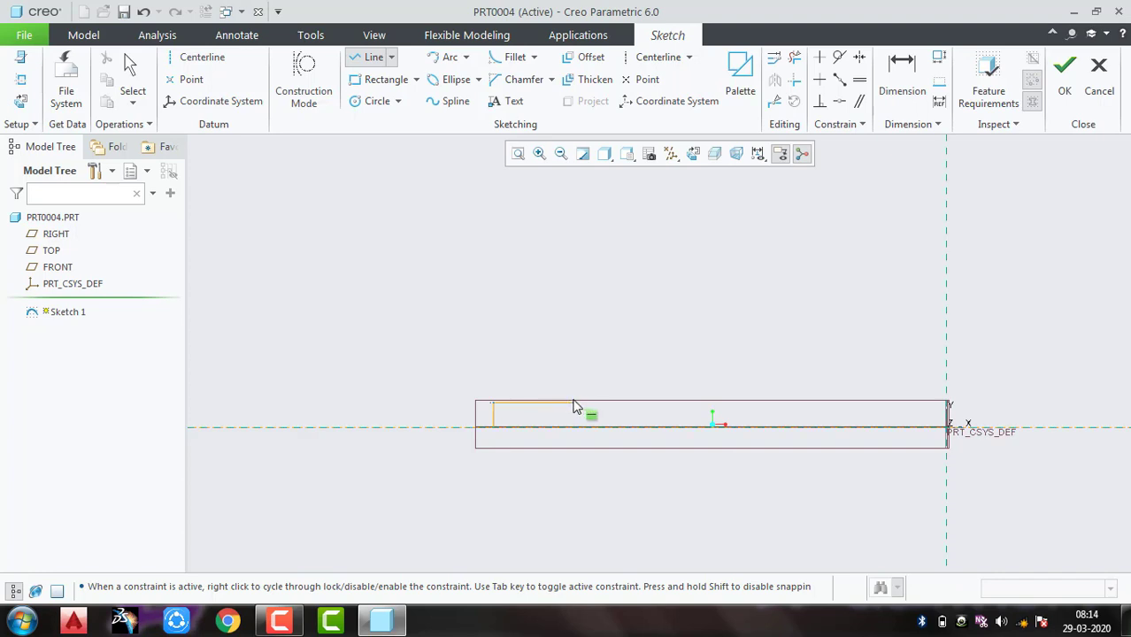
click(573, 403)
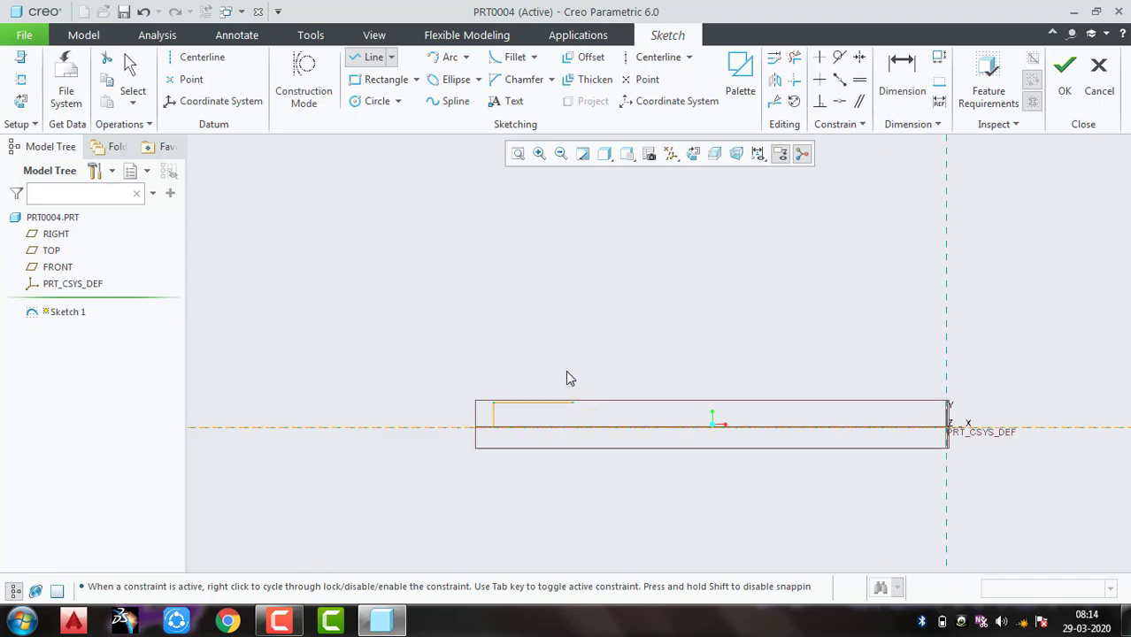
middle_click(574, 373)
middle_click(537, 402)
double_click(537, 402)
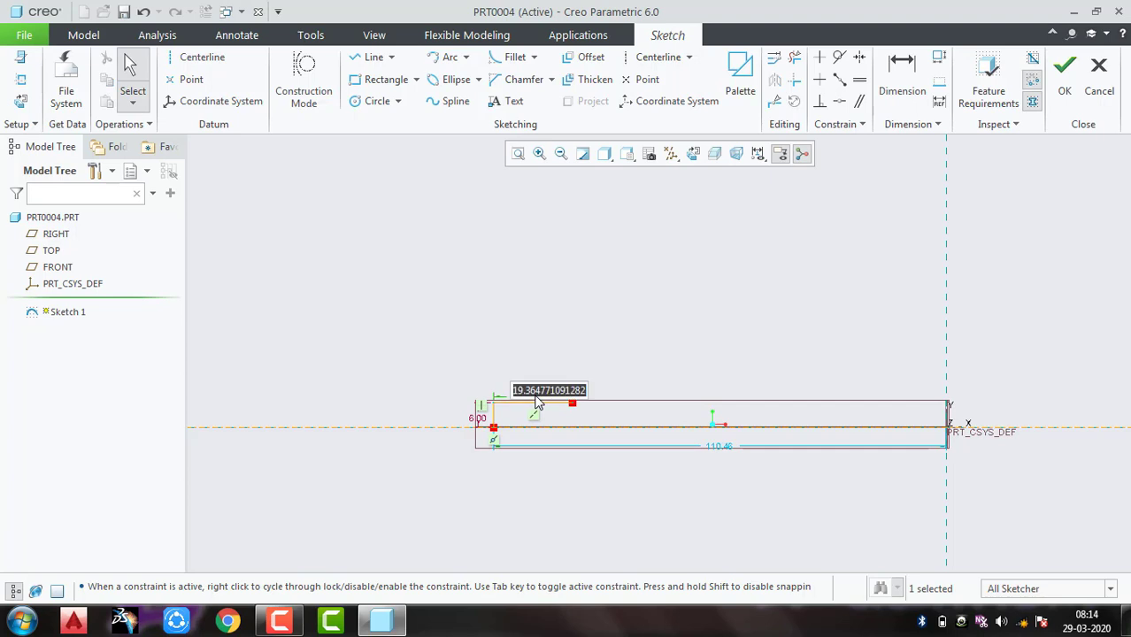
text(15)
key(Return)
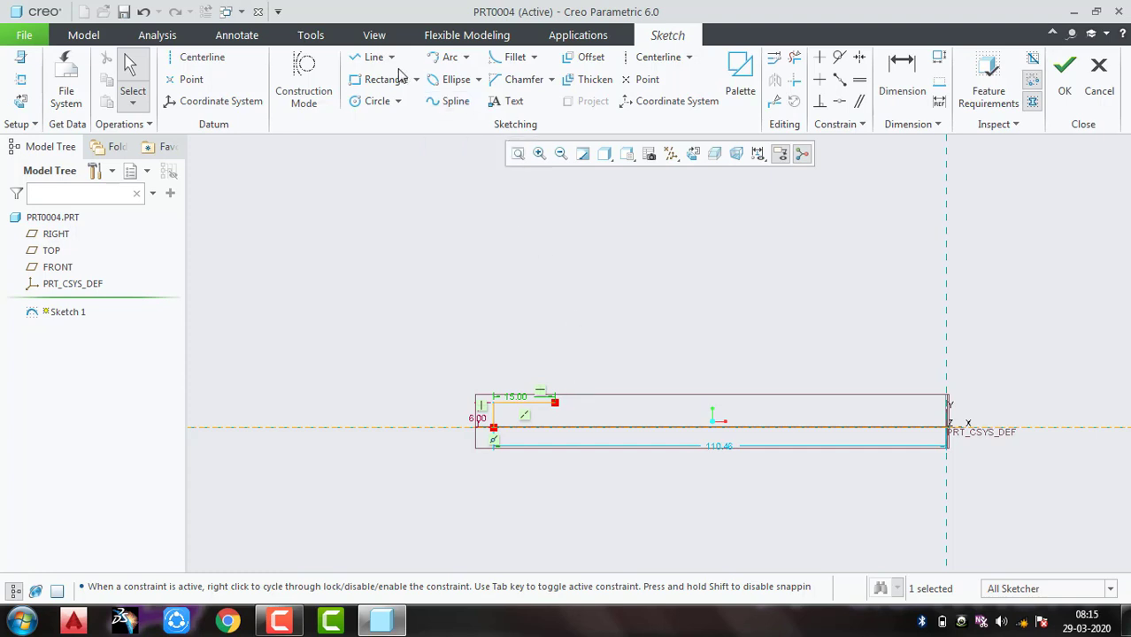
Sketch a vertical line about 9.8 long upward from the right end of the 15 horizontal line
click(364, 57)
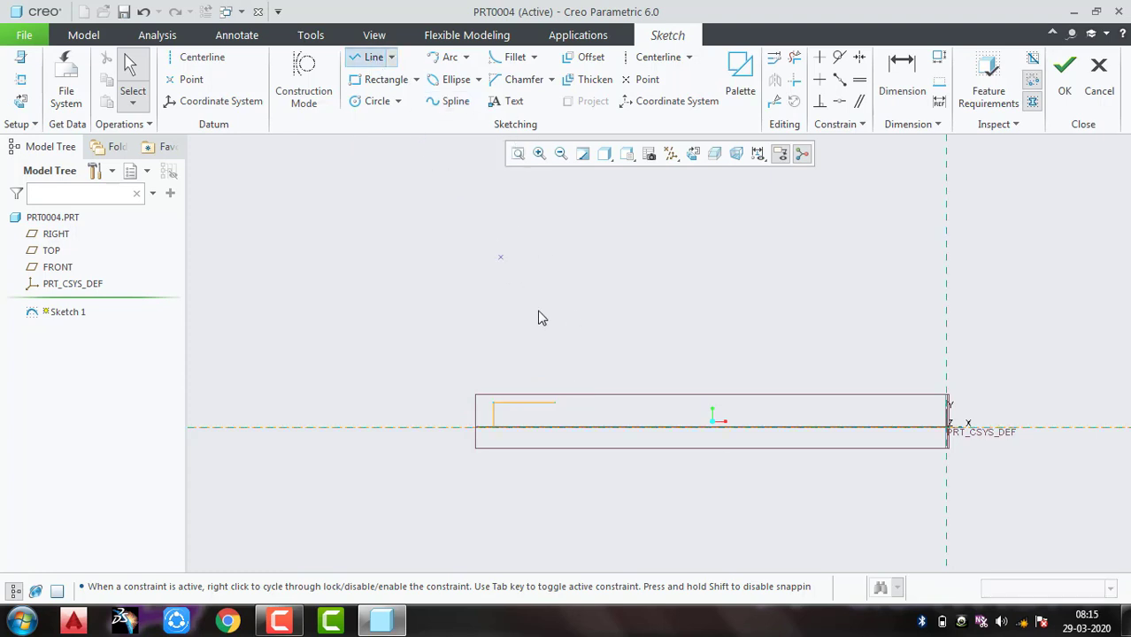
click(556, 404)
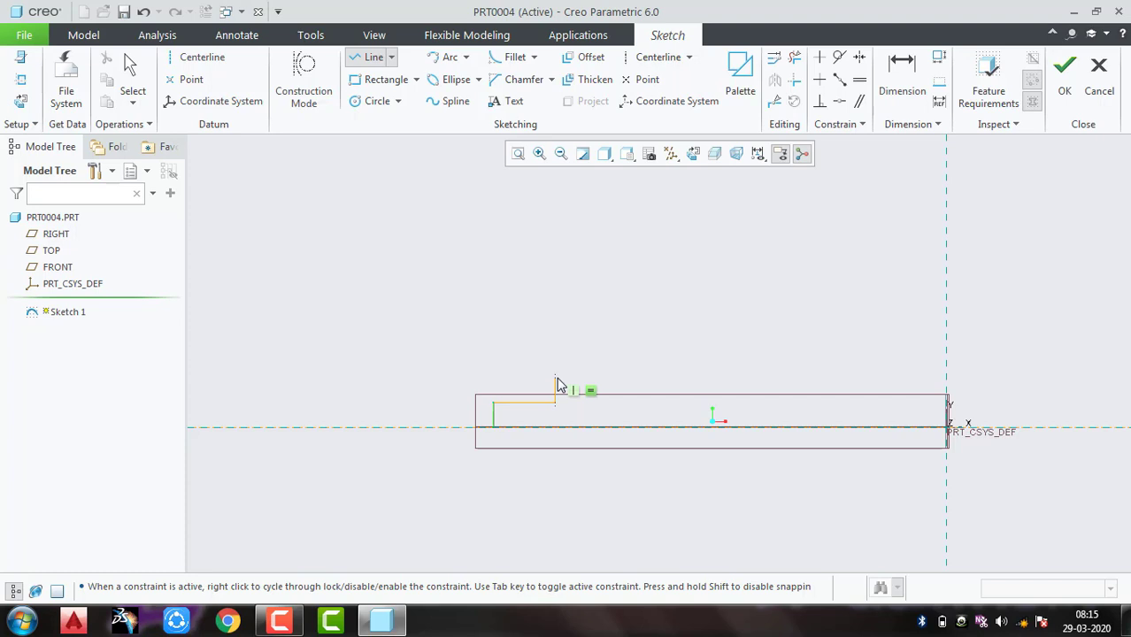
click(555, 361)
middle_click(566, 363)
middle_click(598, 372)
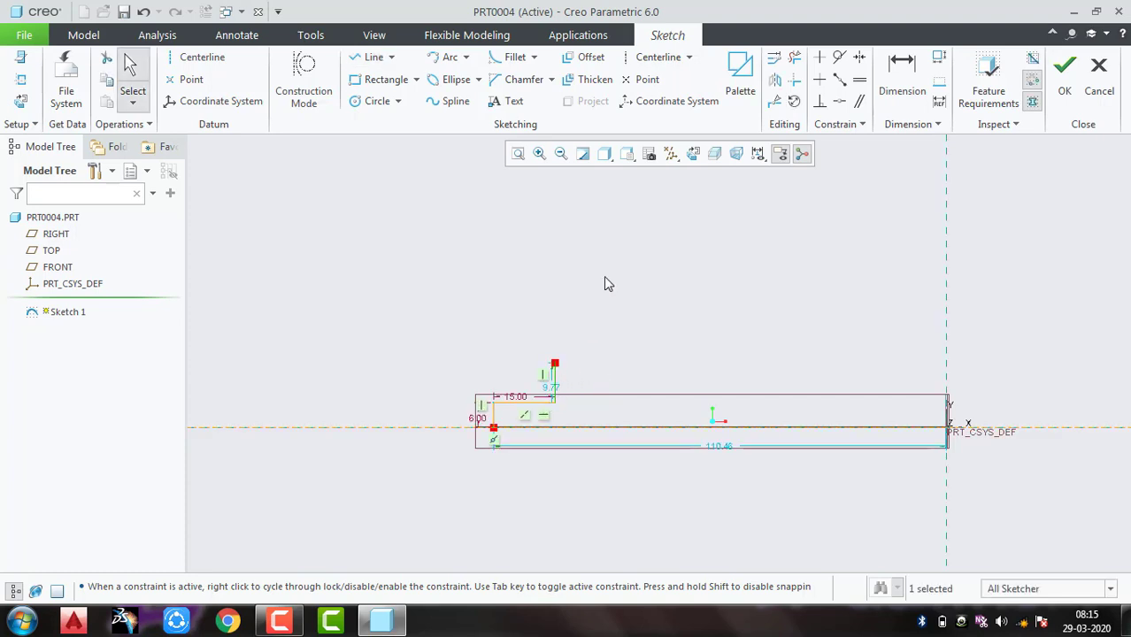
Dimension the upper end of the new vertical line at 9 from the horizontal centerline
click(901, 87)
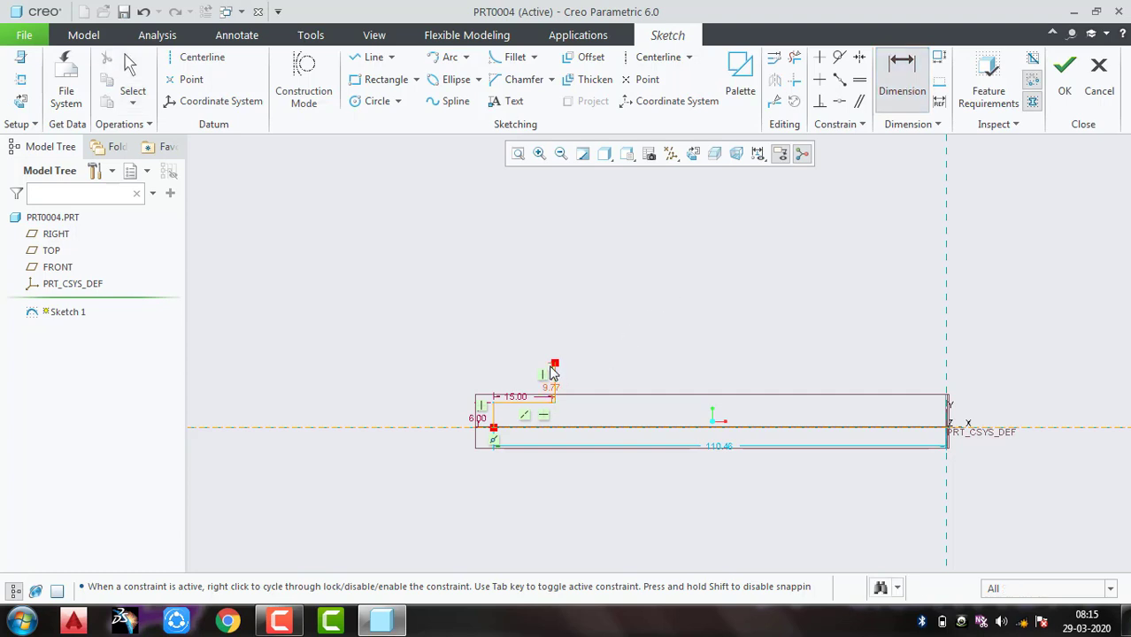
click(564, 429)
middle_click(620, 418)
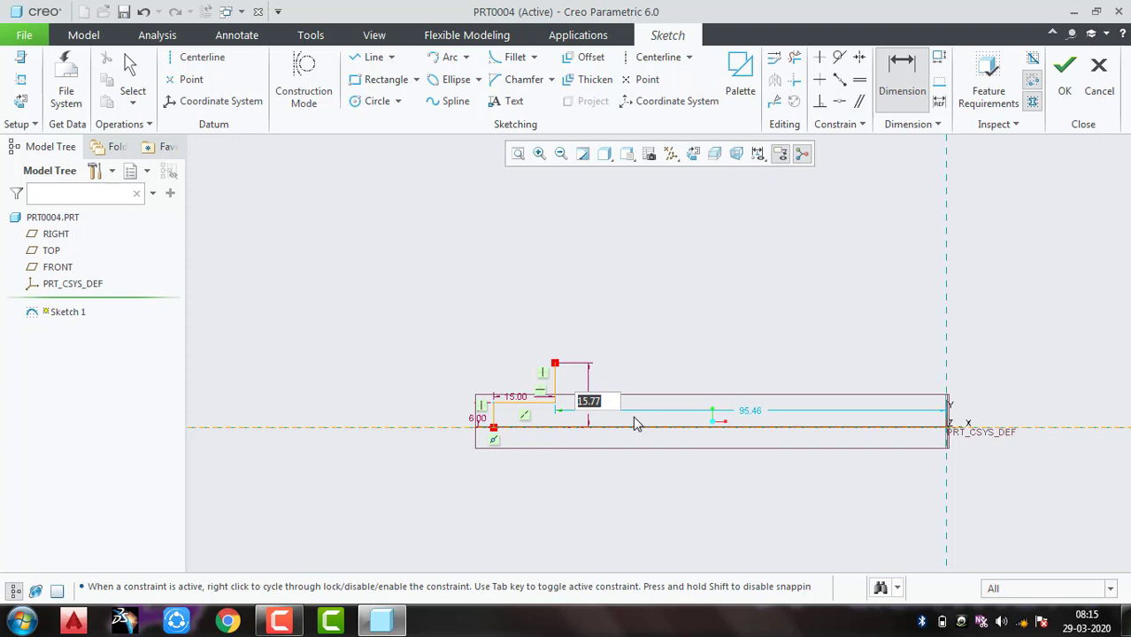
text(9)
key(Return)
Sketch a horizontal line rightward from the top of the step's vertical line and set its length to 25
scroll(566, 437, down, 3)
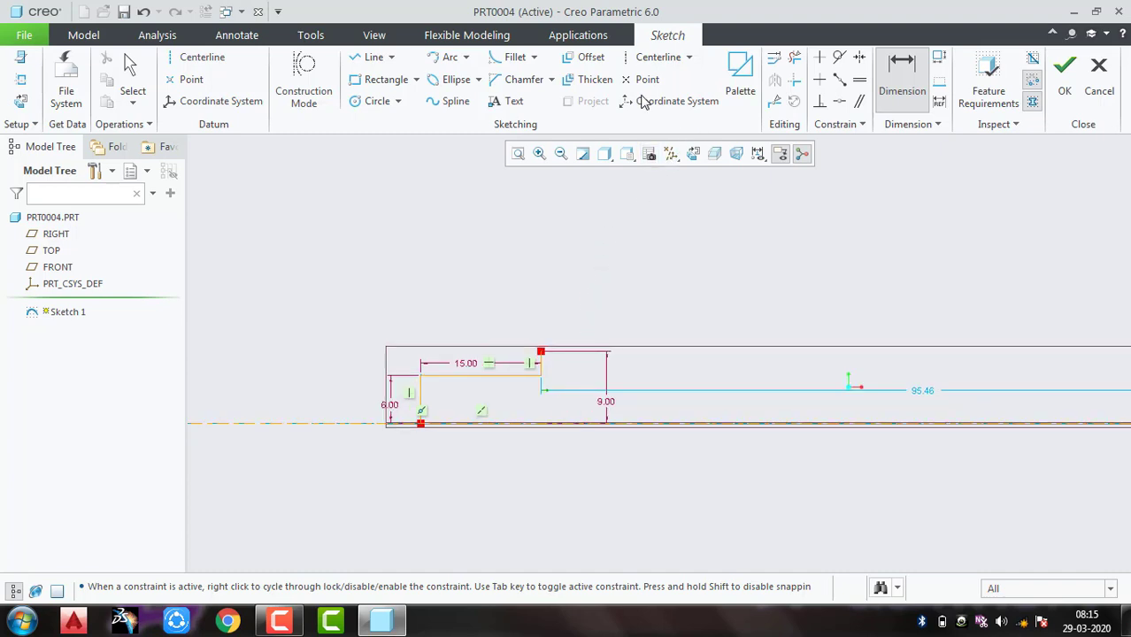
click(369, 58)
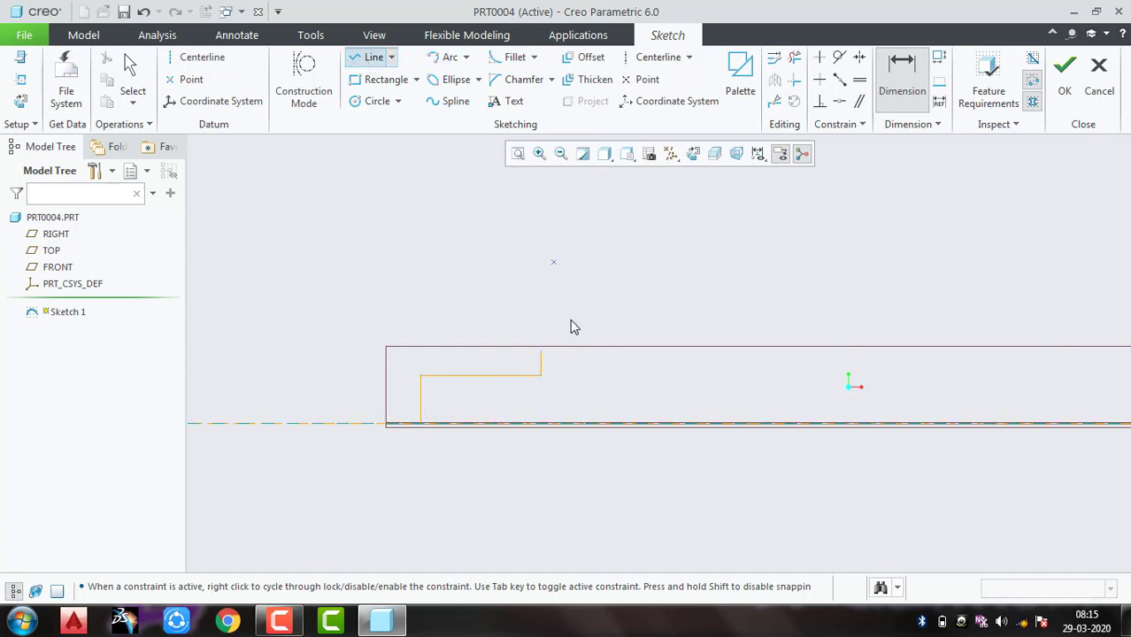
click(540, 352)
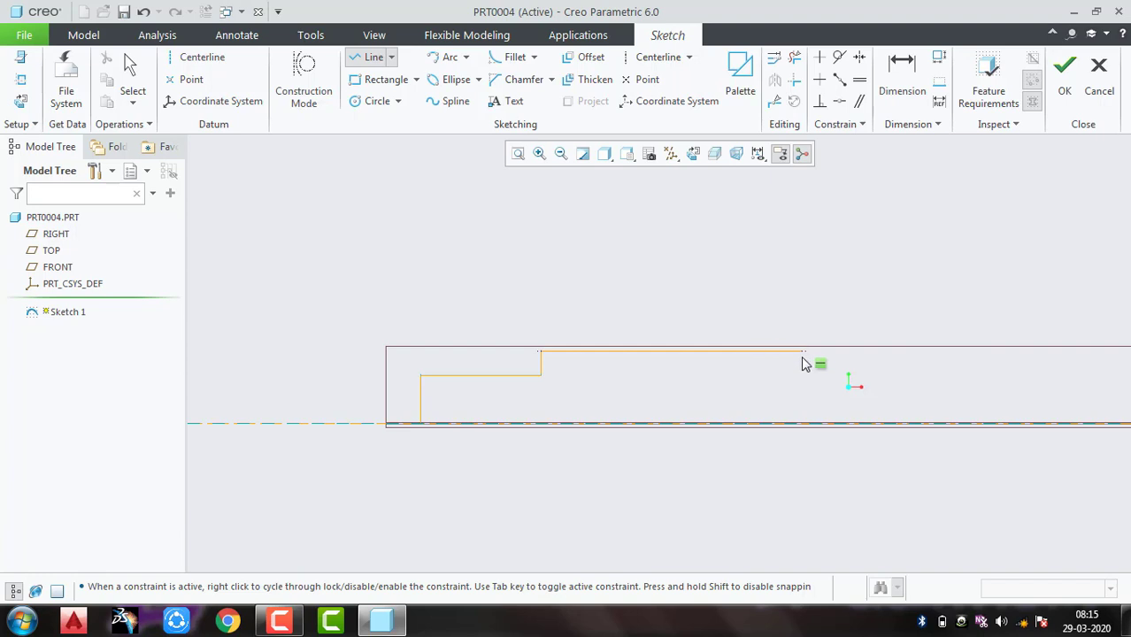
click(755, 353)
middle_click(799, 356)
middle_click(747, 391)
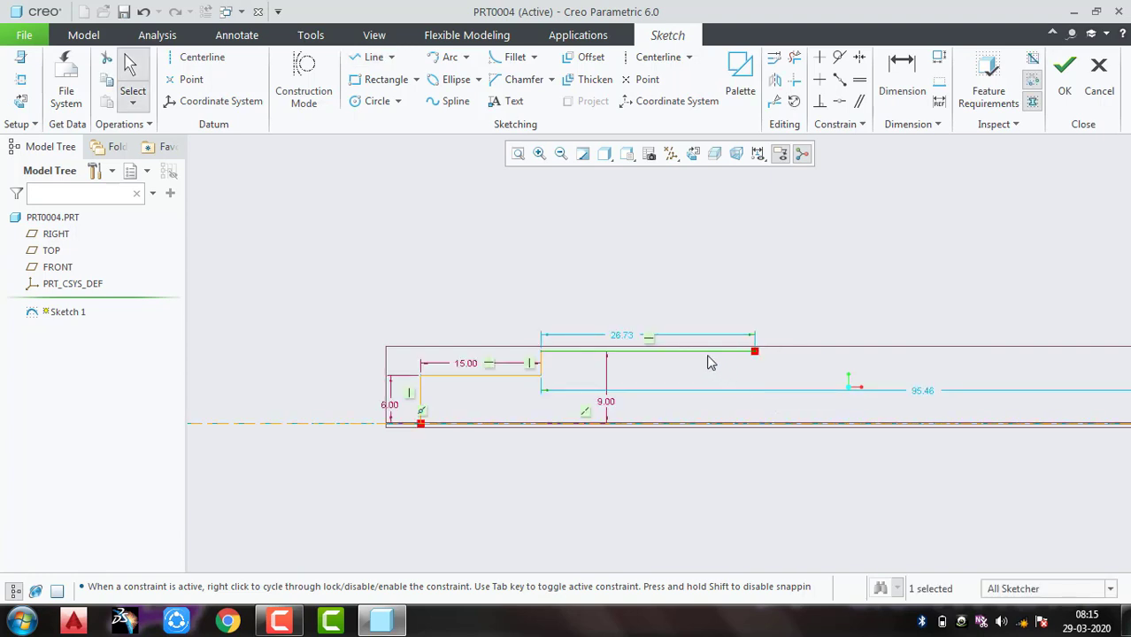
double_click(616, 337)
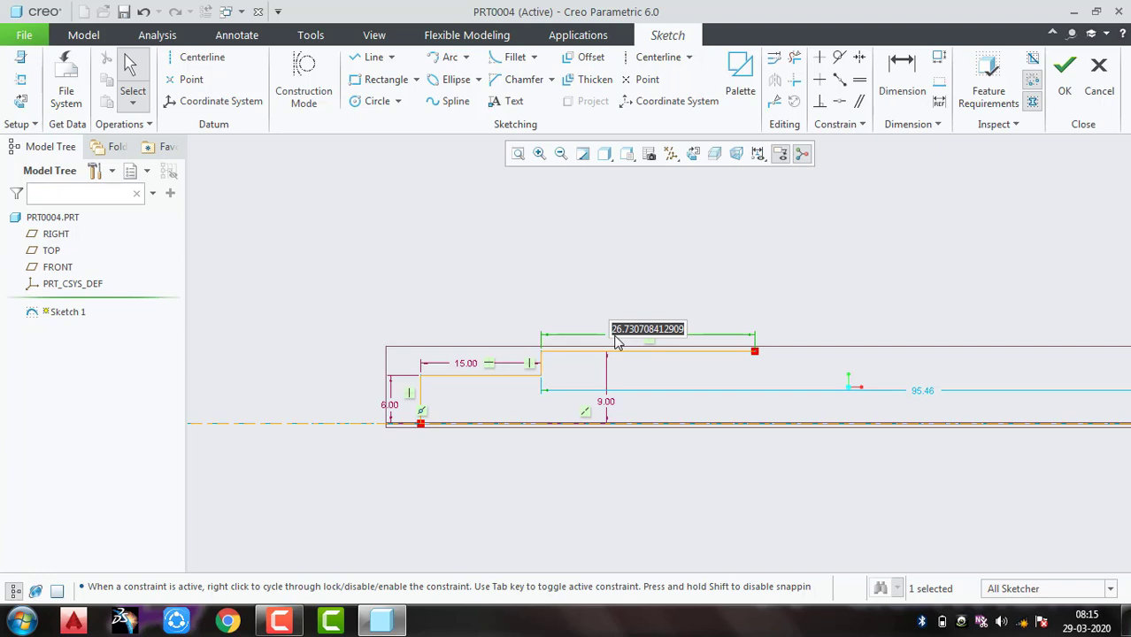
text(25)
key(Return)
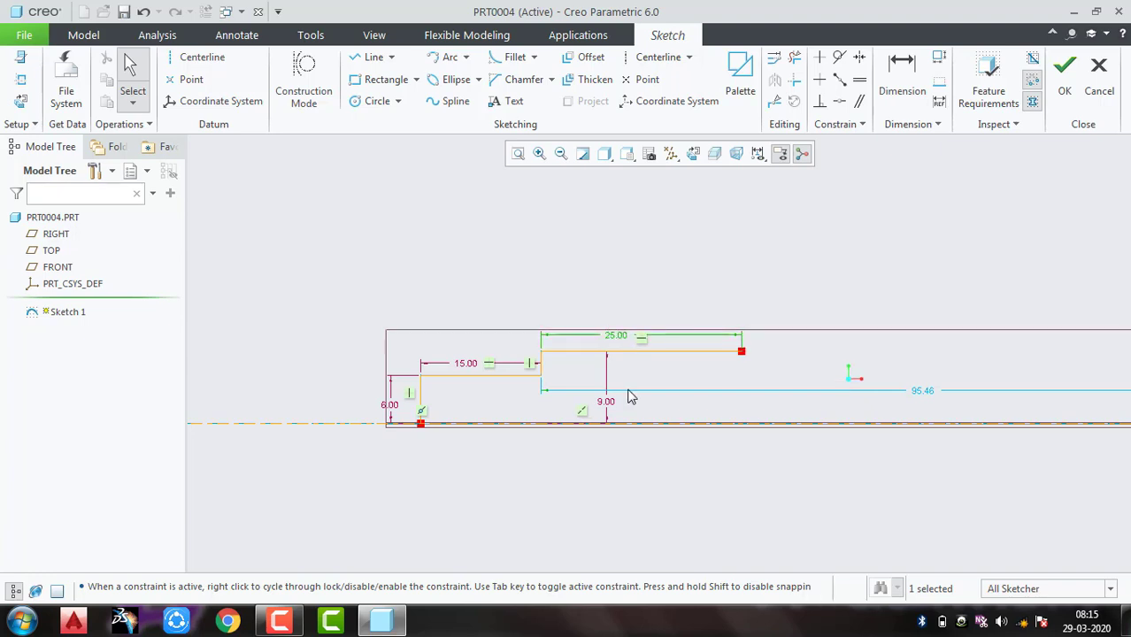
Dimension the right end of the 25 line to the vertical reference with a distance of 0
scroll(629, 397, down, 4)
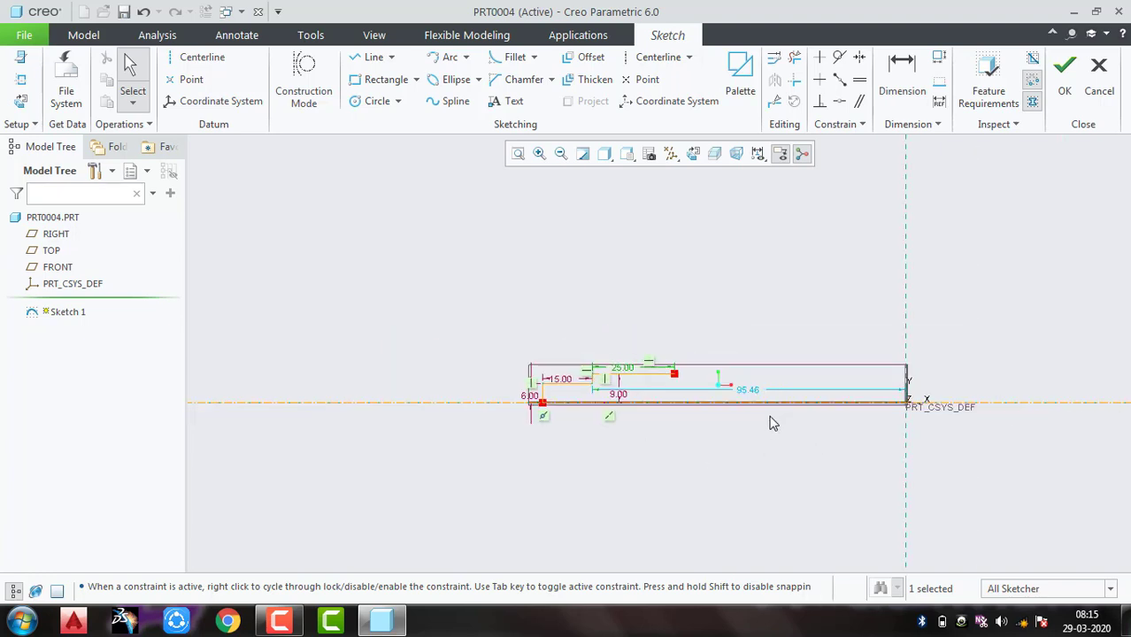
scroll(770, 423, up, 2)
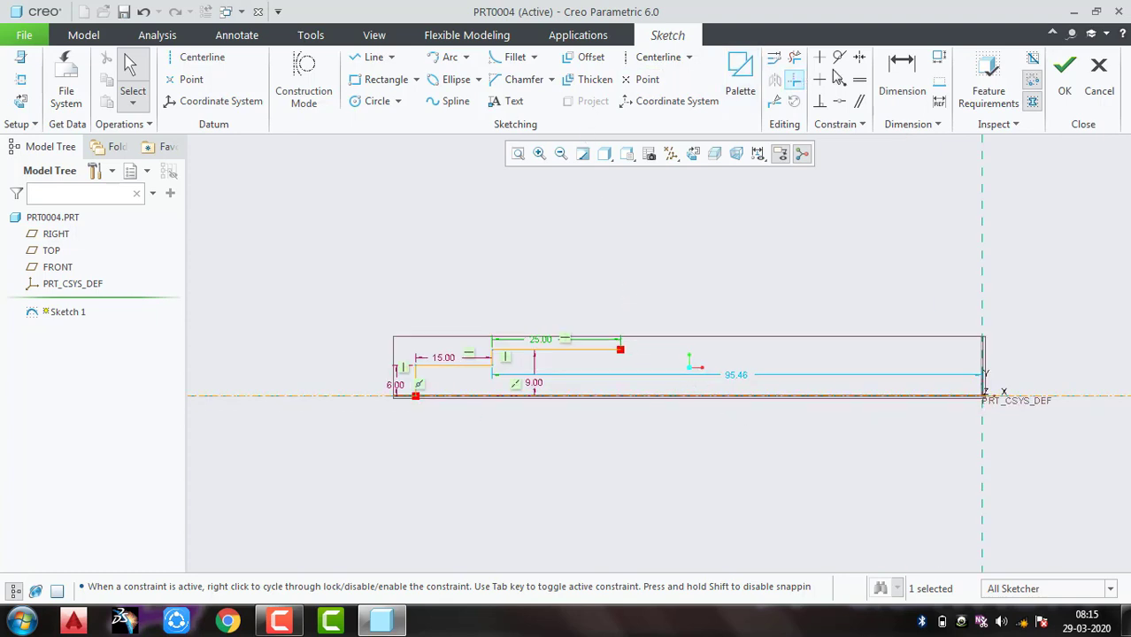
click(899, 76)
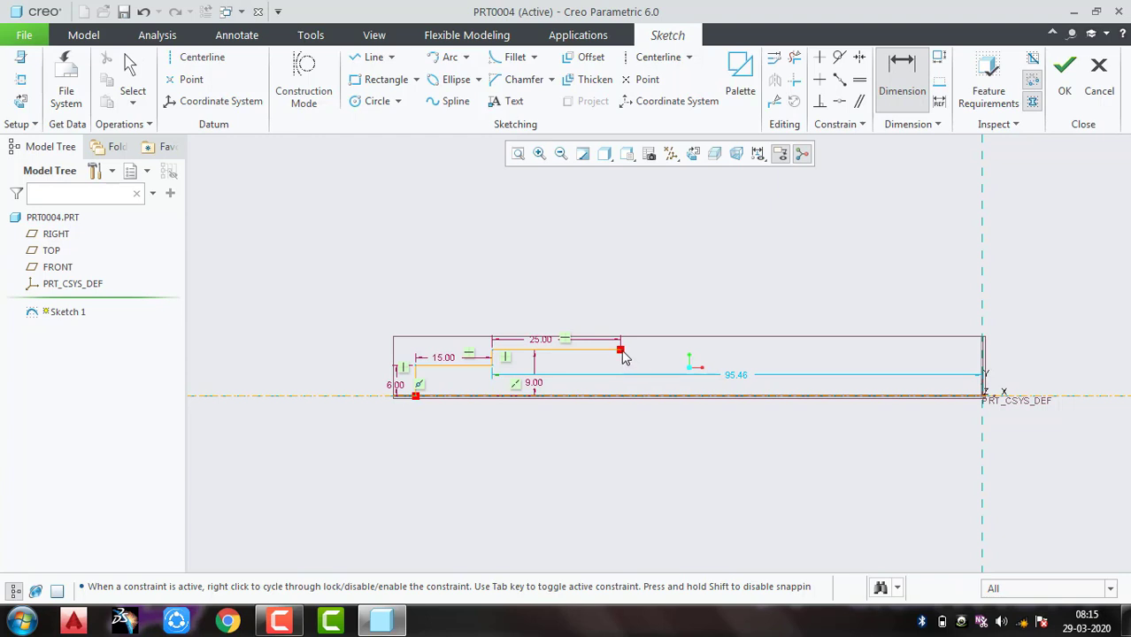
click(982, 325)
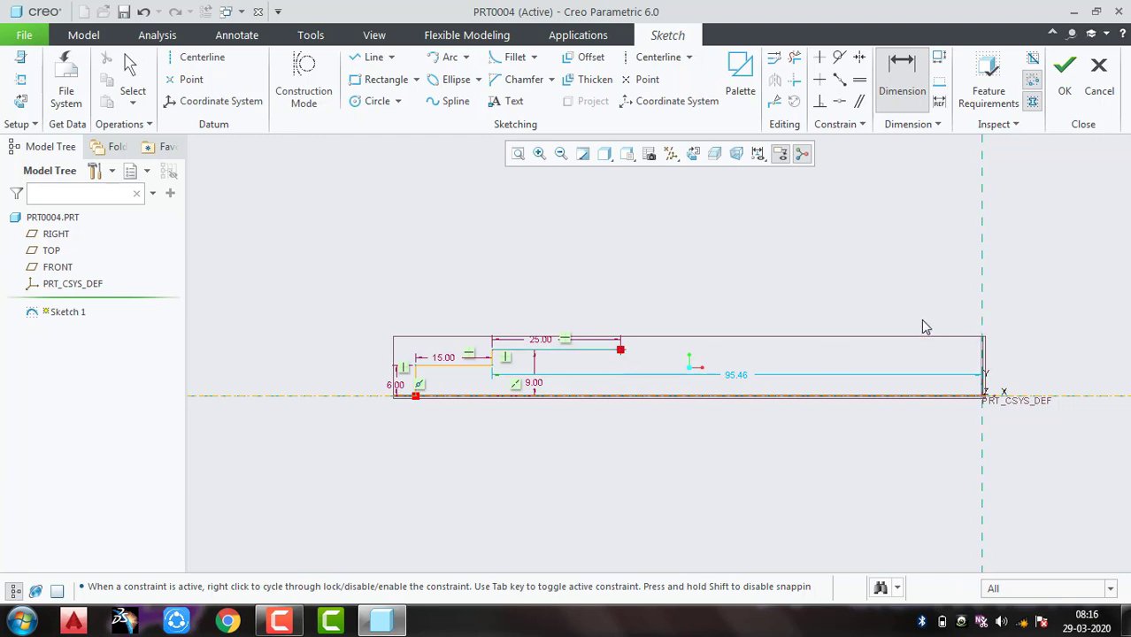
middle_click(911, 320)
text(0)
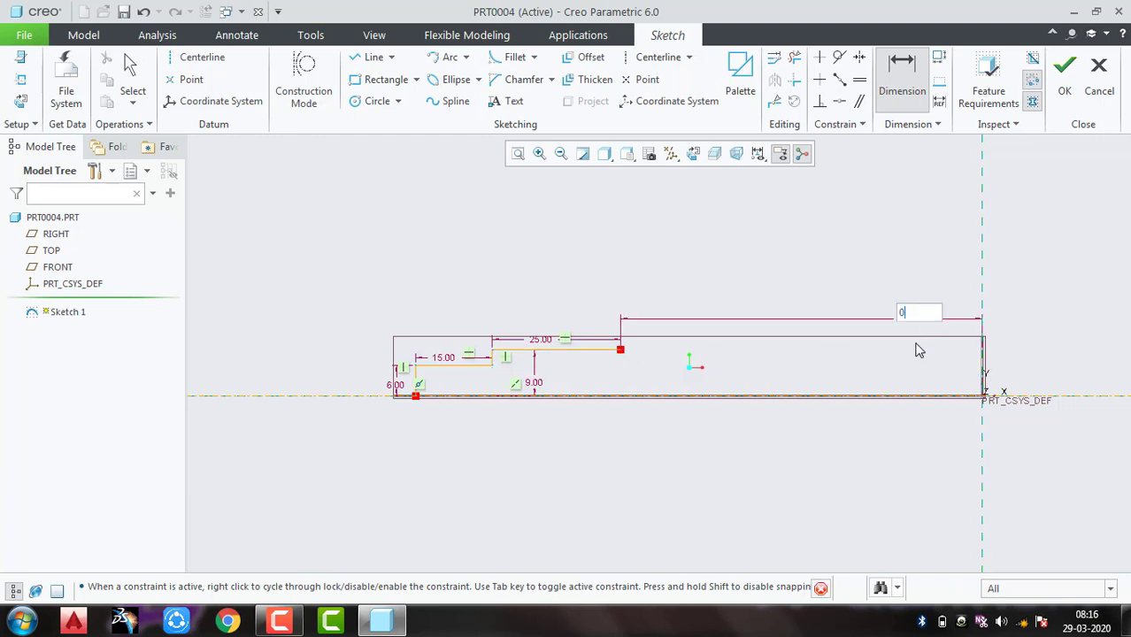
key(Return)
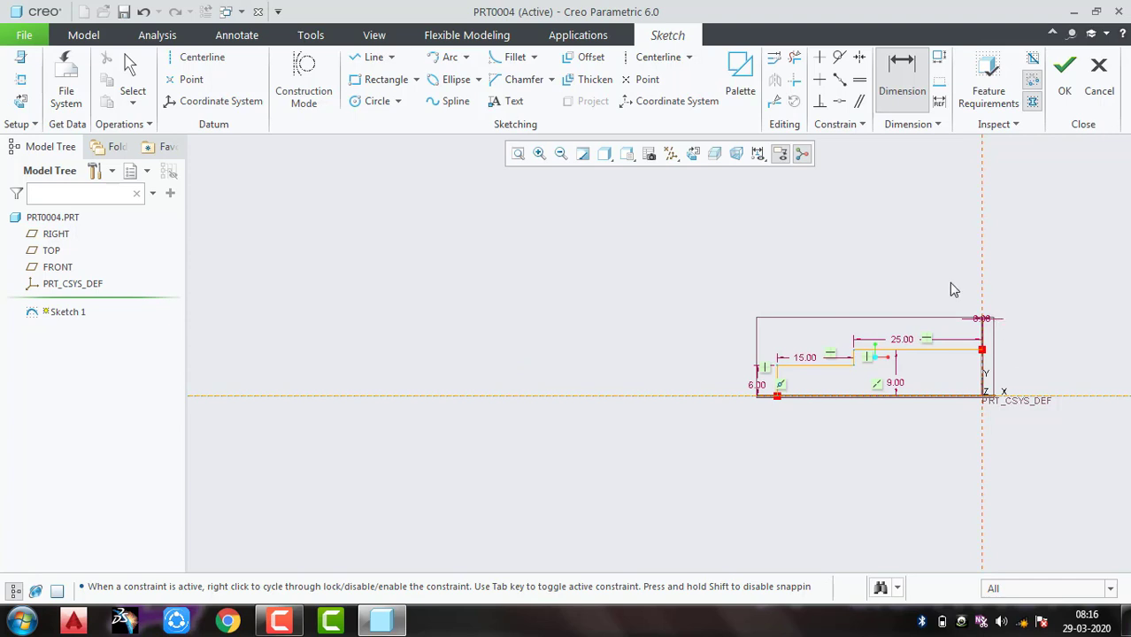
Draw a vertical centerline along the vertical reference, at the right end of the stepped profile
scroll(960, 356, down, 3)
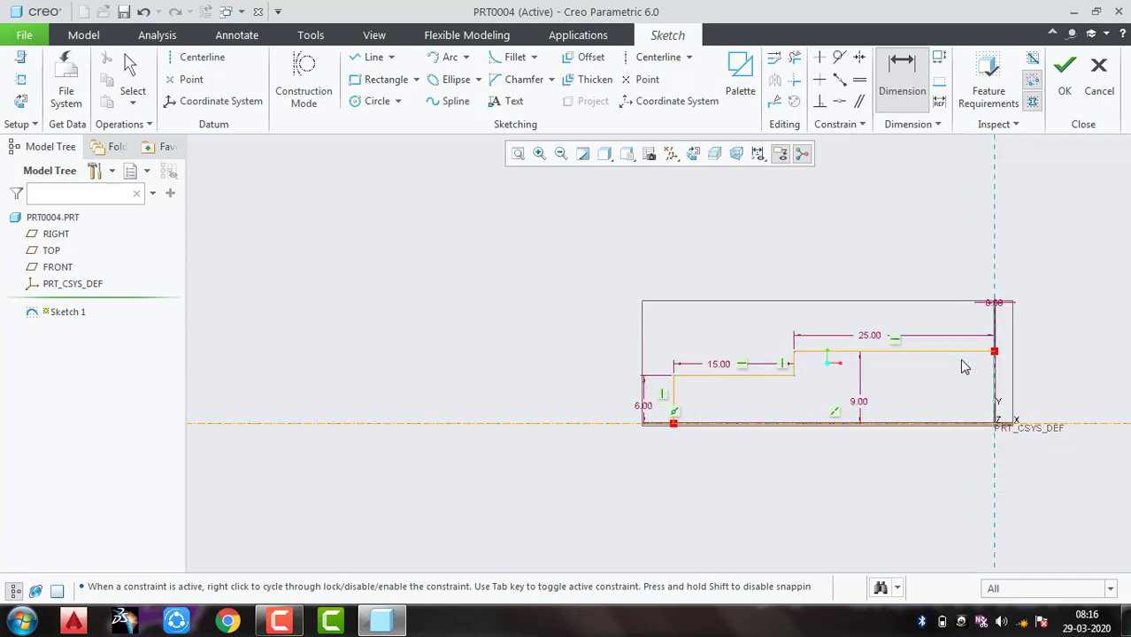
middle_click(983, 253)
mouse_move(967, 254)
mouse_down()
mouse_move(707, 416)
mouse_move(573, 431)
mouse_up()
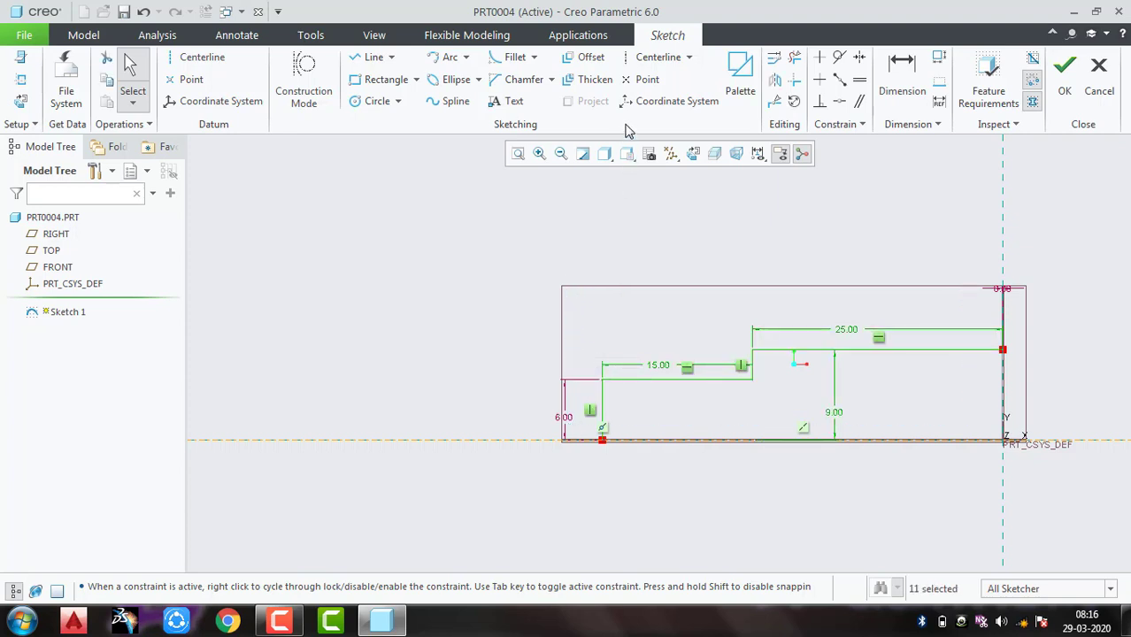
click(184, 57)
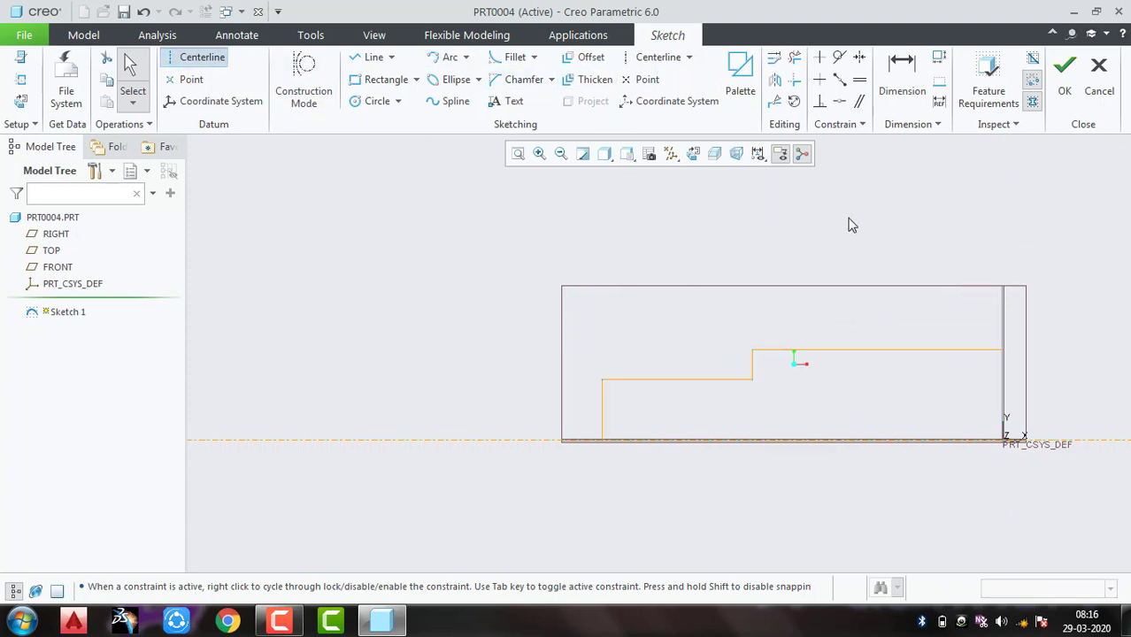
click(1004, 185)
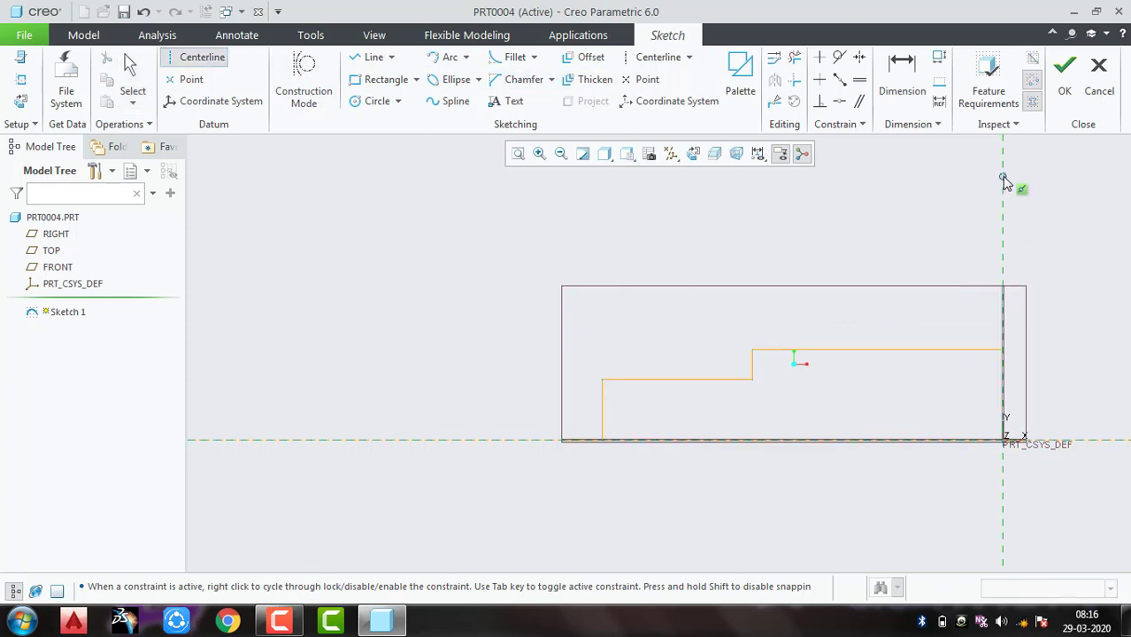
click(1037, 366)
middle_click(1035, 365)
Mirror the stepped profile lines about the vertical centerline and delete that centerline
mouse_move(946, 301)
mouse_down()
mouse_move(747, 381)
mouse_move(558, 423)
mouse_up()
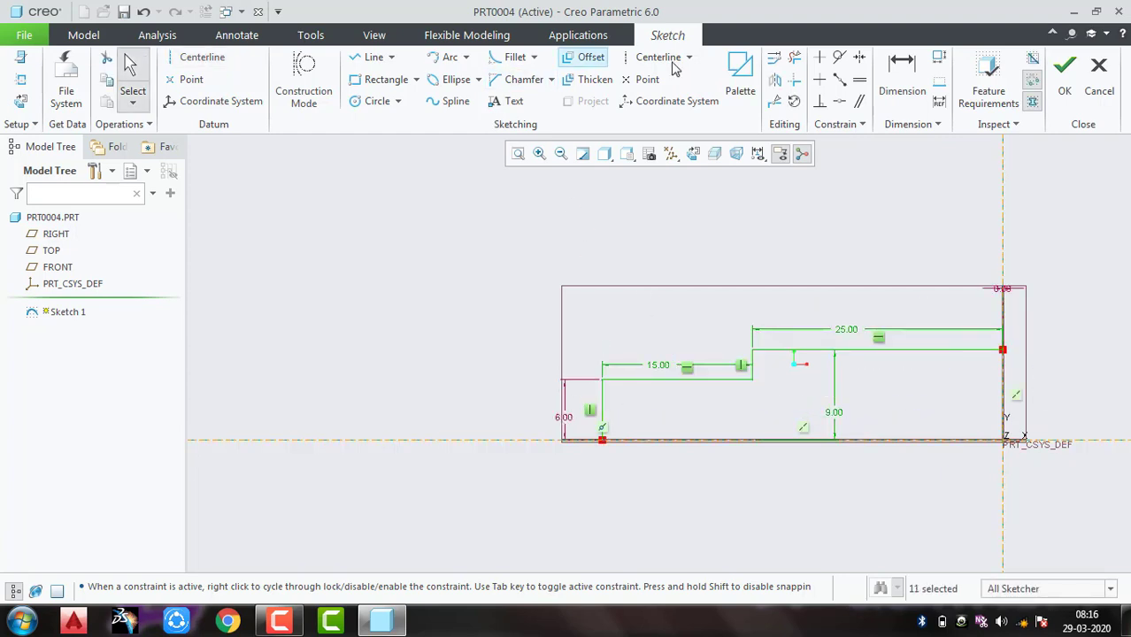
click(773, 82)
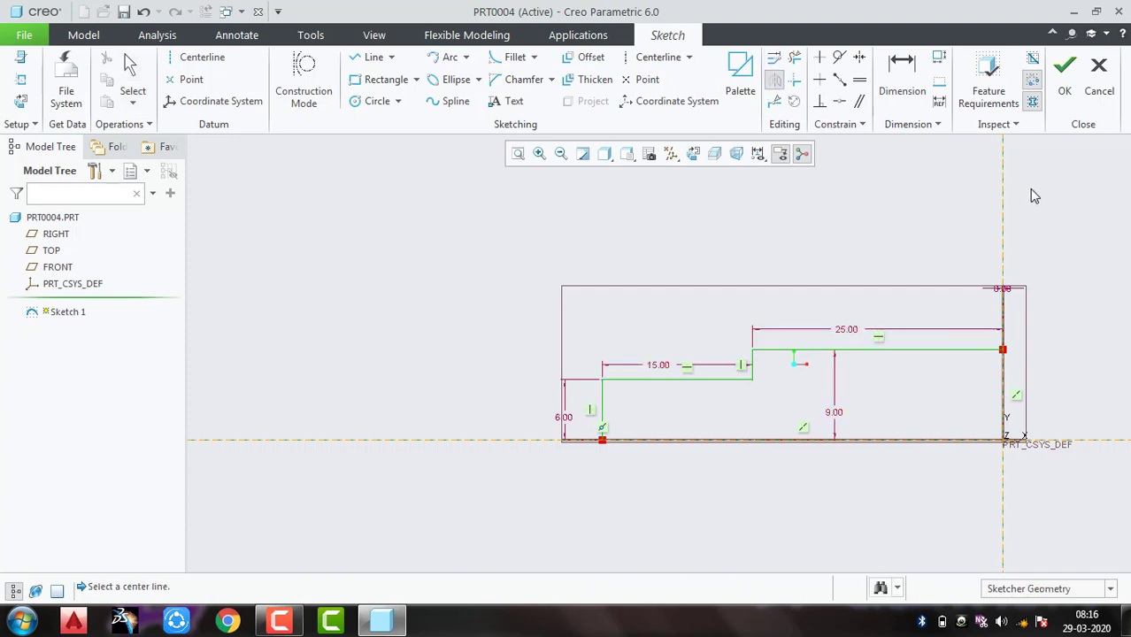
click(1004, 222)
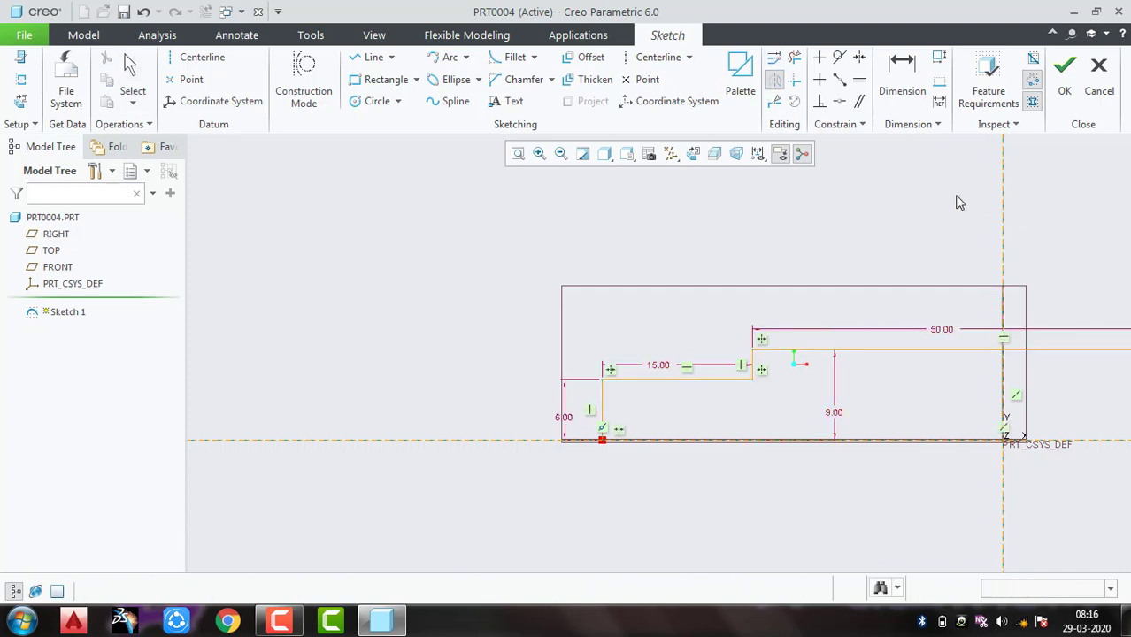
click(1002, 210)
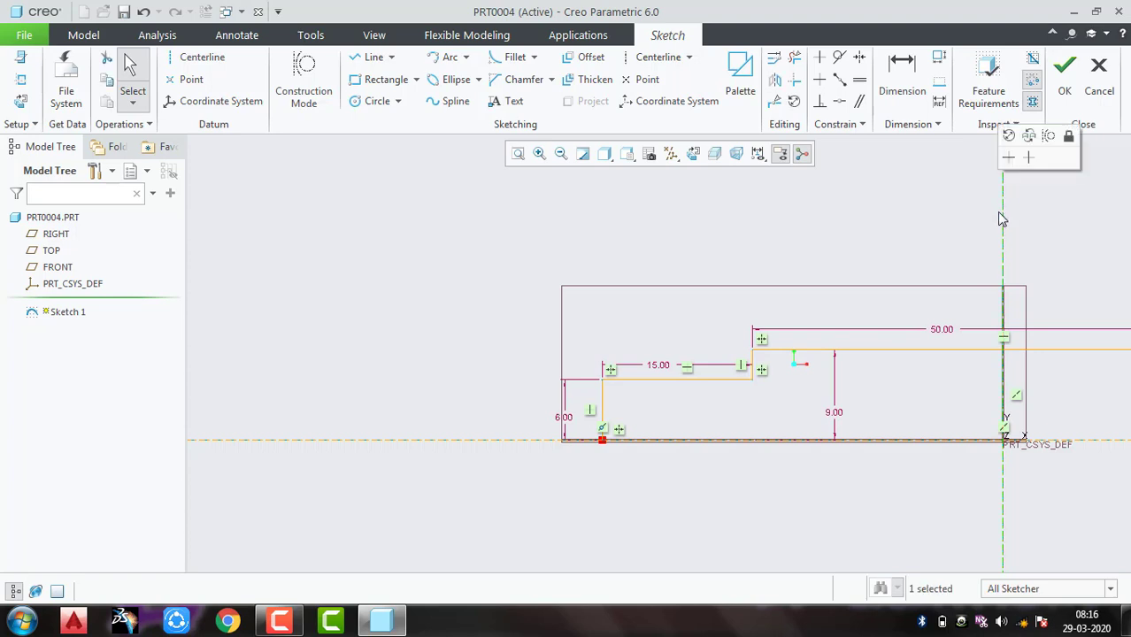
key(Delete)
Close the profile with a line along the horizontal centerline between its two lower ends and finish the sketch
scroll(817, 270, up, 4)
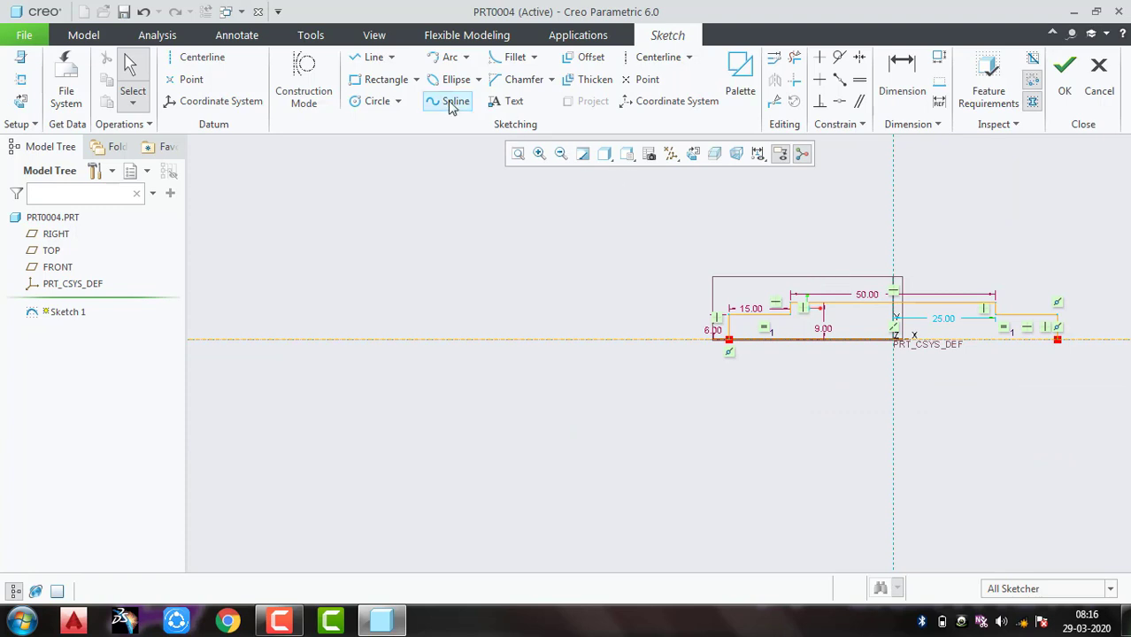
click(370, 59)
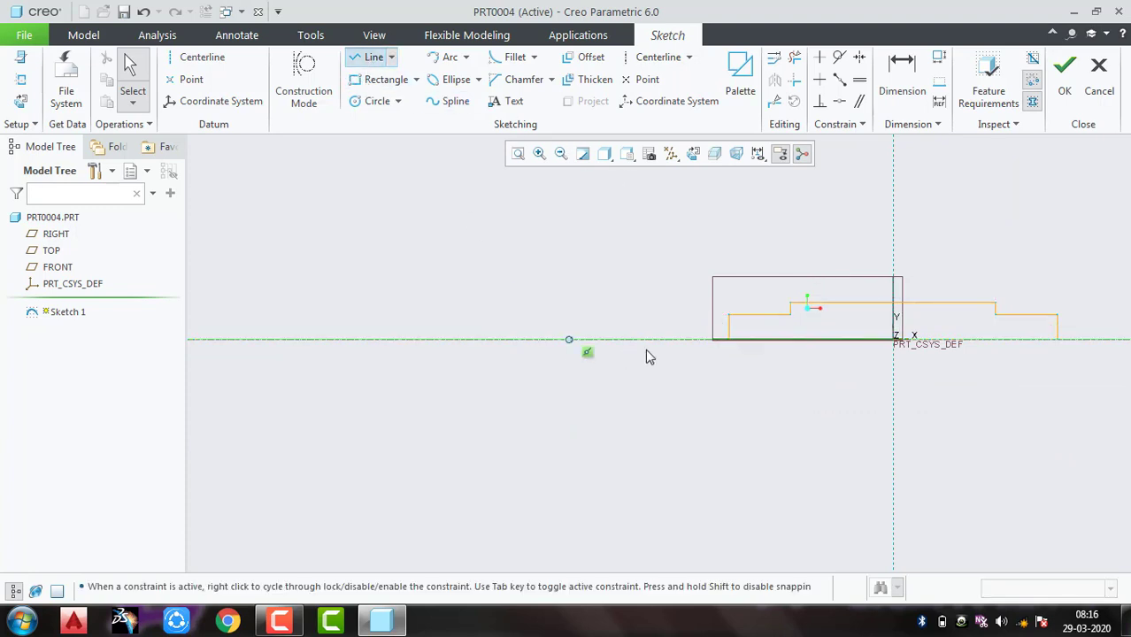
click(729, 342)
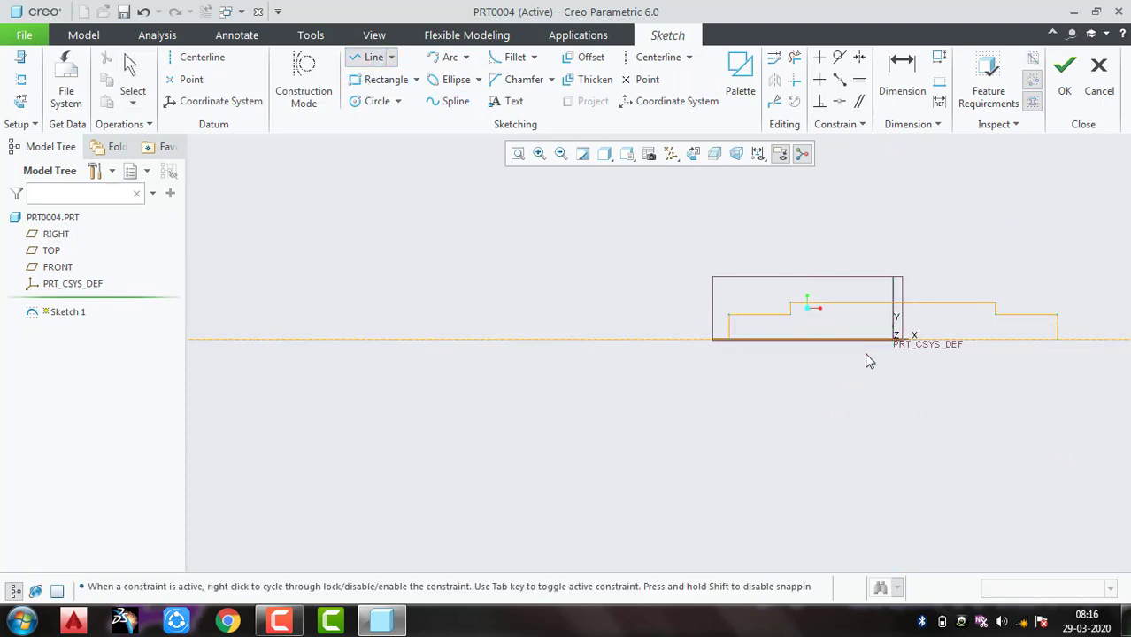
click(1059, 342)
middle_click(1039, 263)
click(1060, 92)
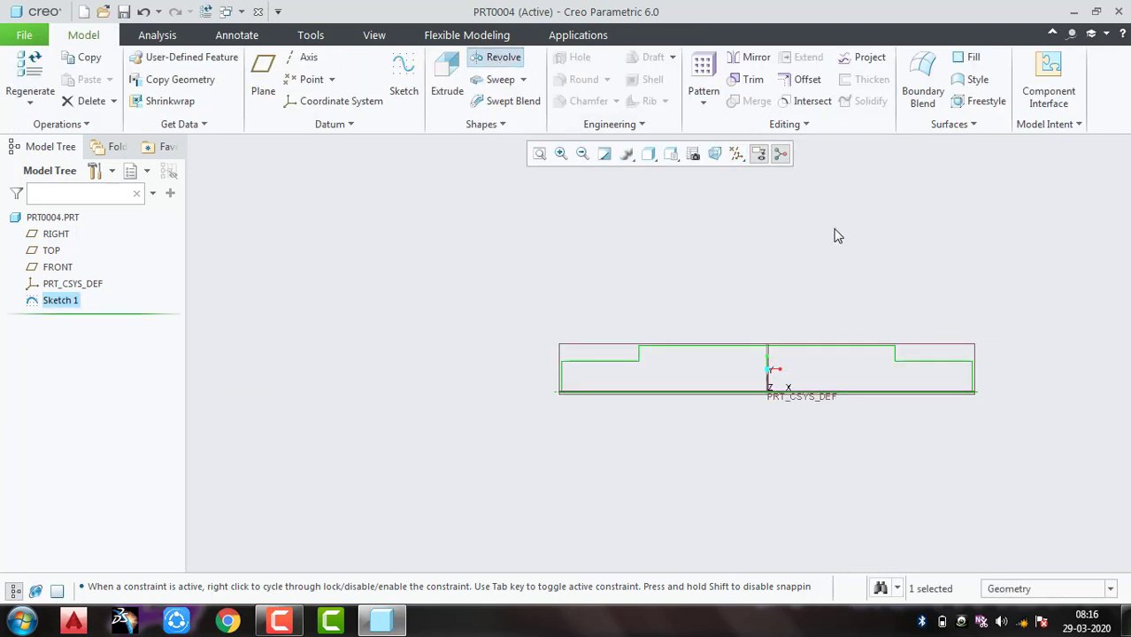
Revolve the stepped profile 360 degrees about its centerline into a solid shaft
mouse_move(814, 261)
middle_down()
mouse_move(738, 296)
mouse_move(790, 252)
mouse_move(810, 268)
middle_up()
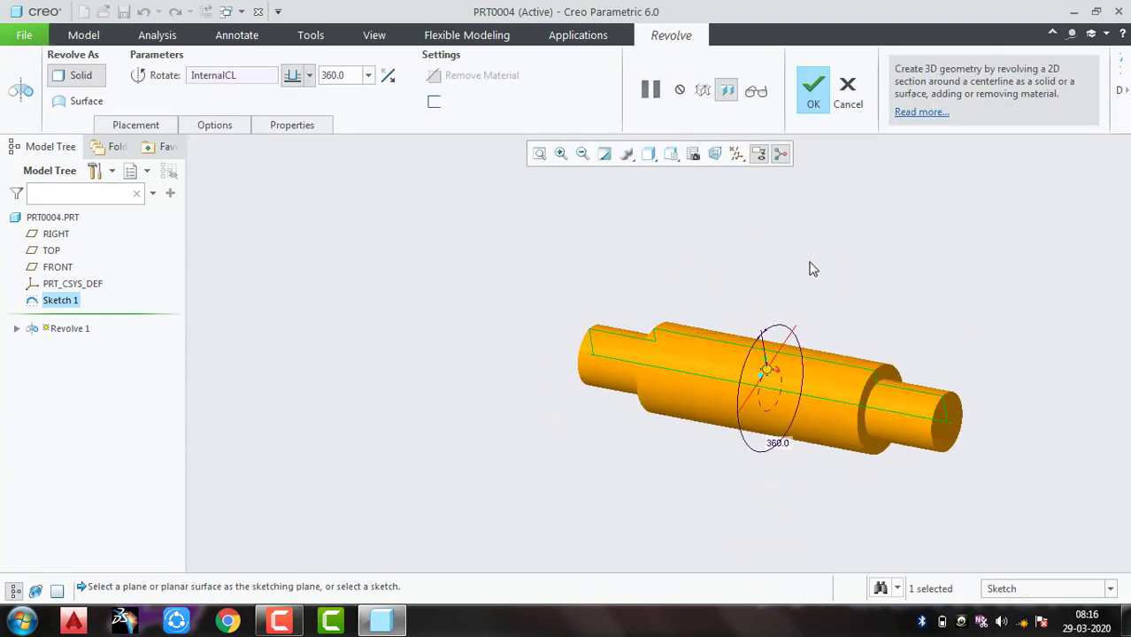
click(813, 90)
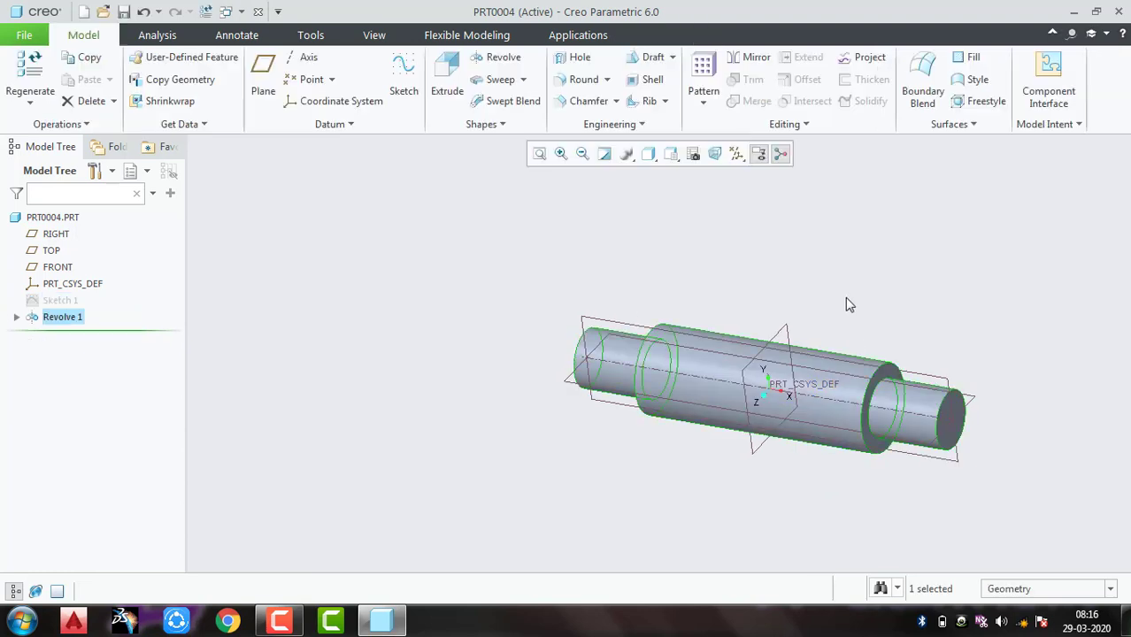
Start a sketch on the FRONT plane and draw a circle about 8.28 mm in diameter centred on the origin
click(928, 380)
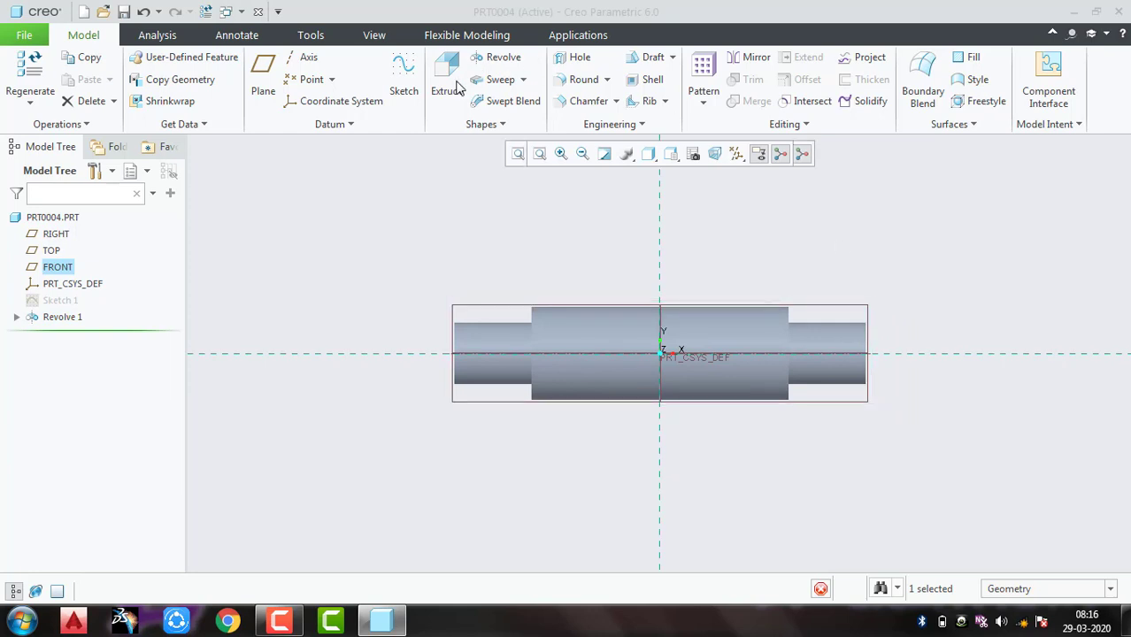
click(405, 82)
click(371, 101)
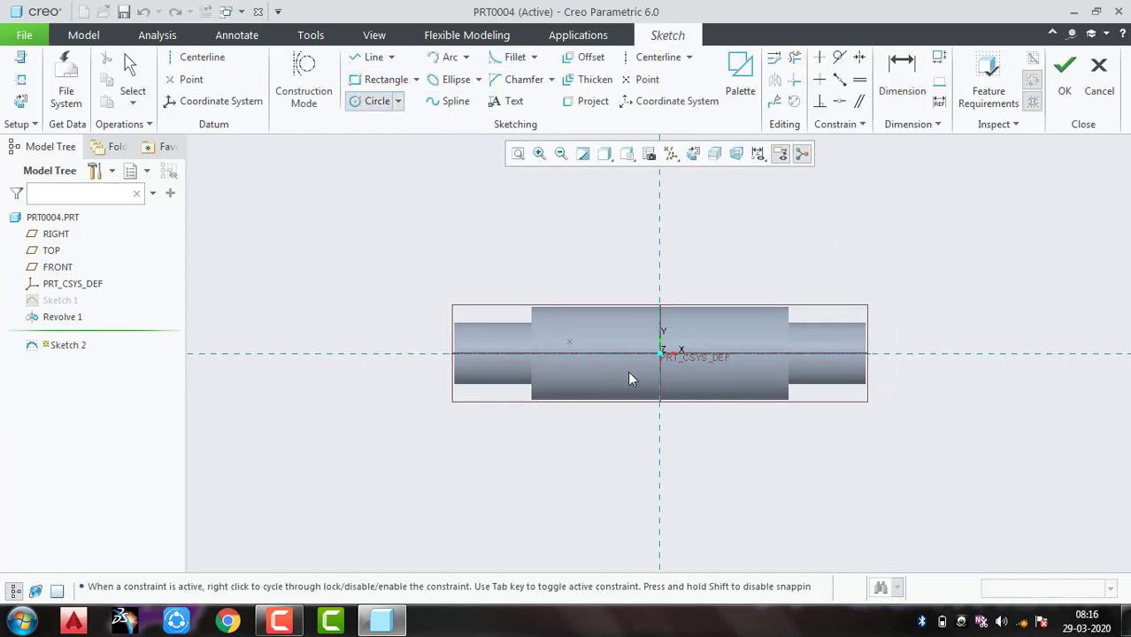
click(682, 368)
middle_click(701, 280)
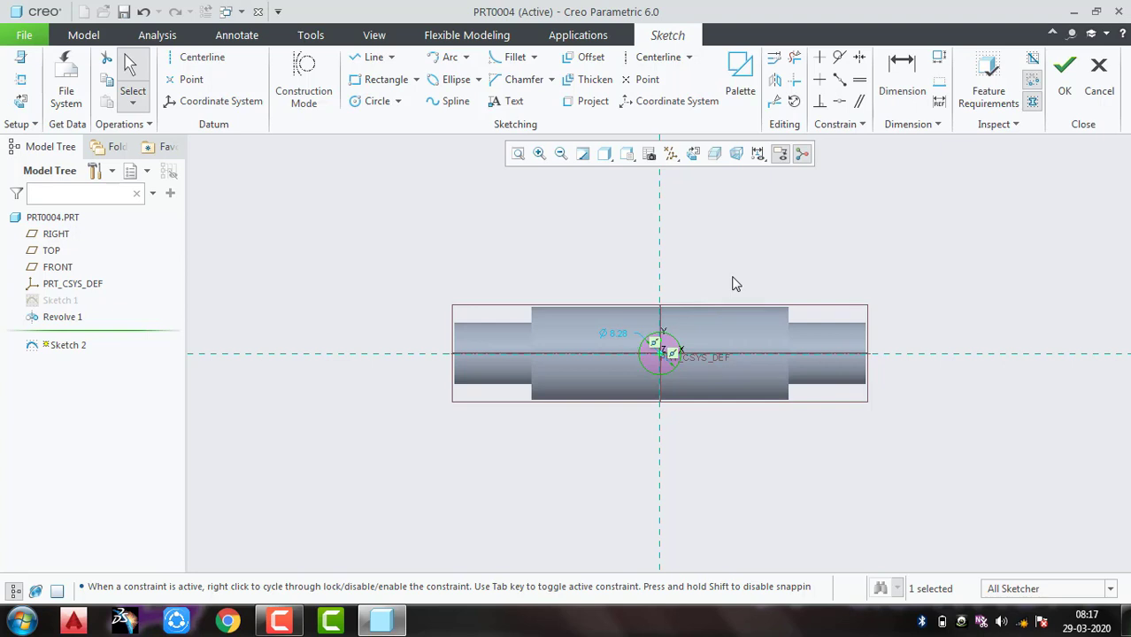
scroll(650, 334, down, 3)
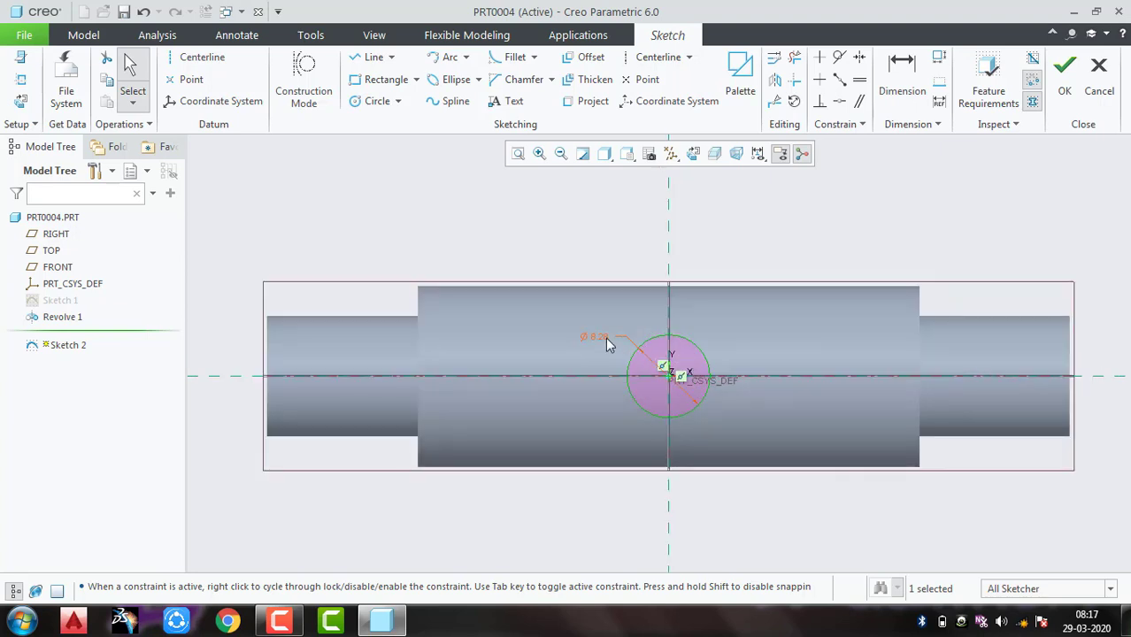
Set the circle's diameter to 6 mm and finish the sketch
double_click(607, 340)
text(6)
key(Return)
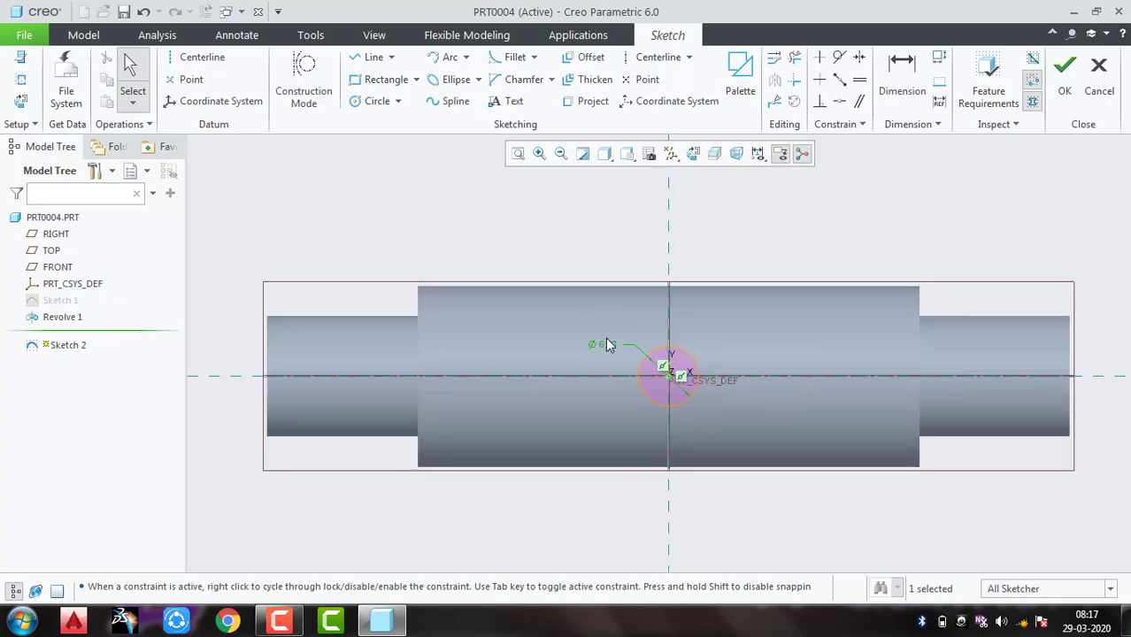
click(1064, 71)
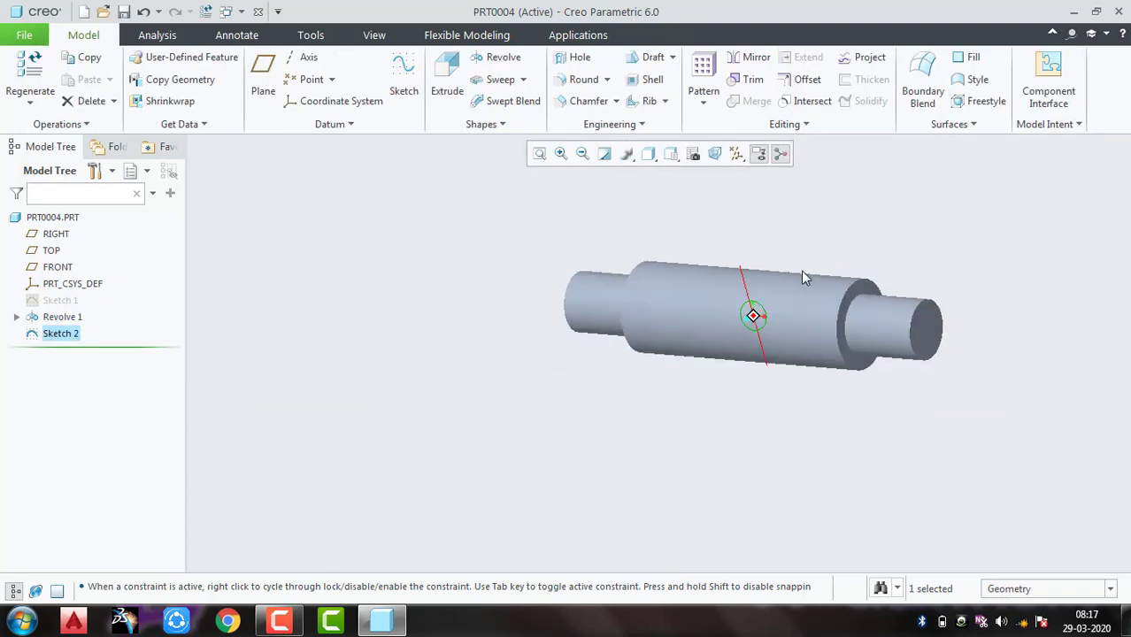
Extrude the circle as a material-removing cut, symmetric about the sketch plane, with a total depth of about 33.9 mm through the shaft
click(446, 80)
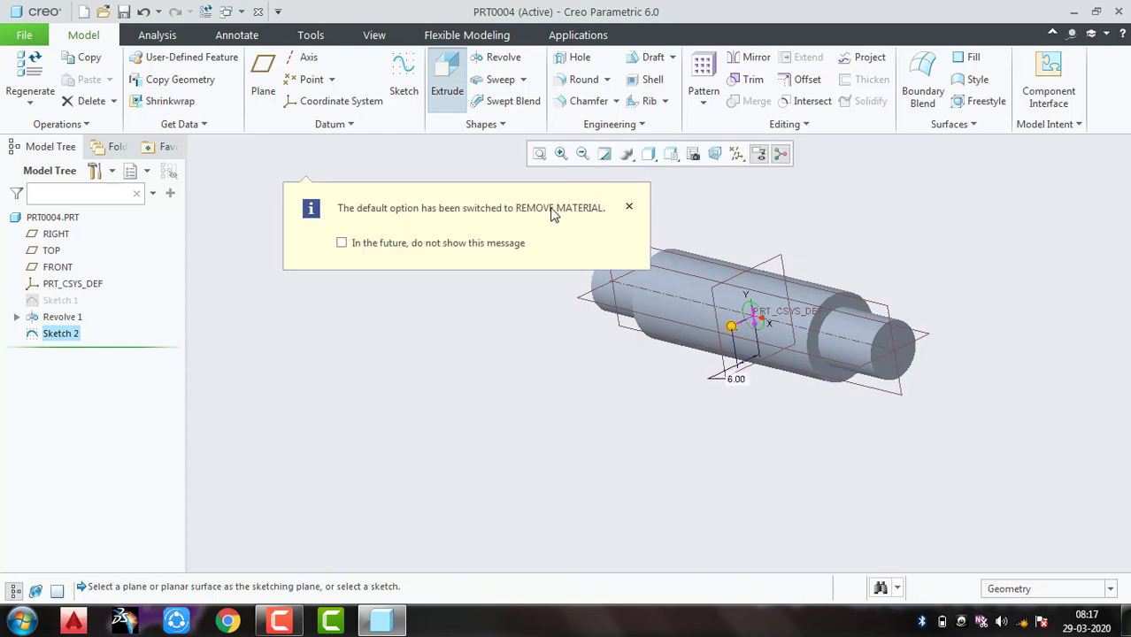
drag(726, 327, 697, 345)
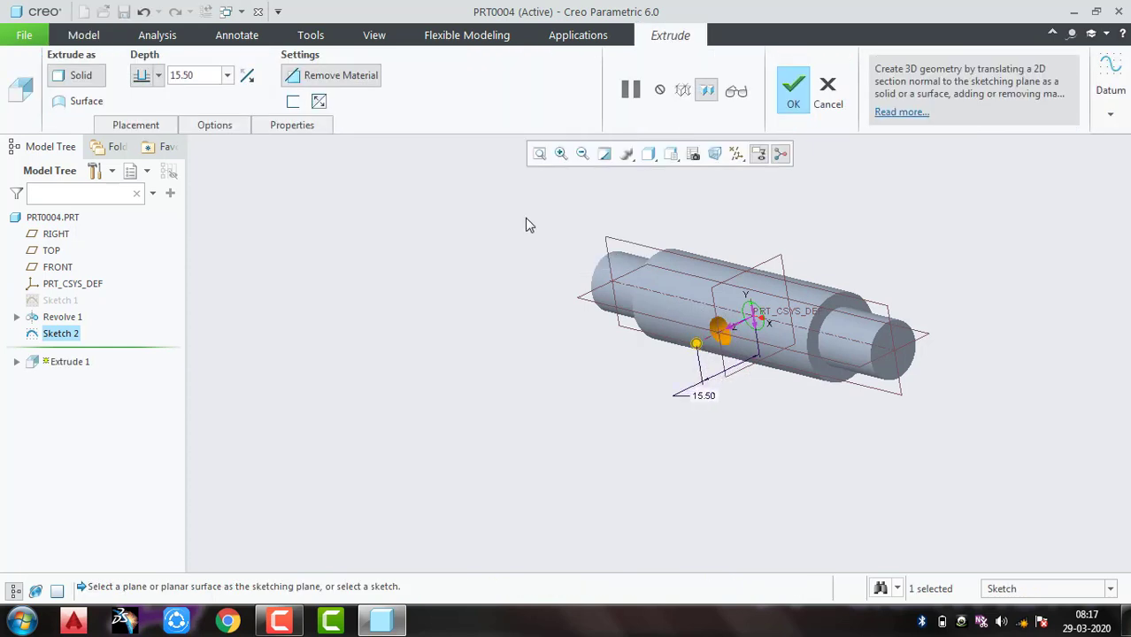
click(157, 77)
click(142, 126)
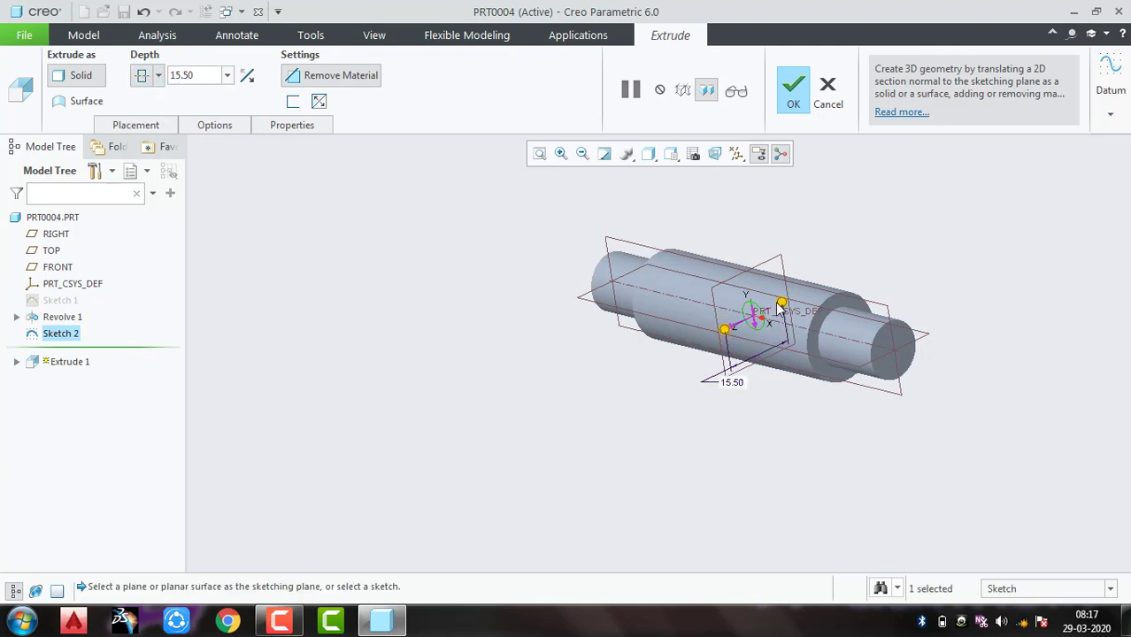
drag(780, 306, 856, 288)
middle_drag(856, 288, 819, 306)
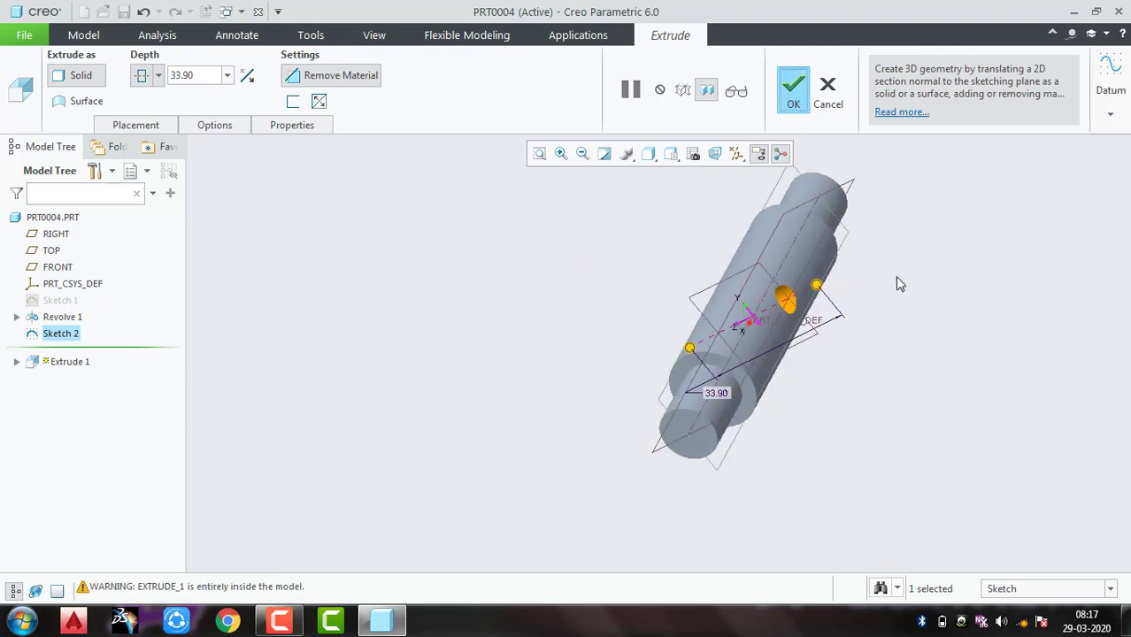
middle_click(929, 320)
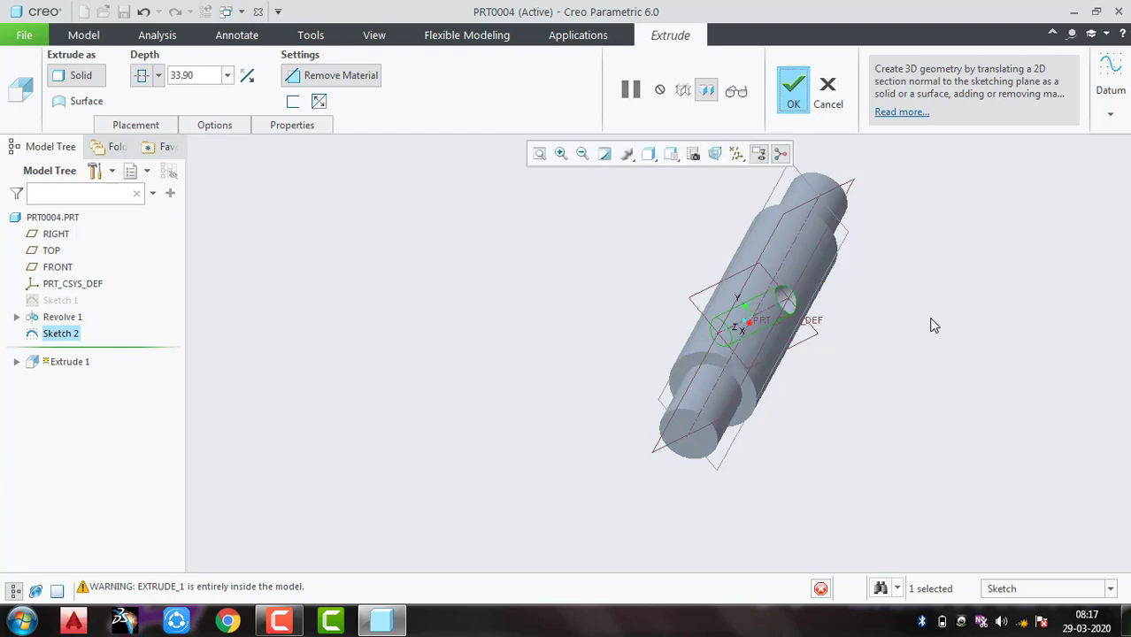
click(828, 413)
Chamfer the outer edges at both ends of the shaft using the 45 x D scheme with D set to 2 mm
middle_drag(828, 412, 973, 374)
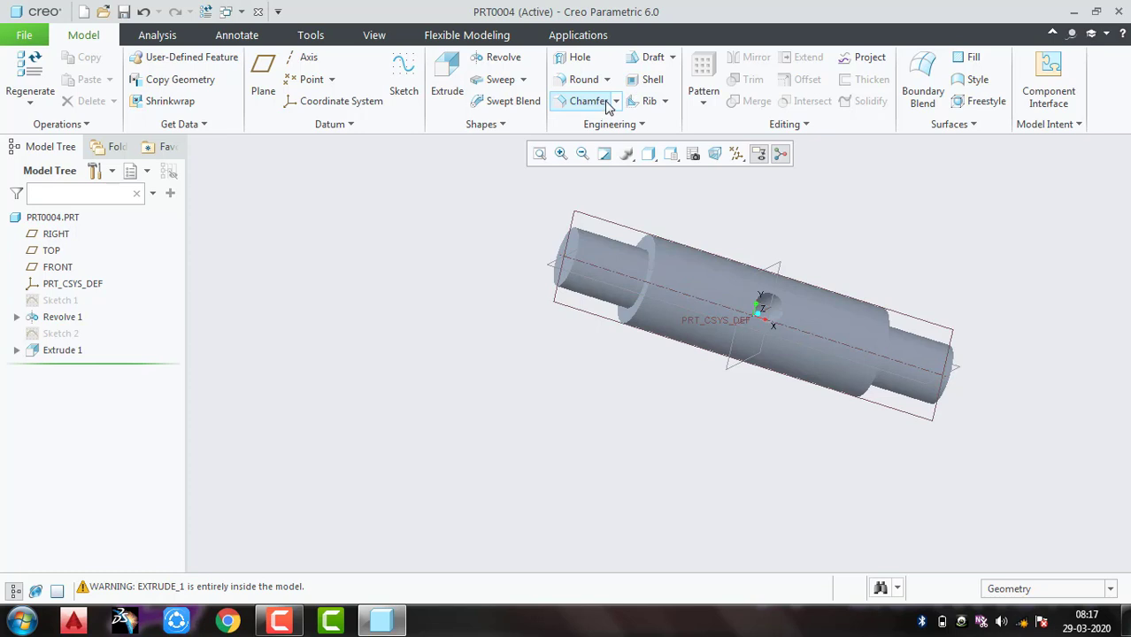
click(607, 103)
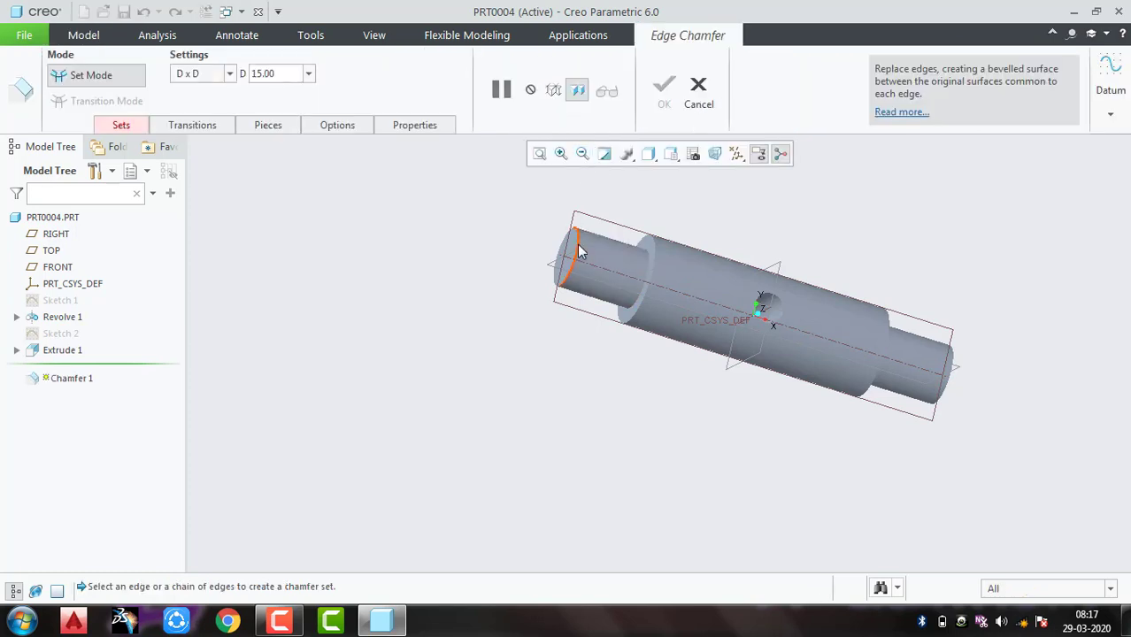
click(226, 73)
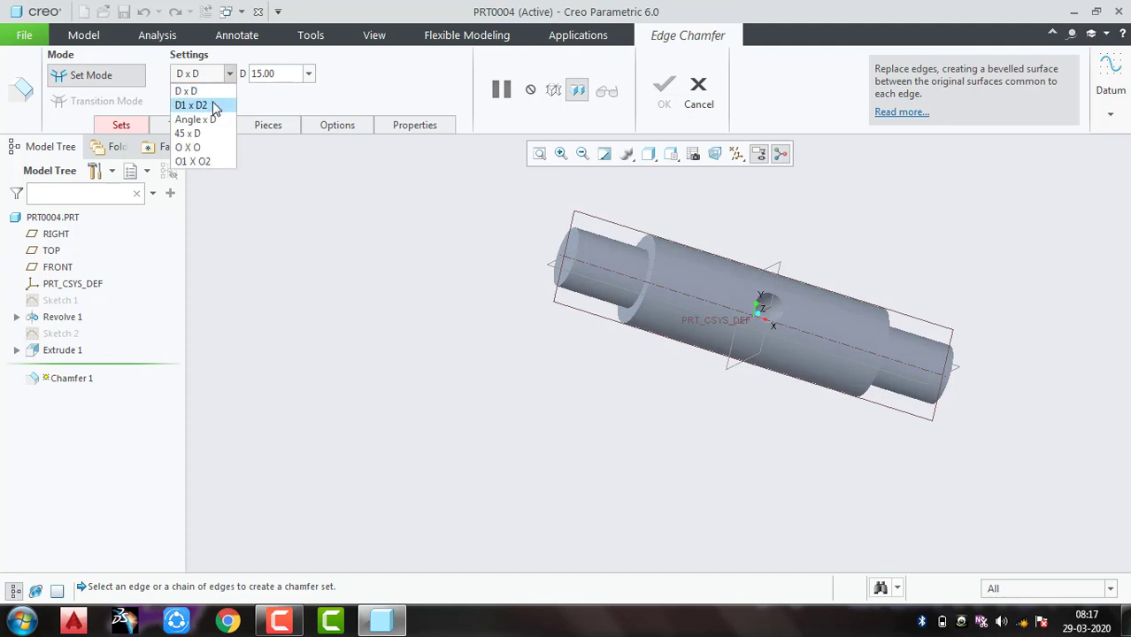
click(212, 132)
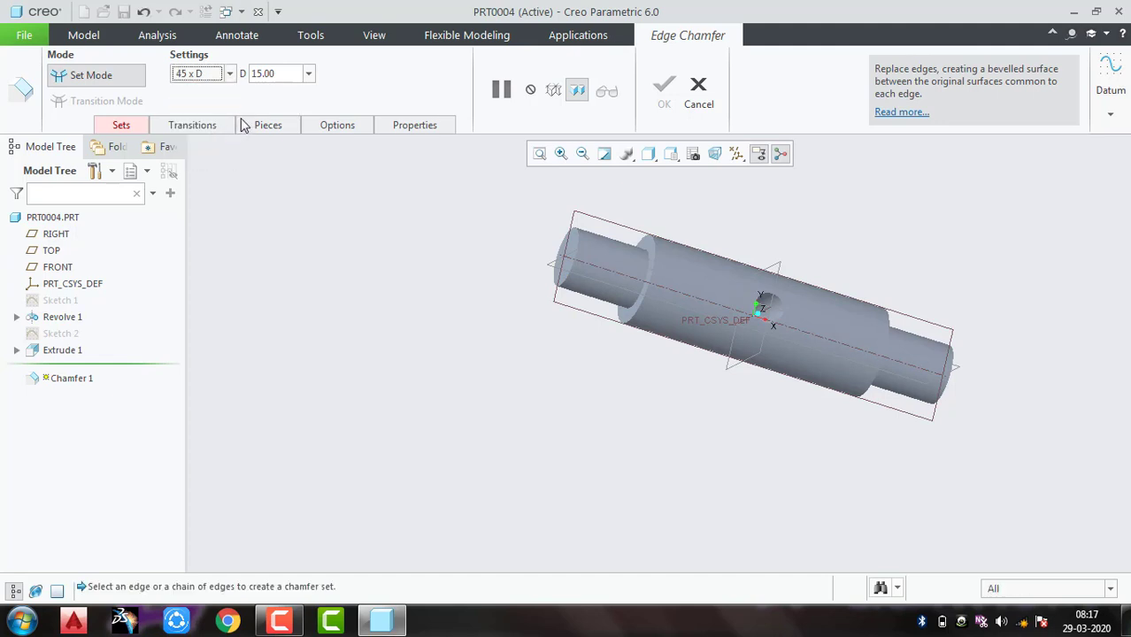
double_click(276, 77)
text(2)
key(Return)
click(579, 234)
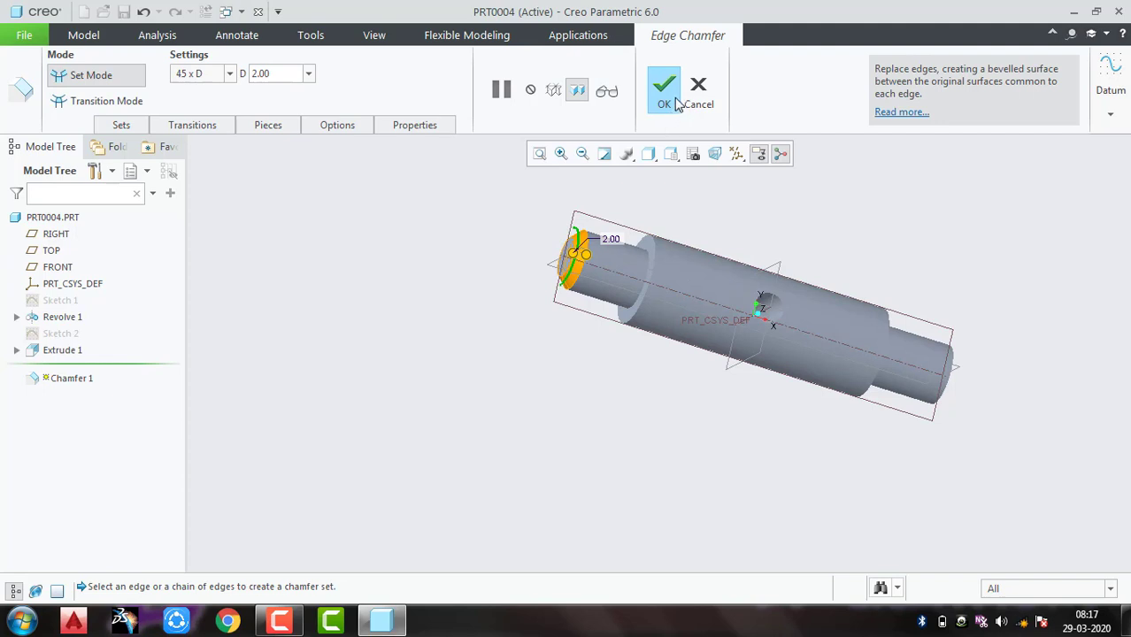
ctrl+click(967, 357)
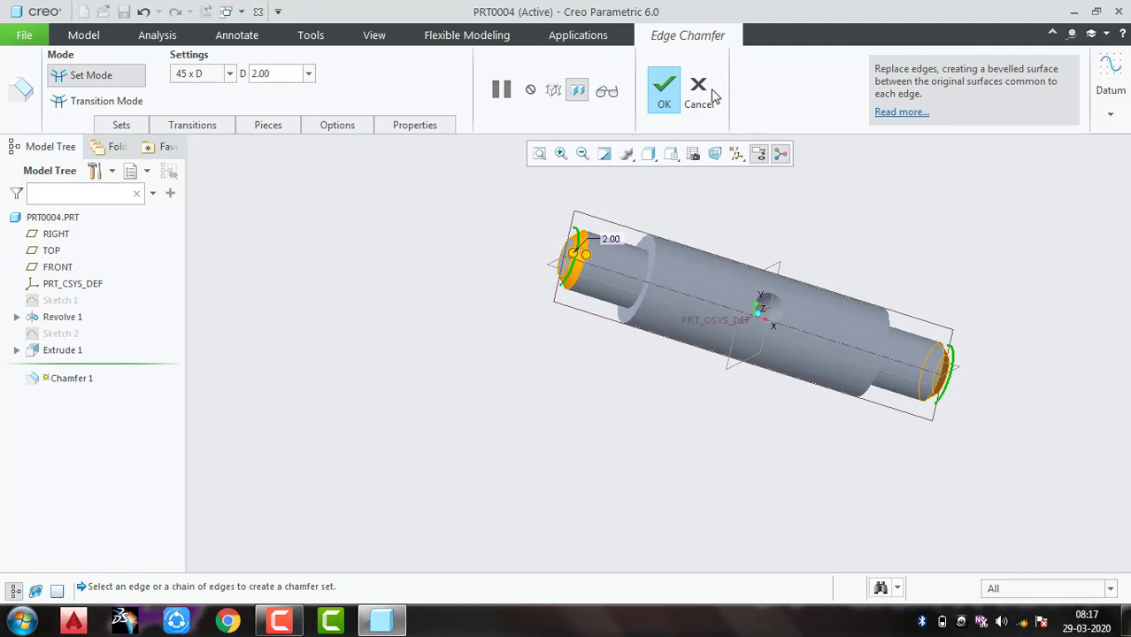
middle_click(887, 241)
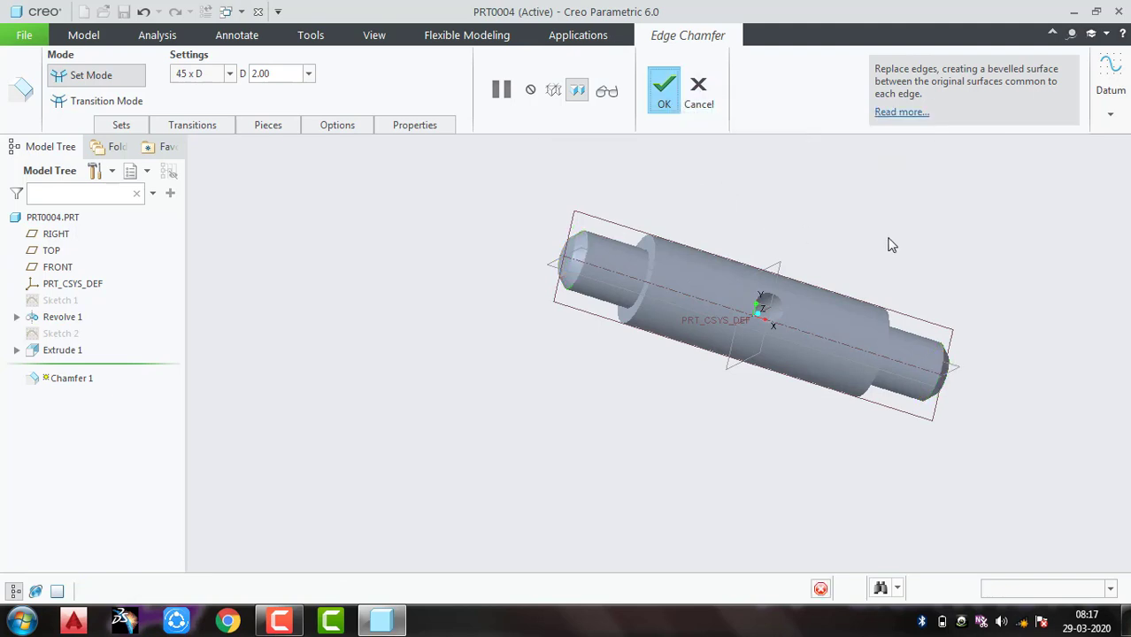
middle_drag(870, 238, 902, 291)
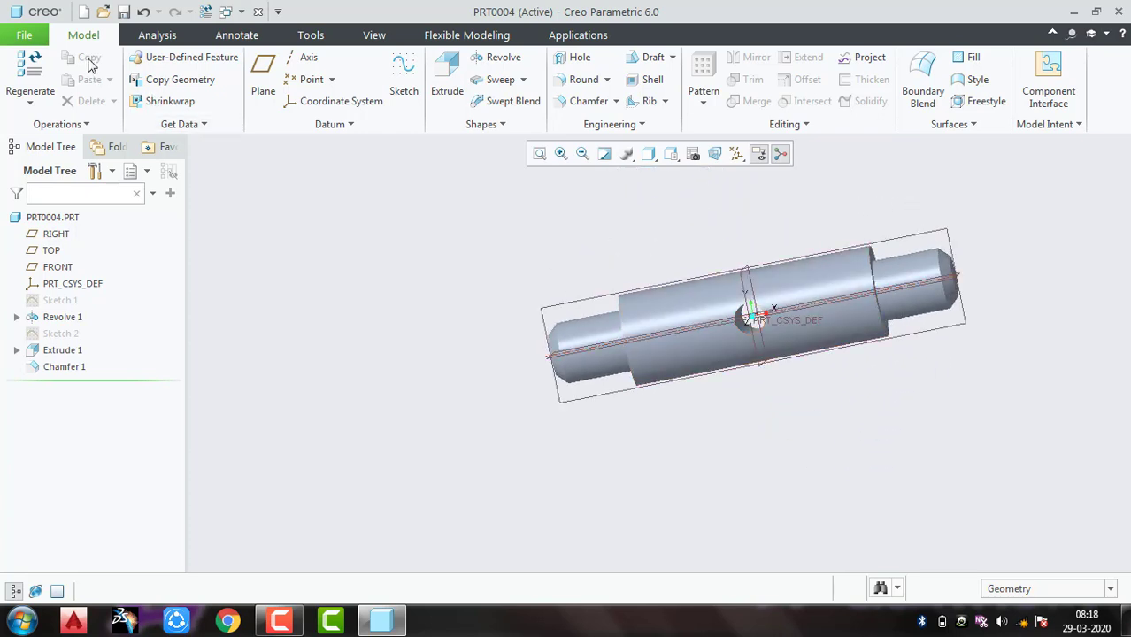
Save the part PRT0004 in the belt roller folder and close it
click(23, 35)
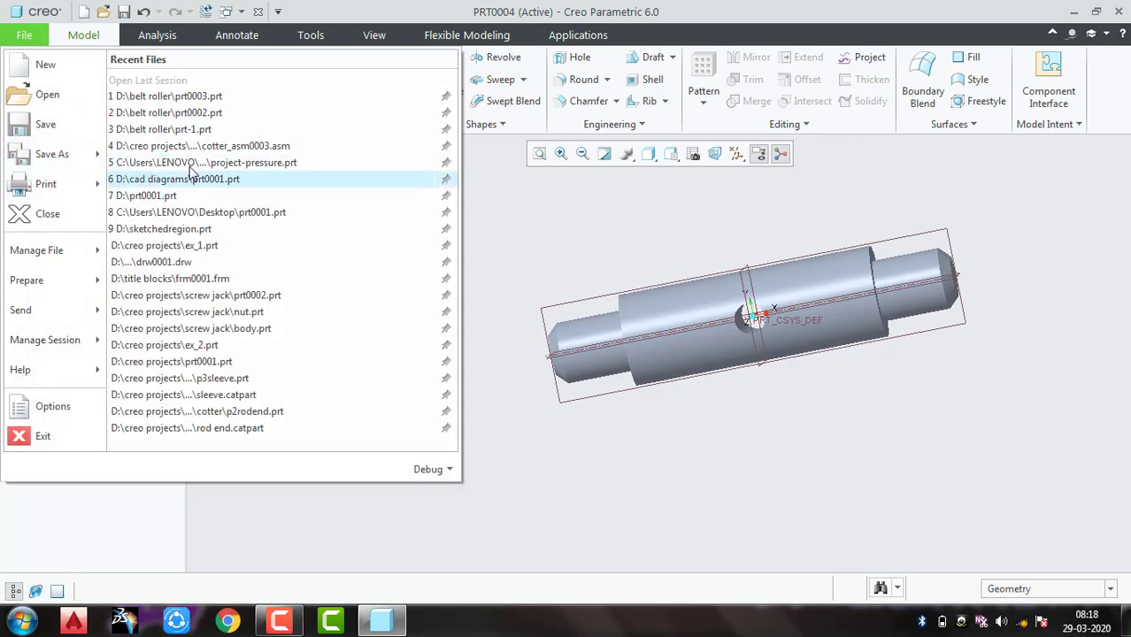
click(48, 124)
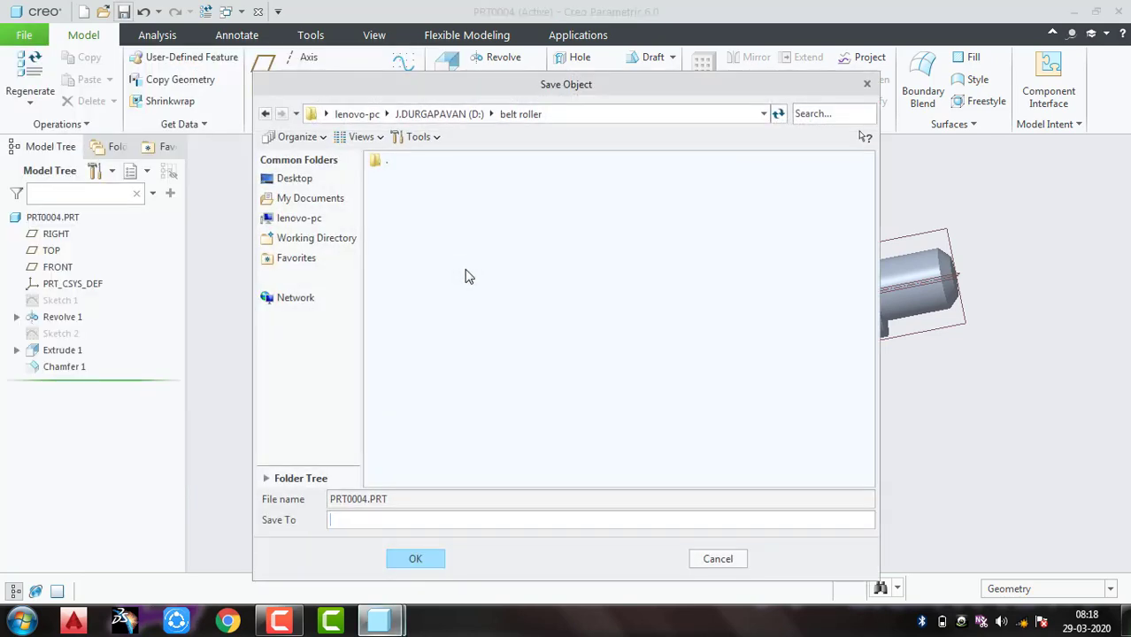
click(408, 559)
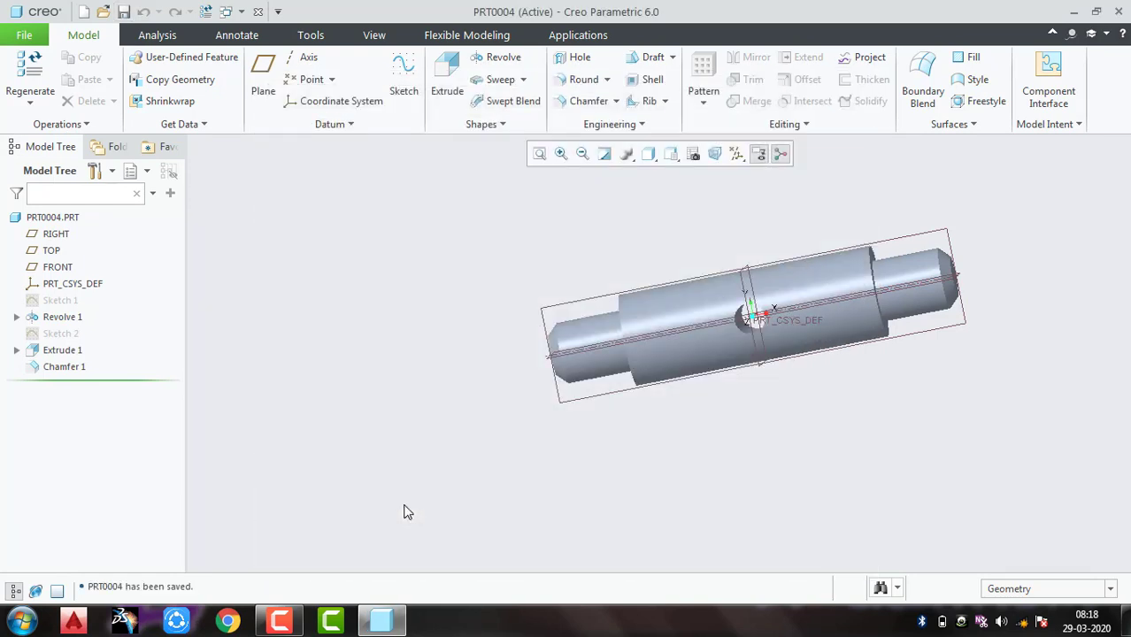
click(260, 13)
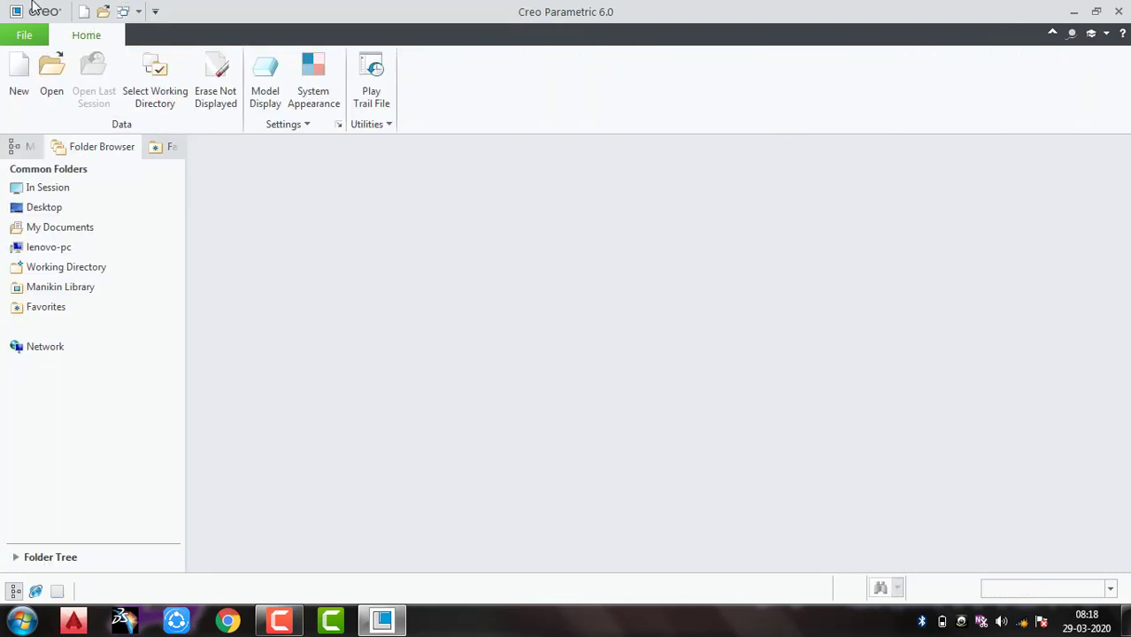
Create a new solid part prt0005 with the default template and start a sketch on its FRONT plane
click(20, 70)
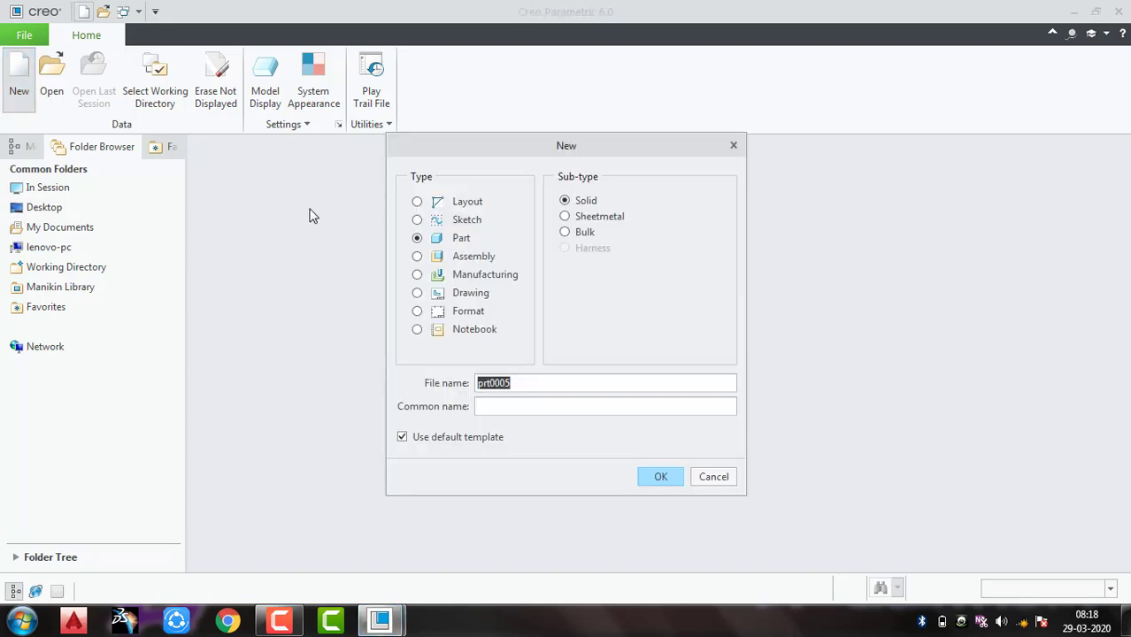
click(647, 476)
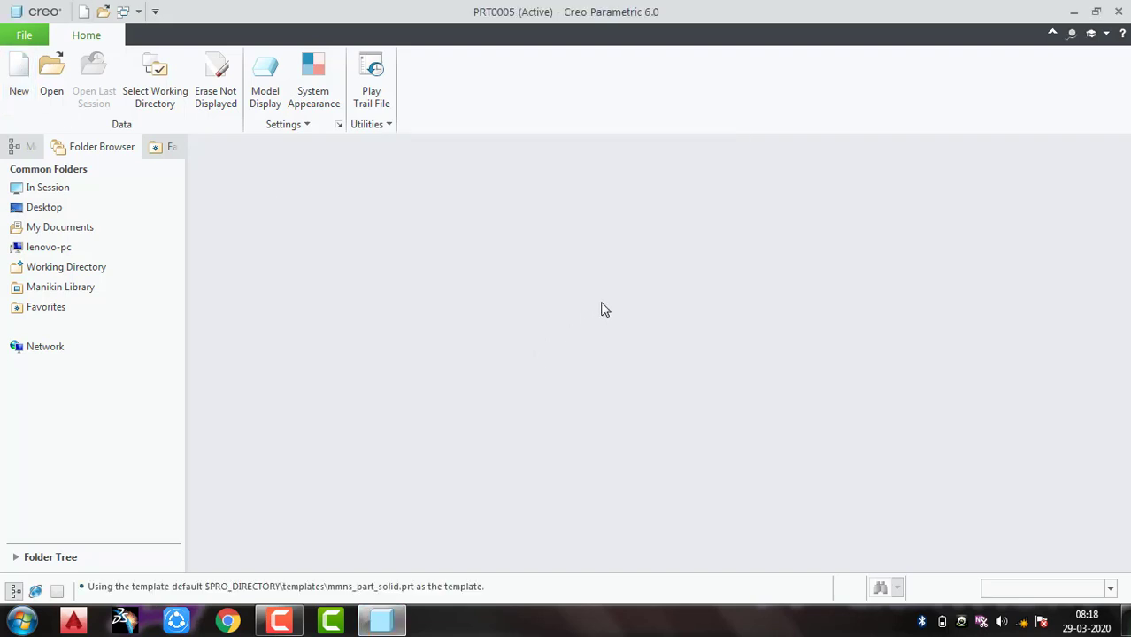
click(687, 274)
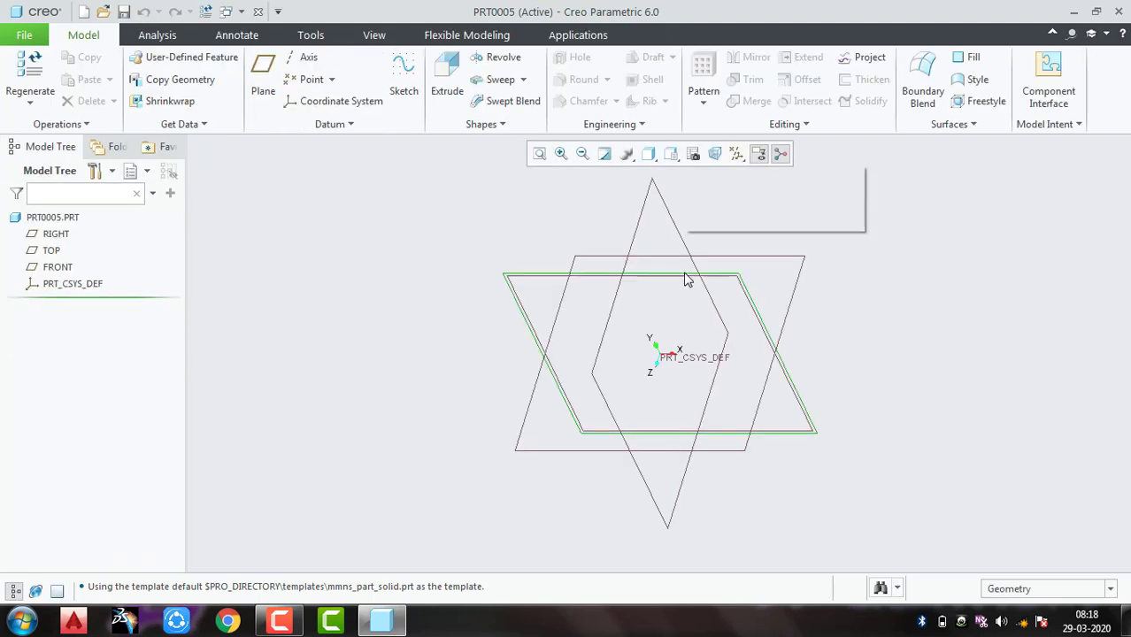
click(712, 263)
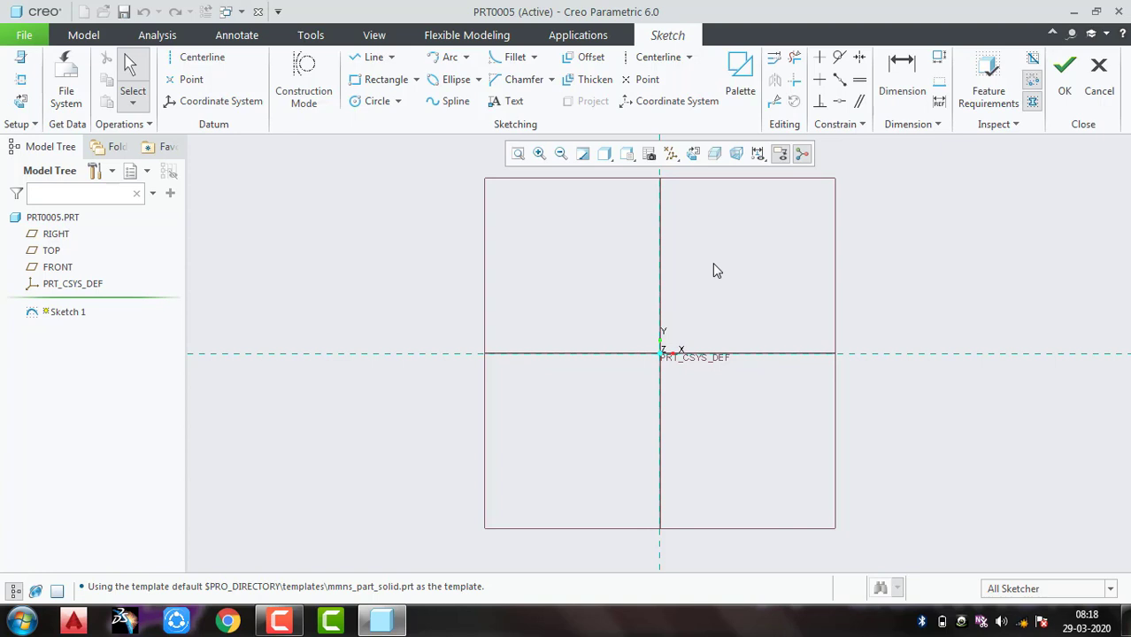
shift+middle_drag(718, 261, 704, 363)
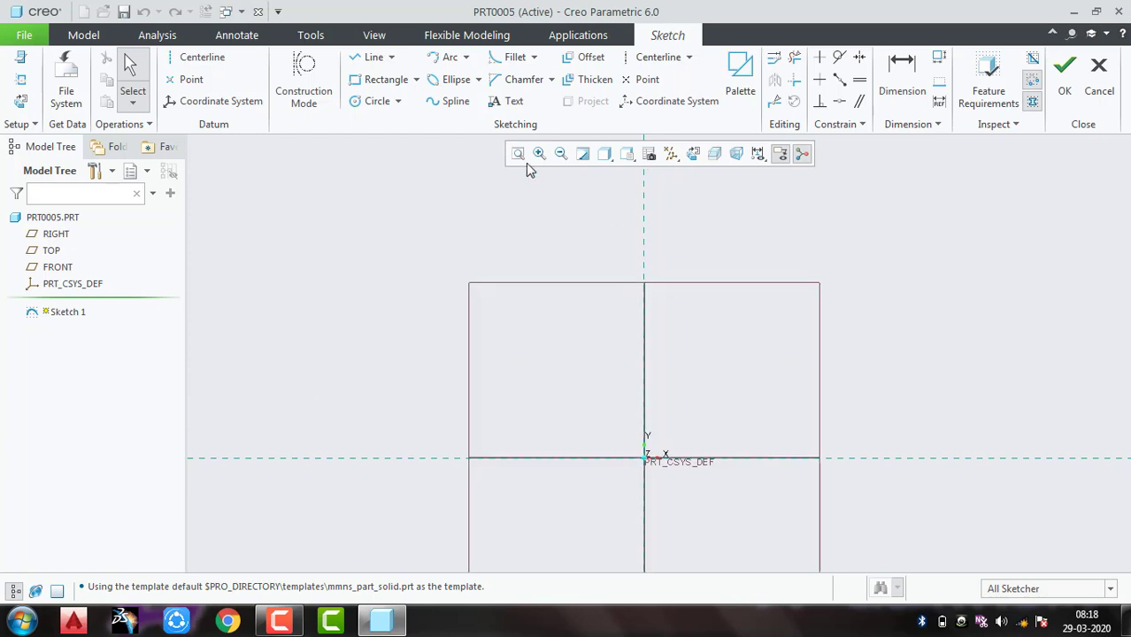
Draw a horizontal line about 685 mm long along the horizontal reference, crossing the vertical reference
click(370, 56)
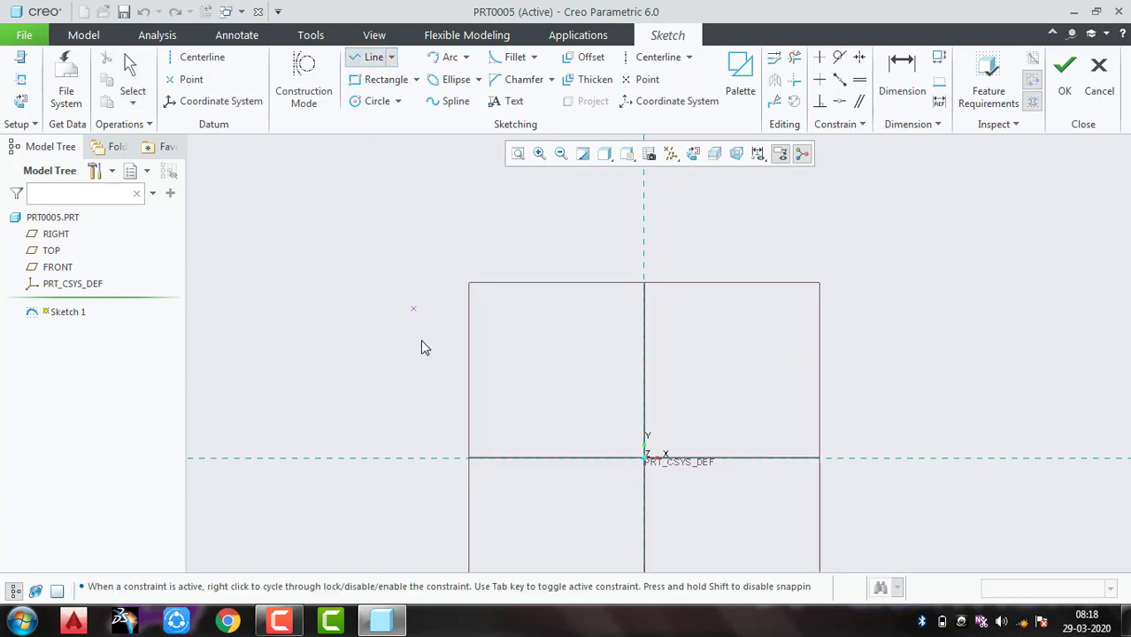
click(426, 458)
click(899, 460)
middle_click(881, 464)
middle_click(889, 508)
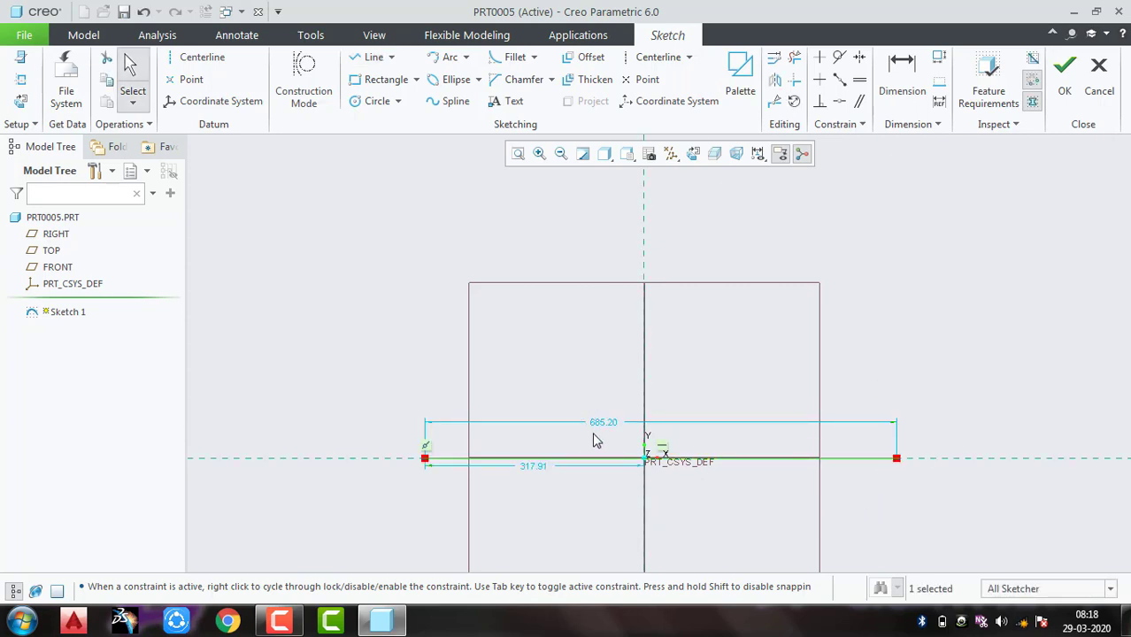
Set the horizontal line's length to 120 mm
double_click(609, 430)
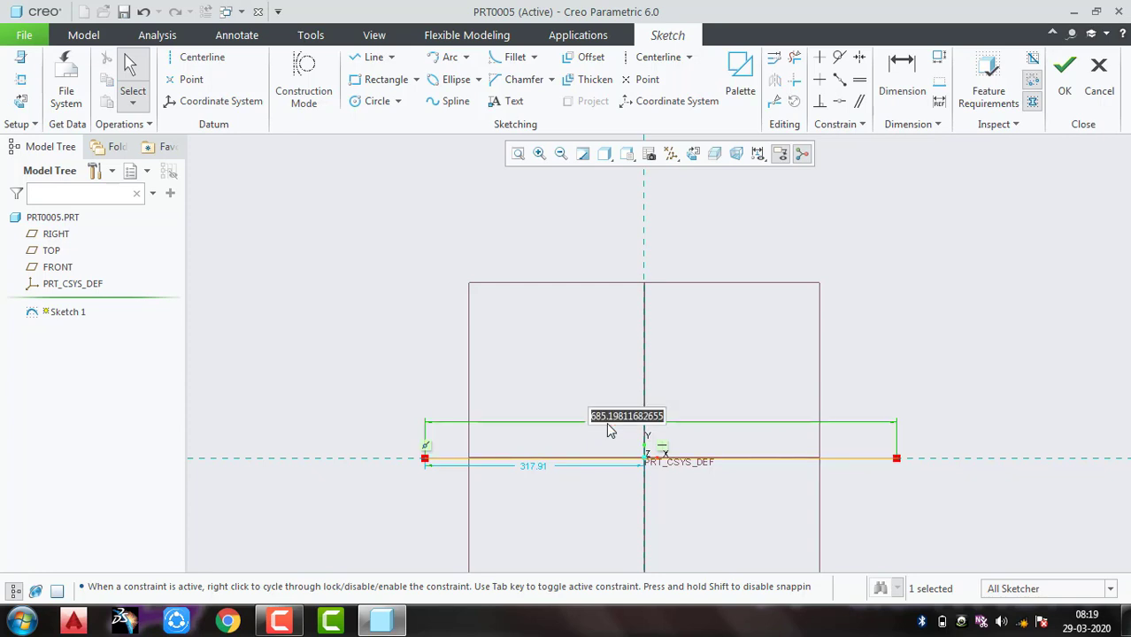
text(120)
key(Return)
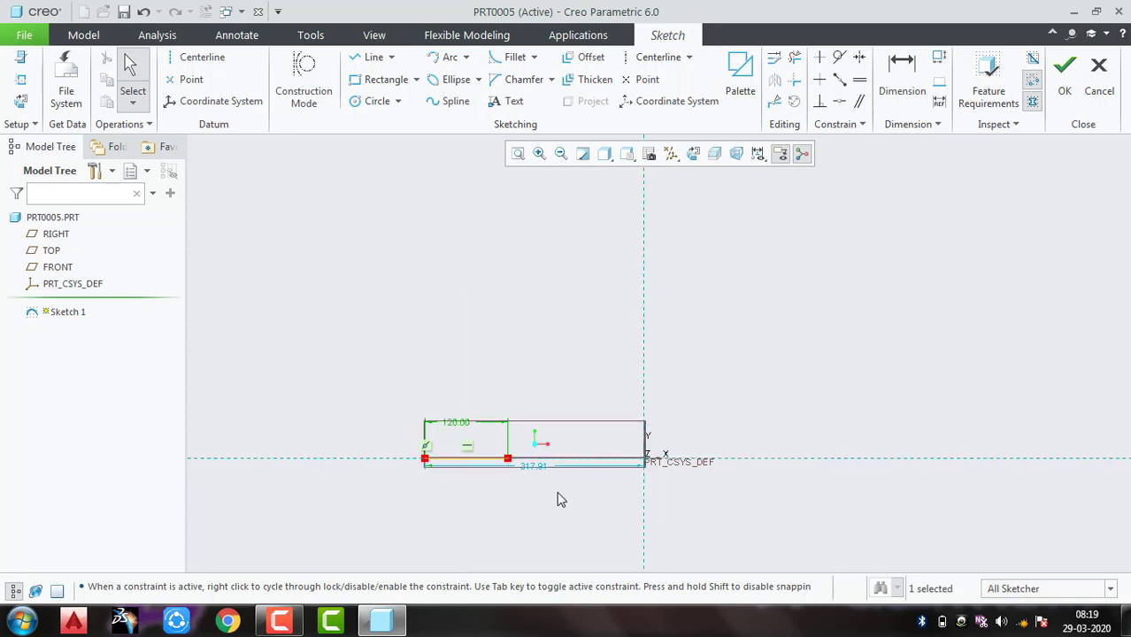
scroll(433, 472, up, 3)
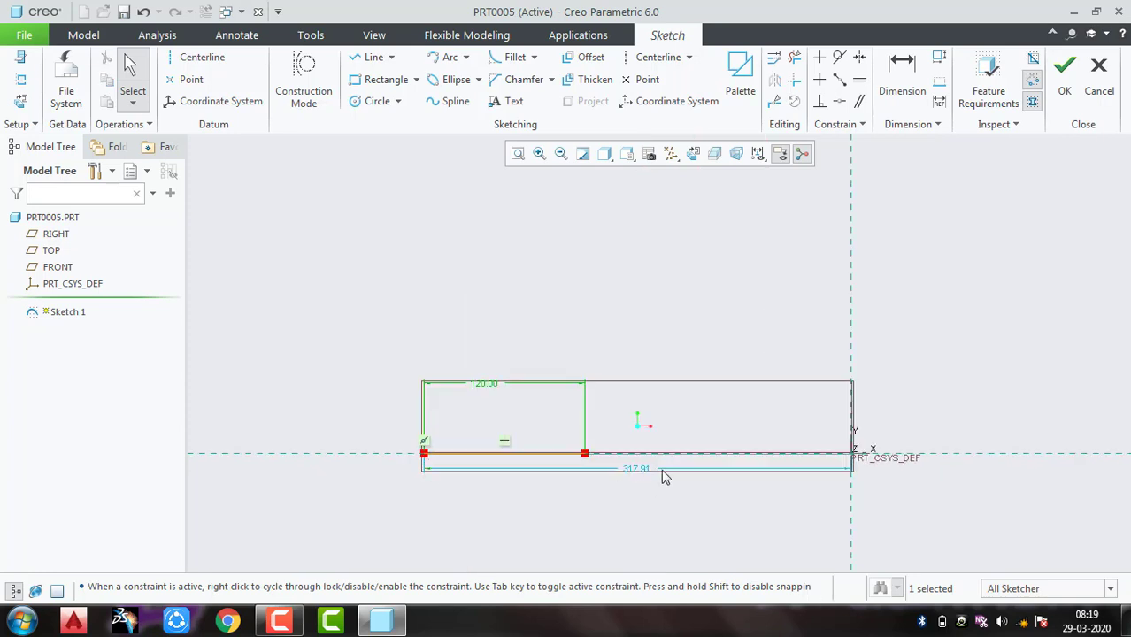
Set the distance from the horizontal line's left end to the vertical reference to 100 mm
double_click(637, 471)
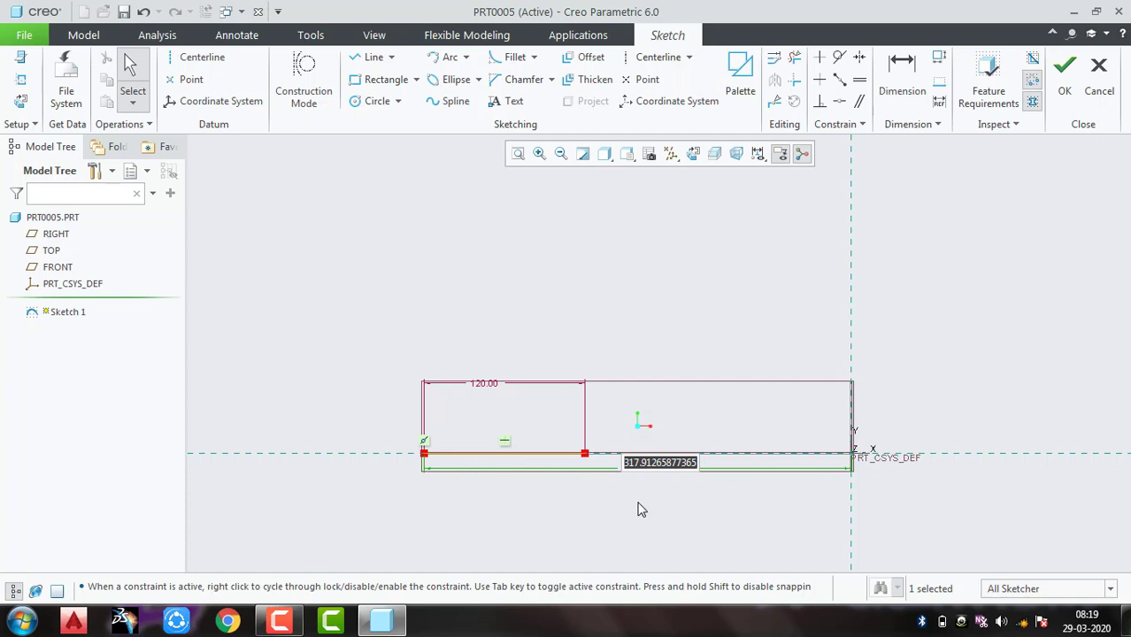
text(100)
key(Return)
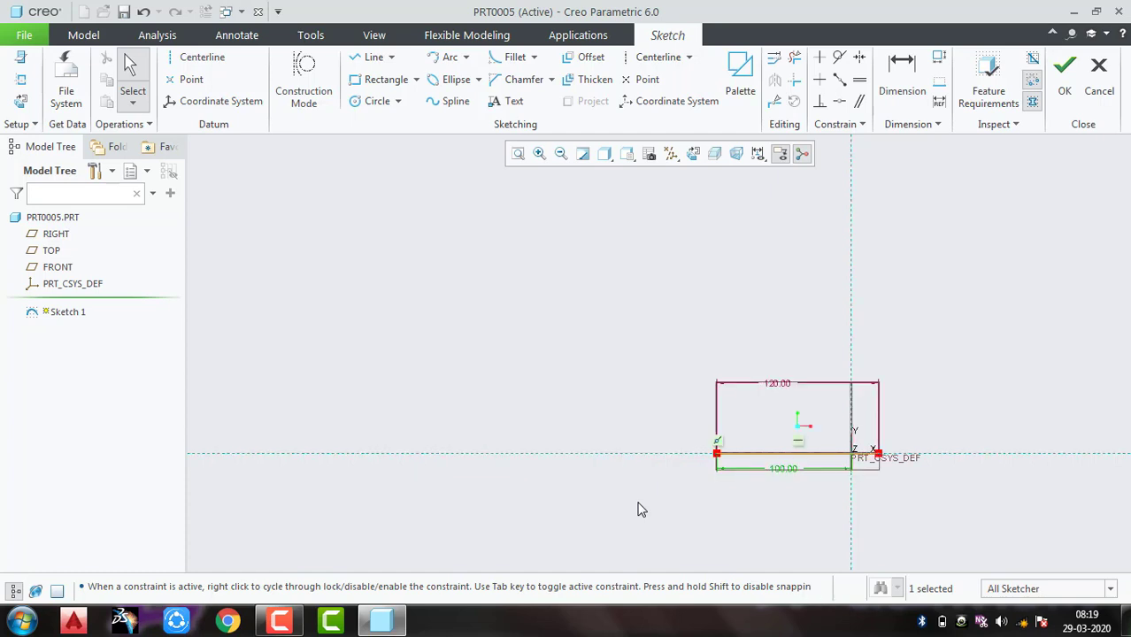
Set the distance from the horizontal line's left end to the vertical reference to 60 mm
double_click(791, 469)
text(60)
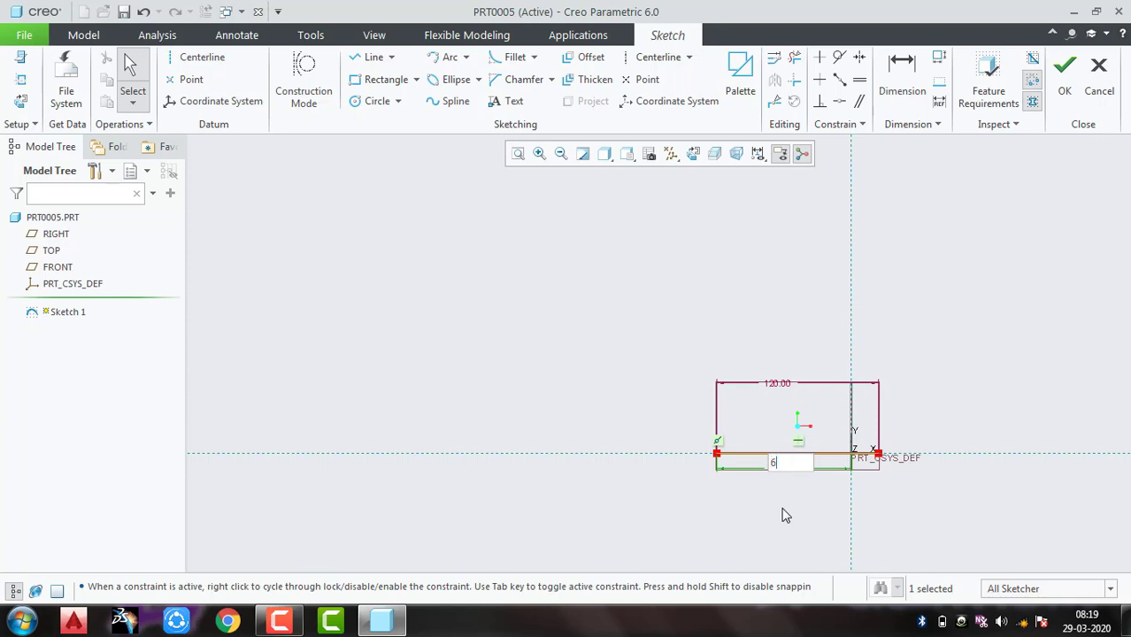
key(Return)
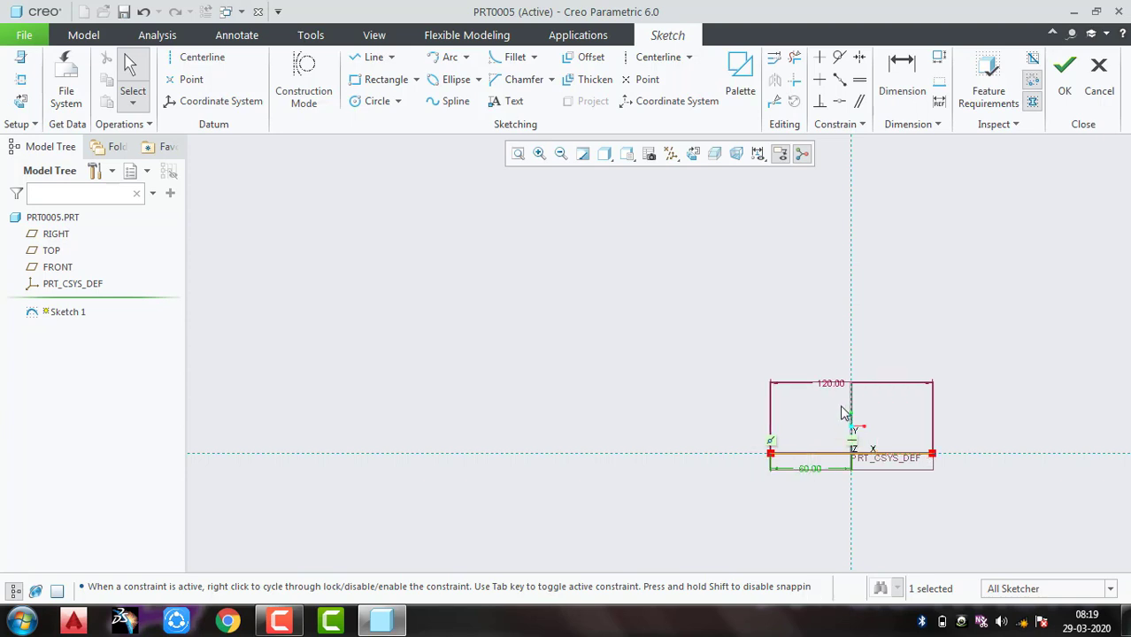
Draw a closed stepped outline above the line, with ends about 15 mm high and a middle section about 45 mm wide raised about 5 mm
scroll(843, 412, down, 5)
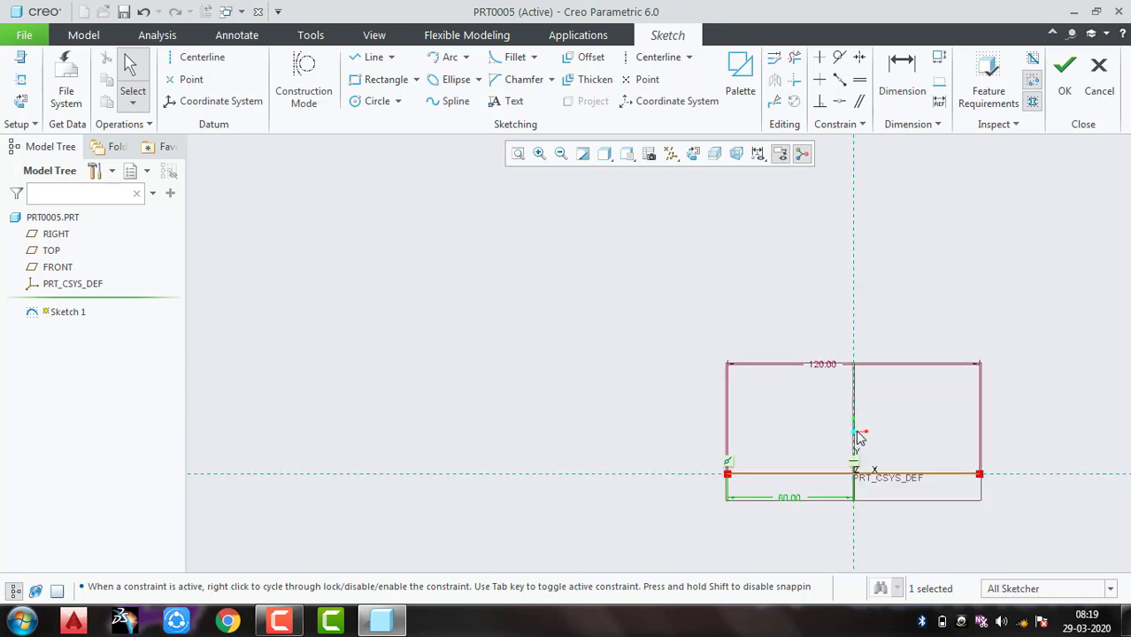
shift+middle_drag(889, 463, 659, 418)
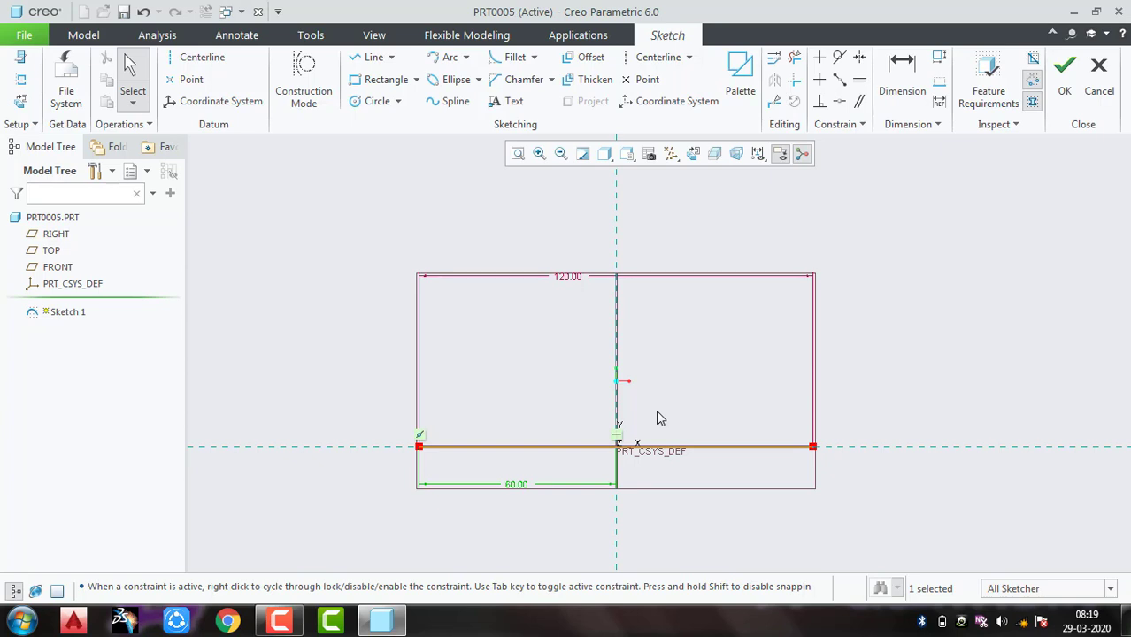
click(368, 56)
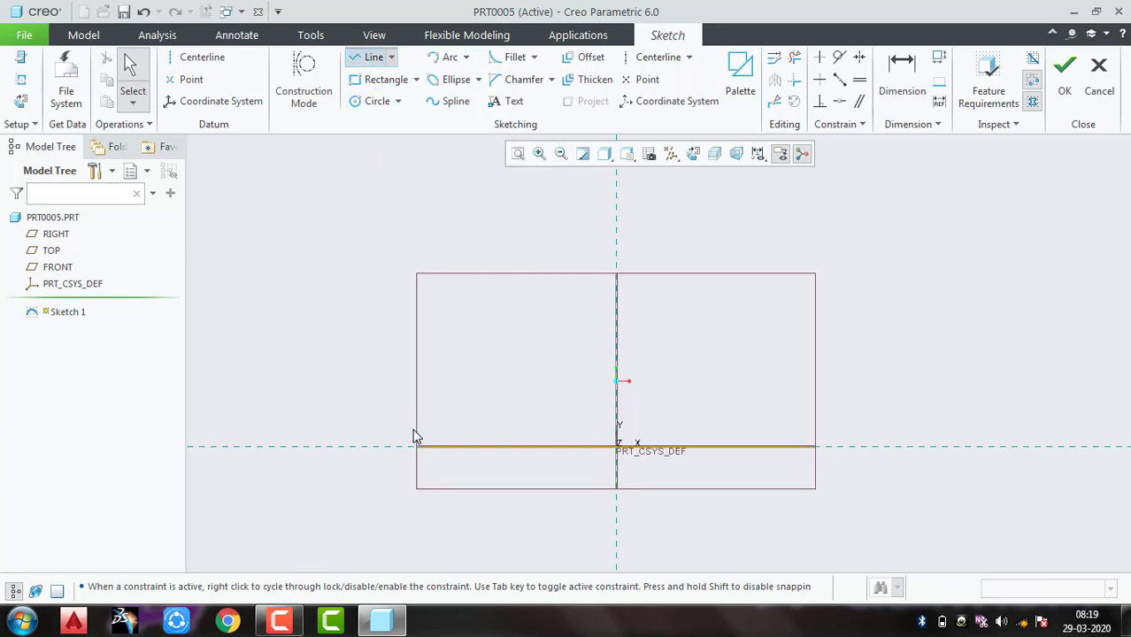
click(417, 446)
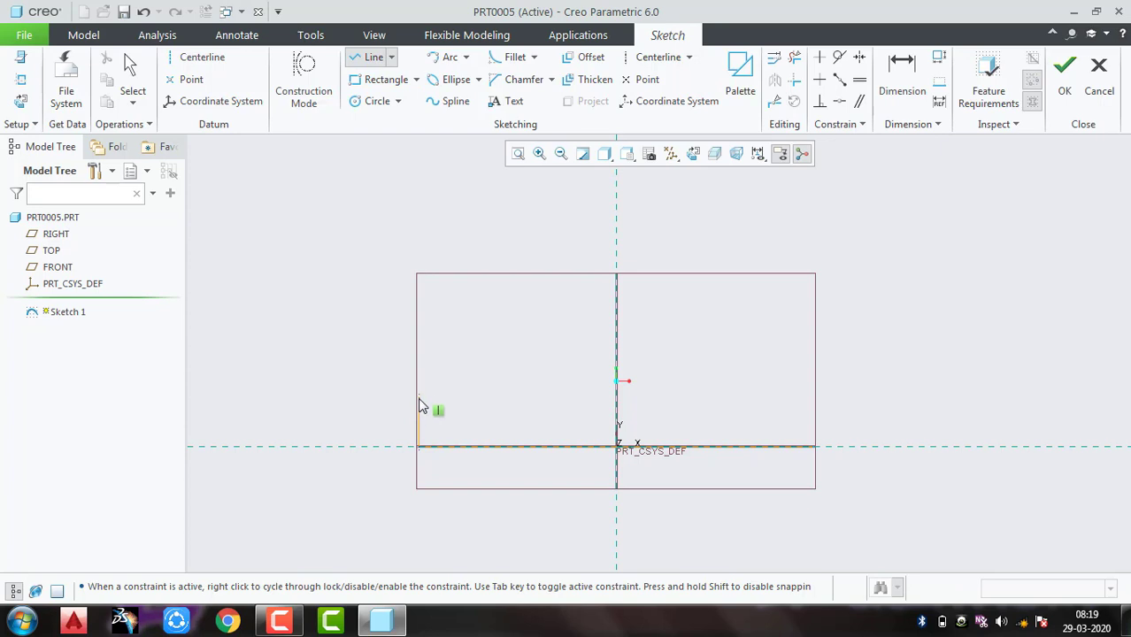
click(418, 399)
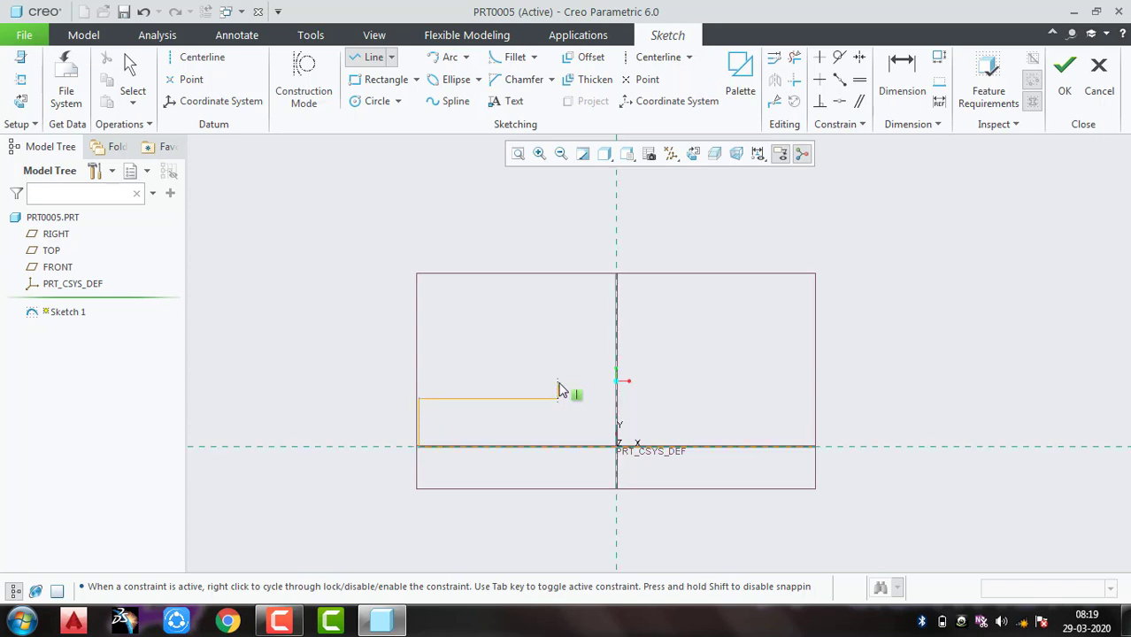
click(558, 384)
click(558, 384)
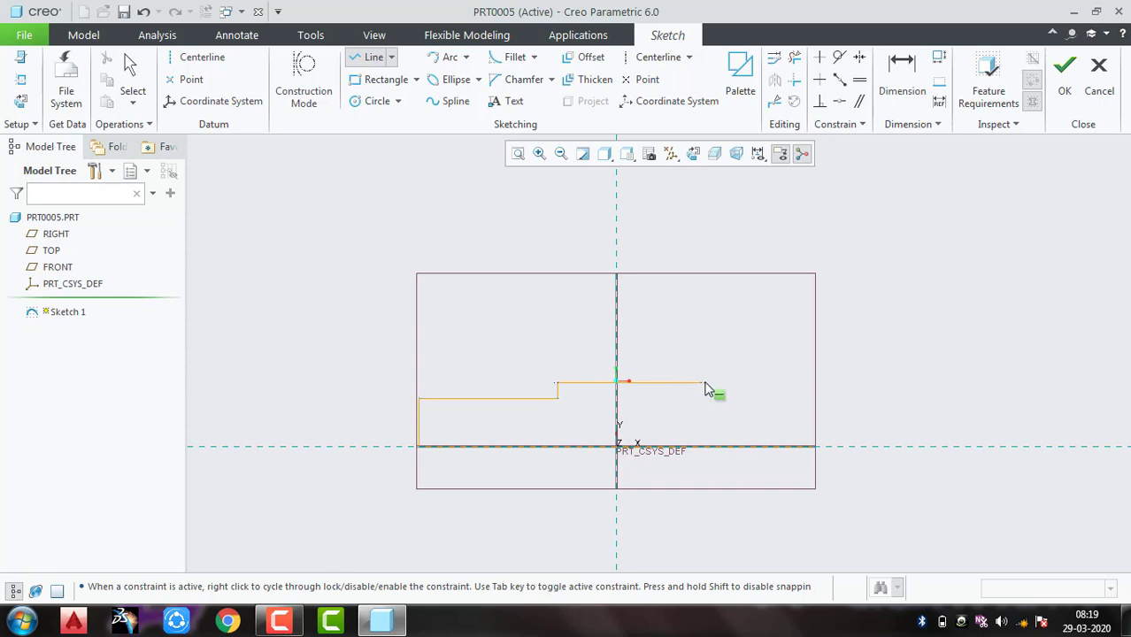
middle_click(711, 392)
click(707, 383)
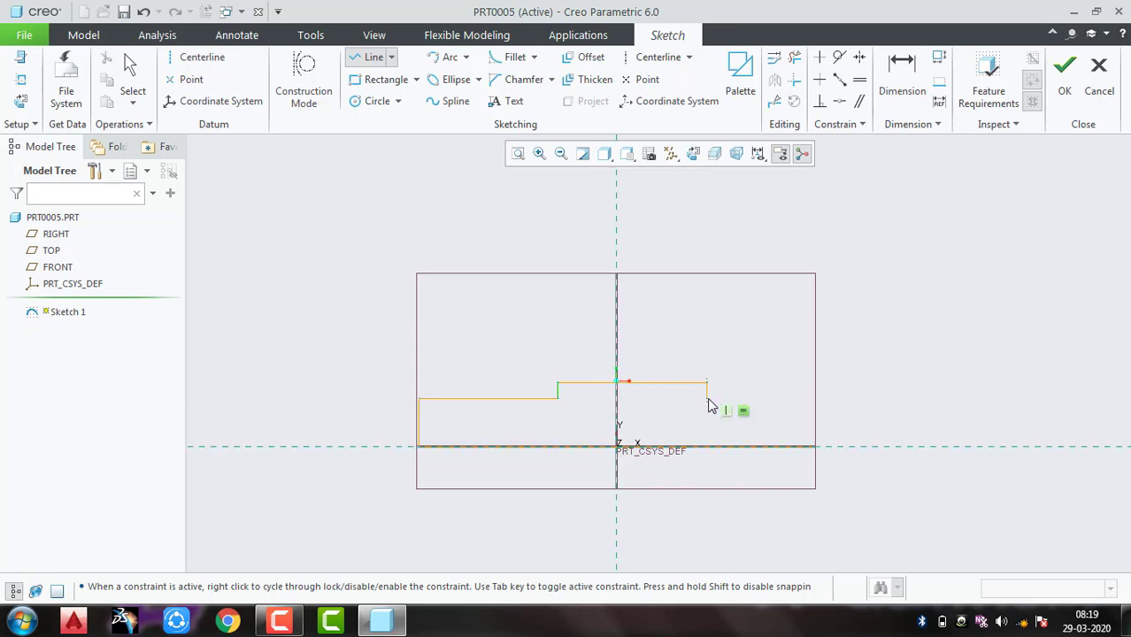
click(707, 397)
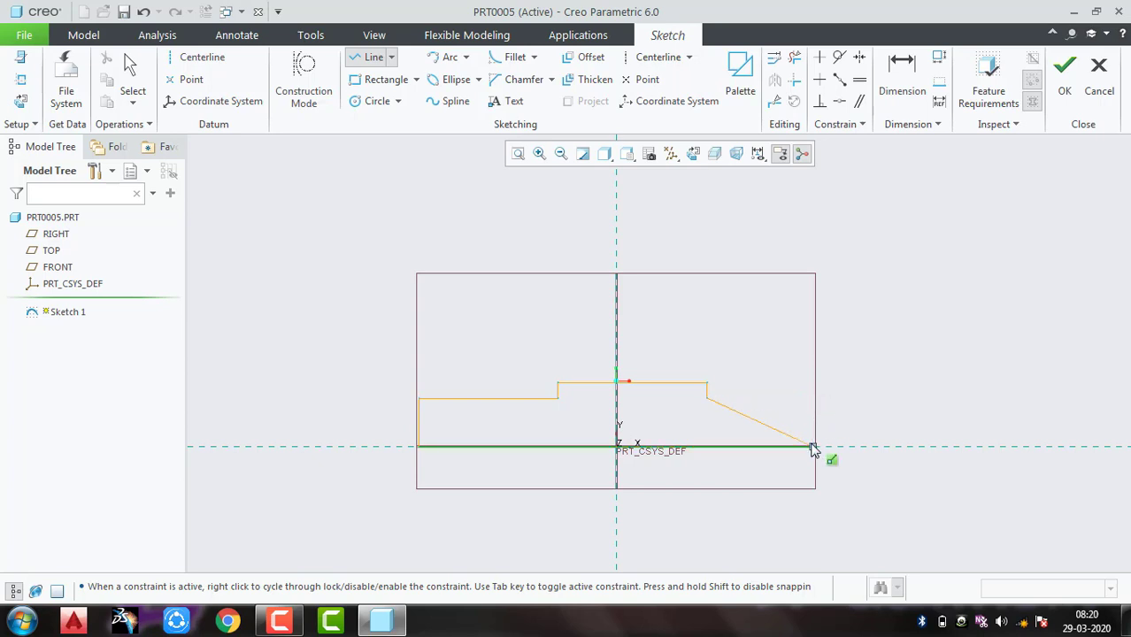
click(815, 399)
middle_click(817, 421)
click(814, 445)
middle_click(843, 414)
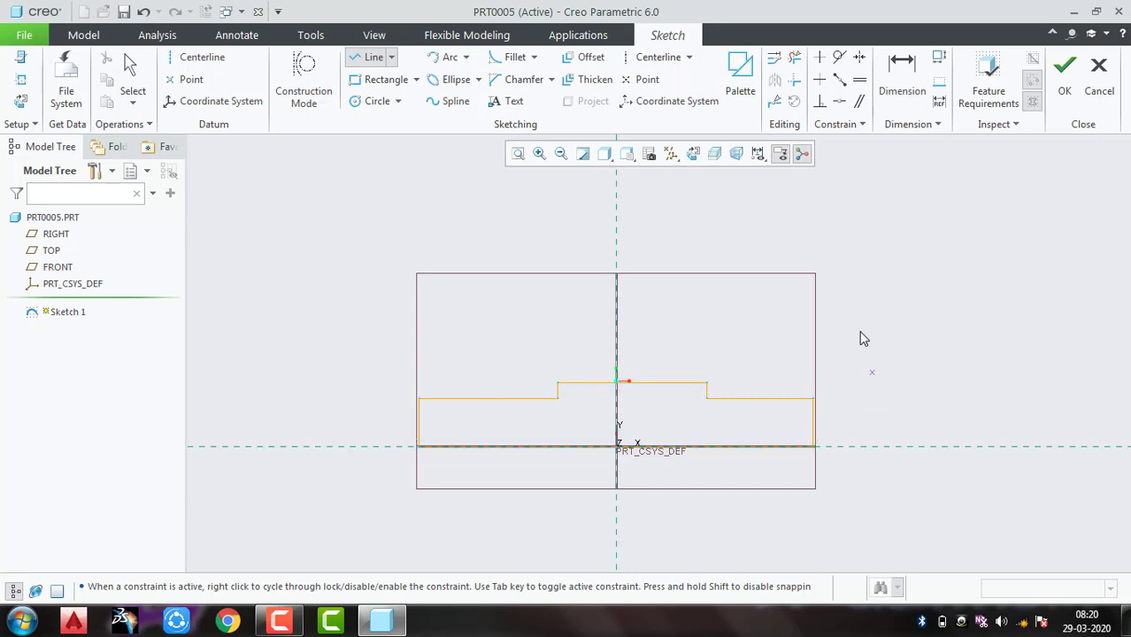
Trim away the profile's horizontal lines and end edge on the right side of the vertical reference
click(793, 62)
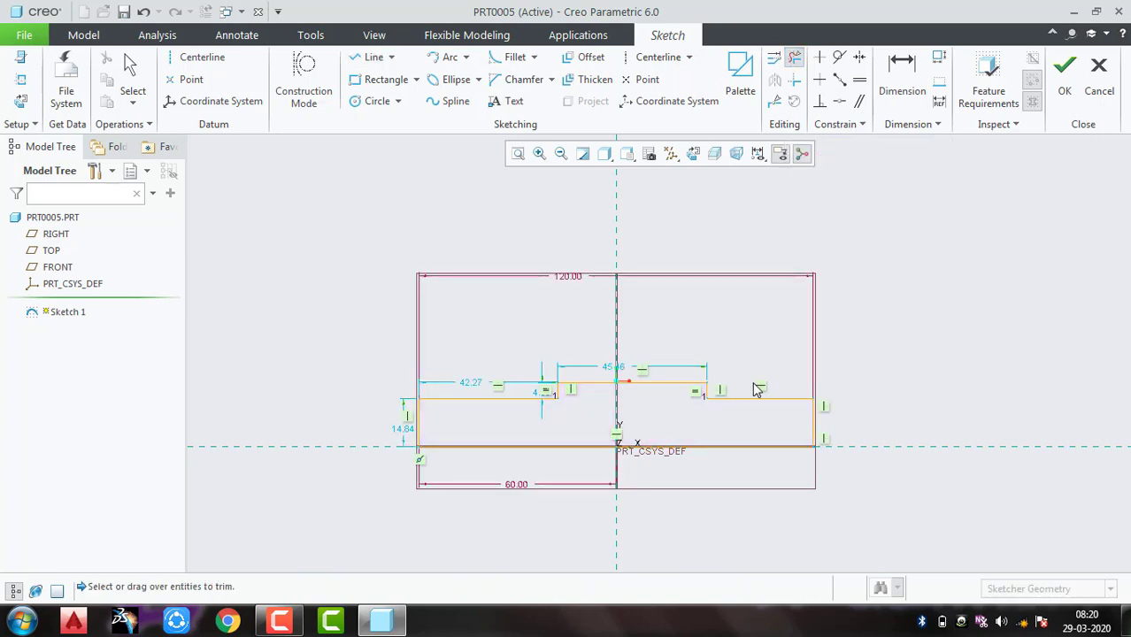
mouse_move(769, 354)
mouse_down()
mouse_move(684, 471)
mouse_move(845, 403)
mouse_move(671, 398)
mouse_move(696, 492)
mouse_up()
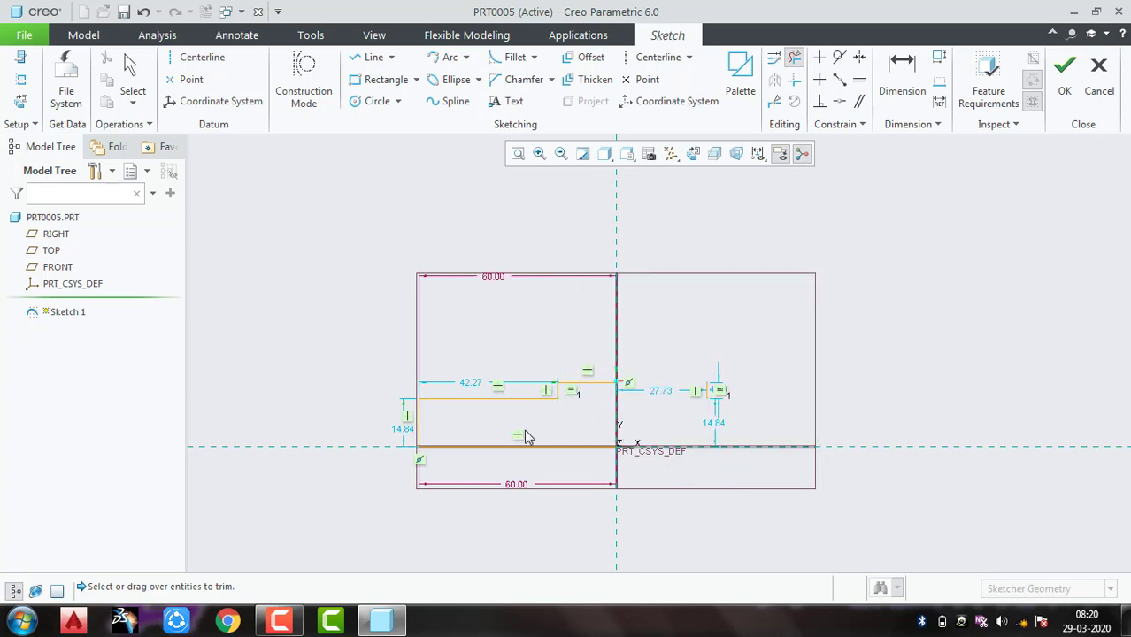
scroll(463, 451, down, 1)
scroll(463, 451, down, 1)
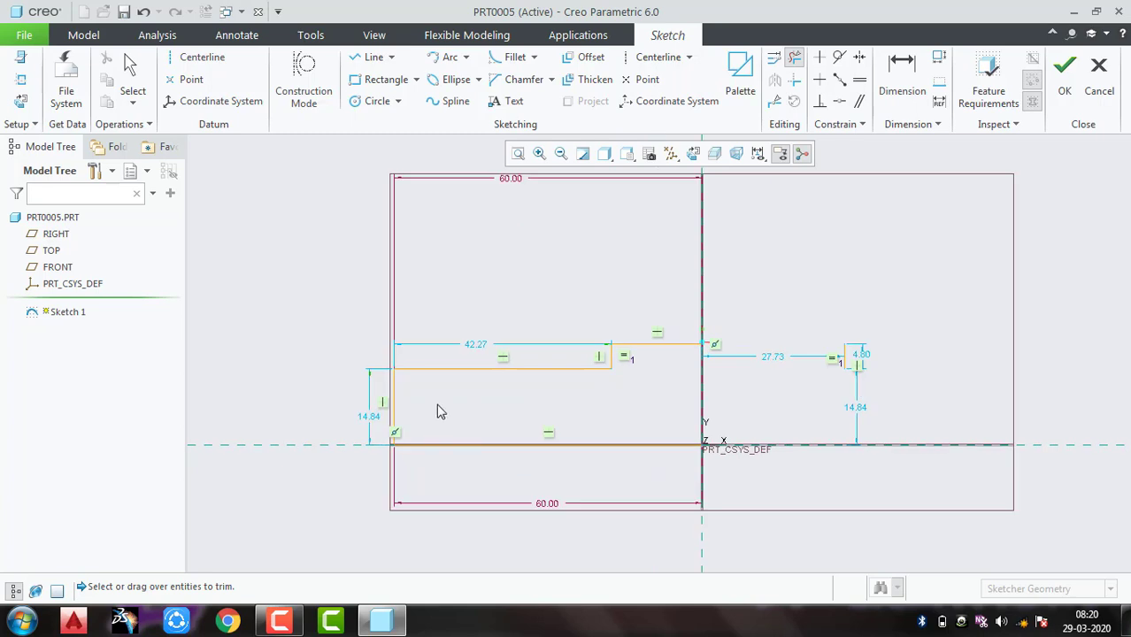
middle_click(392, 433)
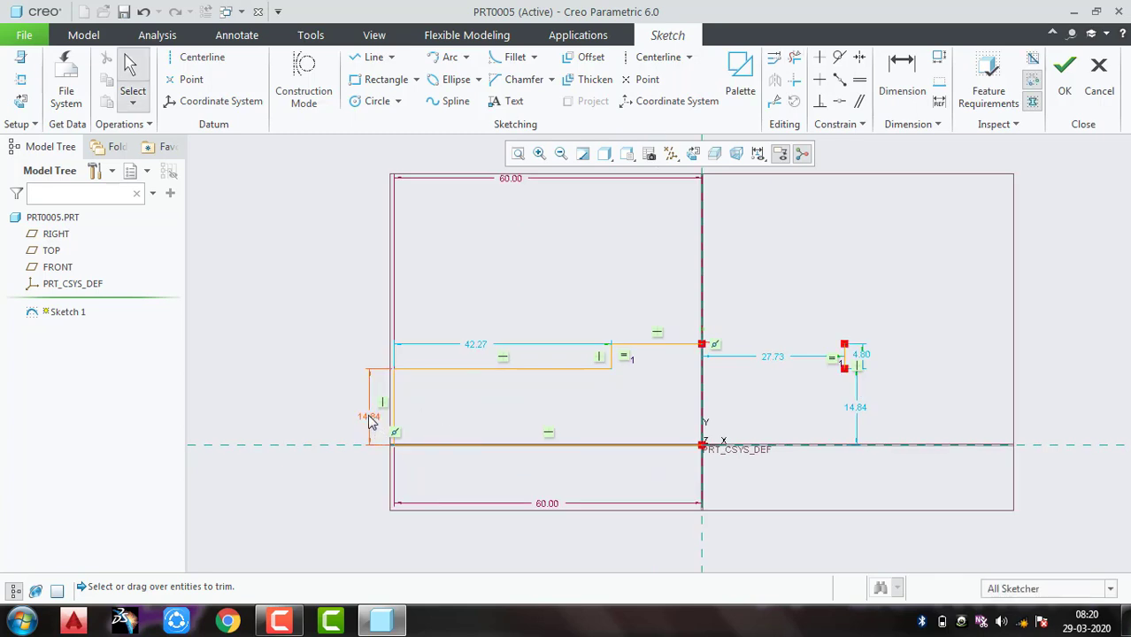
Set the height of the profile's left end edge to 10 mm
double_click(369, 416)
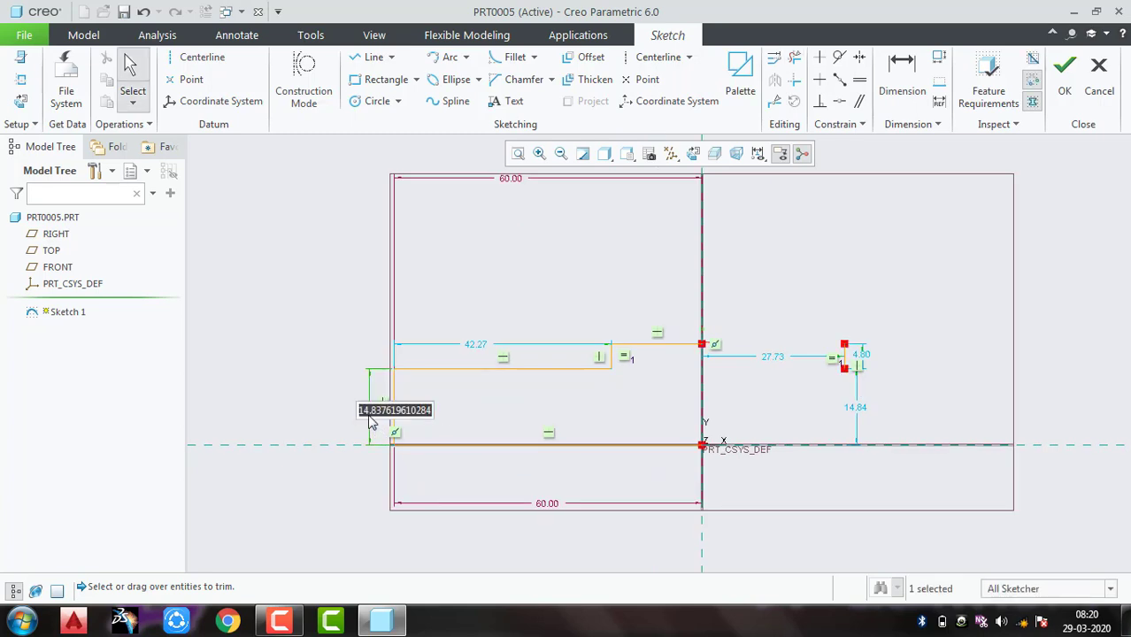
text(10)
key(Return)
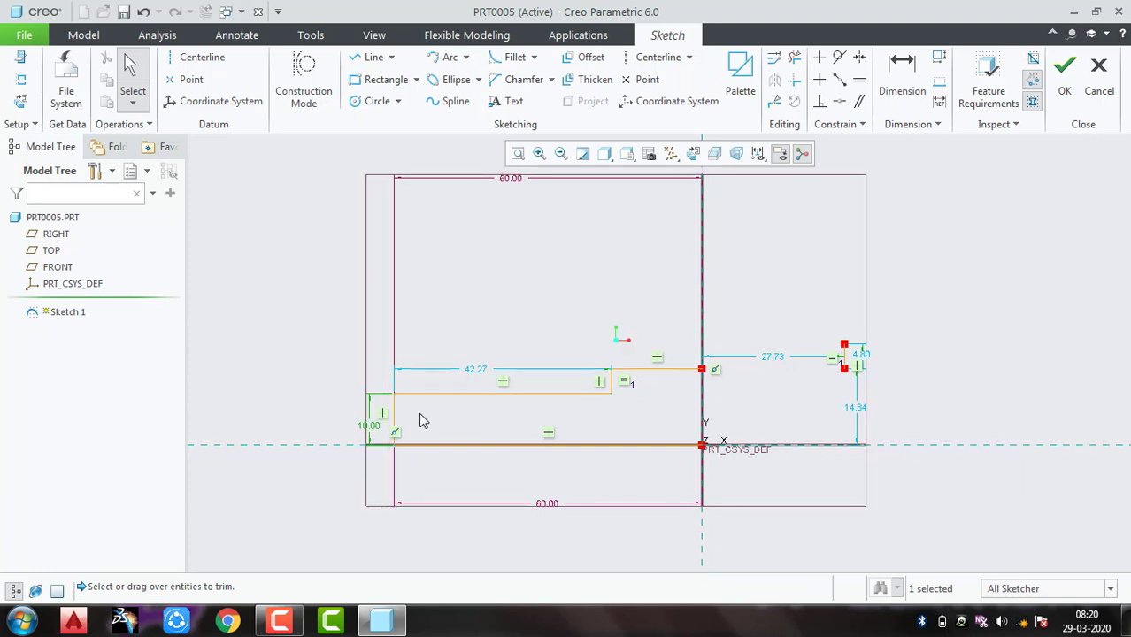
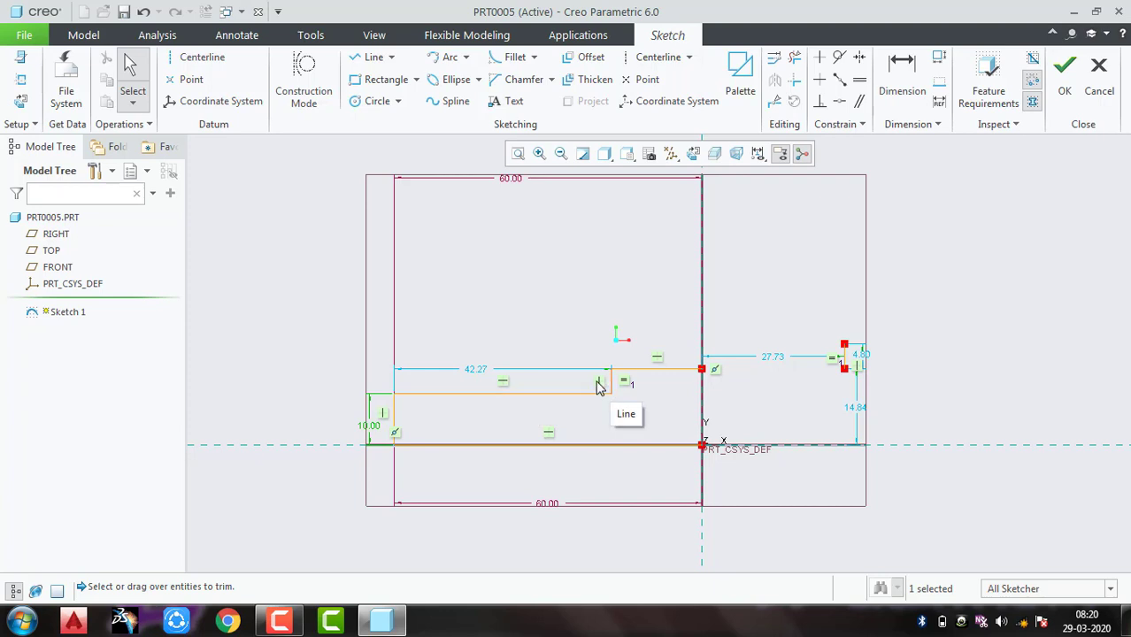
Dimension the short vertical edge of the profile's step and set it to 3 mm
click(917, 80)
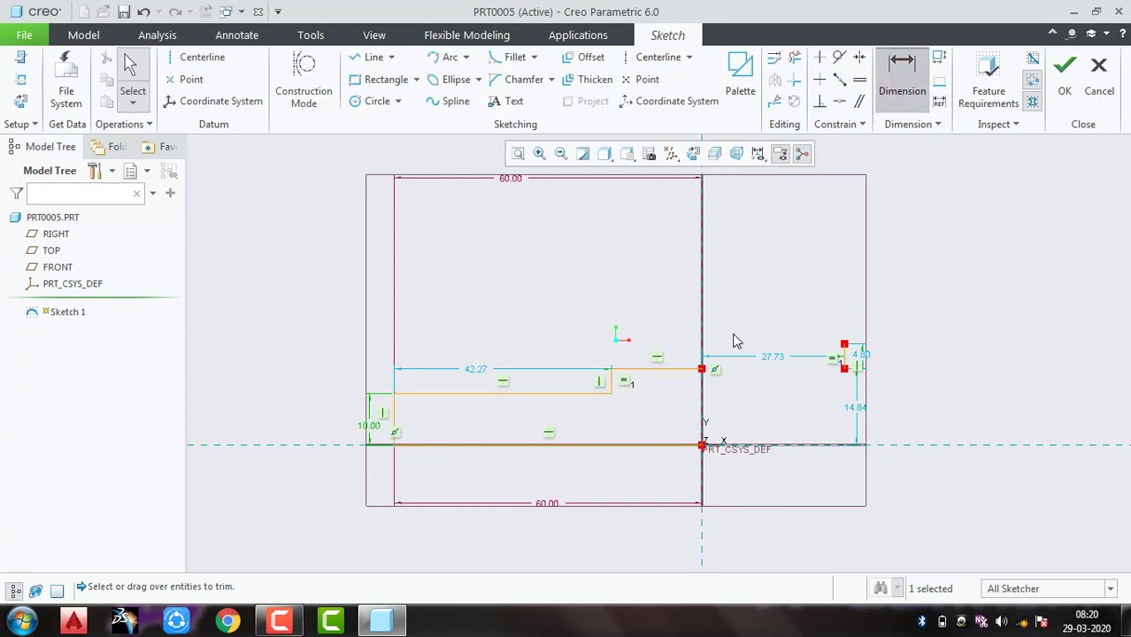
click(612, 380)
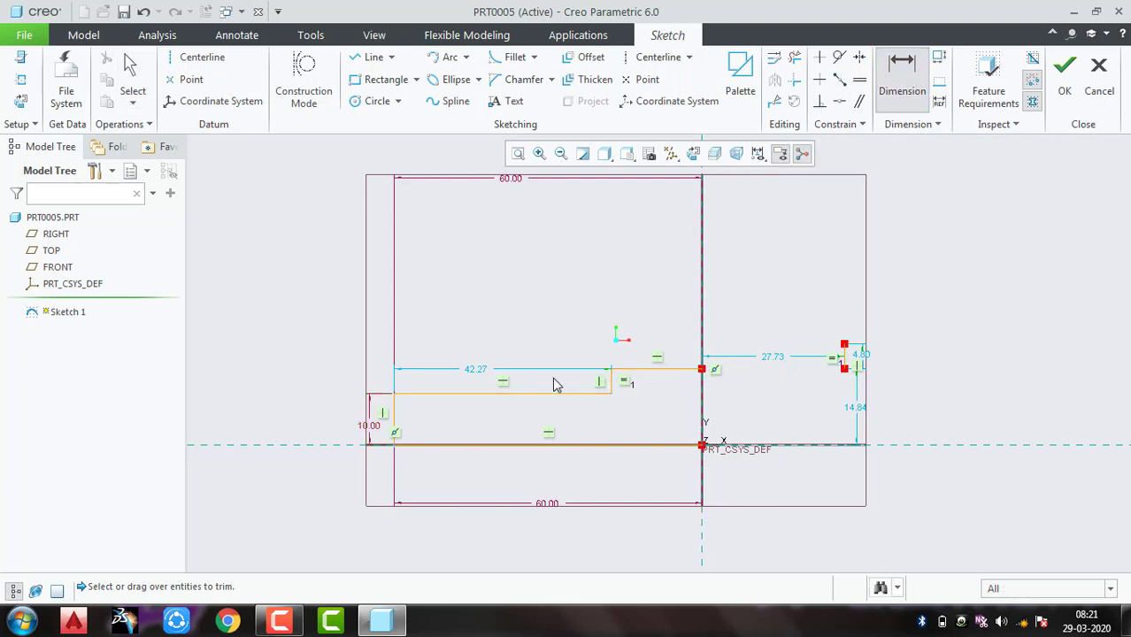
middle_click(555, 379)
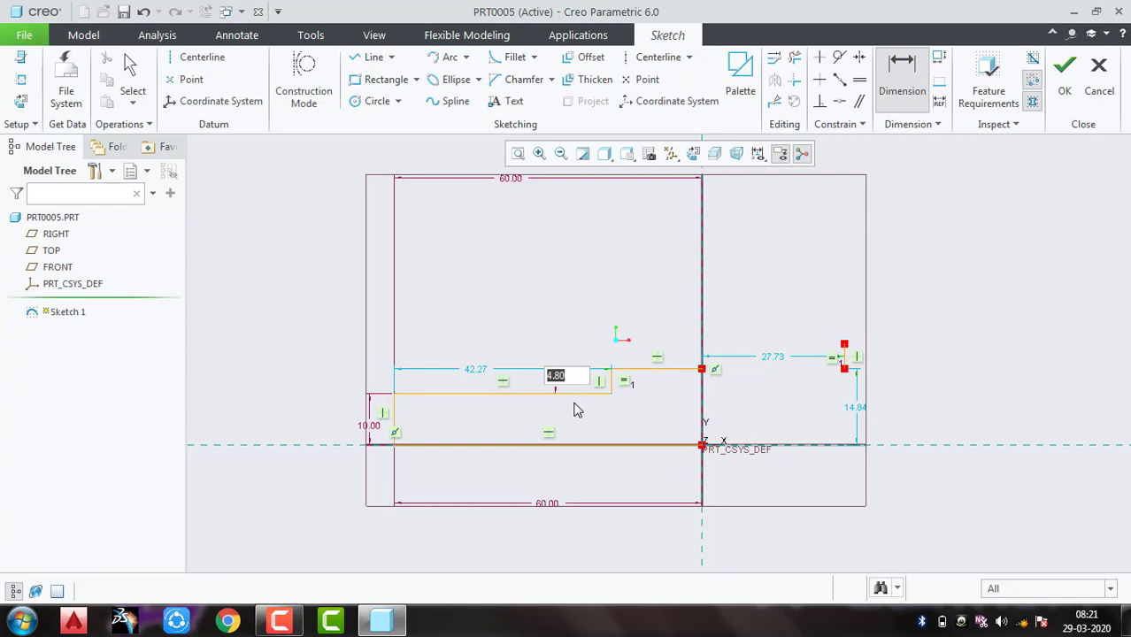
text(3)
key(Return)
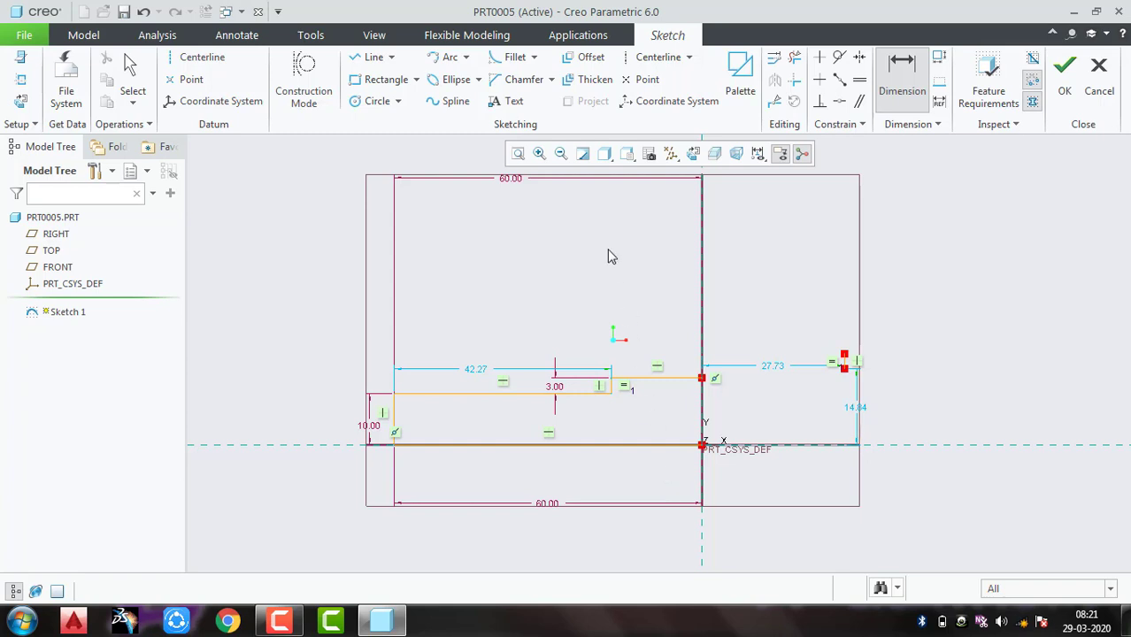
click(366, 57)
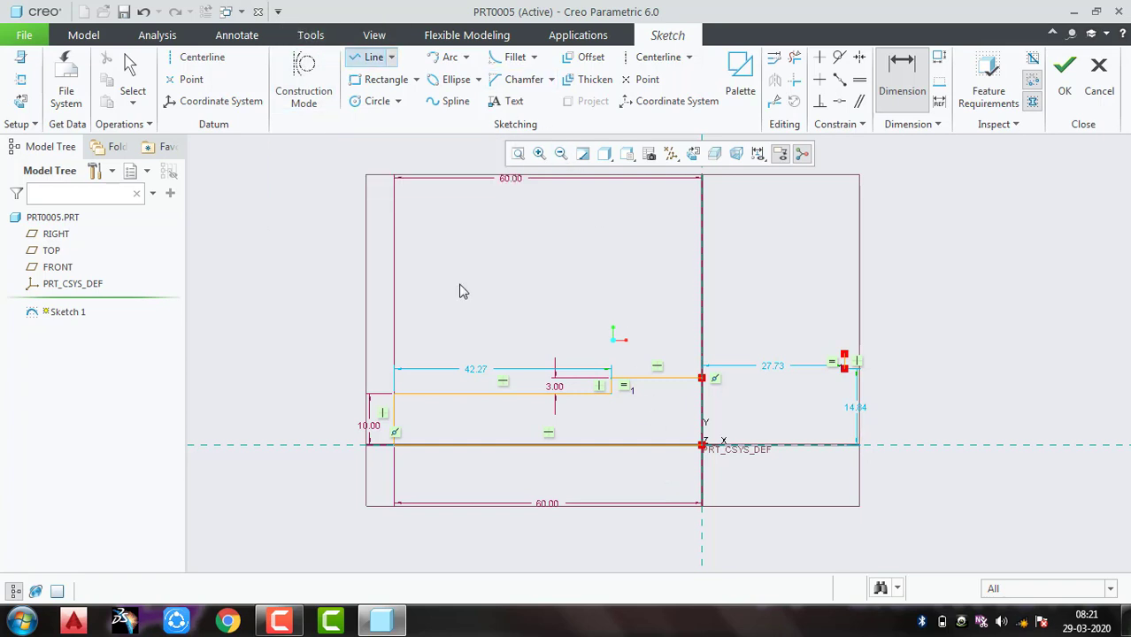
click(600, 445)
middle_click(600, 446)
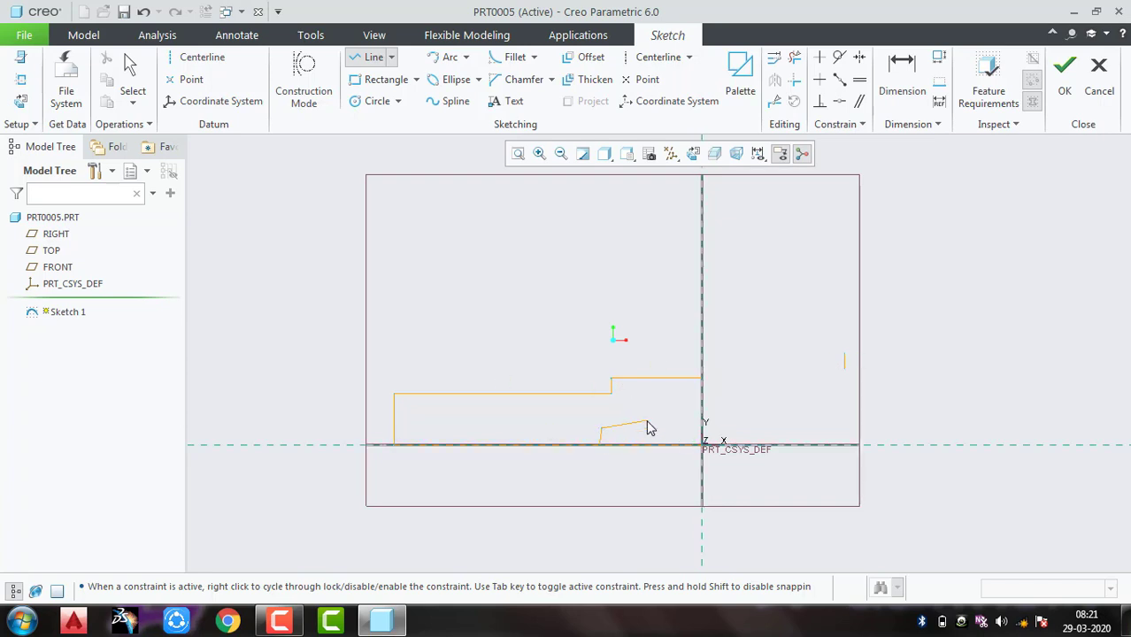
middle_click(646, 429)
middle_click(591, 412)
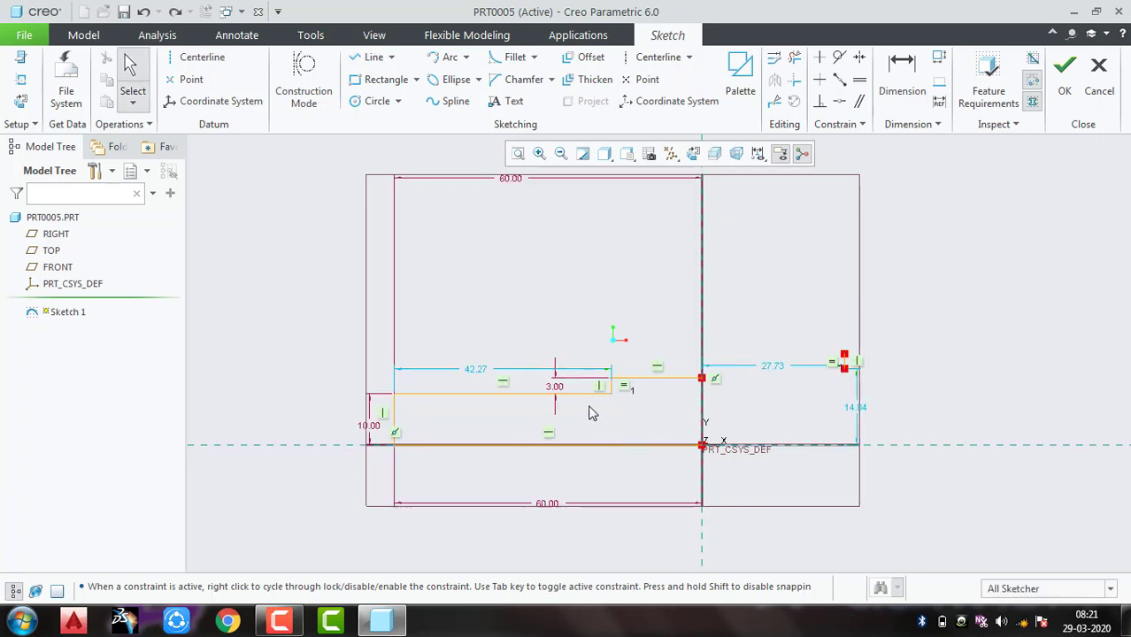
Draw an inner step rising about 4 mm from the base line and running horizontally to the vertical reference
click(376, 58)
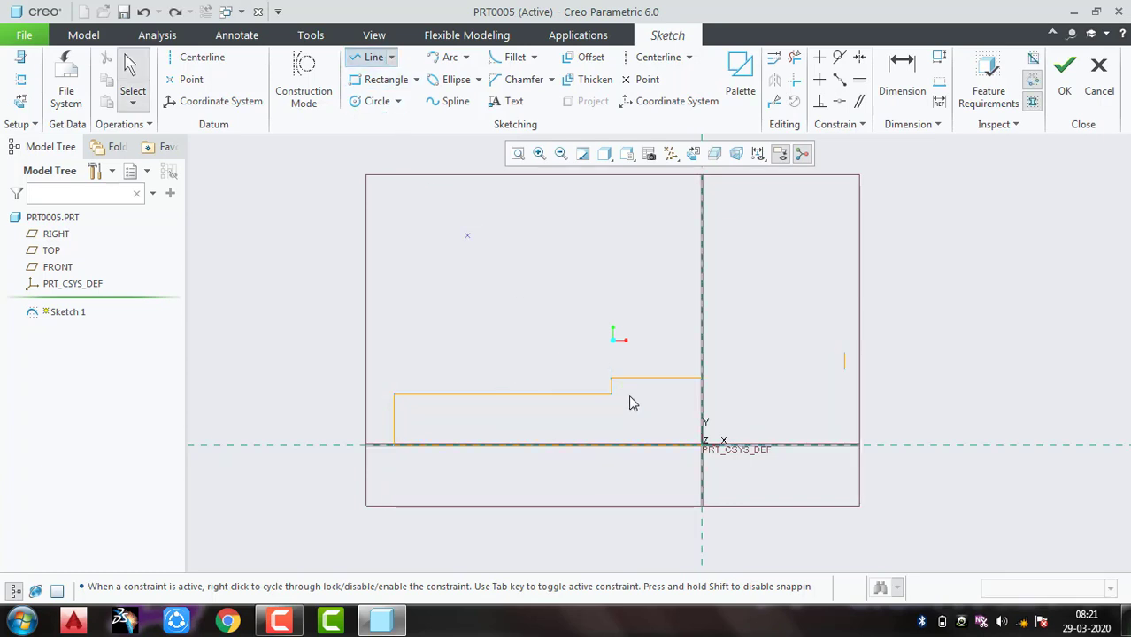
click(589, 431)
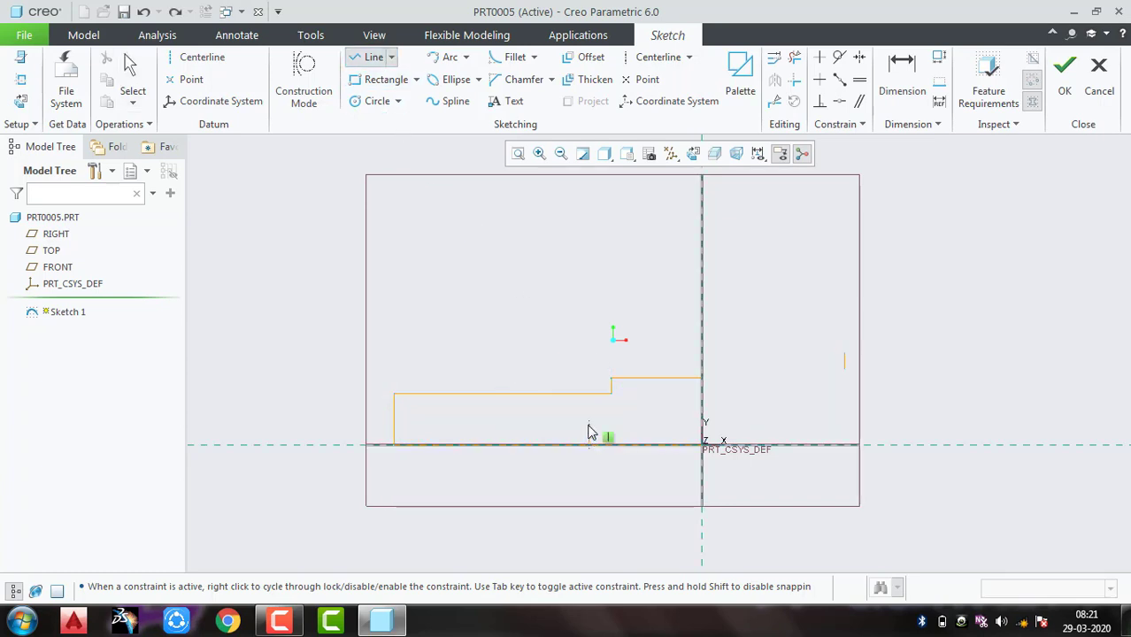
click(588, 425)
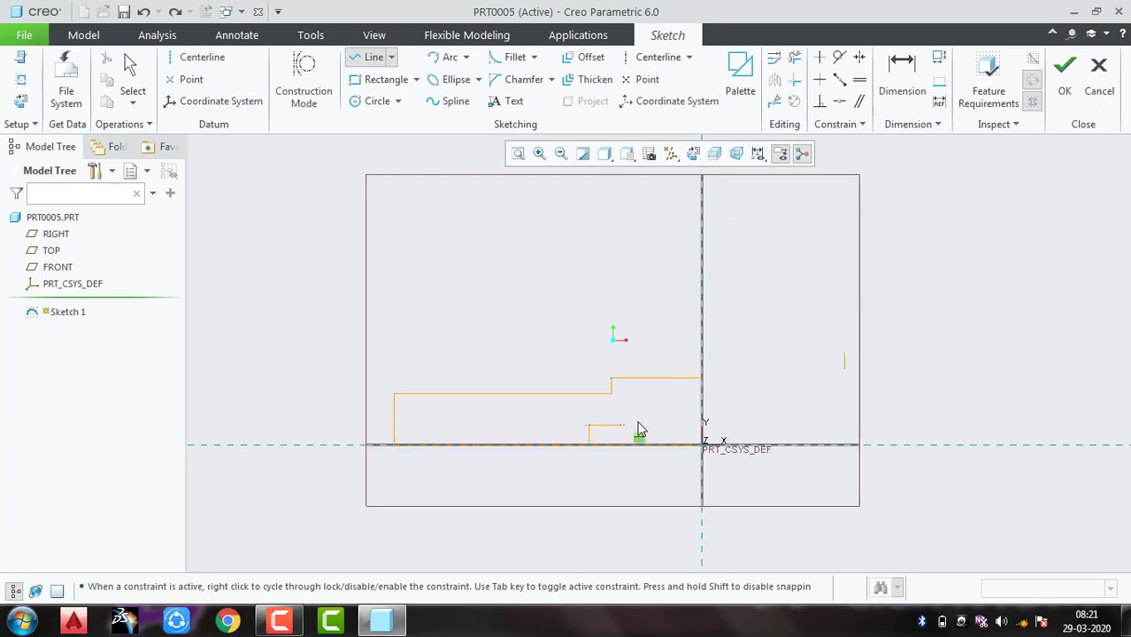
click(703, 425)
middle_click(751, 387)
middle_click(666, 499)
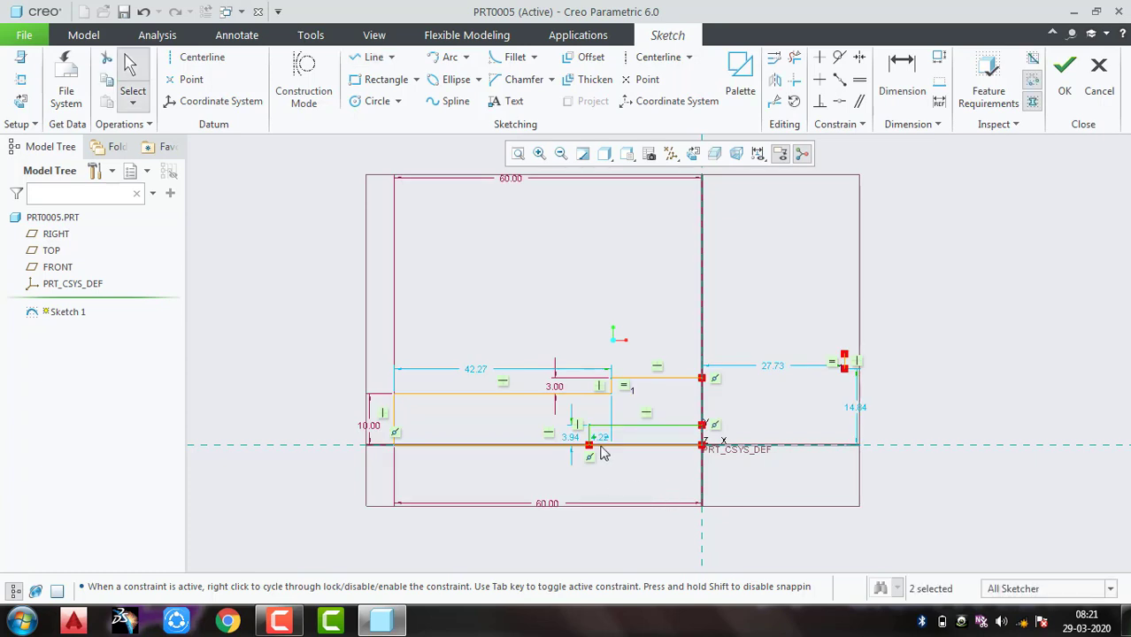
Set the height of the inner step above the base line to 3 mm
scroll(584, 449, down, 4)
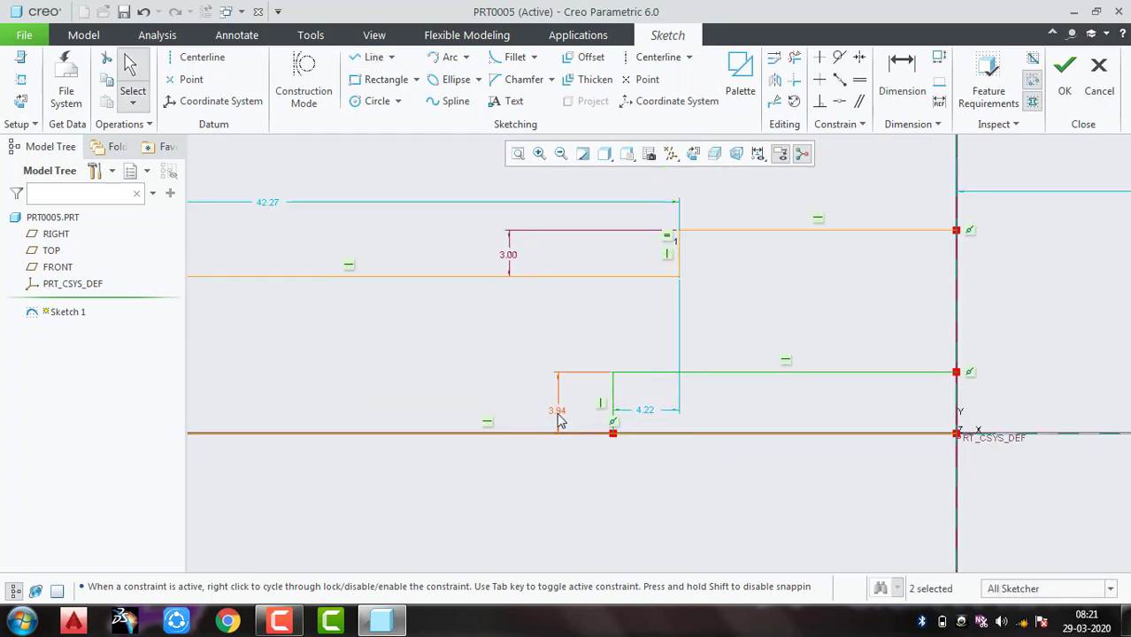
double_click(557, 412)
text(3.93790217910006)
key(Return)
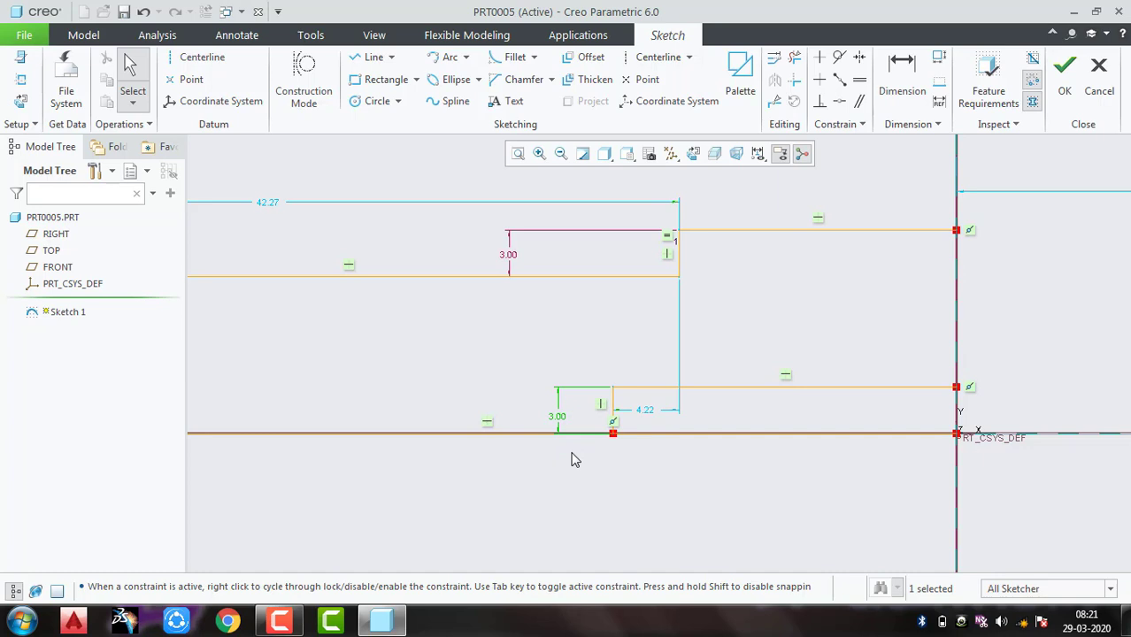
scroll(571, 459, up, 5)
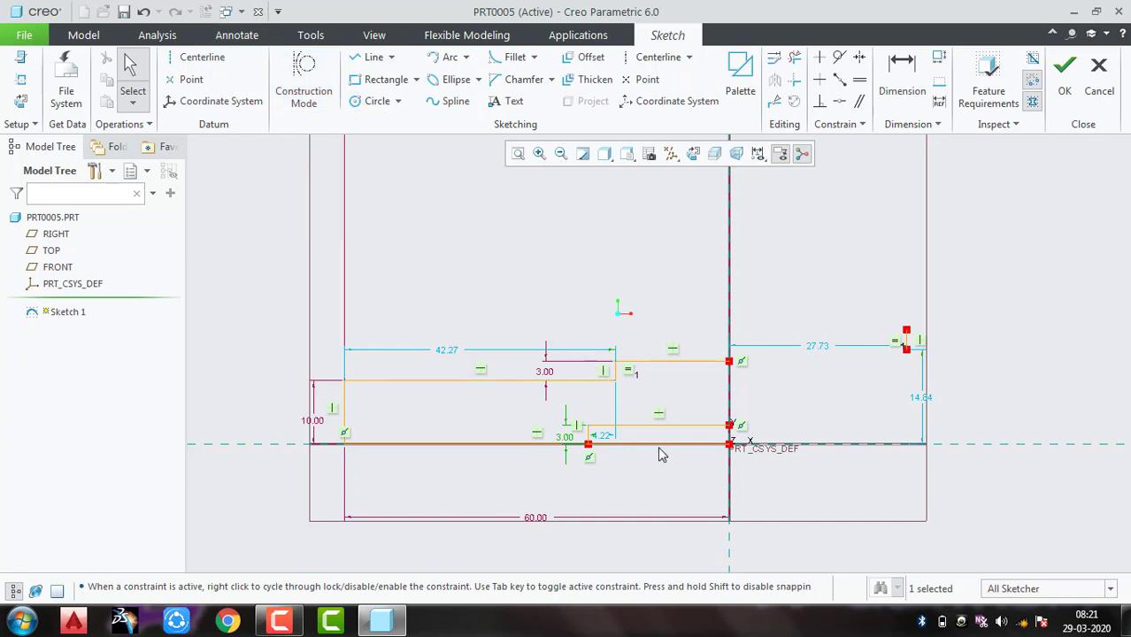
click(794, 61)
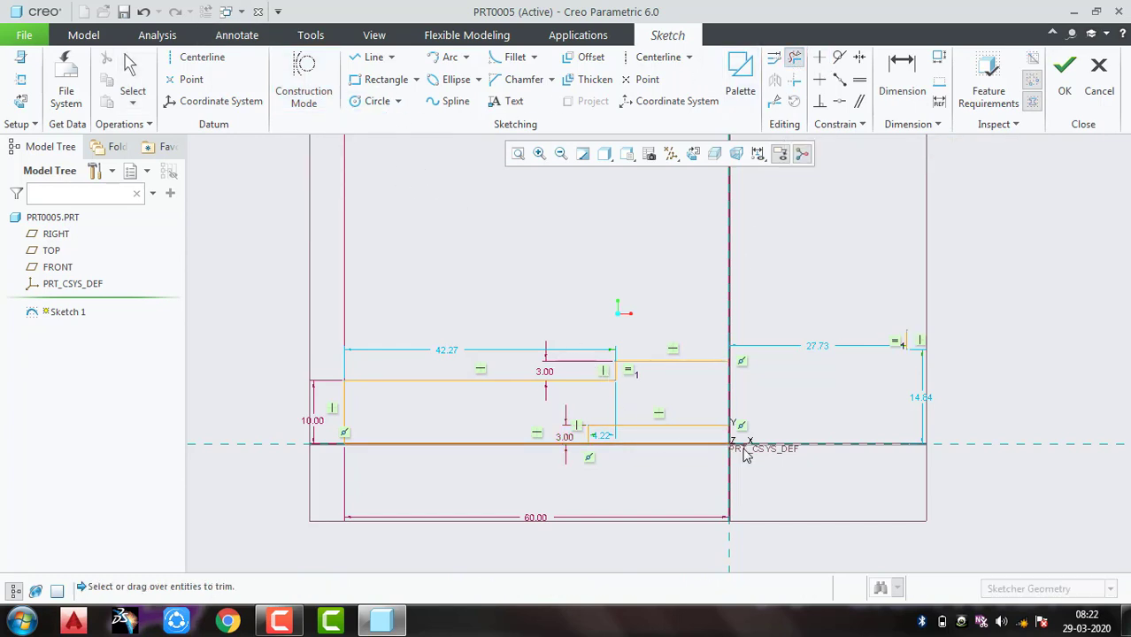
click(697, 425)
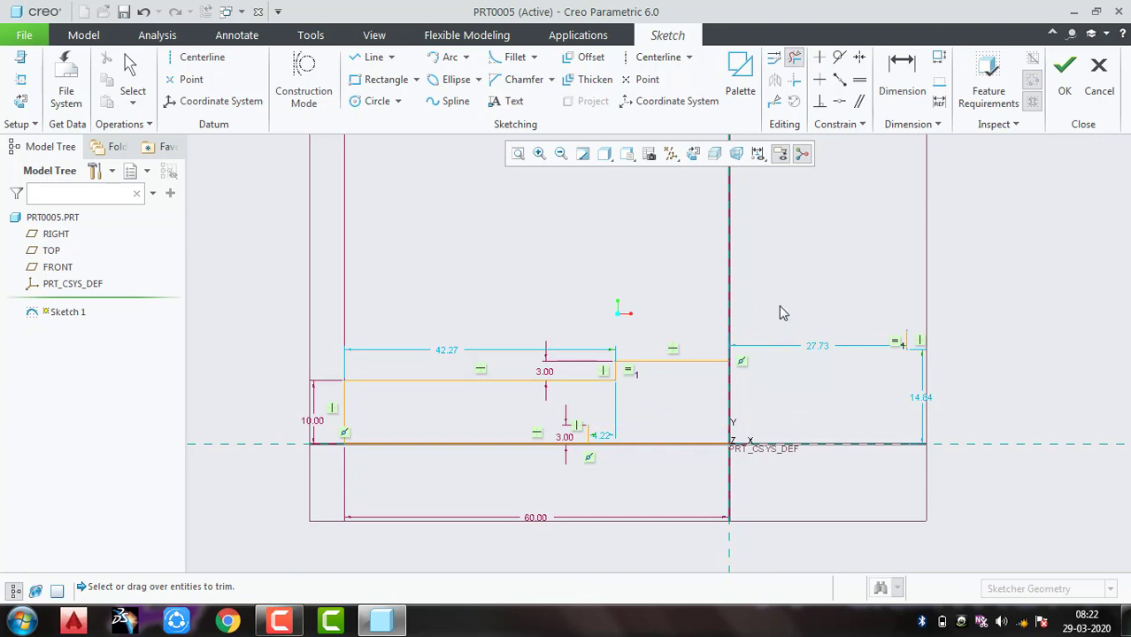
key(ctrl+z)
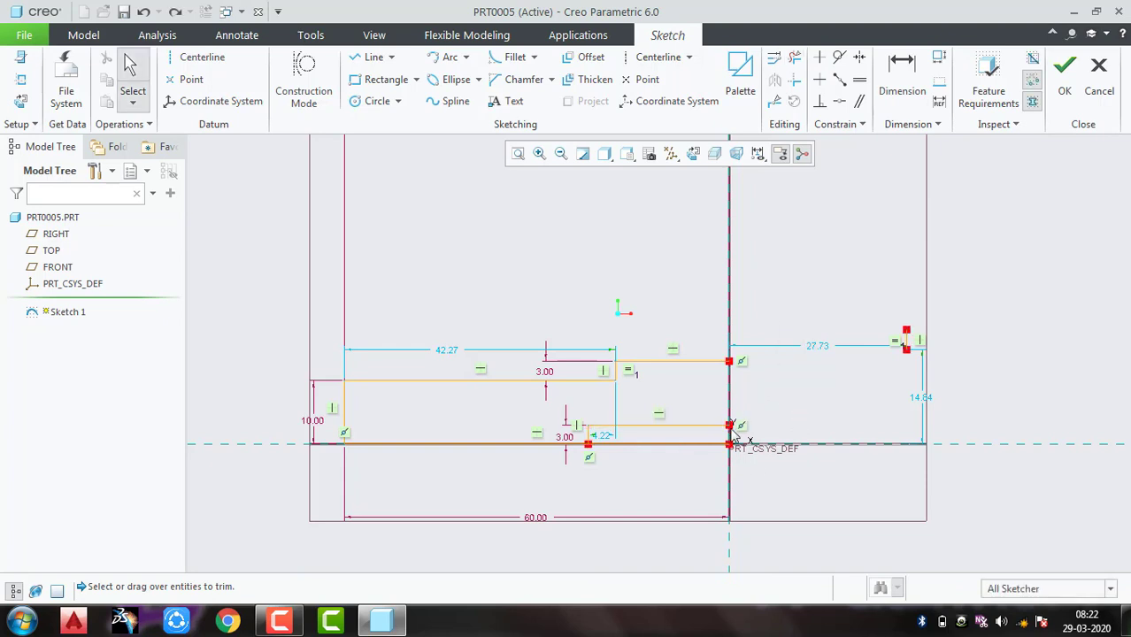
Trim away the base line beneath the inner step and delete the stray short vertical line beyond the vertical reference
click(794, 58)
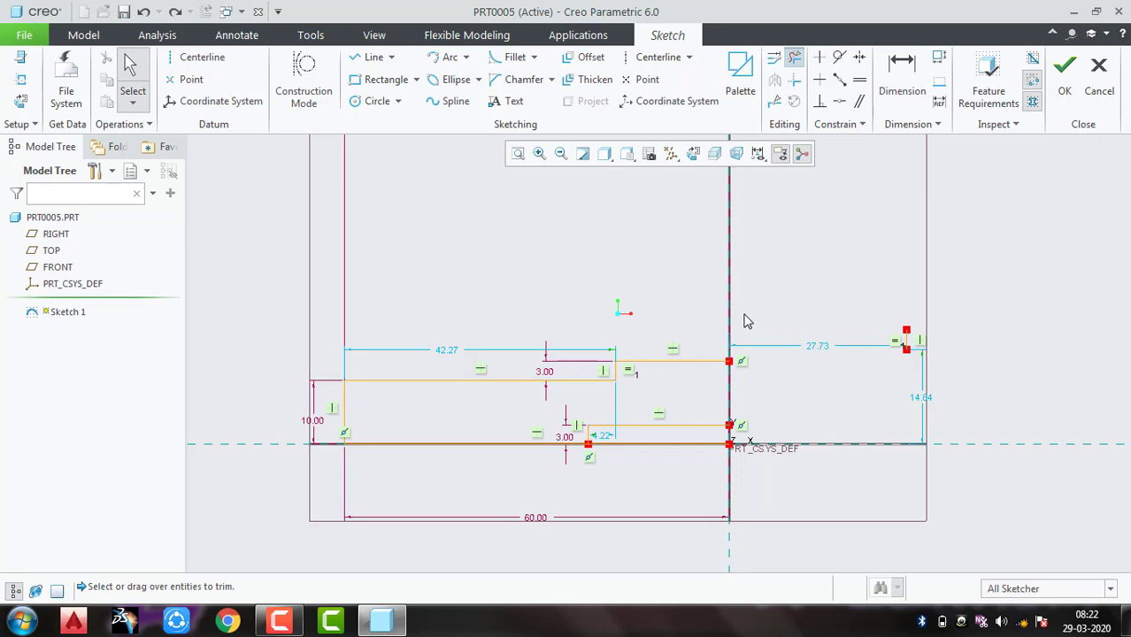
click(679, 443)
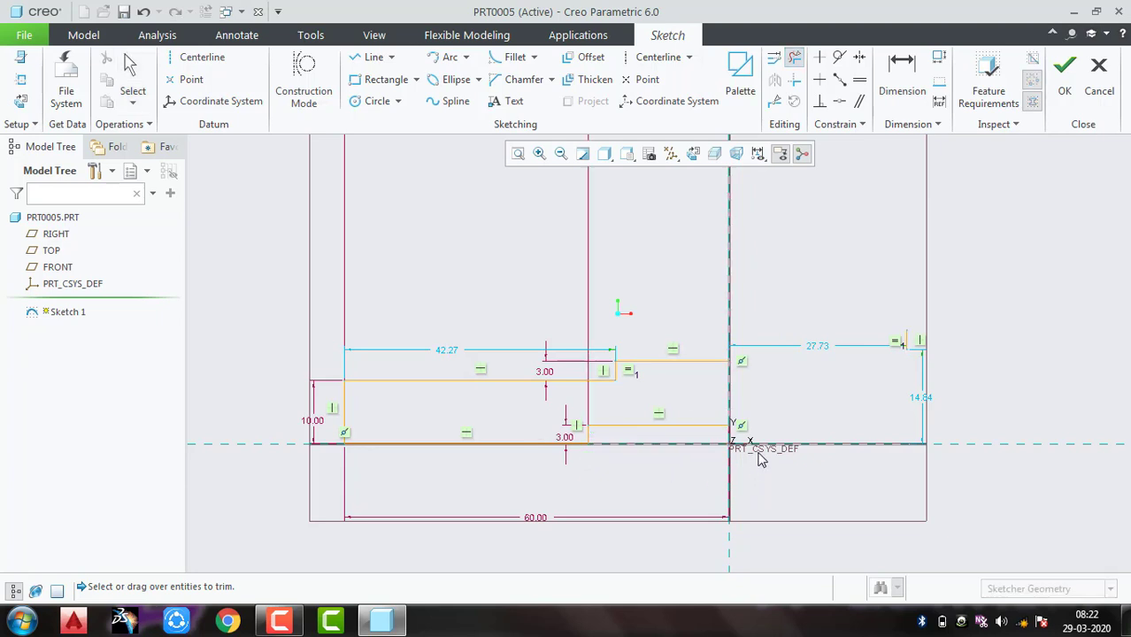
middle_click(776, 403)
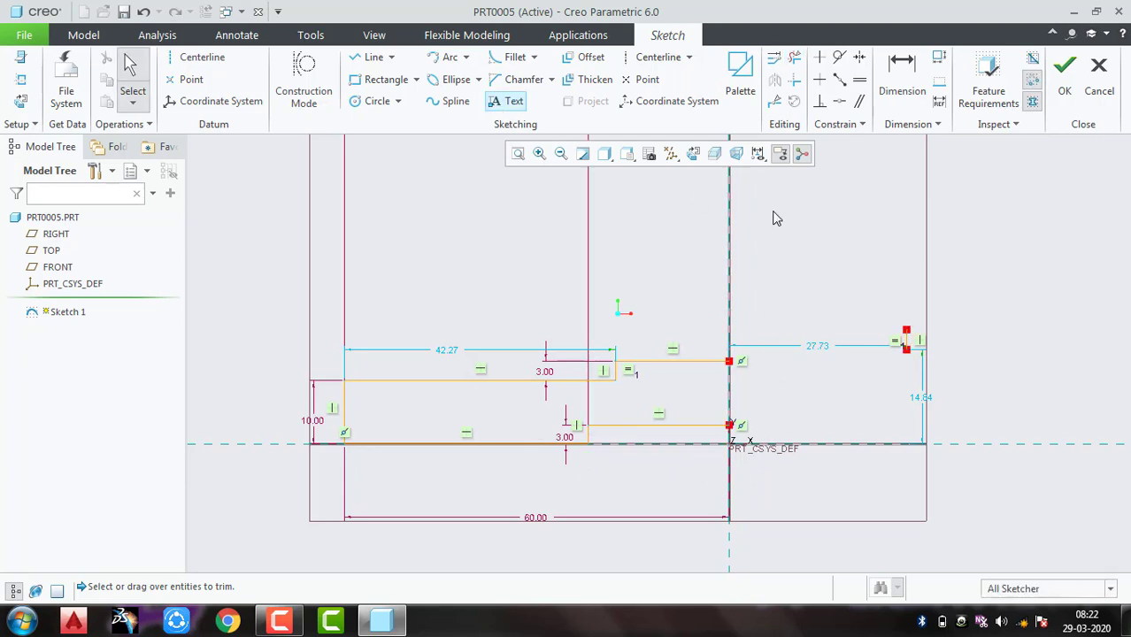
drag(916, 319, 879, 378)
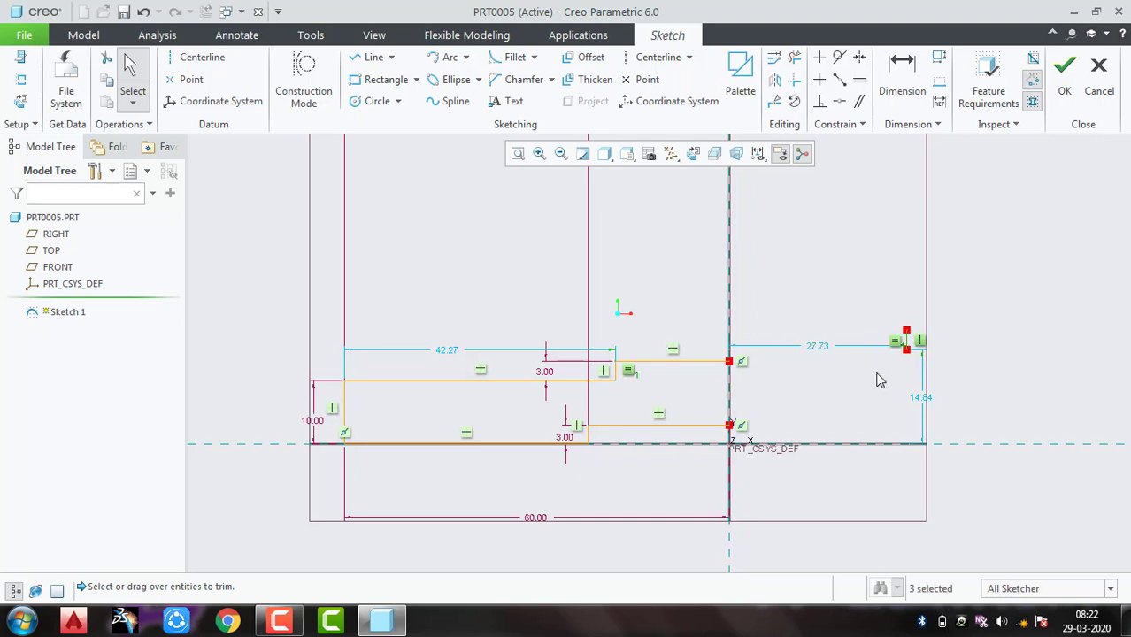
key(Delete)
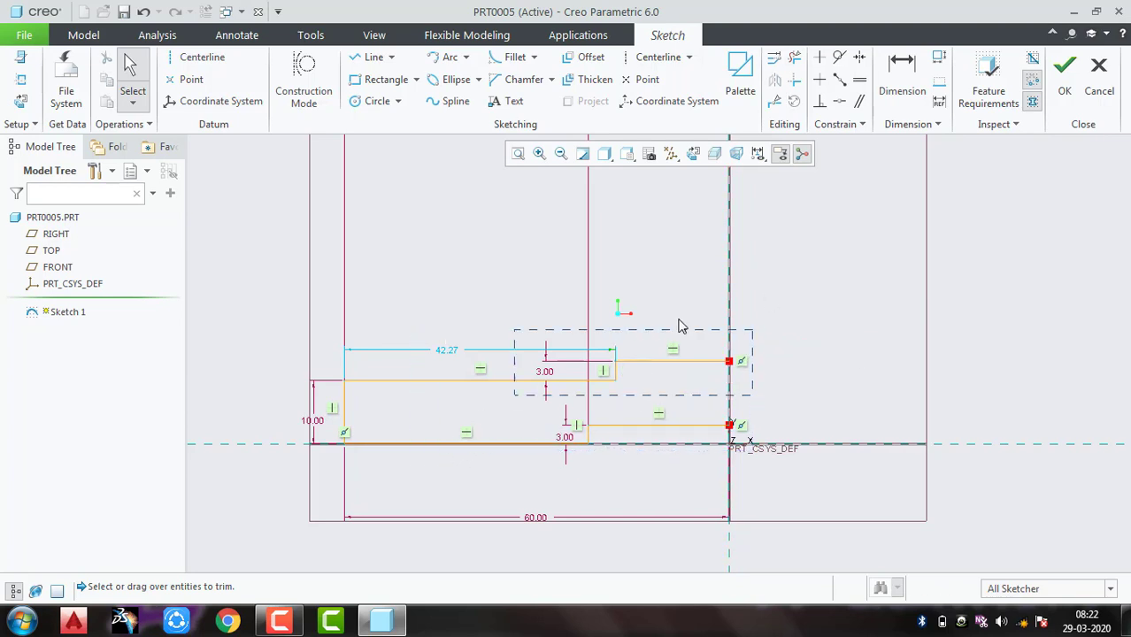
Draw a vertical centerline along the vertical reference through the sketch origin
click(193, 57)
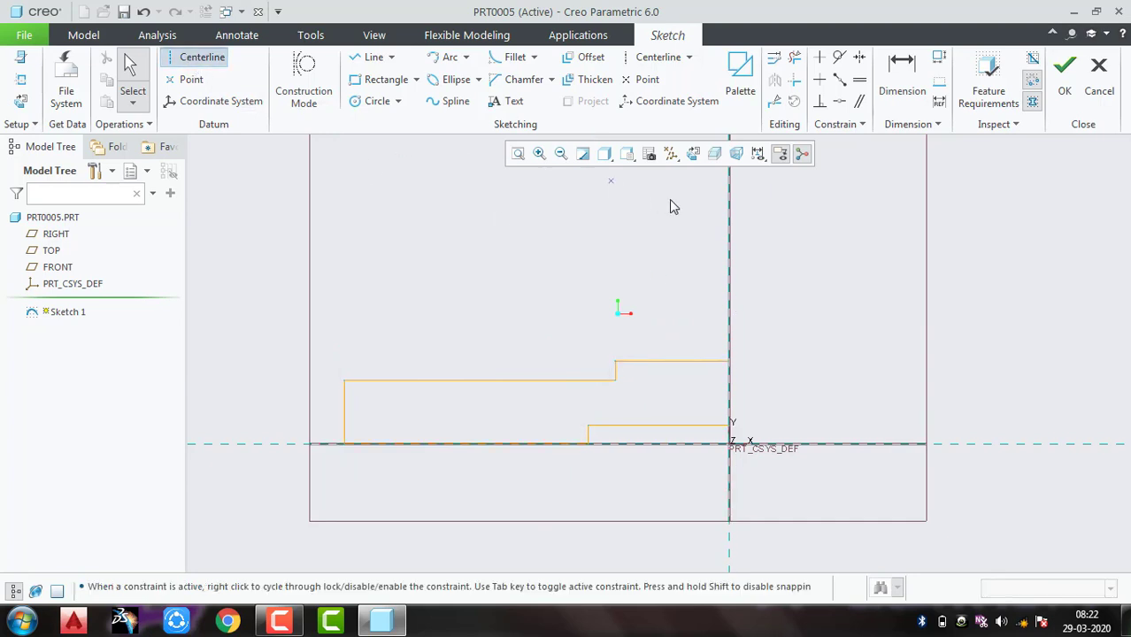
click(728, 200)
click(728, 525)
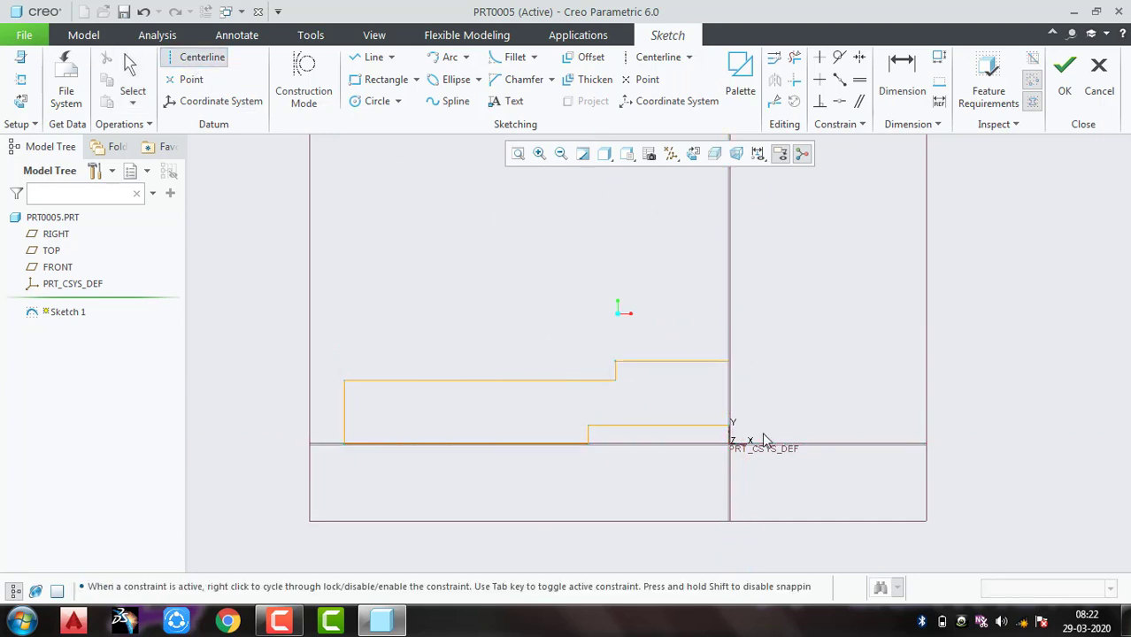
middle_click(812, 370)
Mirror the whole stepped half profile about the vertical centerline and finish the sketch
drag(734, 295, 297, 462)
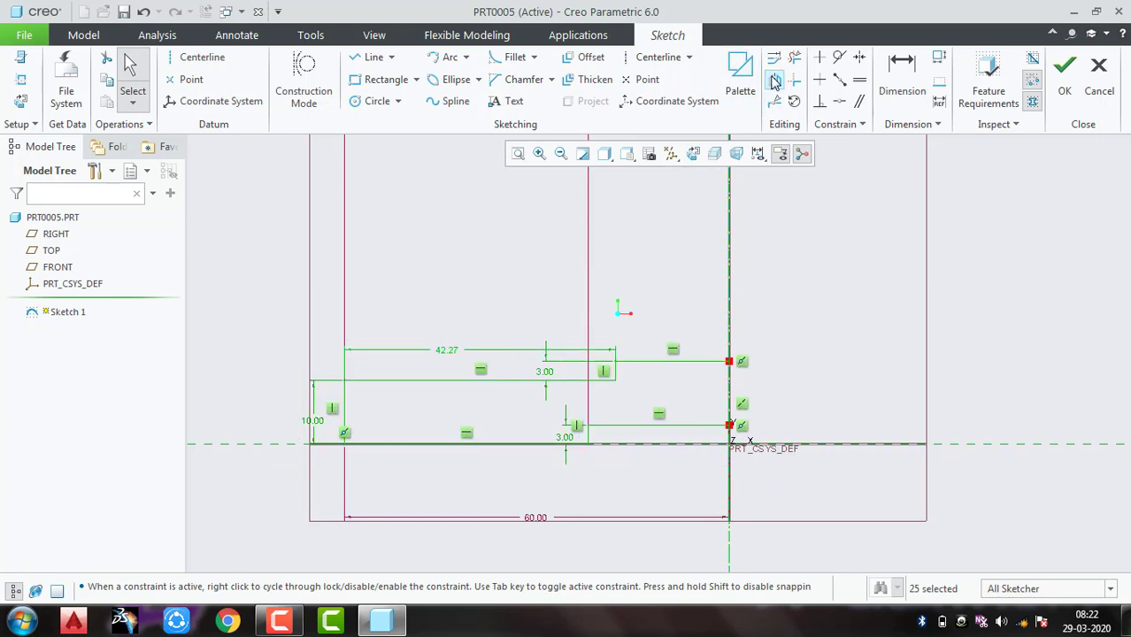
click(775, 81)
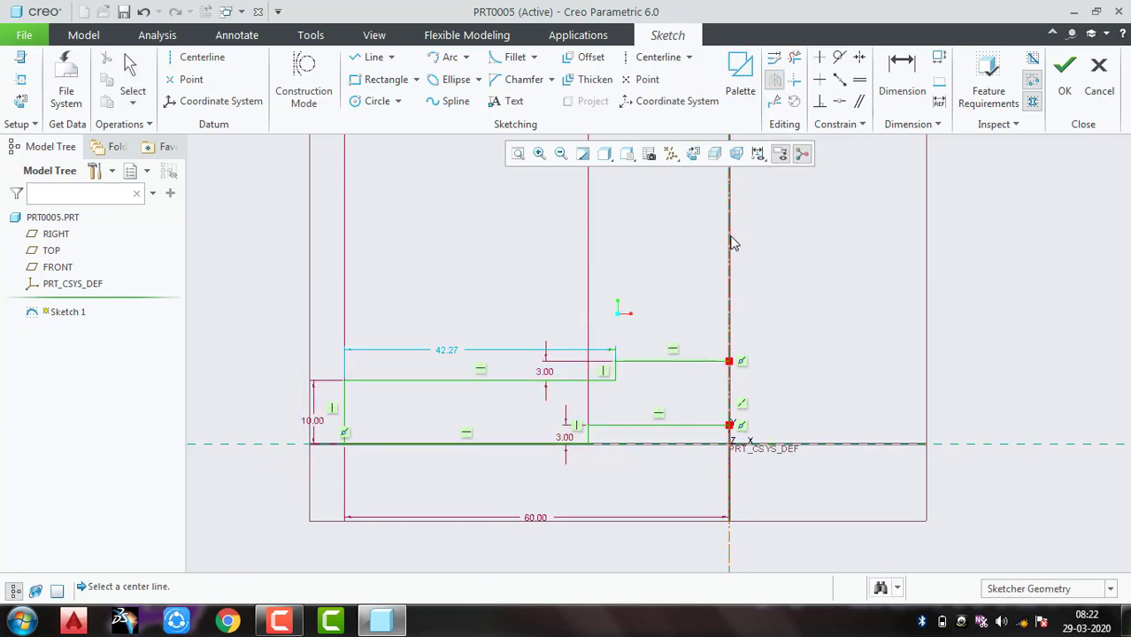
click(730, 252)
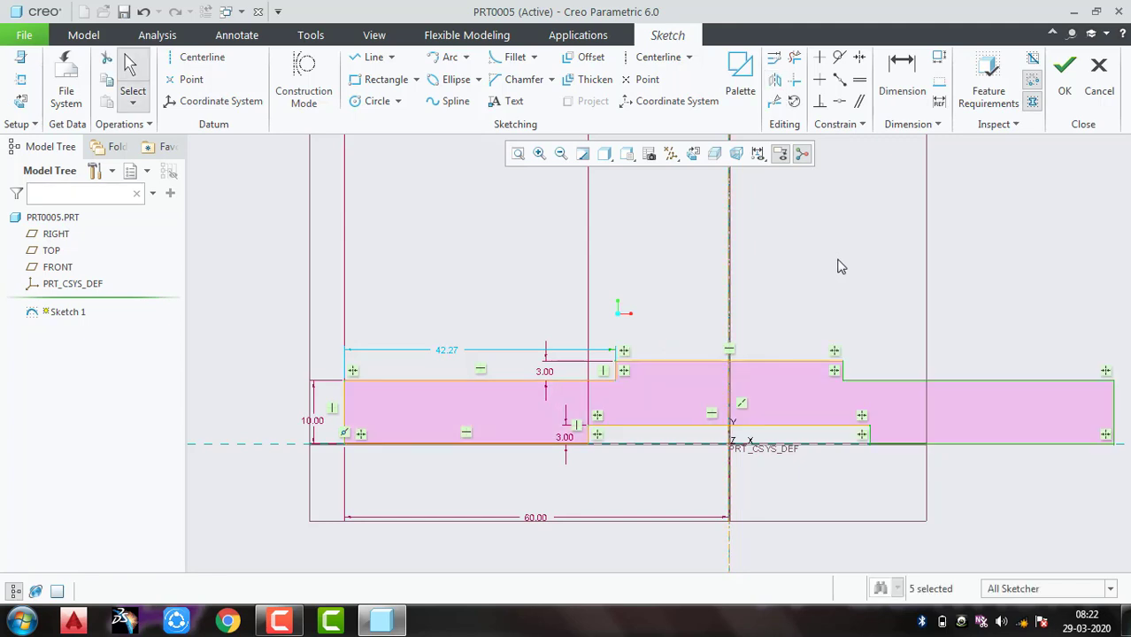
scroll(818, 283, up, 1)
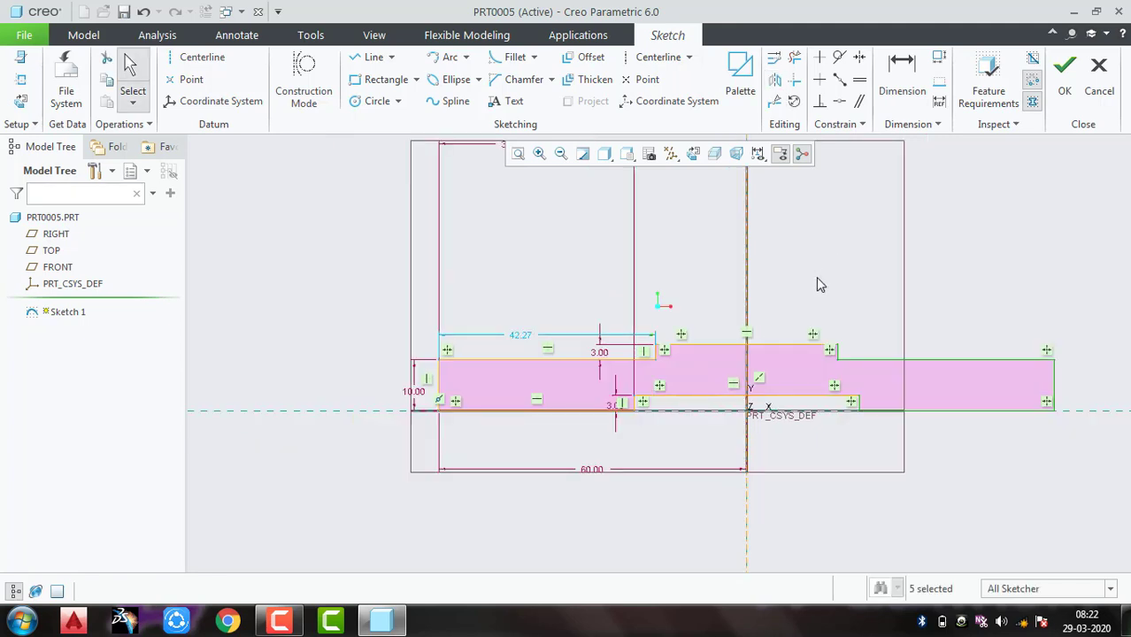
click(818, 283)
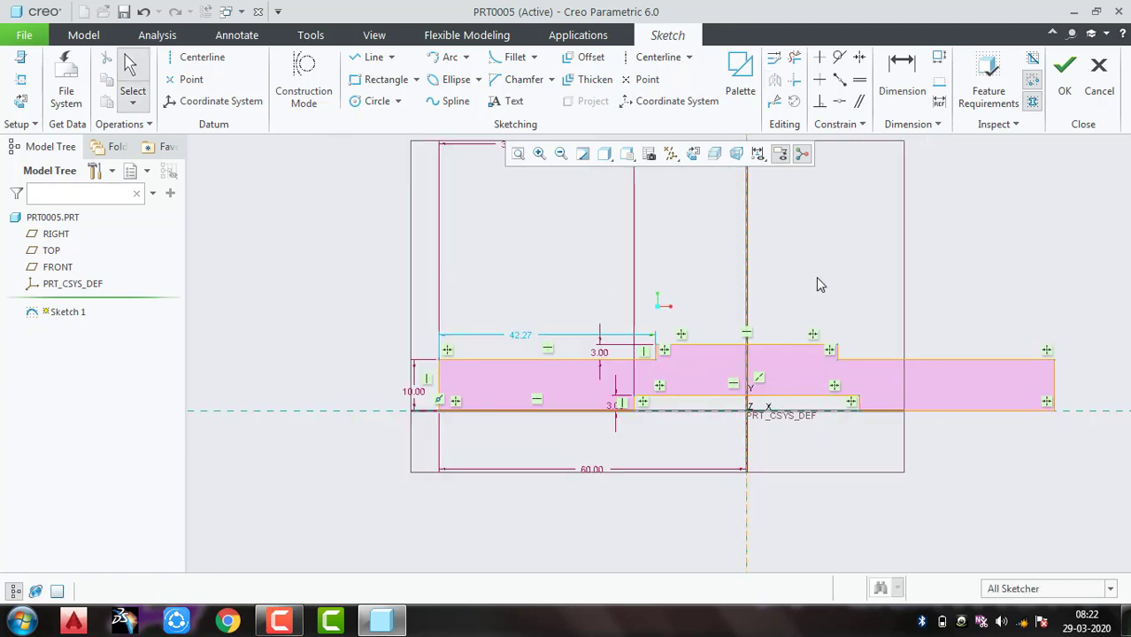
click(1062, 91)
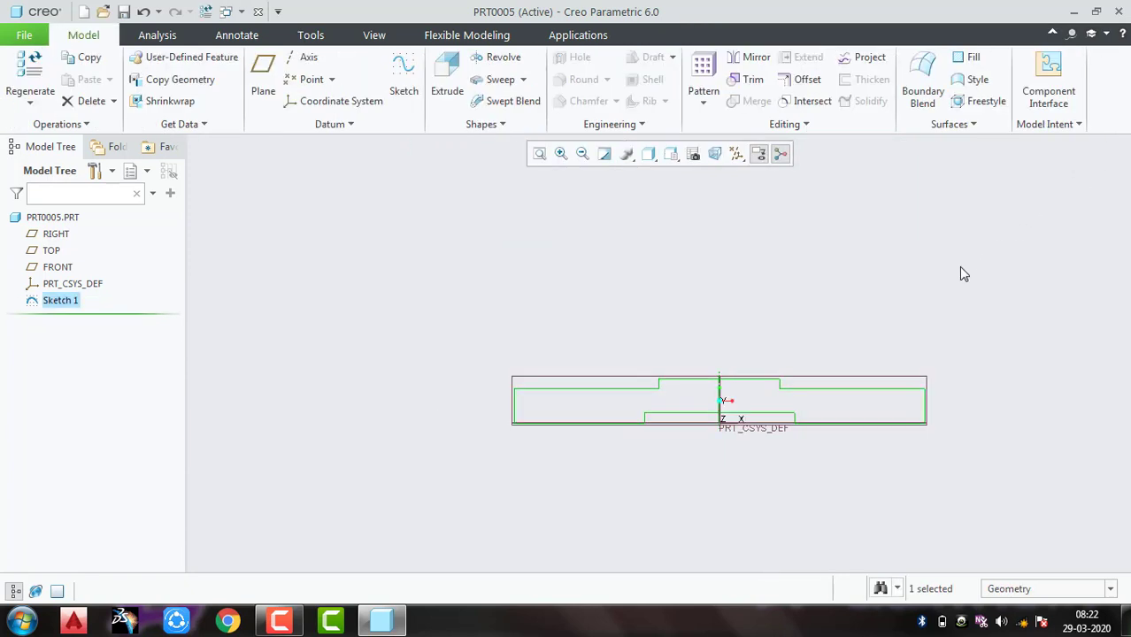
Extrude the closed profile as a solid, symmetric about the sketch plane, with a total depth of 72 mm
click(447, 81)
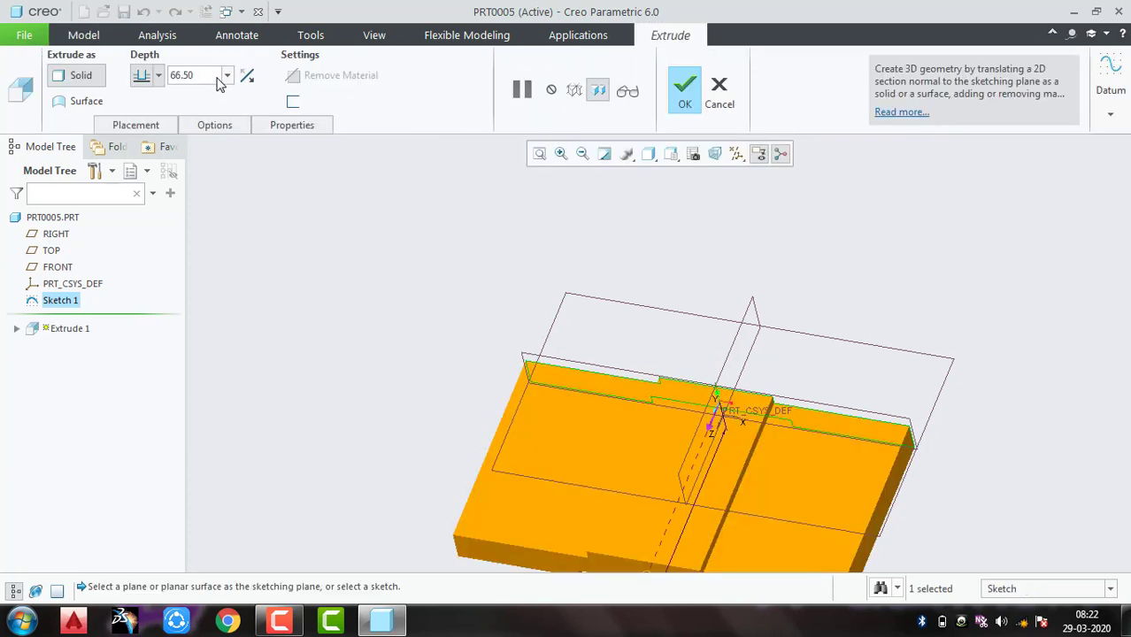
click(159, 78)
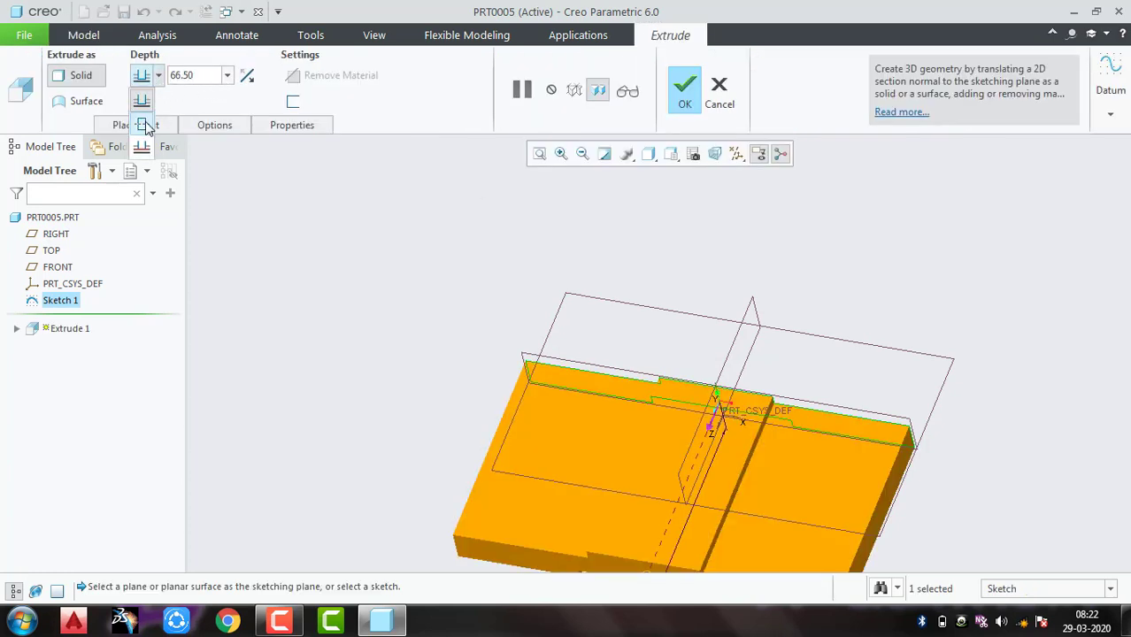
click(145, 122)
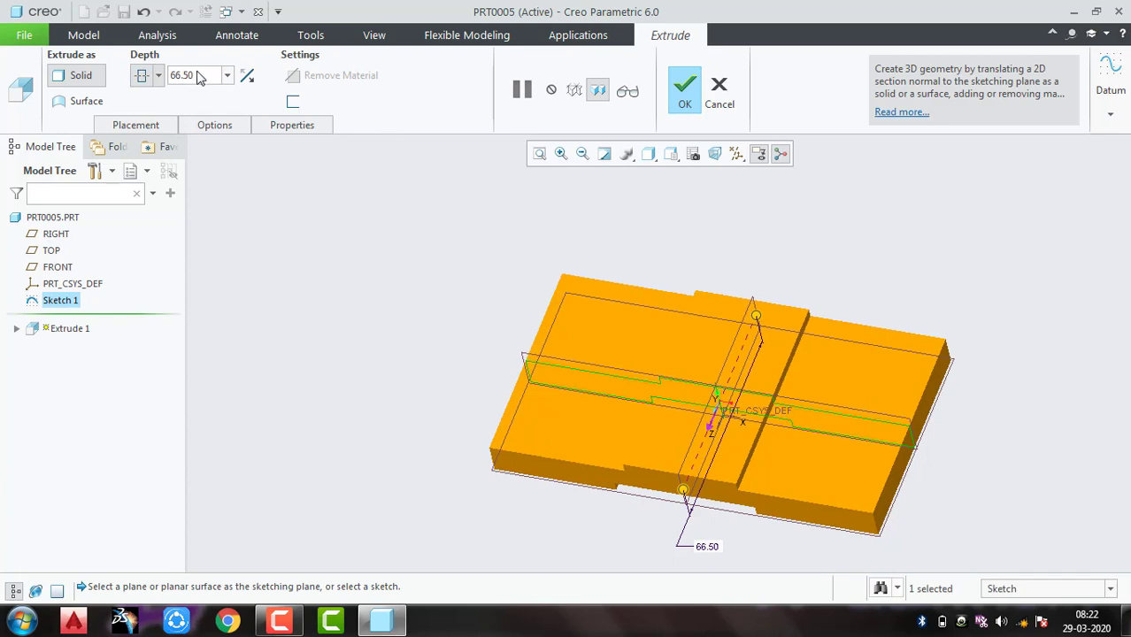
double_click(200, 76)
text(72)
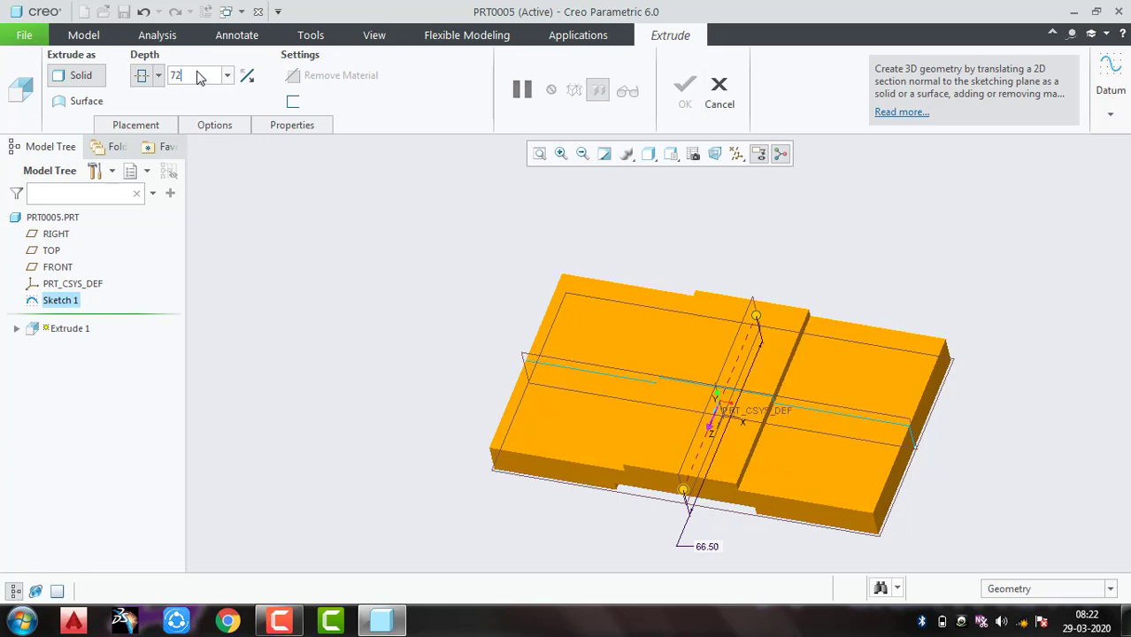
key(Return)
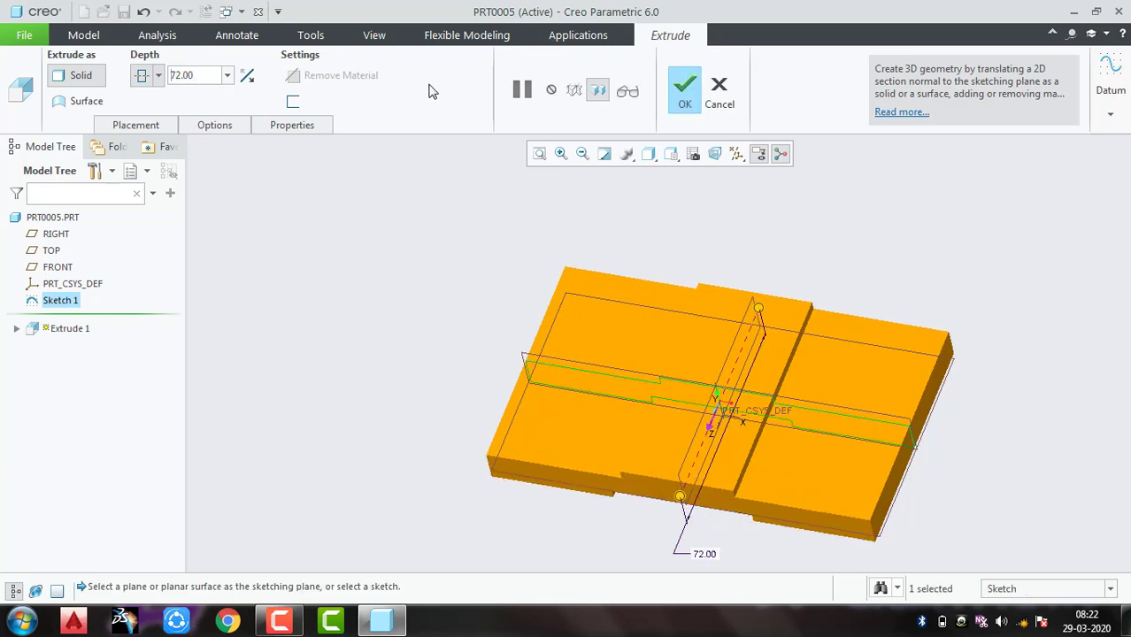
click(684, 97)
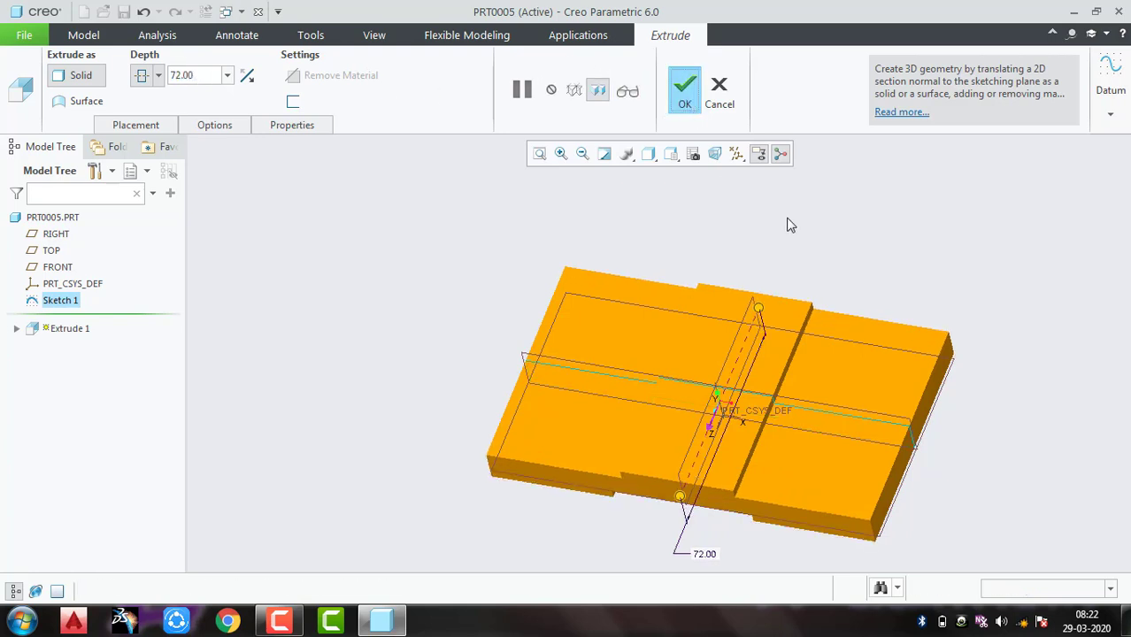
Start a sketch on the lower left top face and draw two equal, vertically aligned circles about 10.7 mm in diameter
click(580, 292)
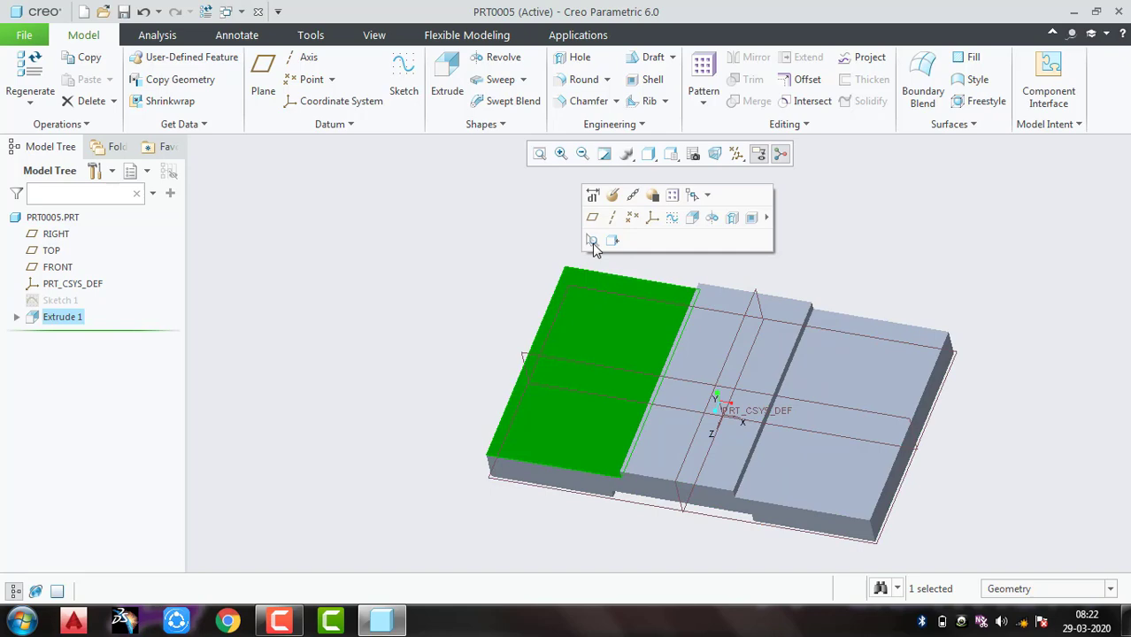
click(671, 218)
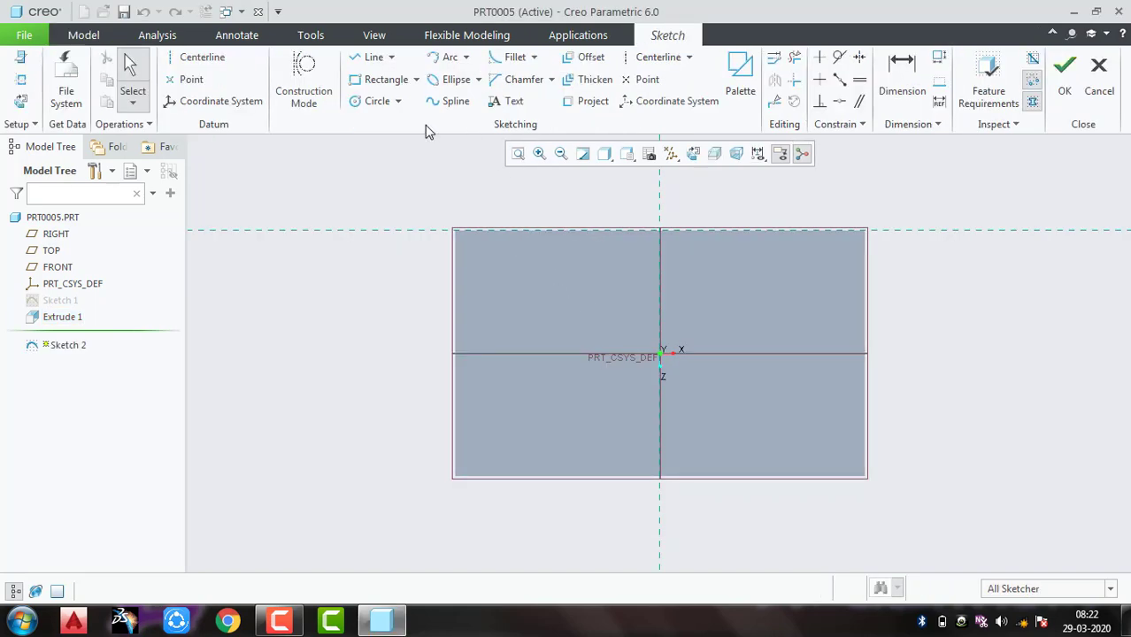
click(371, 101)
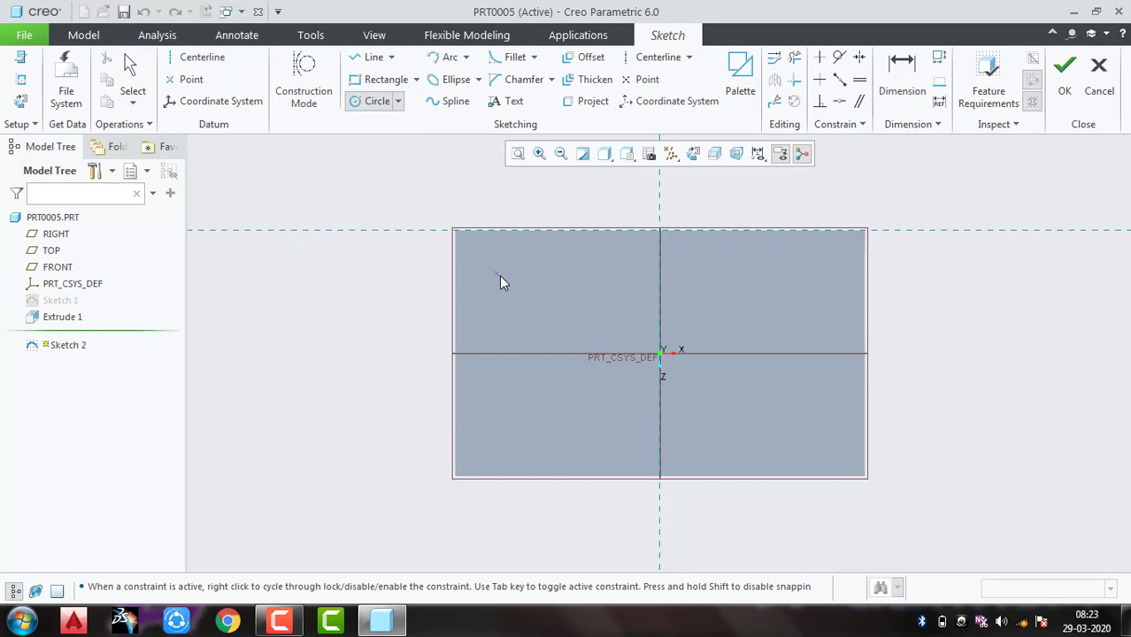
click(510, 286)
click(497, 422)
click(509, 440)
middle_click(540, 184)
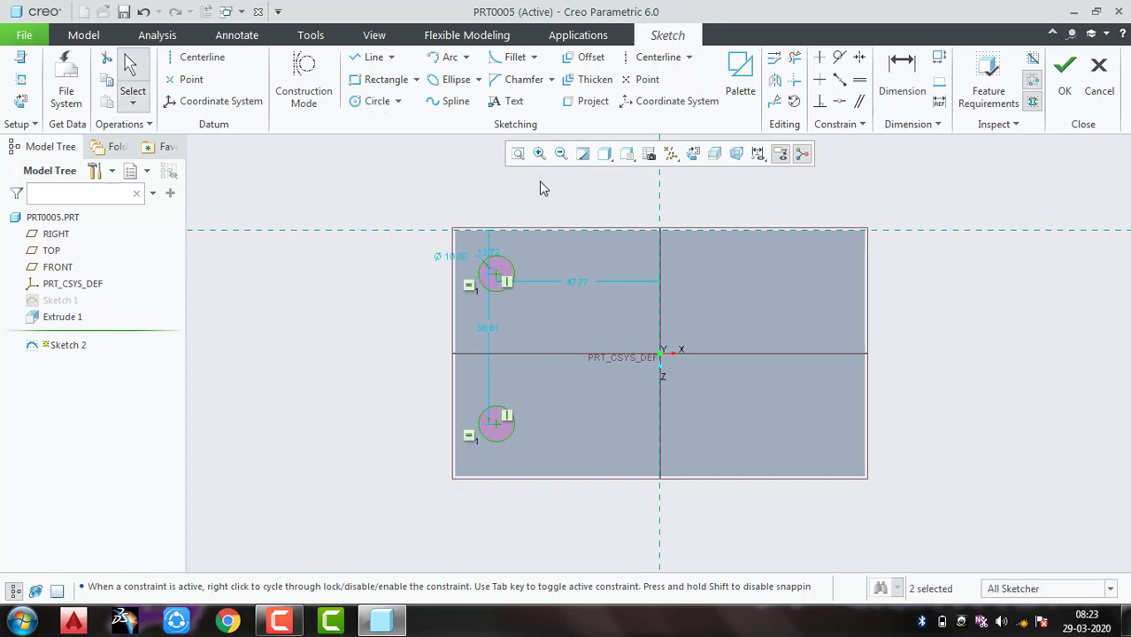
Set the diameter of the two equal circles to 12 mm
double_click(453, 259)
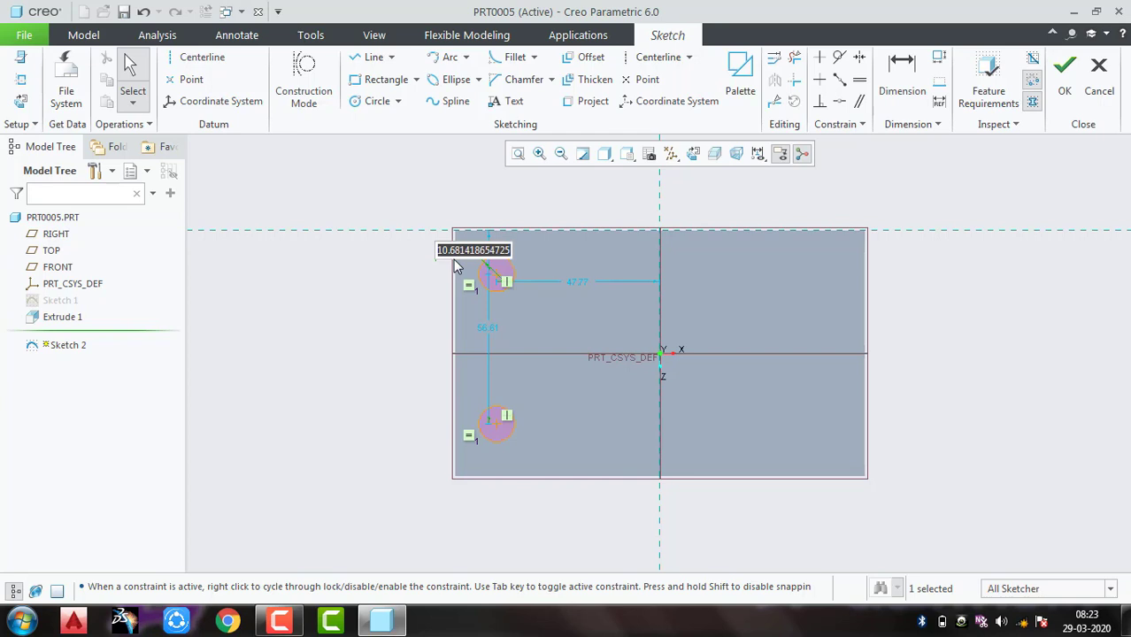
text(12)
key(Return)
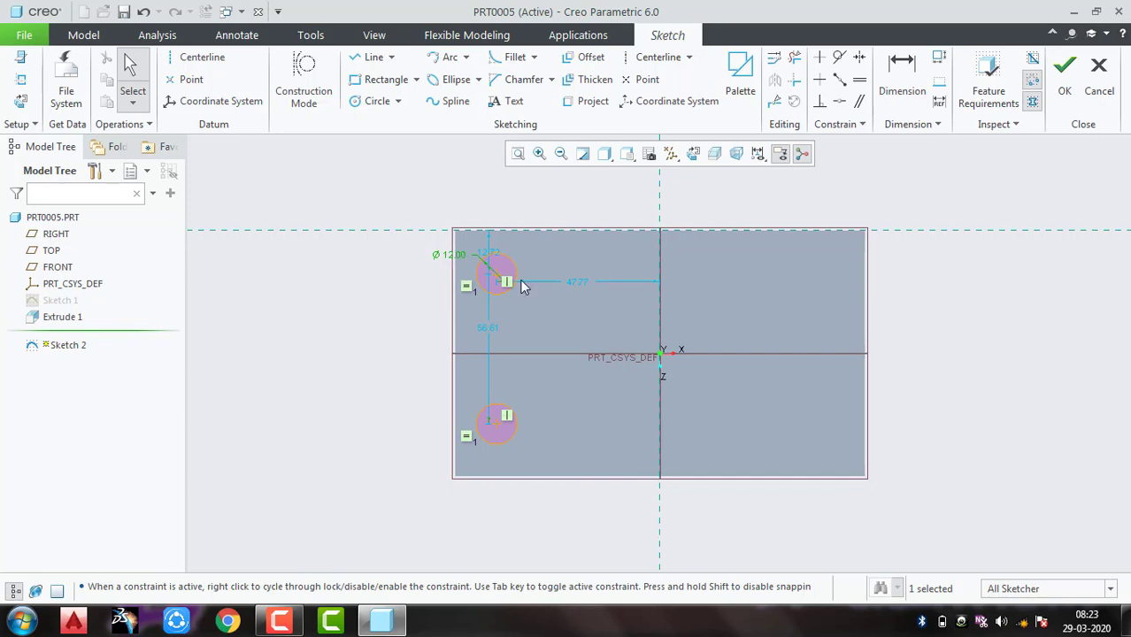
Display the model shaded with edges and set the upper circle's centre 23 mm from the left edge of the raised step
click(606, 158)
click(630, 192)
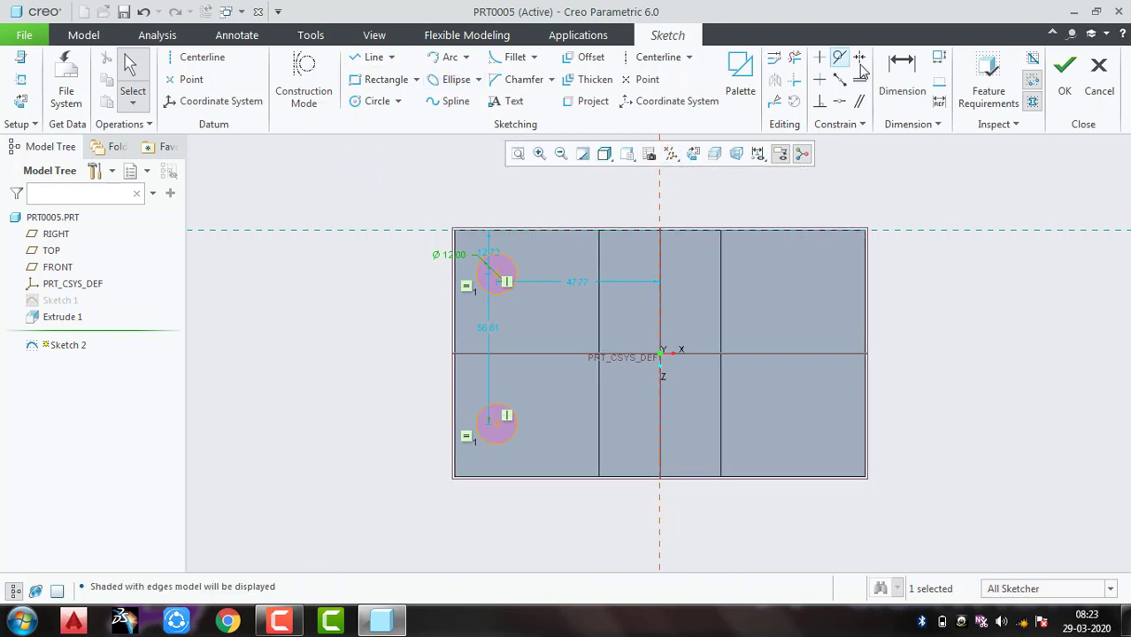
click(902, 70)
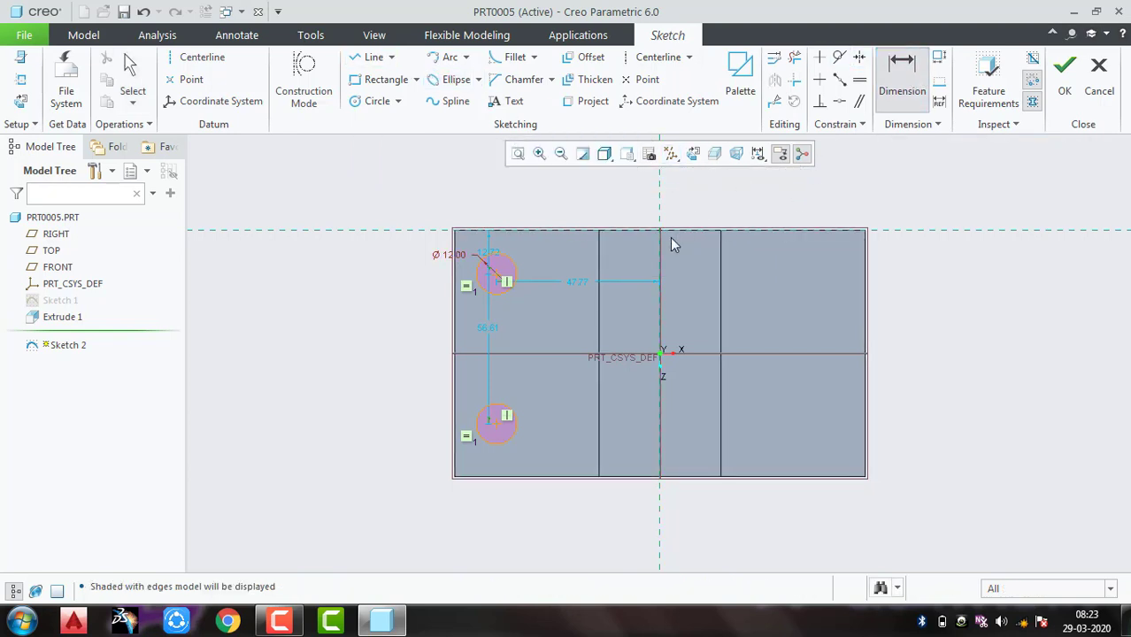
click(599, 278)
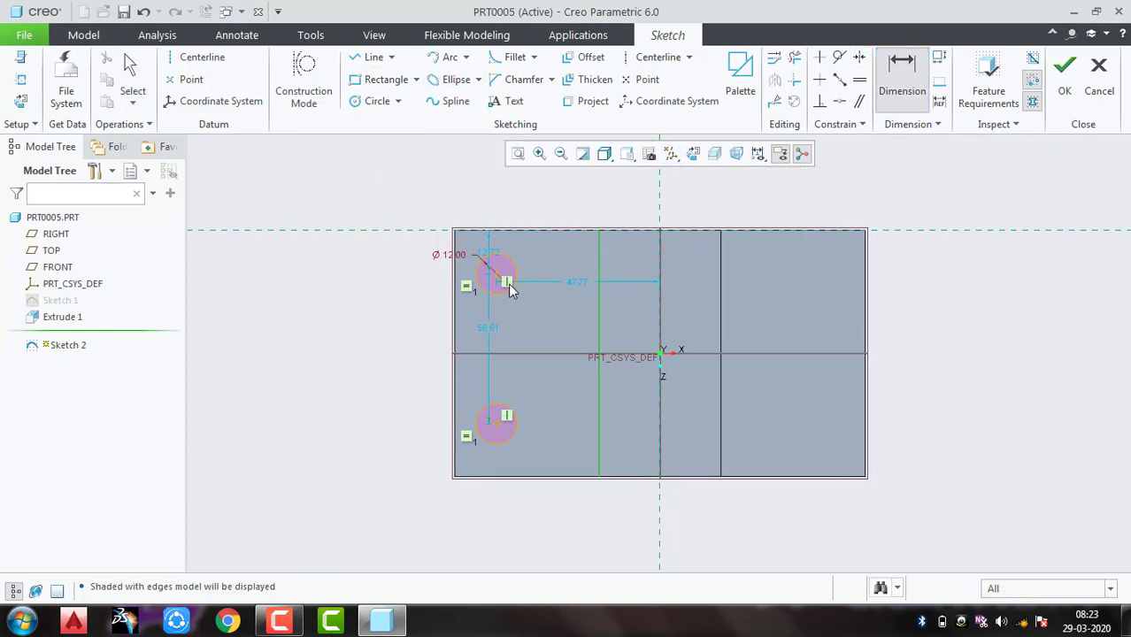
middle_click(527, 206)
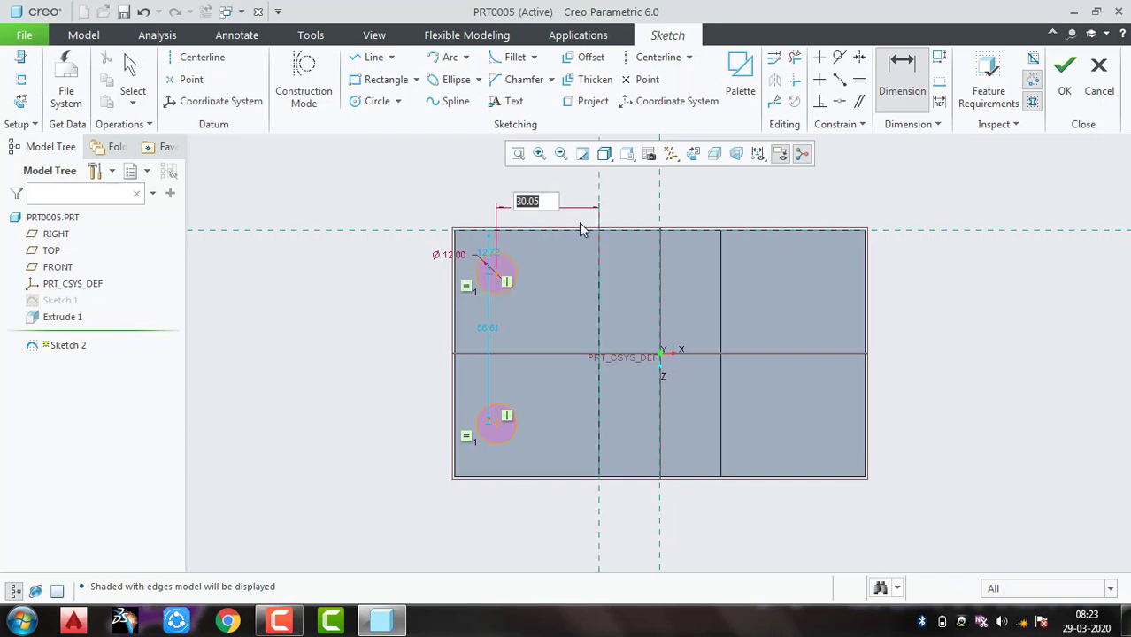
text(23)
key(Return)
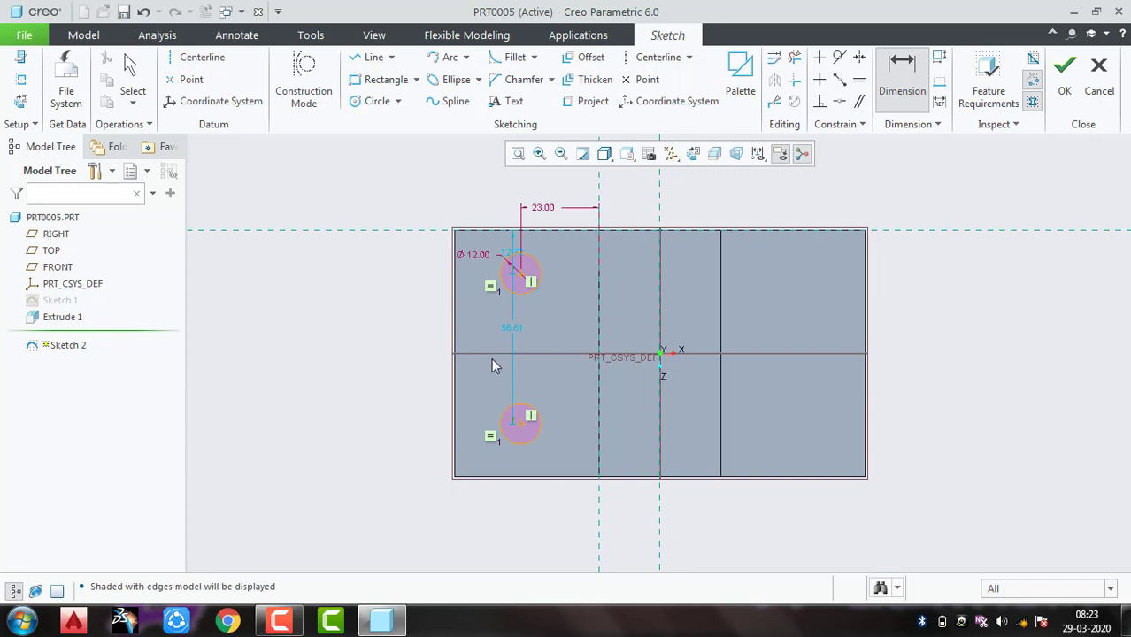
Dimension the centres of the upper and lower circles at 24 mm each from the horizontal reference line
click(523, 280)
click(528, 353)
middle_click(404, 293)
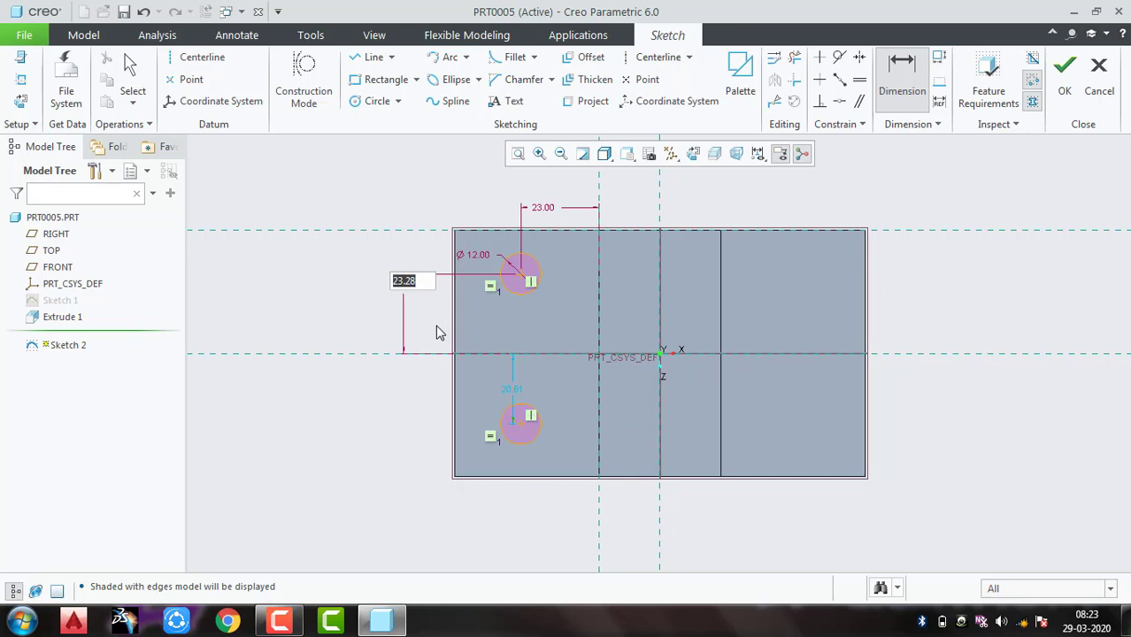
text(24)
key(Return)
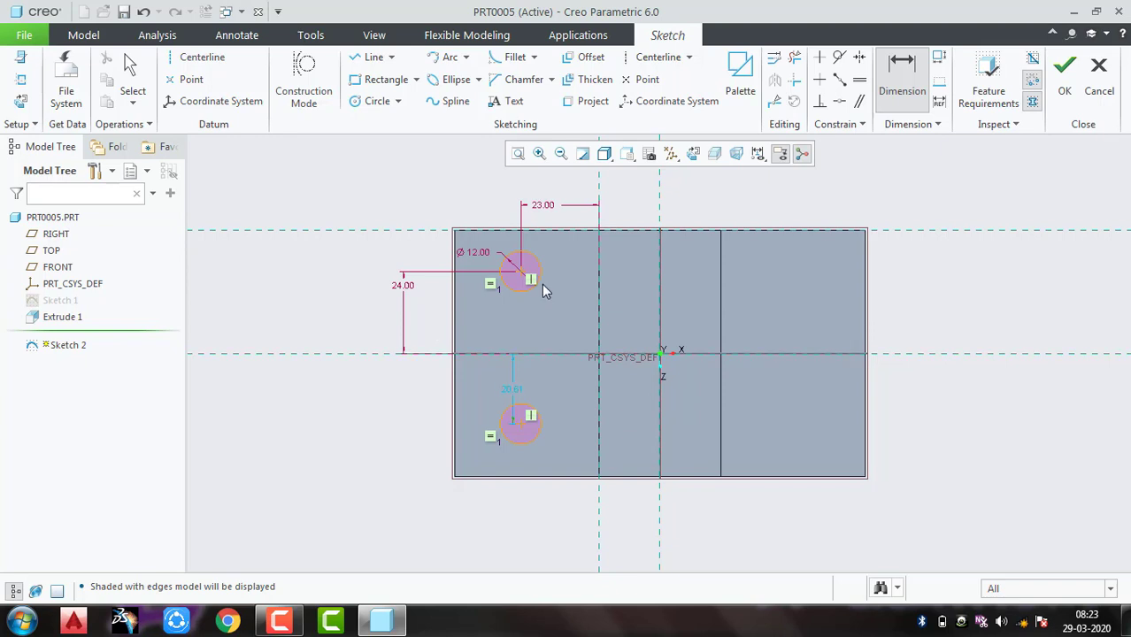
double_click(513, 391)
text(24)
key(Return)
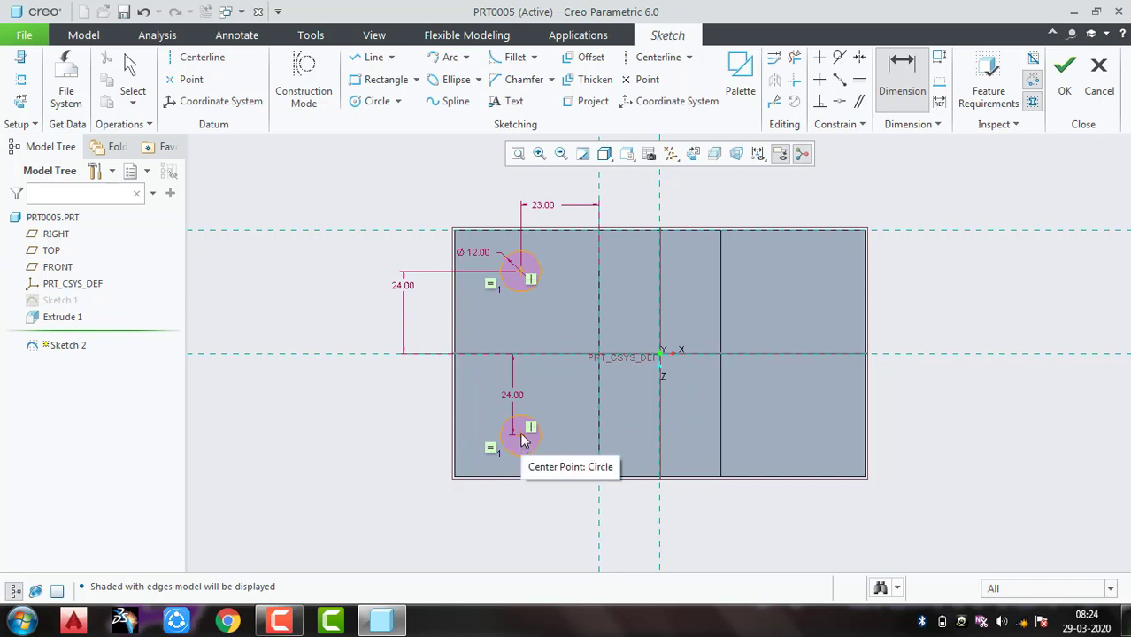
Try to dimension the lower circle's centre from the left edge of the raised step
click(601, 435)
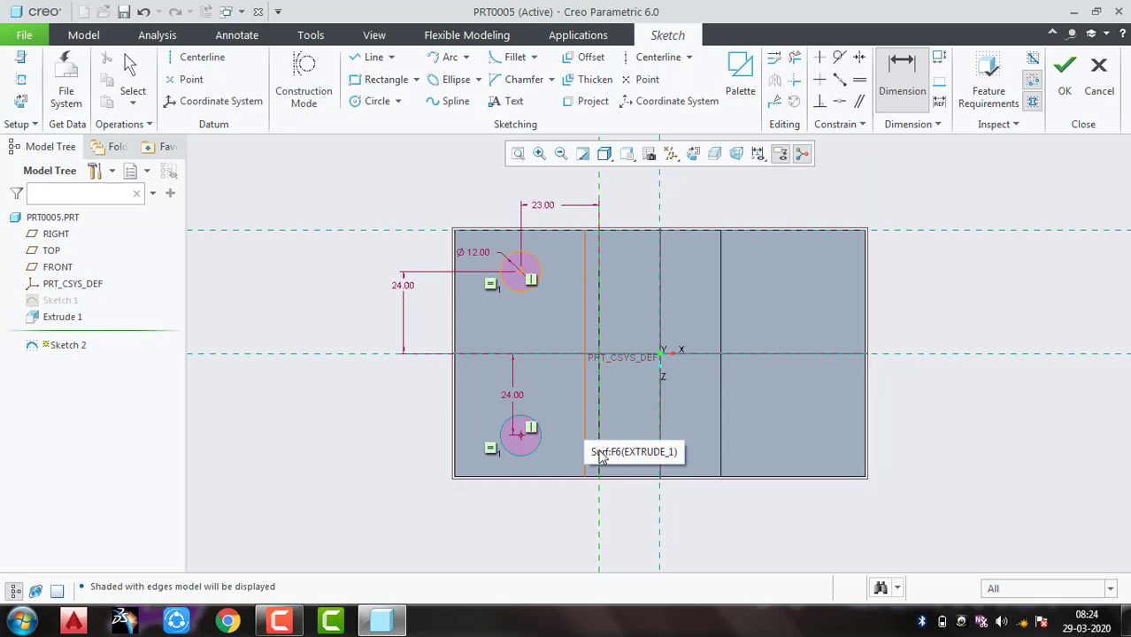
mouse_move(588, 472)
middle_down()
mouse_move(591, 448)
mouse_move(619, 423)
middle_up()
click(618, 449)
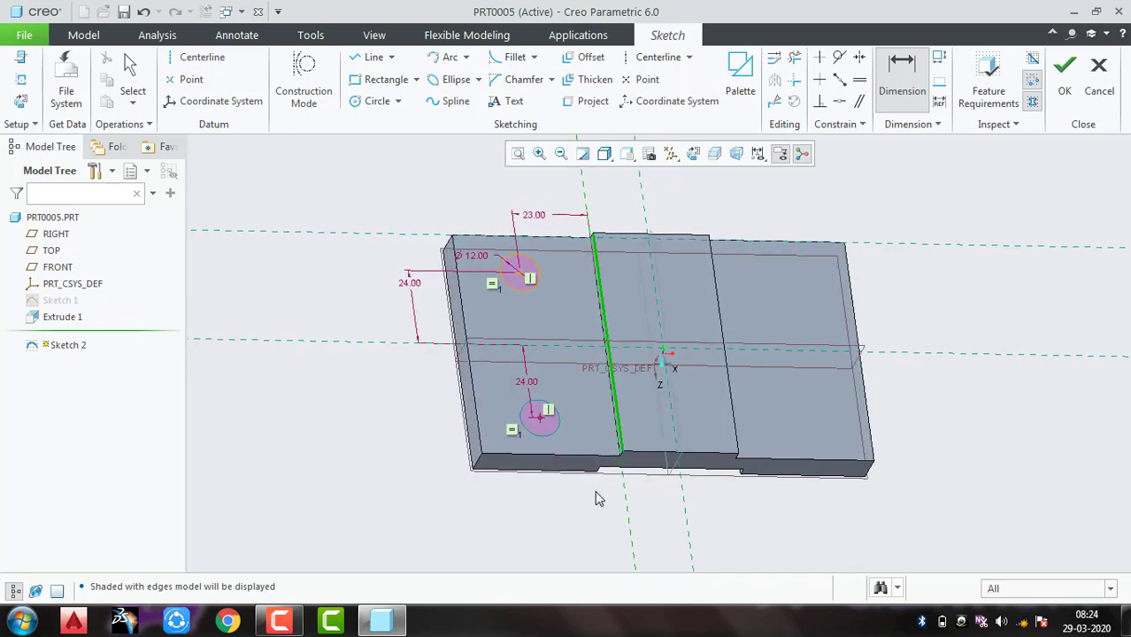
middle_click(595, 498)
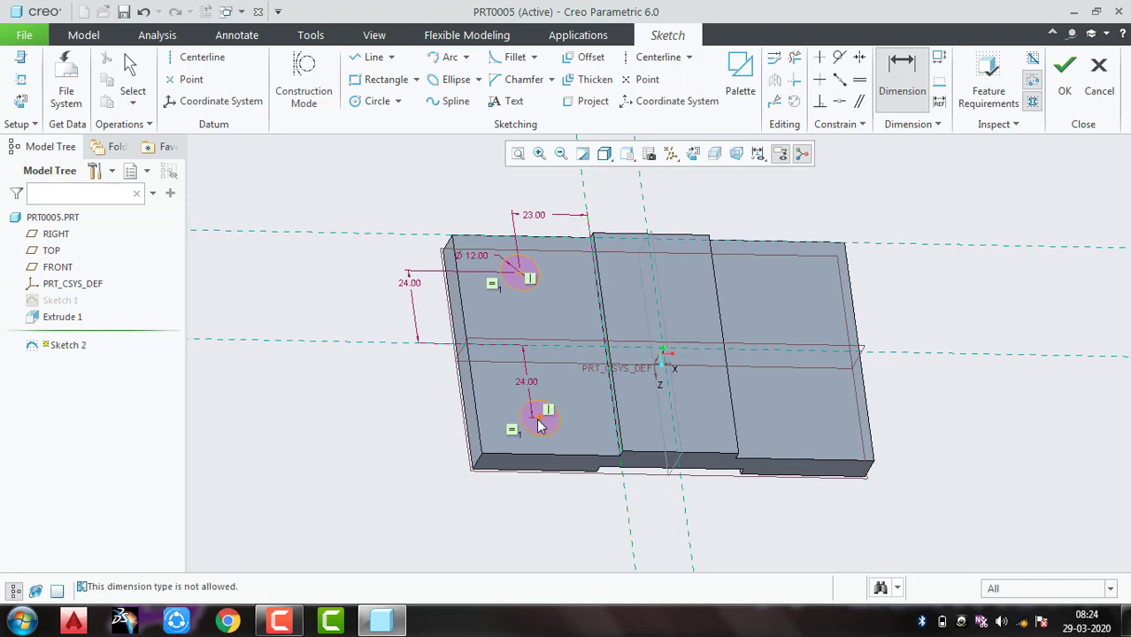
click(618, 421)
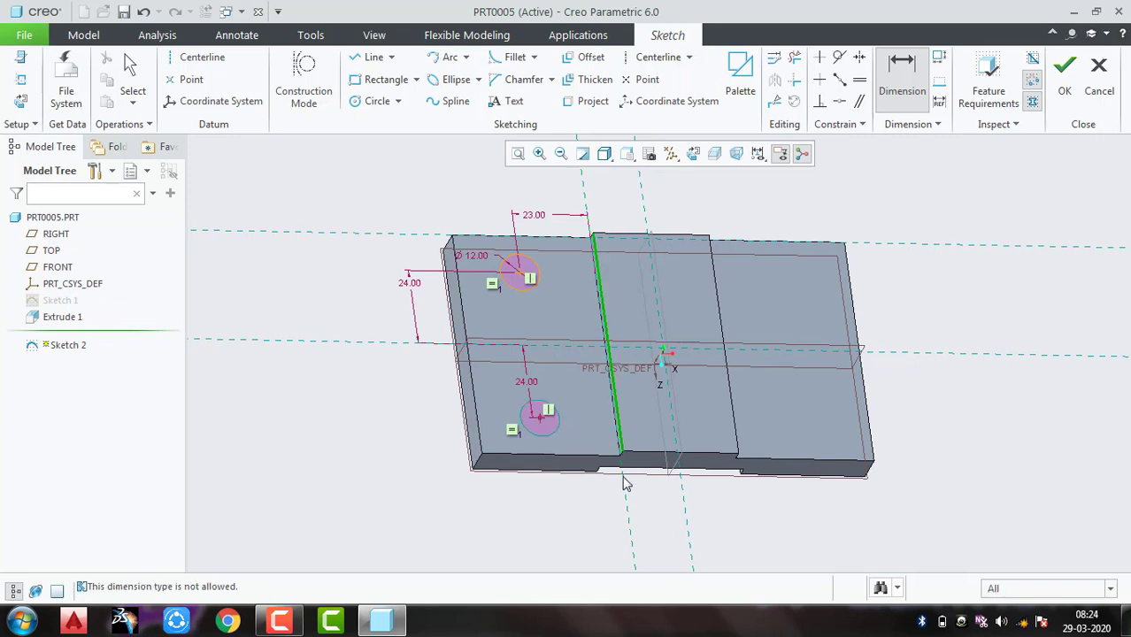
middle_click(600, 513)
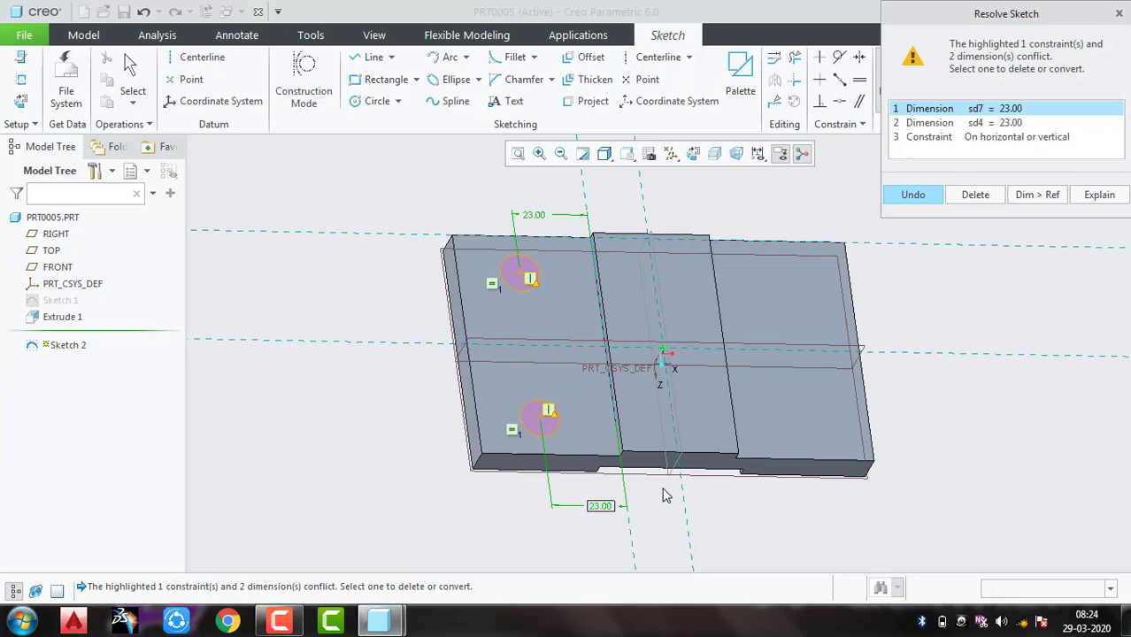
click(1118, 13)
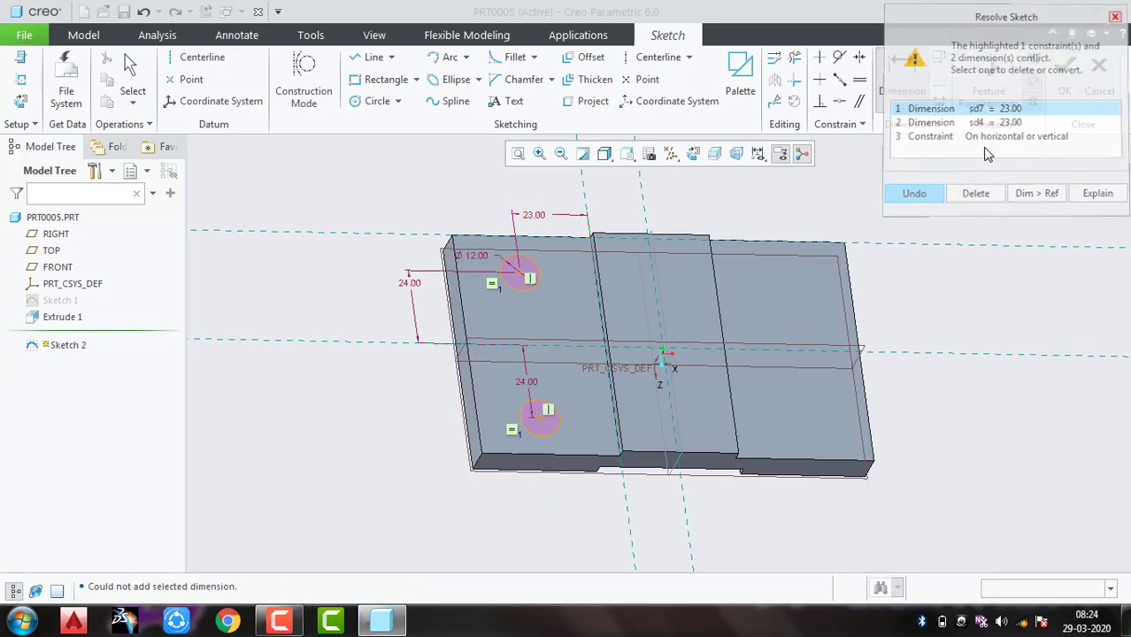
Draw a vertical centerline through the origin along the middle of the plate
click(692, 154)
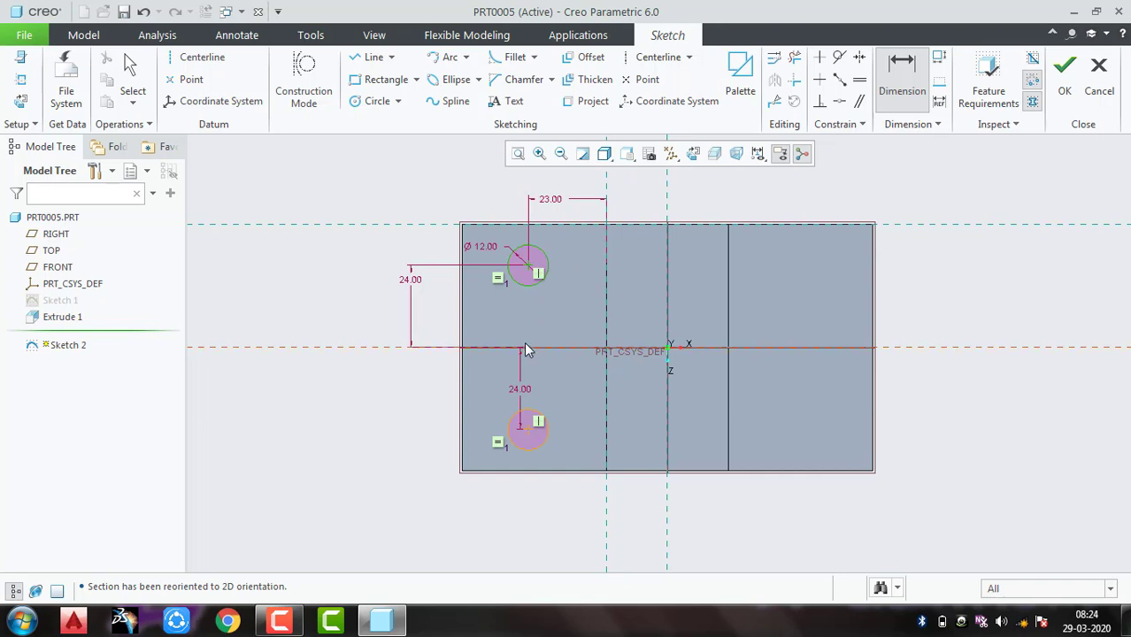
click(208, 64)
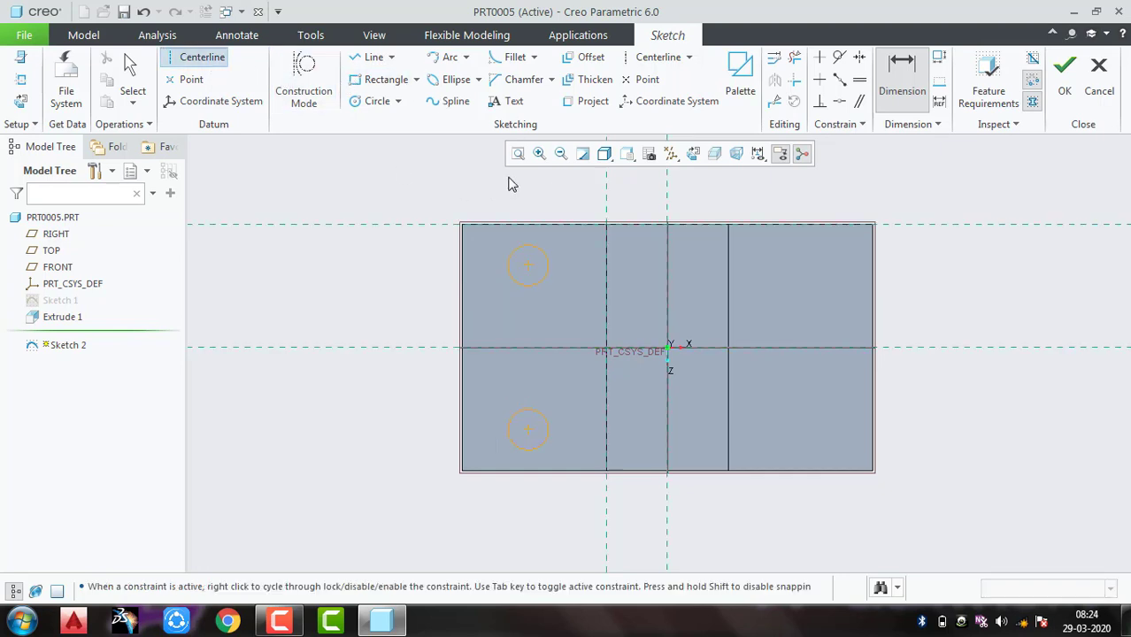
click(668, 224)
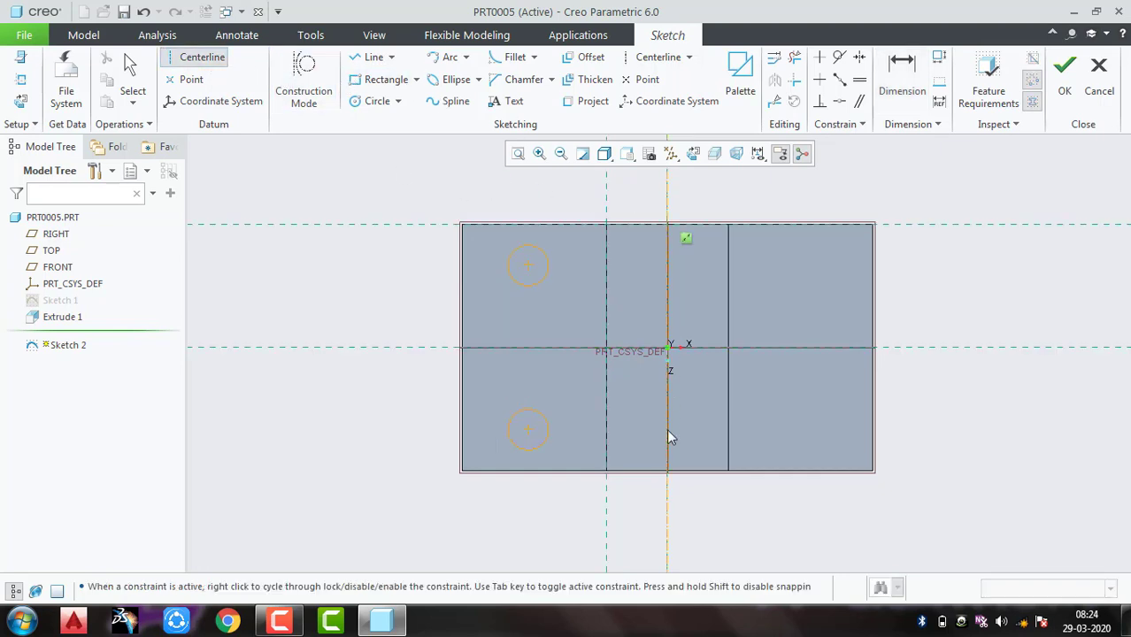
click(667, 539)
click(759, 516)
middle_click(825, 221)
click(219, 59)
click(665, 193)
click(670, 507)
middle_click(731, 507)
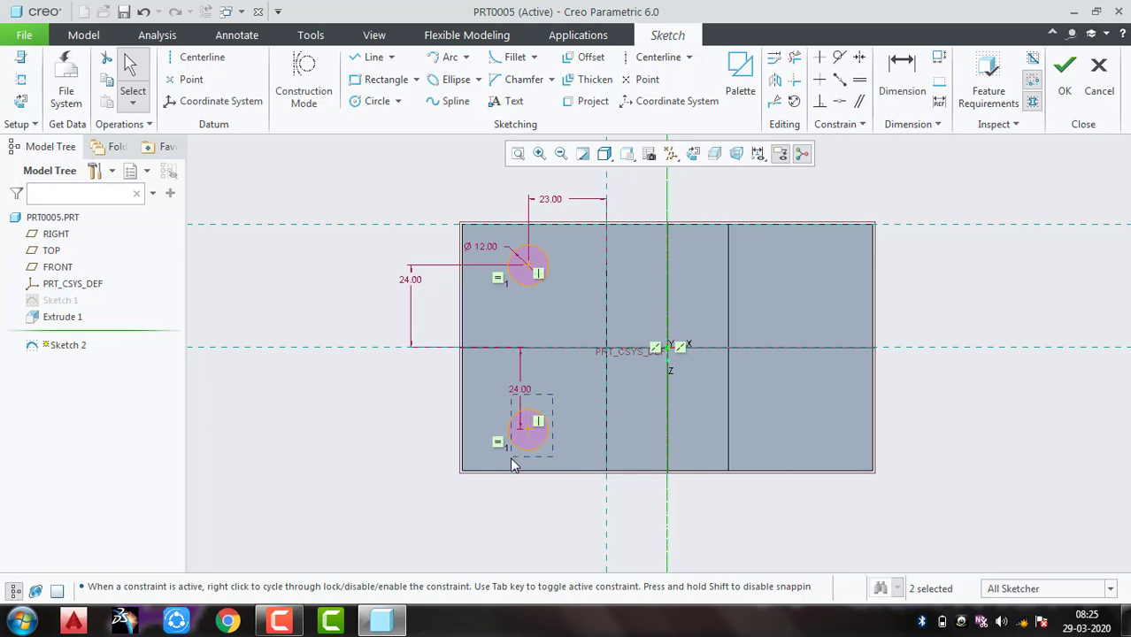
Mirror both circles about the vertical centerline and finish the sketch
drag(511, 458, 511, 459)
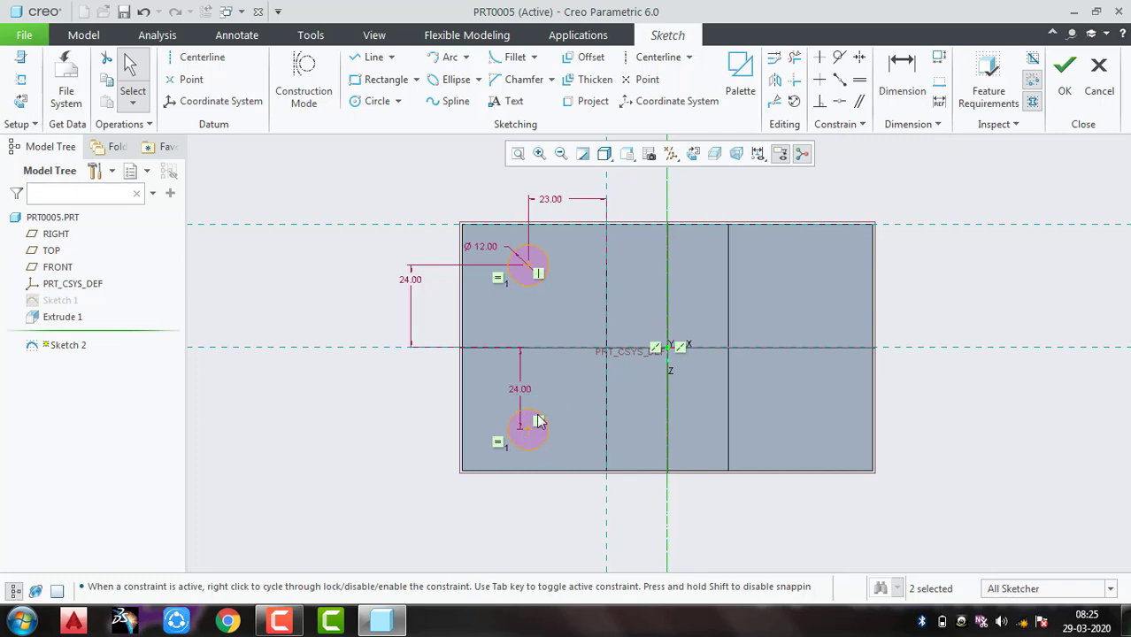
ctrl+click(538, 287)
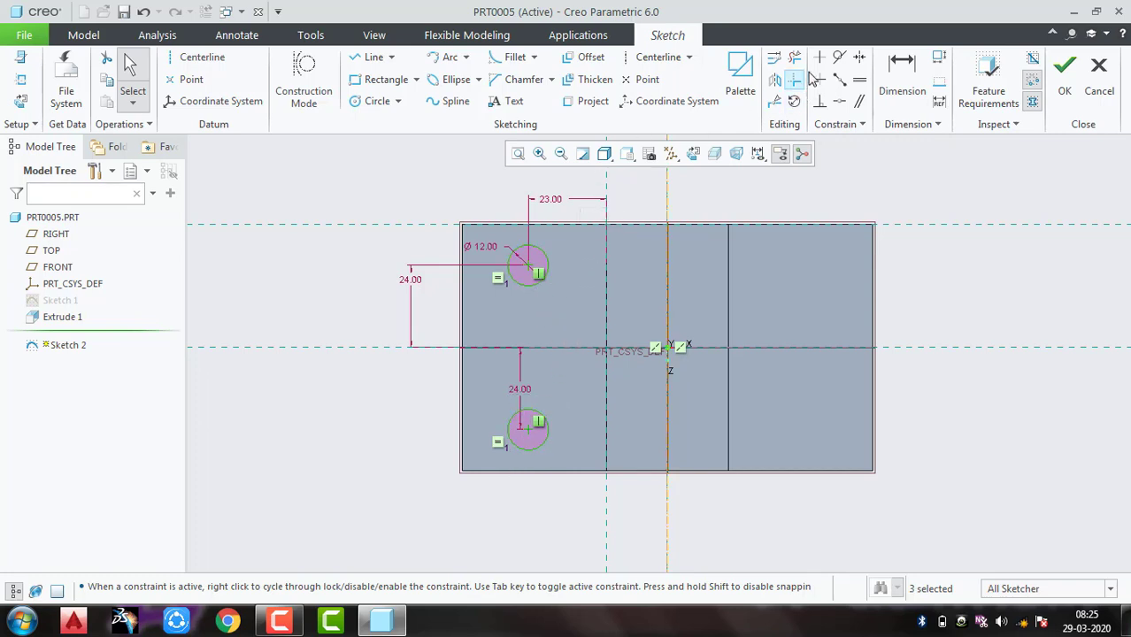
click(774, 80)
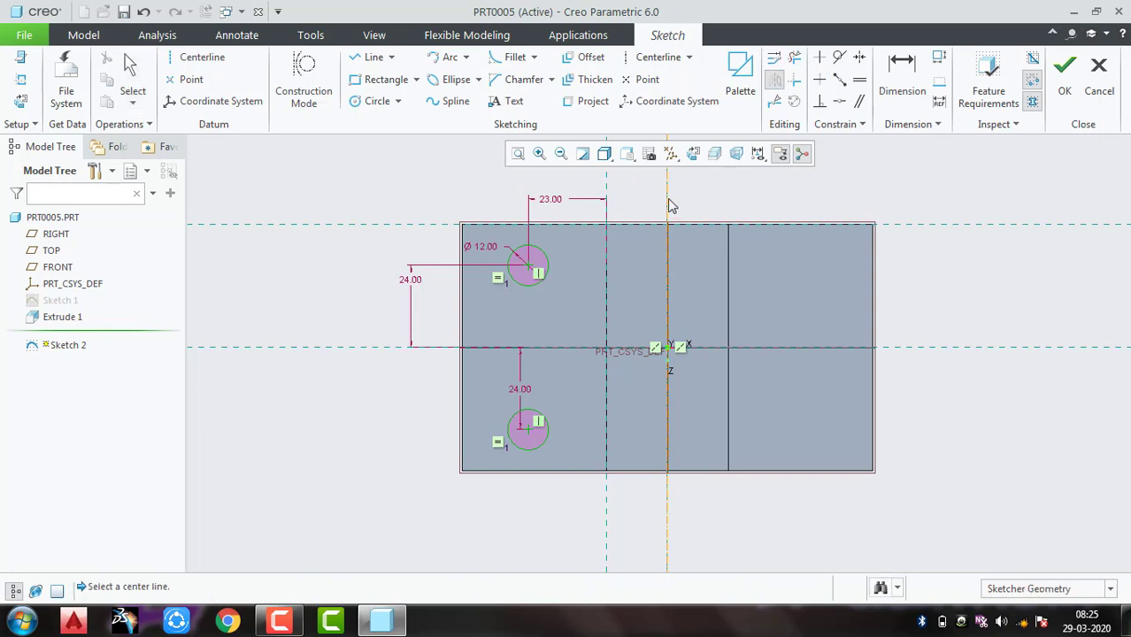
click(668, 196)
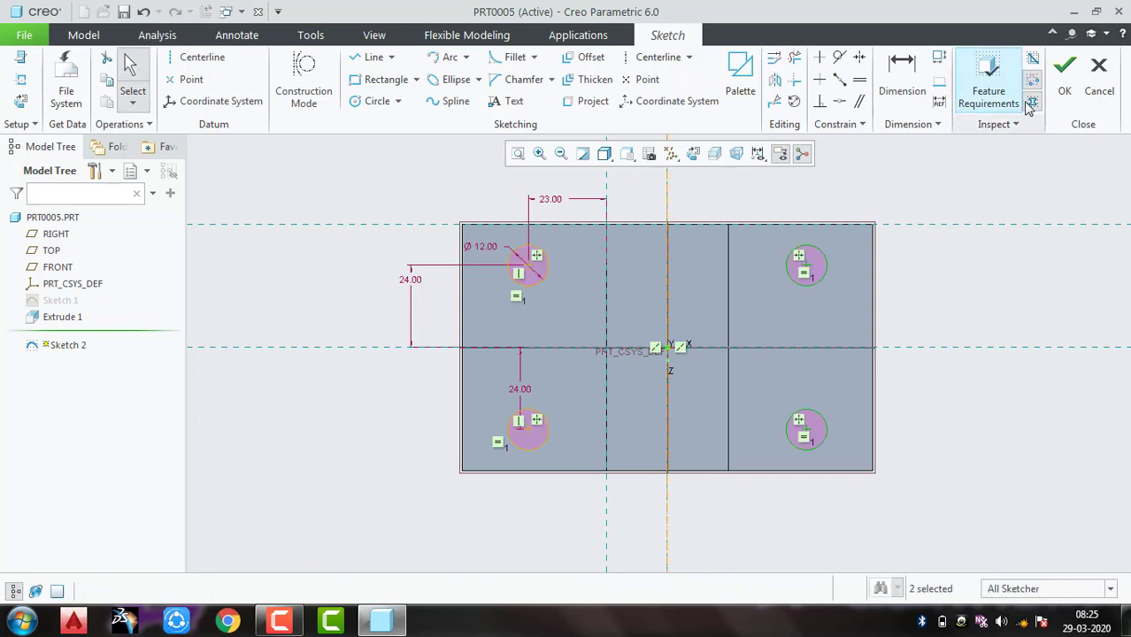
click(1064, 78)
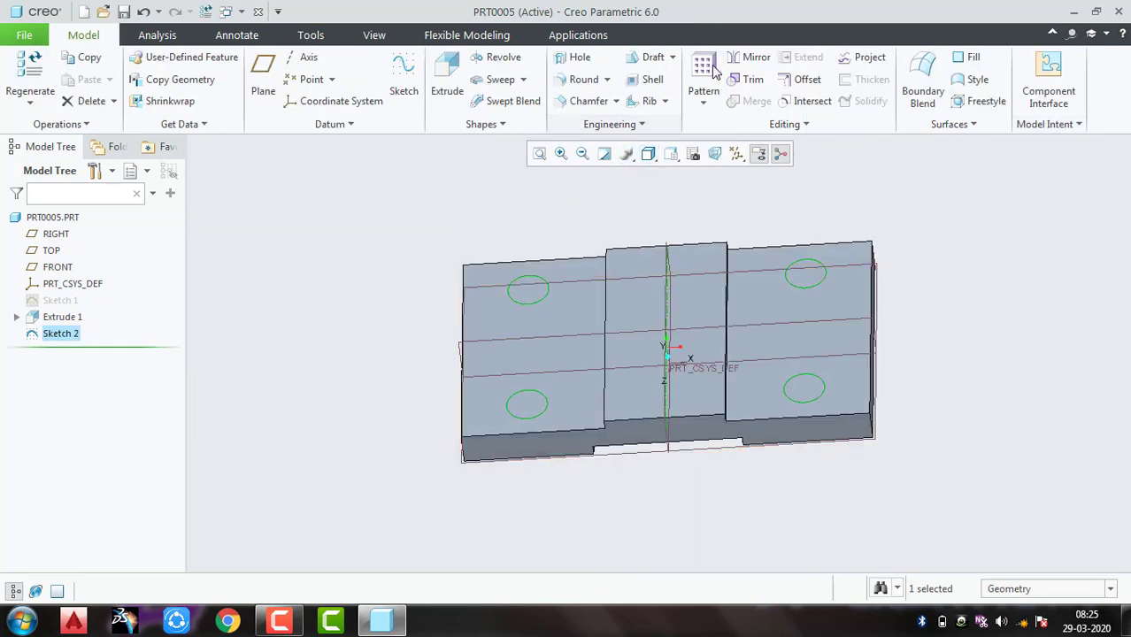
Extrude the four-circle sketch as a material-removing cut into the plate, 76.73 mm deep, with the direction reversed
click(445, 84)
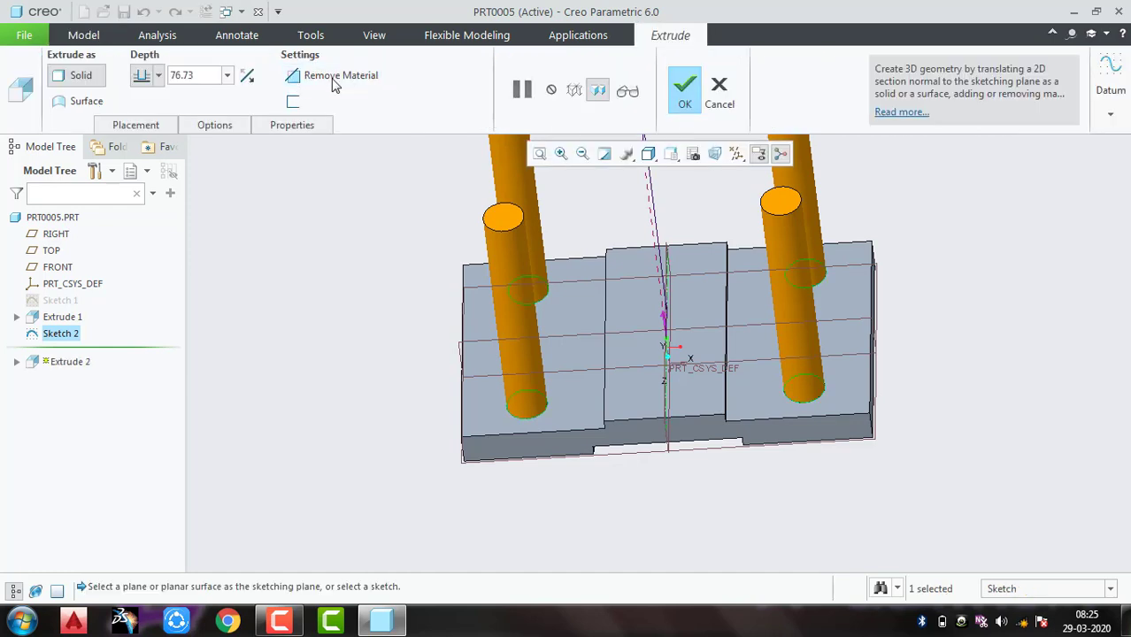
click(247, 76)
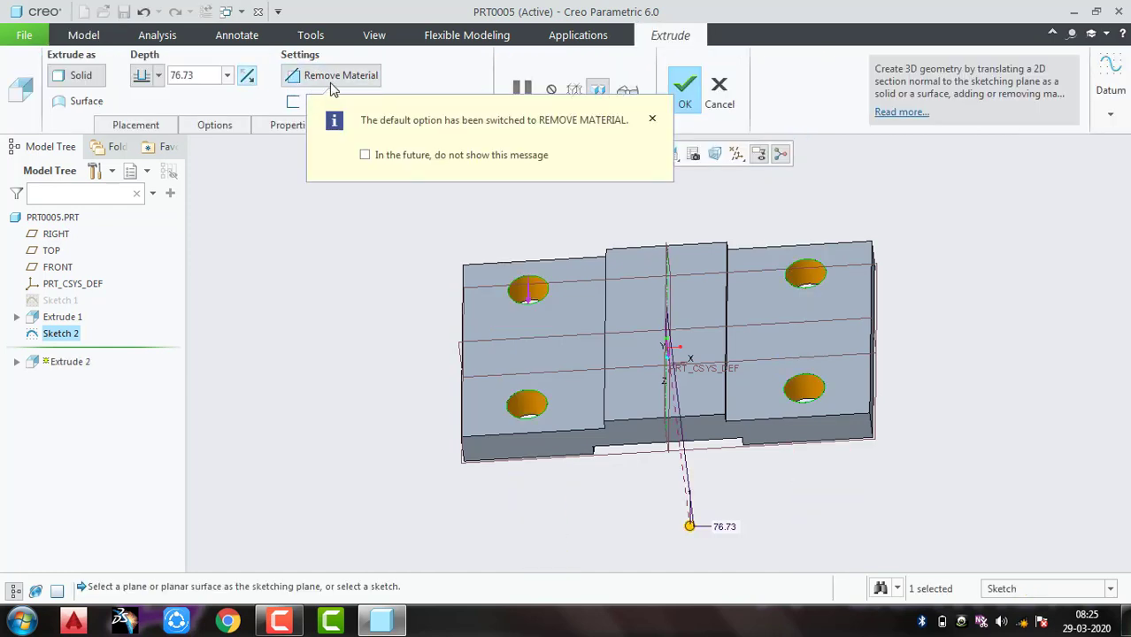
click(684, 88)
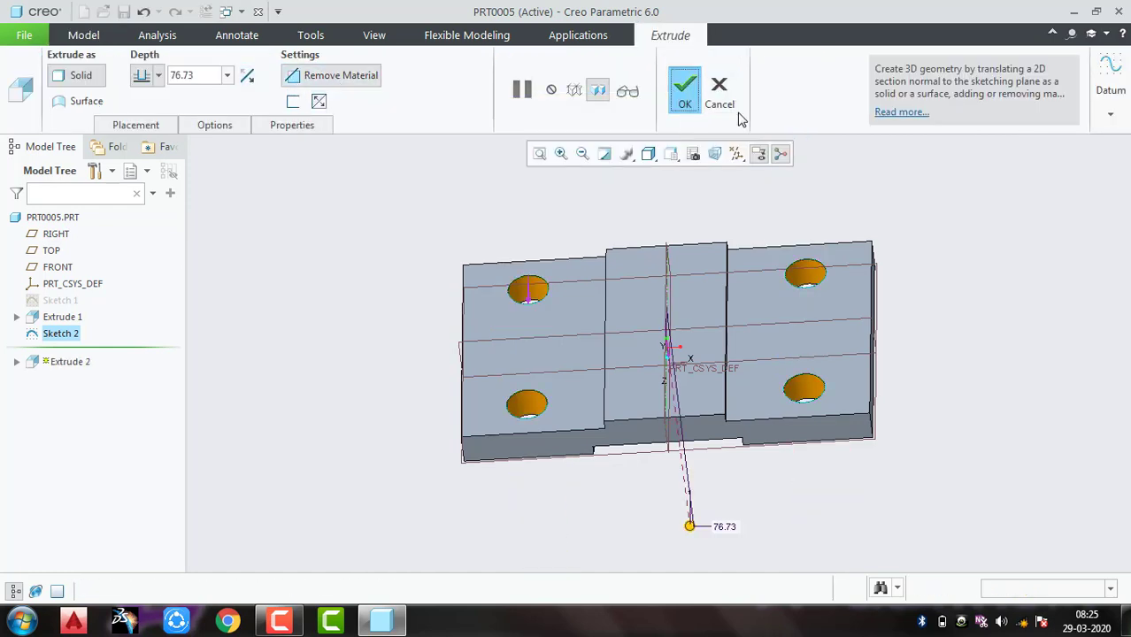
click(990, 307)
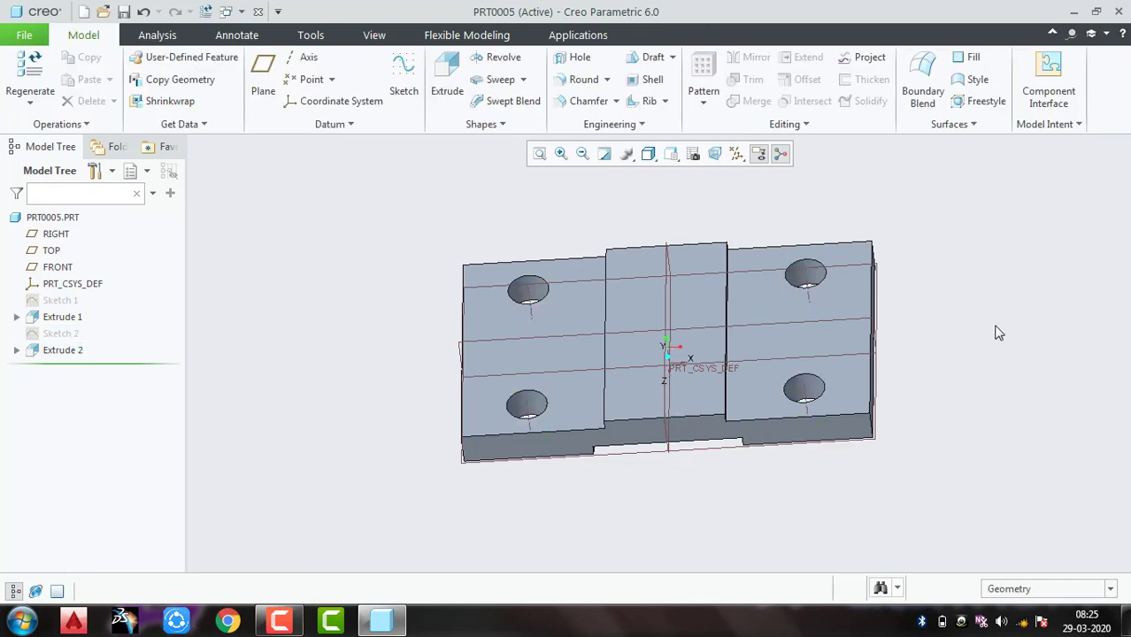
key(ctrl+d)
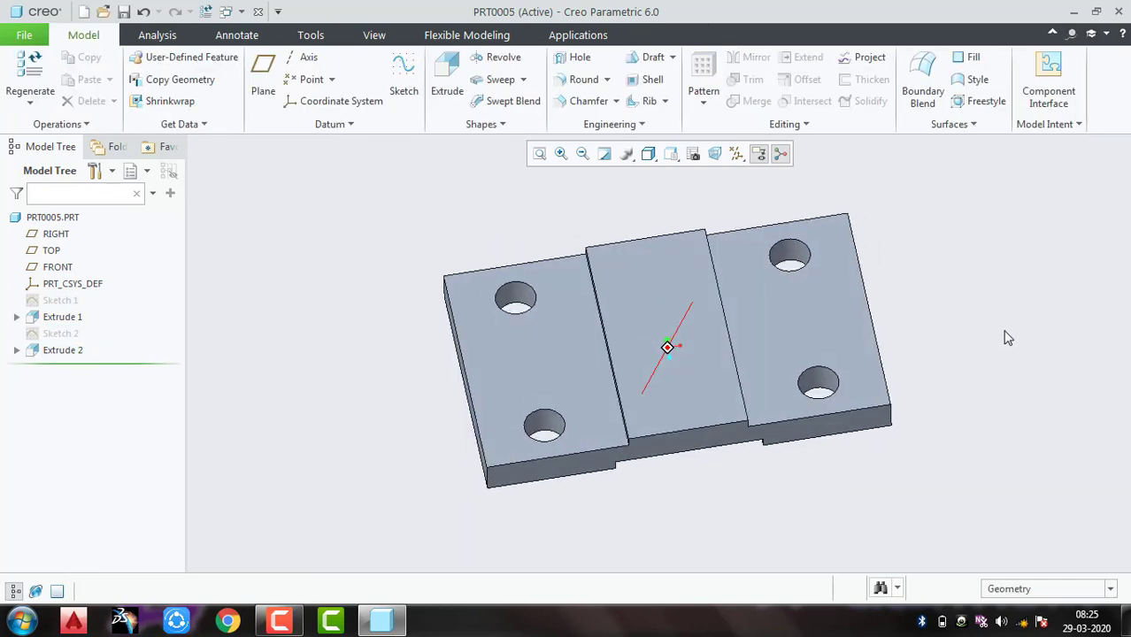
Round the four outer corner edges of the base plate with a 12 mm radius
scroll(995, 332, up, 2)
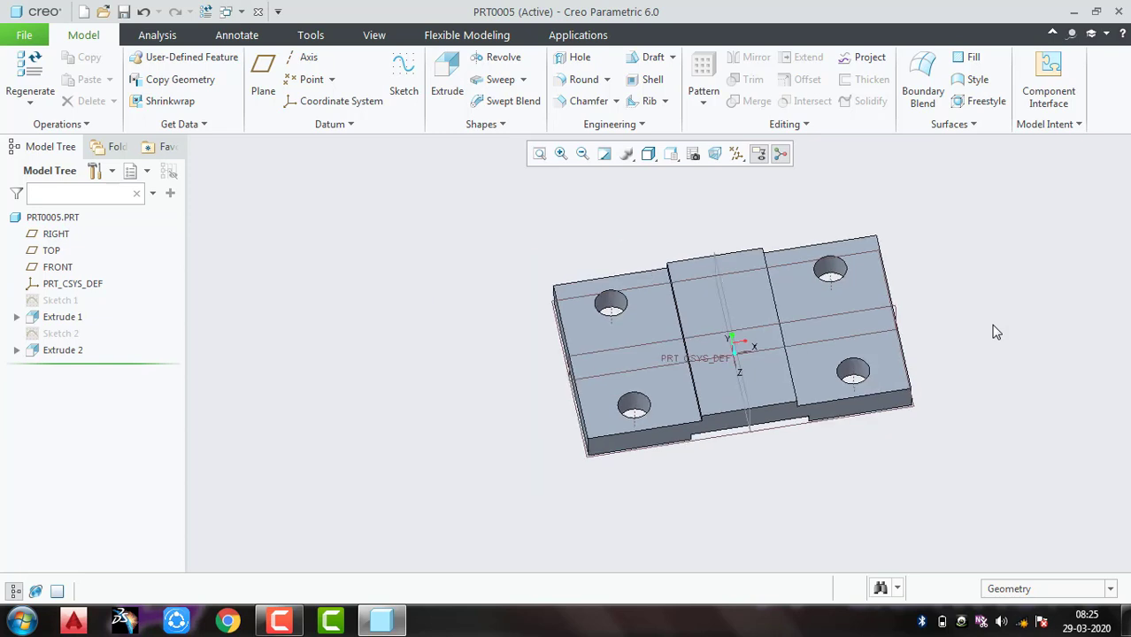
click(584, 79)
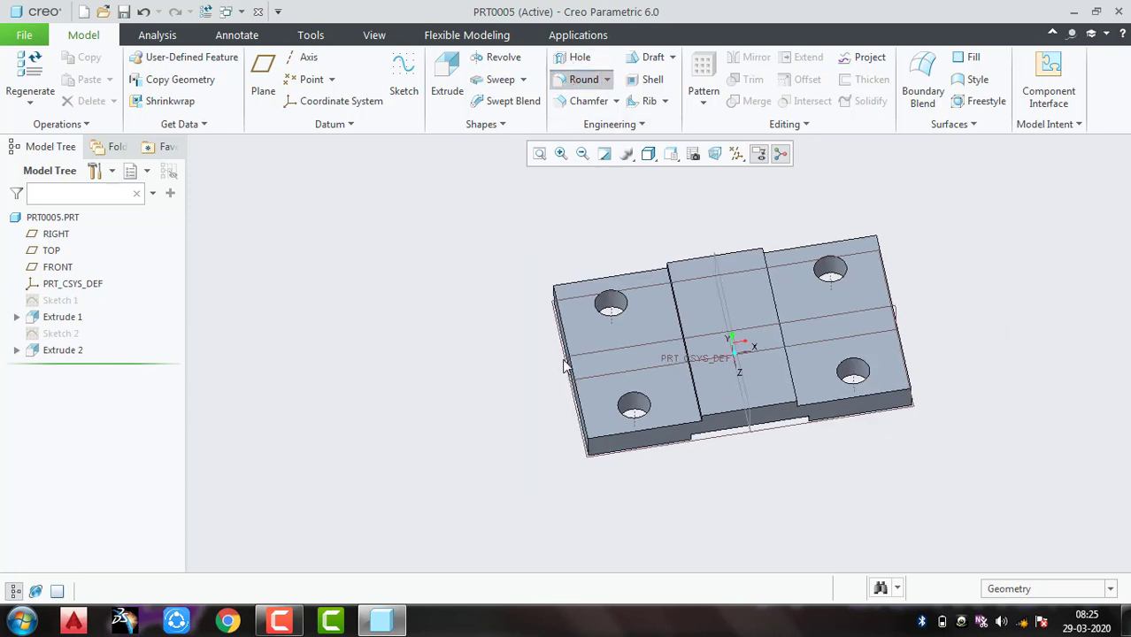
click(590, 451)
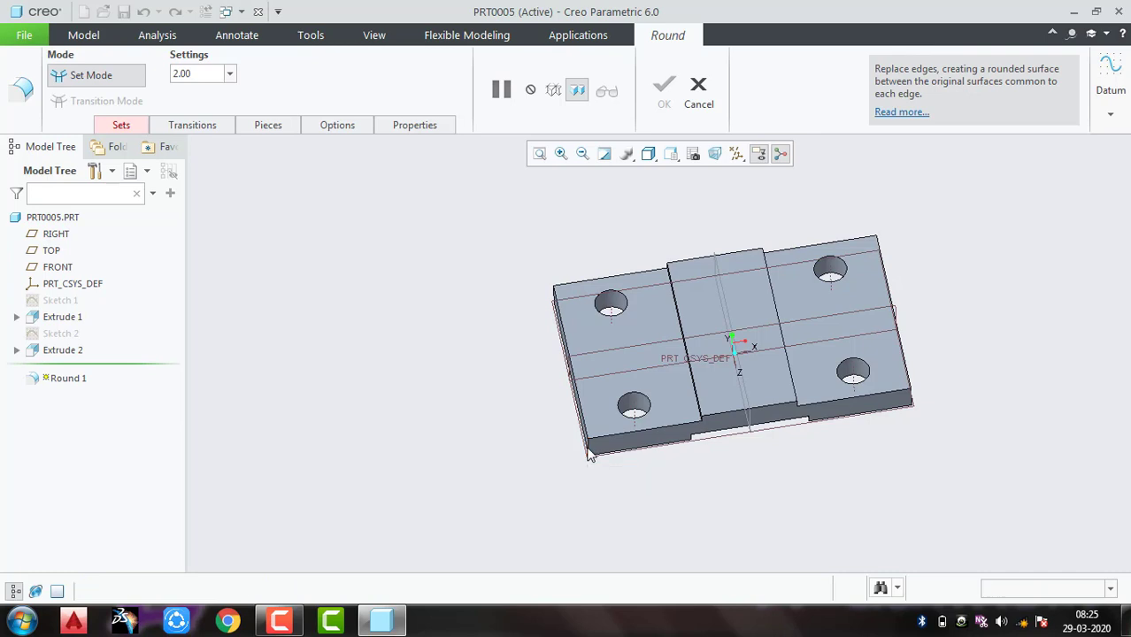
middle_drag(549, 339, 591, 345)
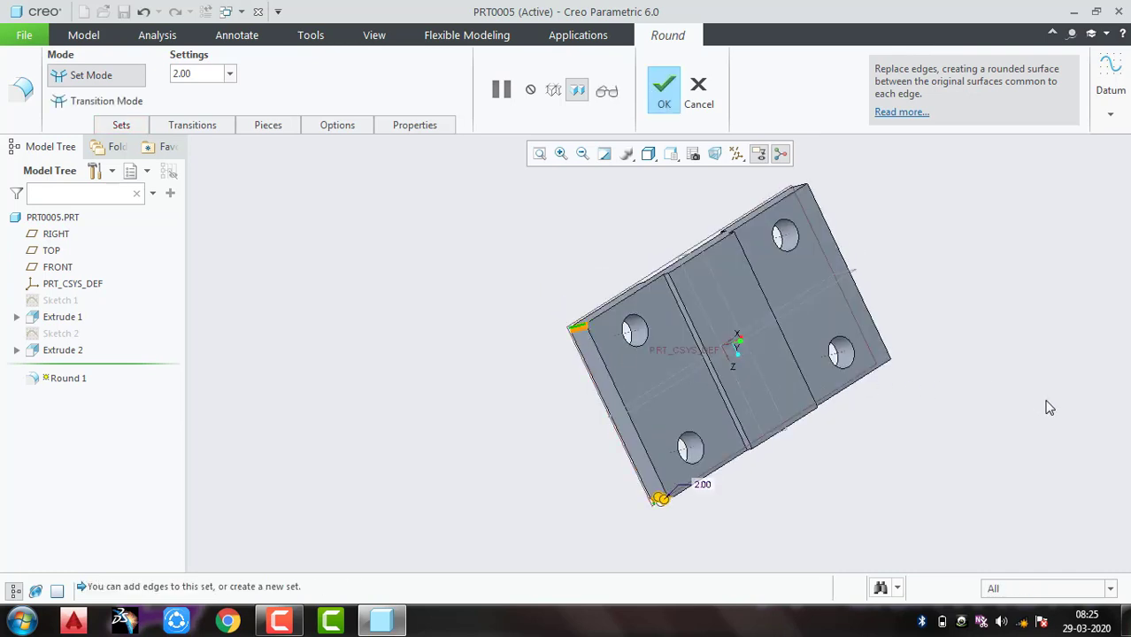
middle_drag(987, 388, 912, 408)
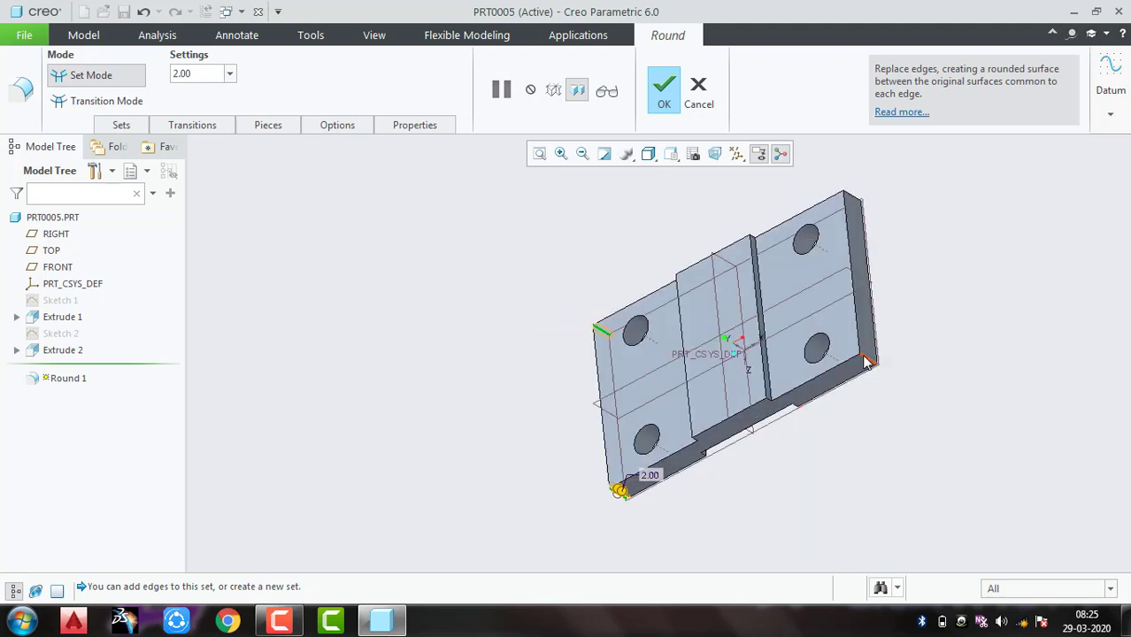
mouse_move(972, 328)
middle_down()
mouse_move(958, 342)
mouse_move(959, 310)
middle_up()
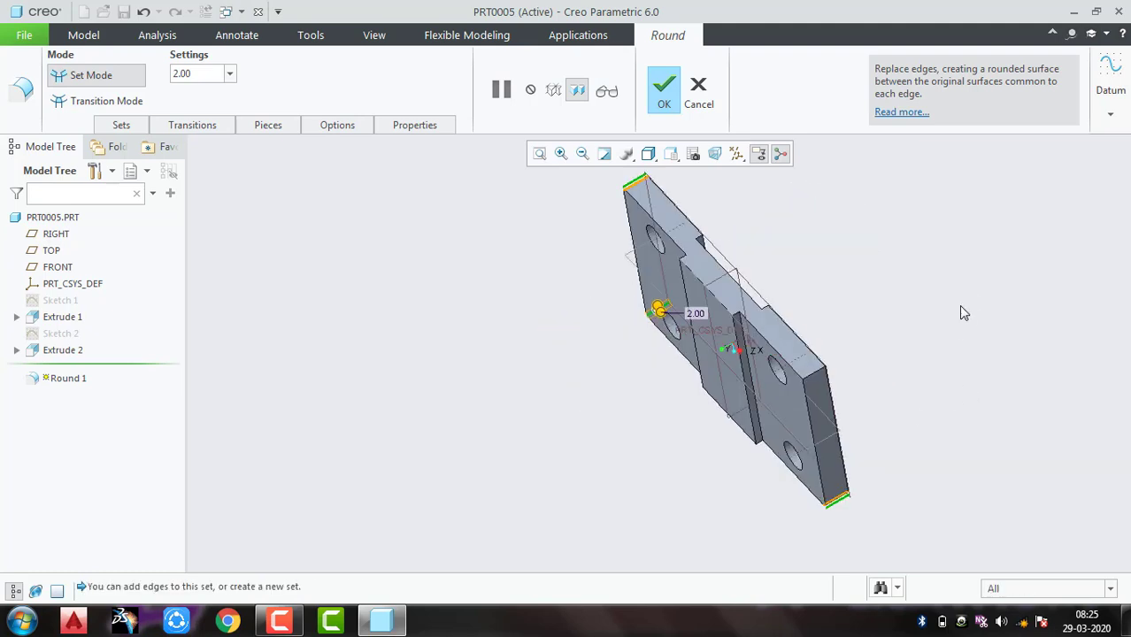
ctrl+click(820, 376)
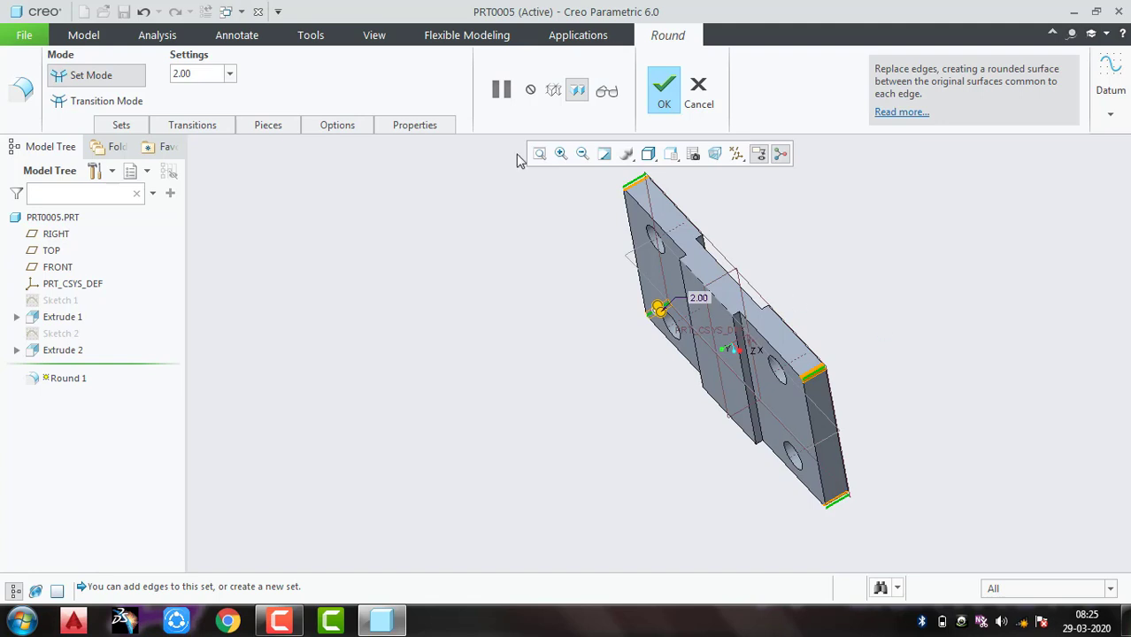
click(189, 75)
text(12)
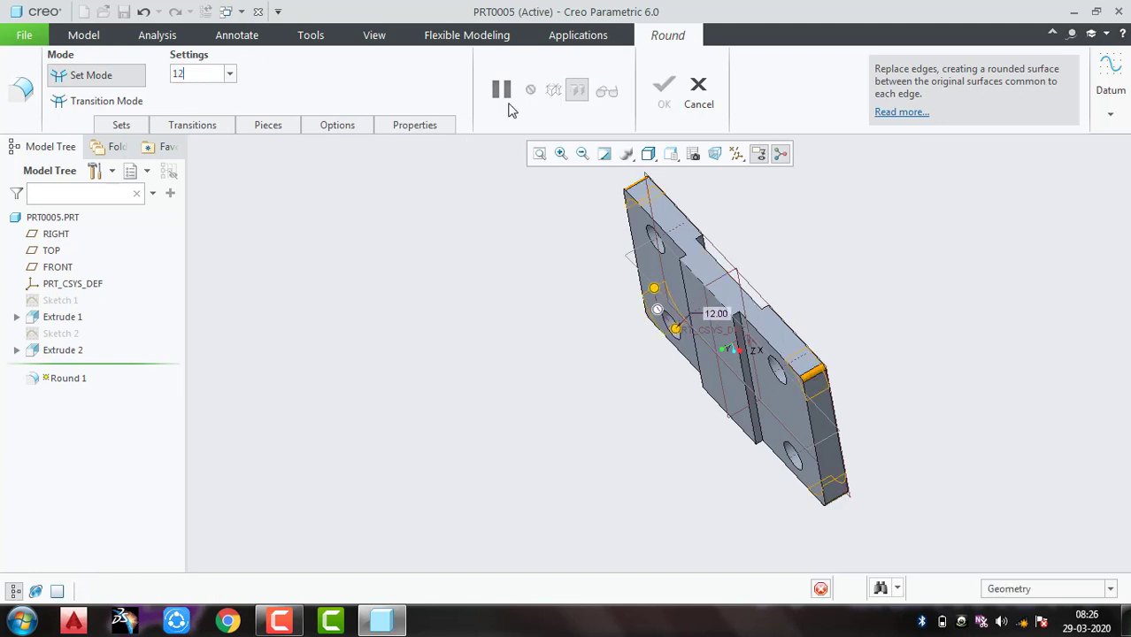
key(Return)
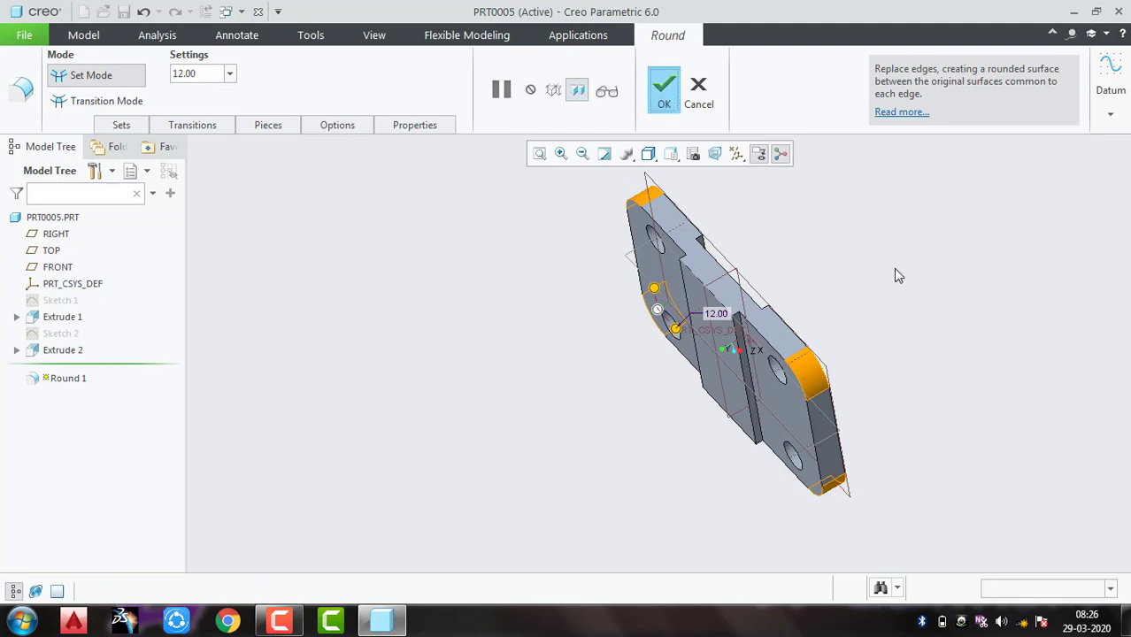
middle_click(895, 270)
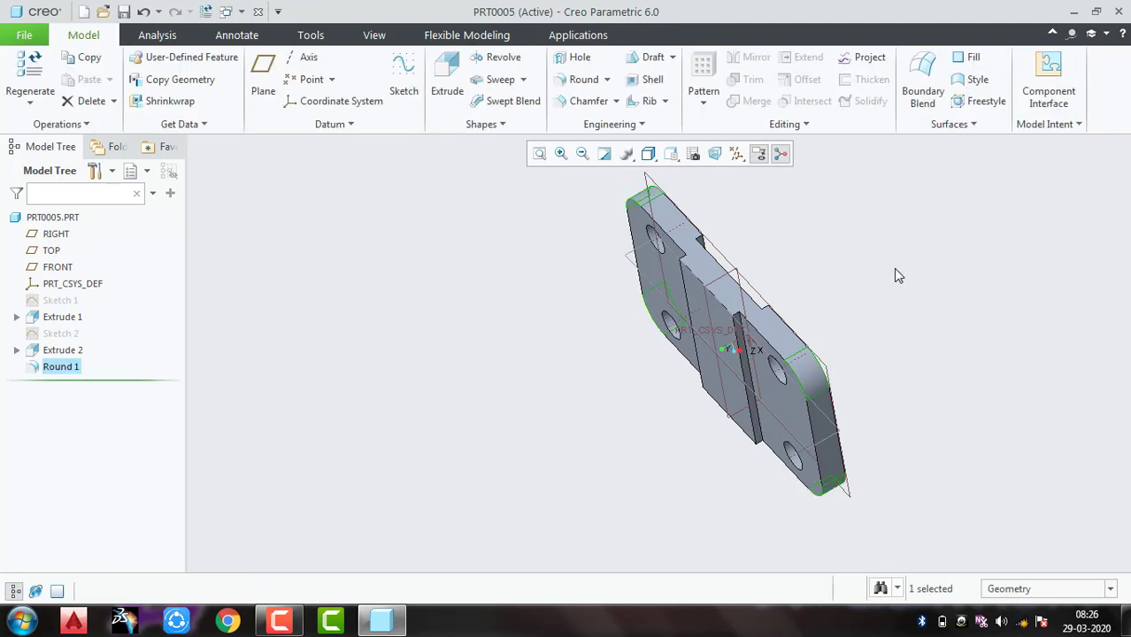
Switch to the Belt Roller Support drawing in Windows Photo Viewer to compare the finished base with it
mouse_move(874, 276)
middle_down()
mouse_move(907, 248)
mouse_move(1012, 219)
mouse_move(929, 207)
mouse_move(908, 186)
mouse_move(913, 239)
mouse_move(929, 217)
mouse_move(889, 189)
mouse_move(768, 225)
mouse_move(746, 255)
mouse_move(798, 280)
mouse_move(822, 321)
mouse_move(835, 391)
mouse_move(900, 532)
mouse_move(886, 564)
mouse_move(906, 569)
middle_up()
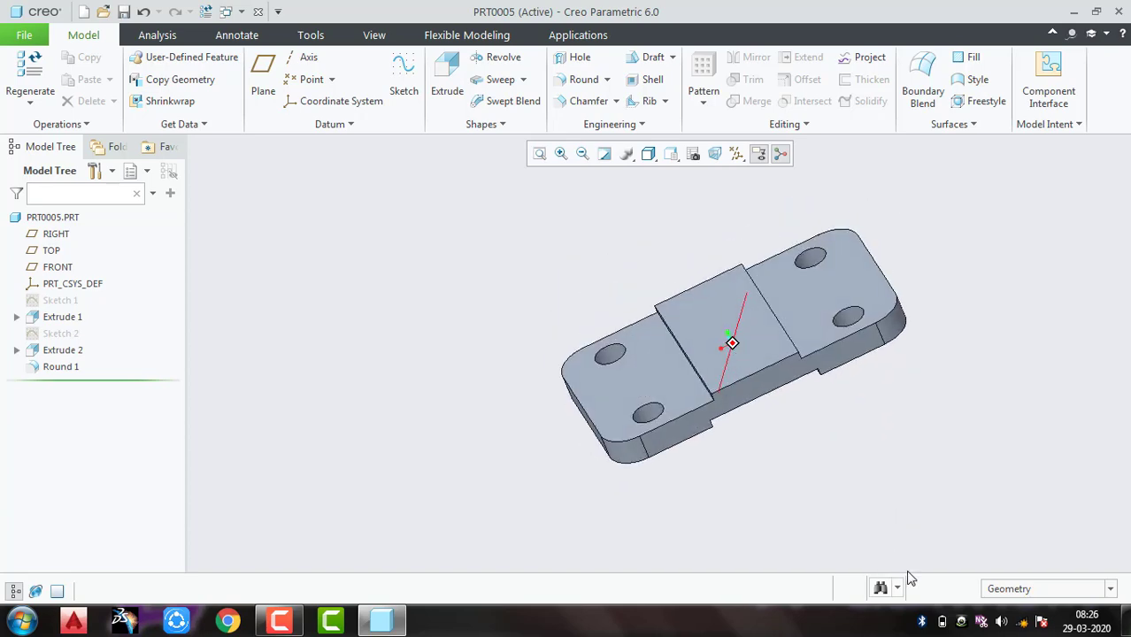
click(1074, 11)
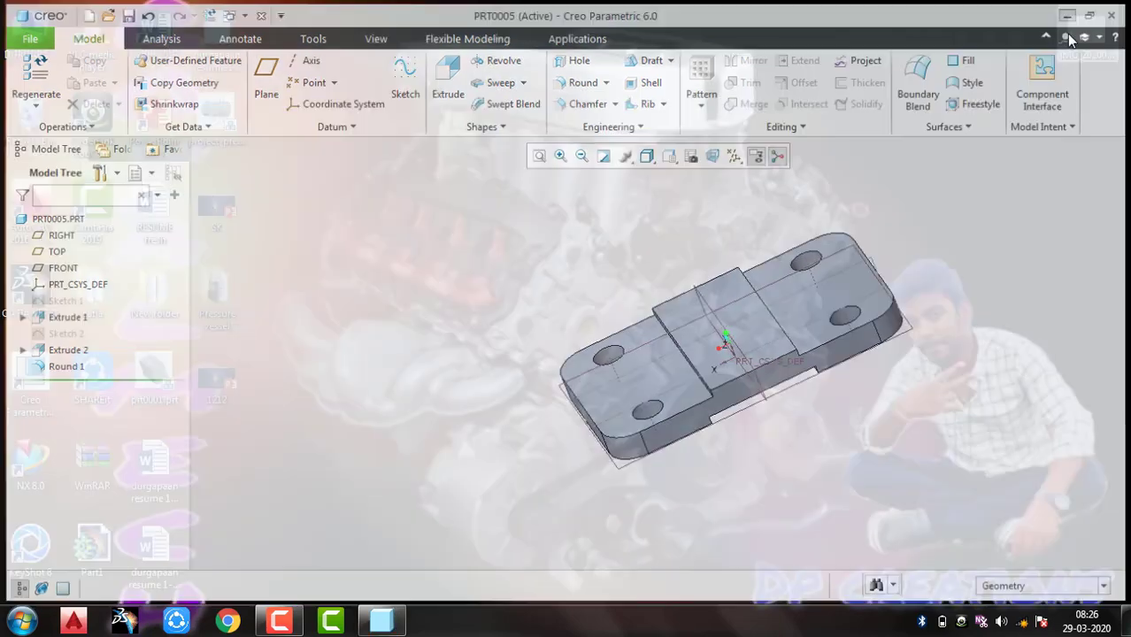
key(Return)
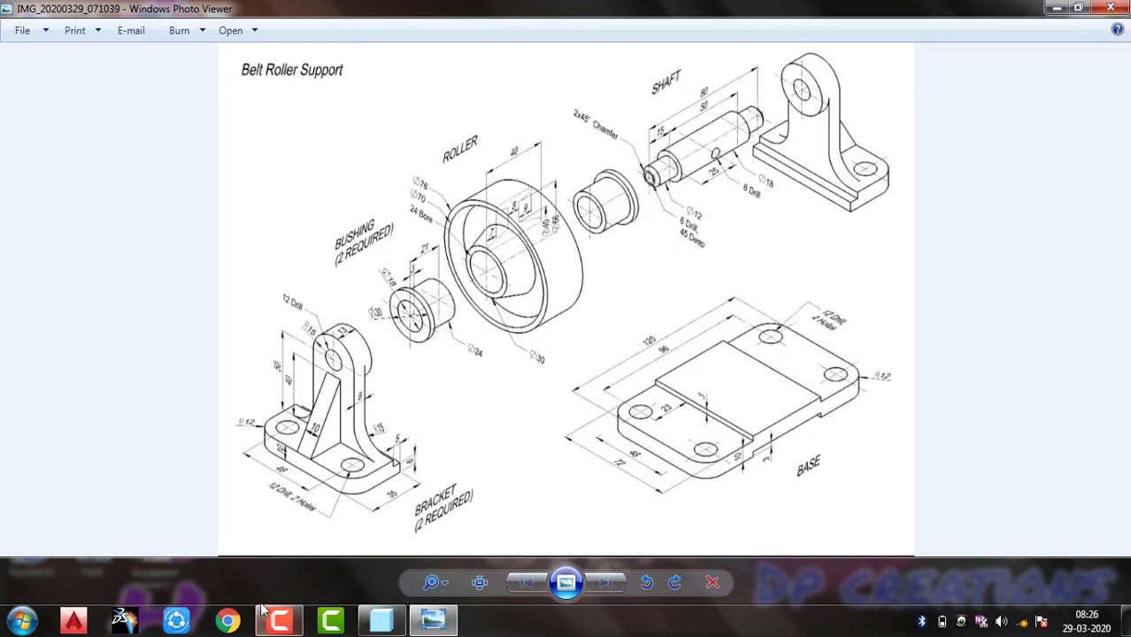
mouse_move(279, 620)
click(286, 548)
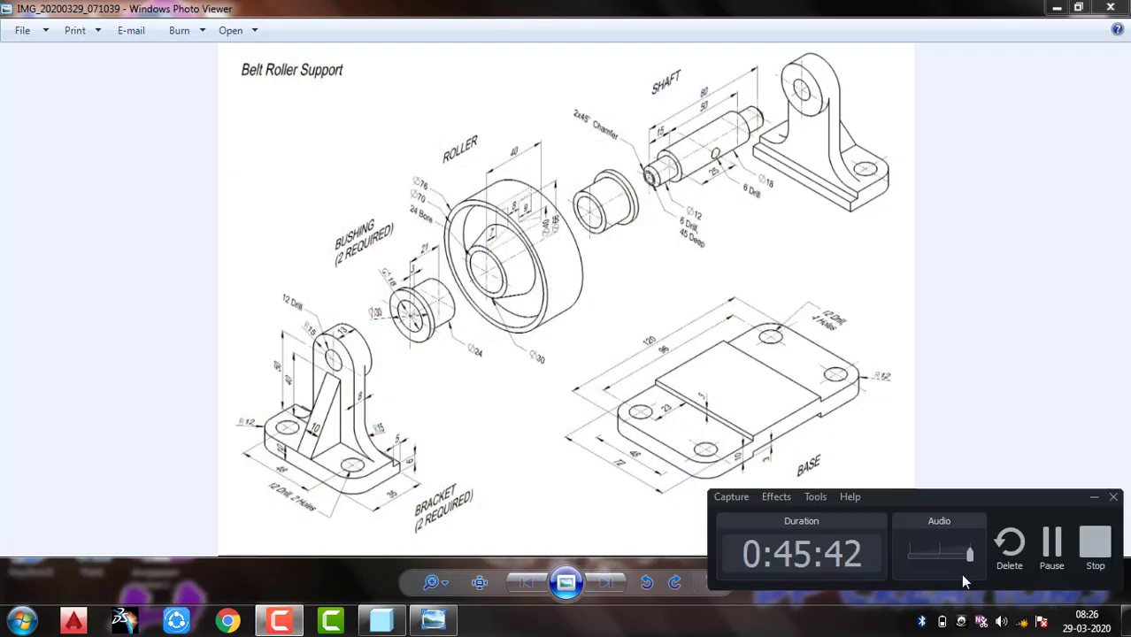